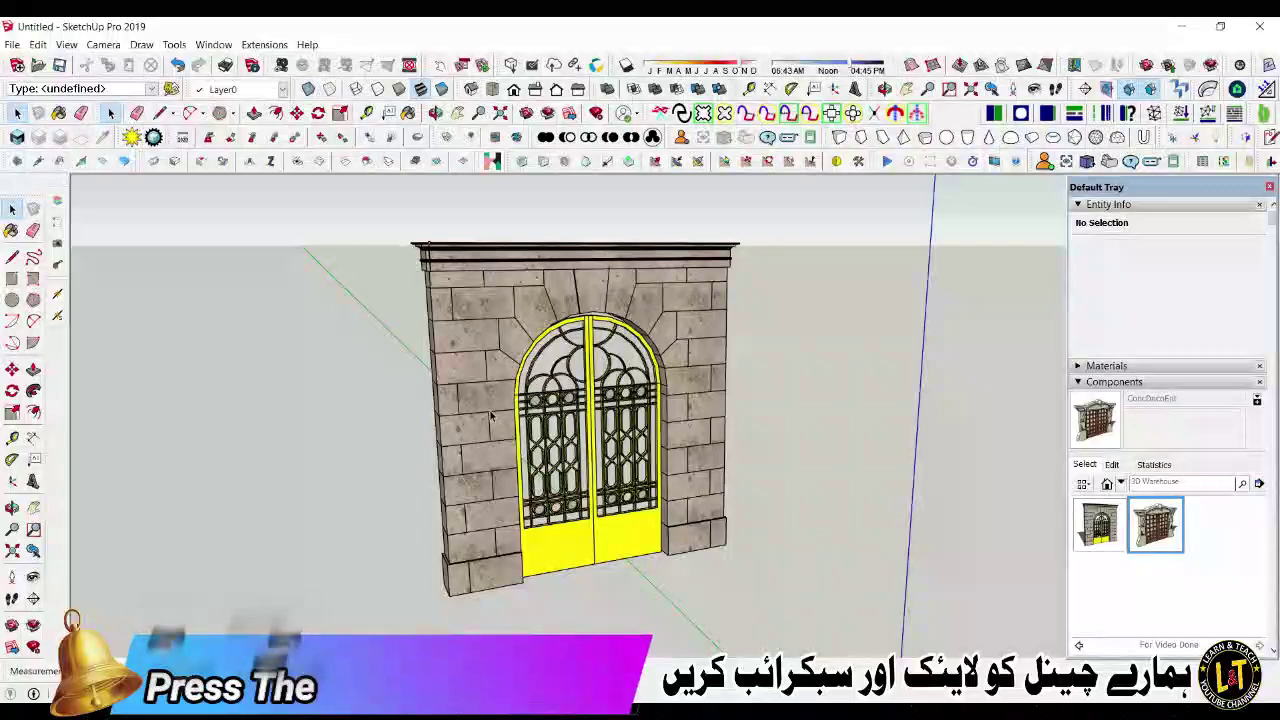
Step: Examine the stone gate model up close, including its block walls, arched ironwork door and the cornice profile beside the top
{"action": "mouse_move", "coordinate": [498, 399]}
{"action": "middle_mouse_down"}
{"action": "mouse_move", "coordinate": [677, 403]}
{"action": "mouse_move", "coordinate": [430, 504]}
{"action": "mouse_move", "coordinate": [470, 362]}
{"action": "middle_mouse_up"}
{"action": "scroll", "coordinate": [463, 562], "scroll_direction": "up", "scroll_amount": 3}
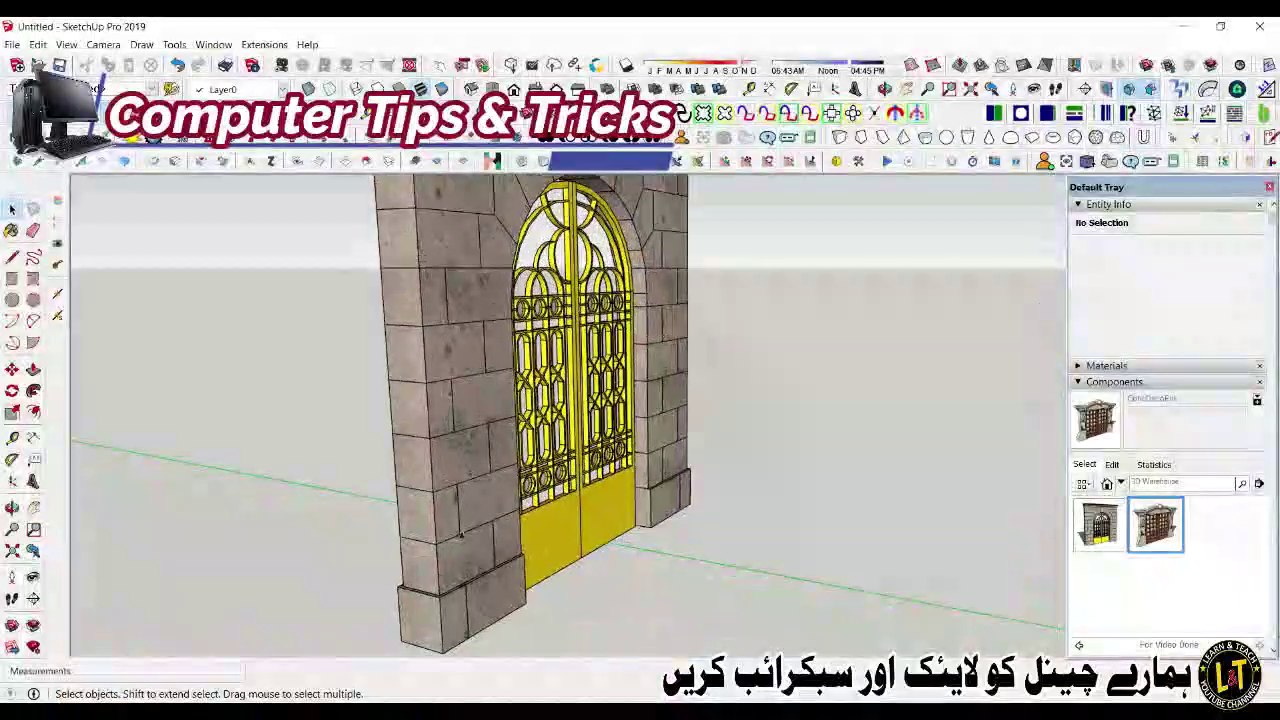
{"action": "middle_click_drag", "start_coordinate": [472, 456], "coordinate": [430, 472]}
{"action": "scroll", "coordinate": [443, 318], "scroll_direction": "up", "scroll_amount": 3}
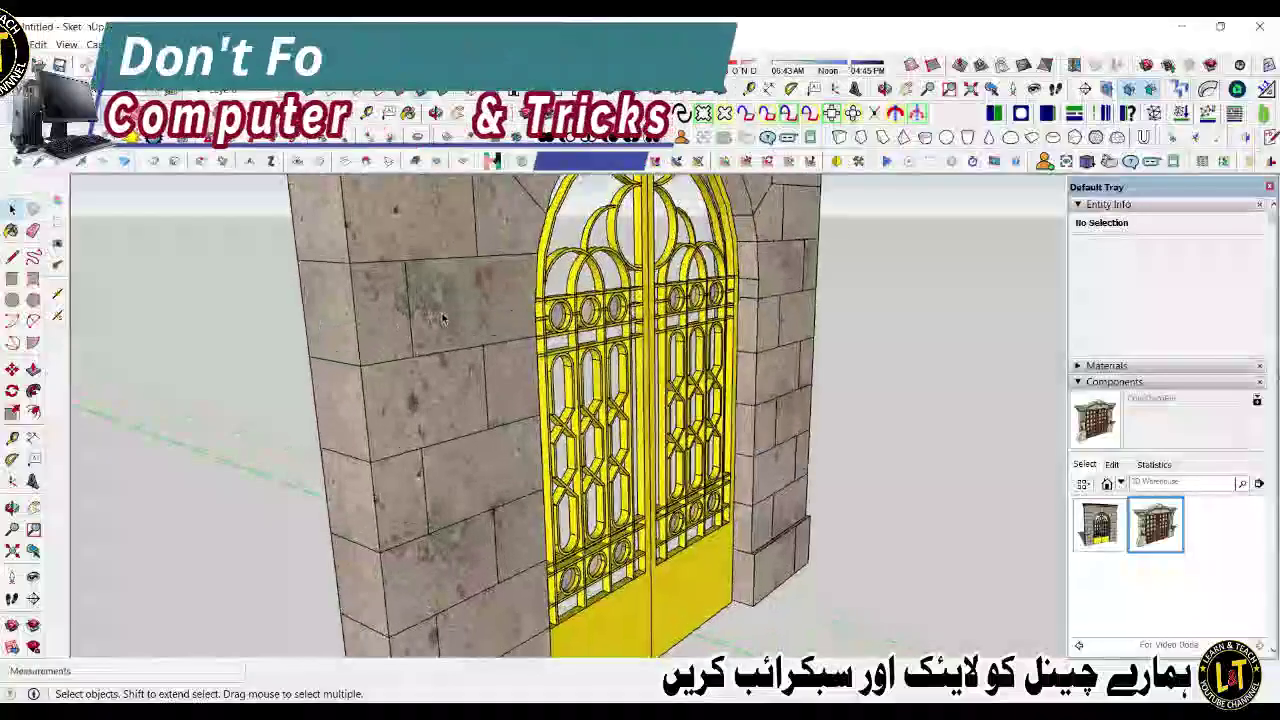
{"action": "scroll", "coordinate": [463, 311], "scroll_direction": "down", "scroll_amount": 5}
{"action": "middle_click_drag", "start_coordinate": [463, 311], "coordinate": [670, 475]}
{"action": "scroll", "coordinate": [497, 270], "scroll_direction": "up", "scroll_amount": 3}
{"action": "middle_click_drag", "start_coordinate": [640, 310], "coordinate": [563, 360]}
{"action": "scroll", "coordinate": [532, 308], "scroll_direction": "up", "scroll_amount": 2}
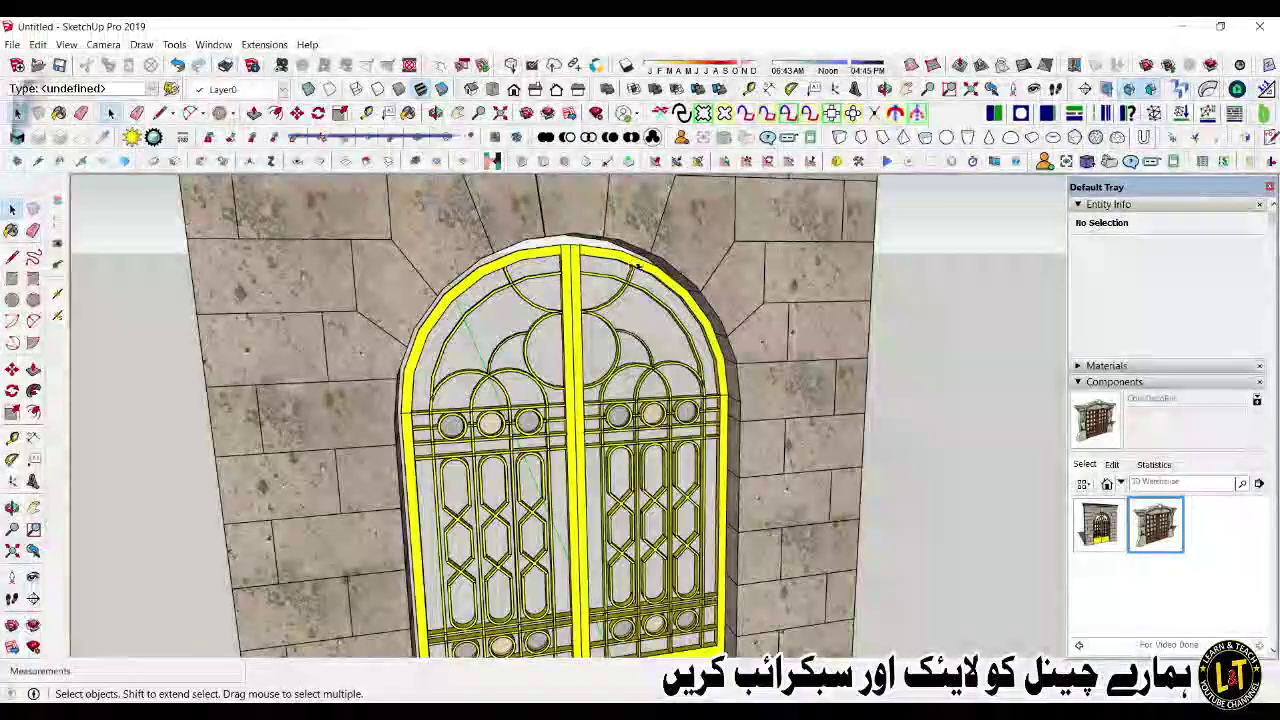
{"action": "scroll", "coordinate": [643, 276], "scroll_direction": "down", "scroll_amount": 2}
{"action": "middle_click_drag", "start_coordinate": [643, 275], "coordinate": [475, 345]}
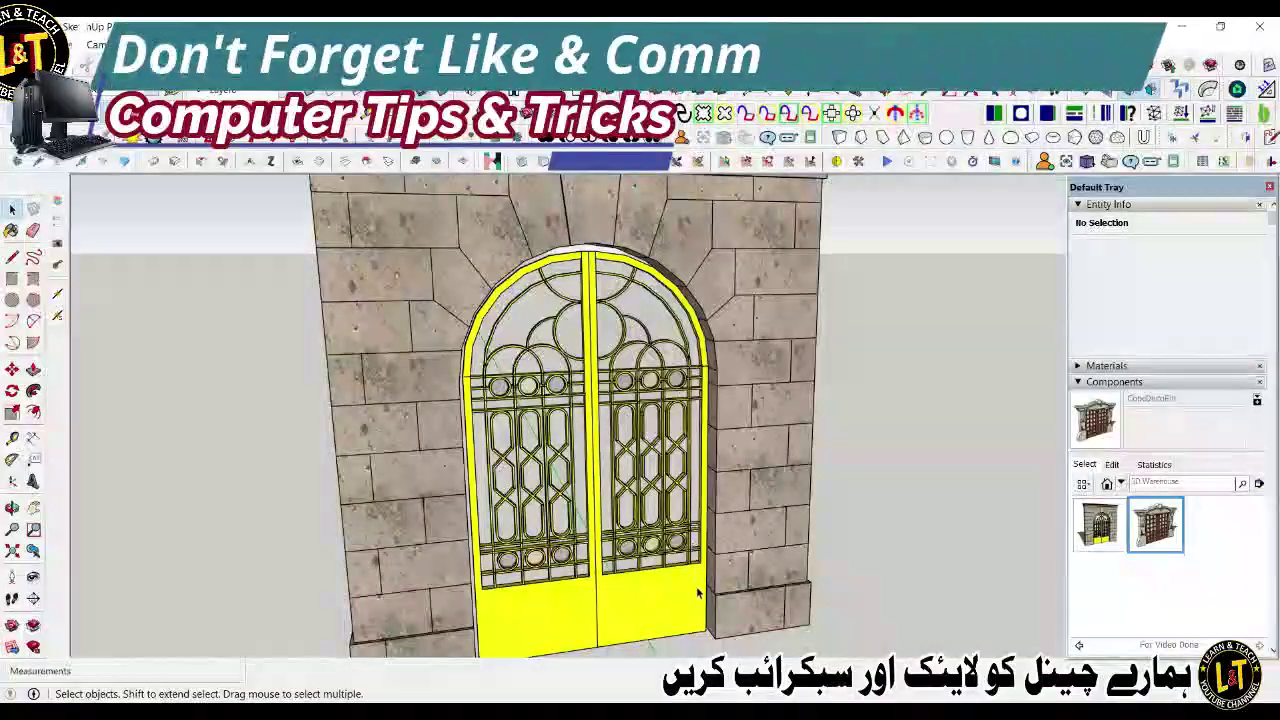
{"action": "mouse_move", "coordinate": [536, 331]}
{"action": "middle_mouse_down"}
{"action": "mouse_move", "coordinate": [540, 365]}
{"action": "mouse_move", "coordinate": [522, 398]}
{"action": "mouse_move", "coordinate": [545, 428]}
{"action": "mouse_move", "coordinate": [531, 456]}
{"action": "mouse_move", "coordinate": [352, 285]}
{"action": "middle_mouse_up"}
{"action": "scroll", "coordinate": [289, 295], "scroll_direction": "up", "scroll_amount": 4}
{"action": "middle_click_drag", "start_coordinate": [366, 350], "coordinate": [572, 240]}
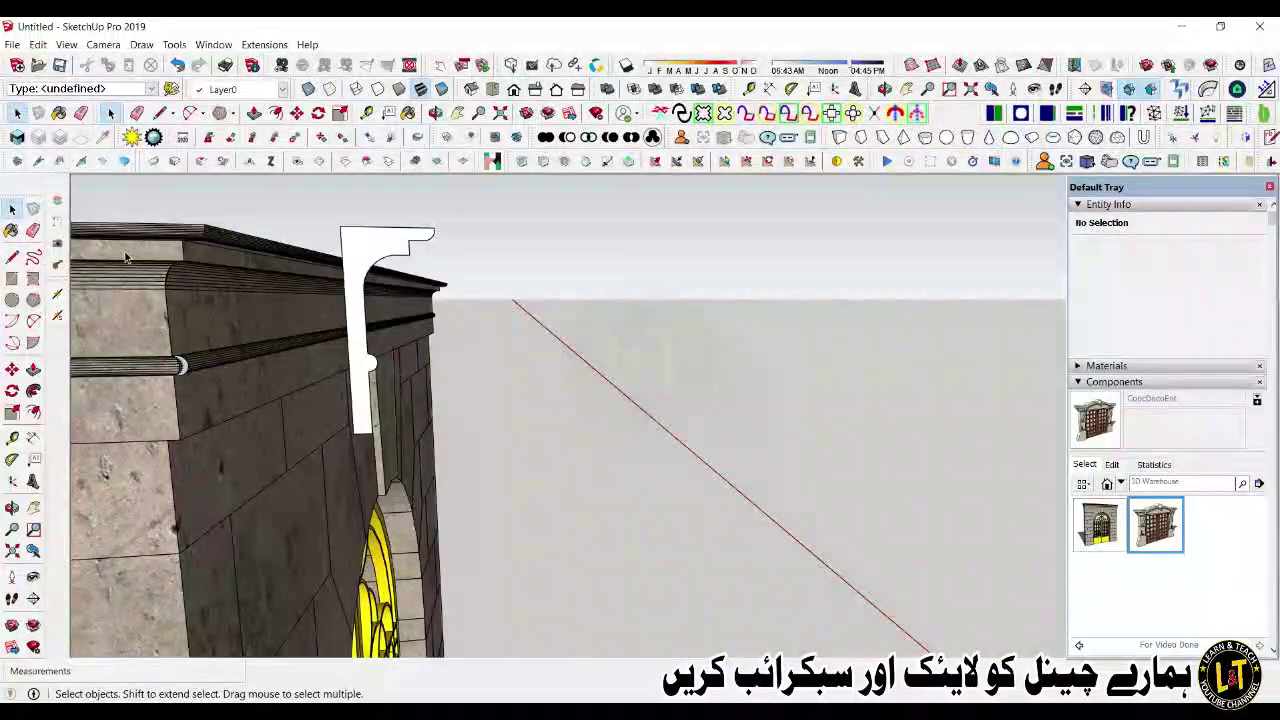
{"action": "scroll", "coordinate": [390, 300], "scroll_direction": "down", "scroll_amount": 4}
{"action": "scroll", "coordinate": [360, 300], "scroll_direction": "up", "scroll_amount": 5}
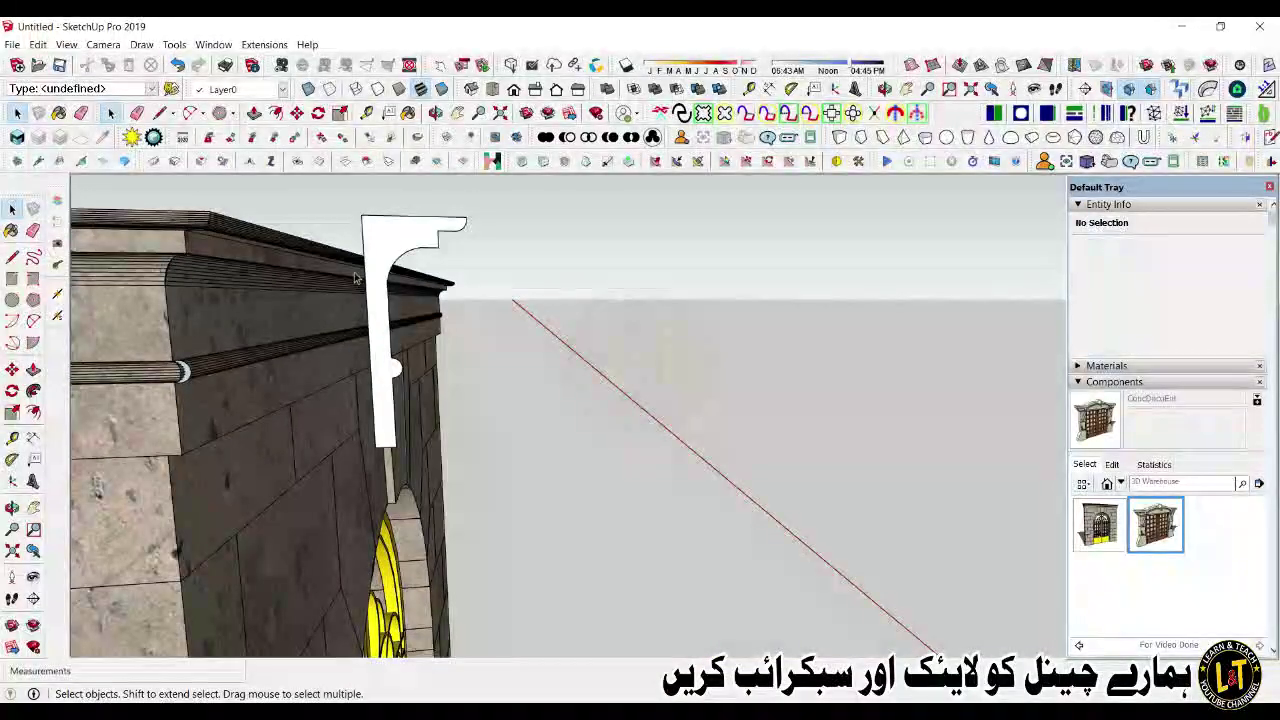
{"action": "scroll", "coordinate": [198, 371], "scroll_direction": "up", "scroll_amount": 2}
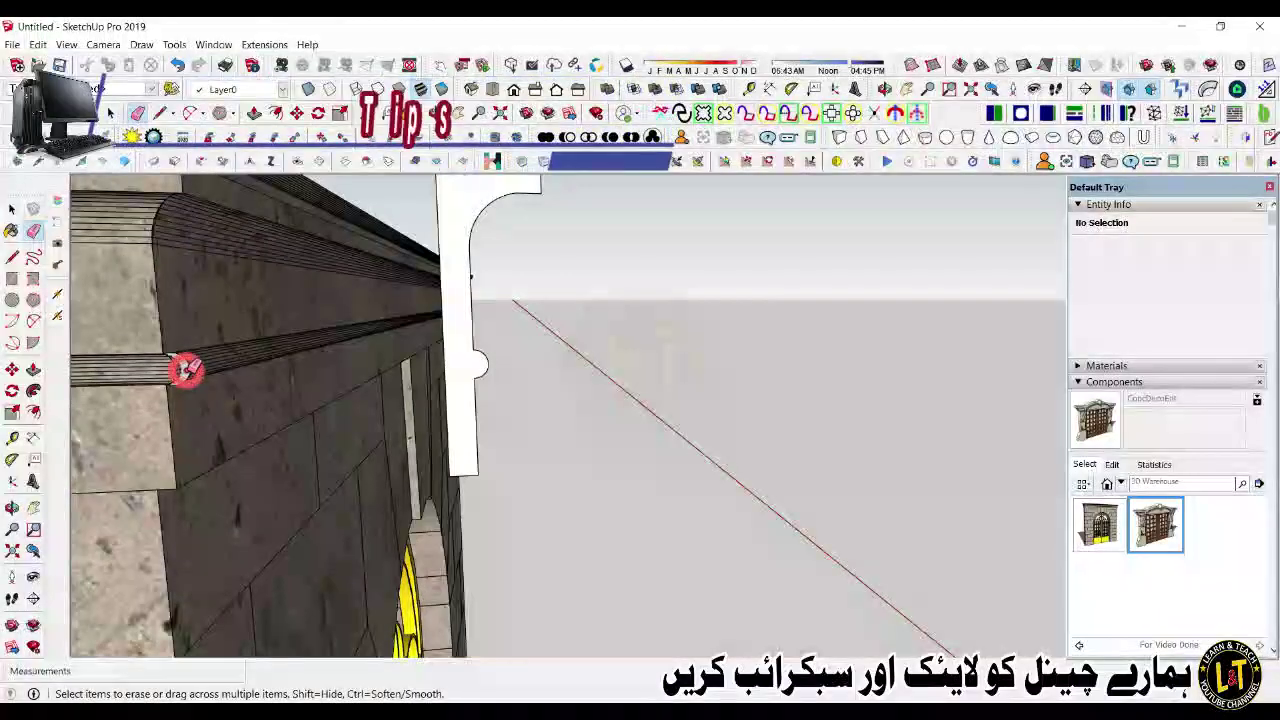
Step: Try to erase an edge at the corner of the gate's half-round moulding and undo the erasure
{"action": "left_click", "coordinate": [194, 367]}
{"action": "key", "text": "ctrl+z"}
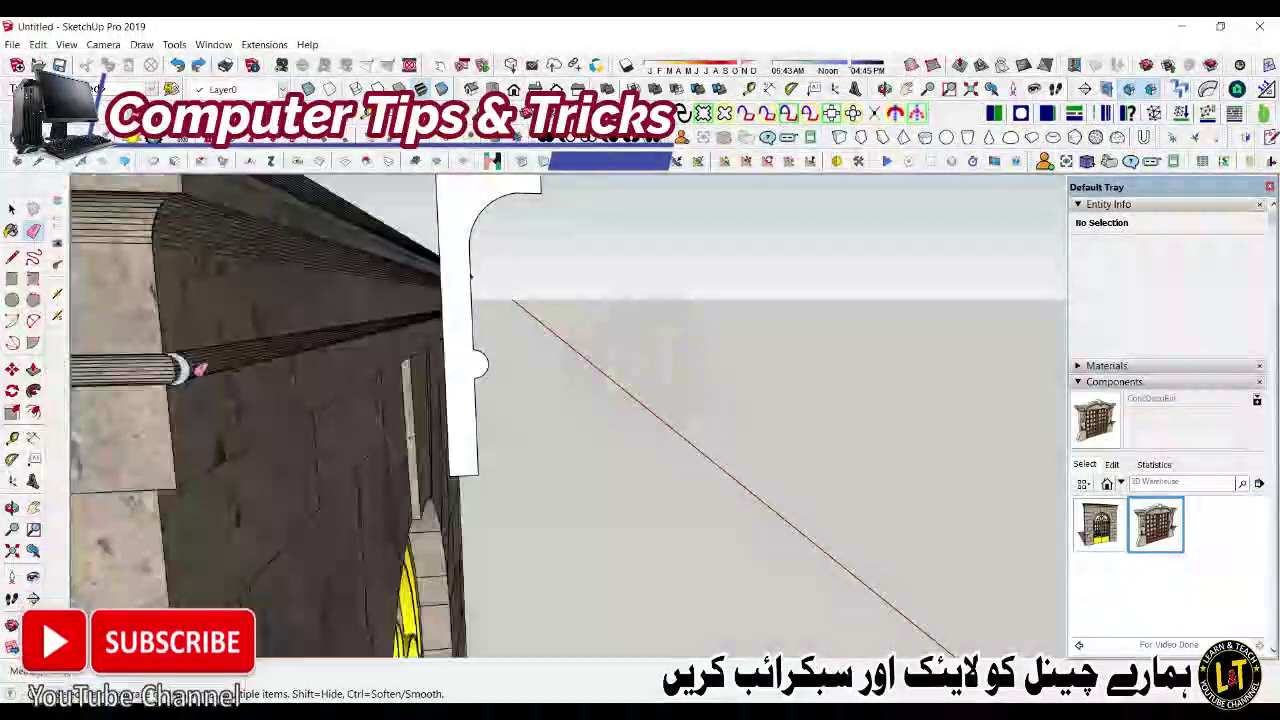
{"action": "scroll", "coordinate": [200, 358], "scroll_direction": "down", "scroll_amount": 4}
{"action": "key", "text": "space"}
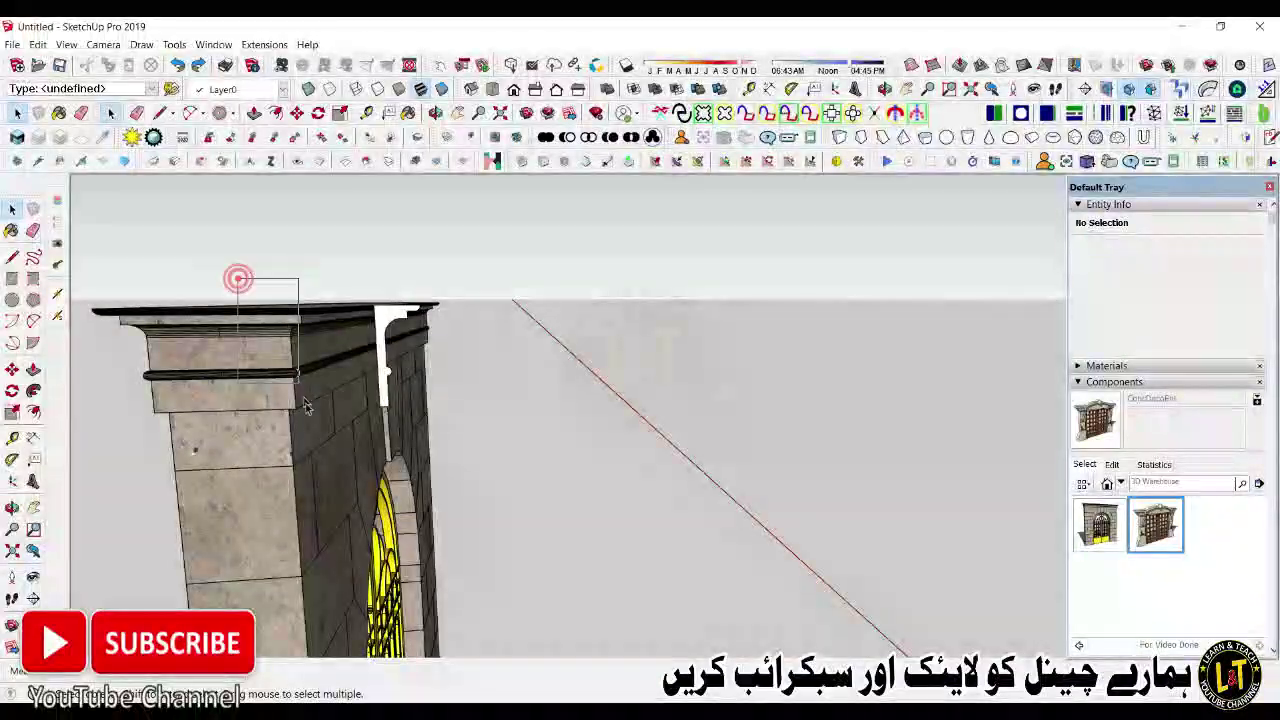
{"action": "key", "text": "ctrl+a"}
{"action": "left_click", "coordinate": [457, 423]}
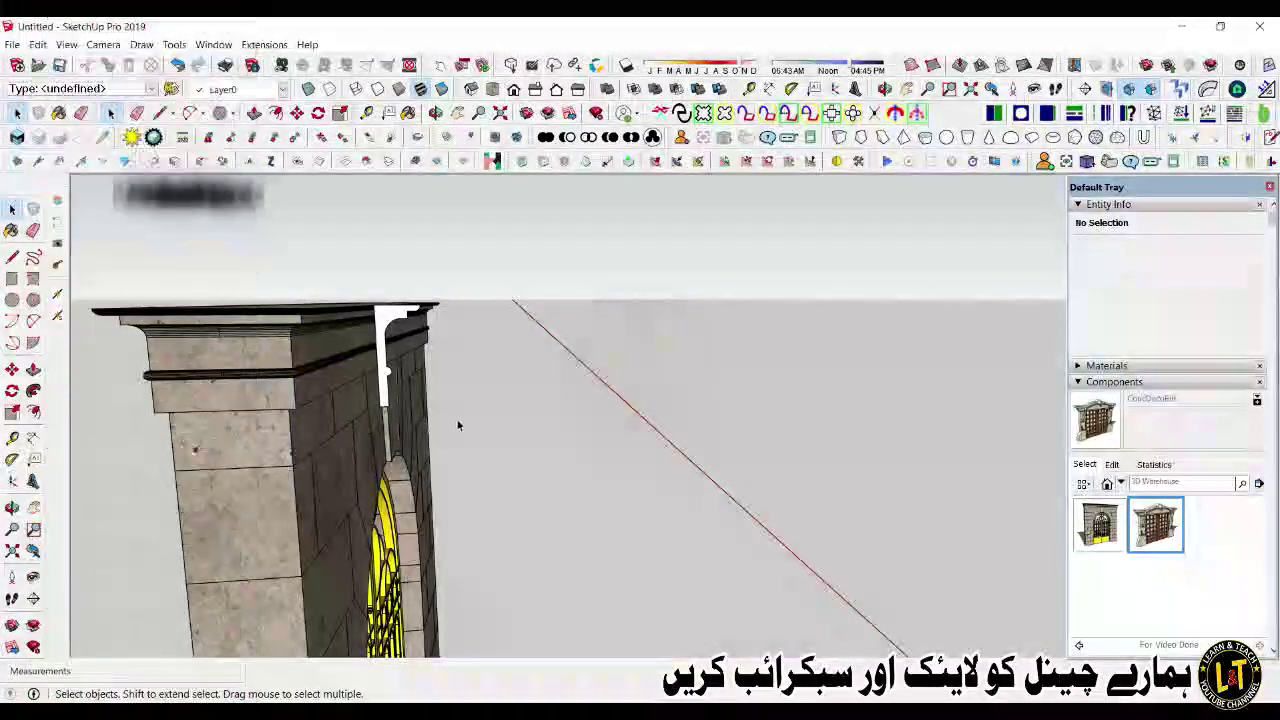
Step: Examine the whole gate's proportions from the side and the front
{"action": "scroll", "coordinate": [494, 394], "scroll_direction": "down", "scroll_amount": 5}
{"action": "scroll", "coordinate": [572, 395], "scroll_direction": "down", "scroll_amount": 2}
{"action": "middle_click_drag", "start_coordinate": [608, 590], "coordinate": [354, 523]}
{"action": "scroll", "coordinate": [778, 570], "scroll_direction": "up", "scroll_amount": 1}
{"action": "scroll", "coordinate": [543, 550], "scroll_direction": "up", "scroll_amount": 4}
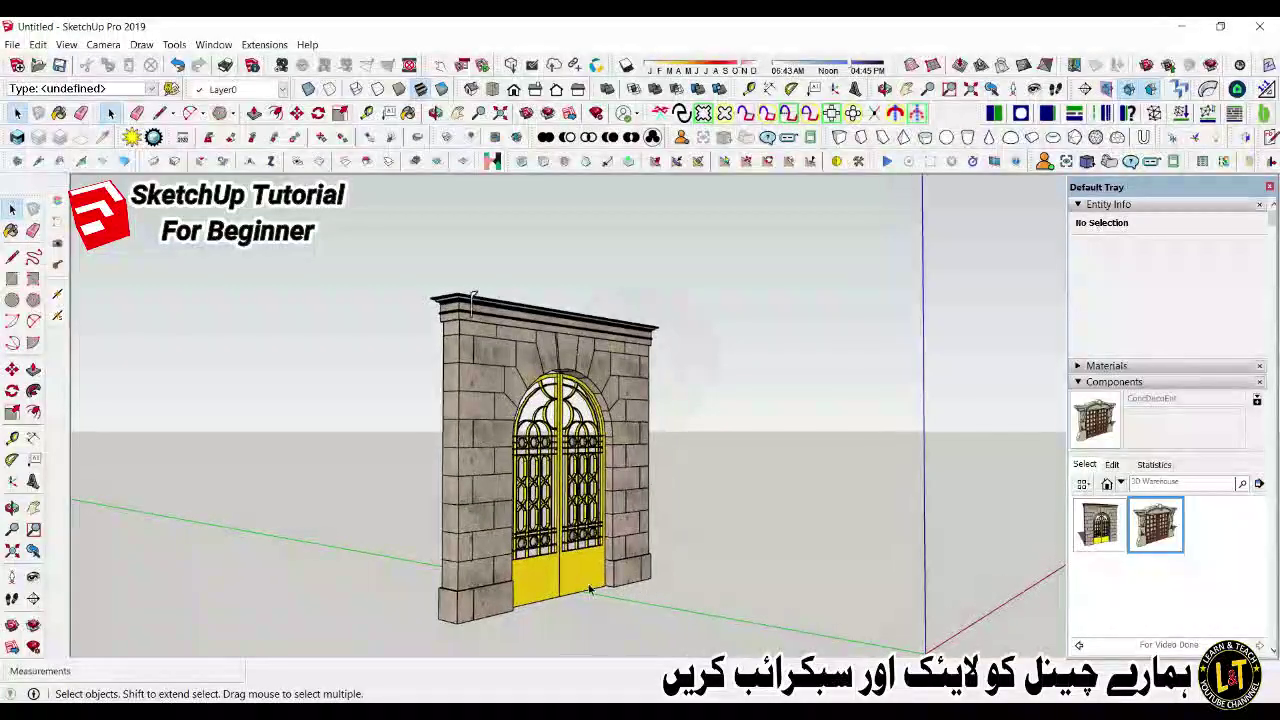
{"action": "scroll", "coordinate": [543, 550], "scroll_direction": "down", "scroll_amount": 3}
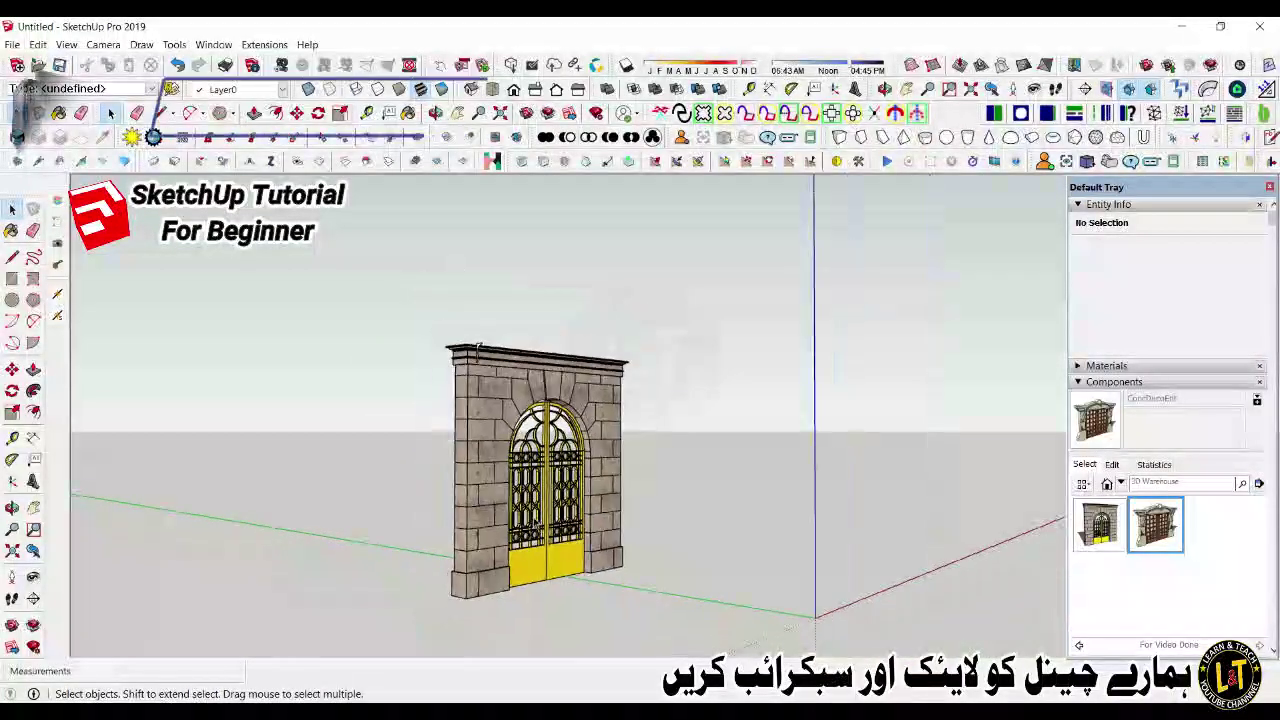
{"action": "middle_click_drag", "start_coordinate": [553, 568], "coordinate": [470, 570]}
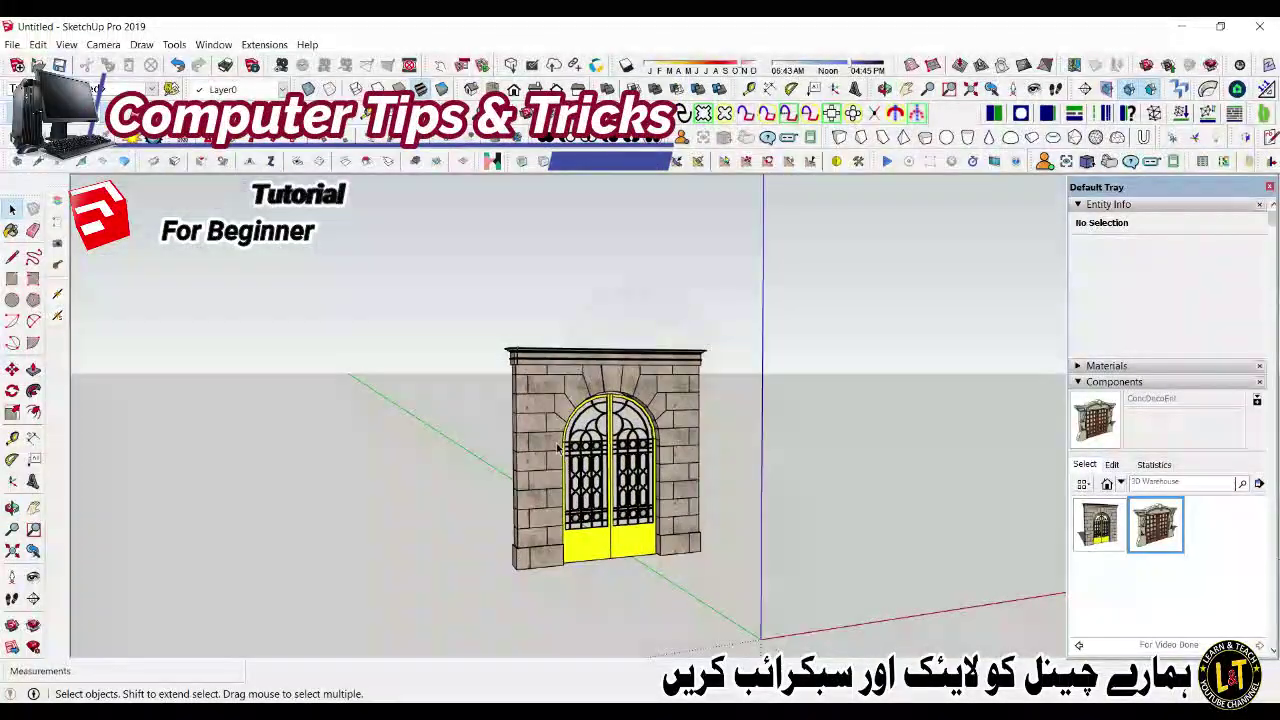
{"action": "scroll", "coordinate": [558, 446], "scroll_direction": "down", "scroll_amount": 2}
{"action": "scroll", "coordinate": [510, 528], "scroll_direction": "up", "scroll_amount": 4}
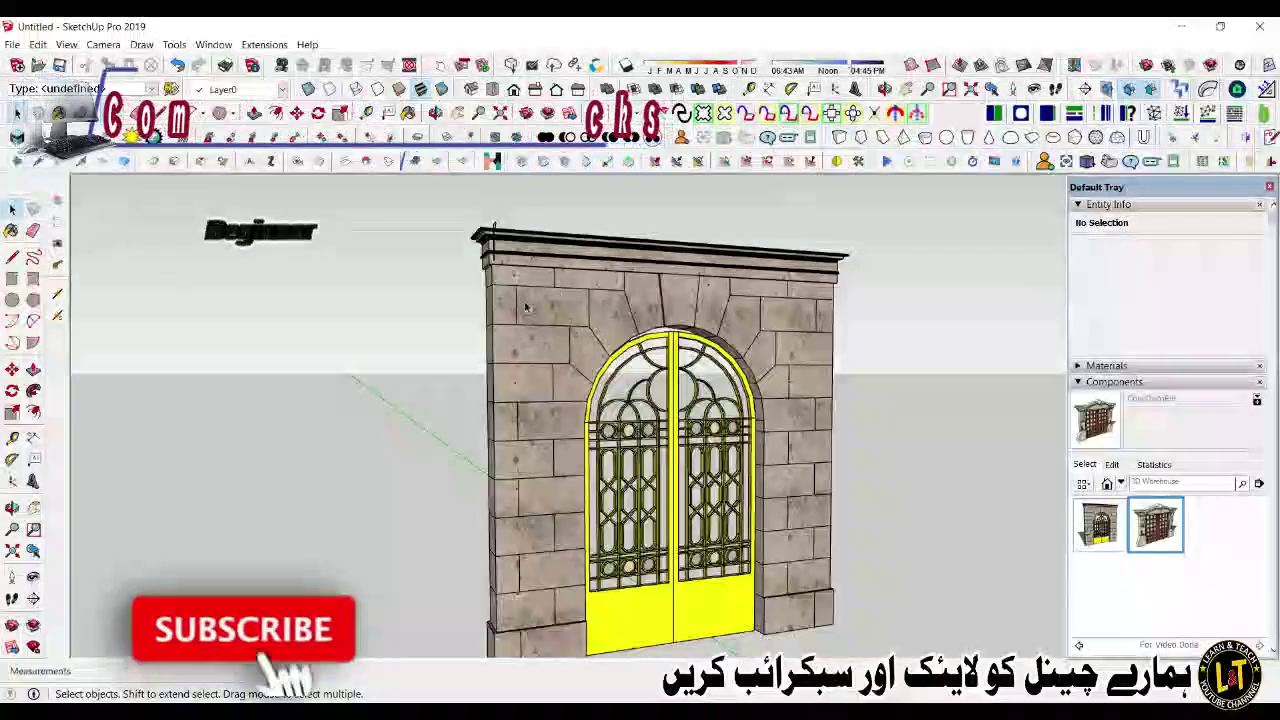
{"action": "scroll", "coordinate": [499, 259], "scroll_direction": "down", "scroll_amount": 2}
{"action": "scroll", "coordinate": [548, 482], "scroll_direction": "down", "scroll_amount": 2}
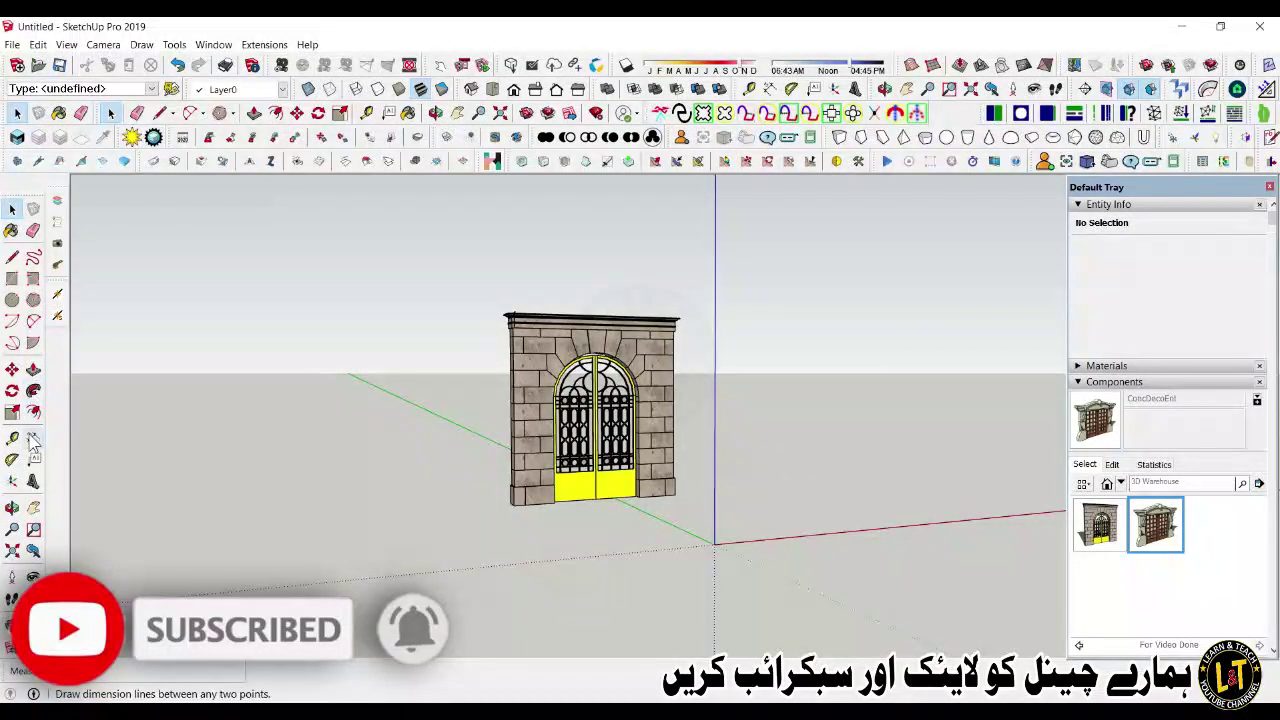
Step: Dimension the gate's overall width between its two outer bottom corners and remove the dimension again
{"action": "left_click", "coordinate": [513, 505]}
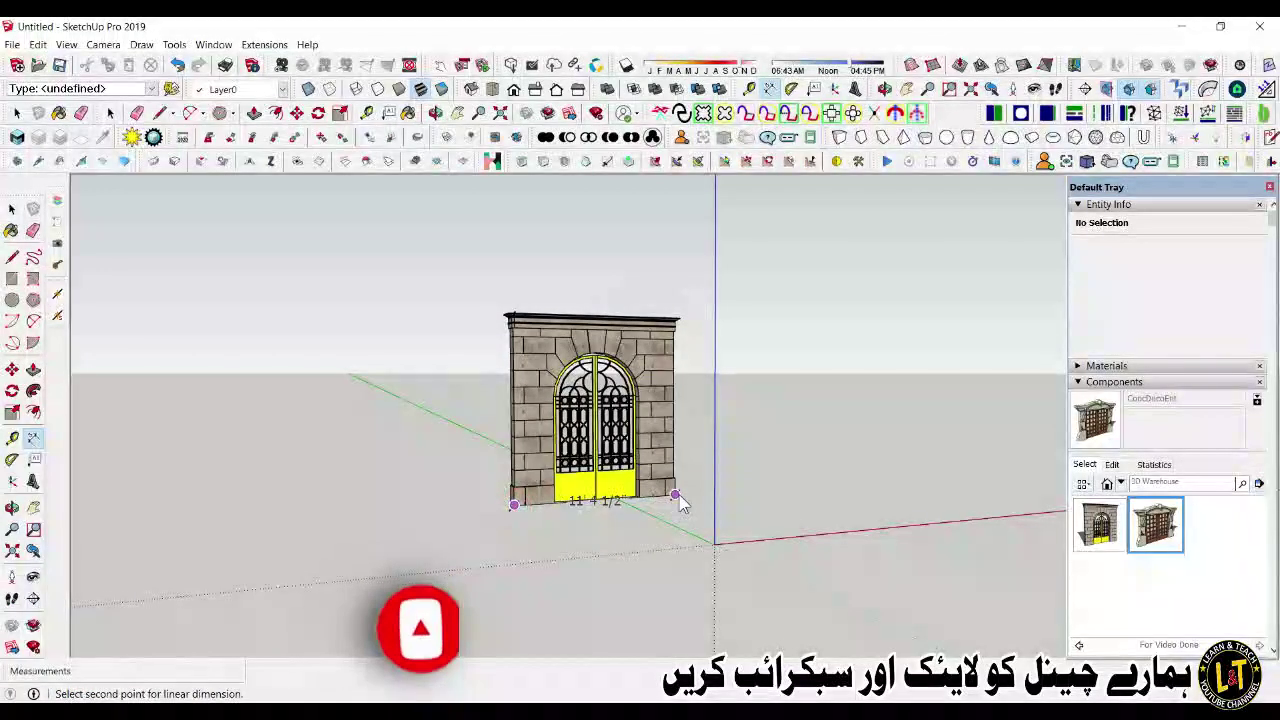
{"action": "left_click", "coordinate": [676, 494]}
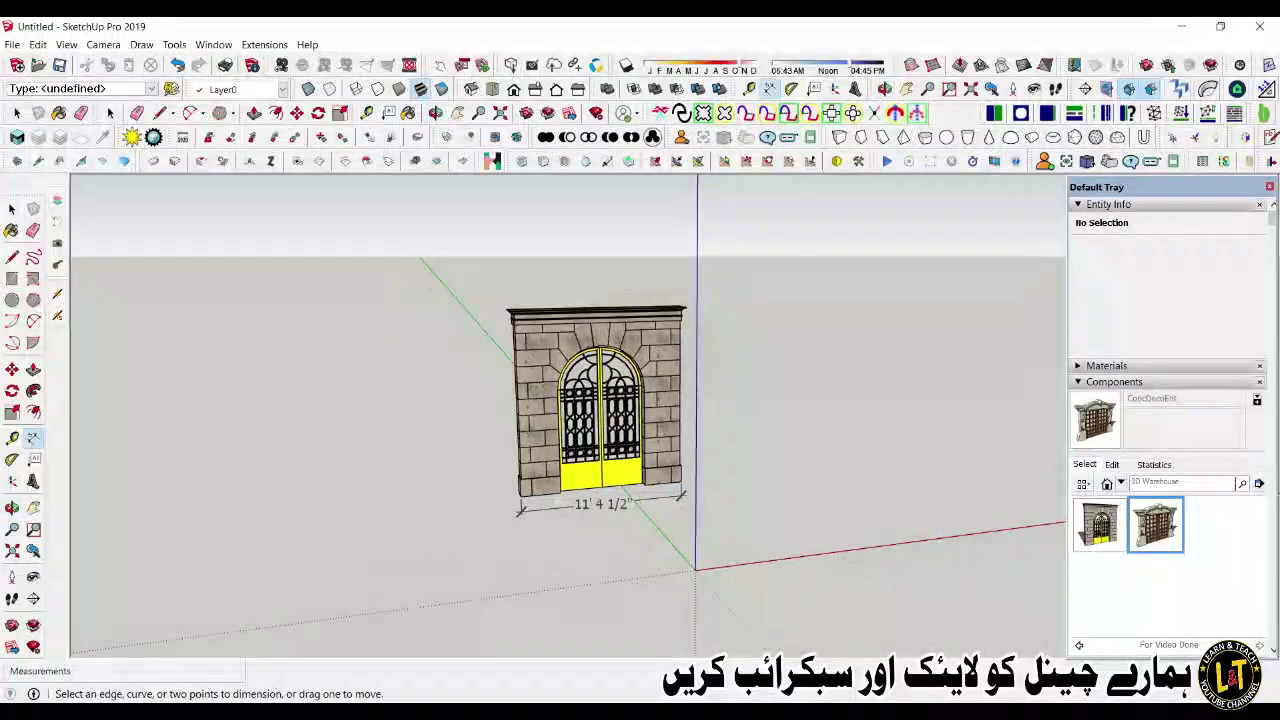
{"action": "scroll", "coordinate": [522, 551], "scroll_direction": "up", "scroll_amount": 2}
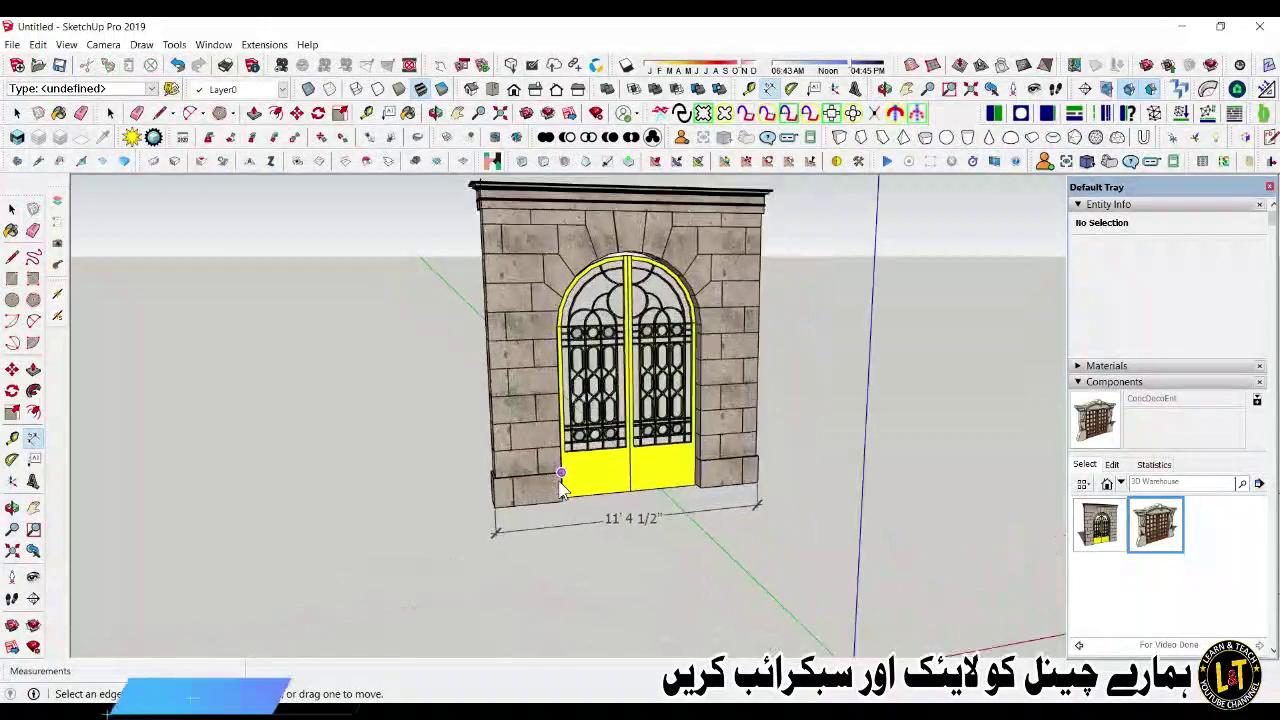
{"action": "left_click", "coordinate": [611, 519]}
{"action": "scroll", "coordinate": [505, 406], "scroll_direction": "down", "scroll_amount": 3}
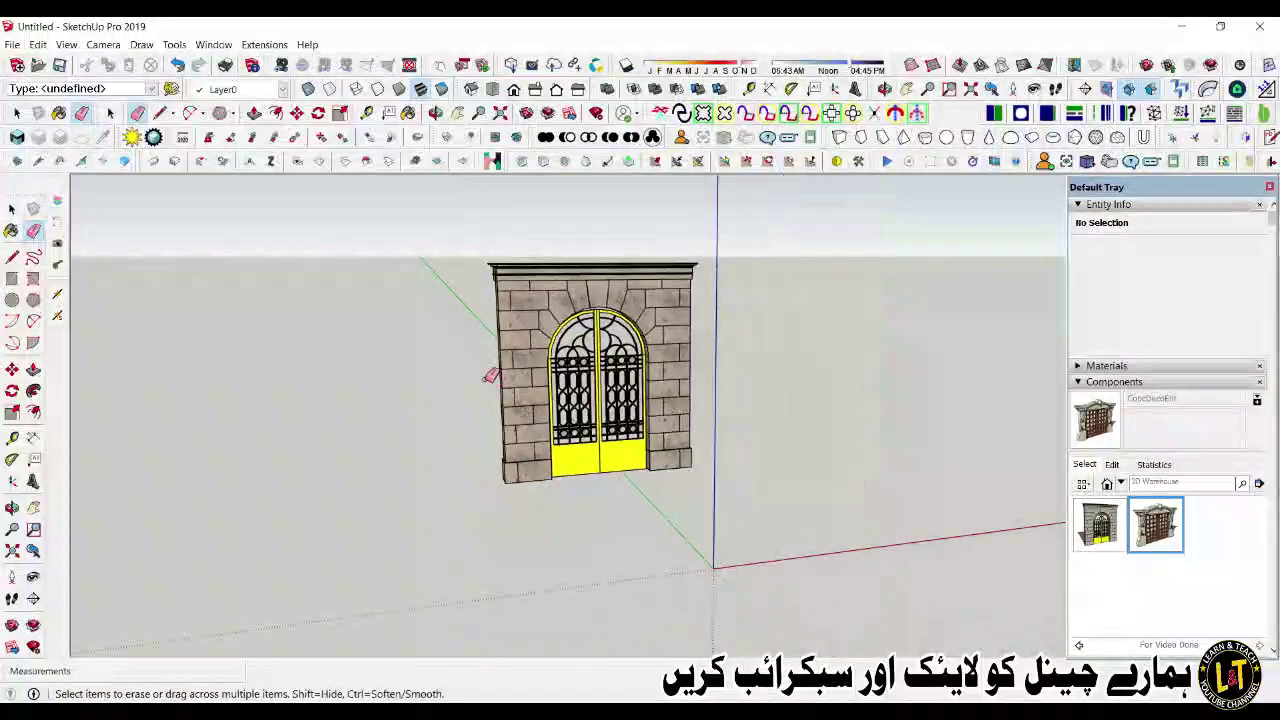
Step: Draw an 11'4.5" baseline along the red axis in the empty space beside the gate
{"action": "scroll", "coordinate": [505, 440], "scroll_direction": "up", "scroll_amount": 3}
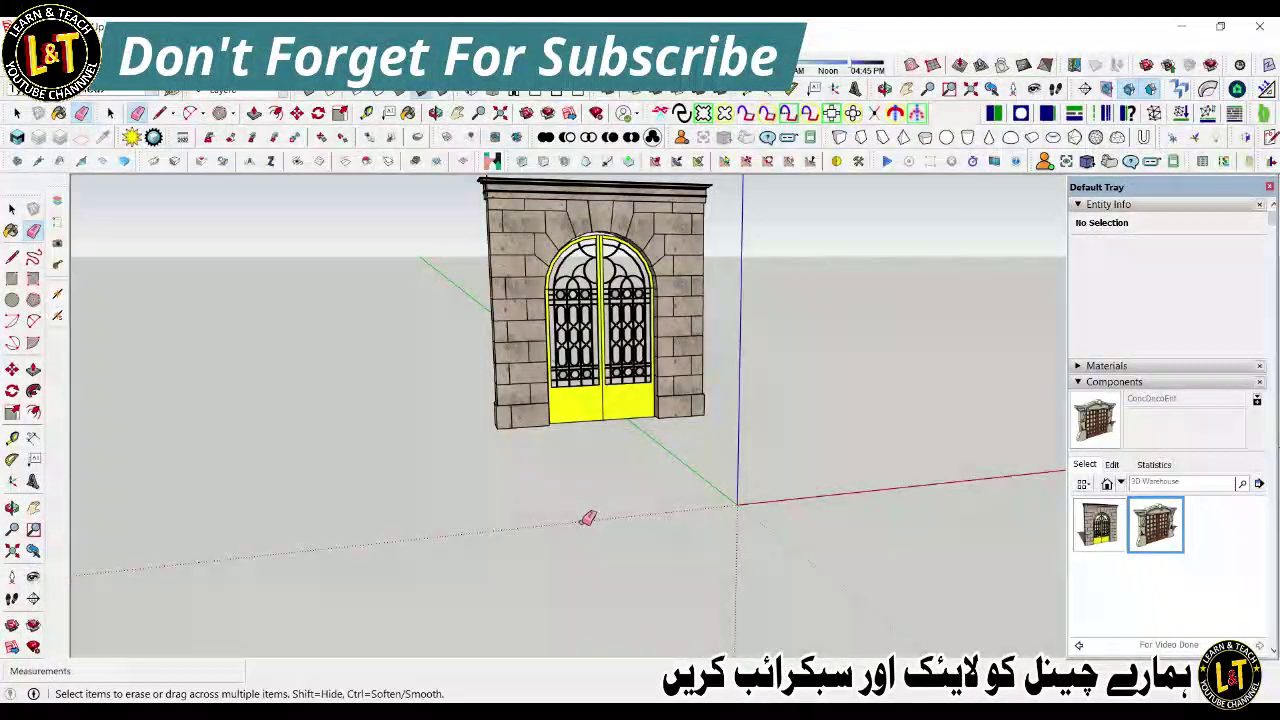
{"action": "scroll", "coordinate": [752, 273], "scroll_direction": "down", "scroll_amount": 3}
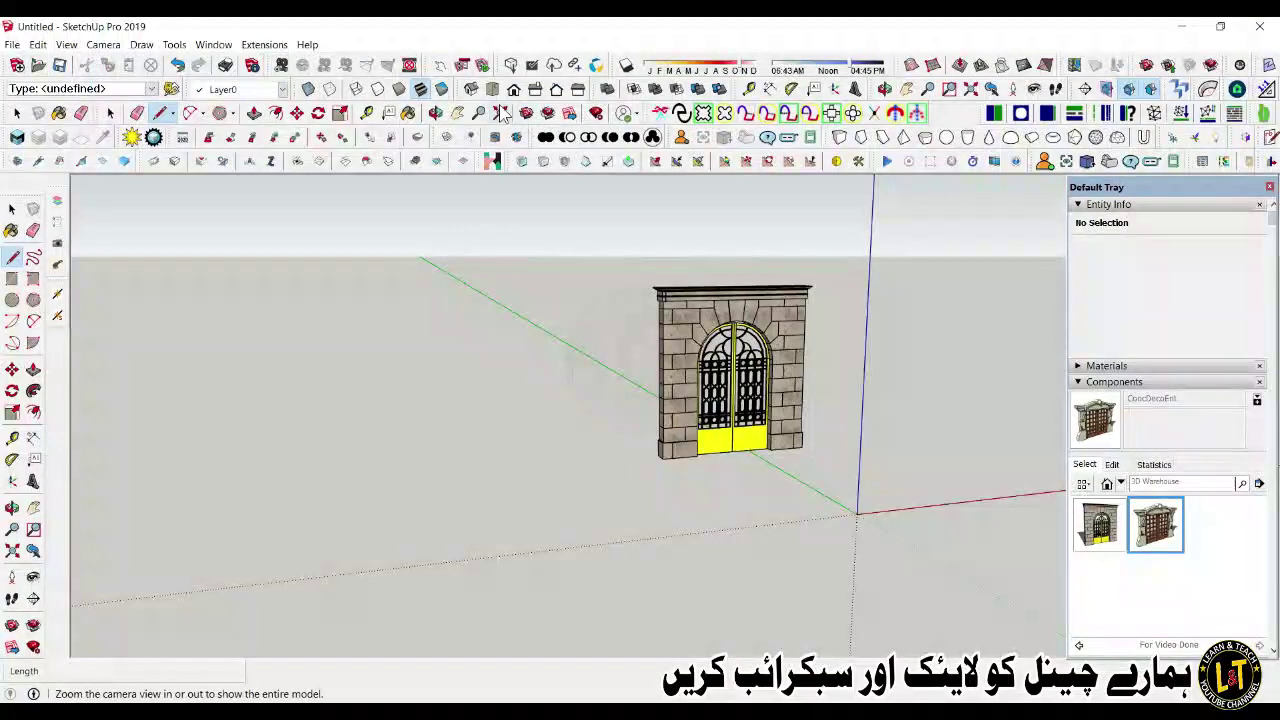
{"action": "left_click", "coordinate": [515, 92]}
{"action": "scroll", "coordinate": [586, 509], "scroll_direction": "up", "scroll_amount": 4}
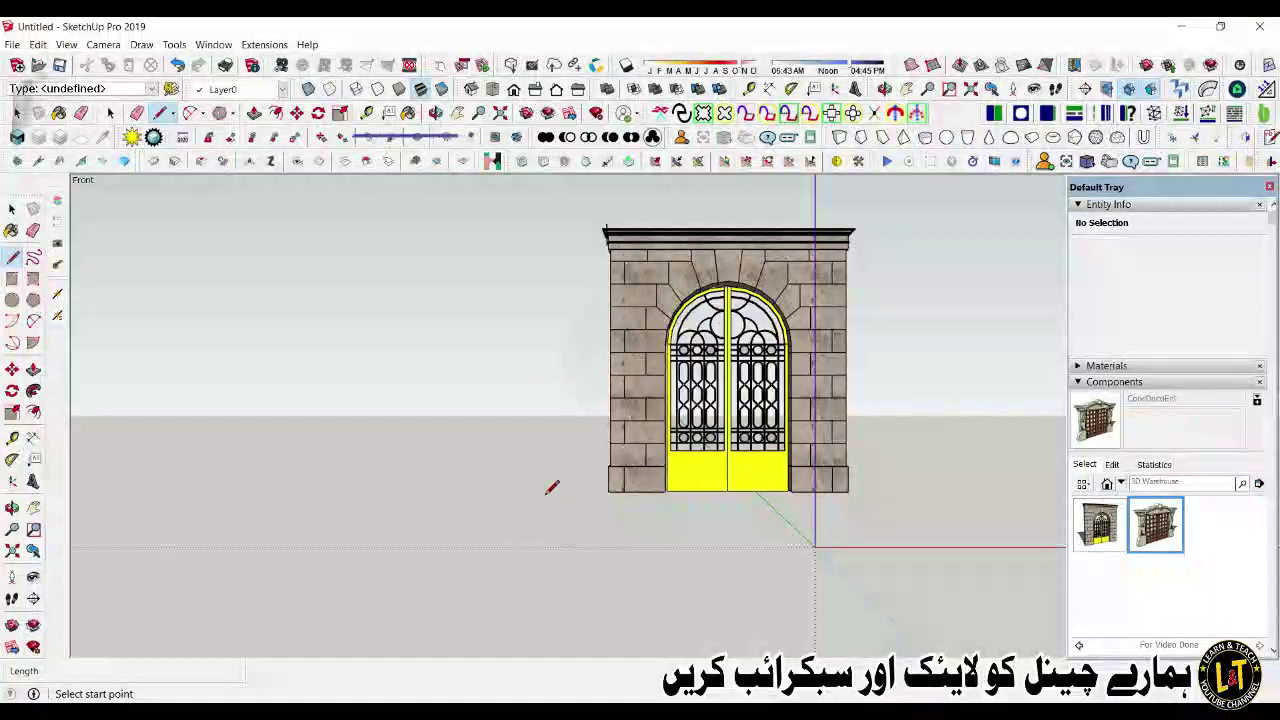
{"action": "middle_click_drag", "start_coordinate": [507, 388], "coordinate": [509, 410]}
{"action": "left_click_drag", "start_coordinate": [509, 410], "coordinate": [529, 464]}
{"action": "key", "text": "l"}
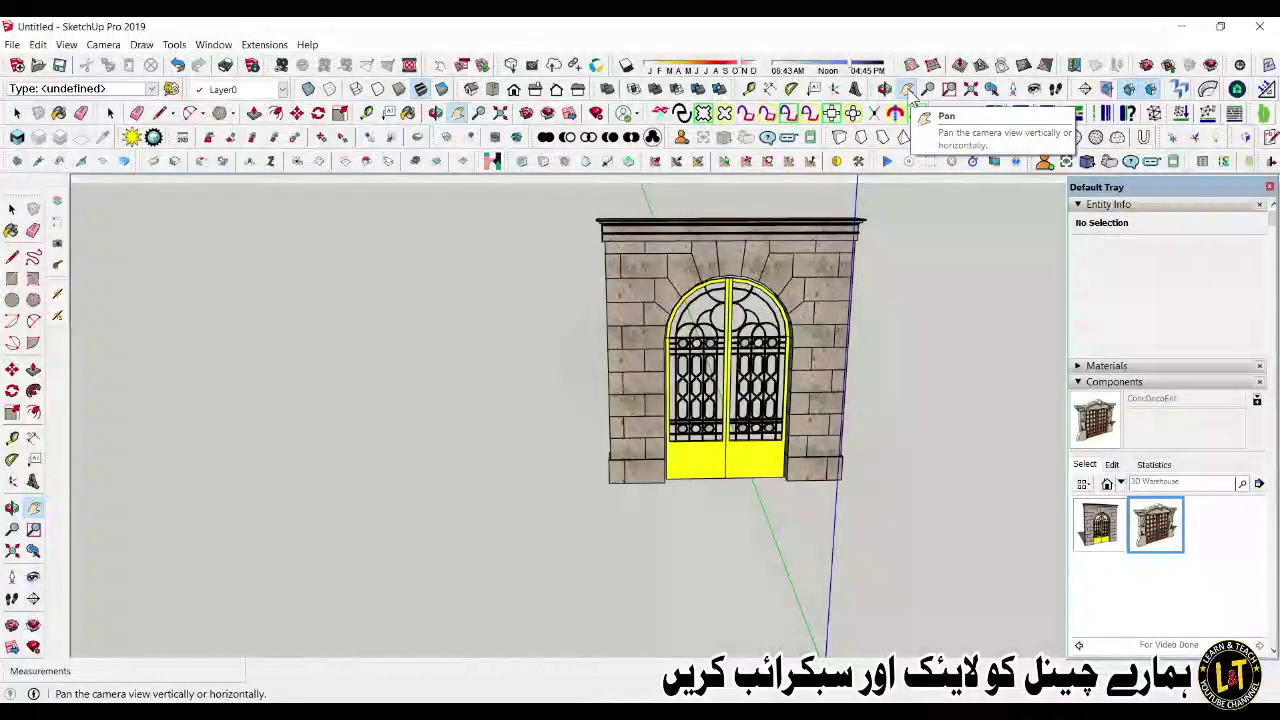
{"action": "left_click", "coordinate": [907, 89]}
{"action": "left_click_drag", "start_coordinate": [528, 441], "coordinate": [614, 503]}
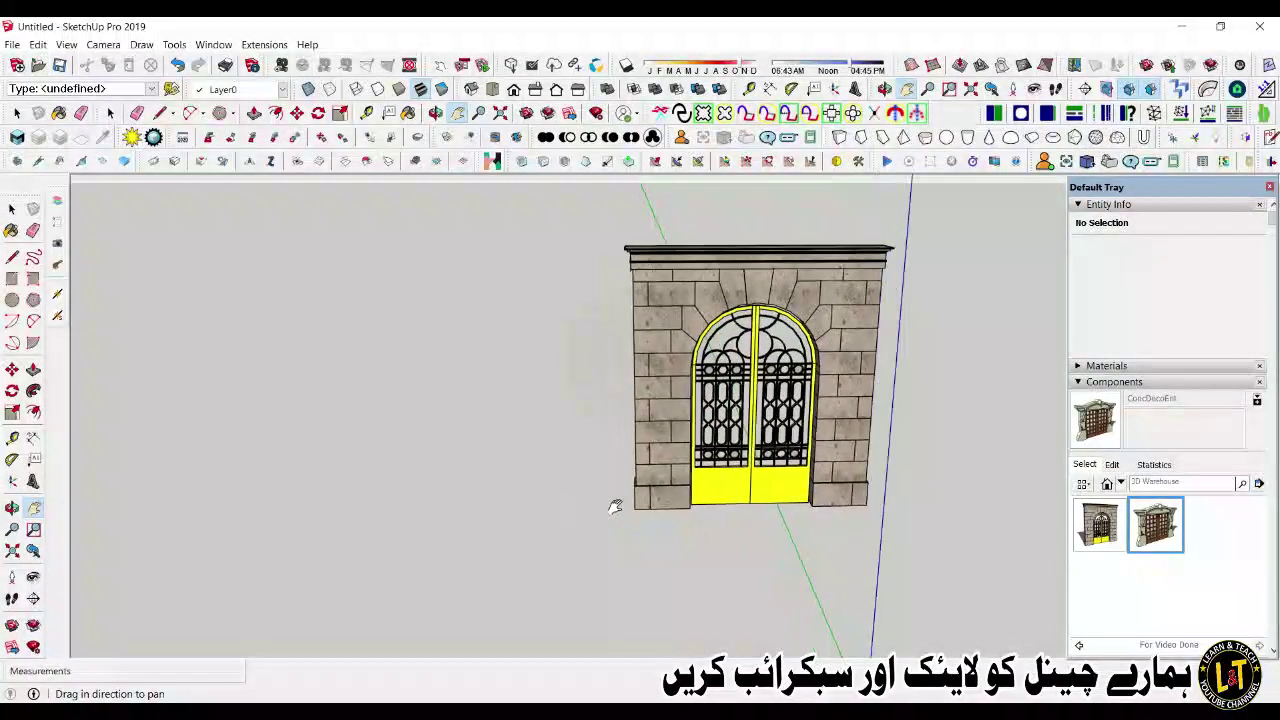
{"action": "key", "text": "l"}
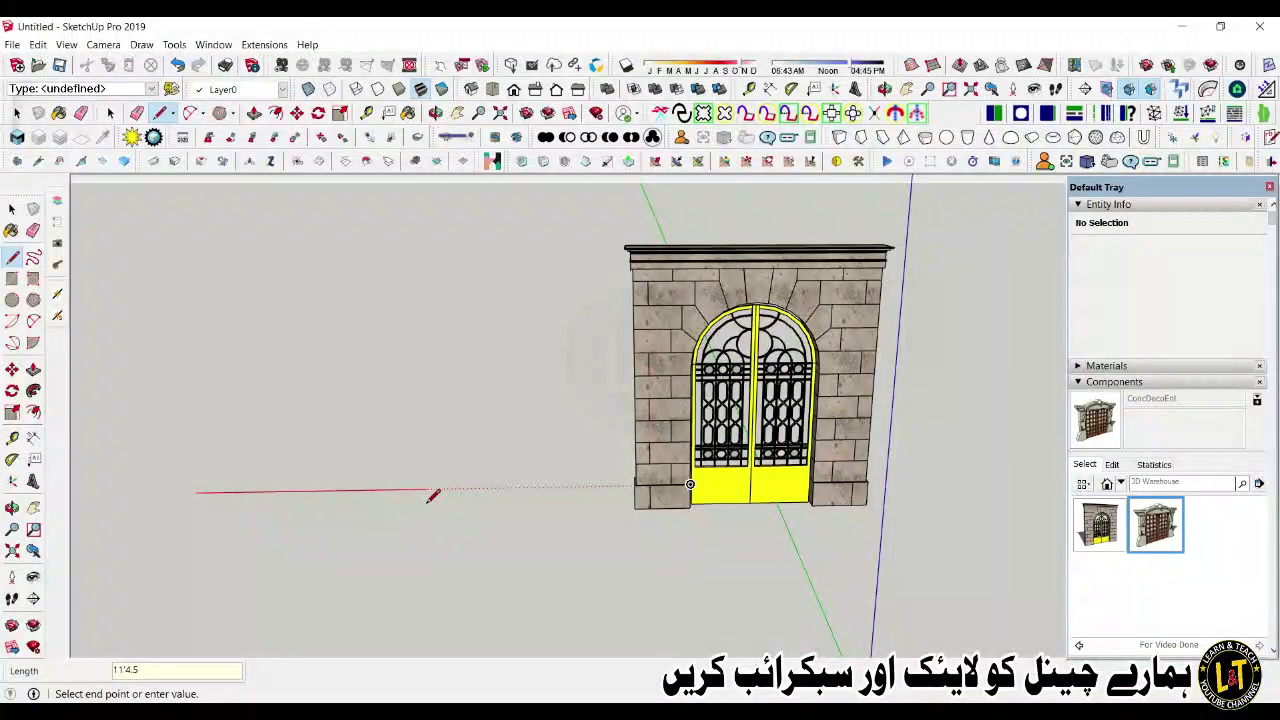
{"action": "key", "text": "Return"}
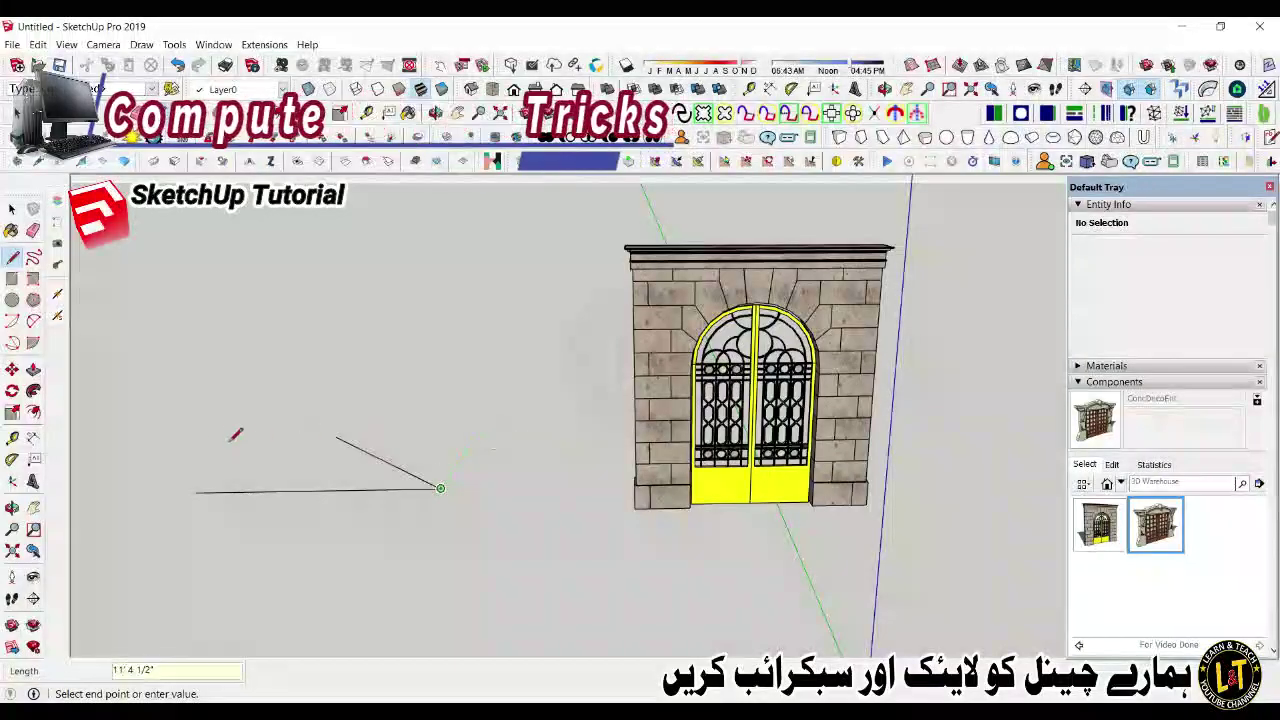
Step: Measure the gate's overall height from its outer bottom corner to the cornice top
{"action": "left_click", "coordinate": [31, 440]}
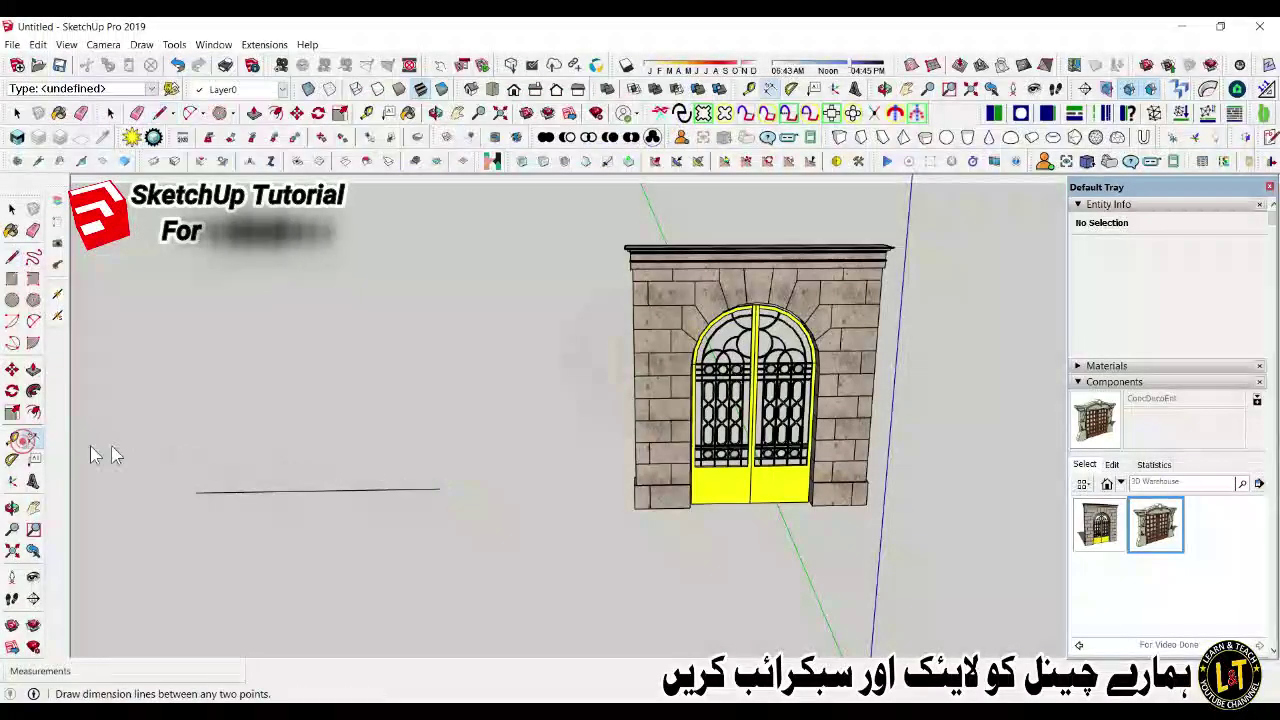
{"action": "left_click", "coordinate": [634, 509]}
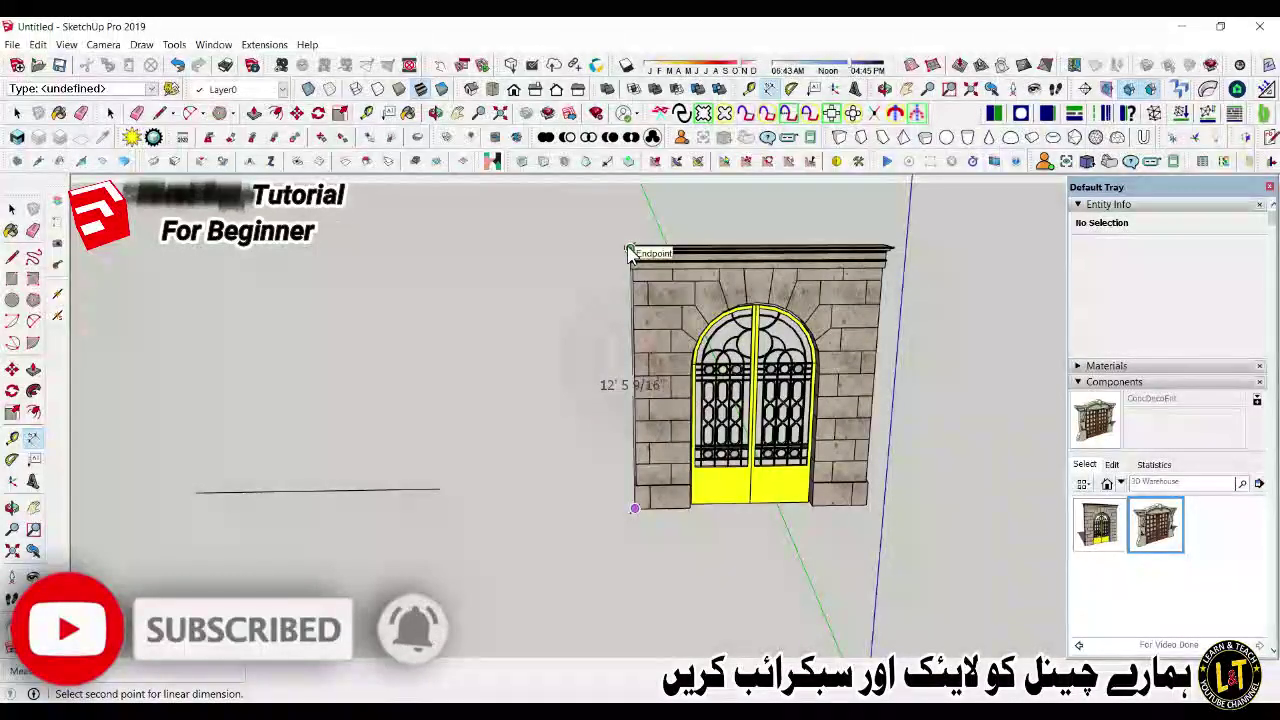
{"action": "key", "text": "space"}
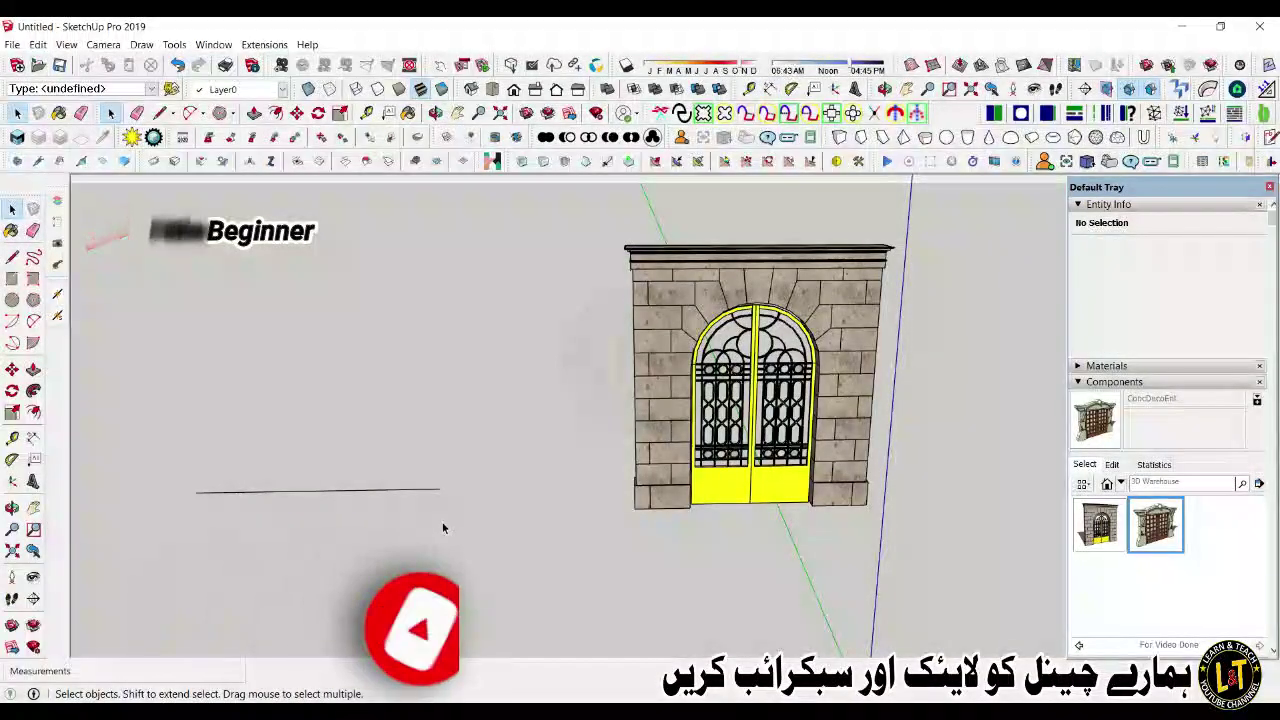
Step: Draw two vertical lines up from the baseline's ends and a top line joining them to close an upright rectangular face
{"action": "key", "text": "l"}
{"action": "left_click", "coordinate": [440, 489]}
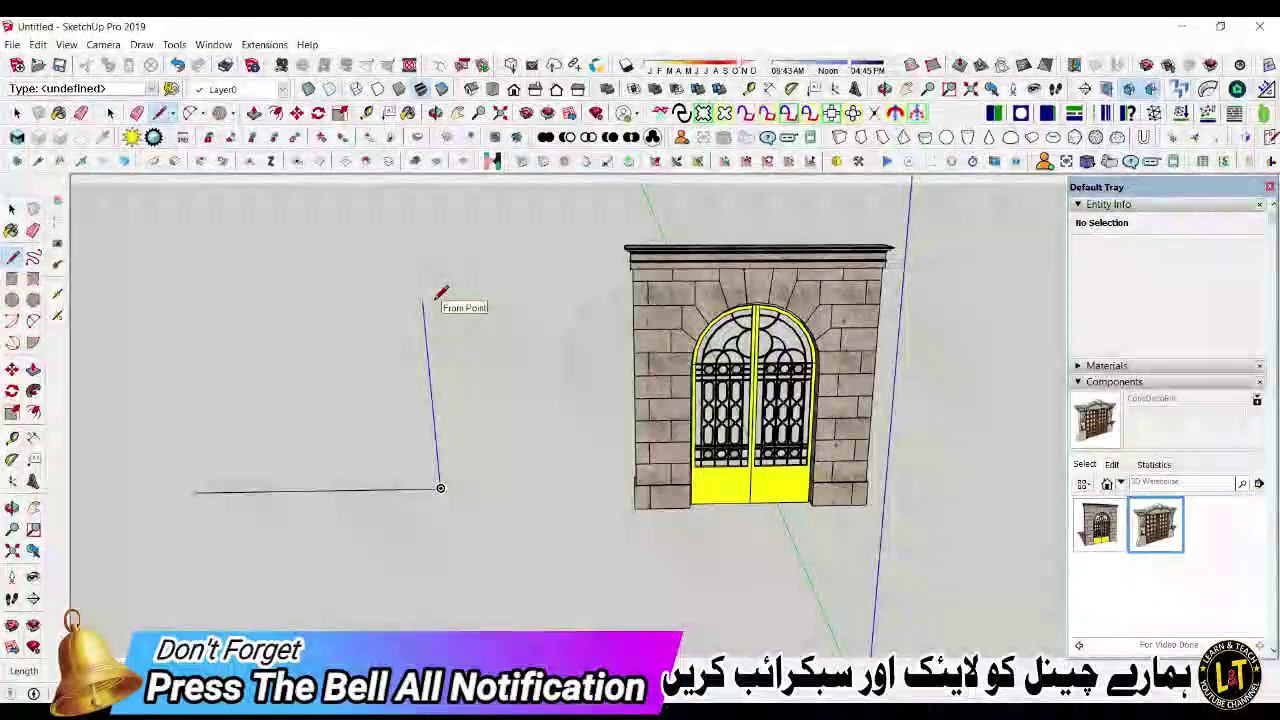
{"action": "left_click", "coordinate": [418, 253]}
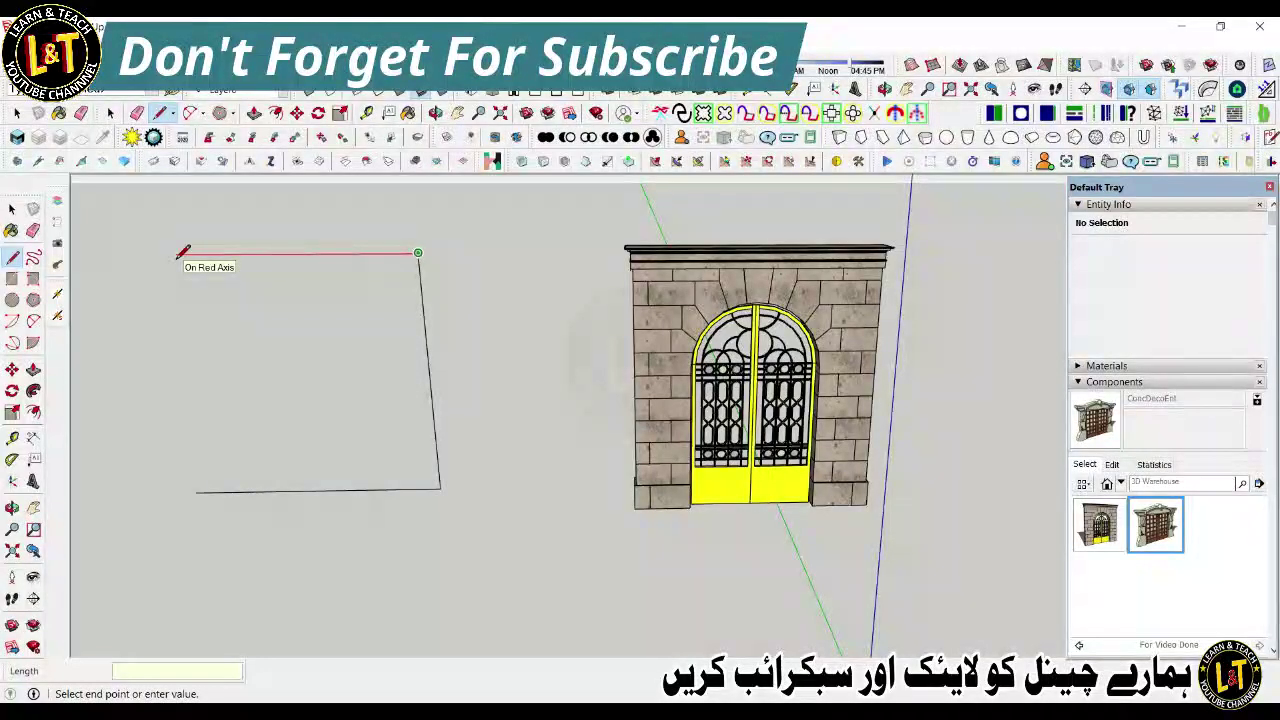
{"action": "key", "text": "Escape"}
{"action": "left_click", "coordinate": [196, 491]}
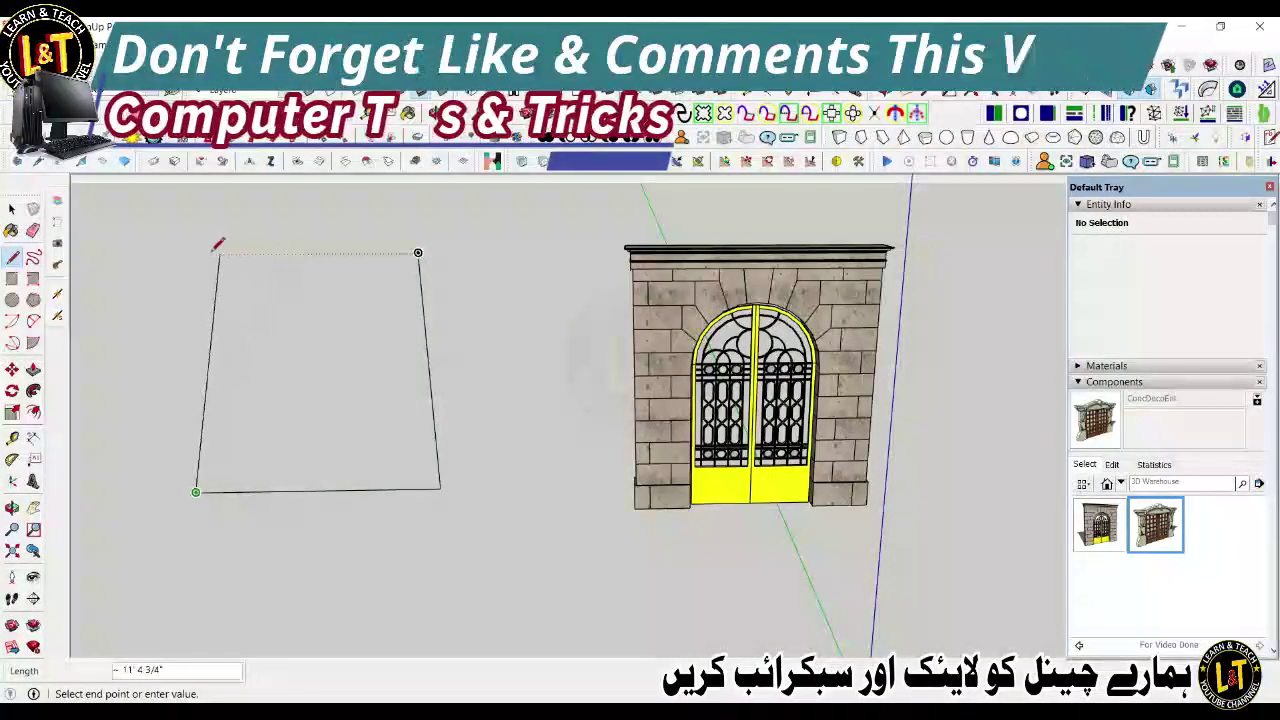
{"action": "left_click", "coordinate": [149, 253]}
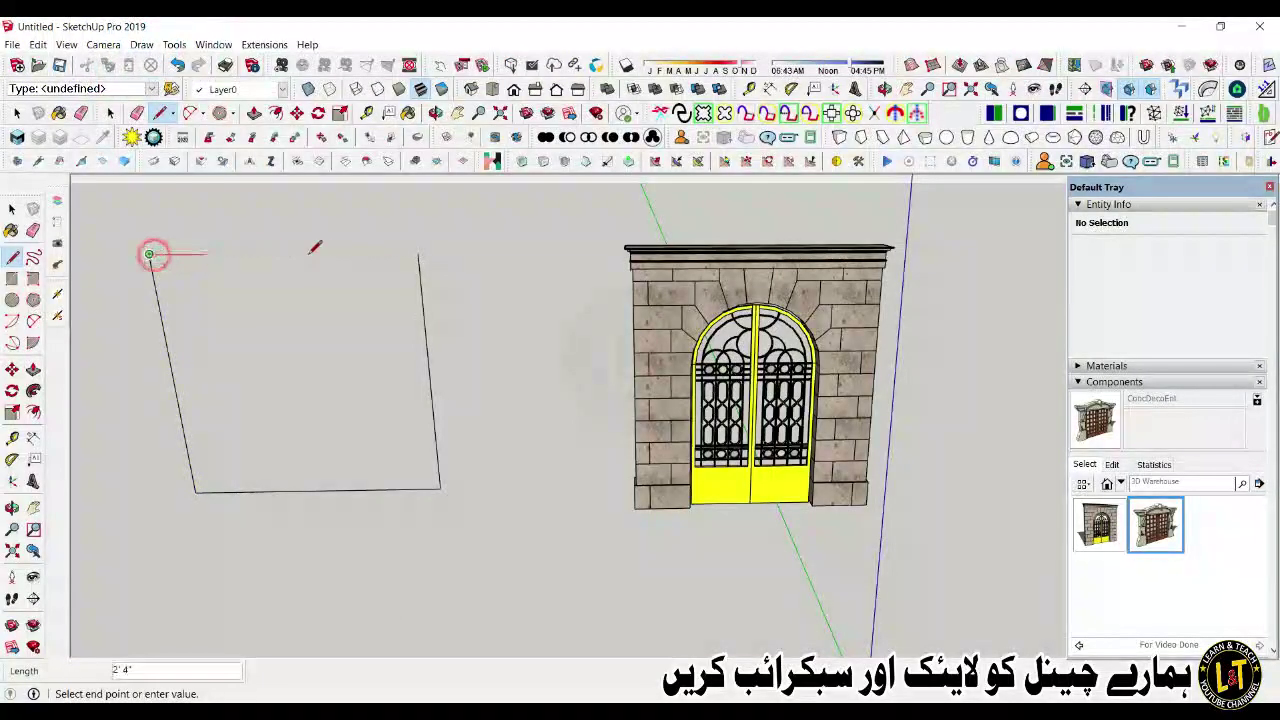
{"action": "left_click", "coordinate": [418, 253]}
Step: Push/Pull the upright rectangular face by 8" to give the new wall its thickness
{"action": "scroll", "coordinate": [578, 336], "scroll_direction": "down", "scroll_amount": 2}
{"action": "middle_click_drag", "start_coordinate": [555, 436], "coordinate": [400, 400]}
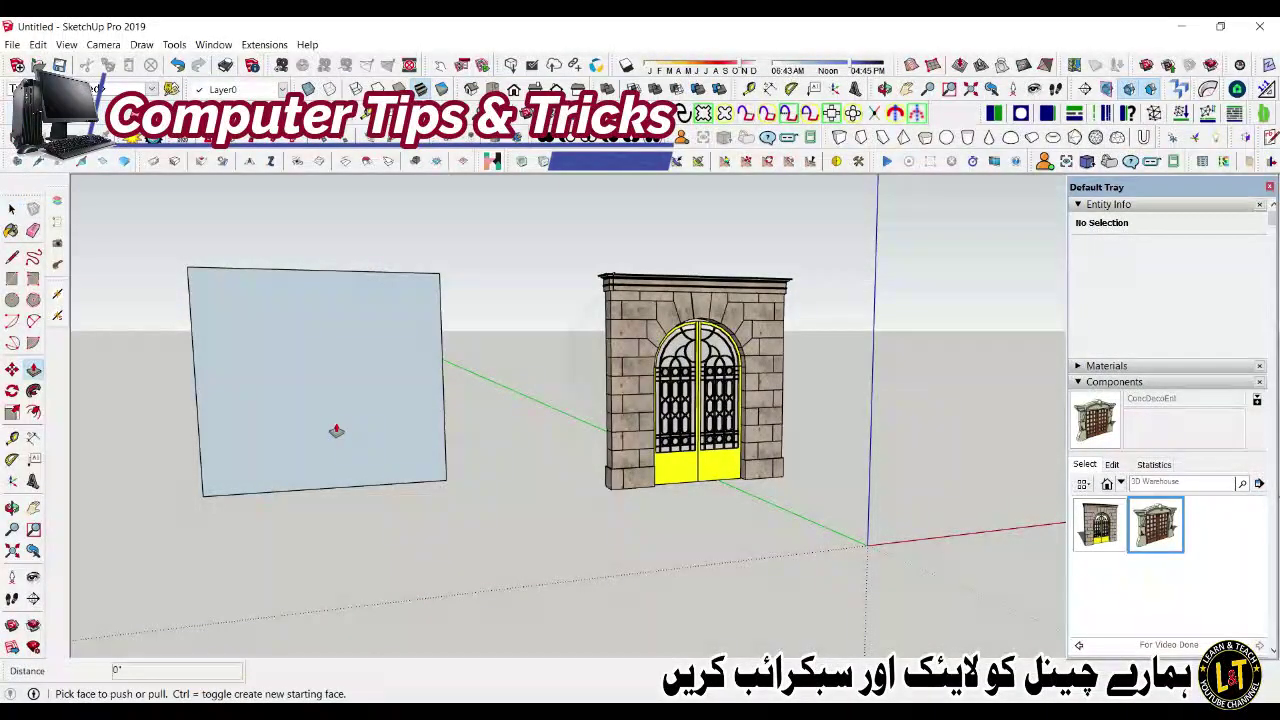
{"action": "left_click", "coordinate": [323, 434]}
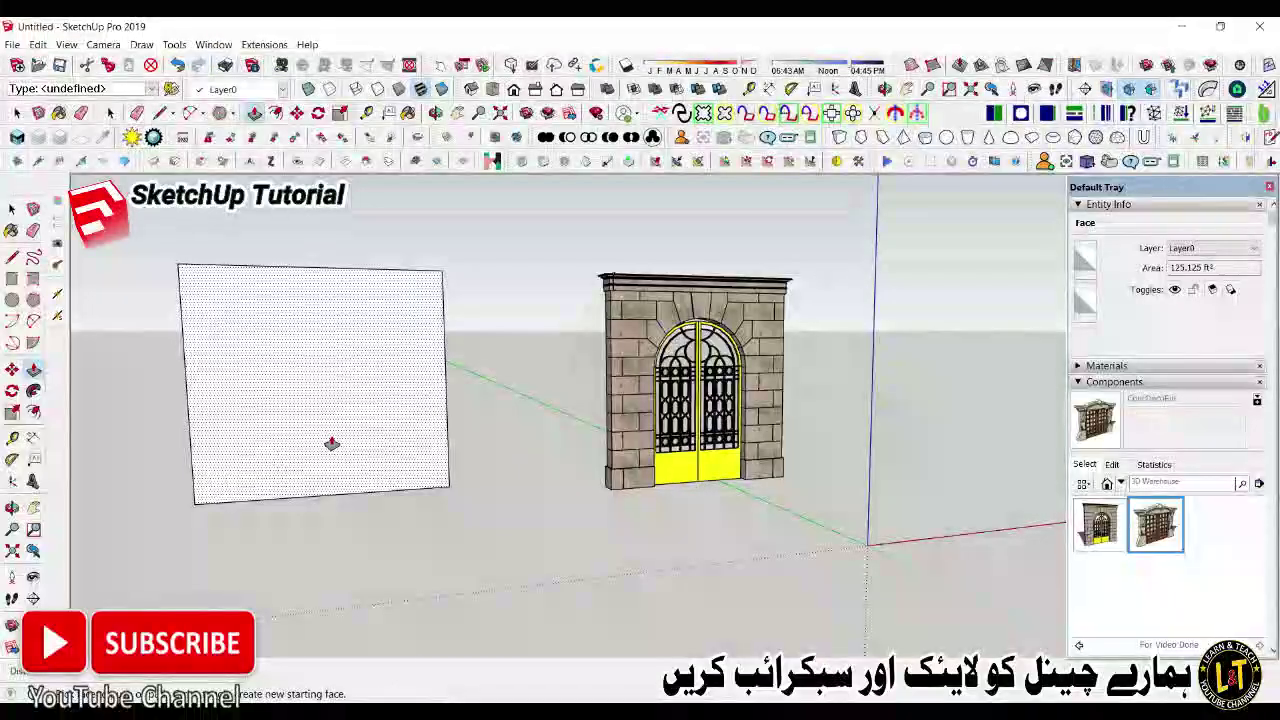
{"action": "type", "text": "8"}
{"action": "key", "text": "Return"}
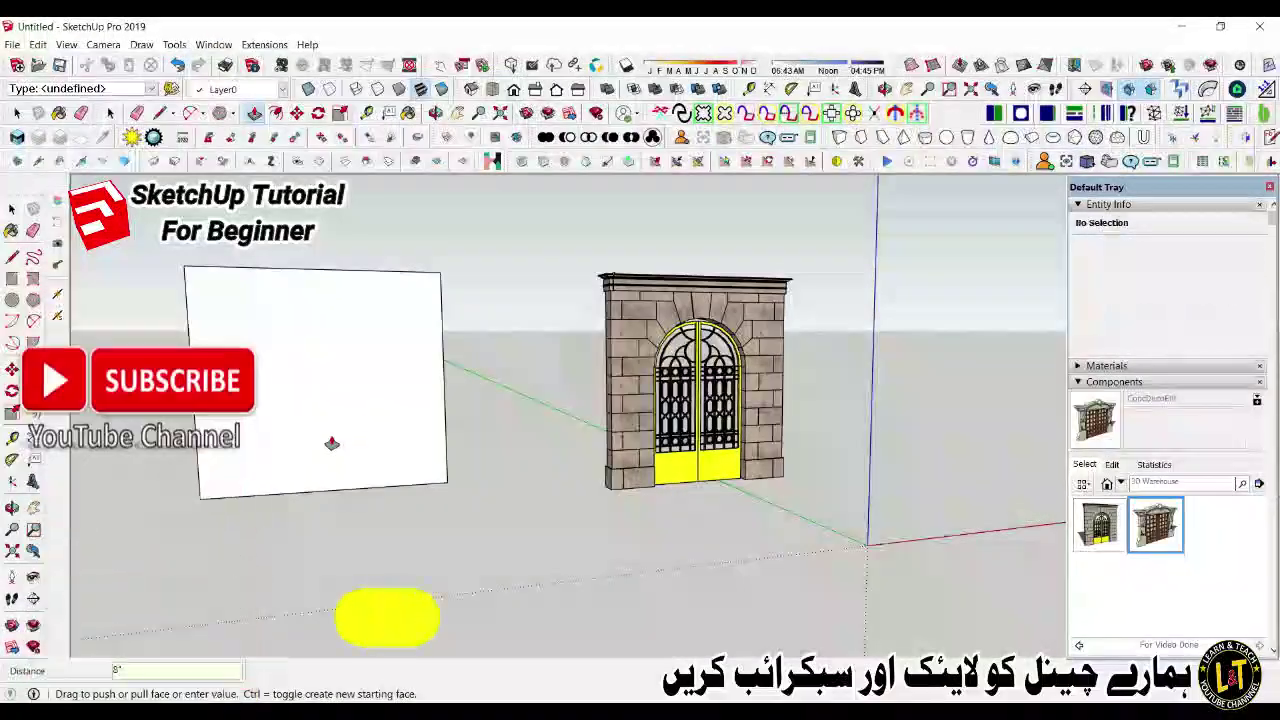
{"action": "left_click", "coordinate": [332, 444]}
{"action": "key", "text": "space"}
{"action": "middle_click_drag", "start_coordinate": [314, 508], "coordinate": [597, 487]}
{"action": "middle_click_drag", "start_coordinate": [377, 459], "coordinate": [307, 514]}
{"action": "middle_click_drag", "start_coordinate": [384, 449], "coordinate": [395, 387]}
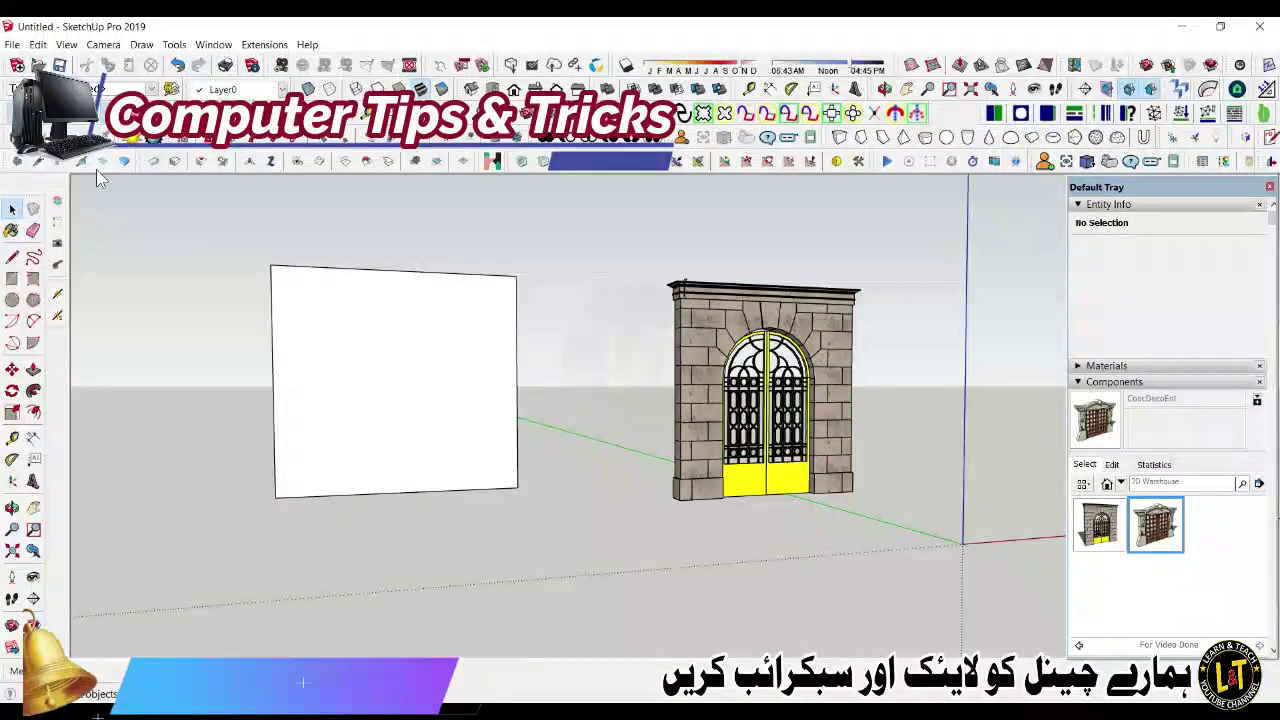
Step: Place a horizontal guide along the new wall's top edge and a vertical guide through its centre
{"action": "left_click", "coordinate": [17, 437]}
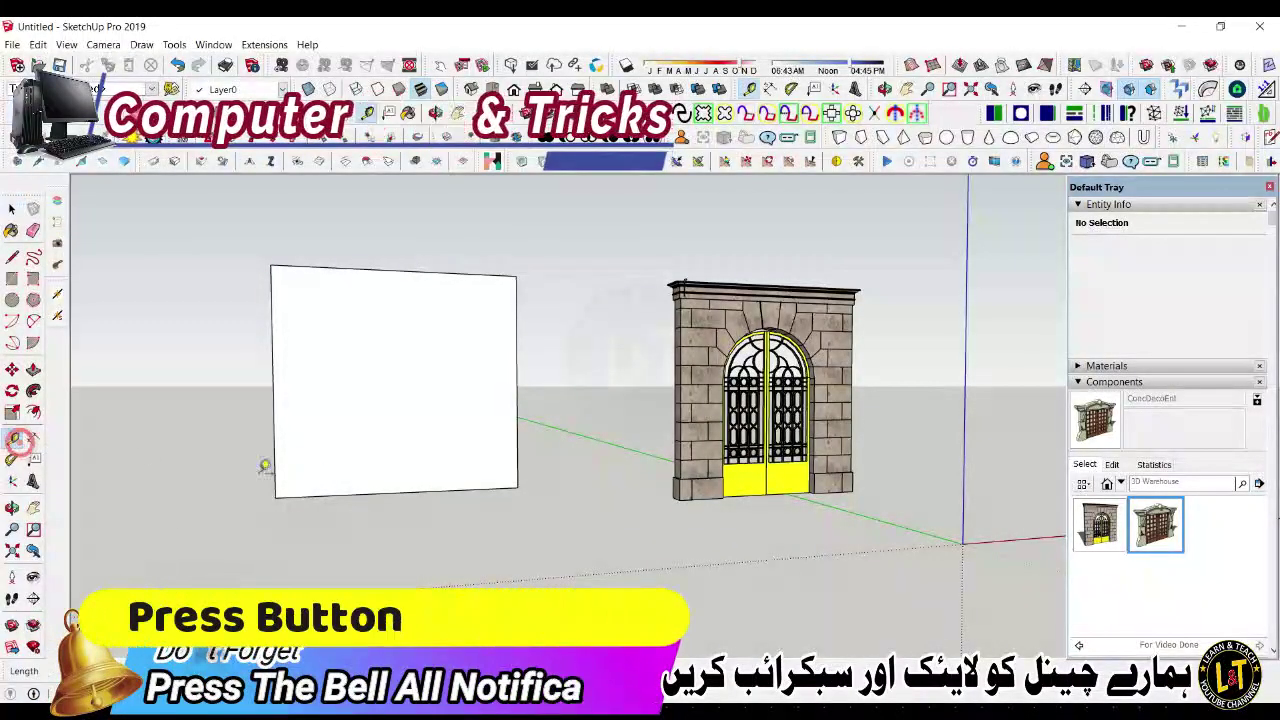
{"action": "left_click", "coordinate": [412, 487]}
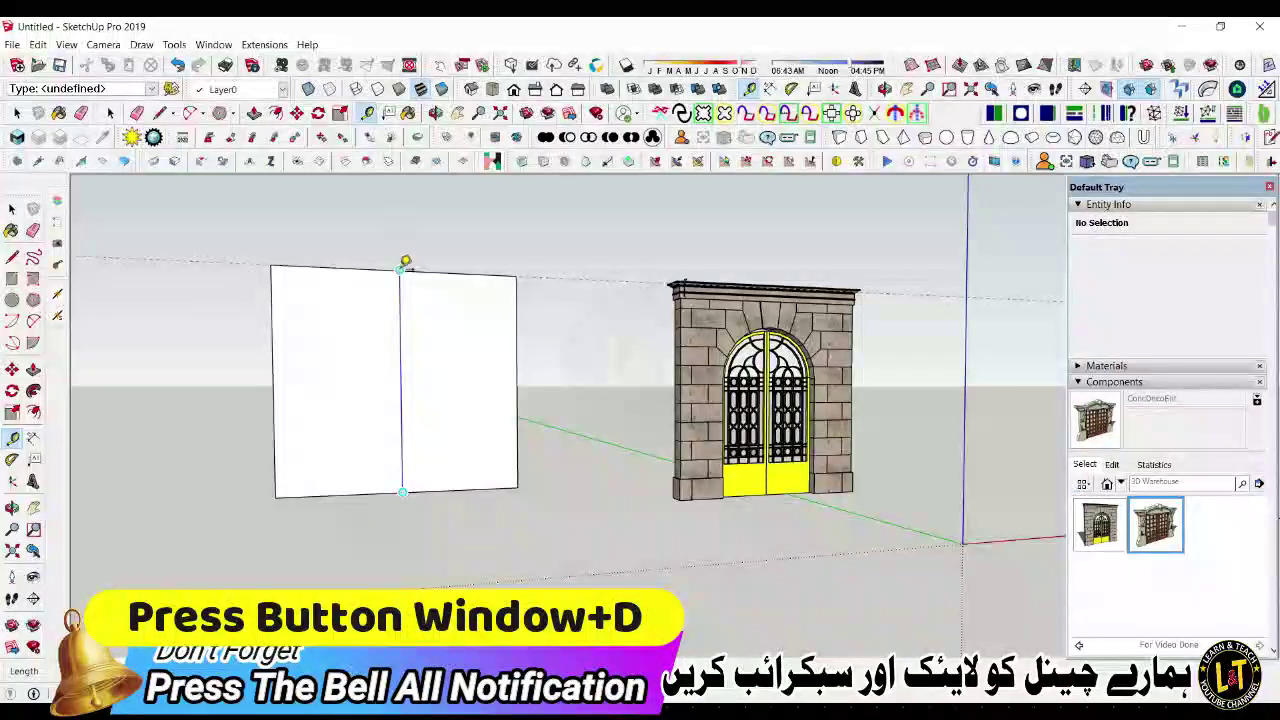
{"action": "left_click", "coordinate": [405, 263]}
{"action": "left_click", "coordinate": [272, 361]}
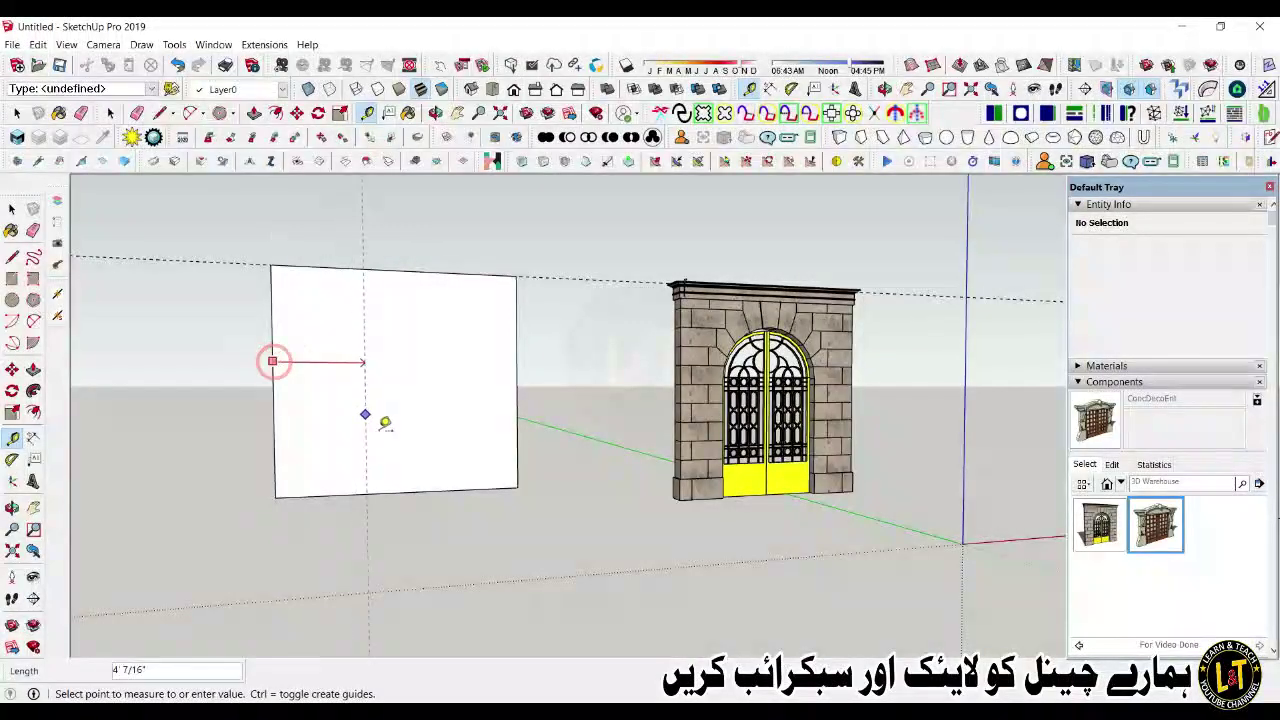
{"action": "left_click", "coordinate": [409, 488]}
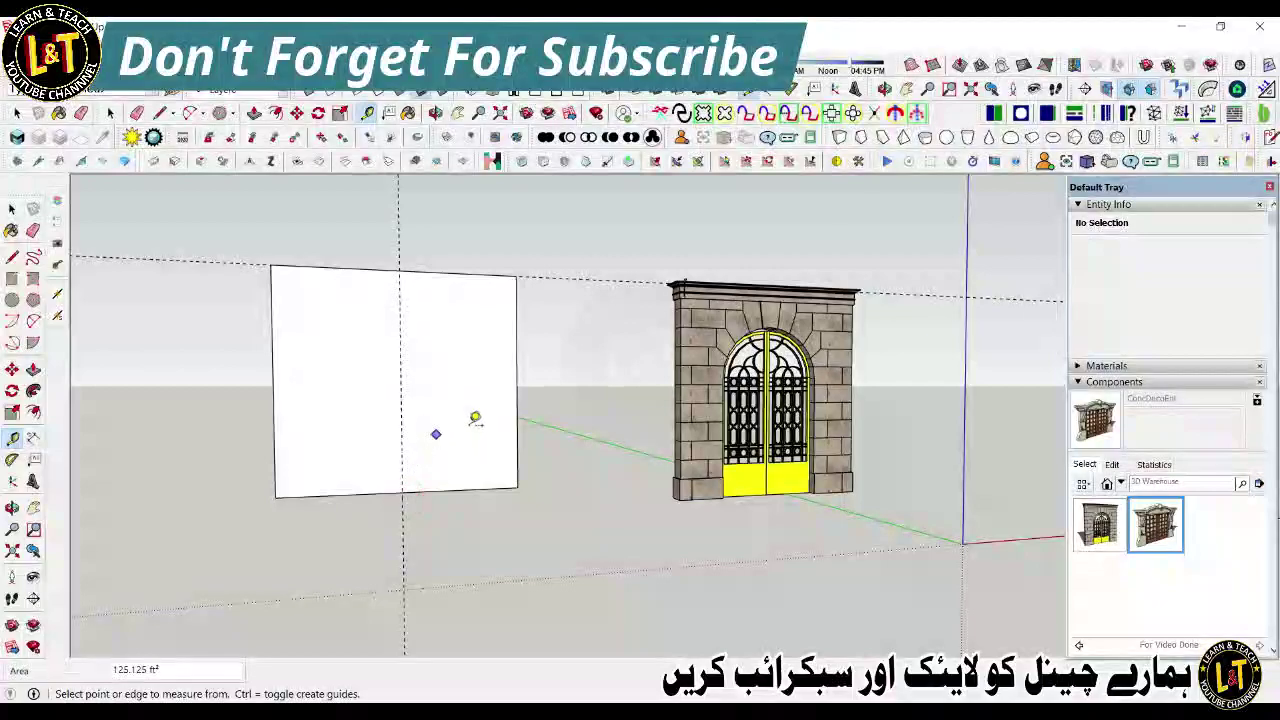
Step: Place two vertical guides on the wall, one 3' to each side of the centre guide
{"action": "left_click", "coordinate": [401, 401]}
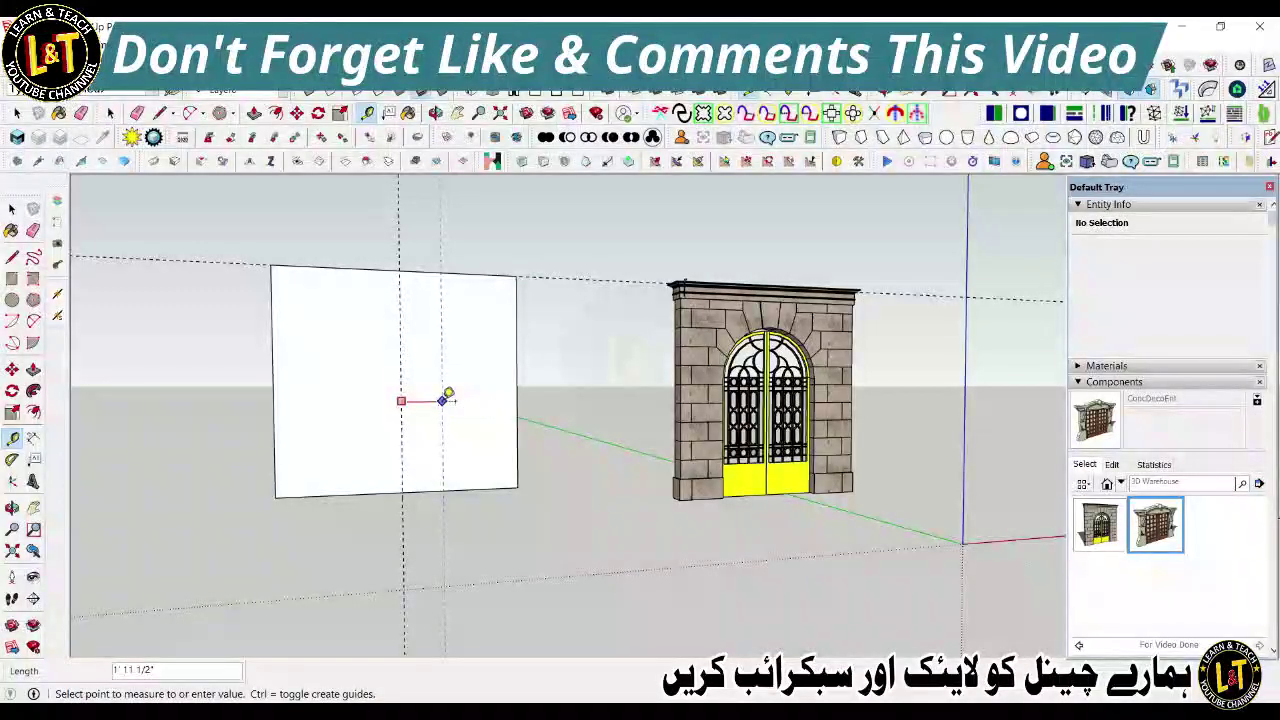
{"action": "type", "text": "3'"}
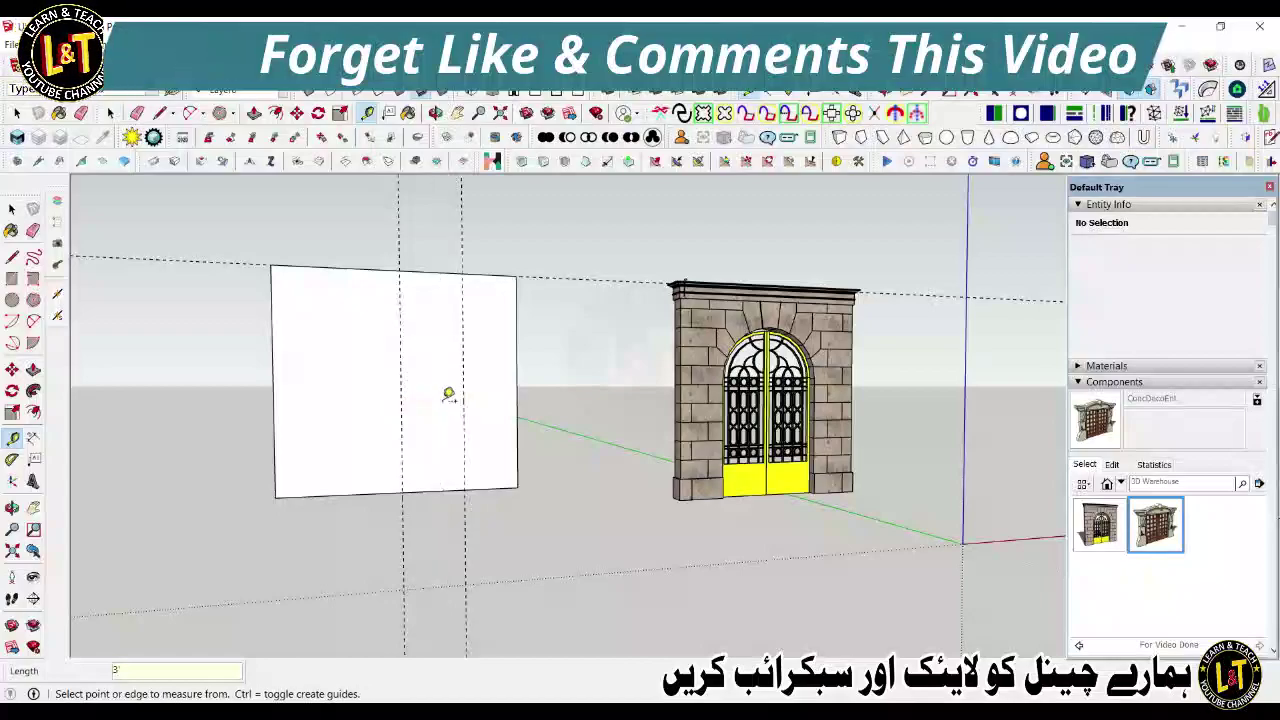
{"action": "key", "text": "Return"}
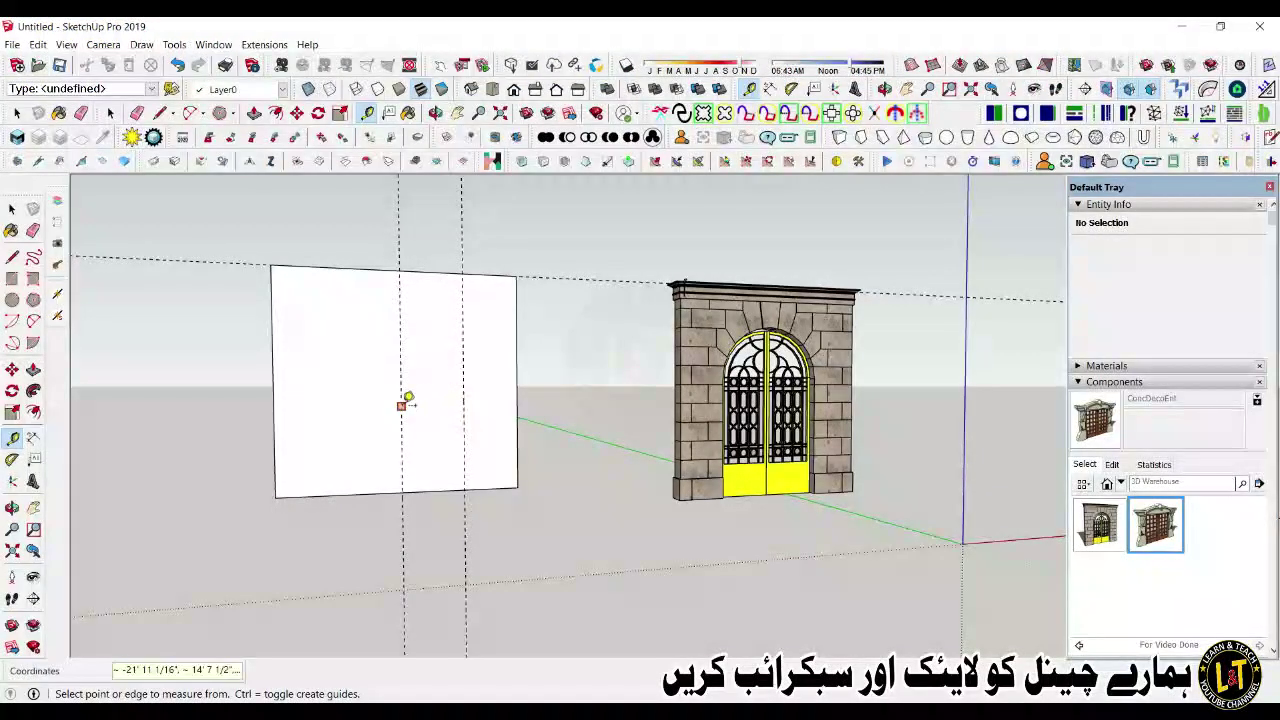
{"action": "middle_click_drag", "start_coordinate": [405, 403], "coordinate": [371, 438]}
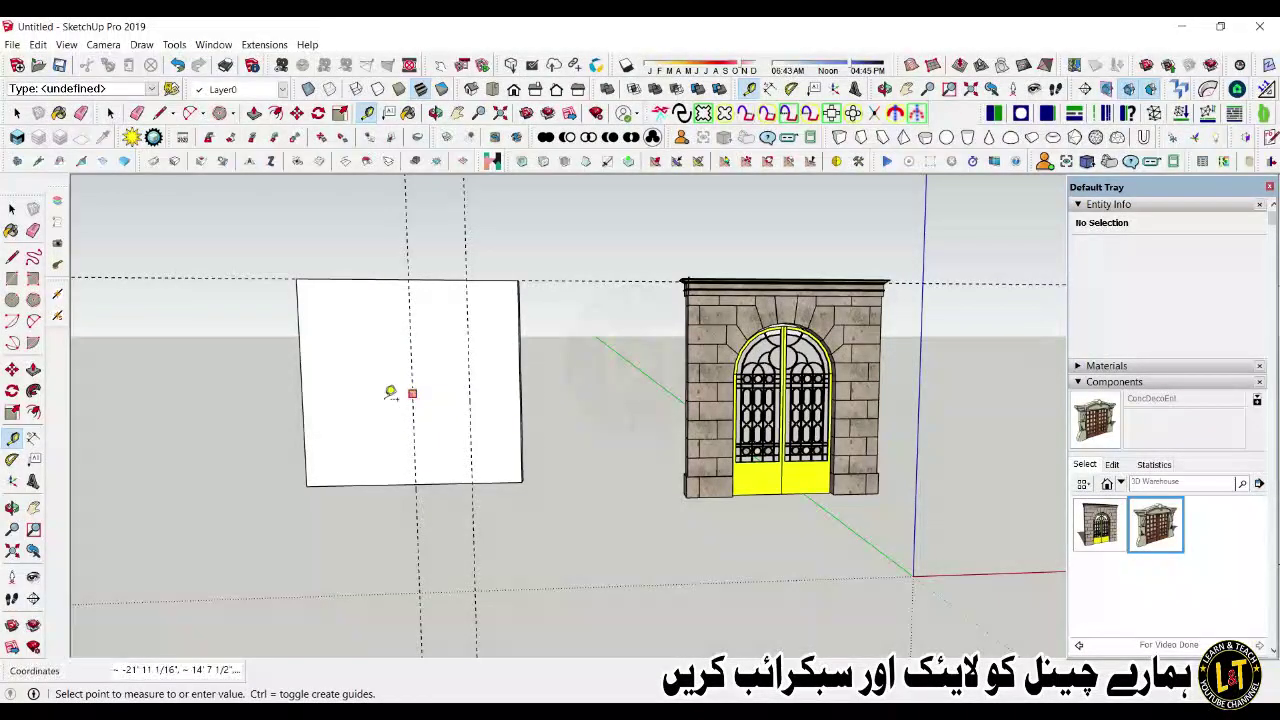
{"action": "type", "text": "3'"}
{"action": "key", "text": "Return"}
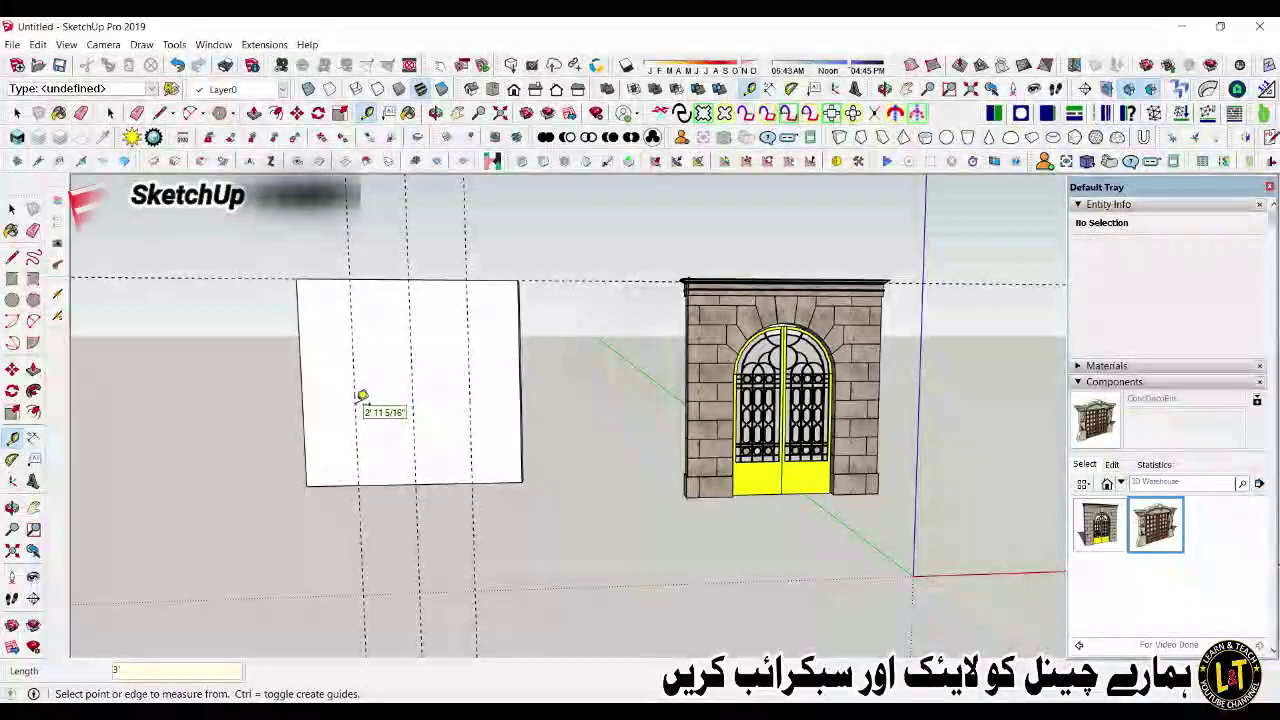
Step: Place a horizontal guide 9' above the wall's bottom edge for the top of the arch
{"action": "scroll", "coordinate": [423, 446], "scroll_direction": "up", "scroll_amount": 2}
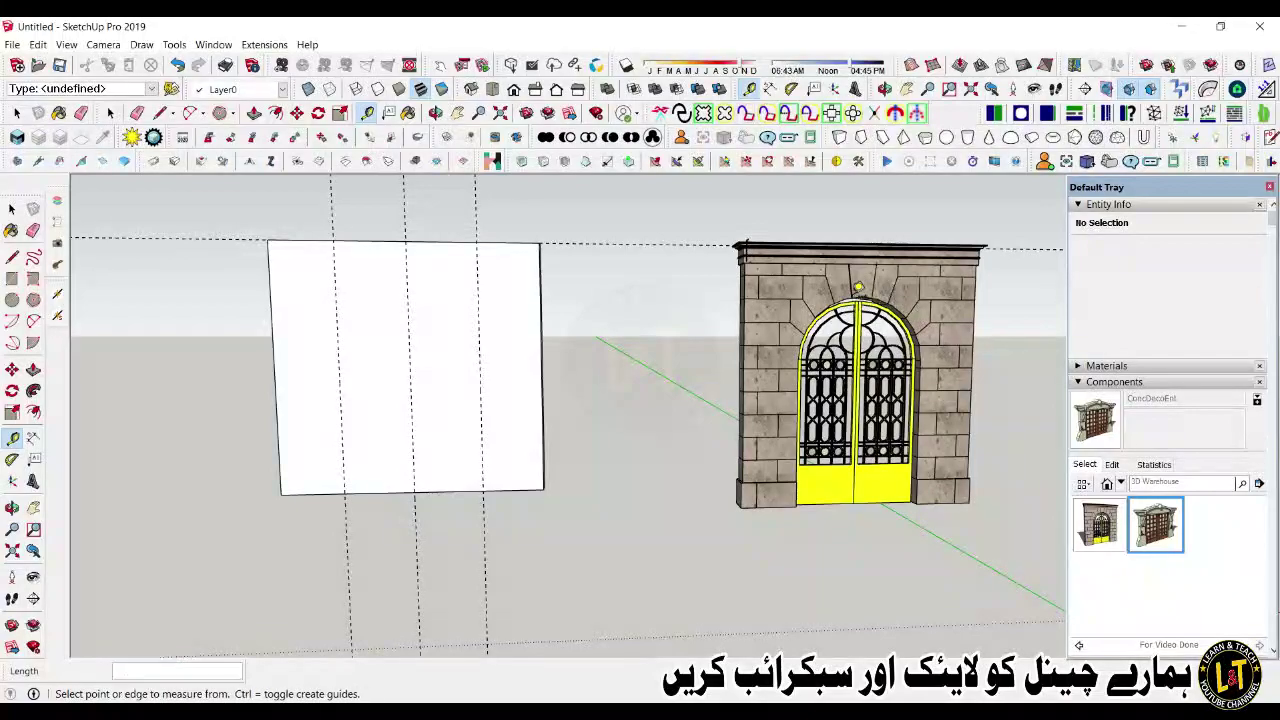
{"action": "left_click", "coordinate": [403, 491]}
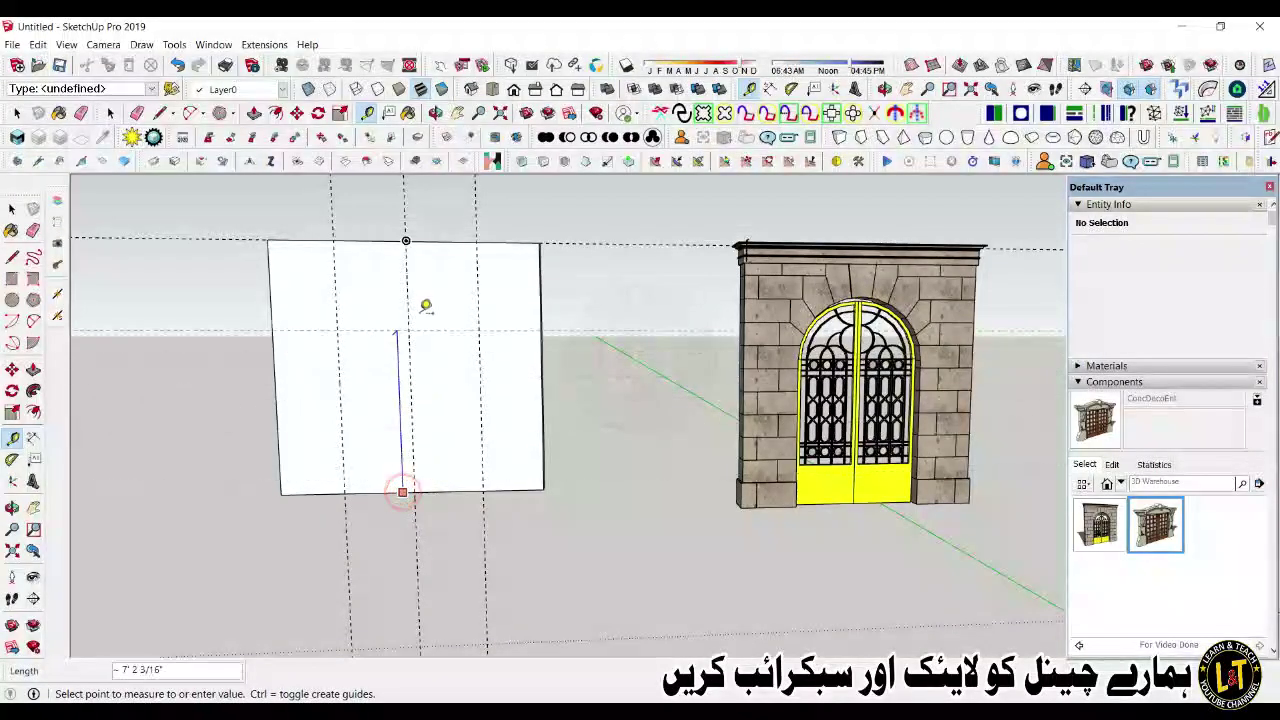
{"action": "type", "text": "9'"}
{"action": "key", "text": "Return"}
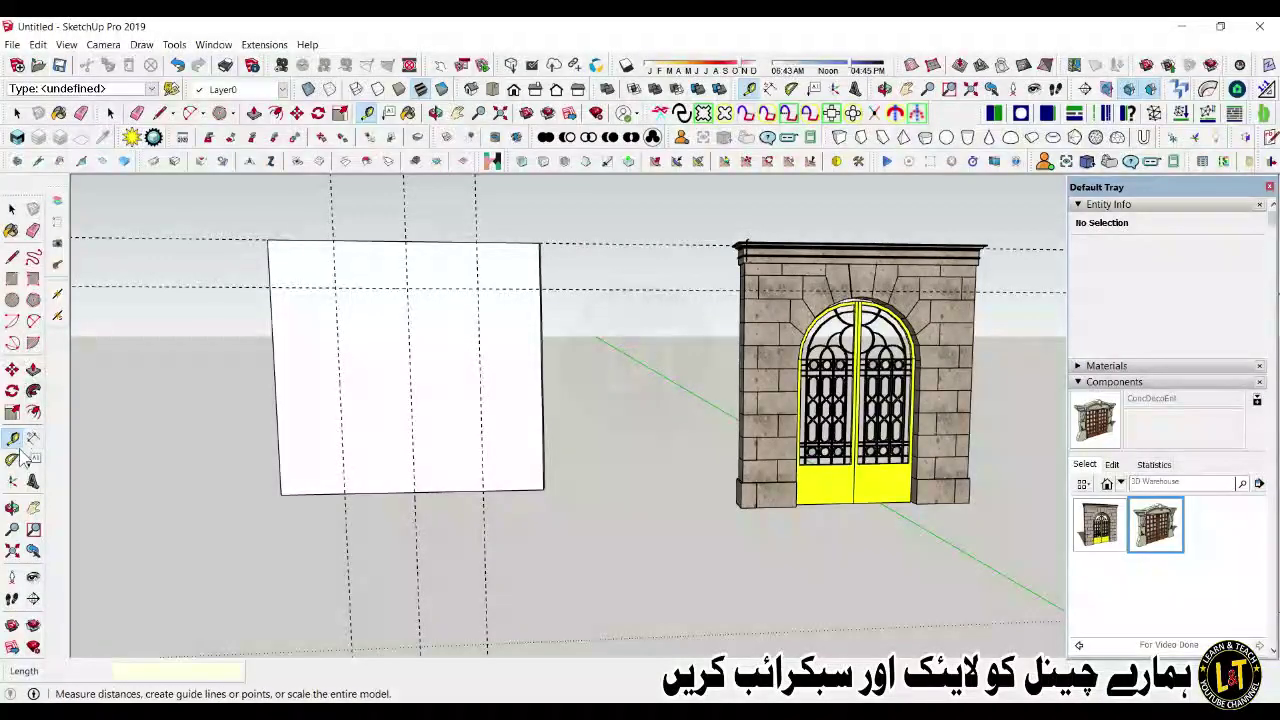
Step: Measure the reference gate's height from the start of its door arch down to the opening's bottom corner
{"action": "middle_click_drag", "start_coordinate": [885, 503], "coordinate": [757, 480]}
{"action": "scroll", "coordinate": [797, 329], "scroll_direction": "up", "scroll_amount": 4}
{"action": "left_click", "coordinate": [838, 382]}
{"action": "scroll", "coordinate": [838, 382], "scroll_direction": "down", "scroll_amount": 2}
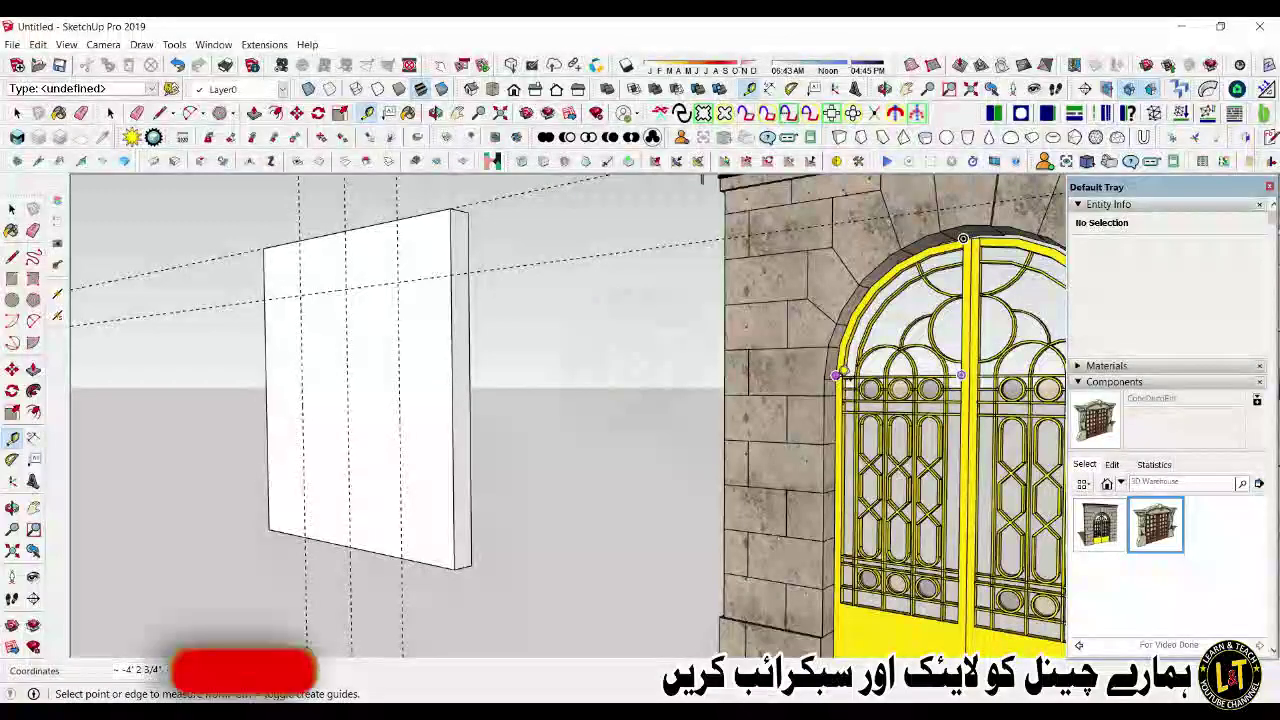
{"action": "scroll", "coordinate": [845, 520], "scroll_direction": "down", "scroll_amount": 3}
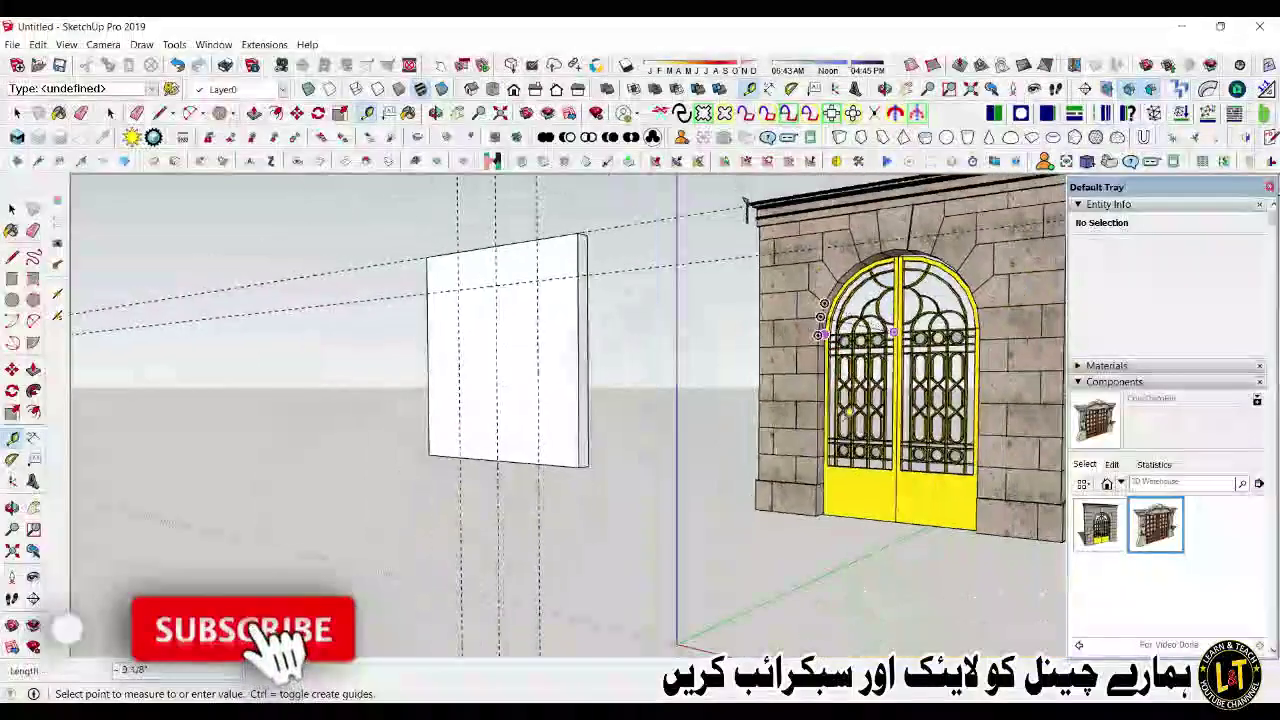
{"action": "left_click", "coordinate": [830, 514]}
{"action": "key", "text": "space"}
Step: Place a horizontal guide 7' above the wall's bottom edge for the start of the arch
{"action": "middle_click_drag", "start_coordinate": [497, 418], "coordinate": [640, 420]}
{"action": "key", "text": "t"}
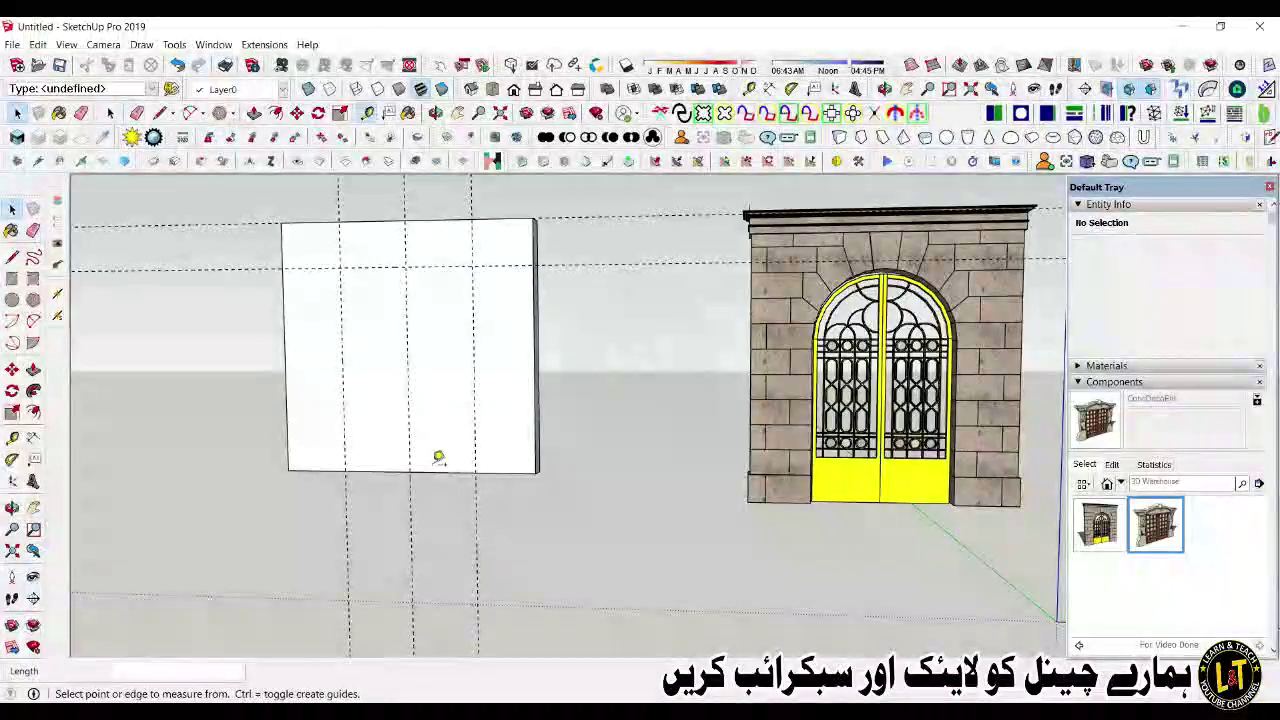
{"action": "left_click", "coordinate": [441, 471]}
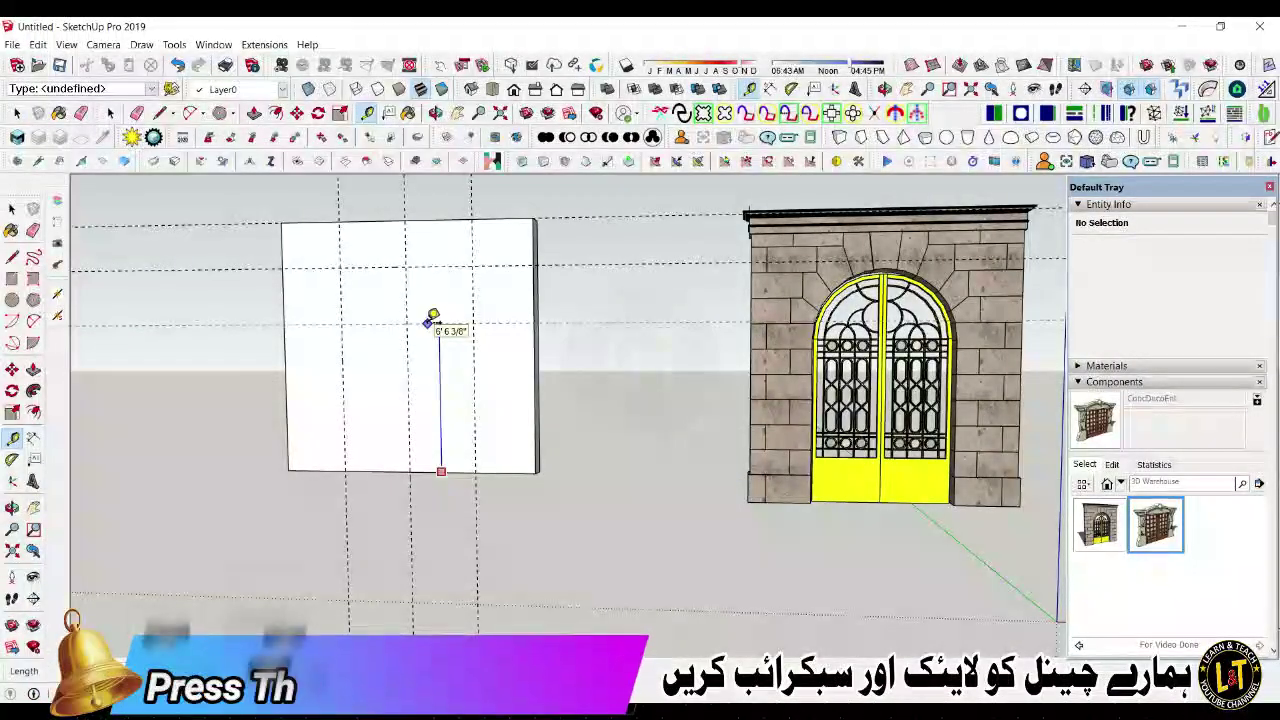
{"action": "left_click", "coordinate": [432, 316]}
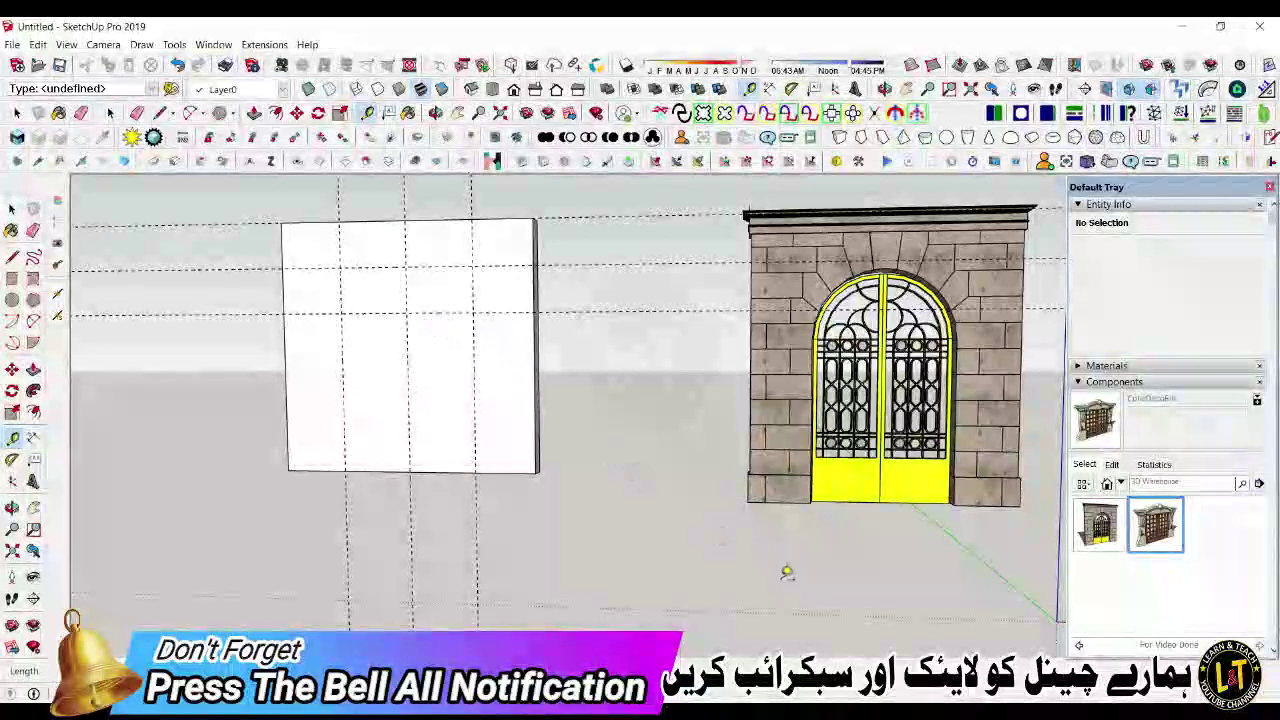
Step: Draw a two-point arc between the outer guide intersections at the lower horizontal guide, with a 2' bulge reaching the upper guide
{"action": "scroll", "coordinate": [785, 571], "scroll_direction": "down", "scroll_amount": 1}
{"action": "scroll", "coordinate": [438, 372], "scroll_direction": "up", "scroll_amount": 1}
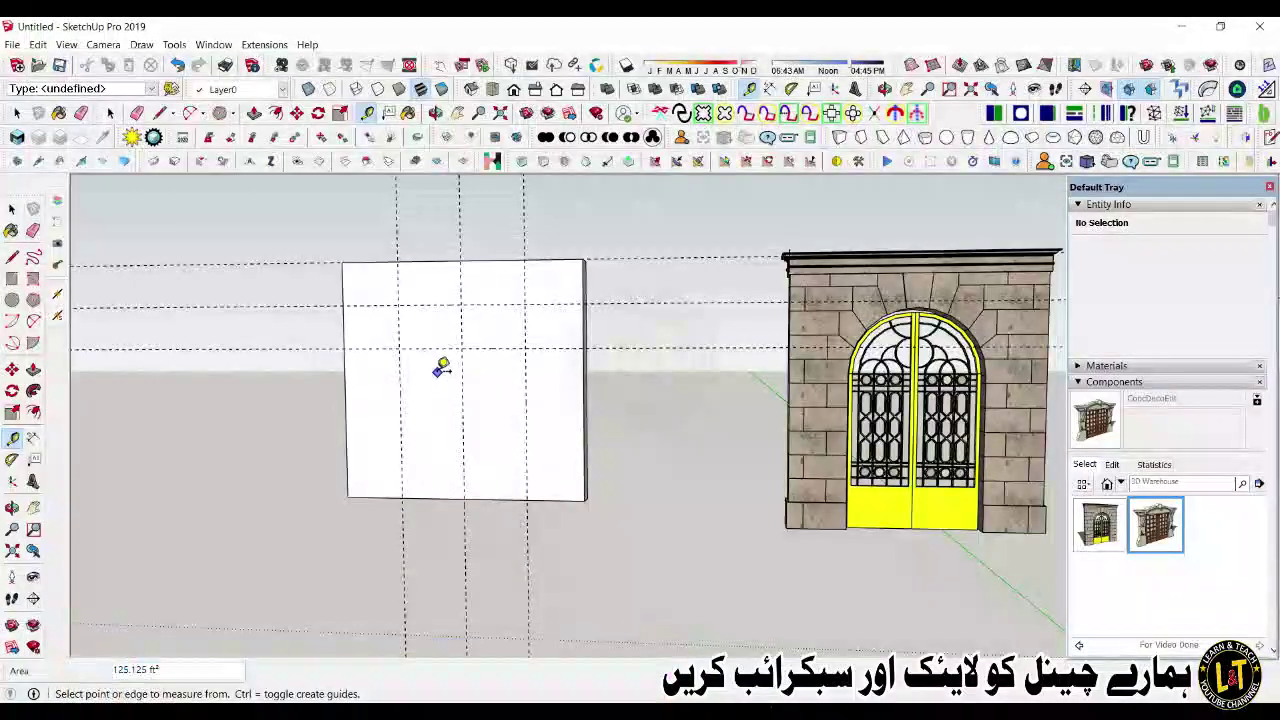
{"action": "scroll", "coordinate": [419, 348], "scroll_direction": "up", "scroll_amount": 1}
{"action": "scroll", "coordinate": [474, 410], "scroll_direction": "down", "scroll_amount": 1}
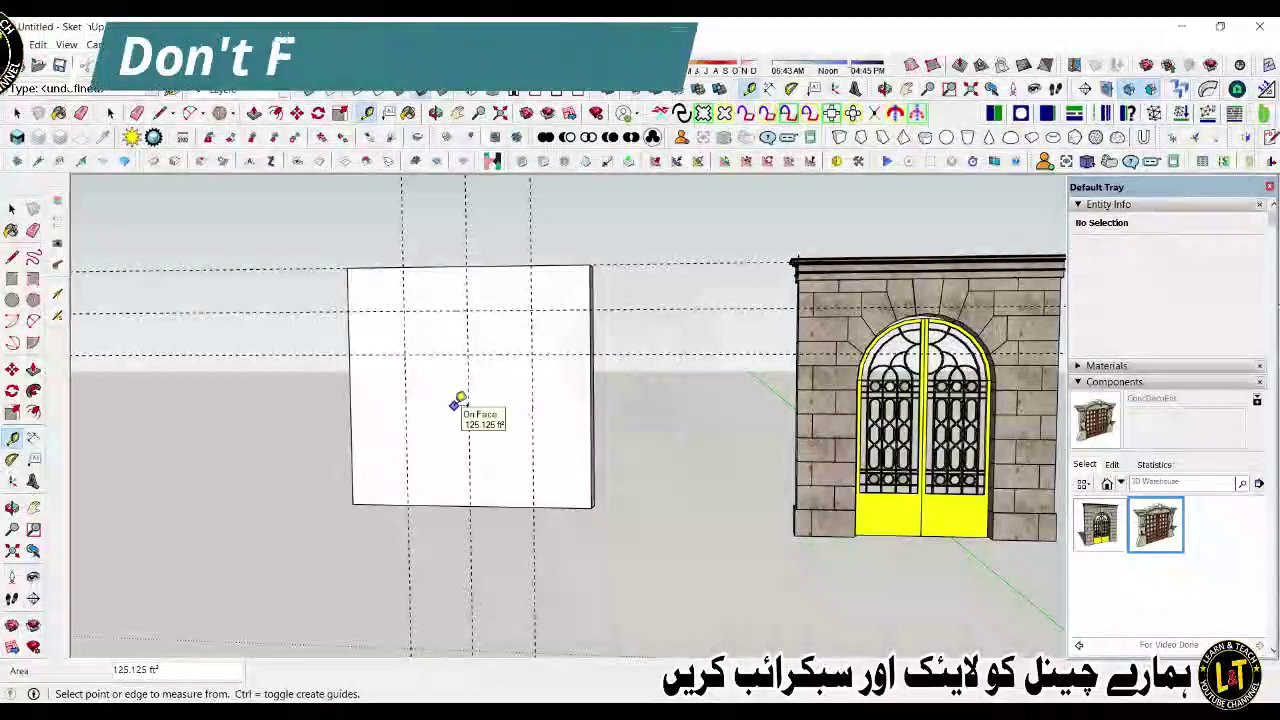
{"action": "key", "text": "a"}
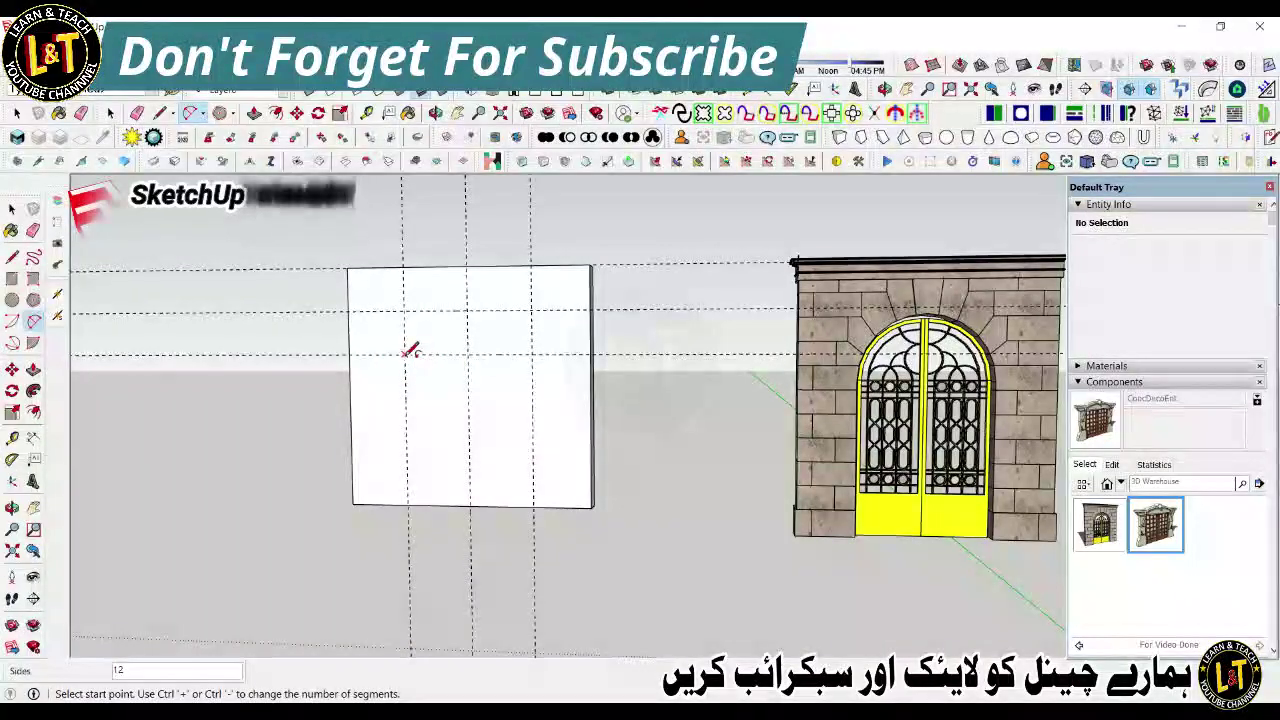
{"action": "left_click", "coordinate": [404, 354]}
{"action": "left_click", "coordinate": [532, 354]}
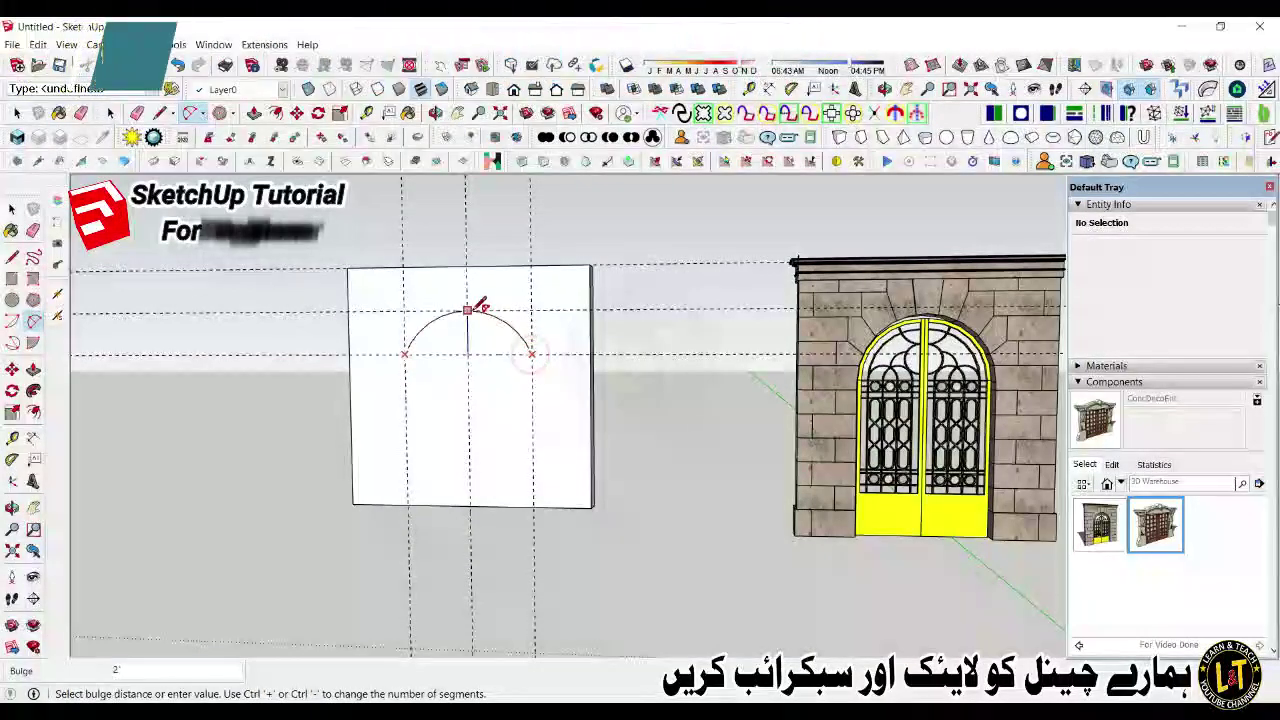
{"action": "left_click", "coordinate": [480, 305]}
Step: Select the arch curve and set its number of segments to 100
{"action": "scroll", "coordinate": [510, 370], "scroll_direction": "up", "scroll_amount": 3}
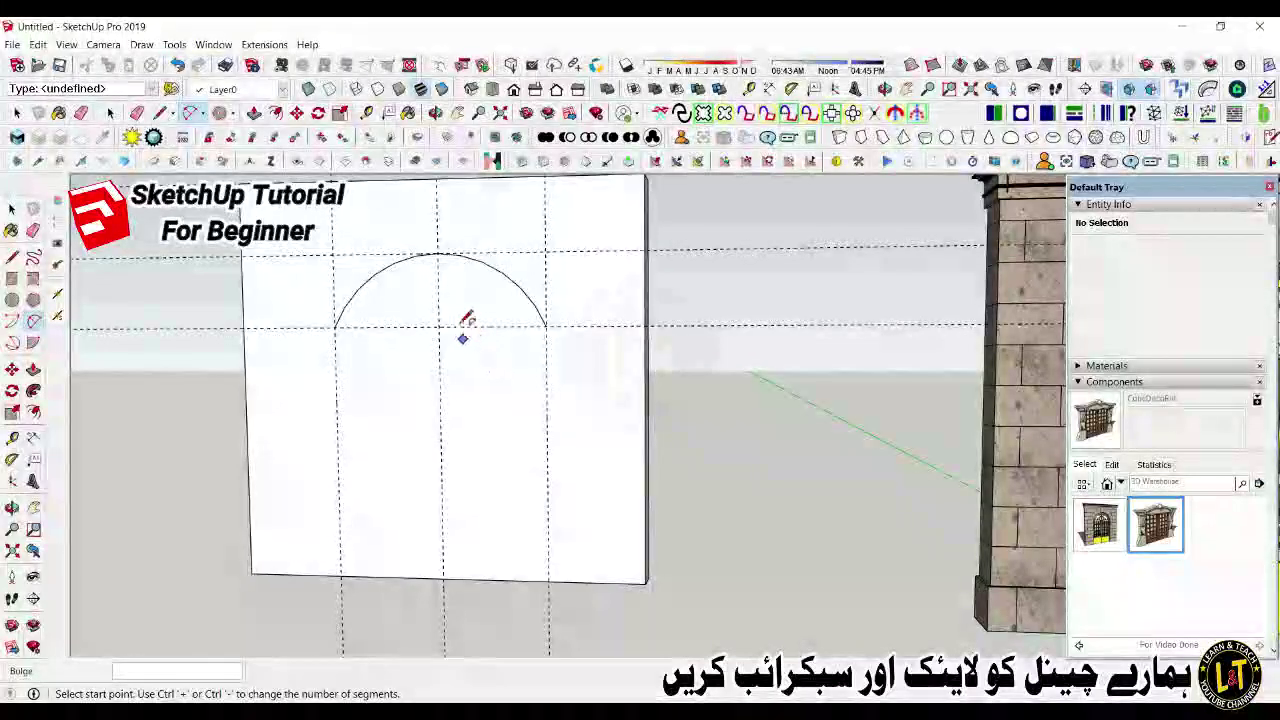
{"action": "key", "text": "space"}
{"action": "left_click", "coordinate": [490, 268]}
{"action": "scroll", "coordinate": [485, 270], "scroll_direction": "up", "scroll_amount": 4}
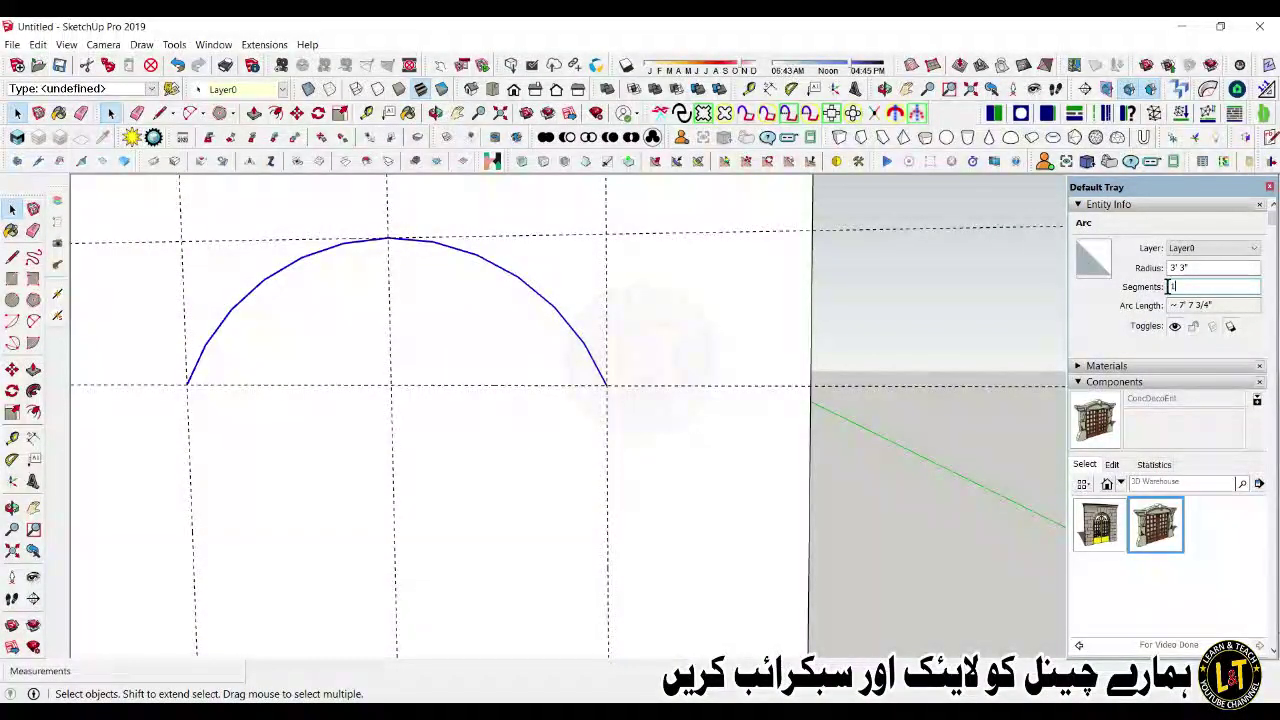
{"action": "key", "text": "Return"}
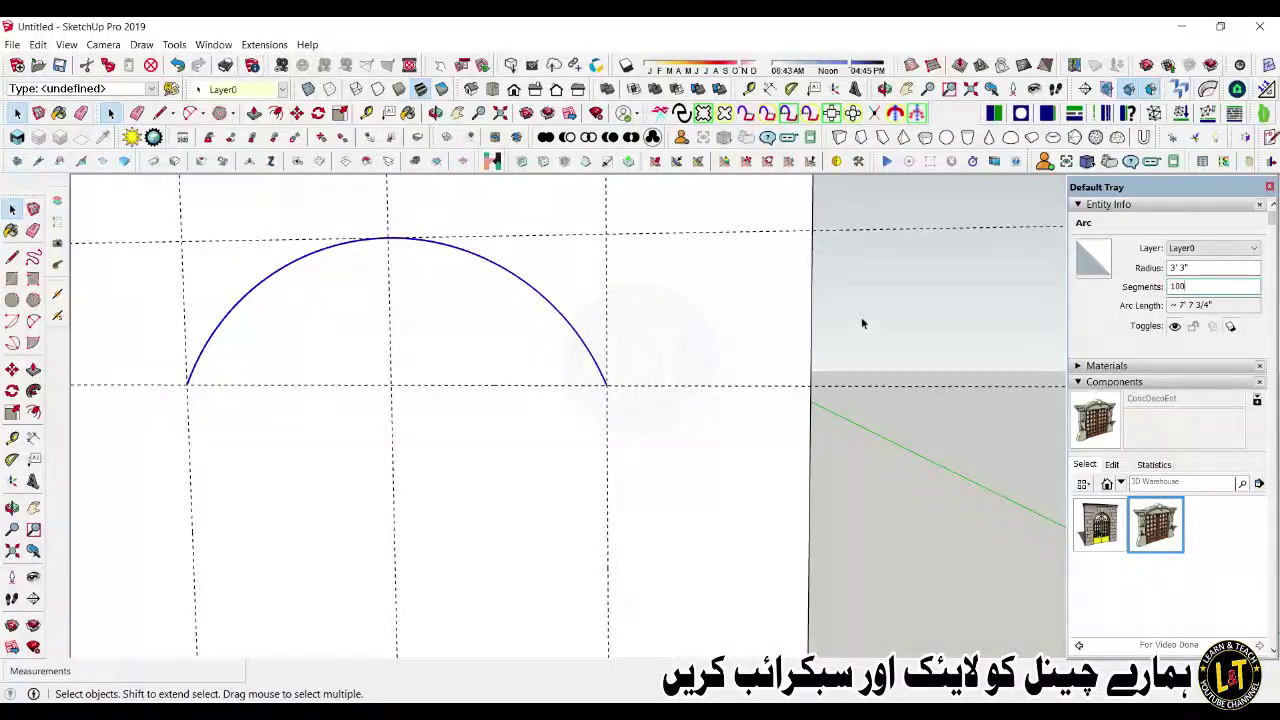
Step: Draw vertical lines along the outer guides from both arc ends to the wall's bottom edge to close the door outline
{"action": "scroll", "coordinate": [686, 323], "scroll_direction": "down", "scroll_amount": 6}
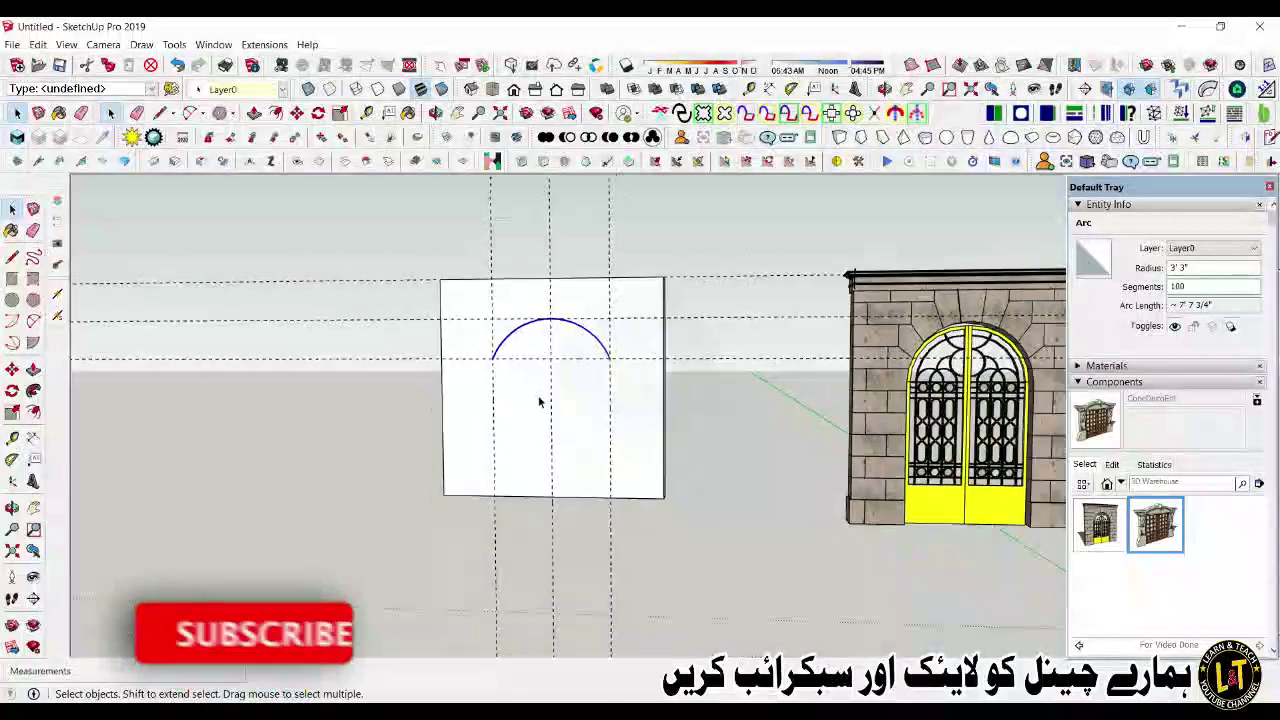
{"action": "scroll", "coordinate": [589, 423], "scroll_direction": "down", "scroll_amount": 2}
{"action": "scroll", "coordinate": [597, 409], "scroll_direction": "up", "scroll_amount": 3}
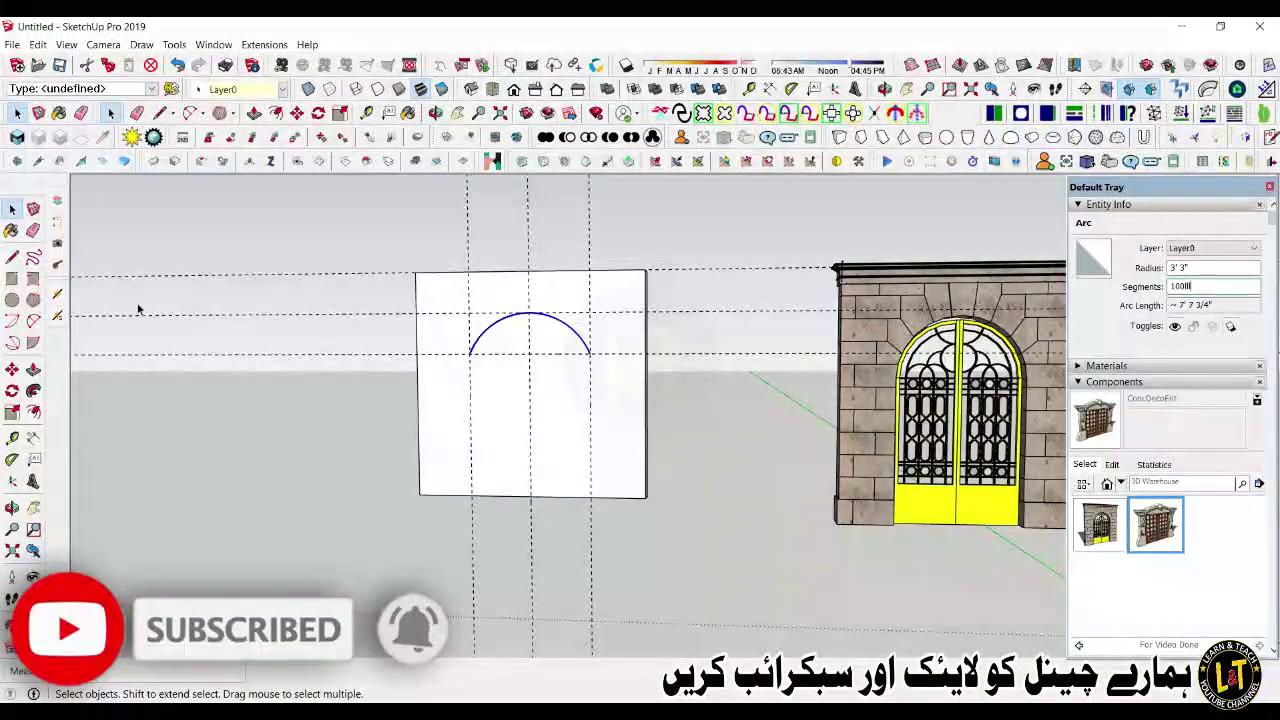
{"action": "left_click", "coordinate": [12, 257]}
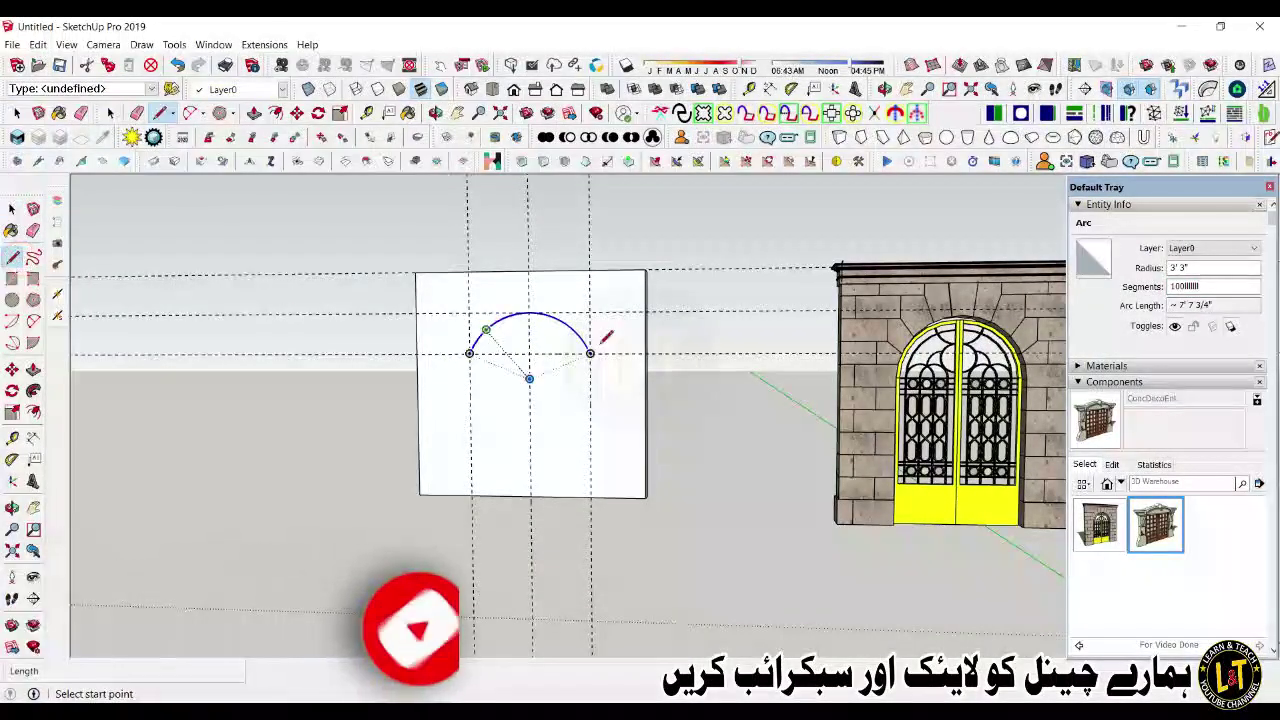
{"action": "left_click", "coordinate": [591, 352]}
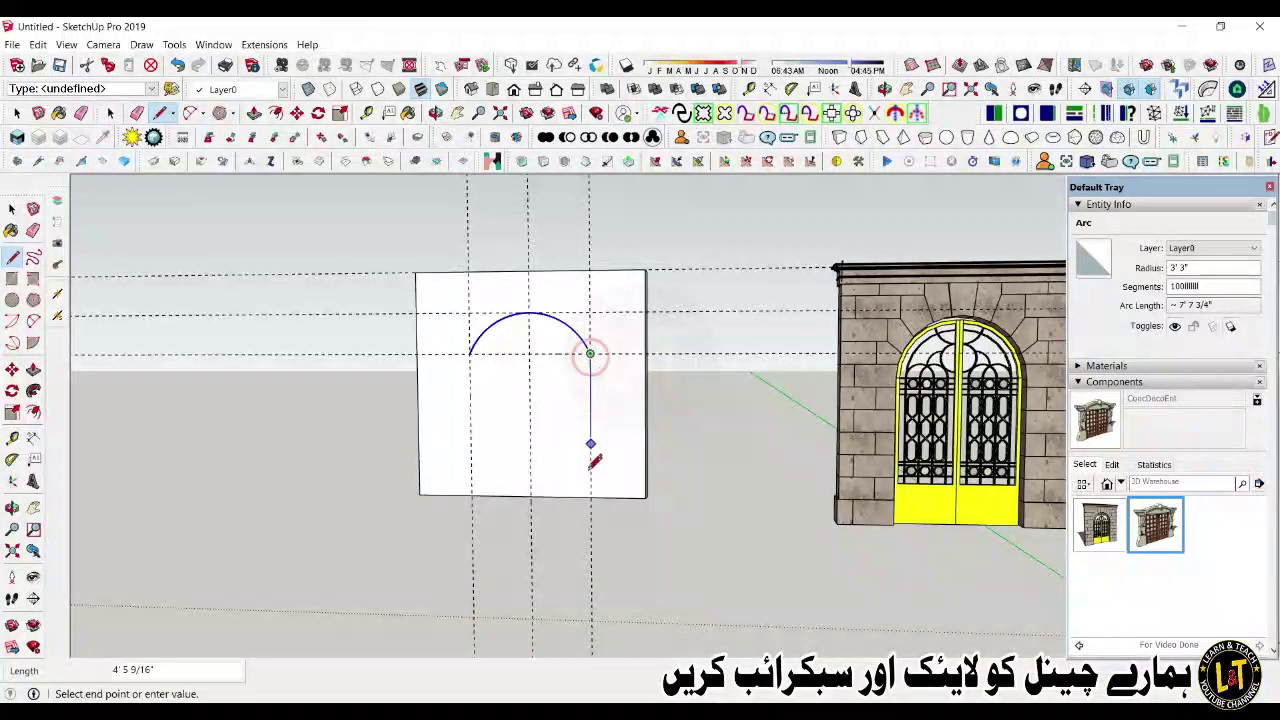
{"action": "left_click", "coordinate": [591, 496]}
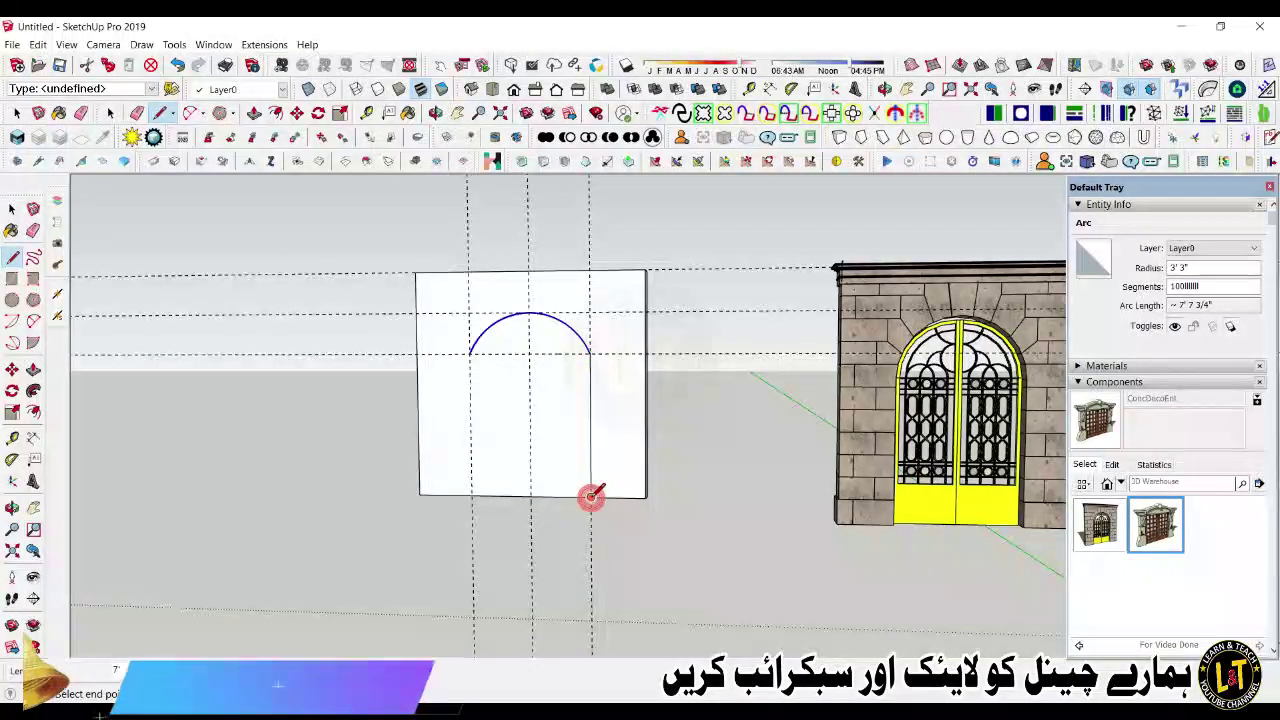
{"action": "key", "text": "Escape"}
{"action": "left_click", "coordinate": [470, 354]}
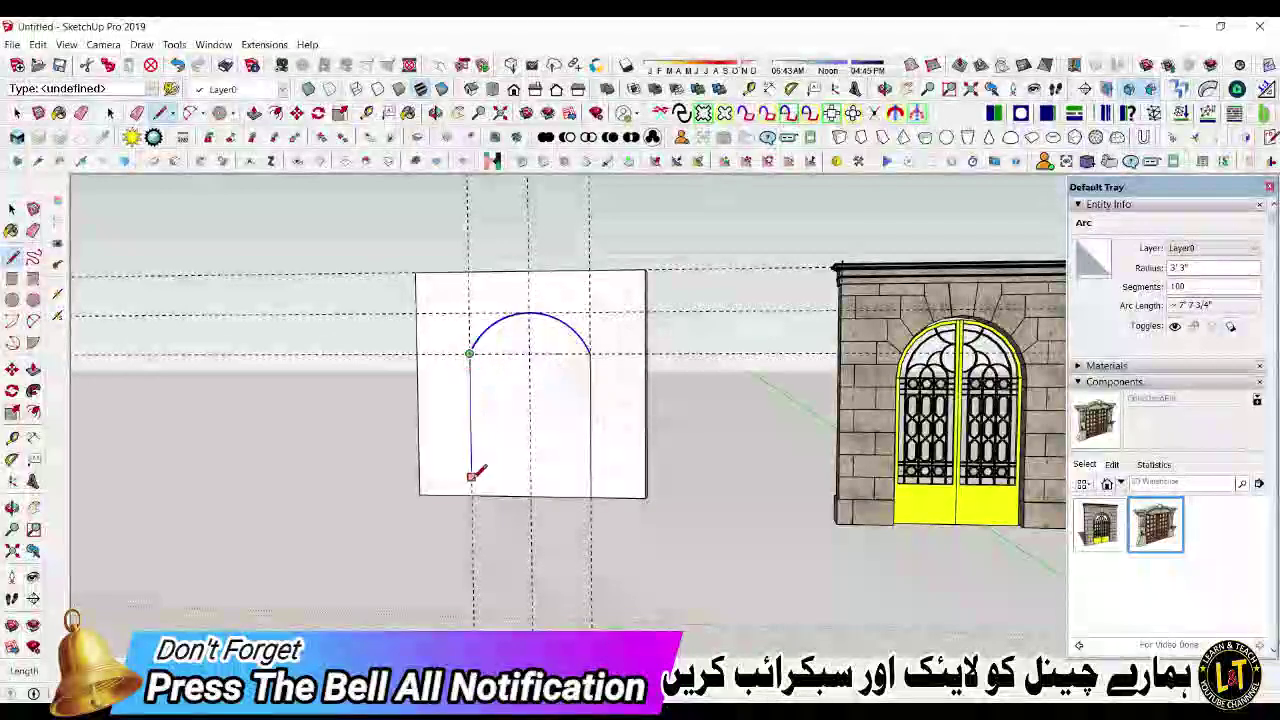
{"action": "key", "text": "space"}
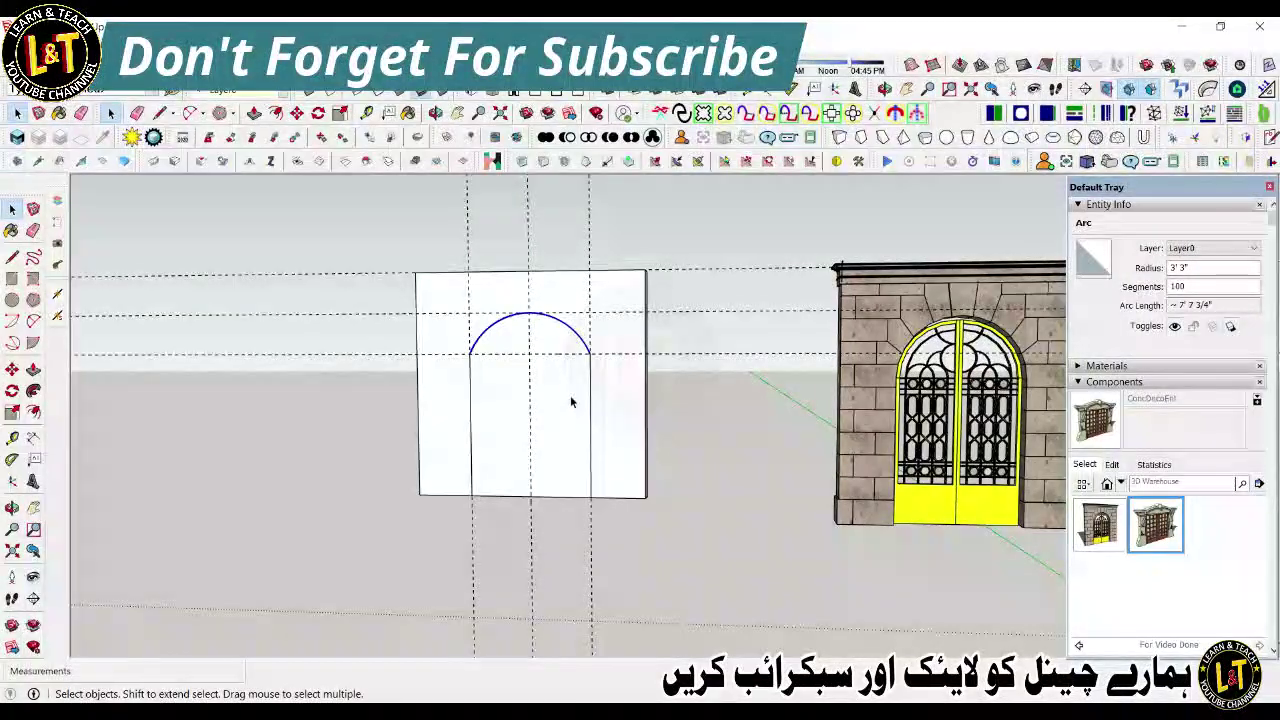
Step: Push the arched door face 8" back through the wall with Push/Pull to cut the opening
{"action": "key", "text": "e"}
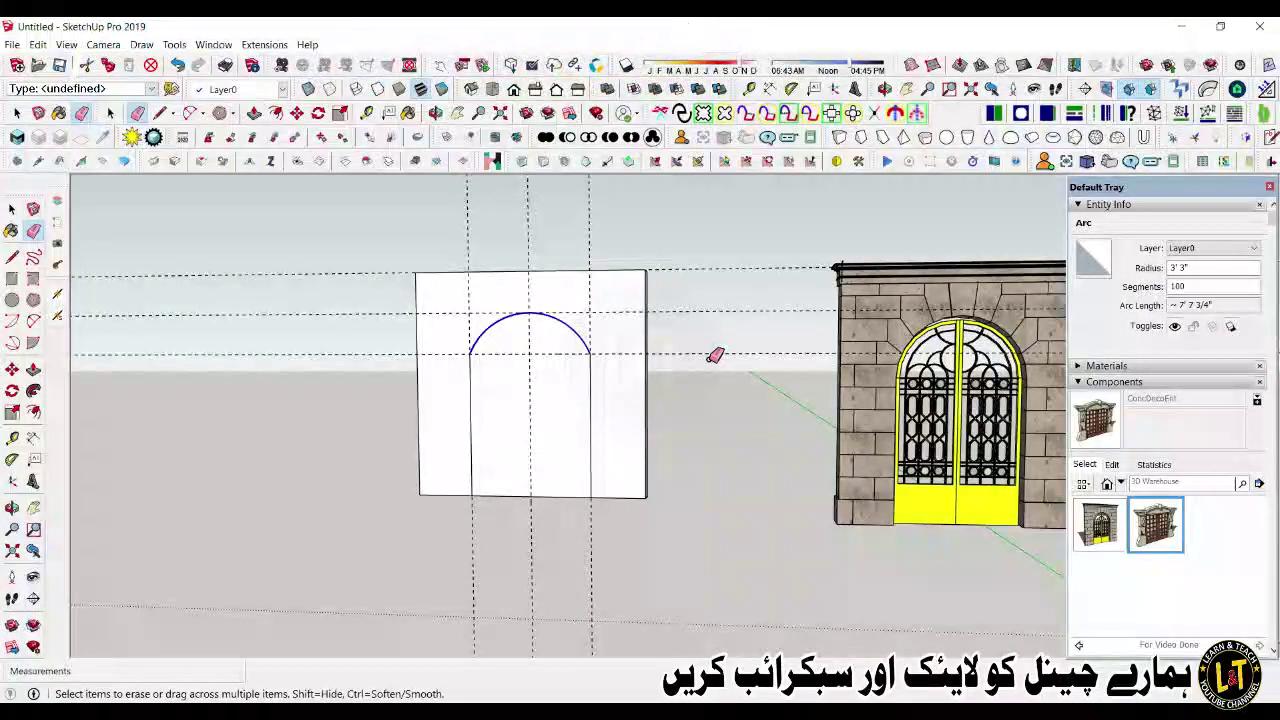
{"action": "key", "text": "p"}
{"action": "left_click", "coordinate": [576, 423]}
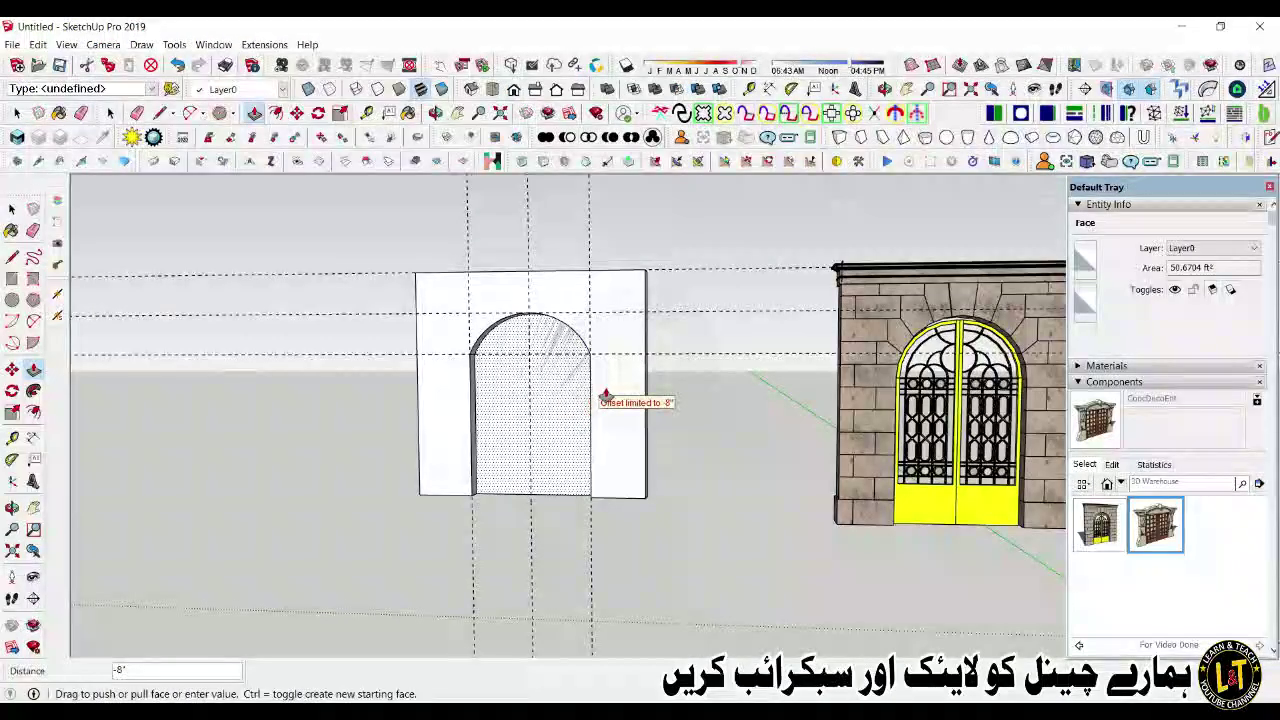
{"action": "left_click", "coordinate": [639, 381]}
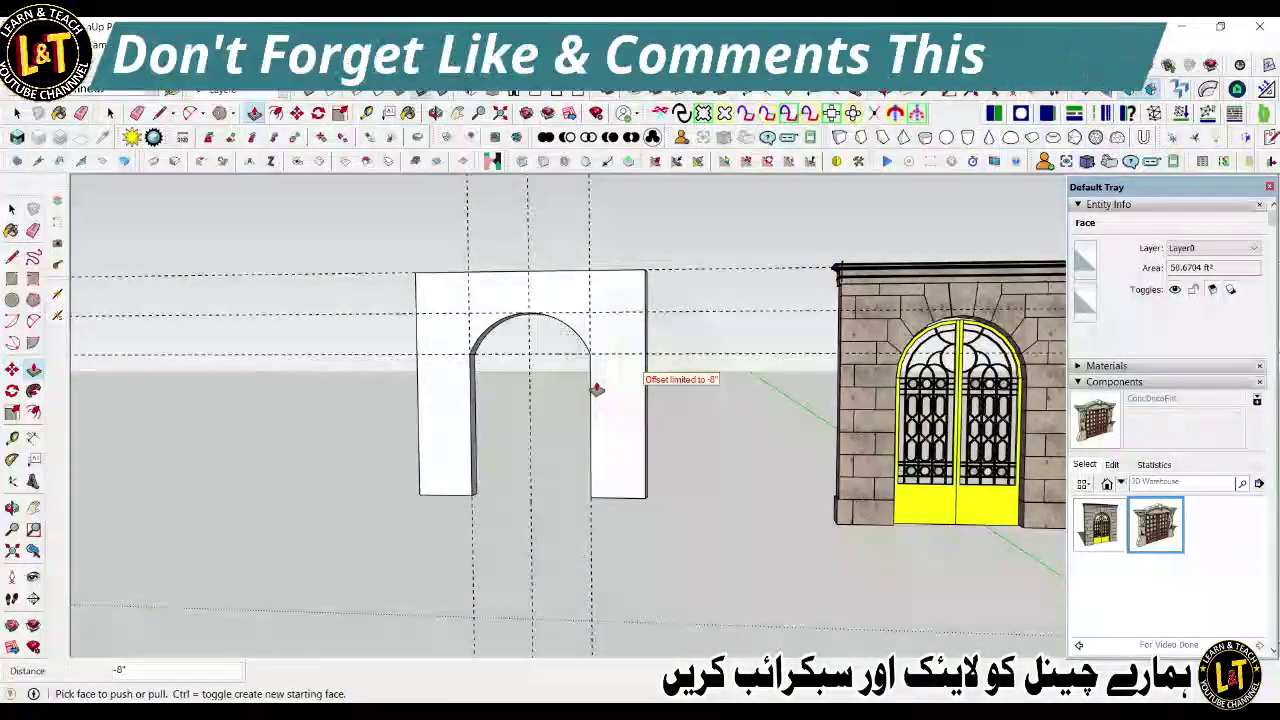
{"action": "scroll", "coordinate": [494, 447], "scroll_direction": "up", "scroll_amount": 2}
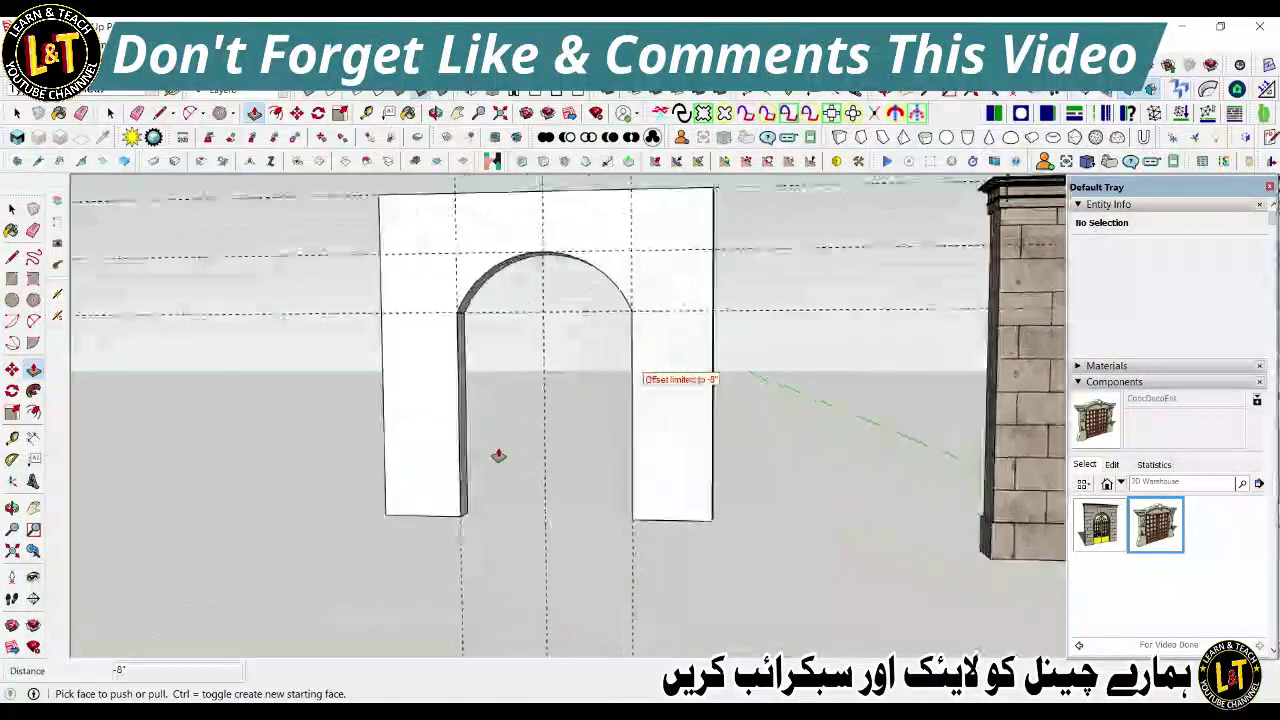
{"action": "scroll", "coordinate": [394, 429], "scroll_direction": "down", "scroll_amount": 2}
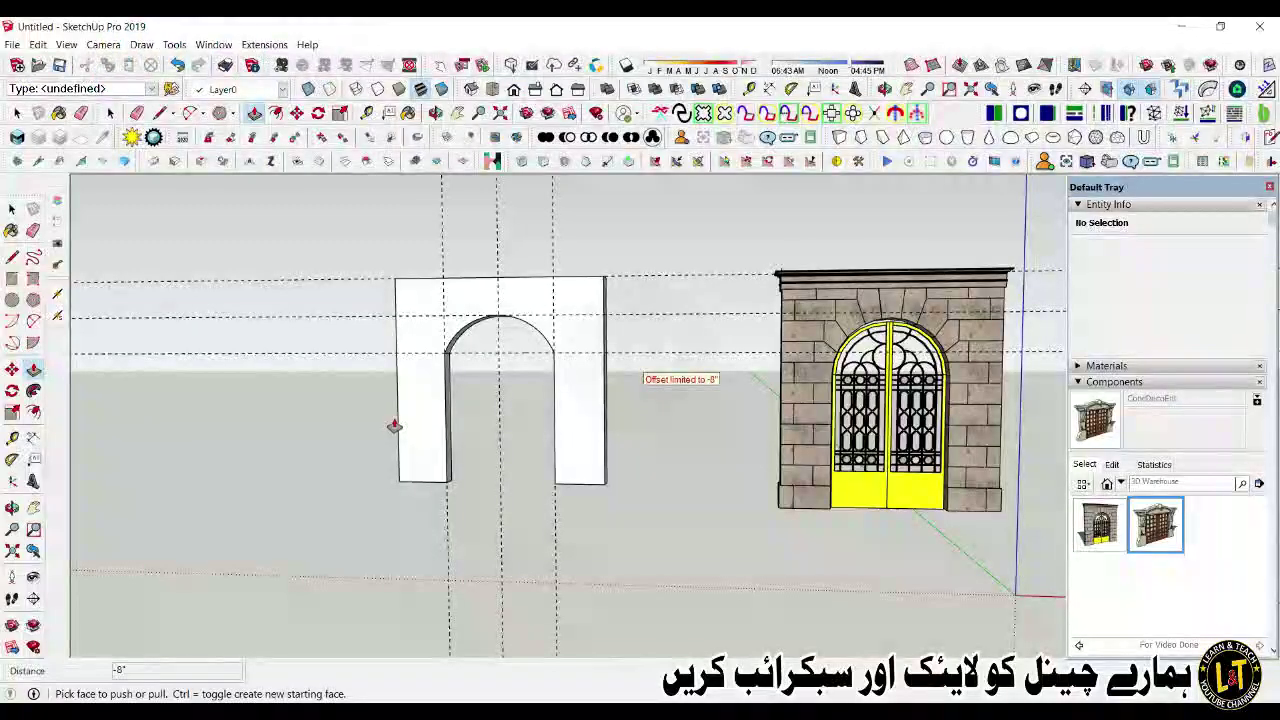
{"action": "scroll", "coordinate": [447, 352], "scroll_direction": "up", "scroll_amount": 2}
{"action": "scroll", "coordinate": [426, 360], "scroll_direction": "down", "scroll_amount": 2}
{"action": "mouse_move", "coordinate": [389, 366]}
{"action": "middle_mouse_down"}
{"action": "mouse_move", "coordinate": [460, 406]}
{"action": "mouse_move", "coordinate": [610, 372]}
{"action": "mouse_move", "coordinate": [537, 398]}
{"action": "middle_mouse_up"}
{"action": "key", "text": "p"}
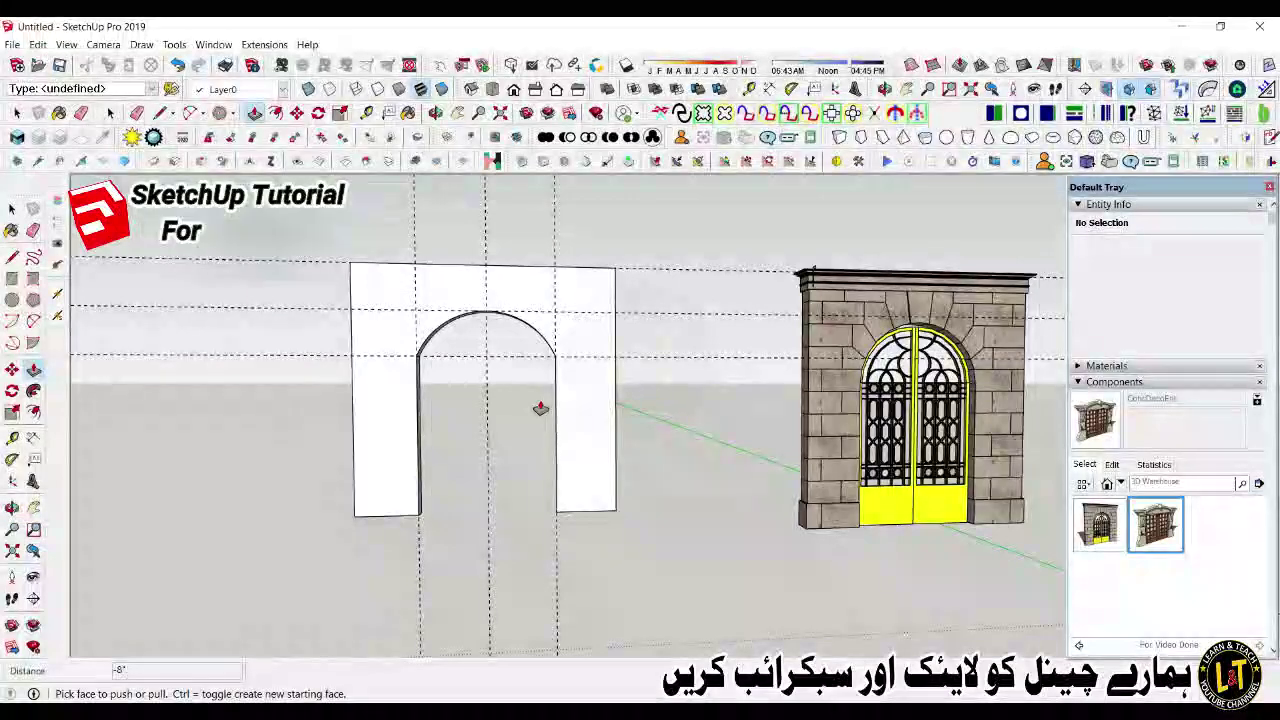
{"action": "scroll", "coordinate": [460, 369], "scroll_direction": "up", "scroll_amount": 1}
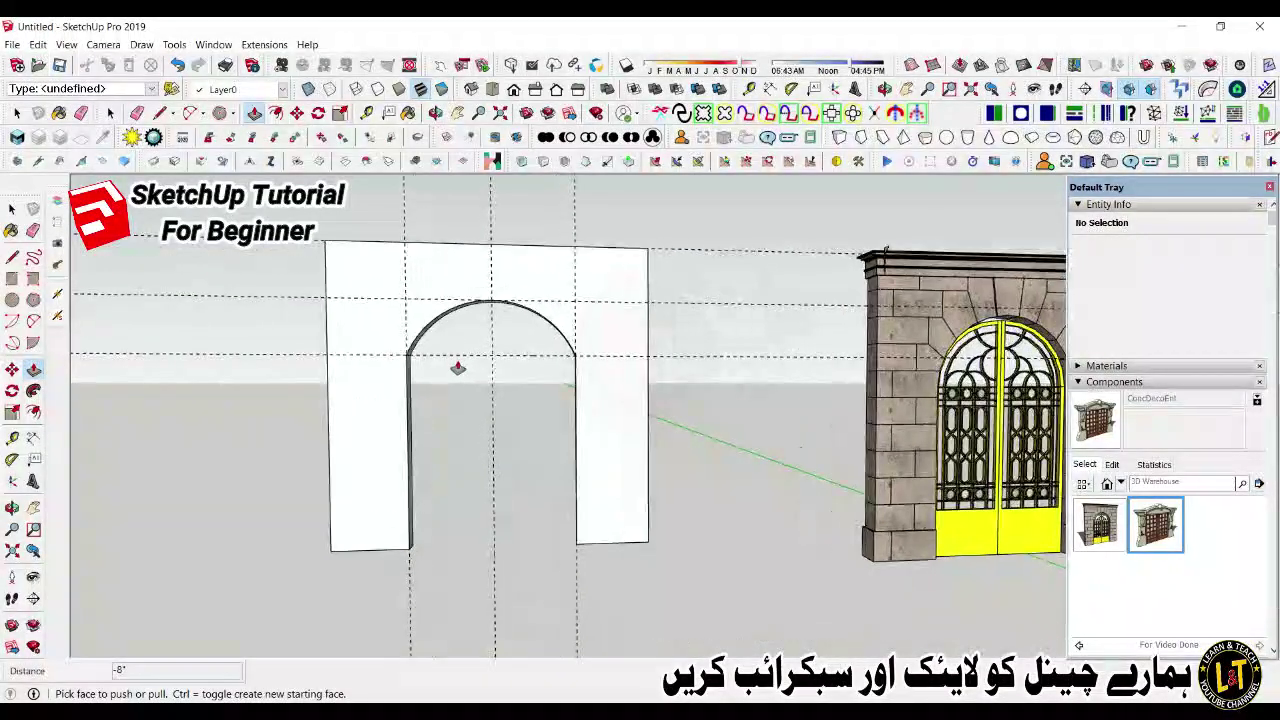
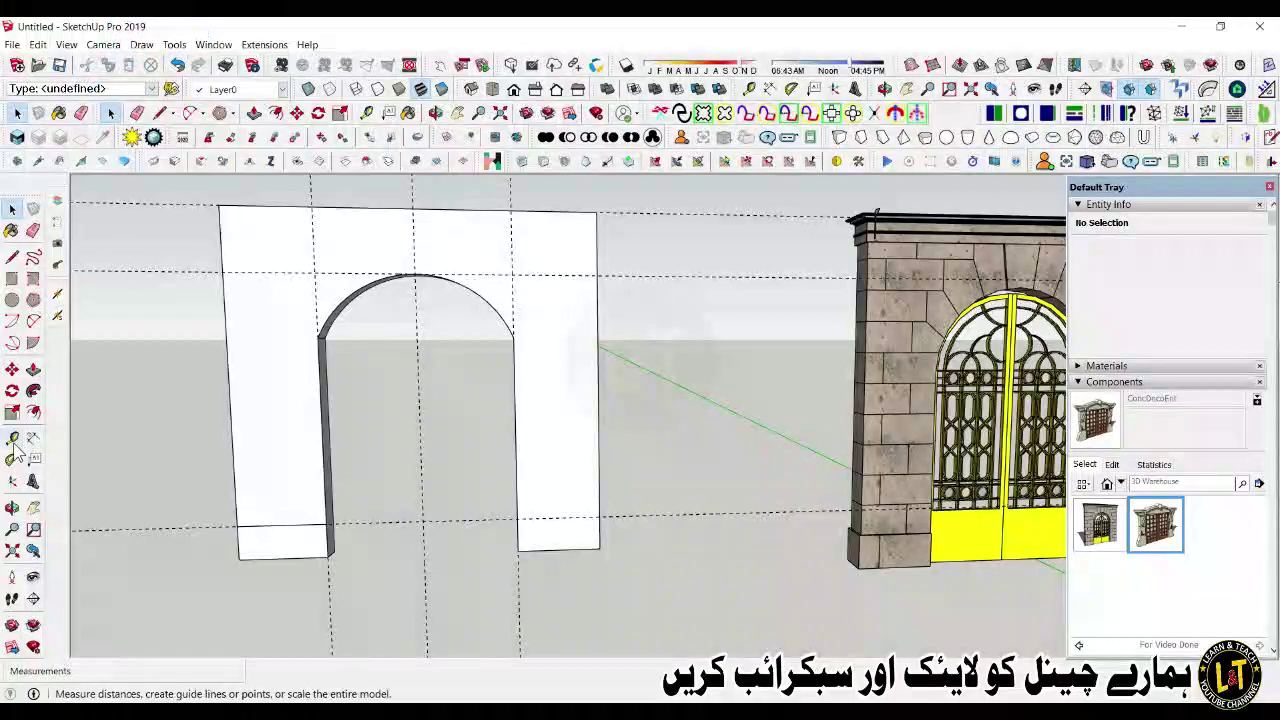
Step: Place a vertical guide on the left pier, 20" outward from the door opening's left edge
{"action": "left_click", "coordinate": [12, 437]}
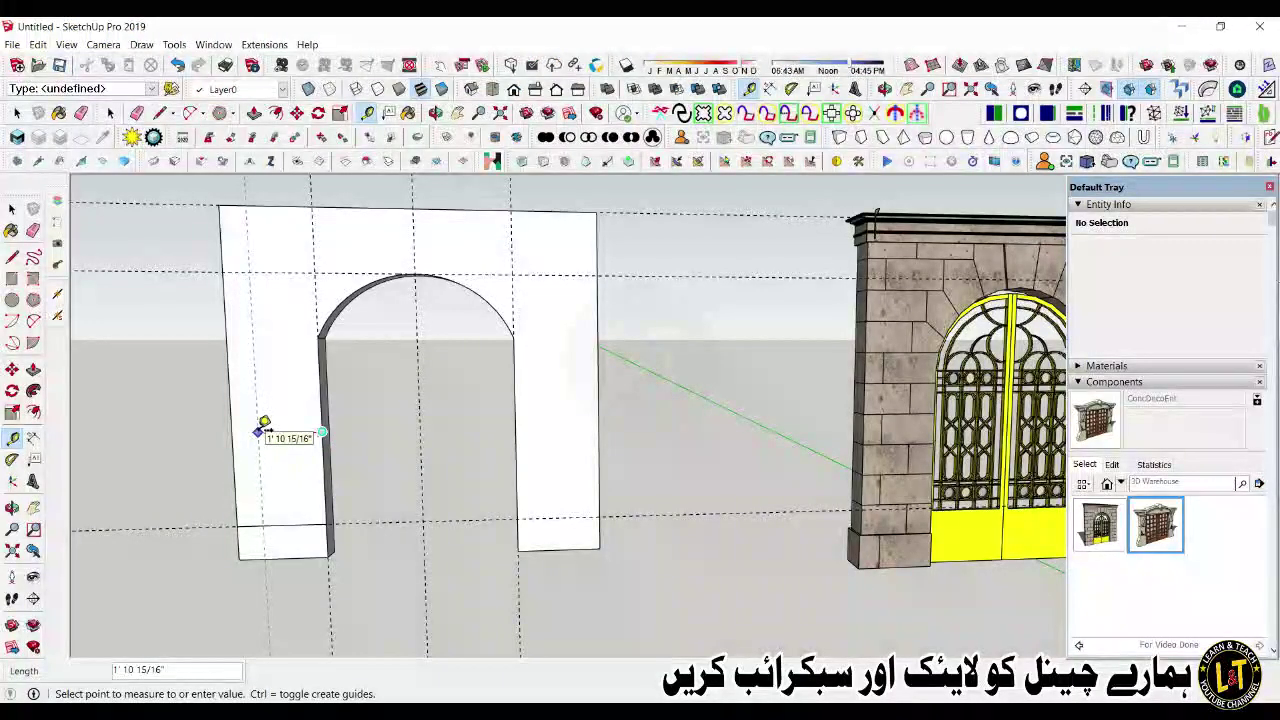
{"action": "key", "text": "Return"}
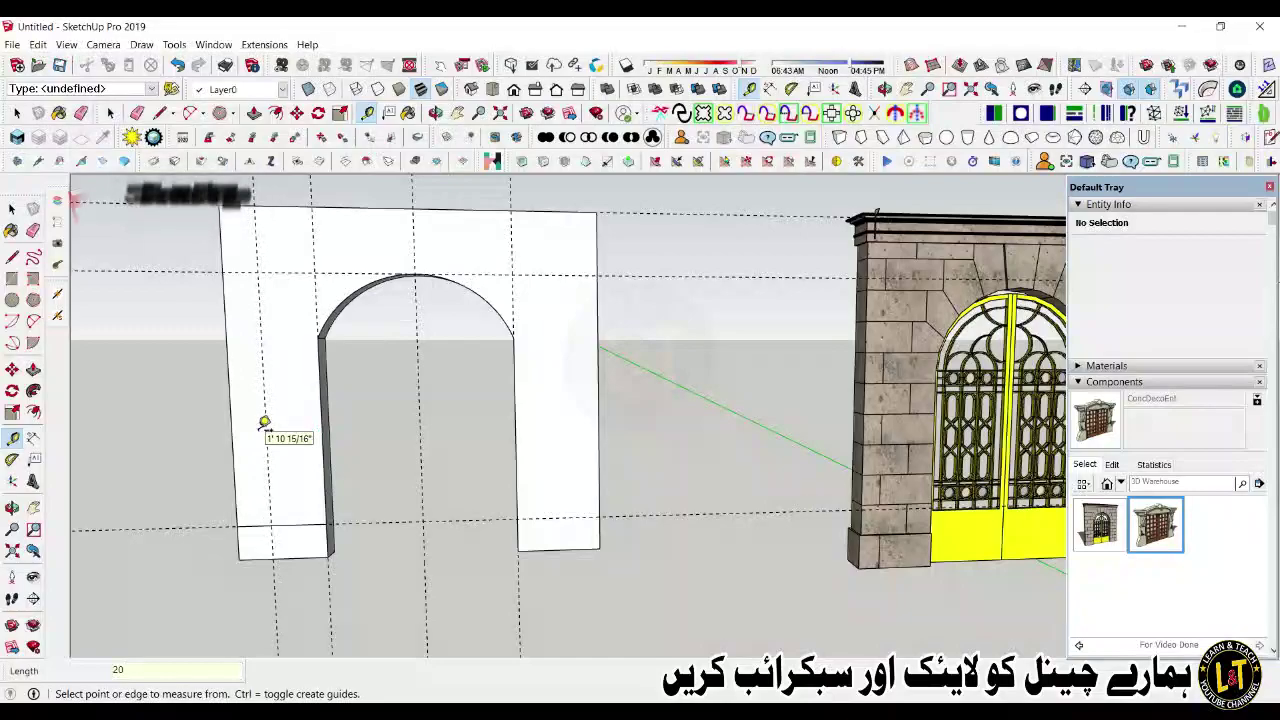
{"action": "scroll", "coordinate": [289, 546], "scroll_direction": "up", "scroll_amount": 2}
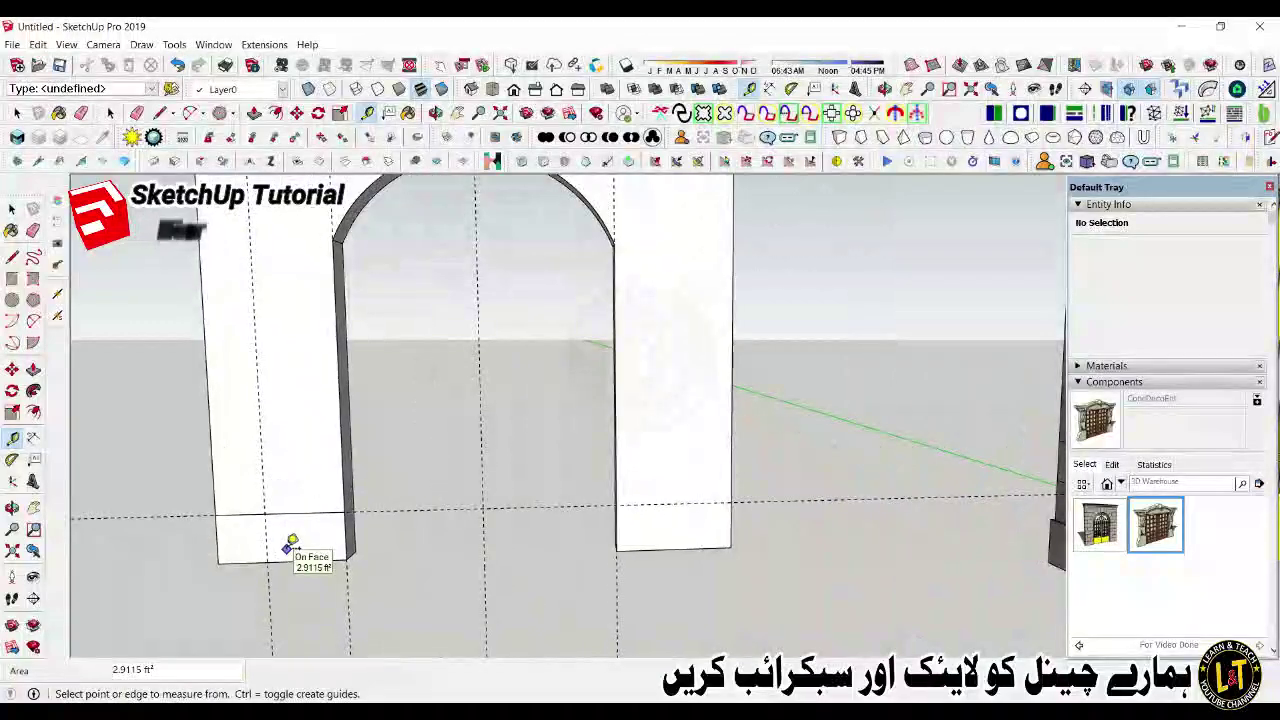
{"action": "scroll", "coordinate": [289, 543], "scroll_direction": "down", "scroll_amount": 1}
{"action": "key", "text": "l"}
{"action": "scroll", "coordinate": [271, 514], "scroll_direction": "down", "scroll_amount": 3}
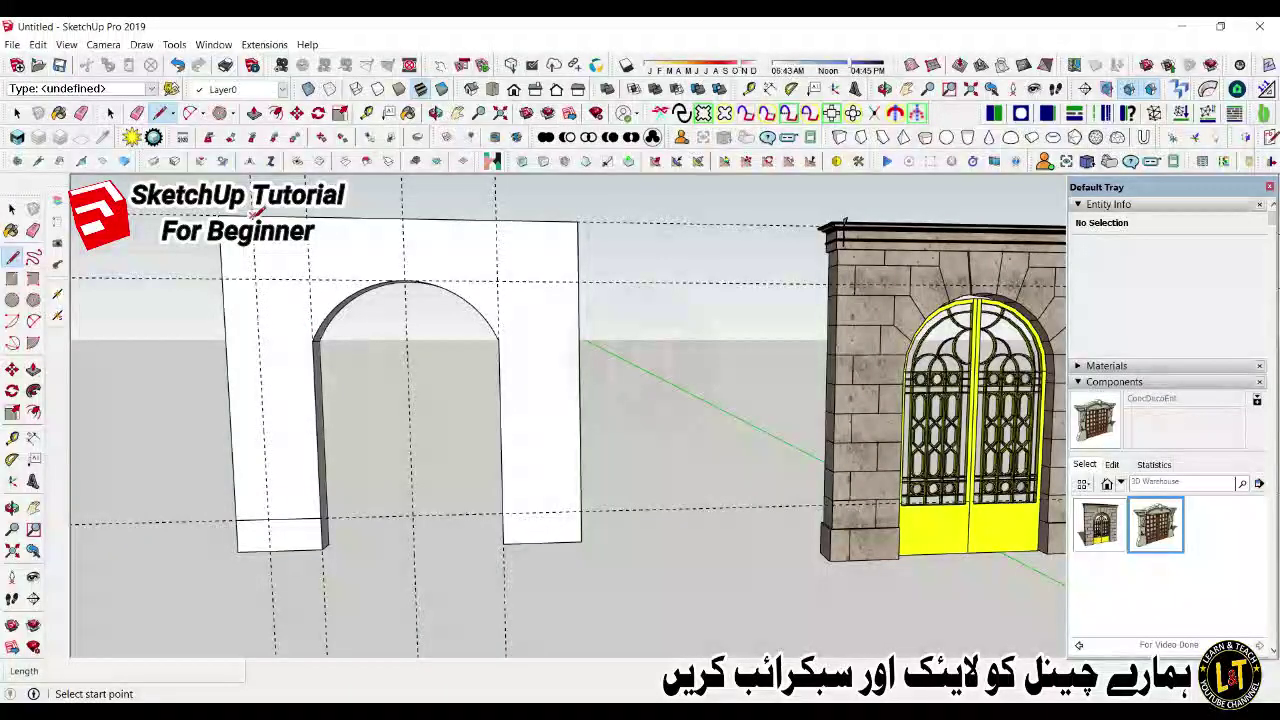
Step: Copy the left pier's lower horizontal line 13" upward and repeat it for nine copies to mark the stone courses
{"action": "key", "text": "space"}
{"action": "left_click", "coordinate": [285, 523]}
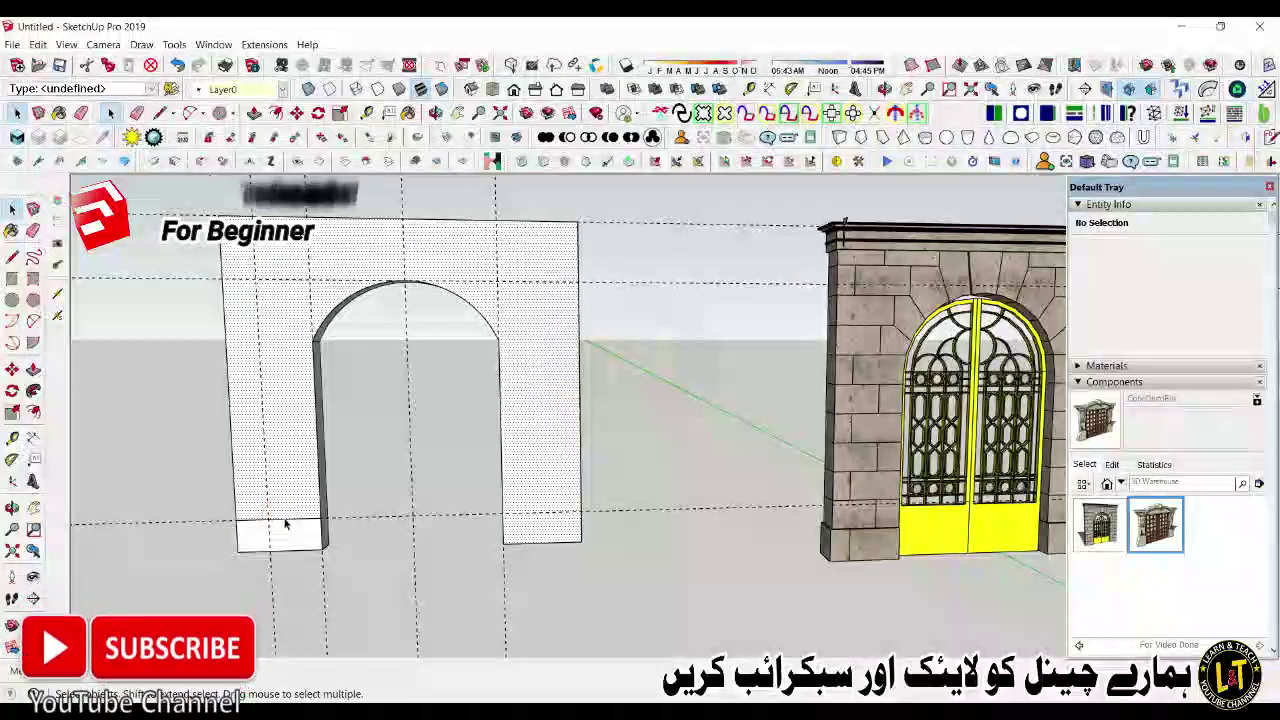
{"action": "left_click", "coordinate": [285, 521]}
{"action": "key", "text": "m"}
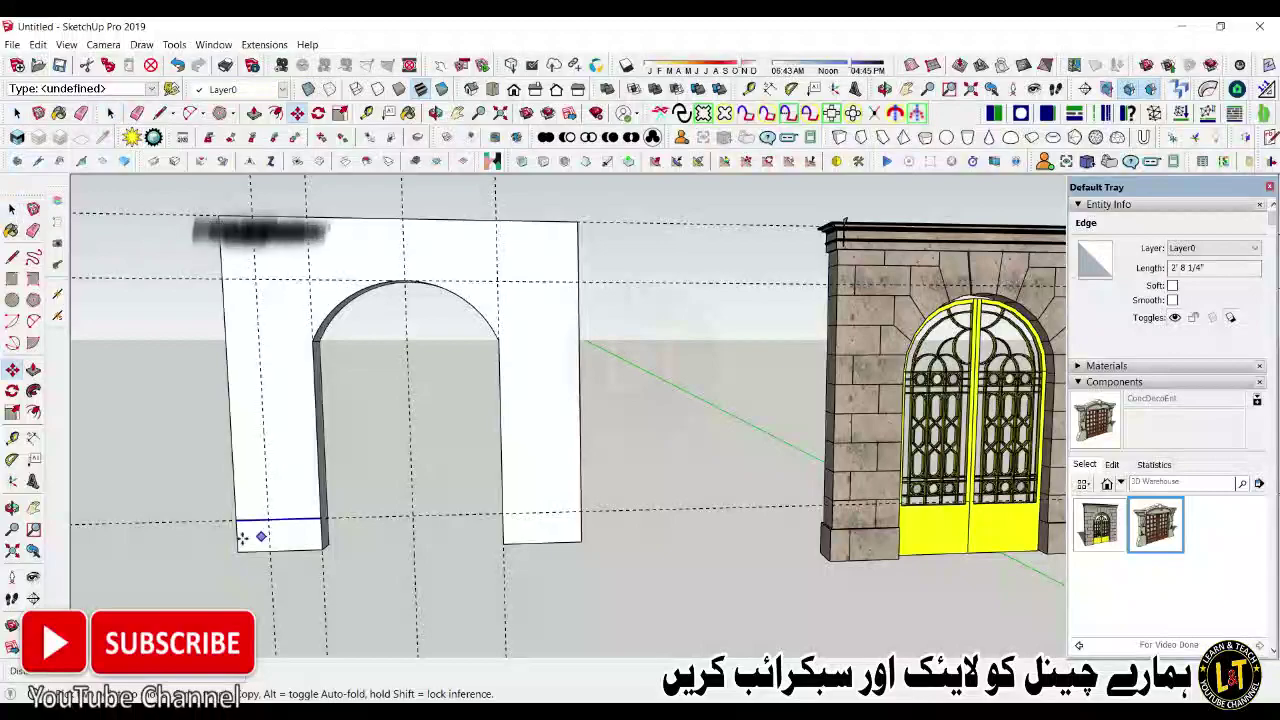
{"action": "key", "text": "ctrl"}
{"action": "left_click", "coordinate": [238, 520]}
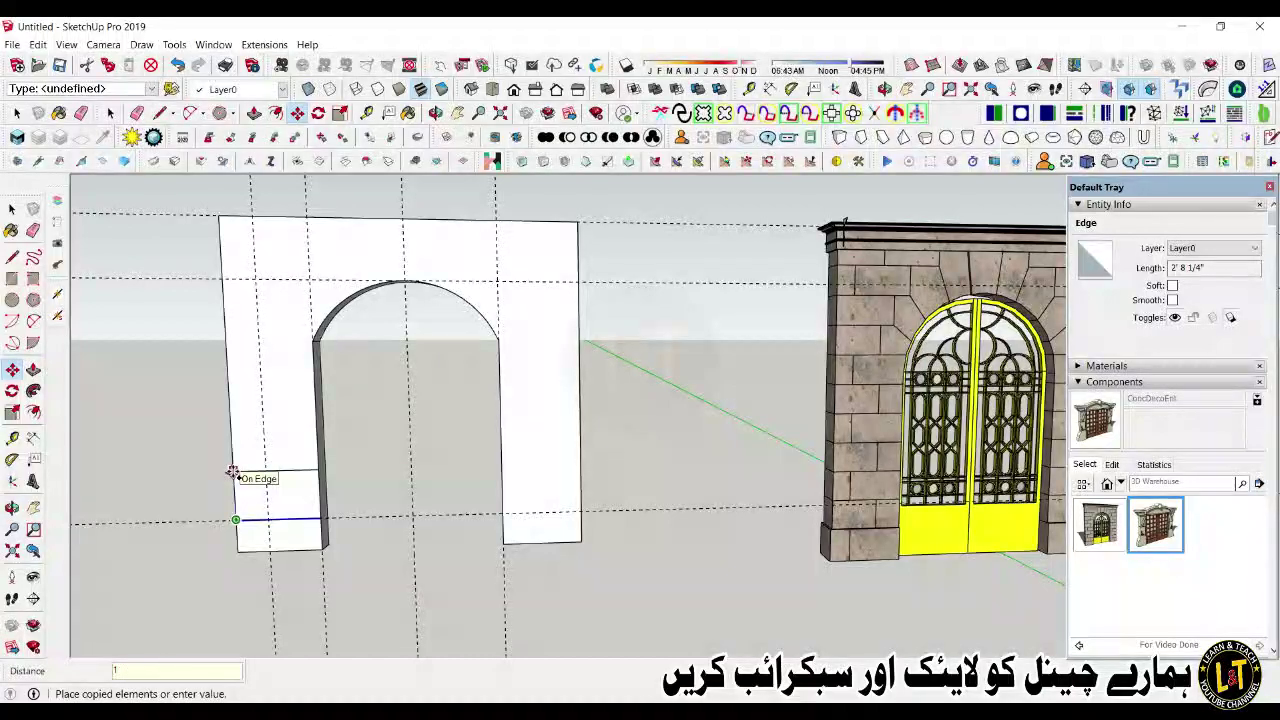
{"action": "key", "text": "Return"}
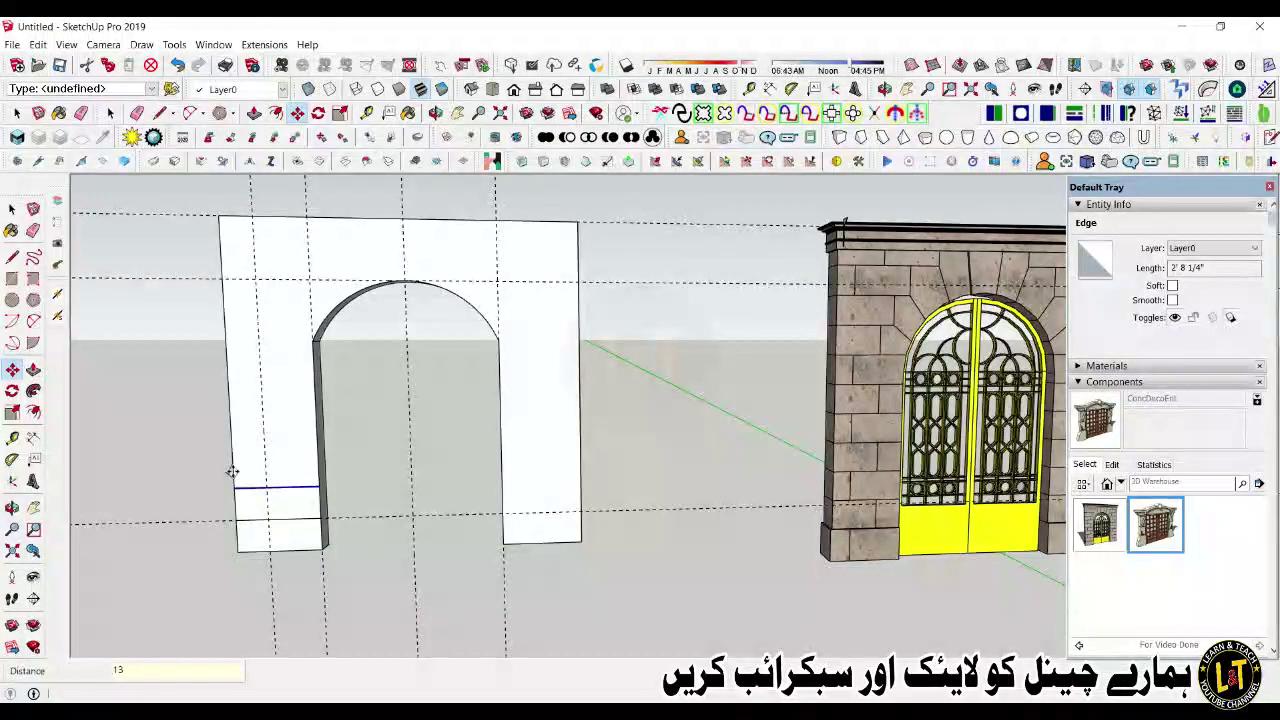
{"action": "type", "text": "x9"}
{"action": "key", "text": "Return"}
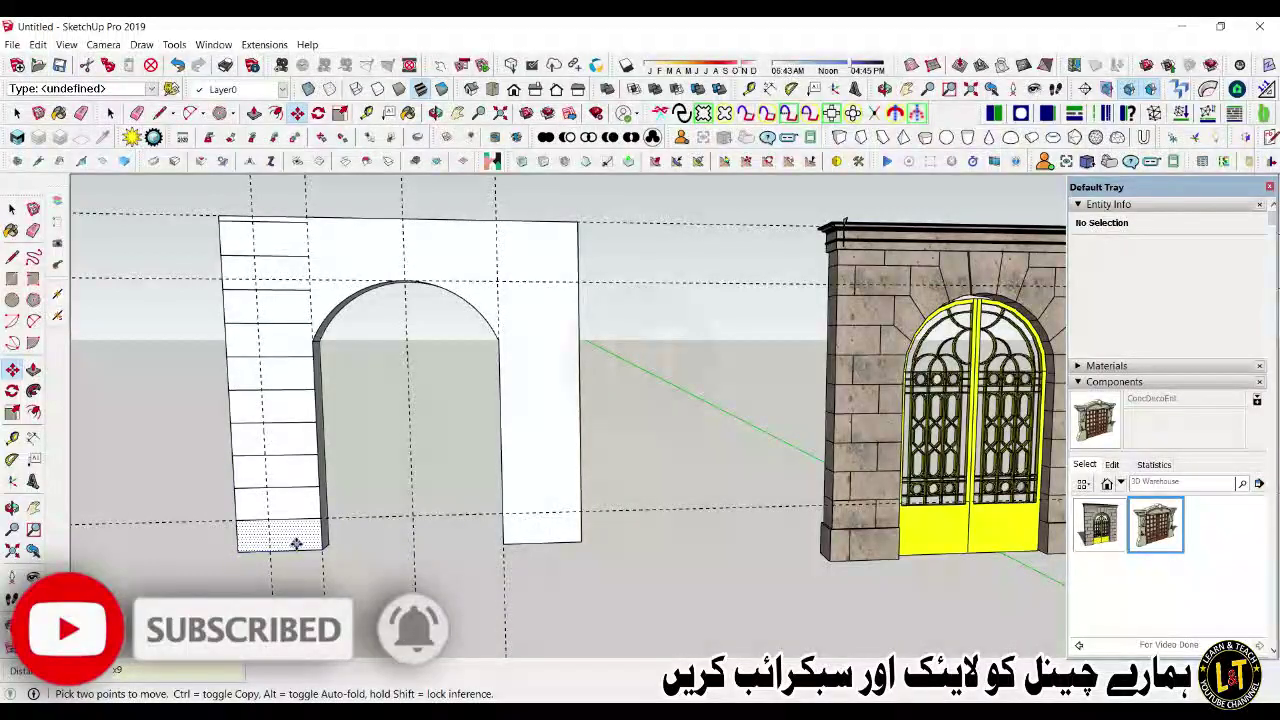
Step: Draw a horizontal line across the right pier along the lower guide and copy it upward nine times at 1' 1" spacing
{"action": "key", "text": "l"}
{"action": "left_click", "coordinate": [502, 513]}
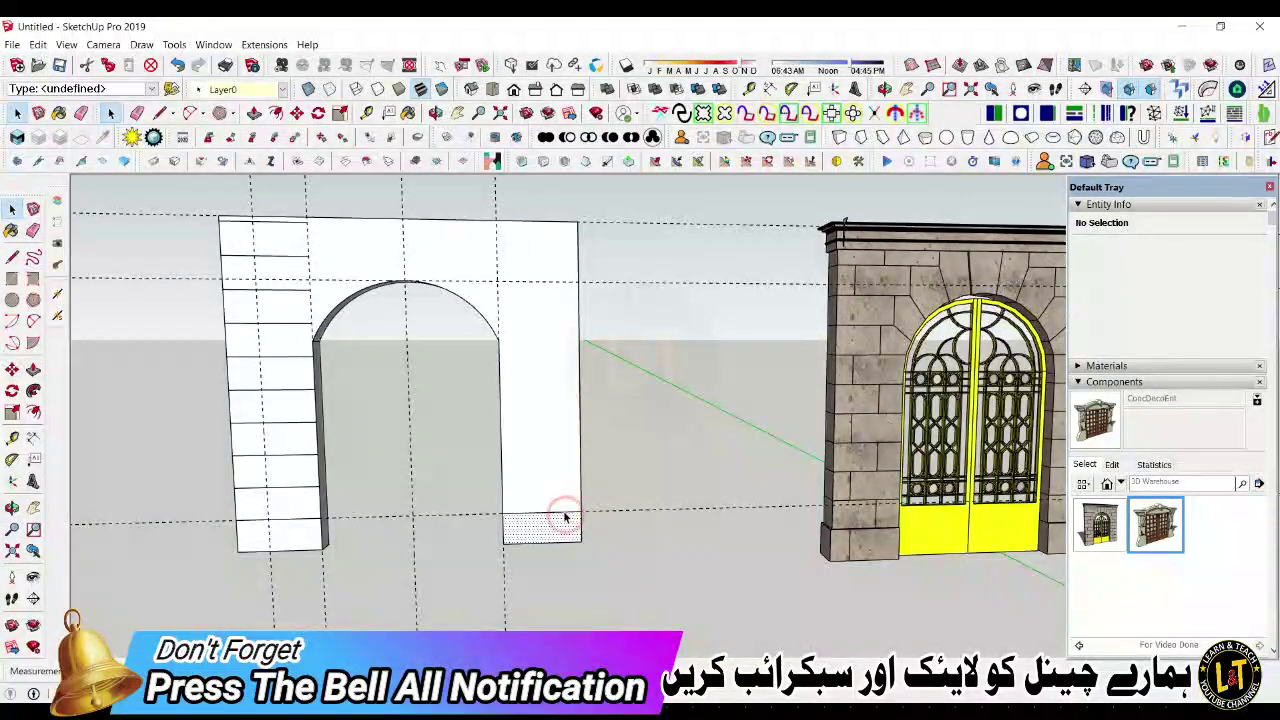
{"action": "left_click", "coordinate": [563, 513]}
{"action": "key", "text": "m"}
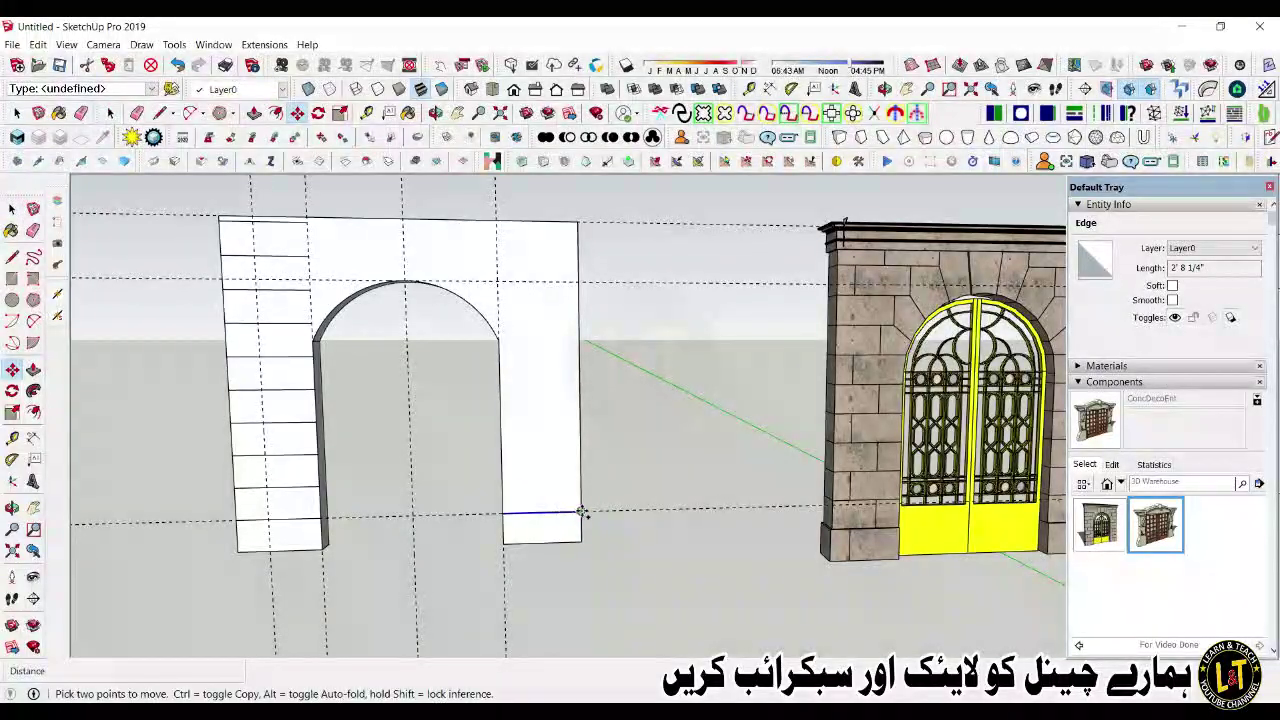
{"action": "left_click", "coordinate": [582, 512]}
{"action": "key", "text": "ctrl"}
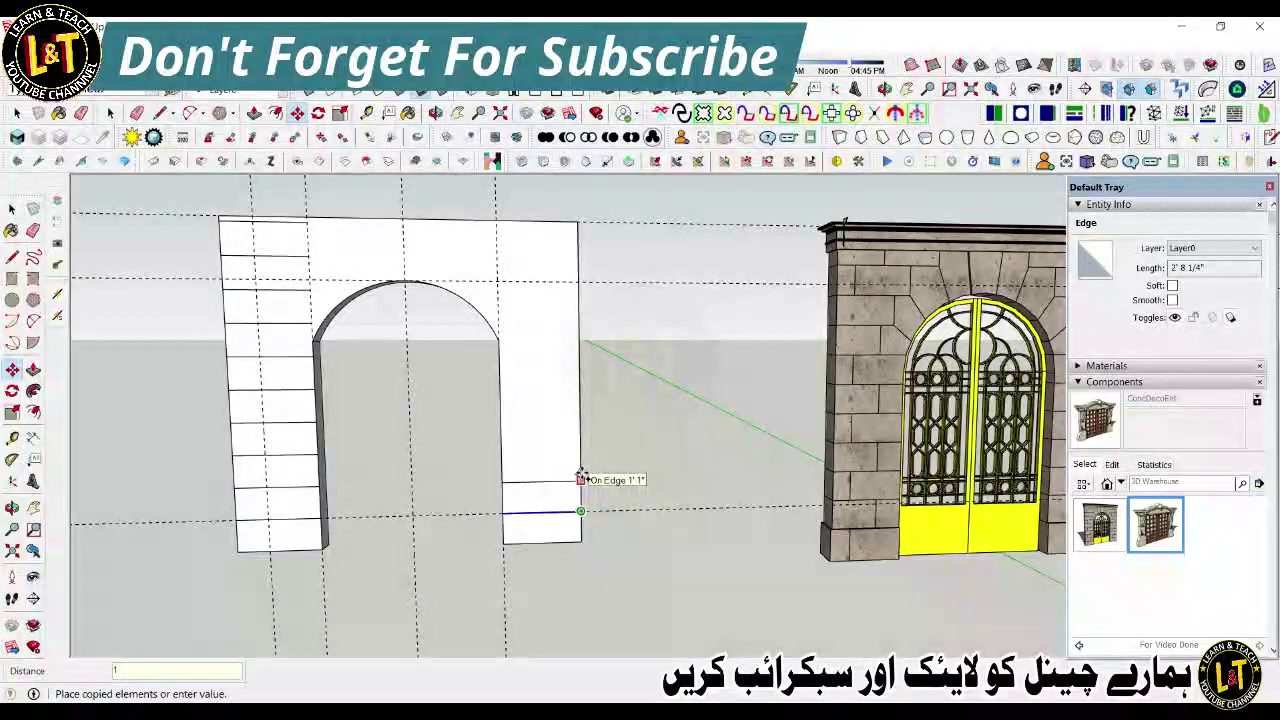
{"action": "left_click", "coordinate": [581, 478]}
{"action": "type", "text": "x"}
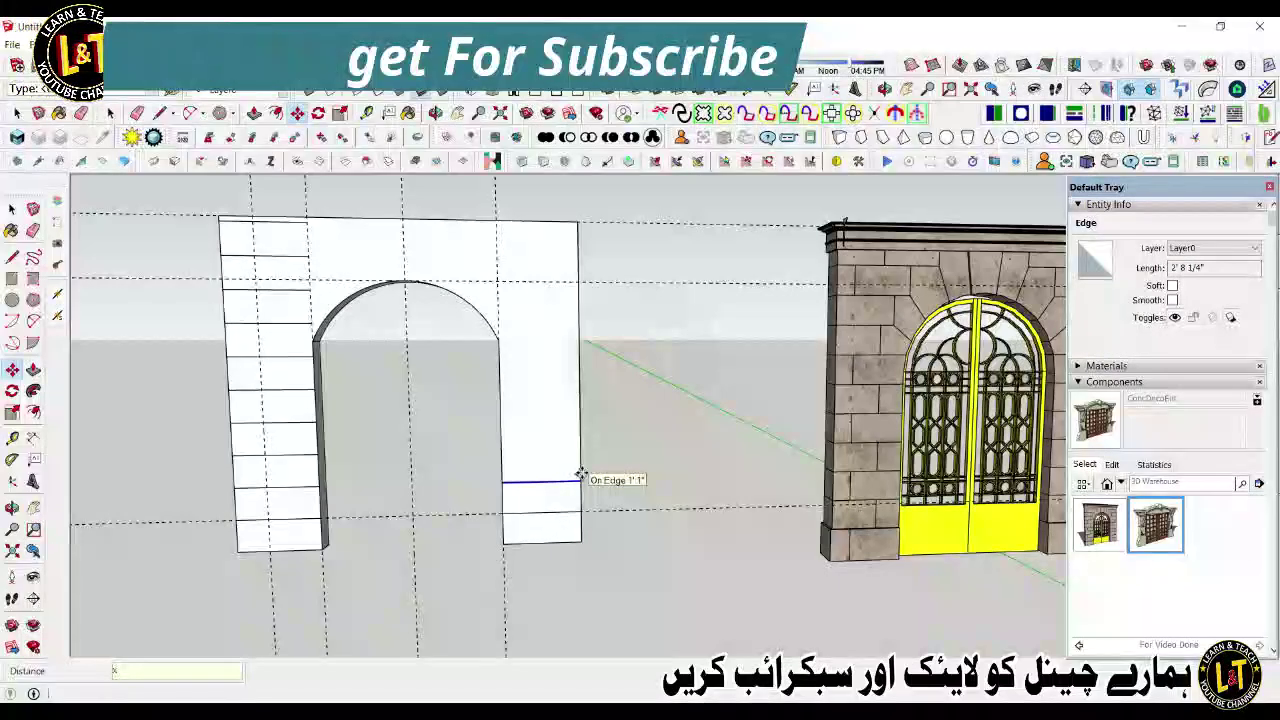
{"action": "type", "text": "9"}
{"action": "key", "text": "Return"}
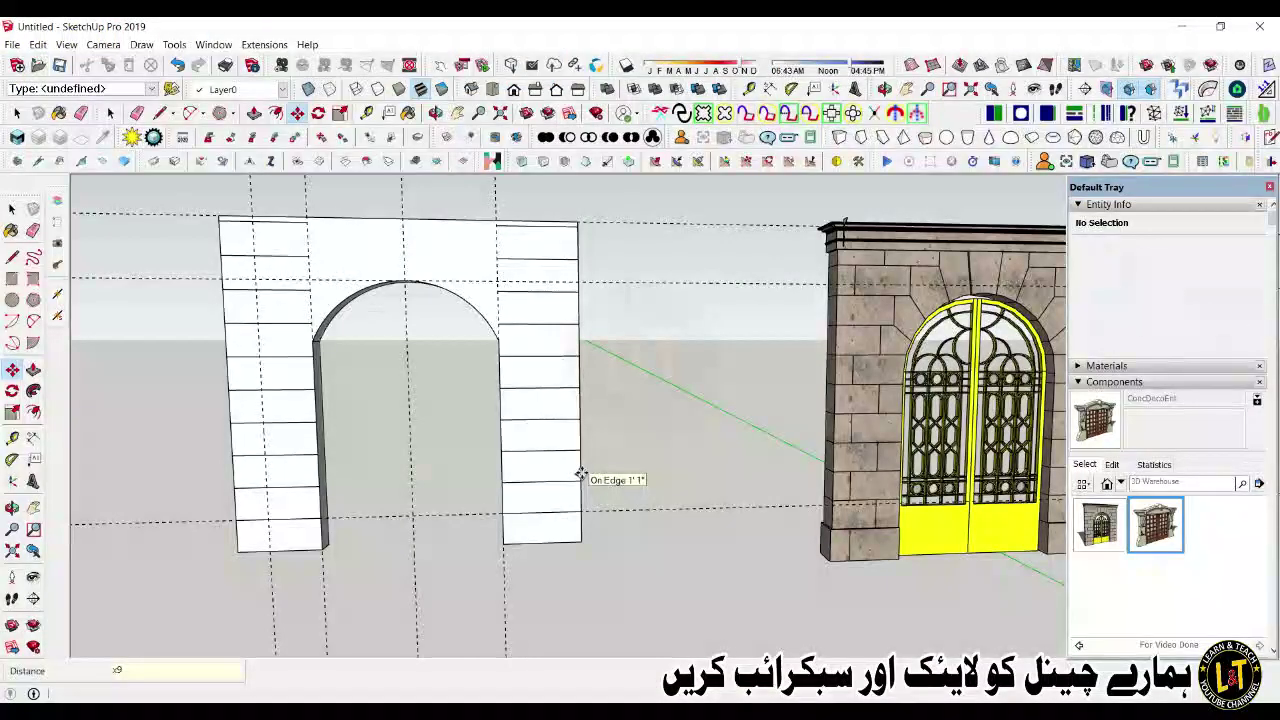
Step: Draw horizontal lines above the arch joining the two uppermost course lines of the left pier to those of the right pier
{"action": "middle_click_drag", "start_coordinate": [351, 449], "coordinate": [334, 449]}
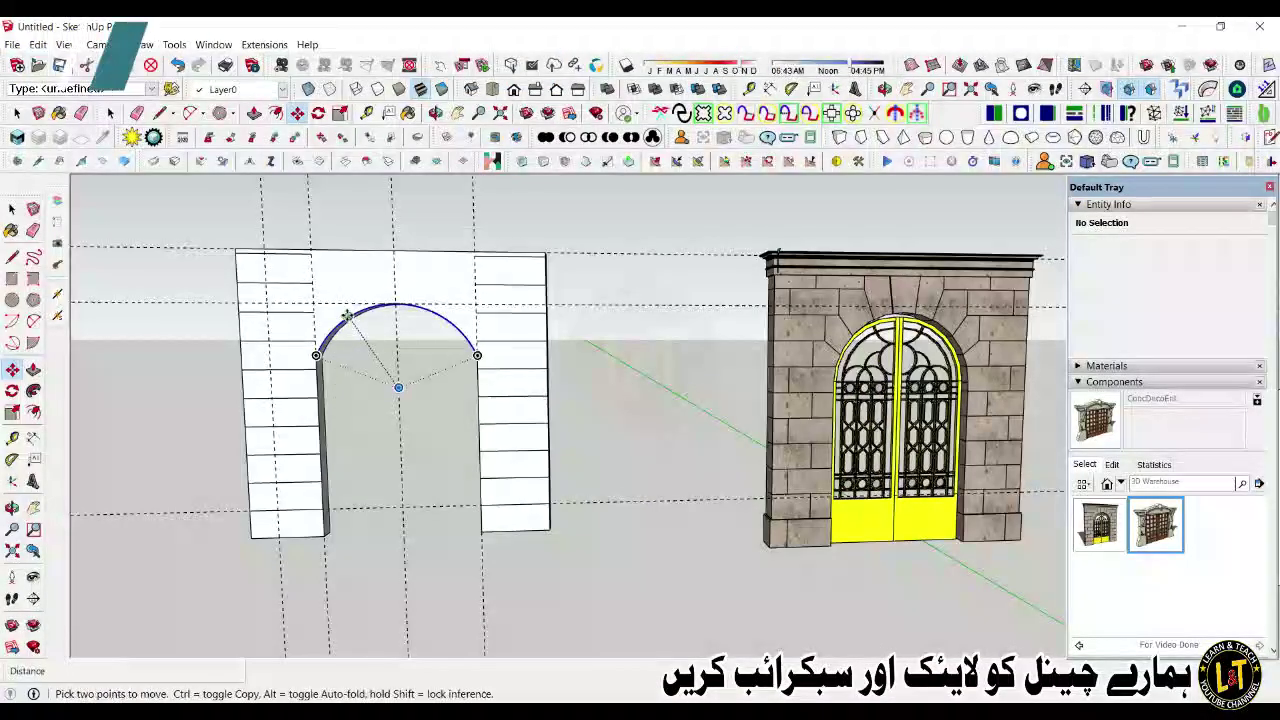
{"action": "left_click", "coordinate": [346, 316]}
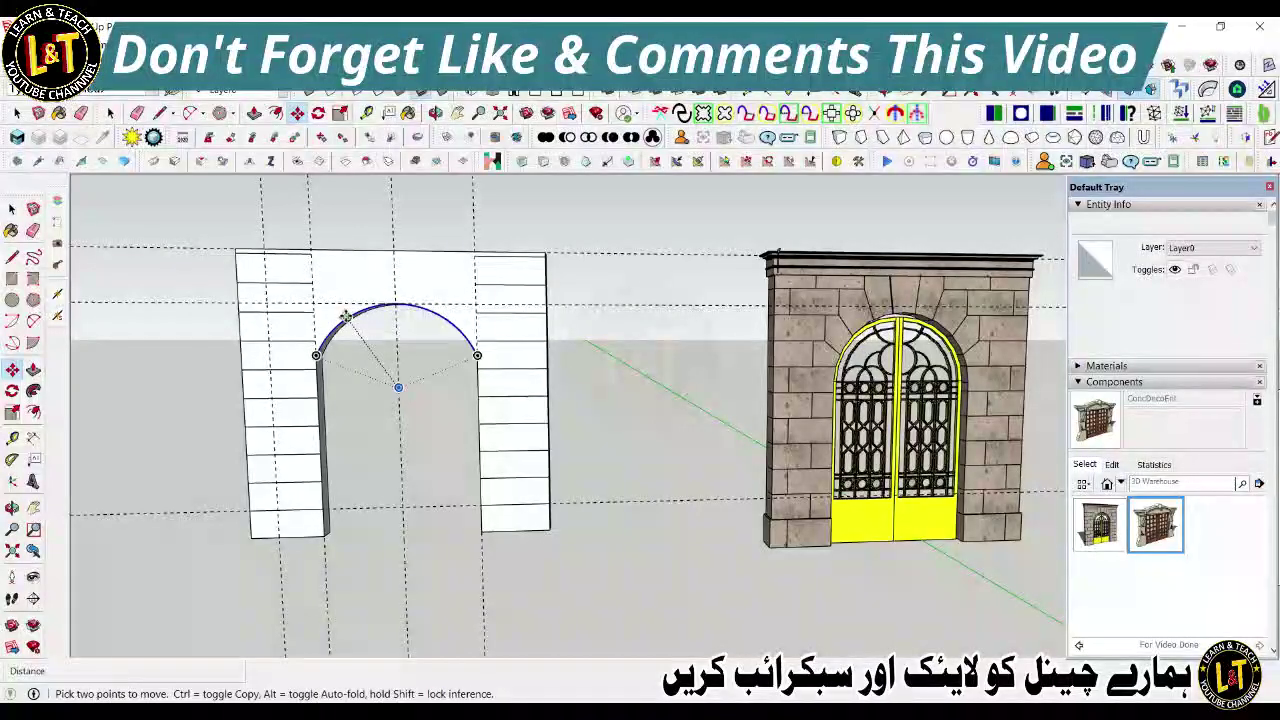
{"action": "key", "text": "l"}
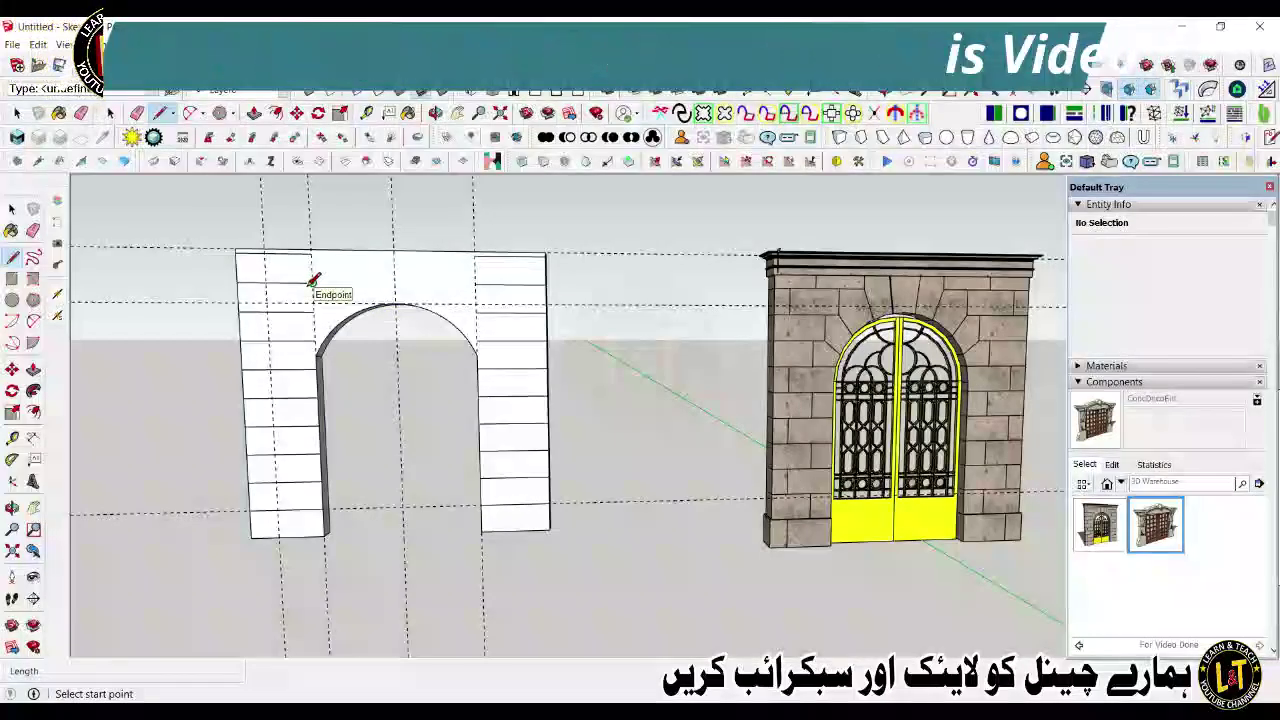
{"action": "left_click", "coordinate": [313, 281]}
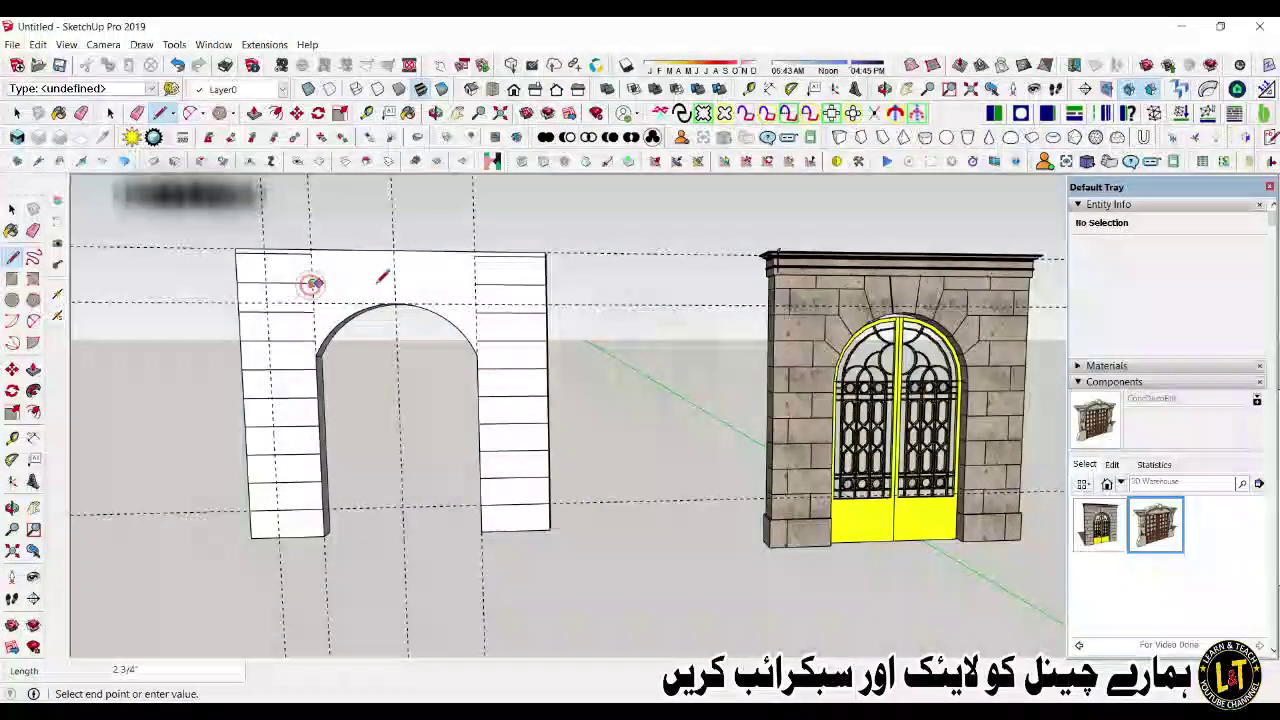
{"action": "left_click", "coordinate": [475, 284]}
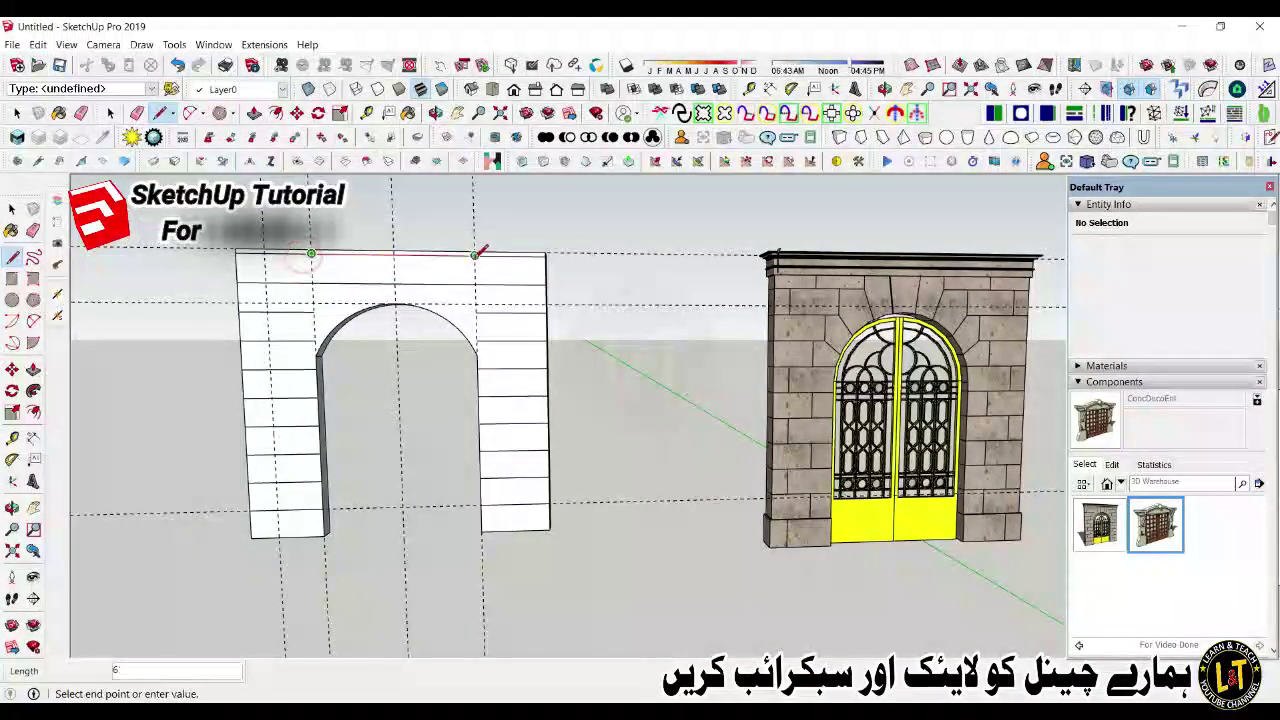
{"action": "key", "text": "space"}
{"action": "scroll", "coordinate": [329, 360], "scroll_direction": "down", "scroll_amount": 2}
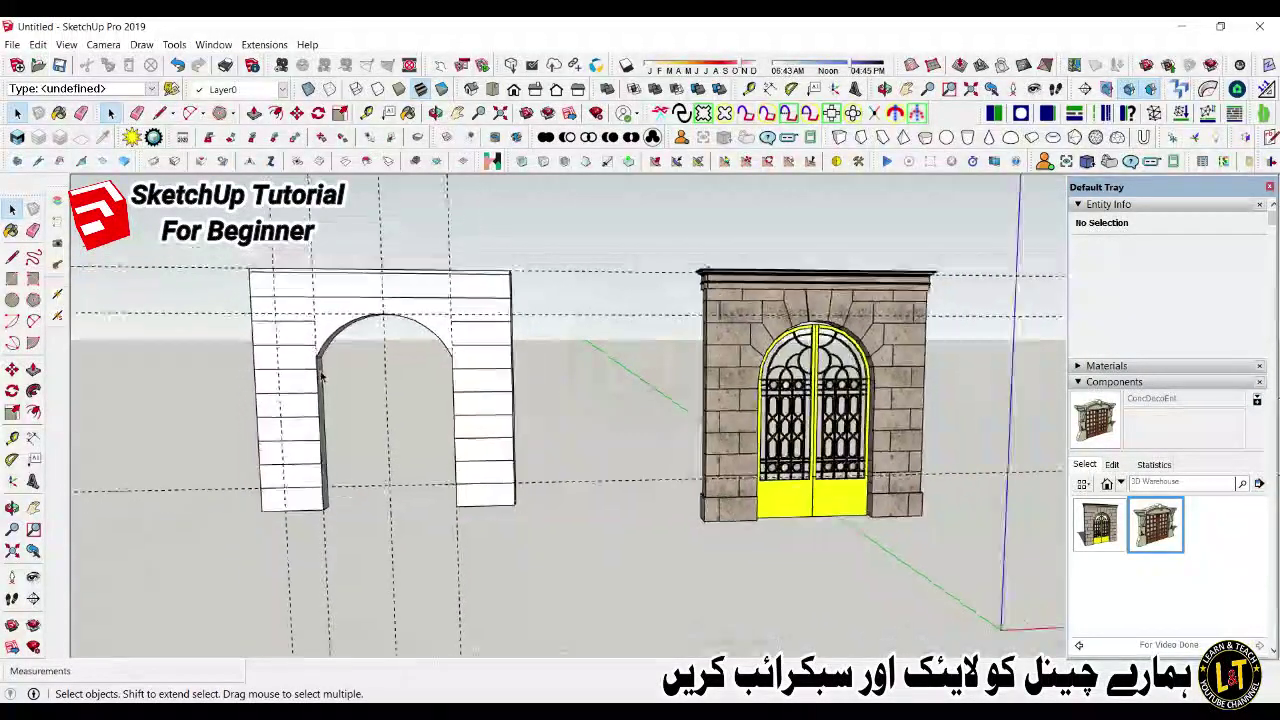
{"action": "scroll", "coordinate": [263, 451], "scroll_direction": "up", "scroll_amount": 2}
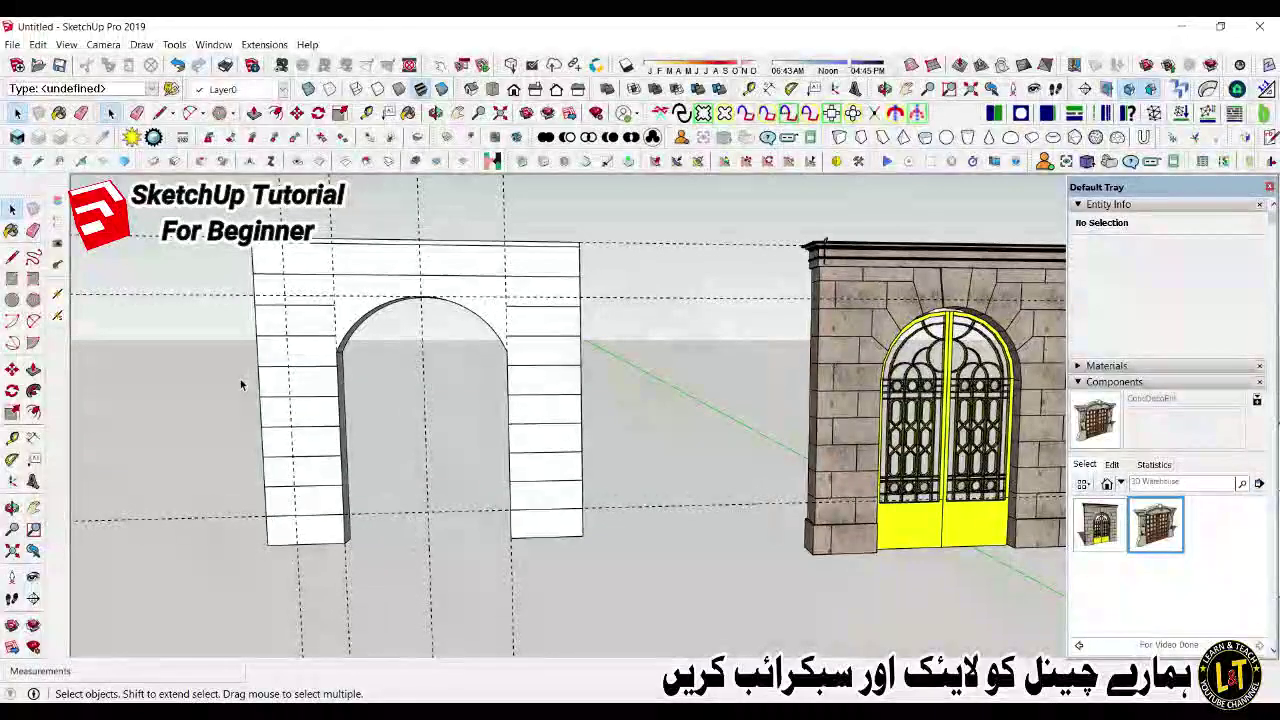
{"action": "key", "text": "l"}
{"action": "key", "text": "space"}
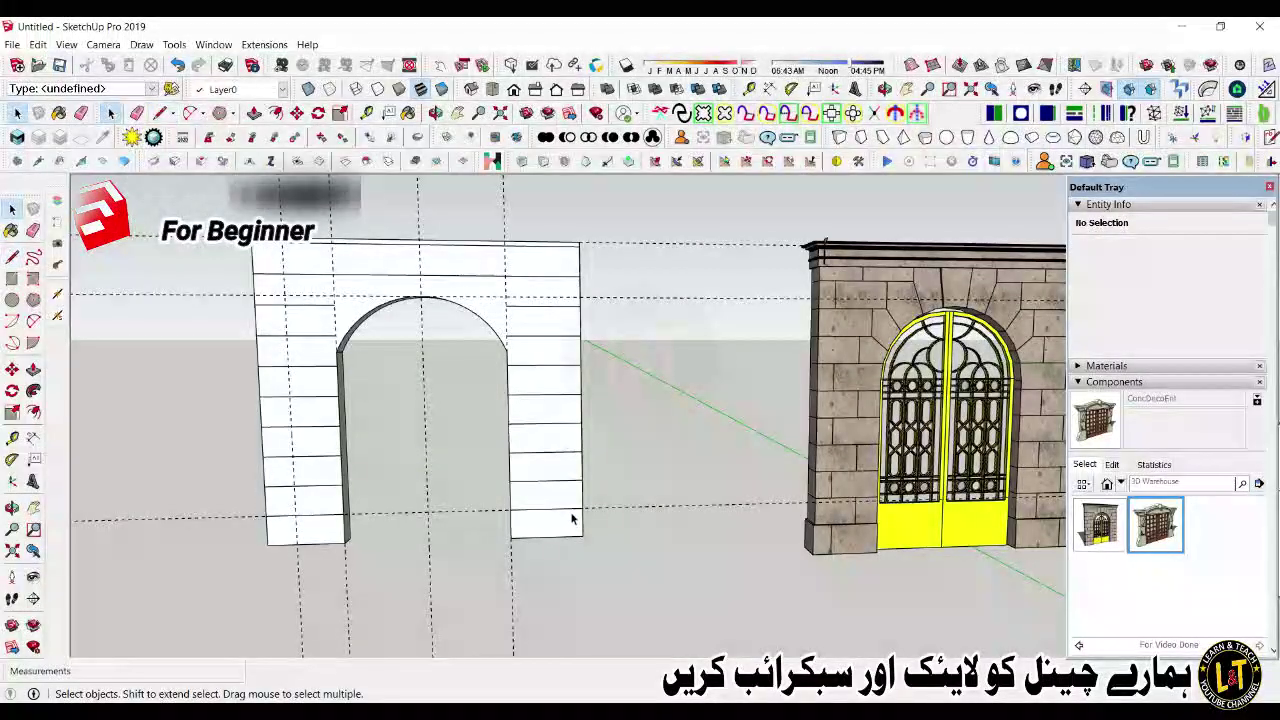
{"action": "key", "text": "t"}
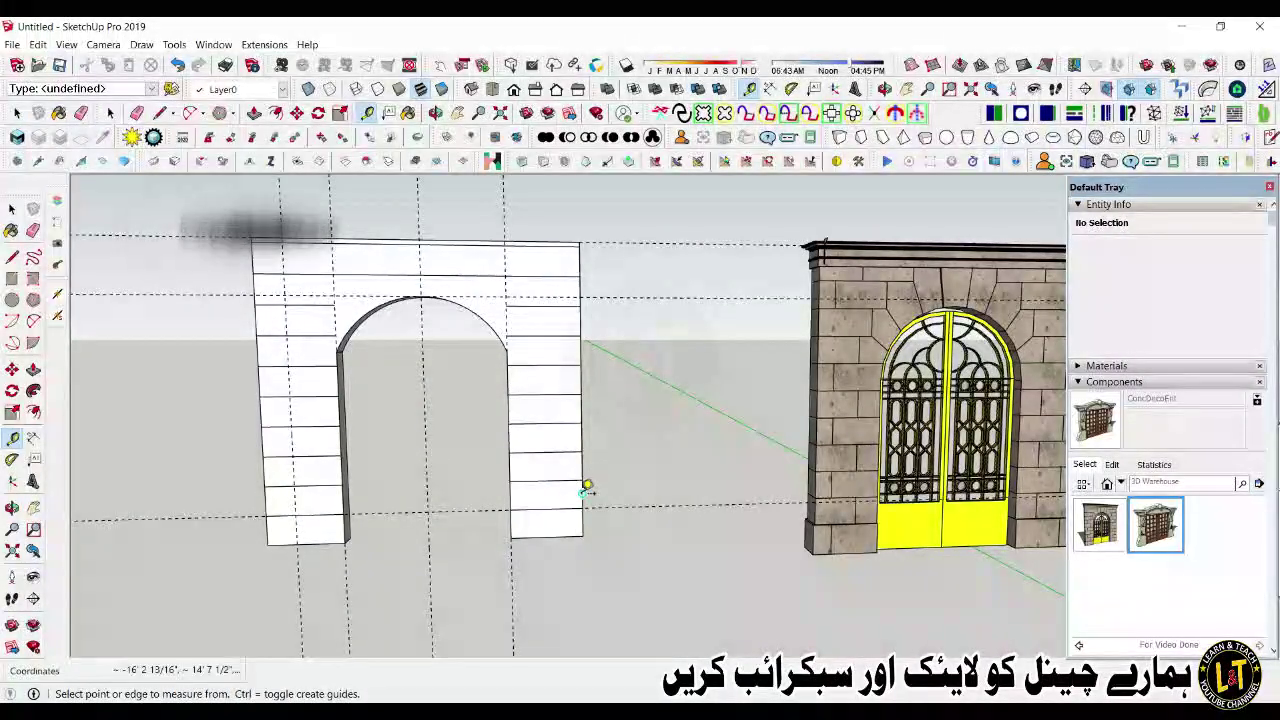
{"action": "left_click", "coordinate": [580, 495]}
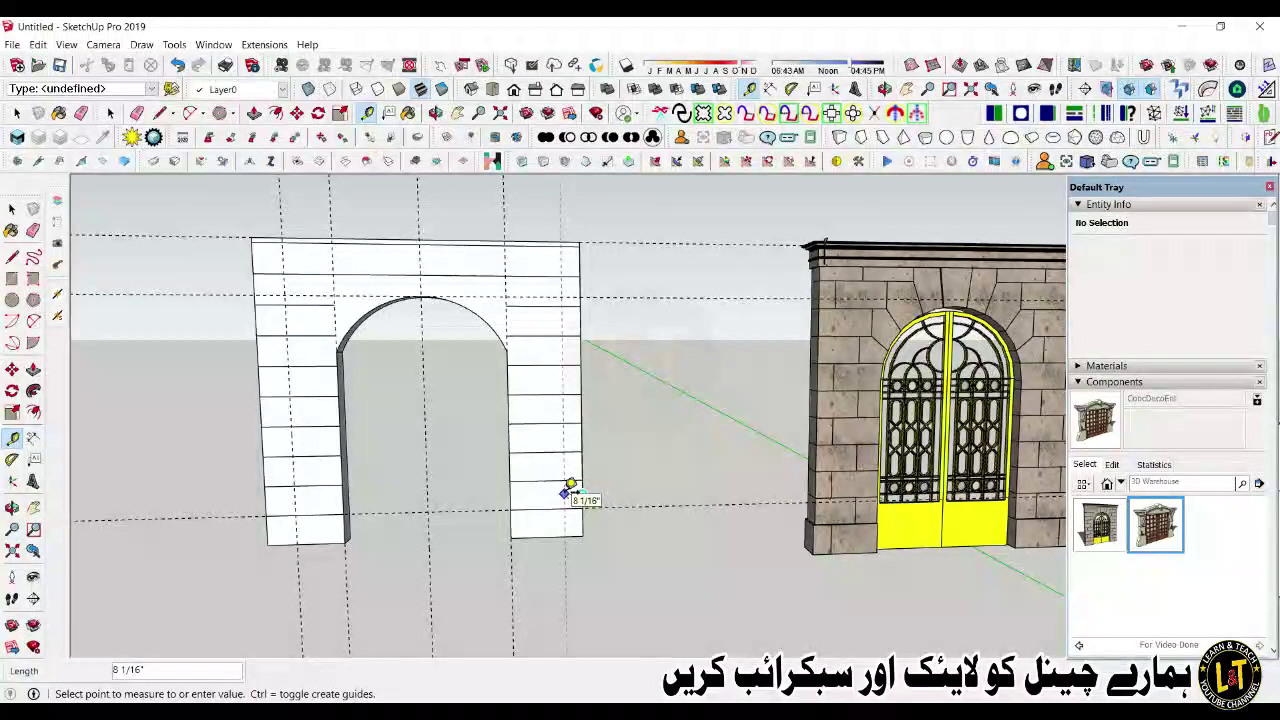
{"action": "left_click", "coordinate": [563, 487]}
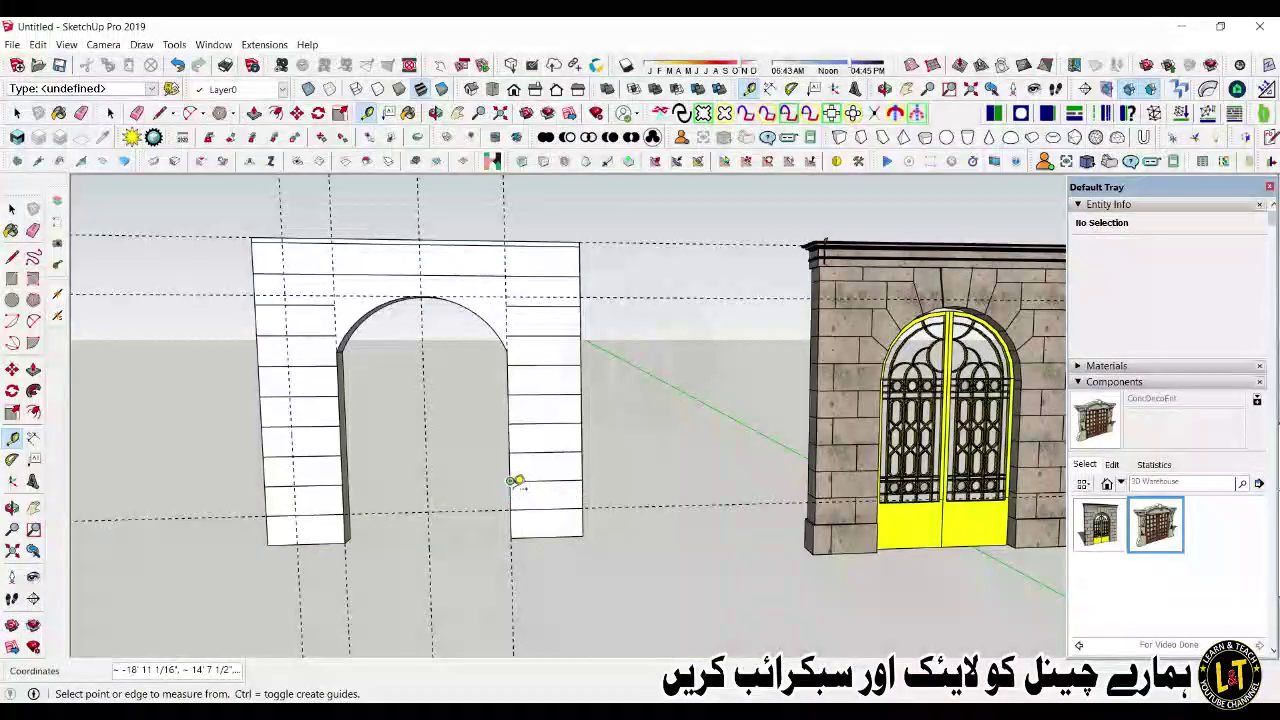
Step: Place a vertical guide on the right pier, 20" outward from the door opening's right edge
{"action": "scroll", "coordinate": [517, 481], "scroll_direction": "down", "scroll_amount": 3}
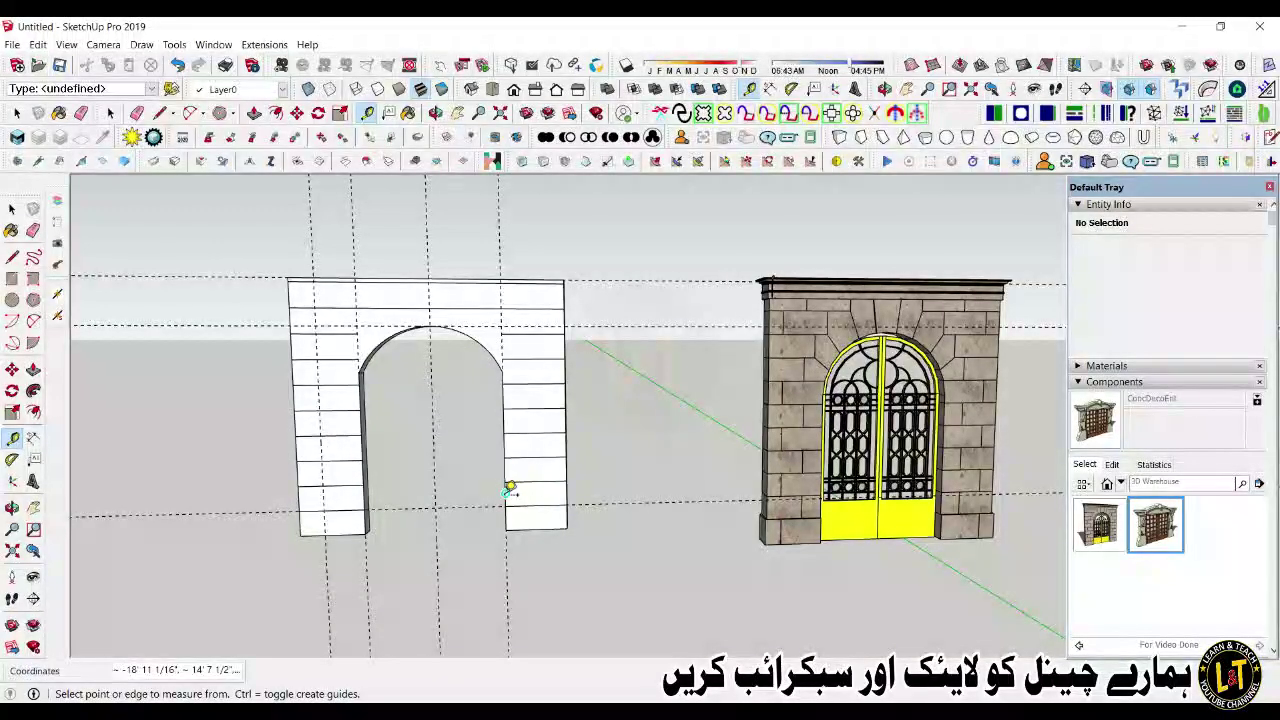
{"action": "left_click", "coordinate": [506, 493]}
{"action": "type", "text": "20"}
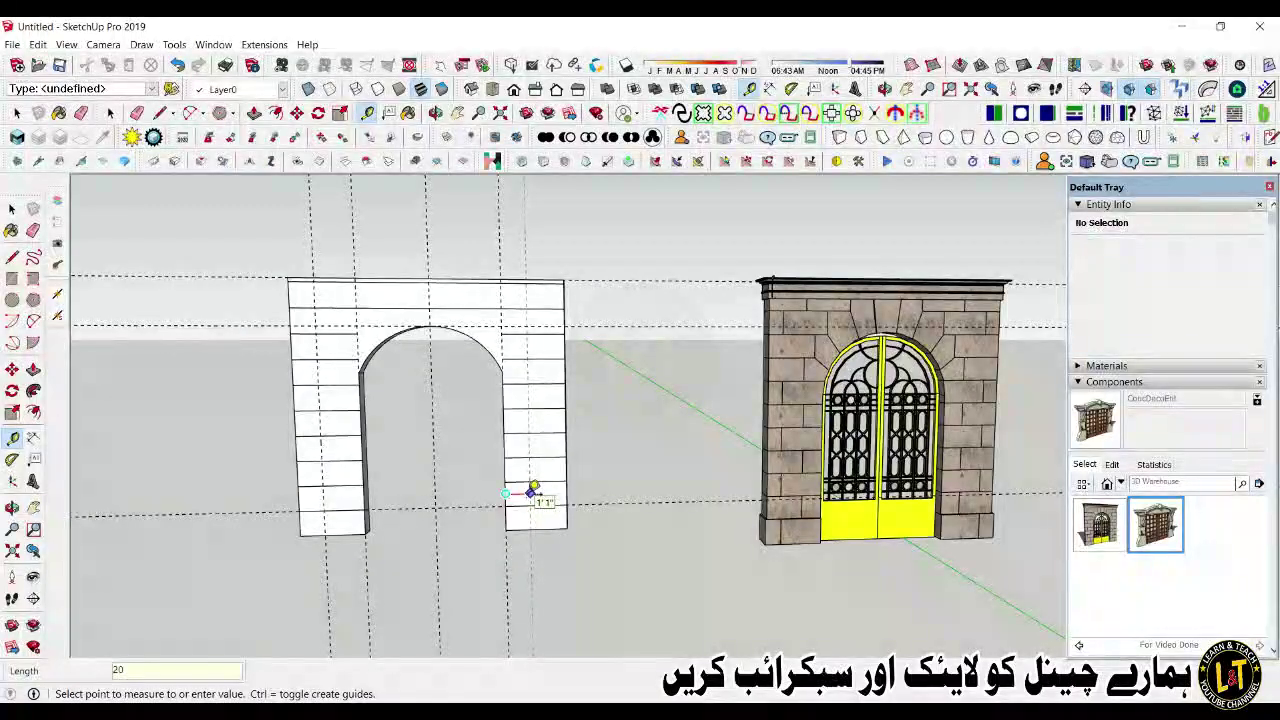
{"action": "key", "text": "Return"}
Step: Place a second vertical guide on the left pier, offset inward from the pier's outer edge
{"action": "key", "text": "l"}
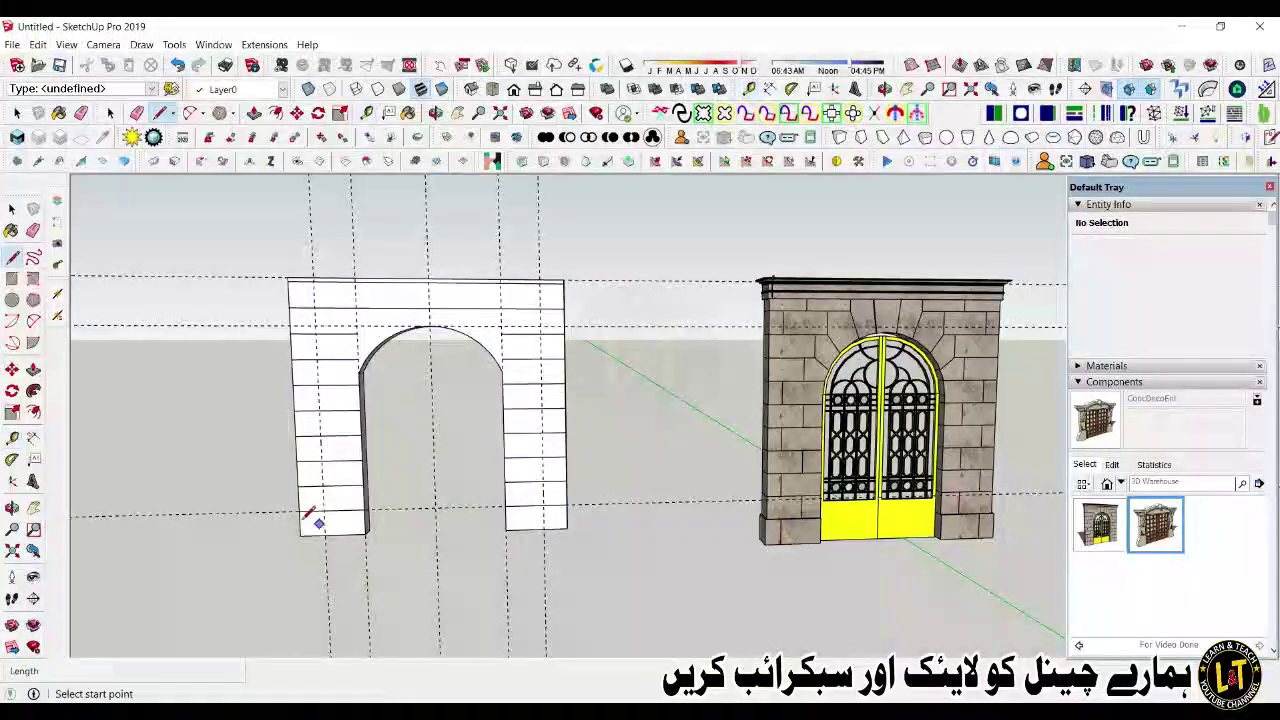
{"action": "scroll", "coordinate": [312, 495], "scroll_direction": "up", "scroll_amount": 4}
{"action": "scroll", "coordinate": [324, 499], "scroll_direction": "up", "scroll_amount": 2}
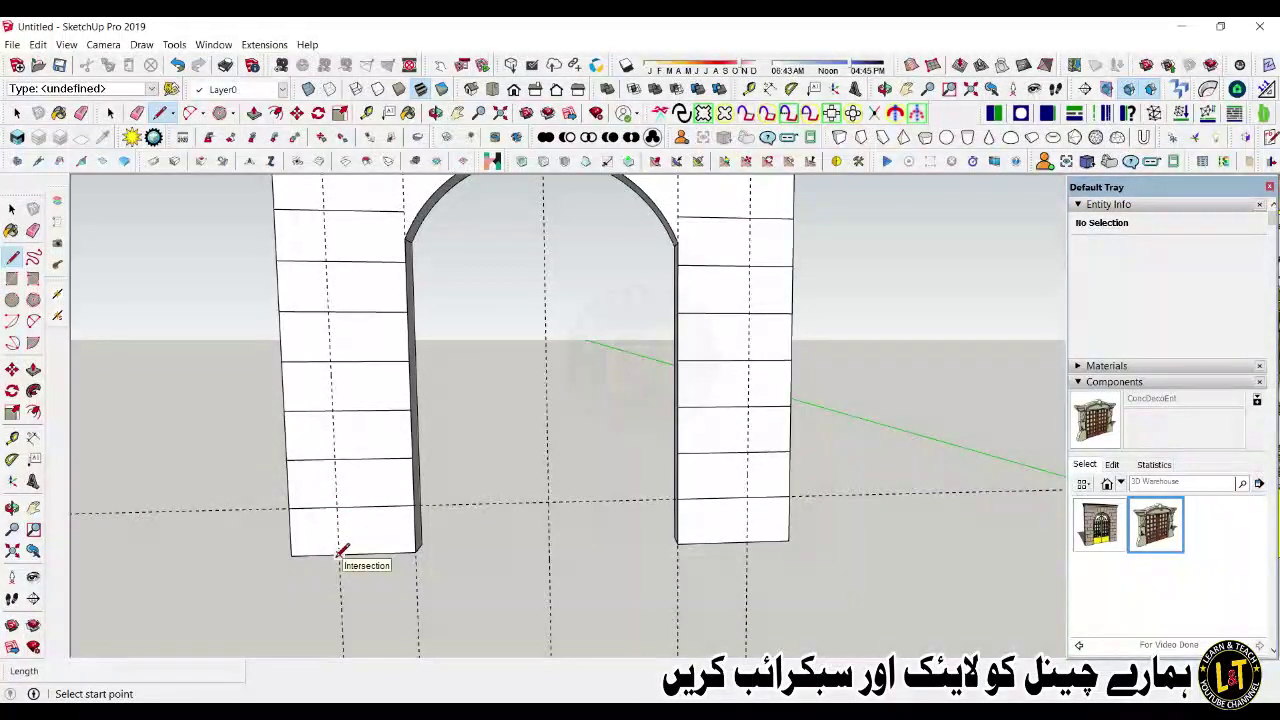
{"action": "scroll", "coordinate": [341, 551], "scroll_direction": "down", "scroll_amount": 3}
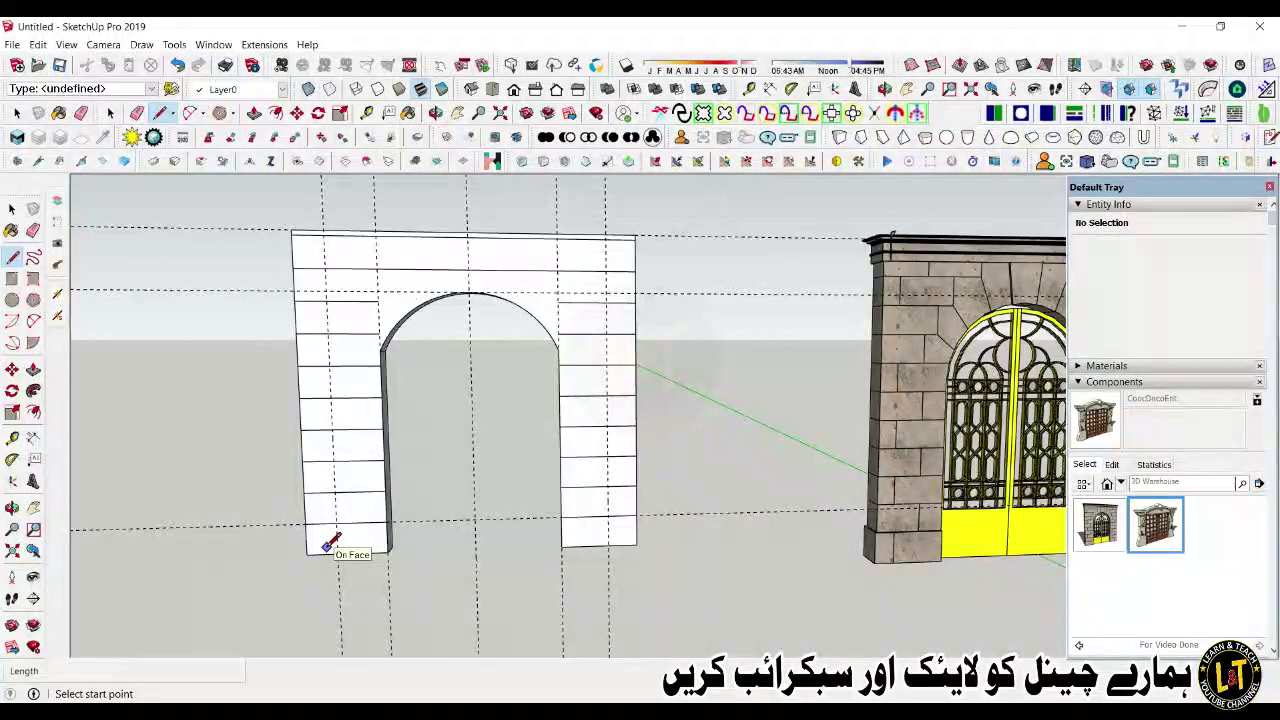
{"action": "key", "text": "space"}
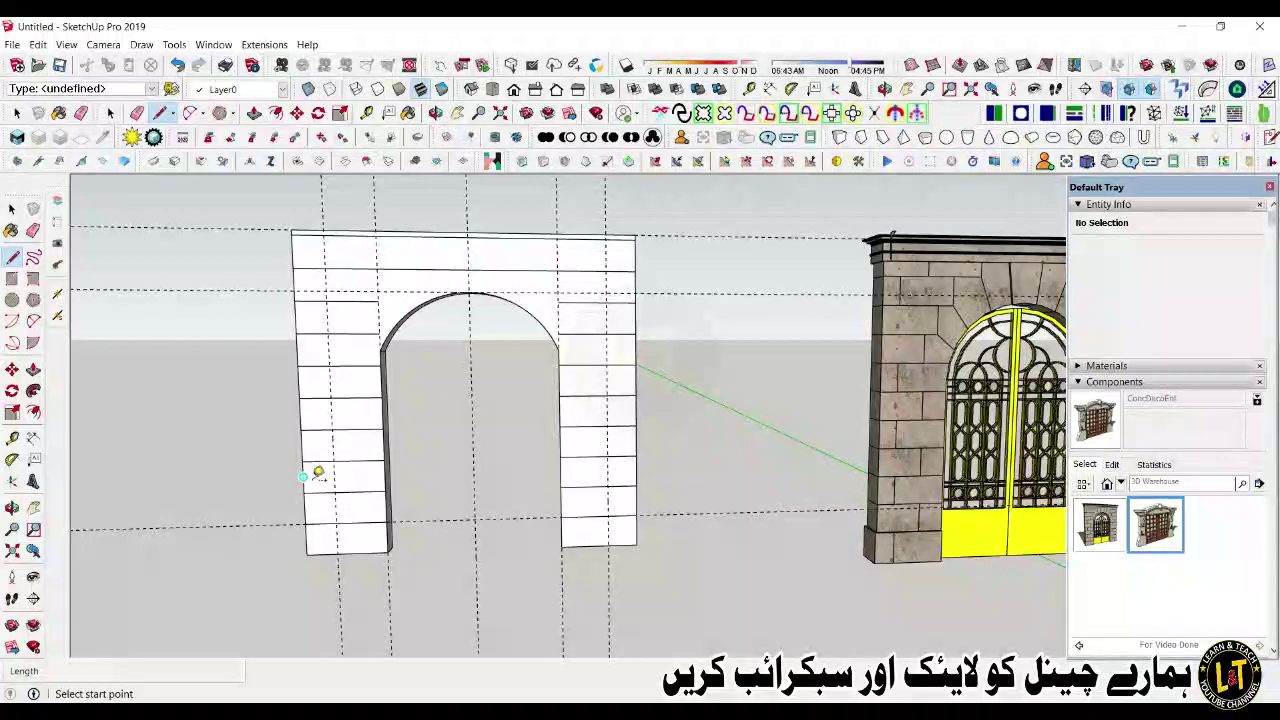
{"action": "key", "text": "t"}
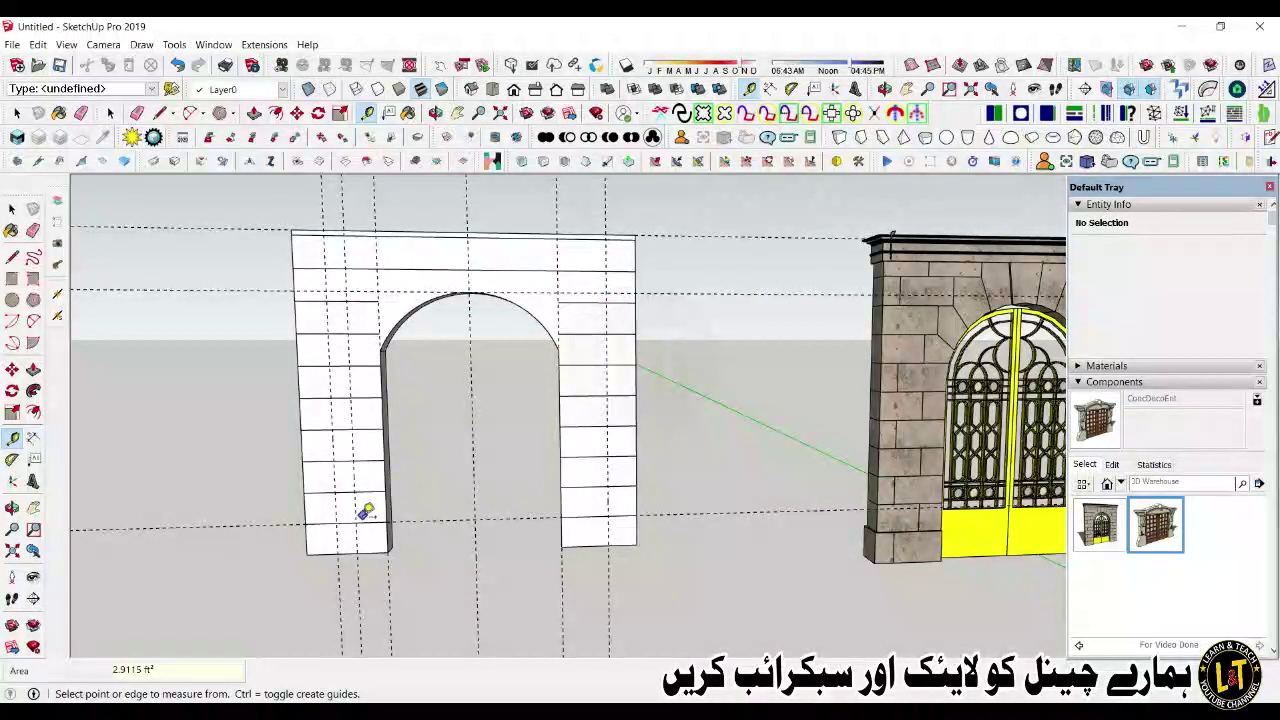
Step: Draw staggered 1' 1" vertical joint lines in the left pier's three lowest courses, alternating between the two guides
{"action": "scroll", "coordinate": [366, 511], "scroll_direction": "up", "scroll_amount": 3}
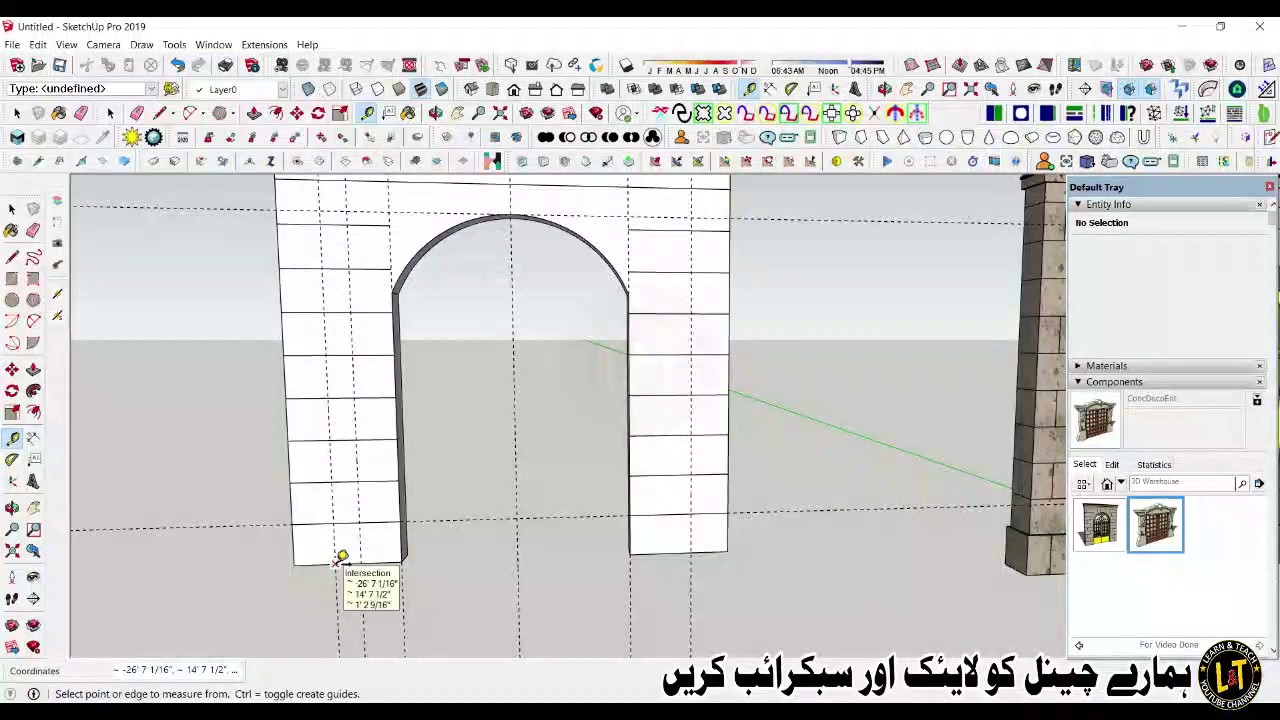
{"action": "left_click", "coordinate": [340, 556]}
{"action": "left_click", "coordinate": [337, 517]}
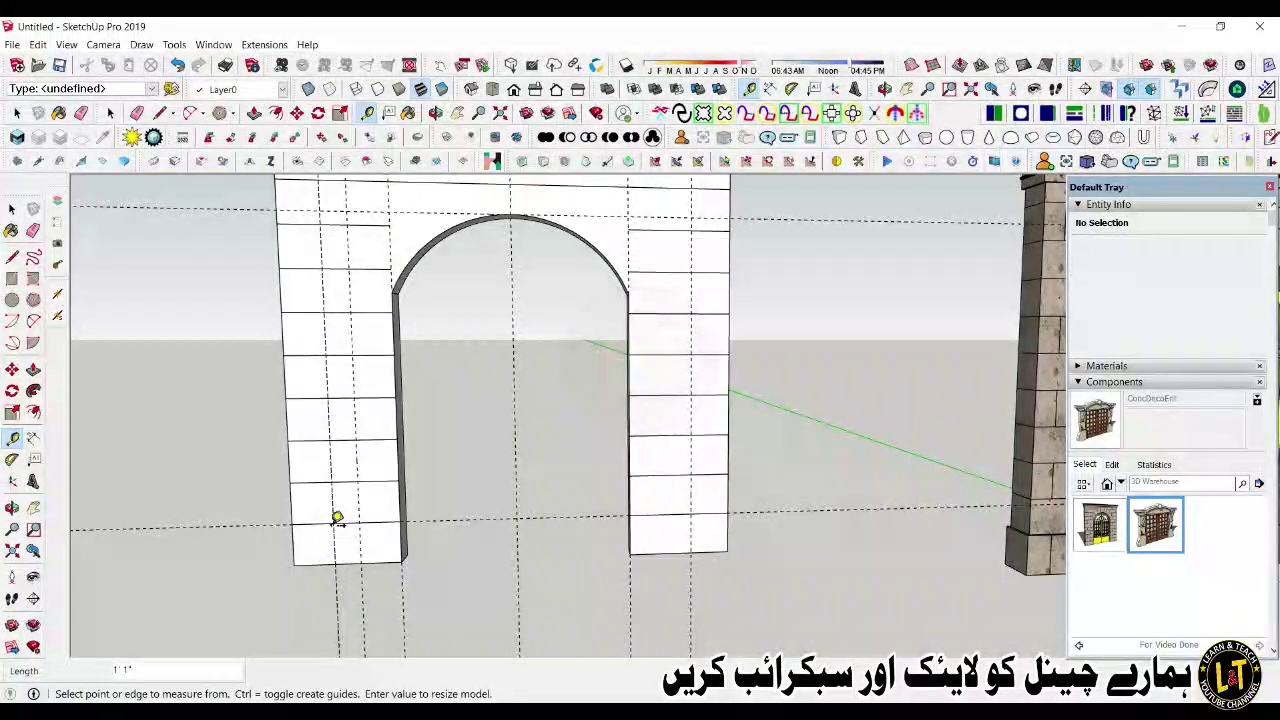
{"action": "key", "text": "l"}
{"action": "left_click", "coordinate": [334, 560]}
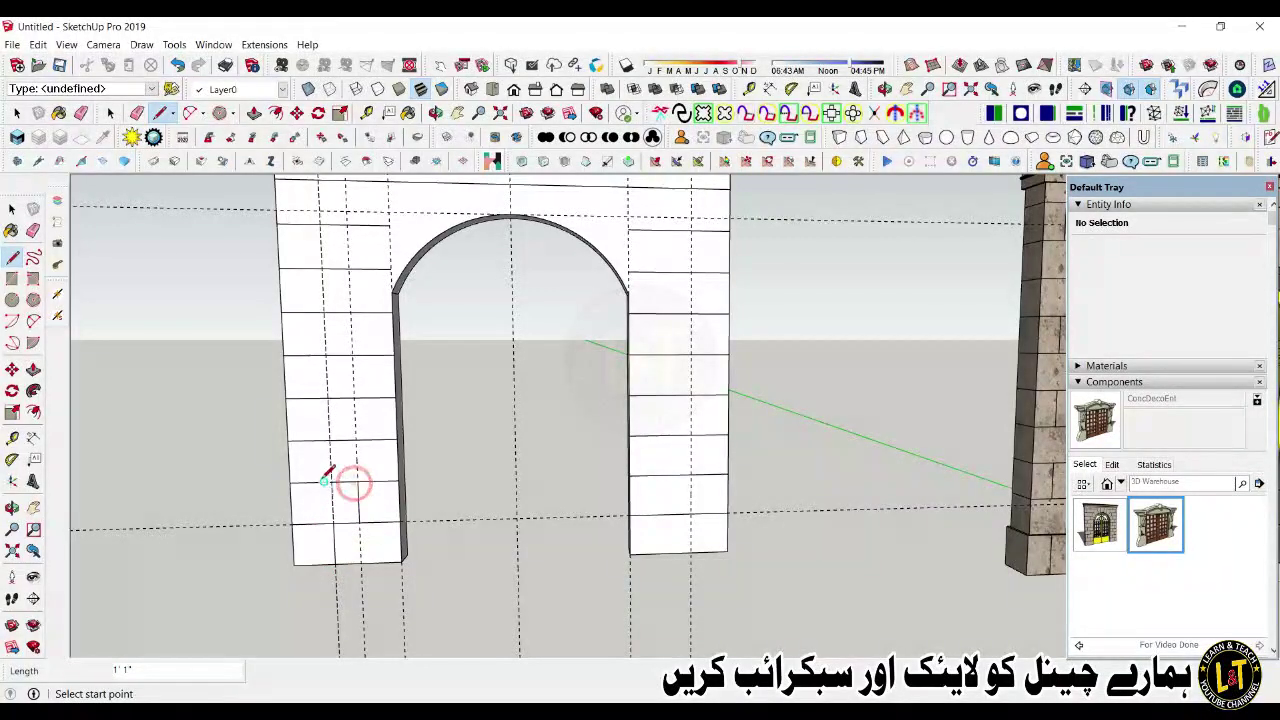
{"action": "left_click", "coordinate": [331, 440]}
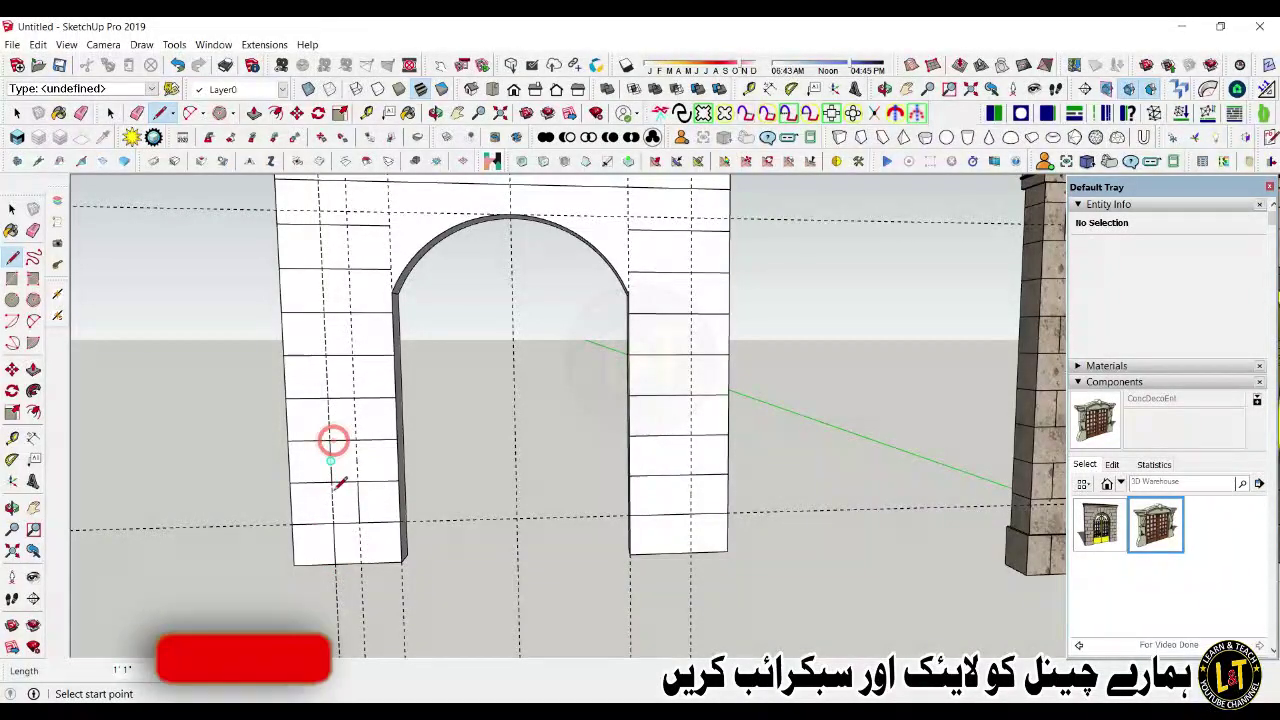
{"action": "key", "text": "space"}
{"action": "left_click", "coordinate": [361, 508]}
{"action": "left_click", "coordinate": [336, 536]}
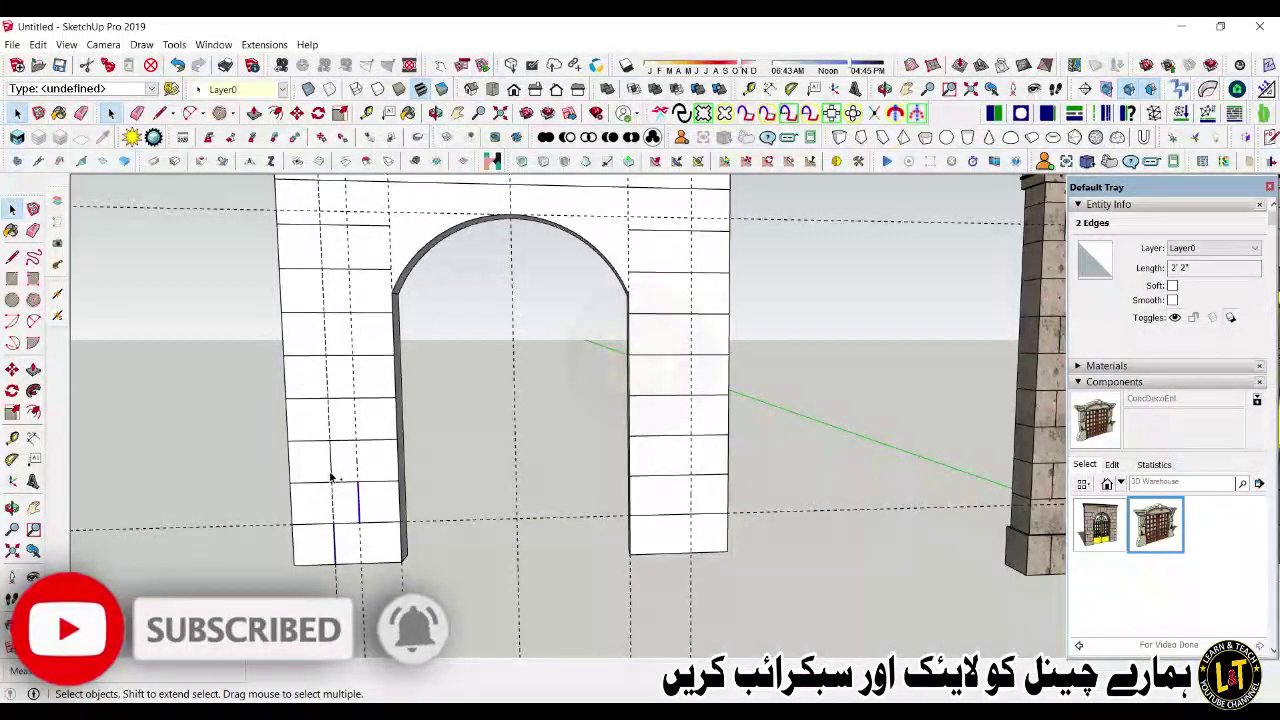
{"action": "key", "text": "m"}
{"action": "key", "text": "ctrl"}
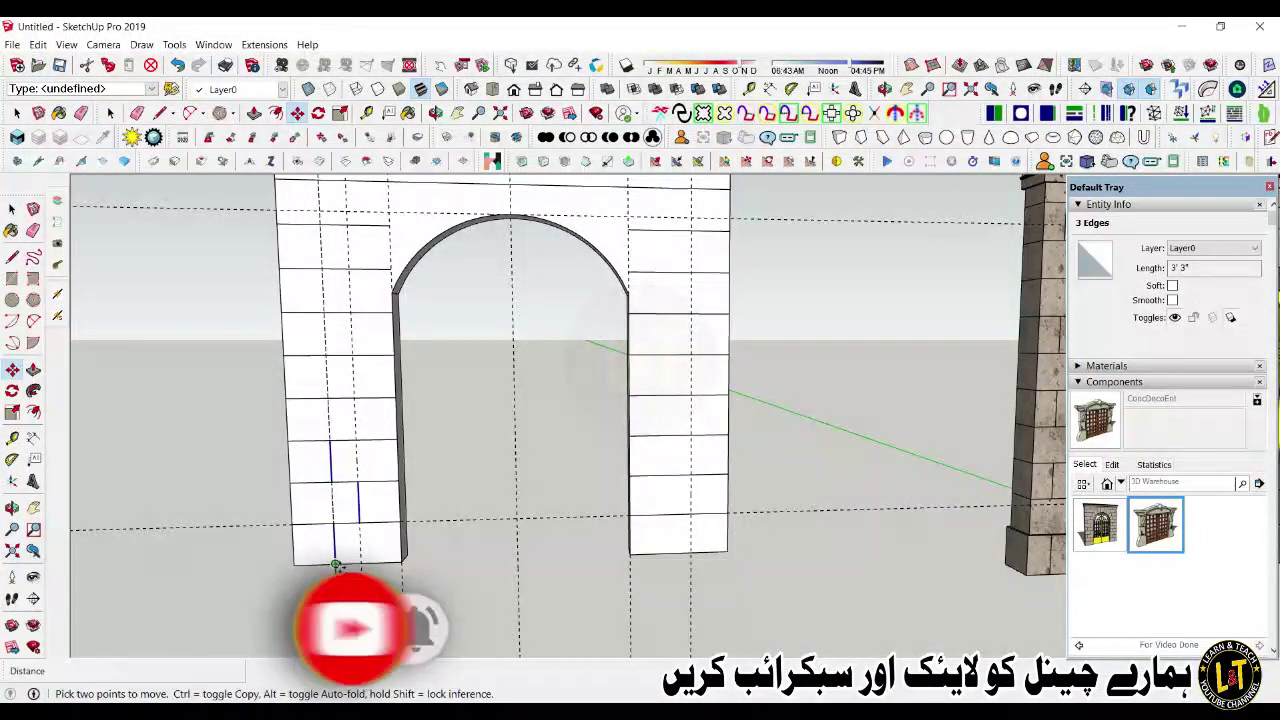
{"action": "left_click", "coordinate": [335, 563]}
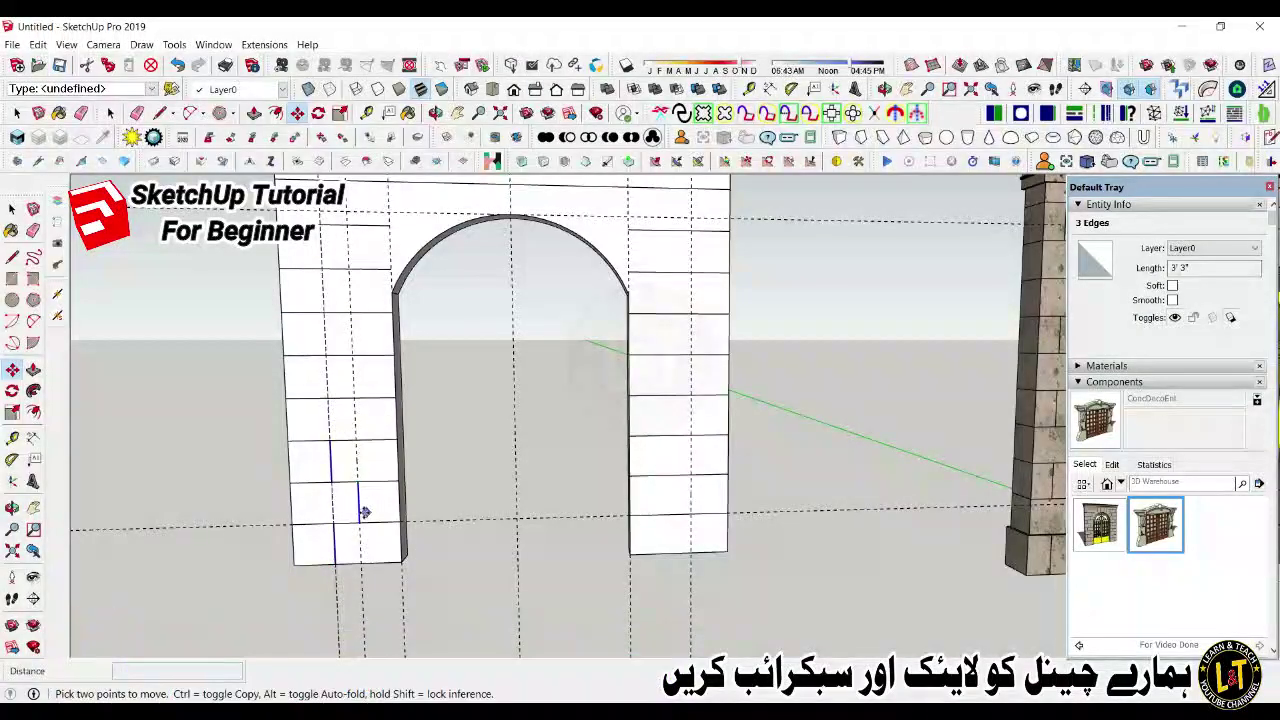
{"action": "key", "text": "space"}
{"action": "left_click", "coordinate": [406, 580]}
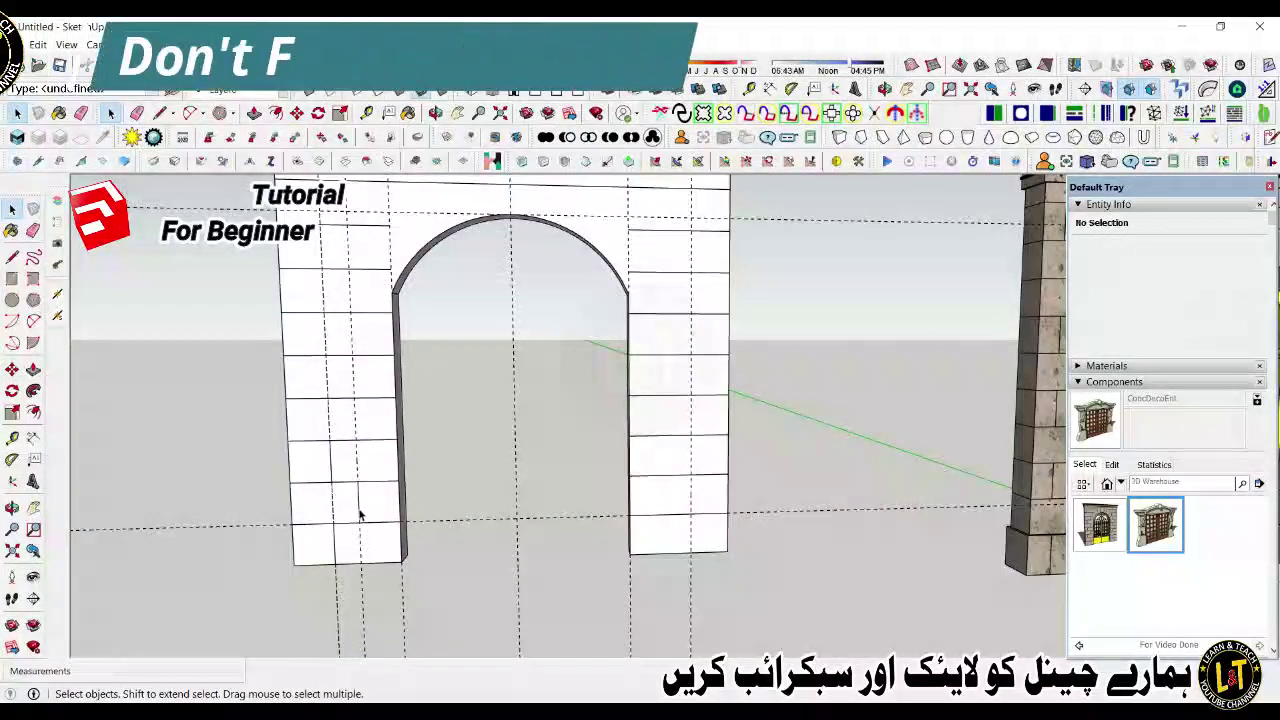
Step: Copy the joint lines of the left pier's second and third courses upward in 2' 2" increments through the upper courses
{"action": "left_click", "coordinate": [359, 505]}
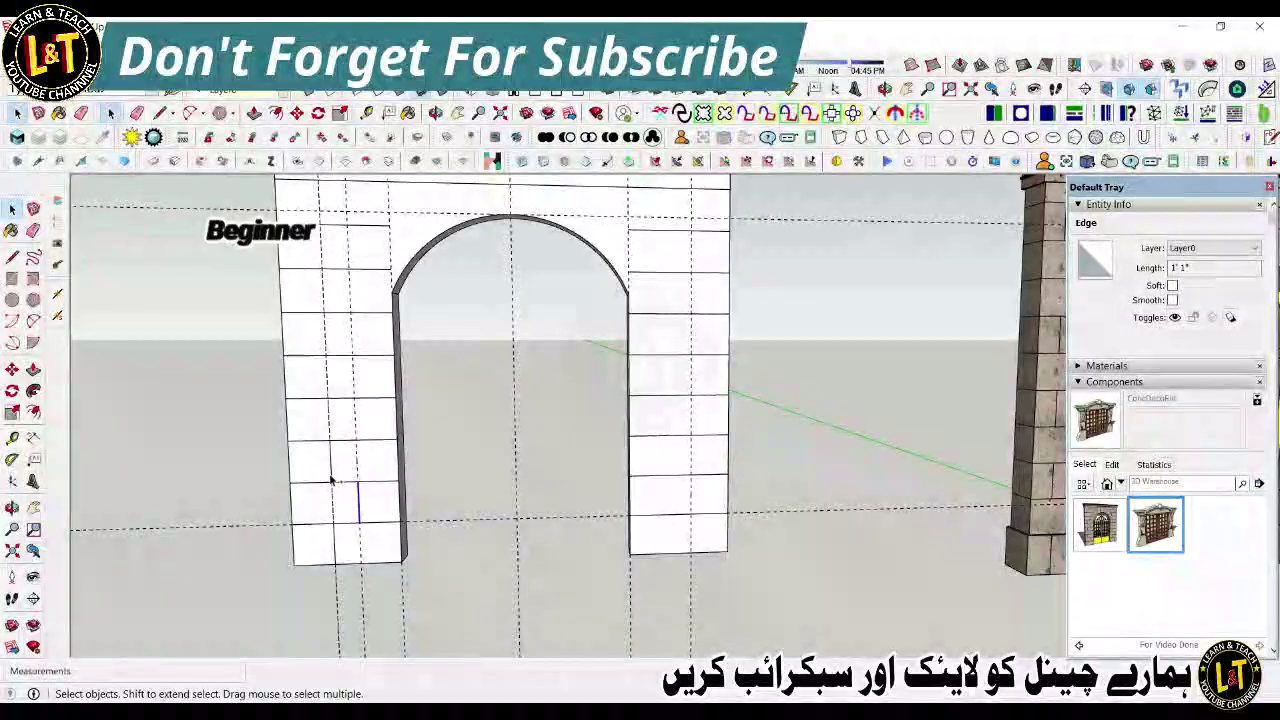
{"action": "left_click", "coordinate": [331, 475], "text": "shift"}
{"action": "key", "text": "m"}
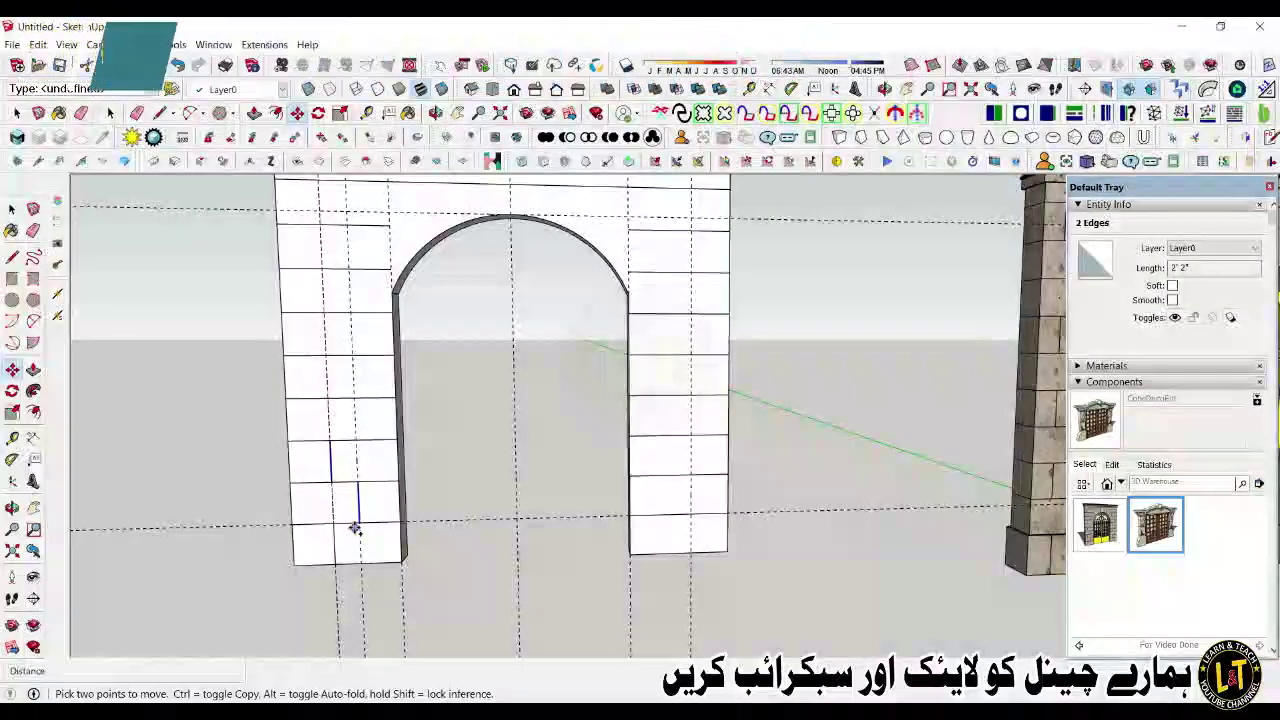
{"action": "key", "text": "ctrl"}
{"action": "left_click", "coordinate": [359, 521]}
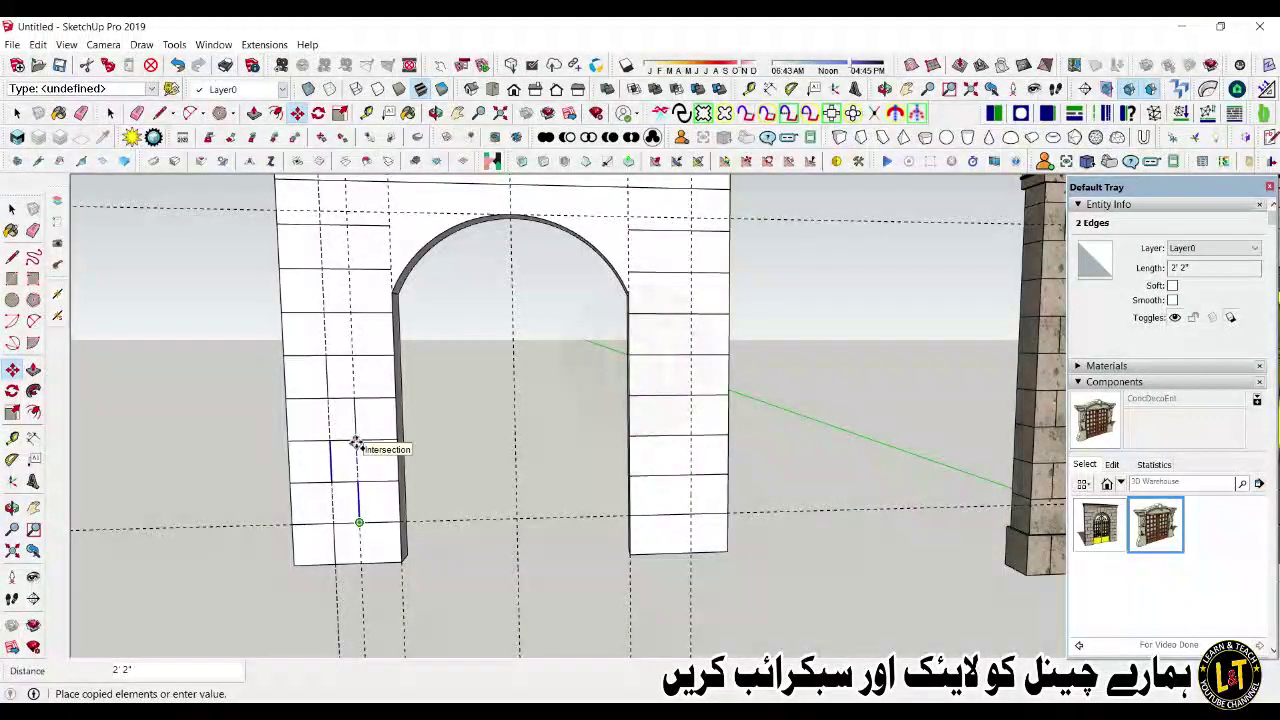
{"action": "left_click", "coordinate": [356, 441]}
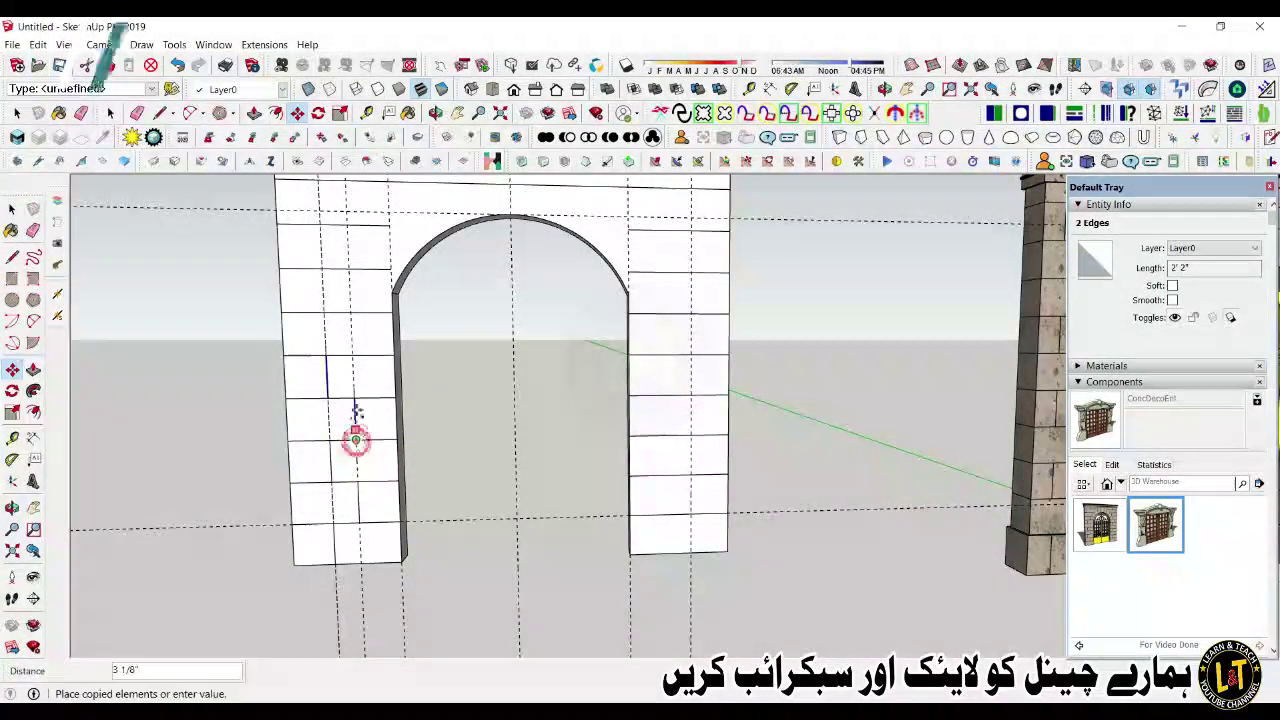
{"action": "left_click", "coordinate": [353, 358]}
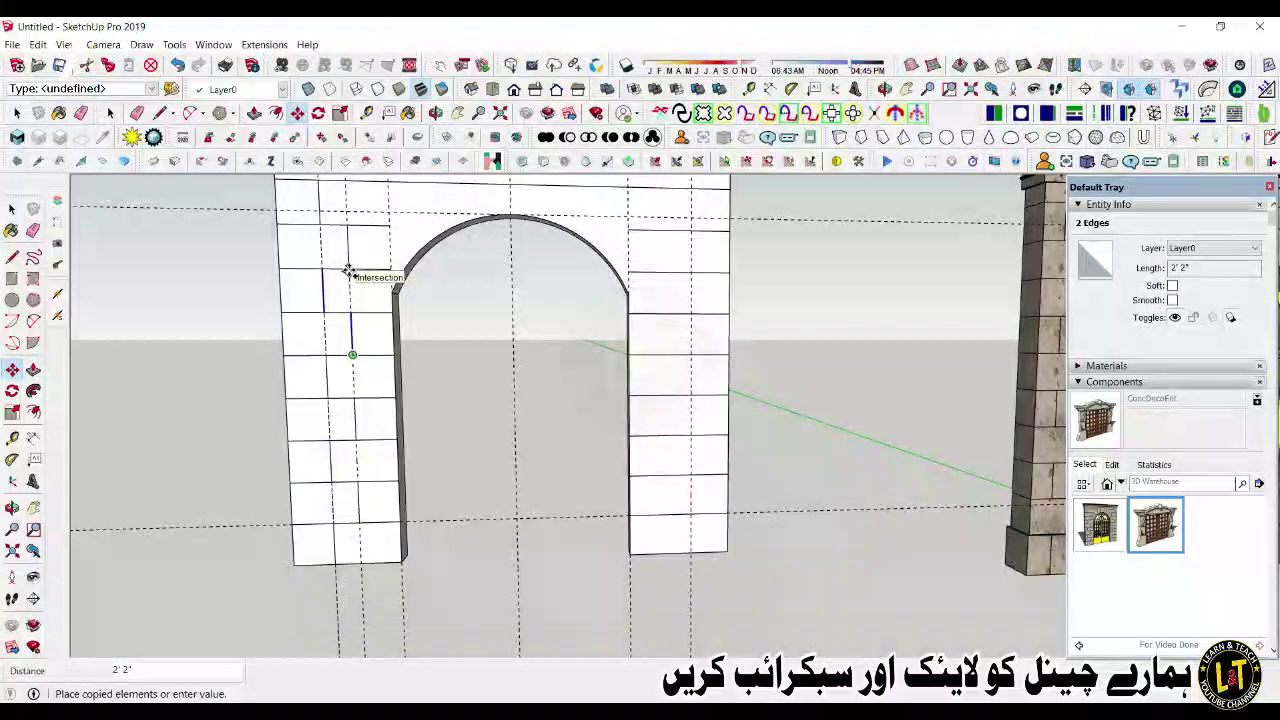
{"action": "scroll", "coordinate": [350, 335], "scroll_direction": "down", "scroll_amount": 3}
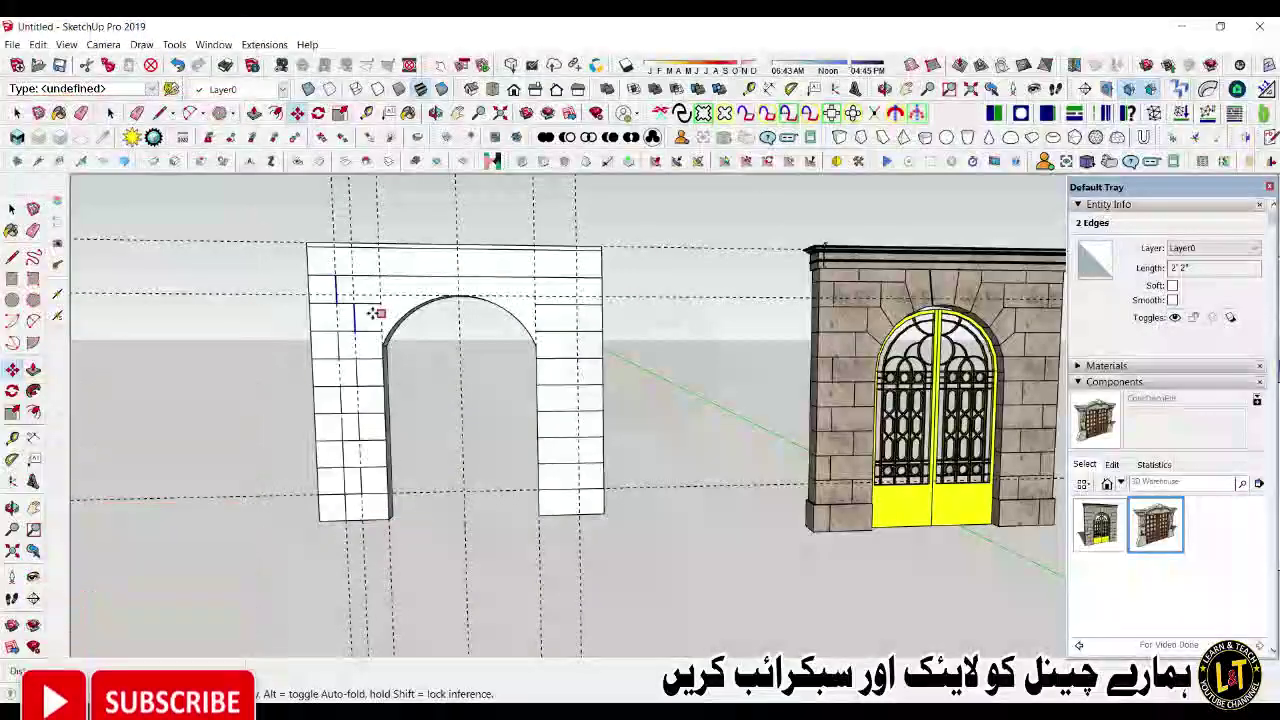
{"action": "scroll", "coordinate": [374, 309], "scroll_direction": "up", "scroll_amount": 1}
Step: Draw a vertical joint line in the top course above the left pier along the guide nearer the opening
{"action": "key", "text": "space"}
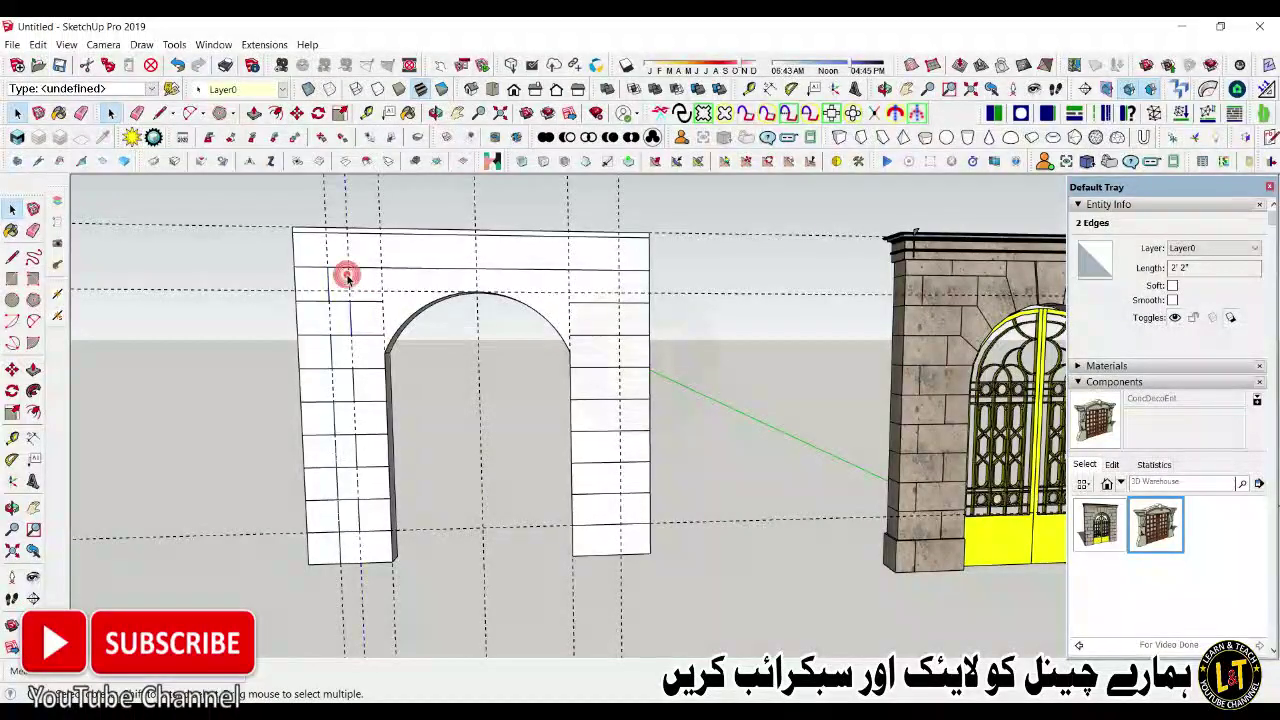
{"action": "scroll", "coordinate": [348, 276], "scroll_direction": "up", "scroll_amount": 1}
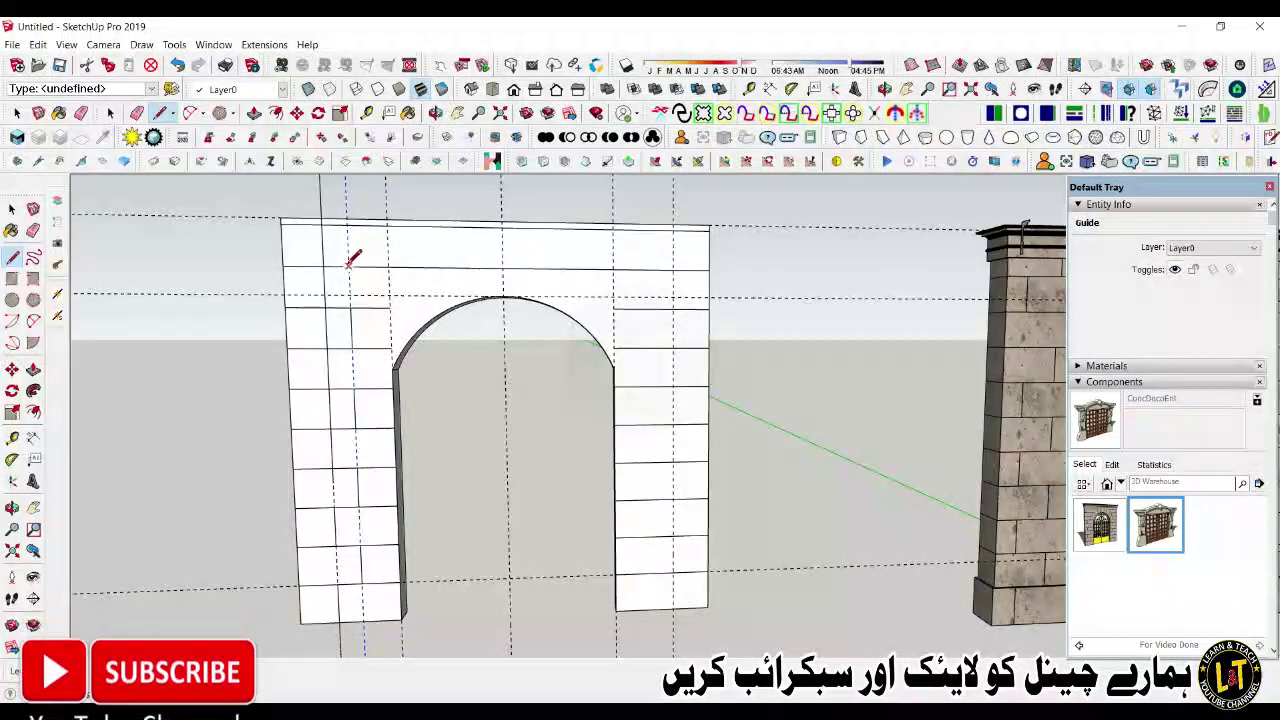
{"action": "left_click", "coordinate": [349, 264]}
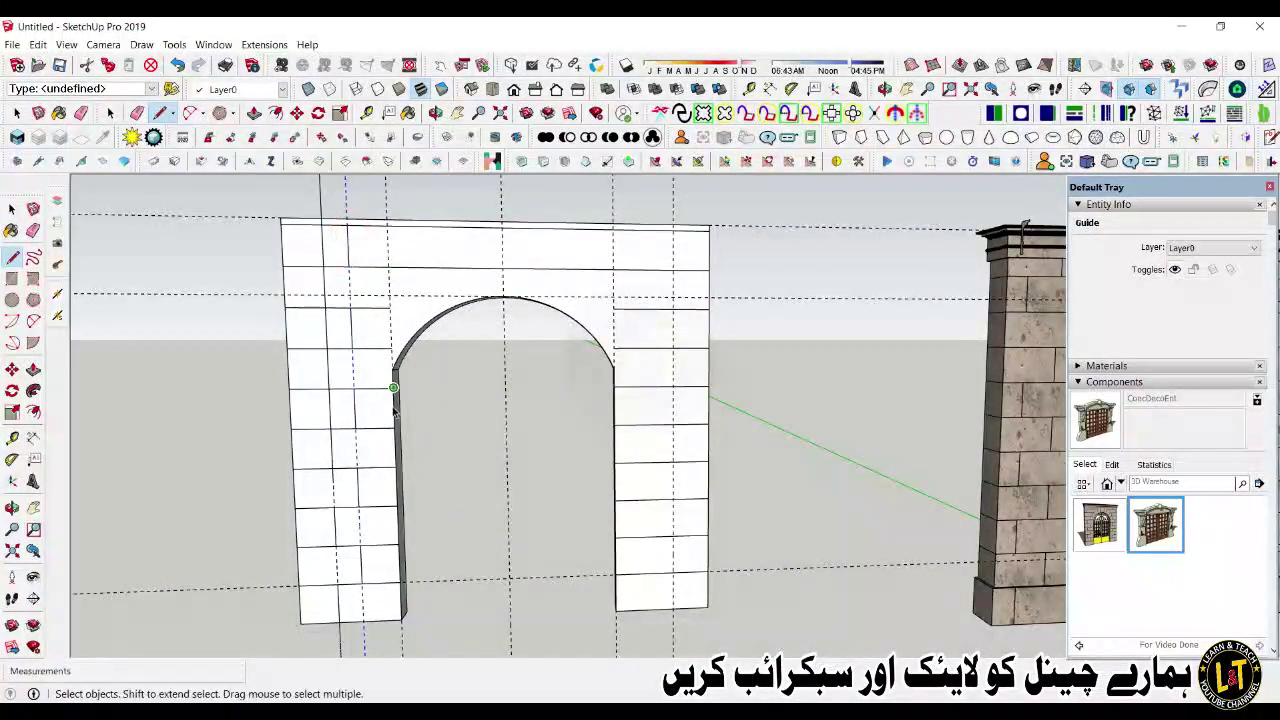
{"action": "key", "text": "space"}
Step: Remove the three vertical guides running through the left pier and along the opening's left edge
{"action": "scroll", "coordinate": [395, 411], "scroll_direction": "down", "scroll_amount": 1}
{"action": "left_click_drag", "start_coordinate": [391, 229], "coordinate": [335, 215]}
{"action": "scroll", "coordinate": [376, 479], "scroll_direction": "up", "scroll_amount": 1}
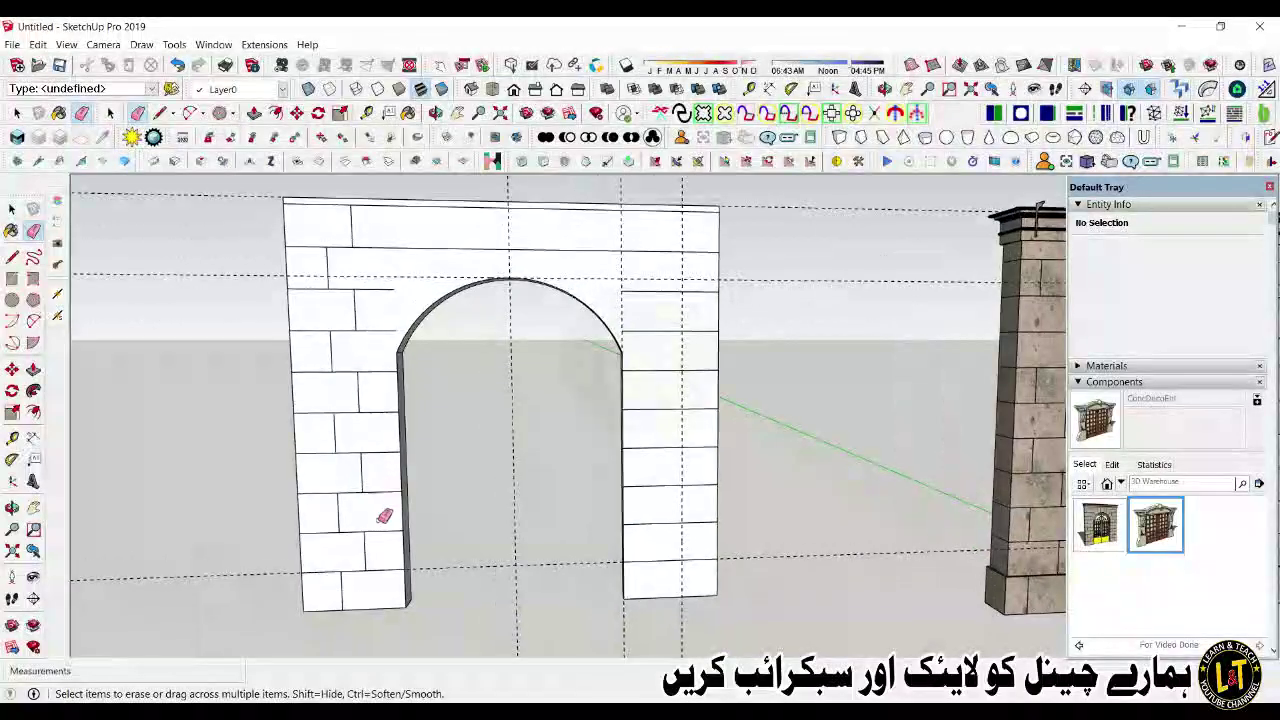
{"action": "scroll", "coordinate": [384, 516], "scroll_direction": "down", "scroll_amount": 1}
{"action": "key", "text": "space"}
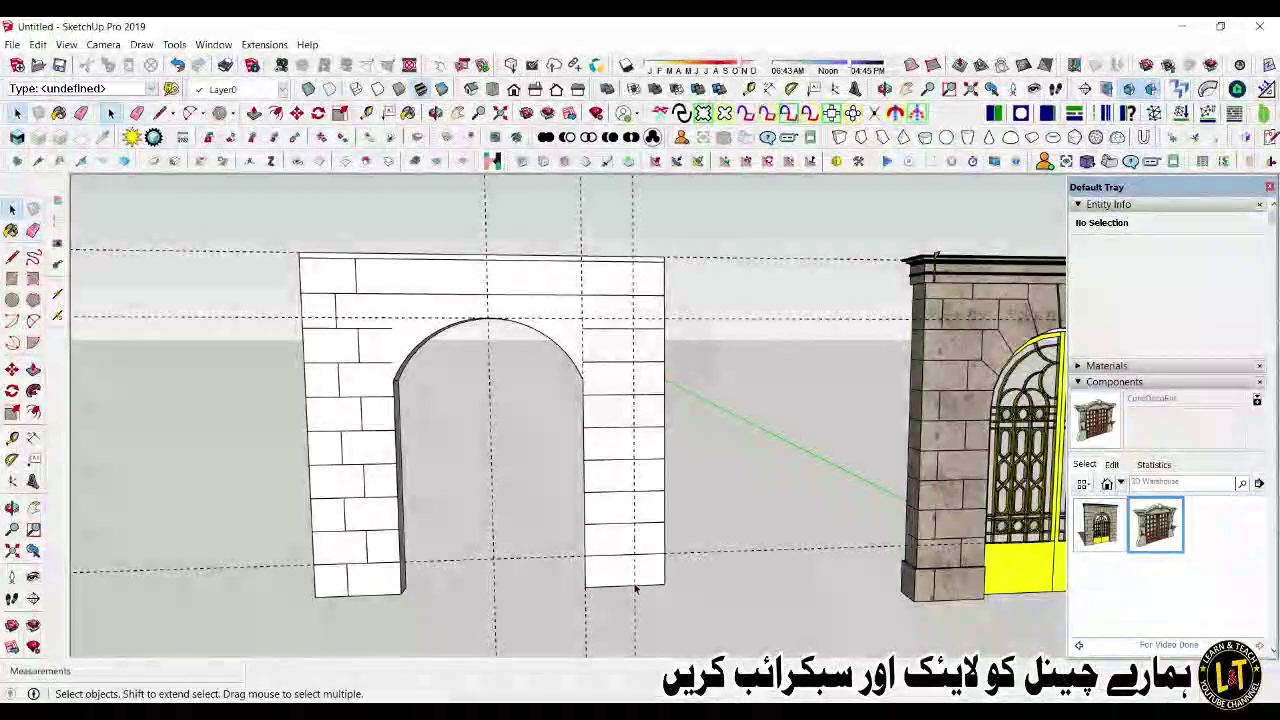
Step: Place a guide inward from the right pier's outer edge and draw staggered vertical joint lines in its two lowest courses
{"action": "scroll", "coordinate": [634, 588], "scroll_direction": "up", "scroll_amount": 1}
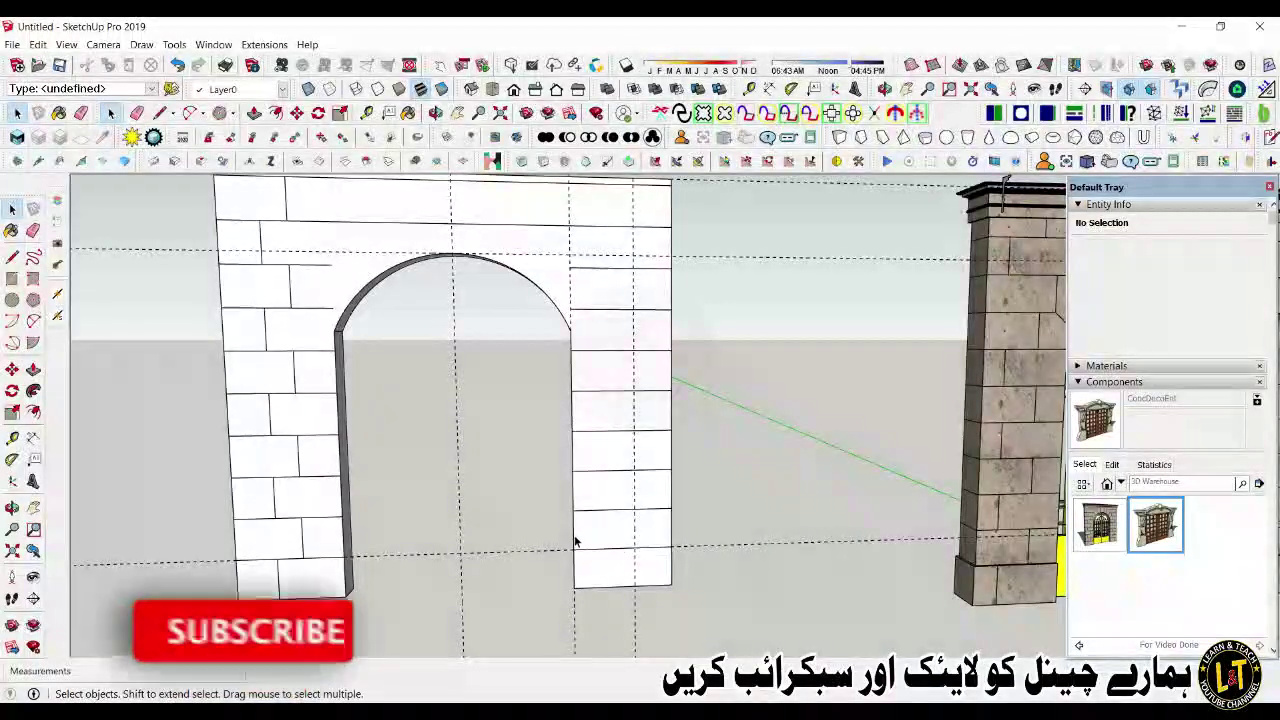
{"action": "key", "text": "l"}
{"action": "key", "text": "t"}
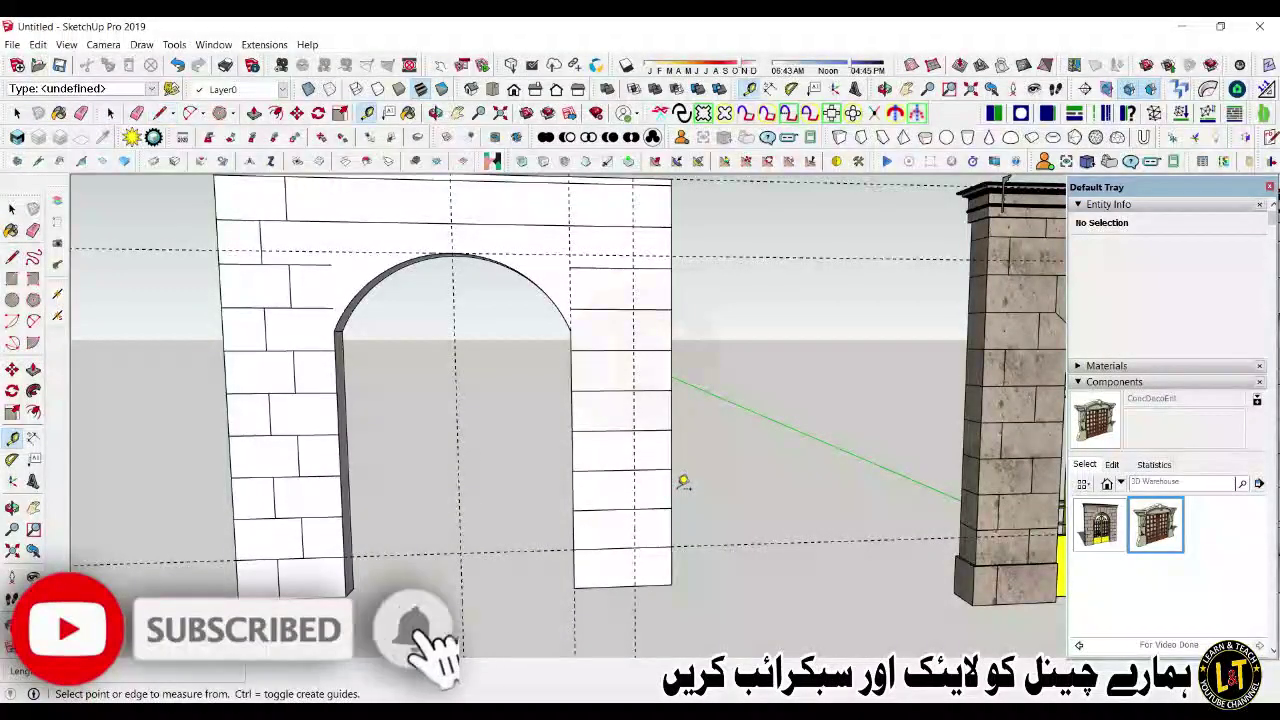
{"action": "left_click", "coordinate": [672, 488]}
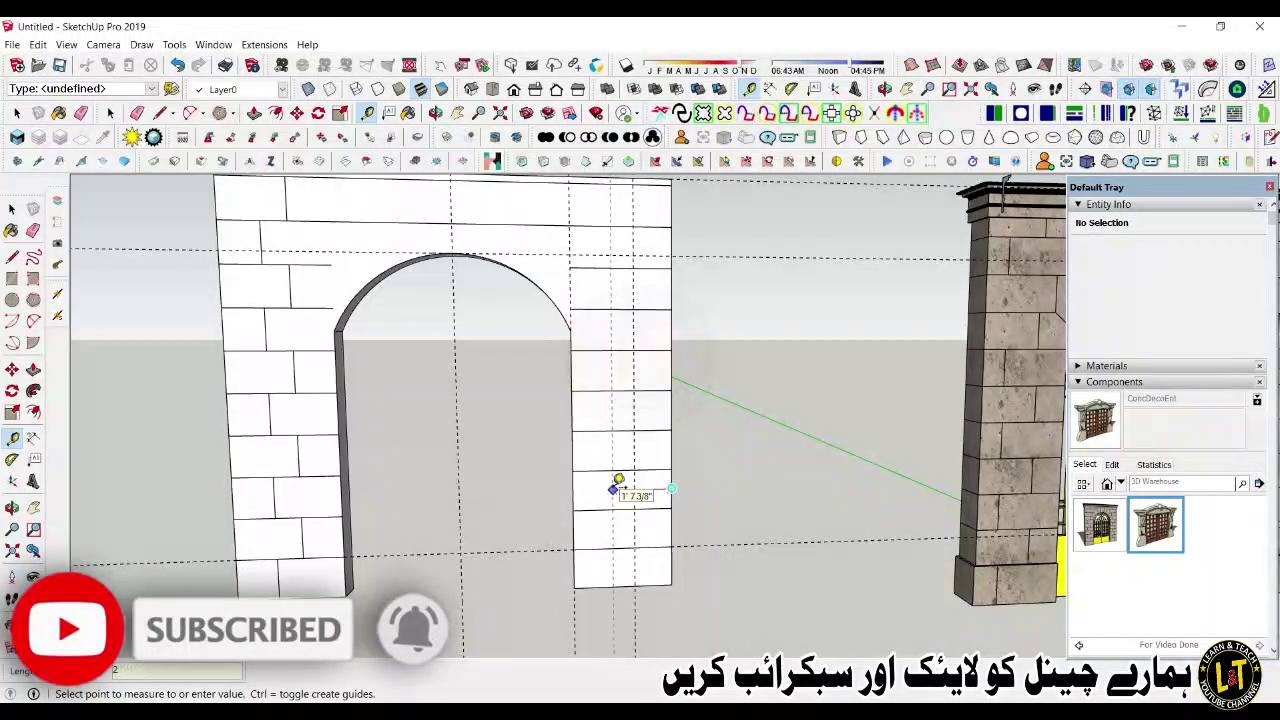
{"action": "key", "text": "l"}
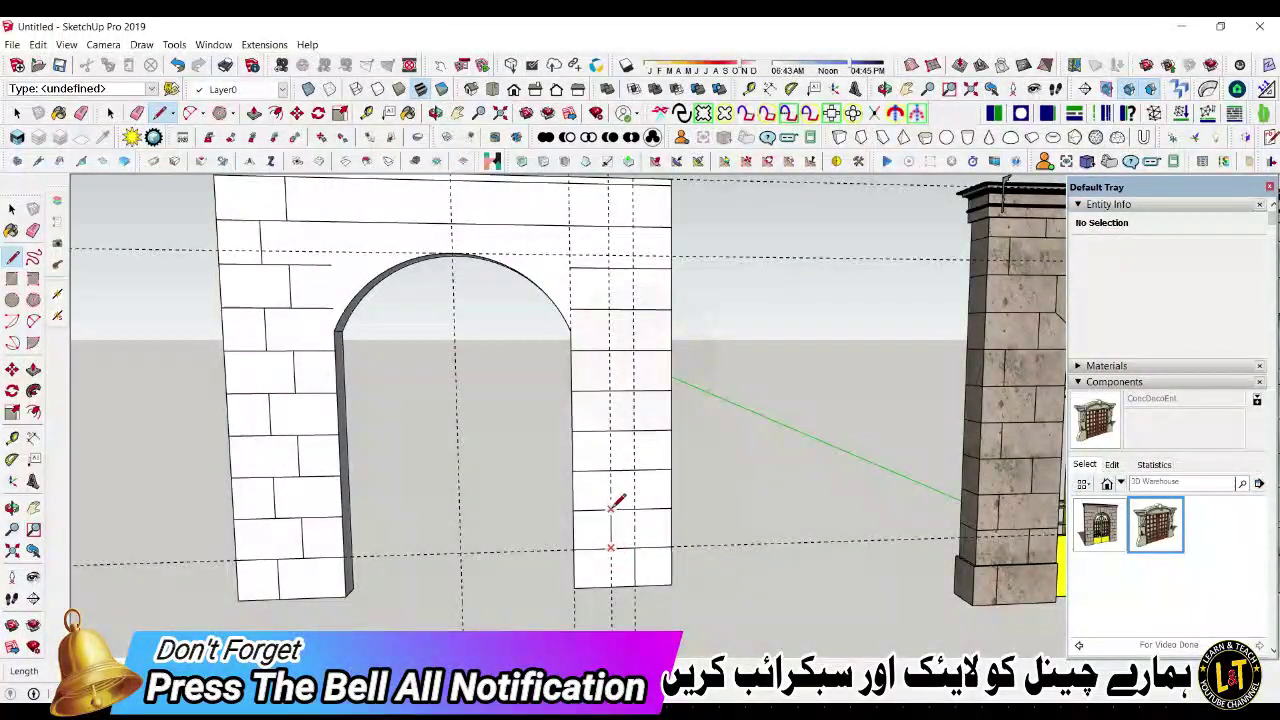
Step: Copy the right pier's two vertical joint lines 2' 2" upward and repeat the copy five times
{"action": "key", "text": "space"}
{"action": "left_click", "coordinate": [634, 565]}
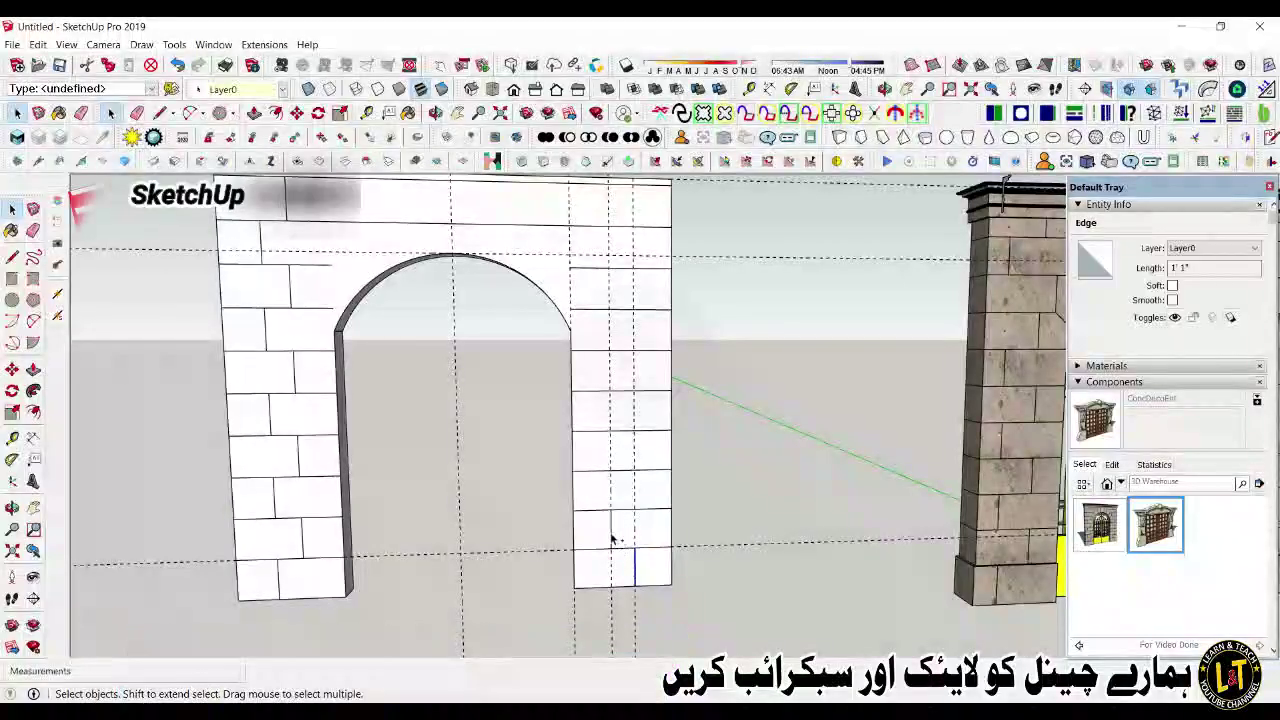
{"action": "left_click", "coordinate": [610, 530], "text": "shift"}
{"action": "key", "text": "m"}
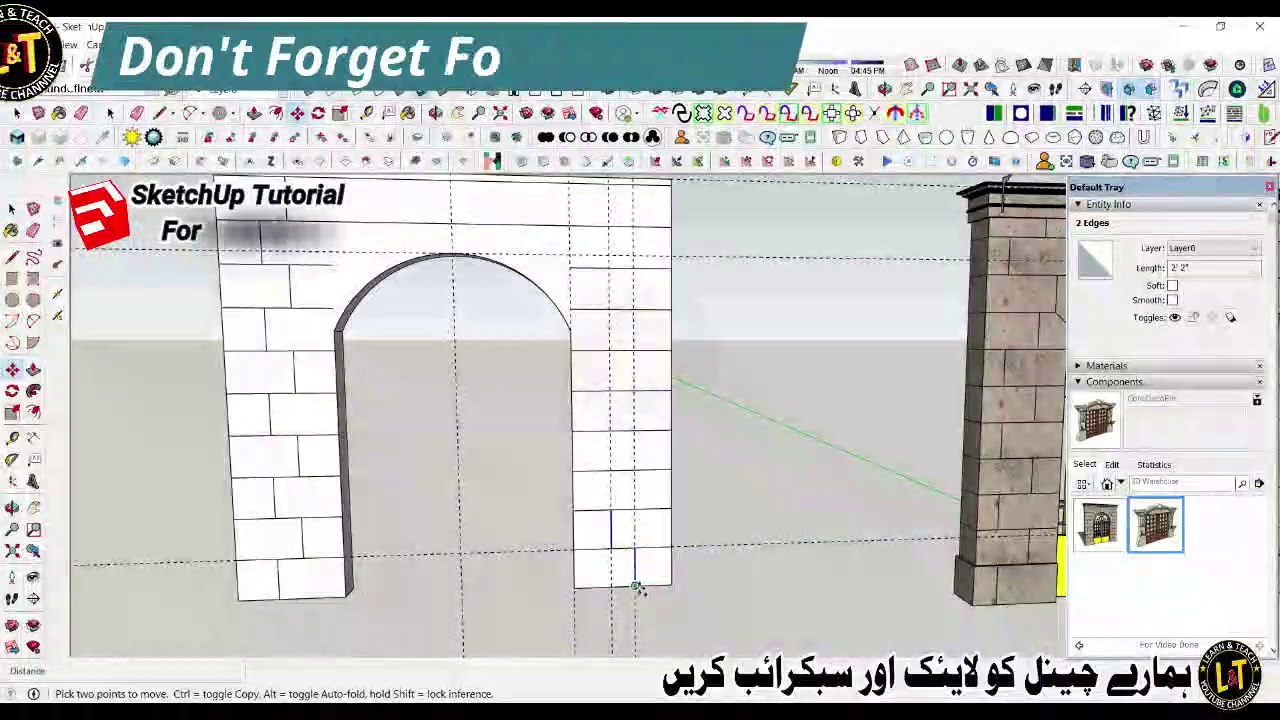
{"action": "left_click", "coordinate": [635, 587]}
{"action": "key", "text": "ctrl"}
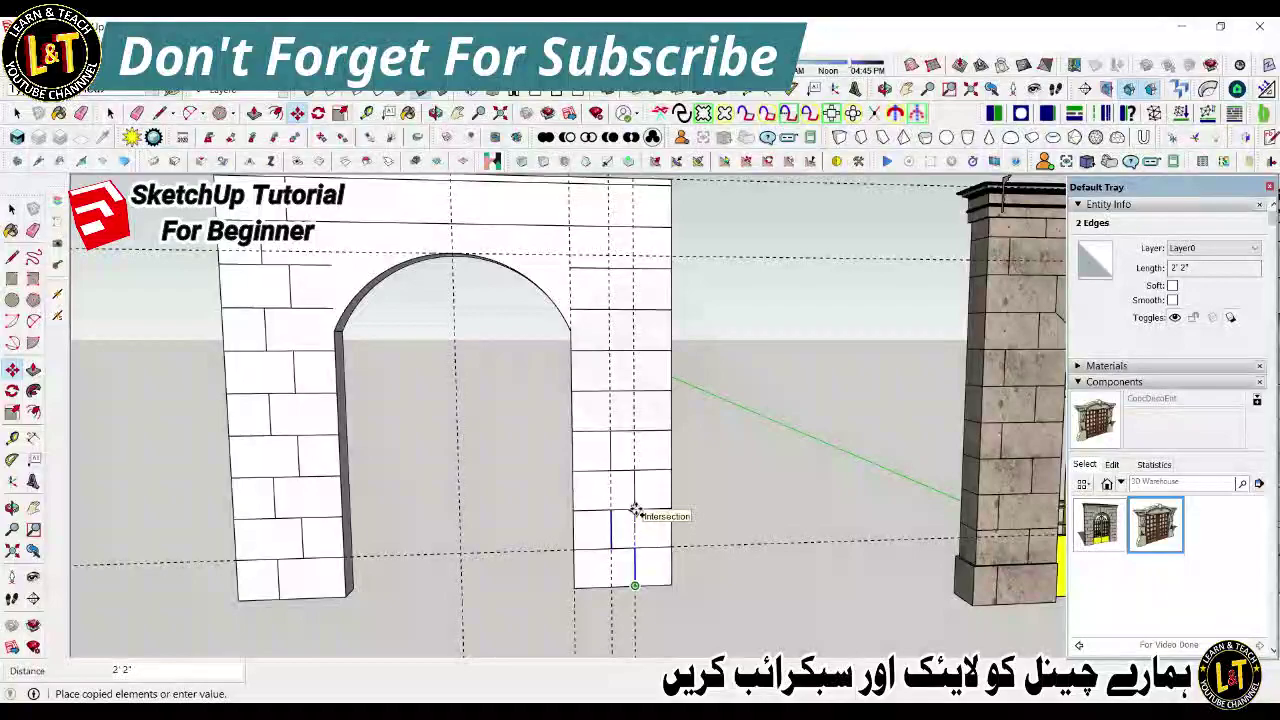
{"action": "left_click", "coordinate": [635, 510]}
{"action": "type", "text": "x"}
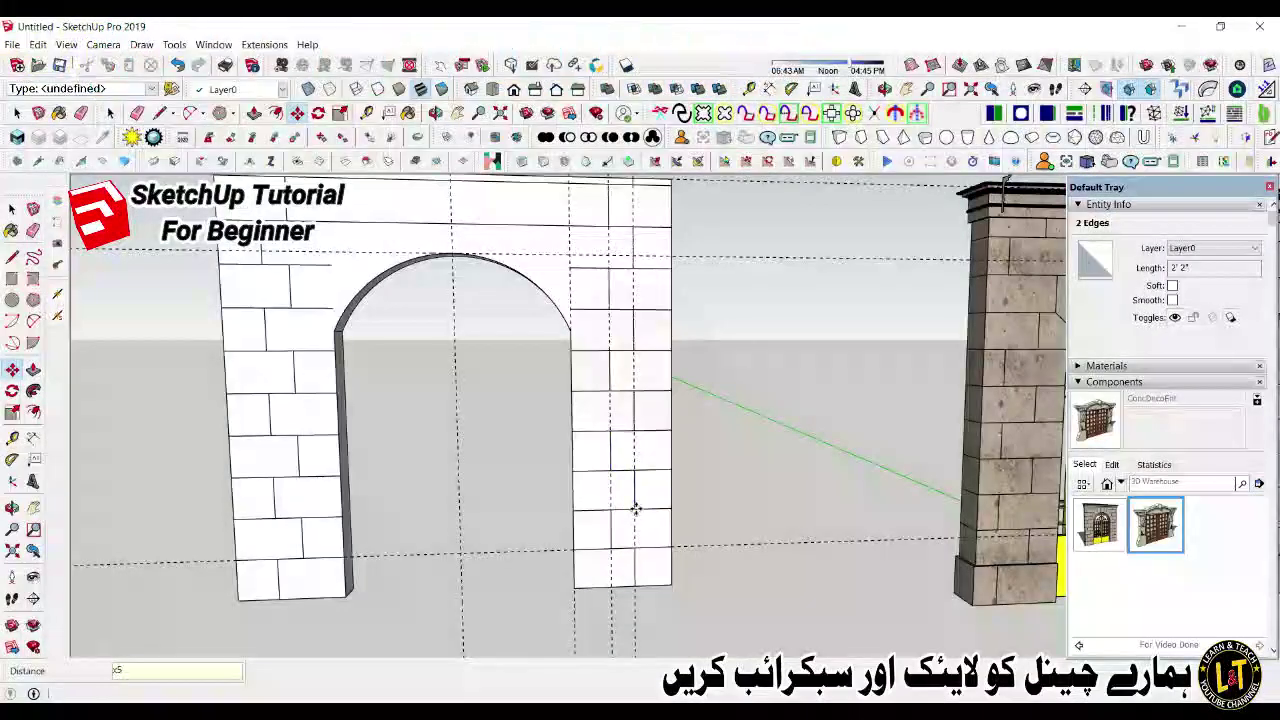
{"action": "type", "text": "5"}
{"action": "key", "text": "Return"}
{"action": "key", "text": "space"}
{"action": "scroll", "coordinate": [540, 617], "scroll_direction": "down", "scroll_amount": 3}
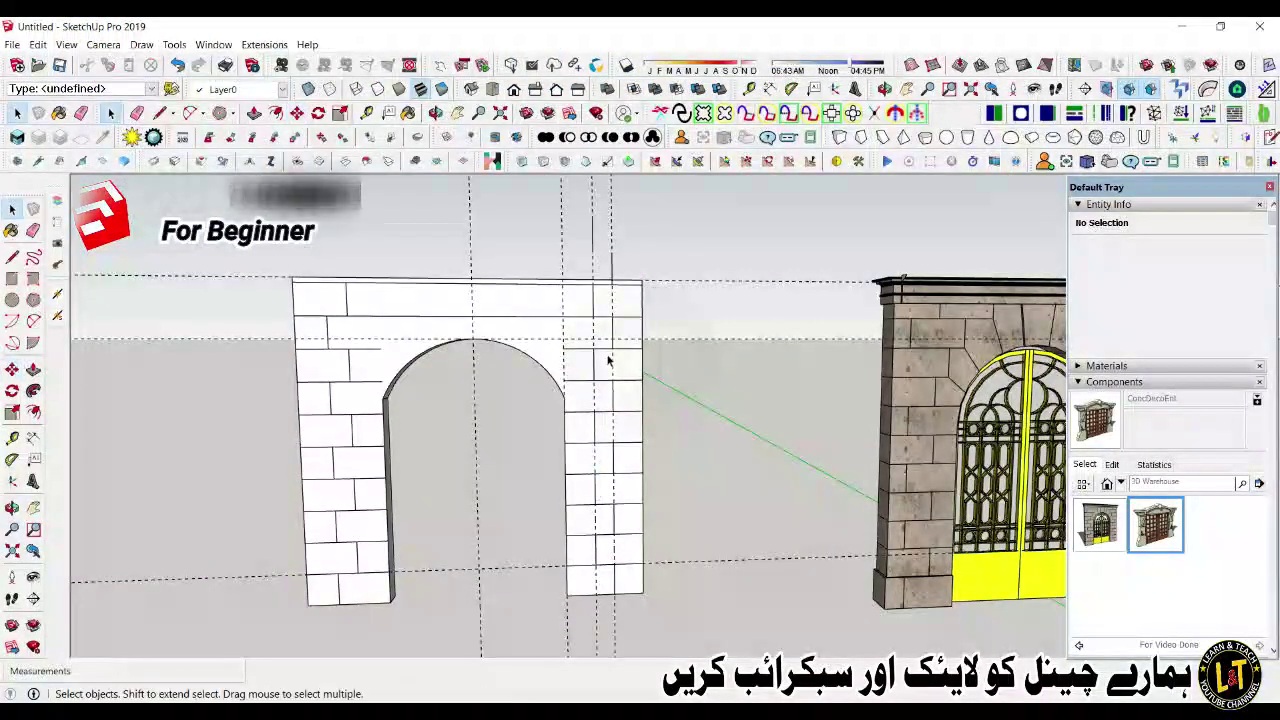
Step: Erase the vertical guides through the right pier and the opening's centre, along with the guide at the wall's top edge
{"action": "key", "text": "e"}
{"action": "left_click", "coordinate": [597, 250]}
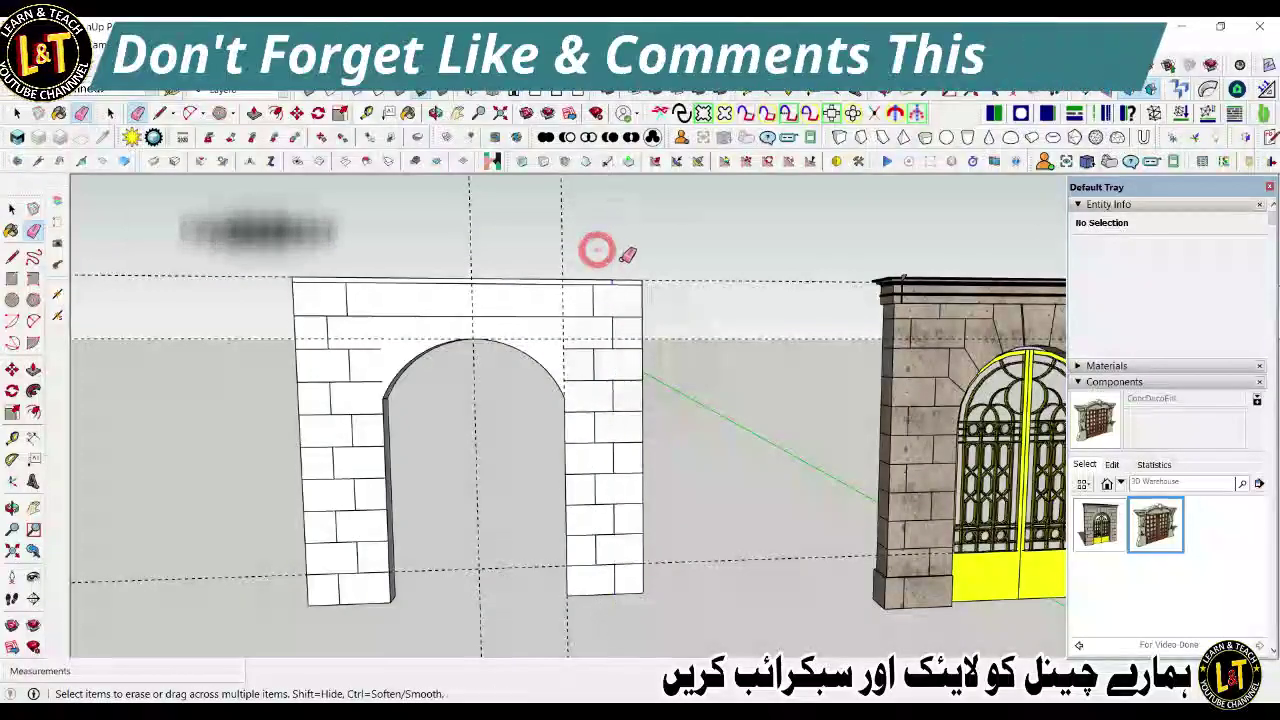
{"action": "mouse_move", "coordinate": [482, 244]}
{"action": "left_mouse_down"}
{"action": "mouse_move", "coordinate": [467, 245]}
{"action": "mouse_move", "coordinate": [588, 267]}
{"action": "left_mouse_up"}
{"action": "scroll", "coordinate": [620, 268], "scroll_direction": "up", "scroll_amount": 4}
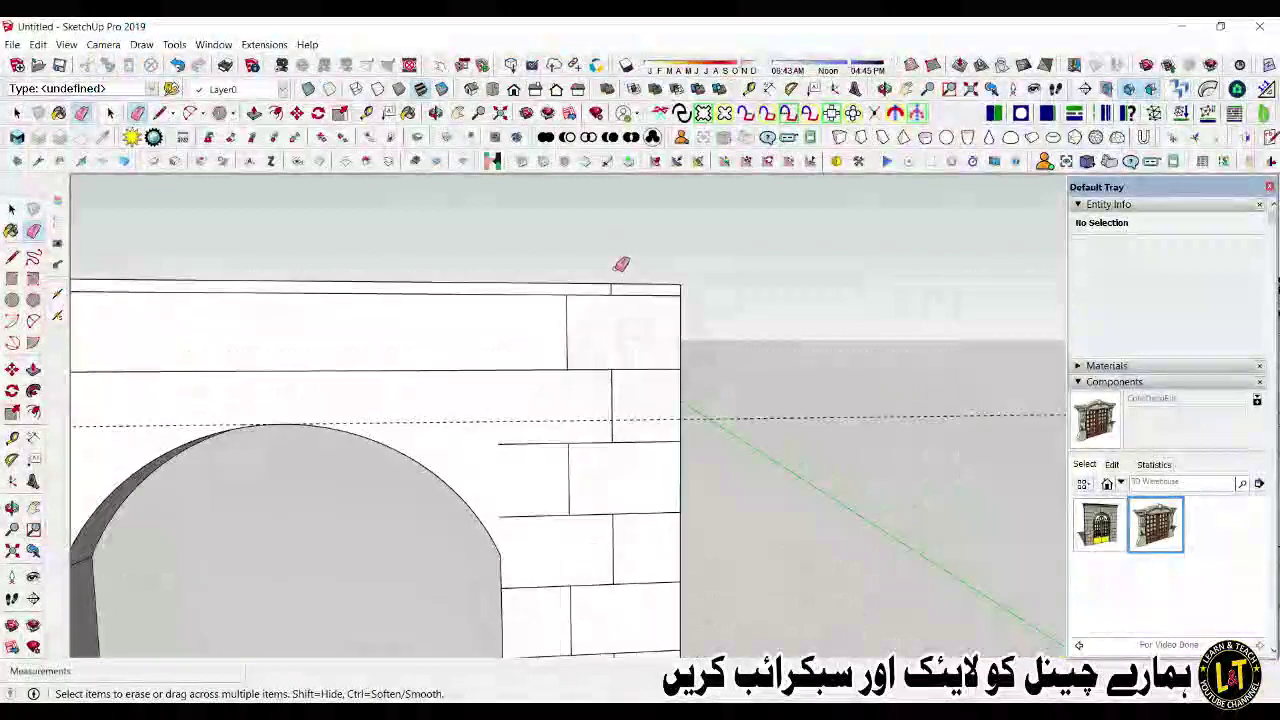
{"action": "scroll", "coordinate": [619, 291], "scroll_direction": "down", "scroll_amount": 5}
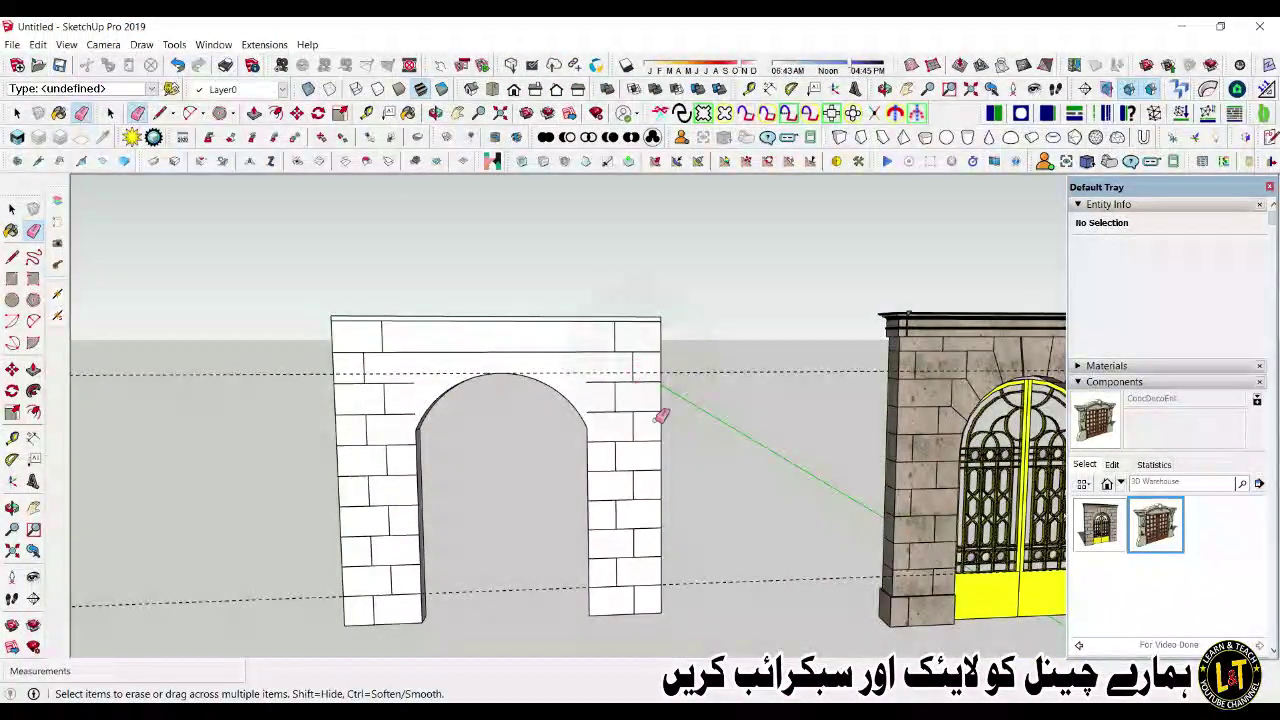
{"action": "scroll", "coordinate": [572, 378], "scroll_direction": "up", "scroll_amount": 2}
{"action": "key", "text": "space"}
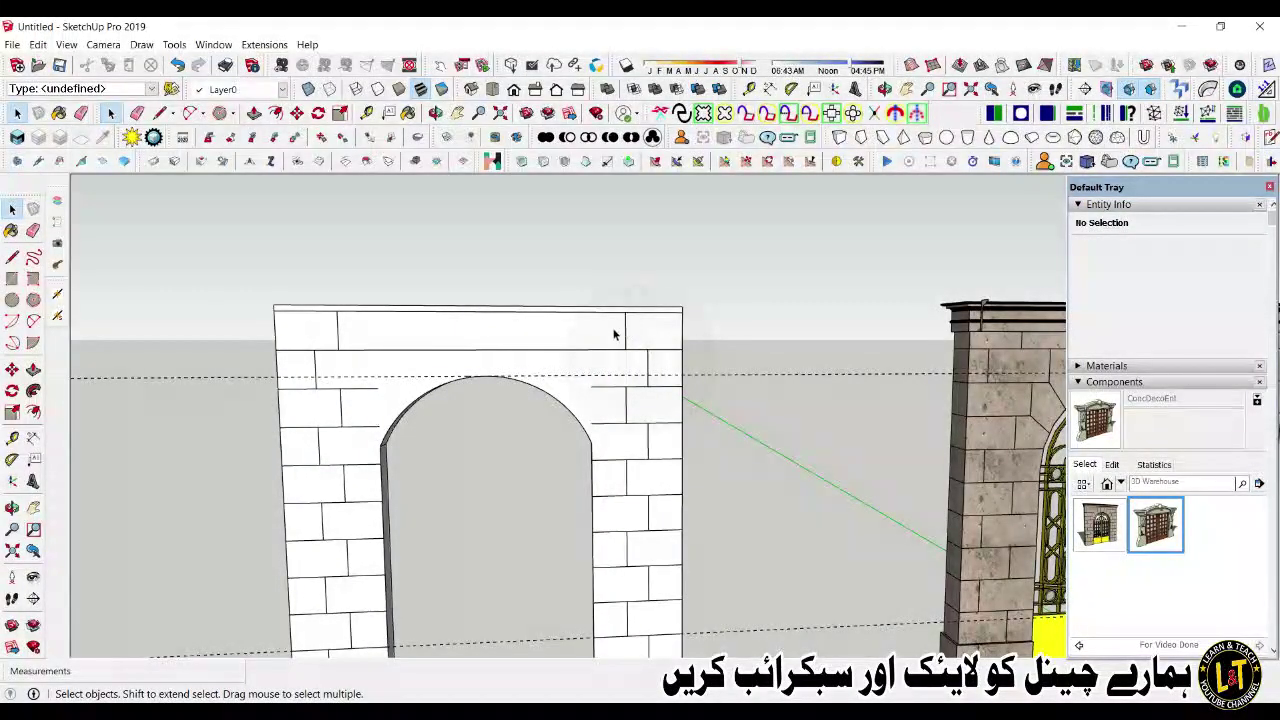
{"action": "scroll", "coordinate": [614, 335], "scroll_direction": "down", "scroll_amount": 1}
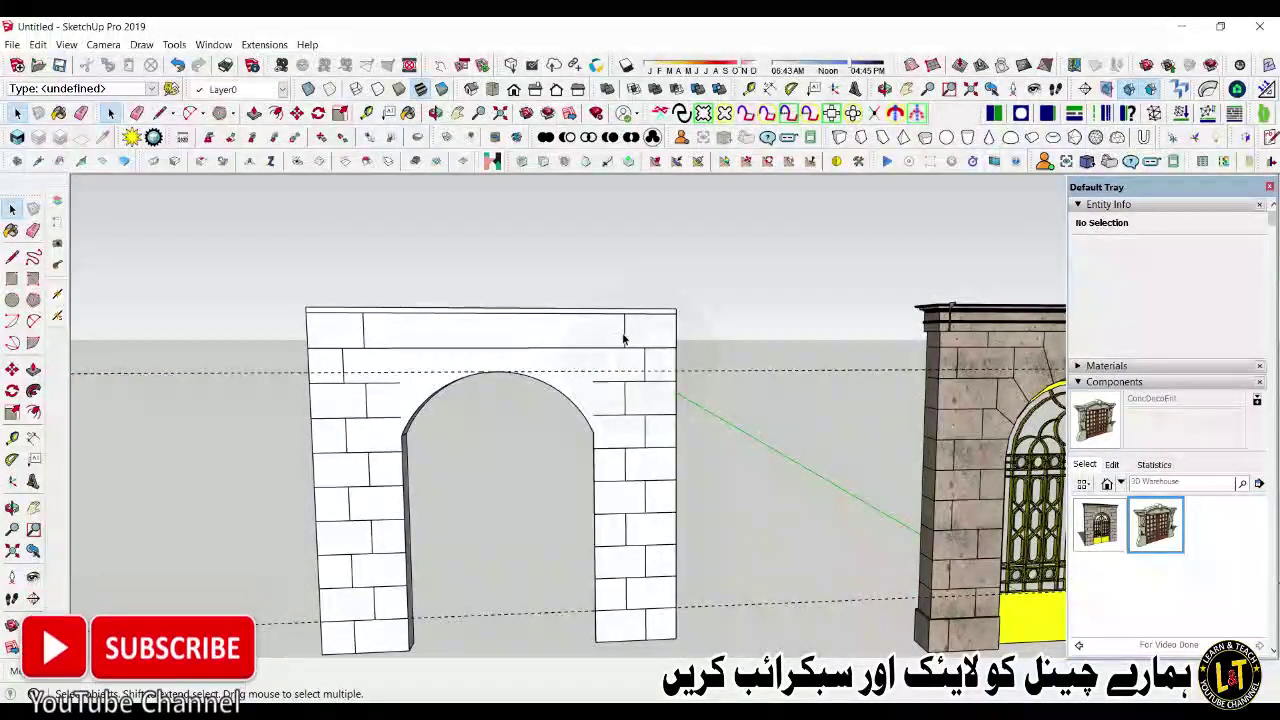
{"action": "scroll", "coordinate": [565, 357], "scroll_direction": "down", "scroll_amount": 1}
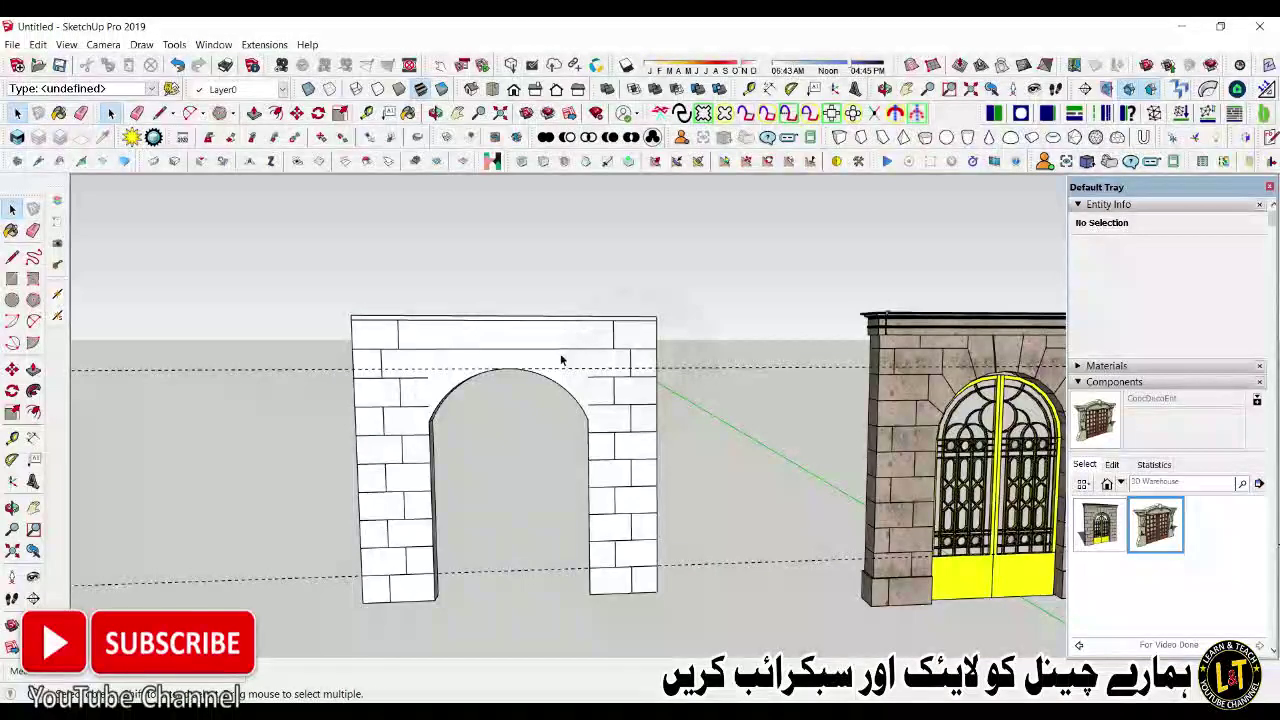
Step: Copy the top course's vertical joint line above the right pier 20" toward the left pier and repeat the copy four times
{"action": "left_click", "coordinate": [612, 338]}
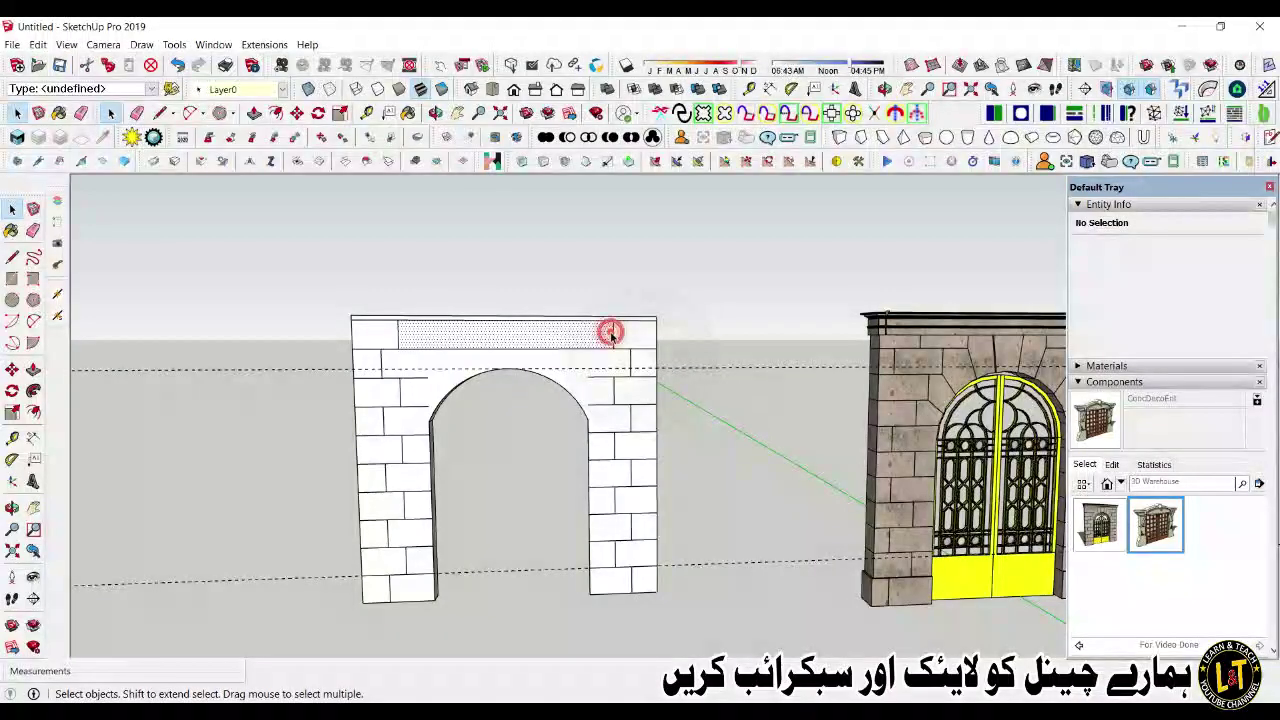
{"action": "left_click", "coordinate": [615, 340]}
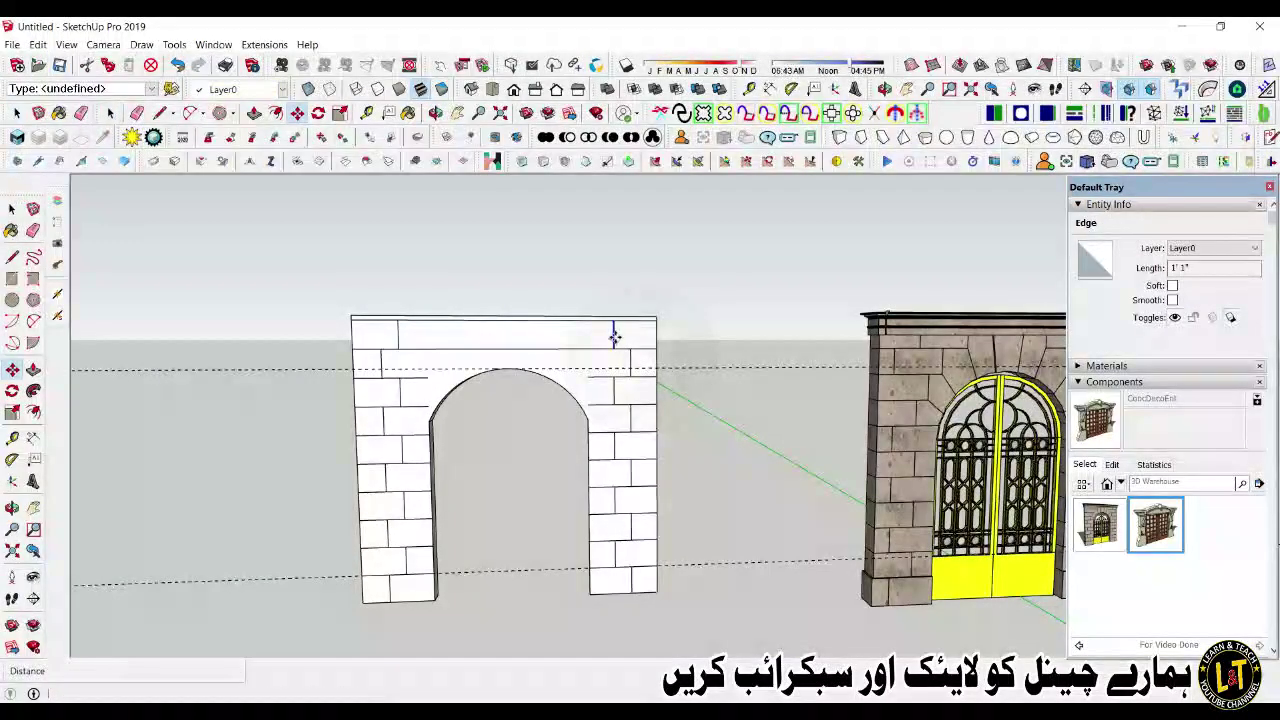
{"action": "key", "text": "ctrl"}
{"action": "left_click", "coordinate": [612, 347]}
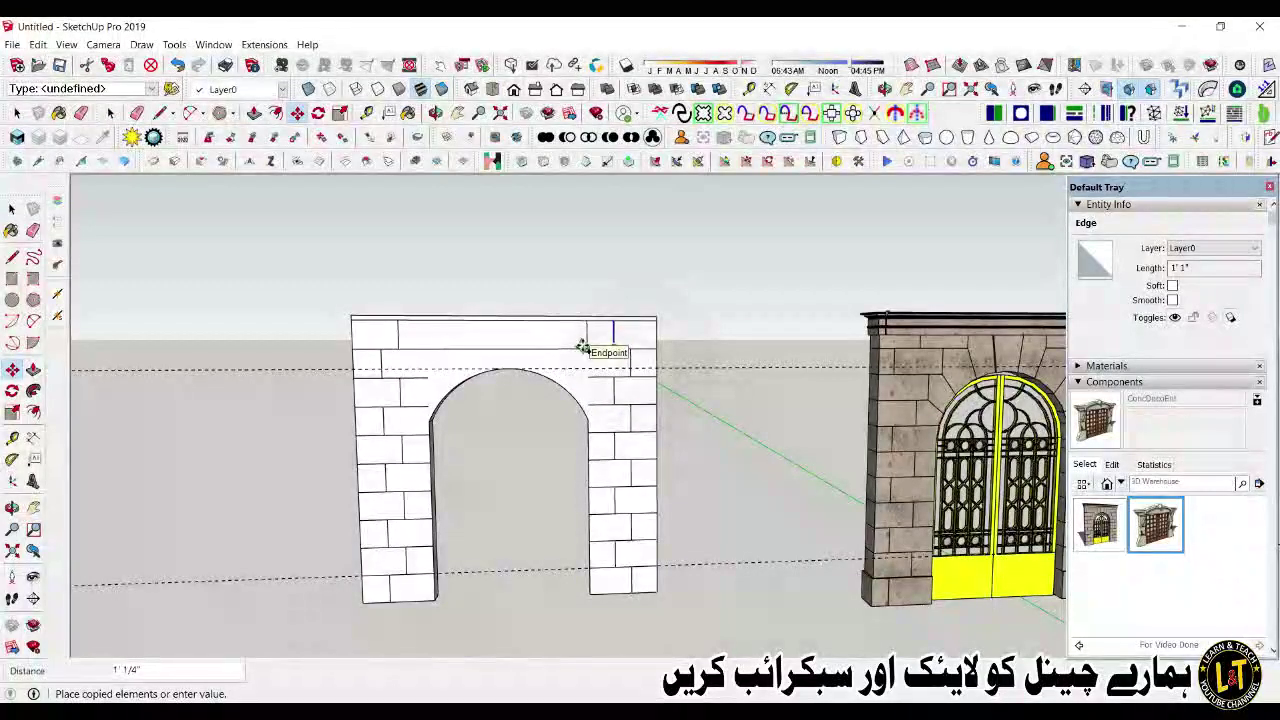
{"action": "type", "text": "20"}
{"action": "key", "text": "Return"}
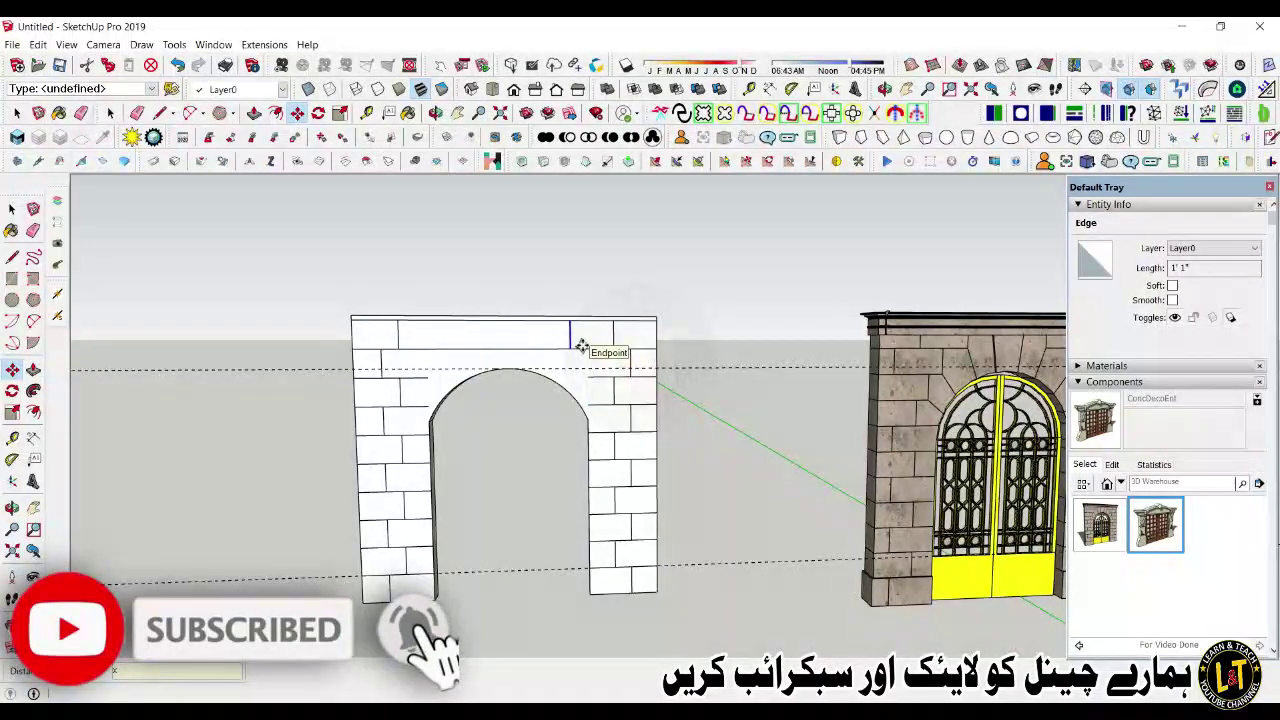
{"action": "type", "text": "x3"}
{"action": "key", "text": "Return"}
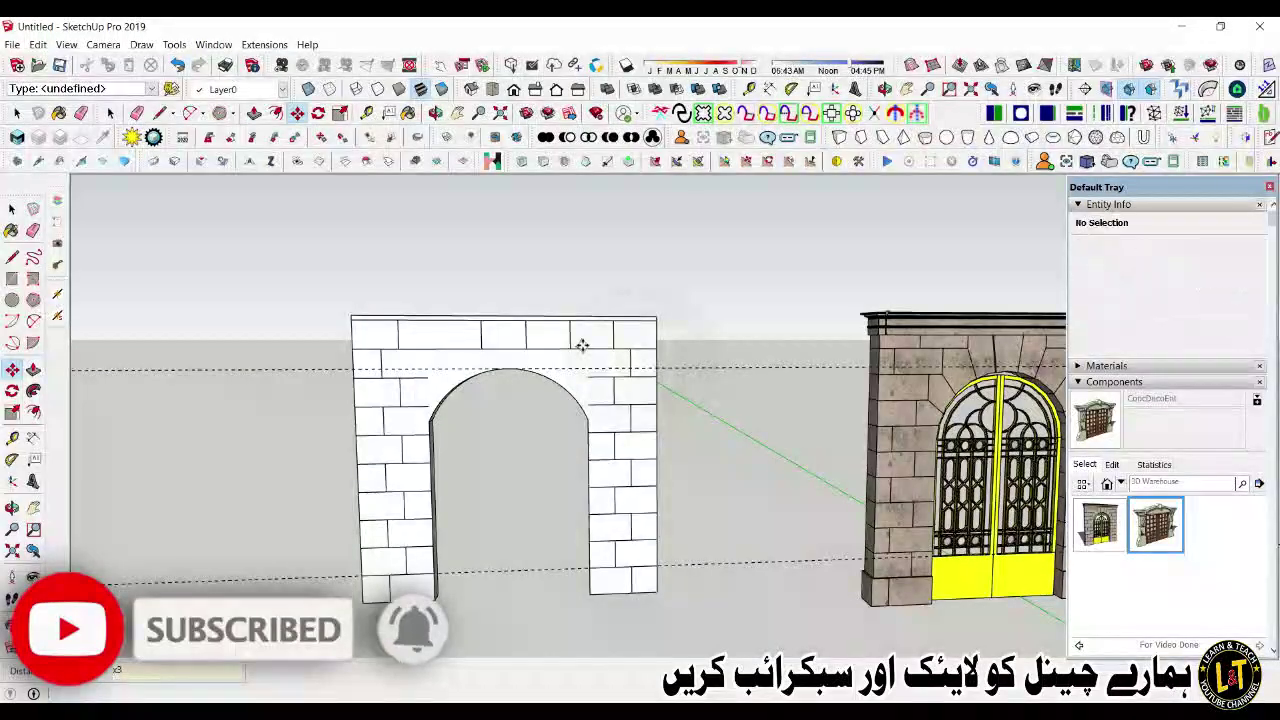
{"action": "type", "text": "x4"}
{"action": "key", "text": "Return"}
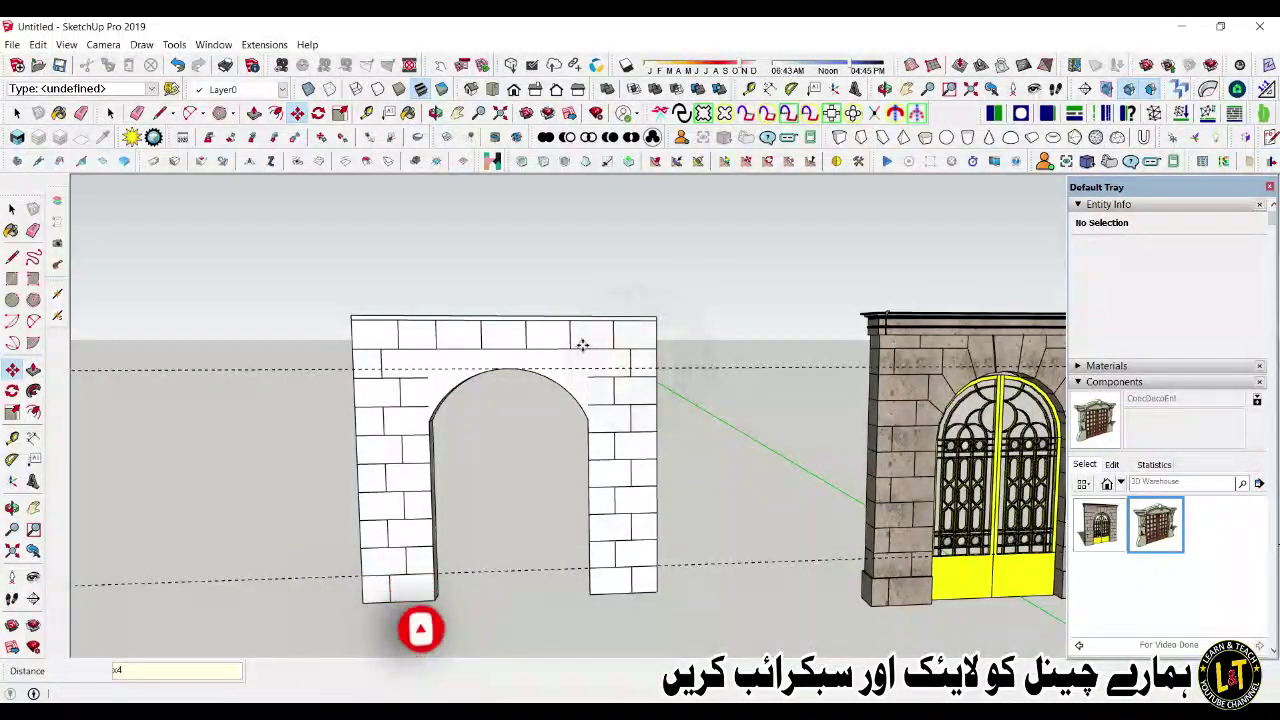
{"action": "key", "text": "space"}
{"action": "scroll", "coordinate": [374, 389], "scroll_direction": "down", "scroll_amount": 2}
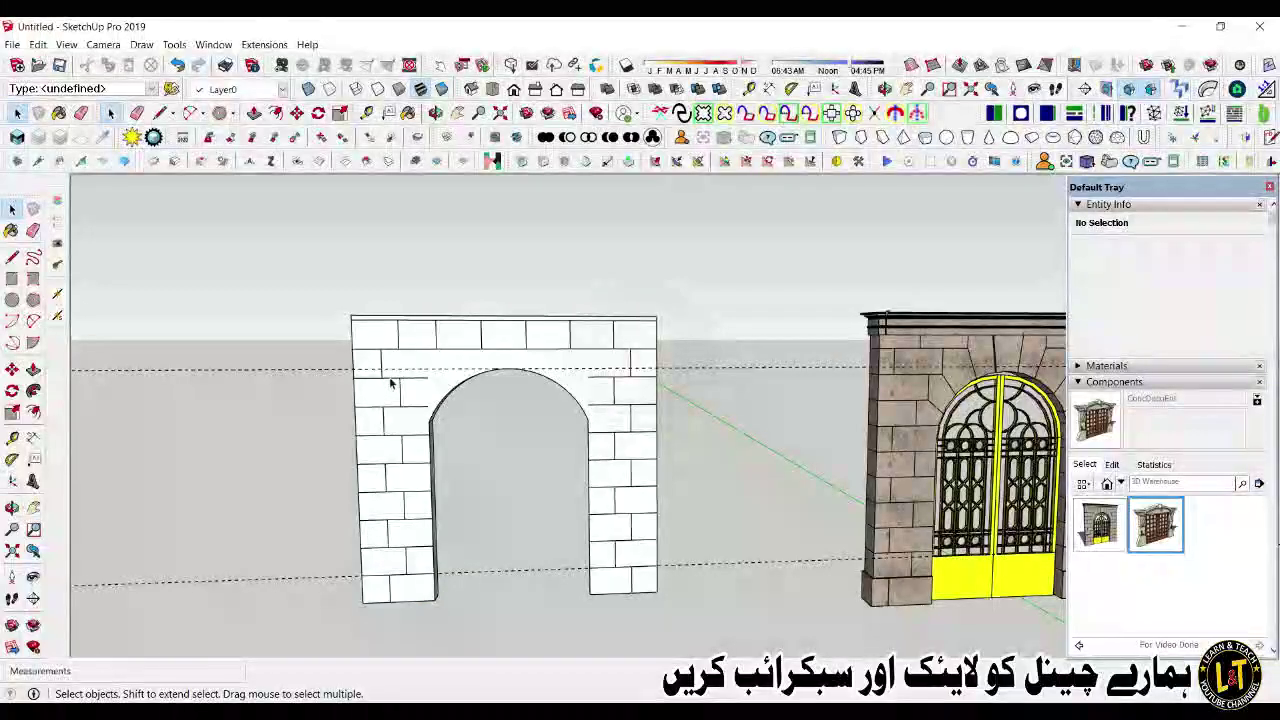
Step: Draw diagonal joint lines connecting the inner ends of the left pier's two uppermost horizontal joints to endpoints on the arch edge
{"action": "scroll", "coordinate": [370, 395], "scroll_direction": "up", "scroll_amount": 3}
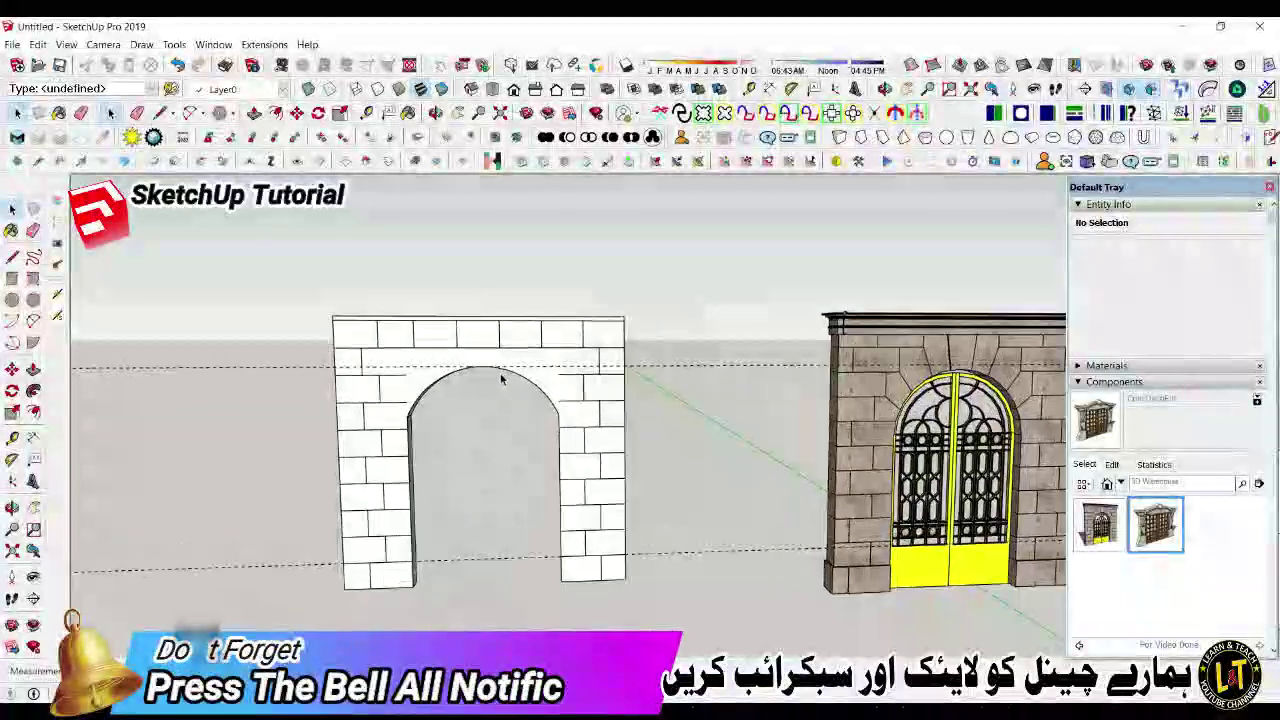
{"action": "scroll", "coordinate": [374, 399], "scroll_direction": "up", "scroll_amount": 2}
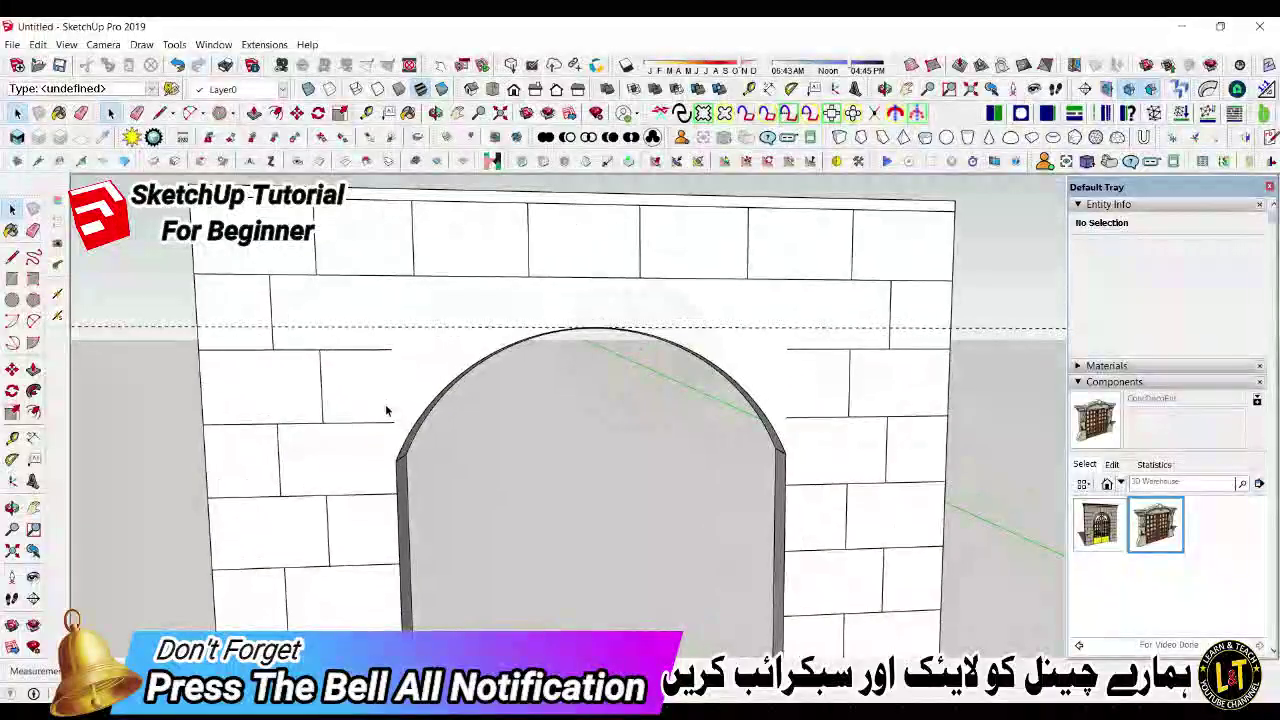
{"action": "key", "text": "l"}
{"action": "scroll", "coordinate": [391, 409], "scroll_direction": "up", "scroll_amount": 2}
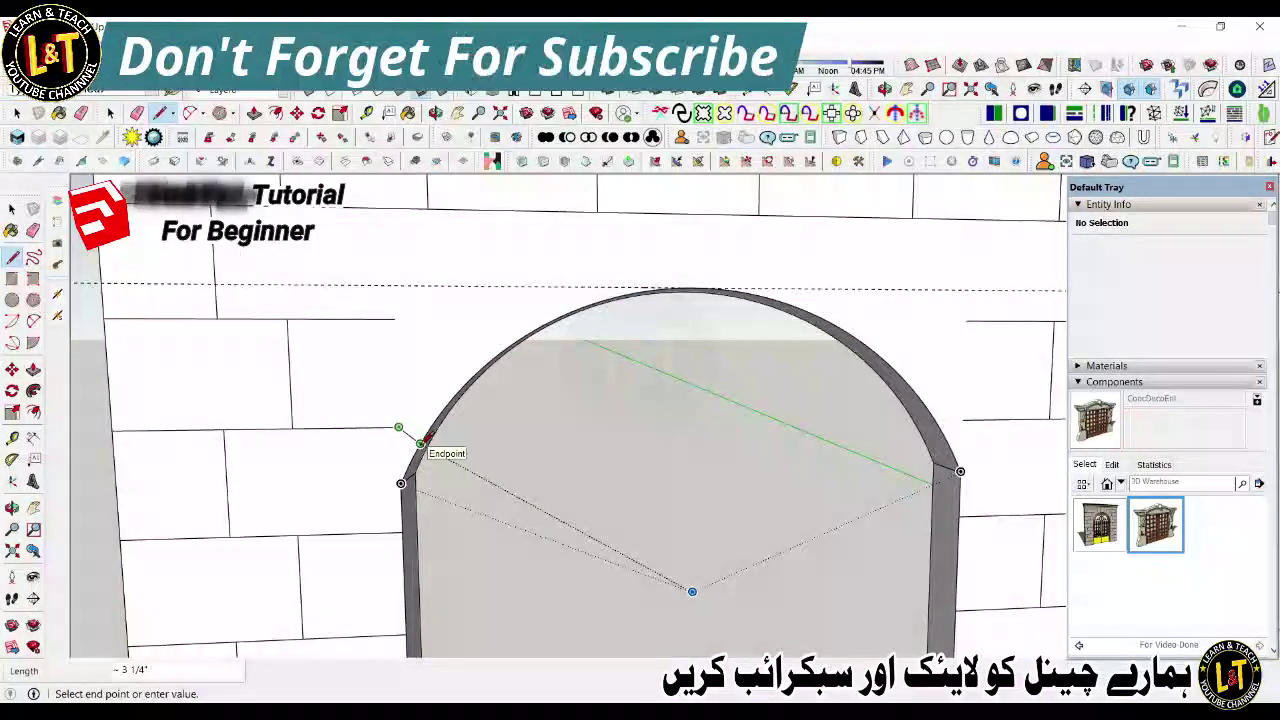
{"action": "left_click", "coordinate": [420, 442]}
{"action": "left_click", "coordinate": [394, 318]}
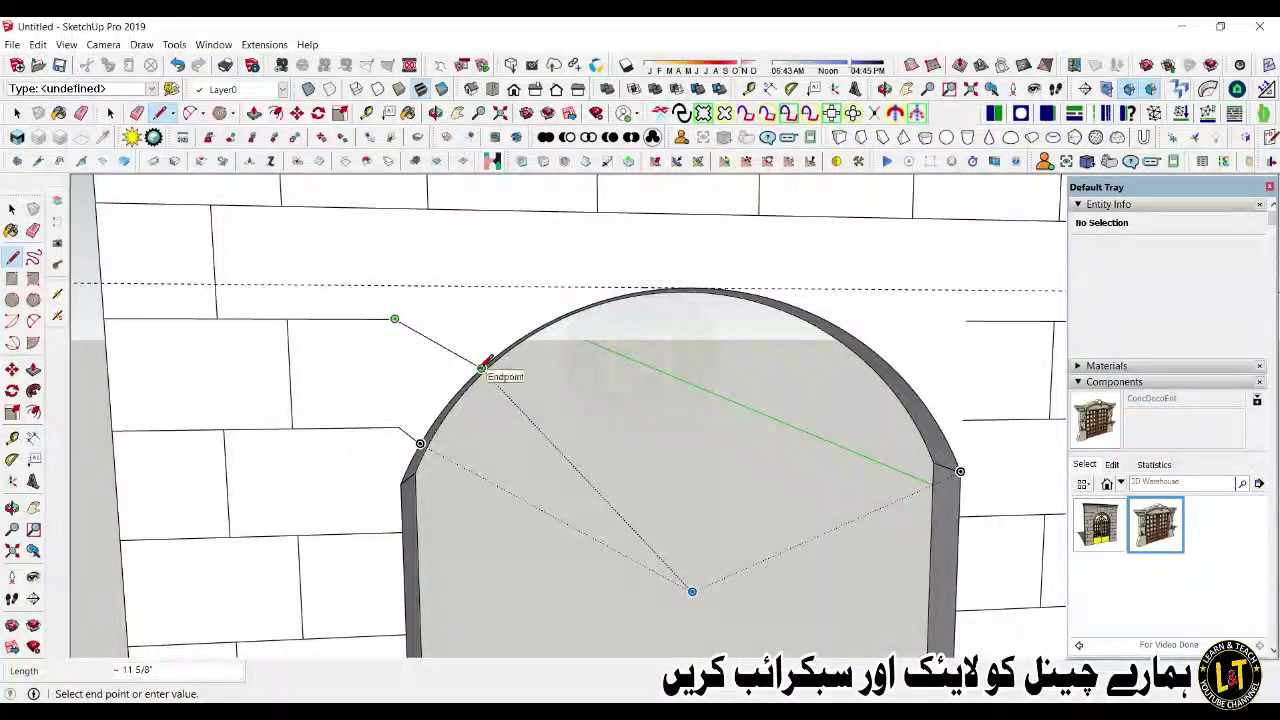
{"action": "scroll", "coordinate": [471, 378], "scroll_direction": "down", "scroll_amount": 2}
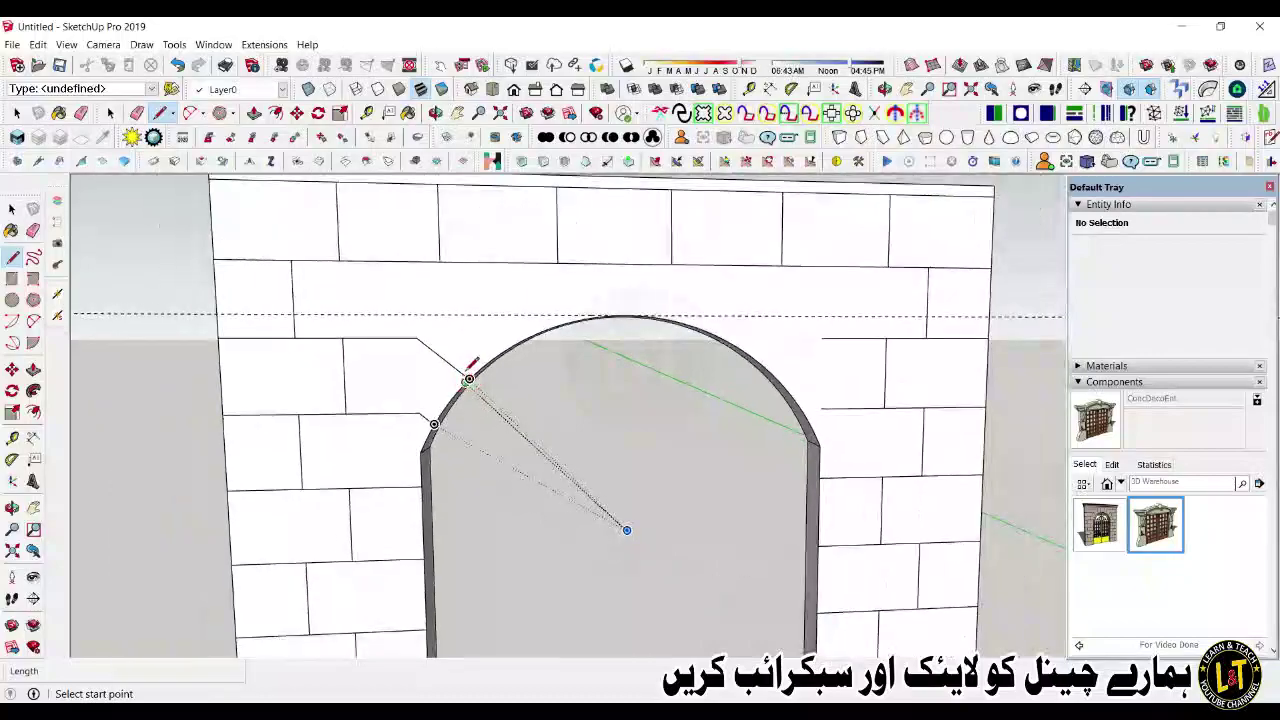
{"action": "left_click", "coordinate": [417, 337]}
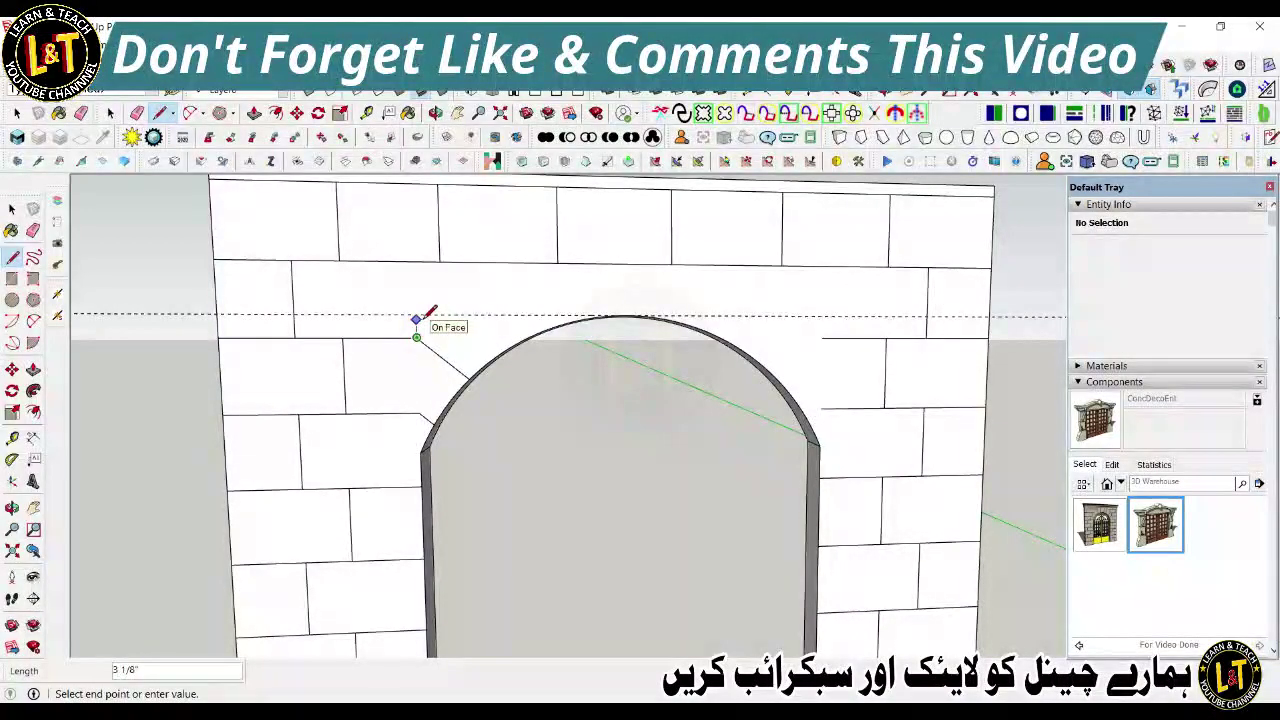
{"action": "key", "text": "Escape"}
Step: Copy the vertical joint line in the second course above the left pier 20" toward the opening
{"action": "key", "text": "space"}
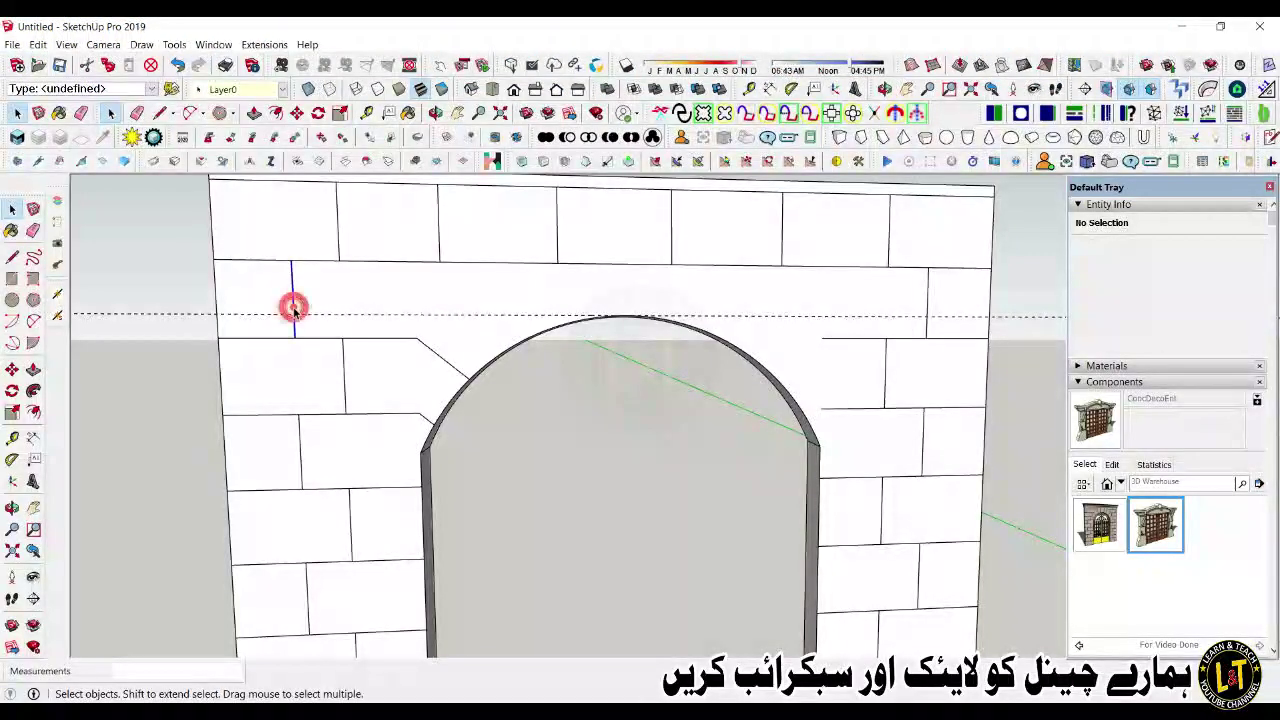
{"action": "left_click", "coordinate": [293, 308]}
{"action": "key", "text": "m"}
{"action": "key", "text": "ctrl"}
{"action": "left_click", "coordinate": [293, 303]}
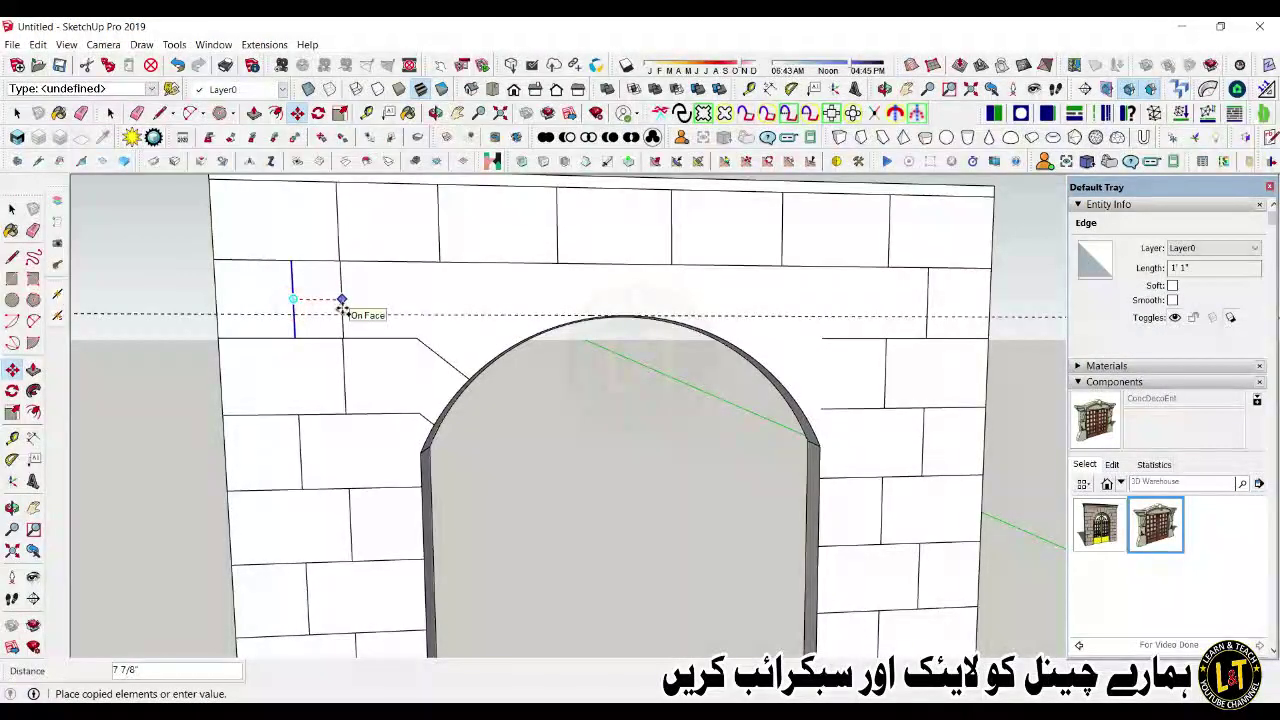
{"action": "key", "text": "Return"}
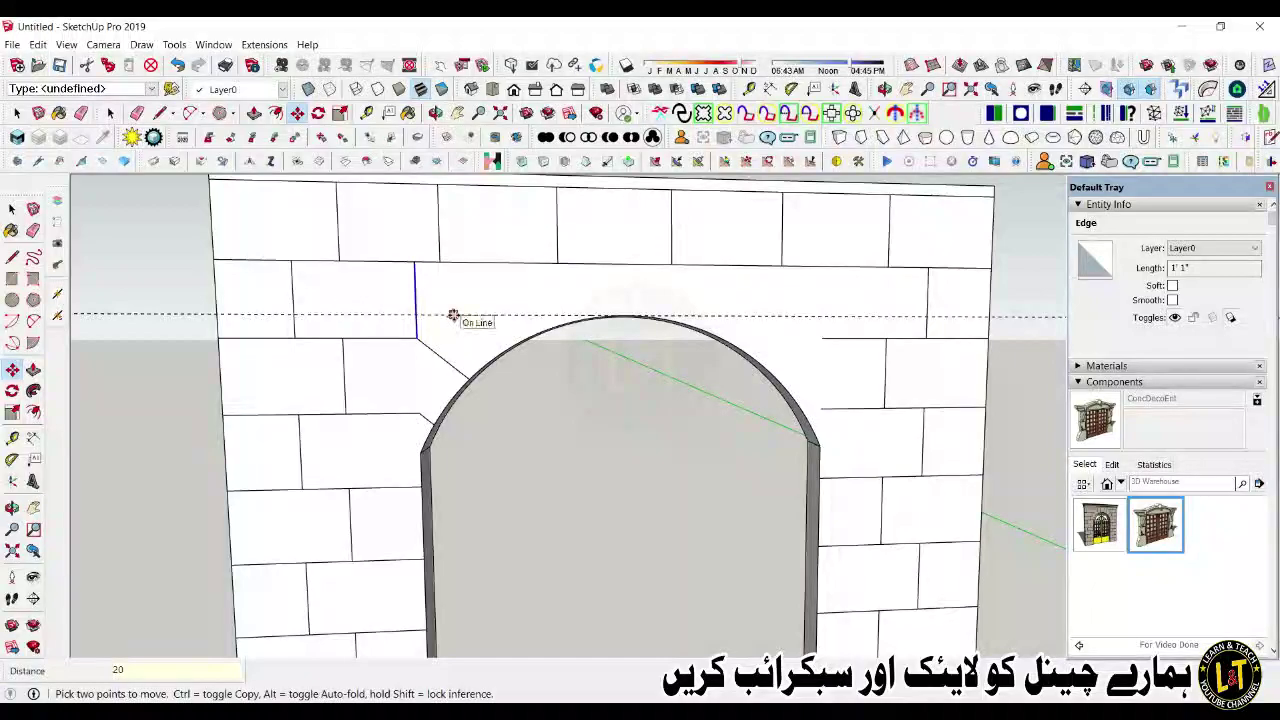
Step: Draw diagonal joint lines from the top-course joints and the right pier's horizontal joints to the arch, plus a vertical joint above the crown
{"action": "key", "text": "l"}
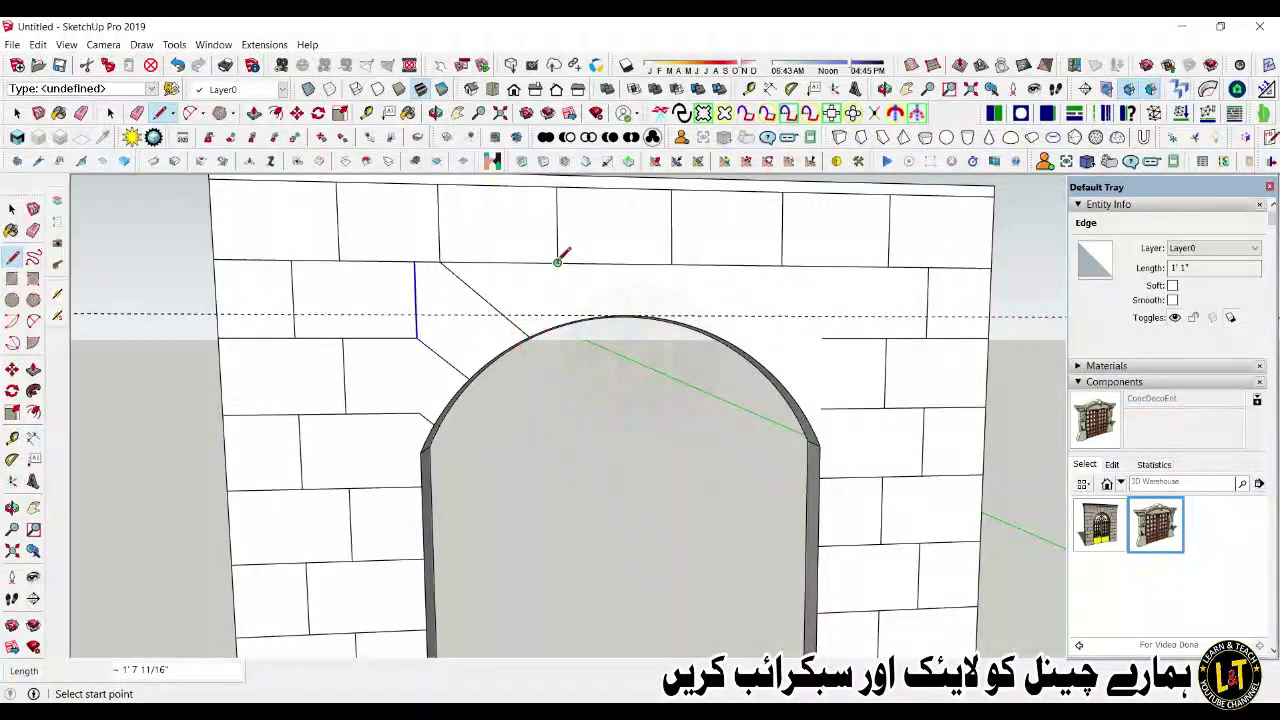
{"action": "left_click", "coordinate": [727, 264]}
{"action": "left_click", "coordinate": [728, 343]}
{"action": "left_click", "coordinate": [822, 339]}
{"action": "left_click", "coordinate": [776, 378]}
{"action": "left_click", "coordinate": [820, 408]}
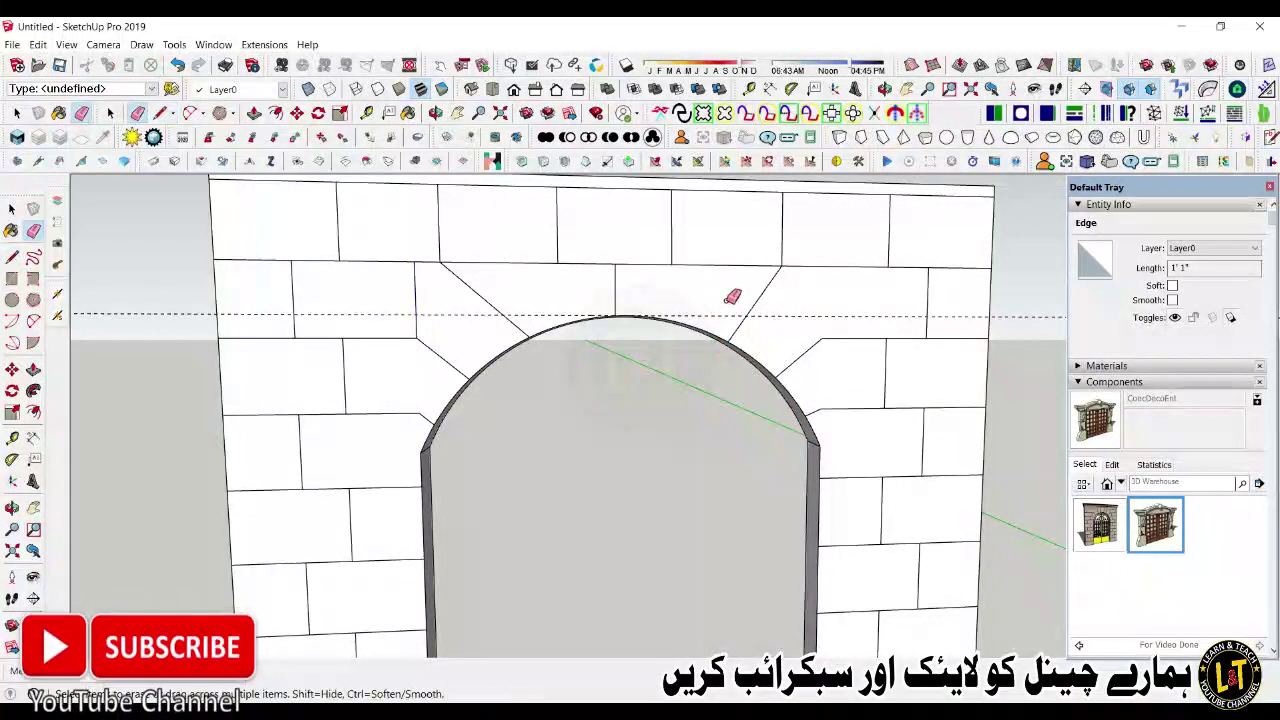
Step: Try vertical joint lines in the second course from the points where the two upper diagonal joints meet the arch
{"action": "key", "text": "l"}
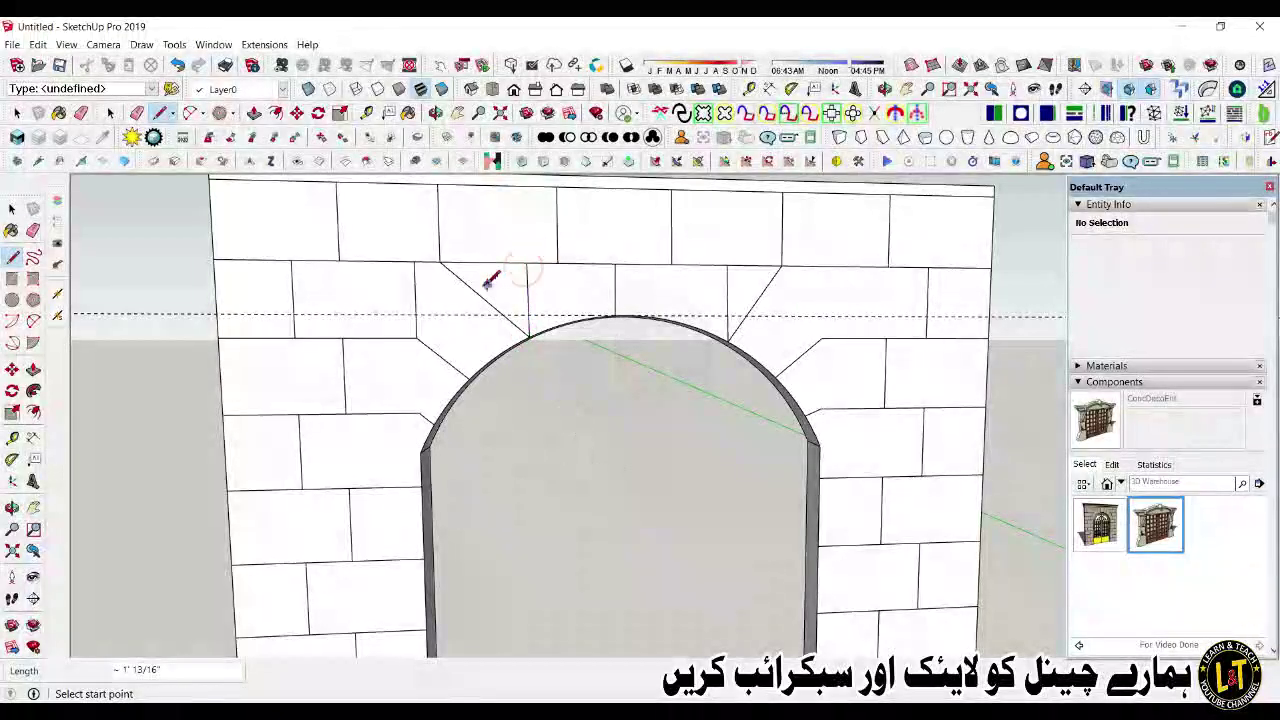
{"action": "scroll", "coordinate": [487, 285], "scroll_direction": "down", "scroll_amount": 2}
{"action": "middle_click_drag", "start_coordinate": [650, 325], "coordinate": [674, 338]}
{"action": "scroll", "coordinate": [666, 314], "scroll_direction": "up", "scroll_amount": 3}
{"action": "scroll", "coordinate": [666, 311], "scroll_direction": "down", "scroll_amount": 2}
Step: Copy the vertical joint line in the second course above the right pier toward the opening, meeting the diagonal joint's outer end
{"action": "key", "text": "space"}
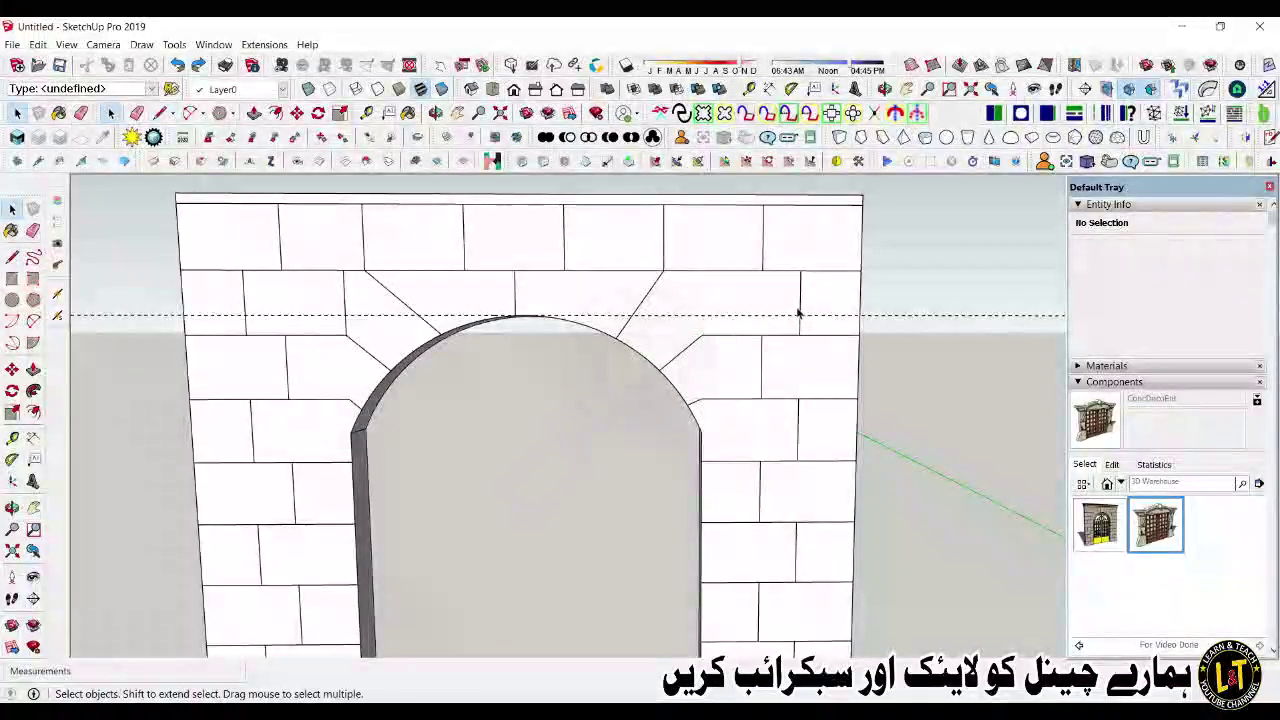
{"action": "left_click", "coordinate": [800, 300]}
{"action": "scroll", "coordinate": [480, 334], "scroll_direction": "down", "scroll_amount": 2}
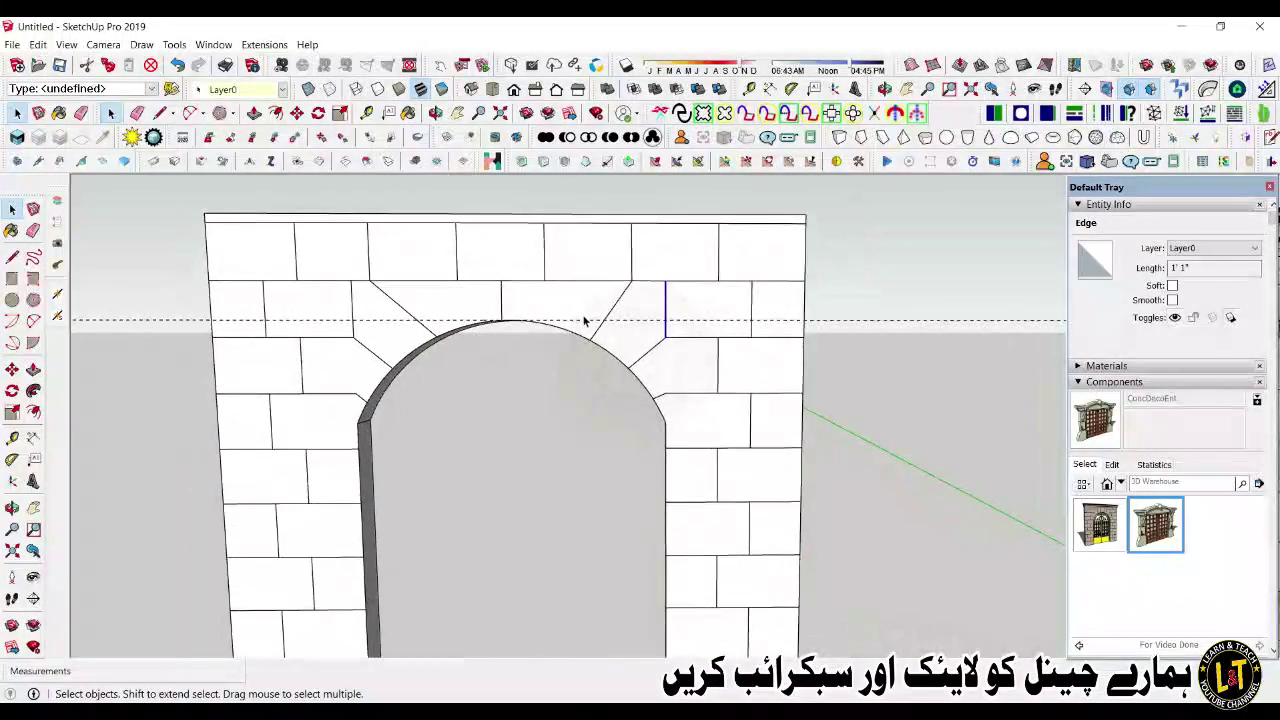
Step: Erase the upper diagonal joint on the arch's right side and redraw it to an arch endpoint nearer the crown
{"action": "key", "text": "e"}
{"action": "left_click", "coordinate": [614, 306]}
{"action": "key", "text": "l"}
{"action": "left_click", "coordinate": [631, 280]}
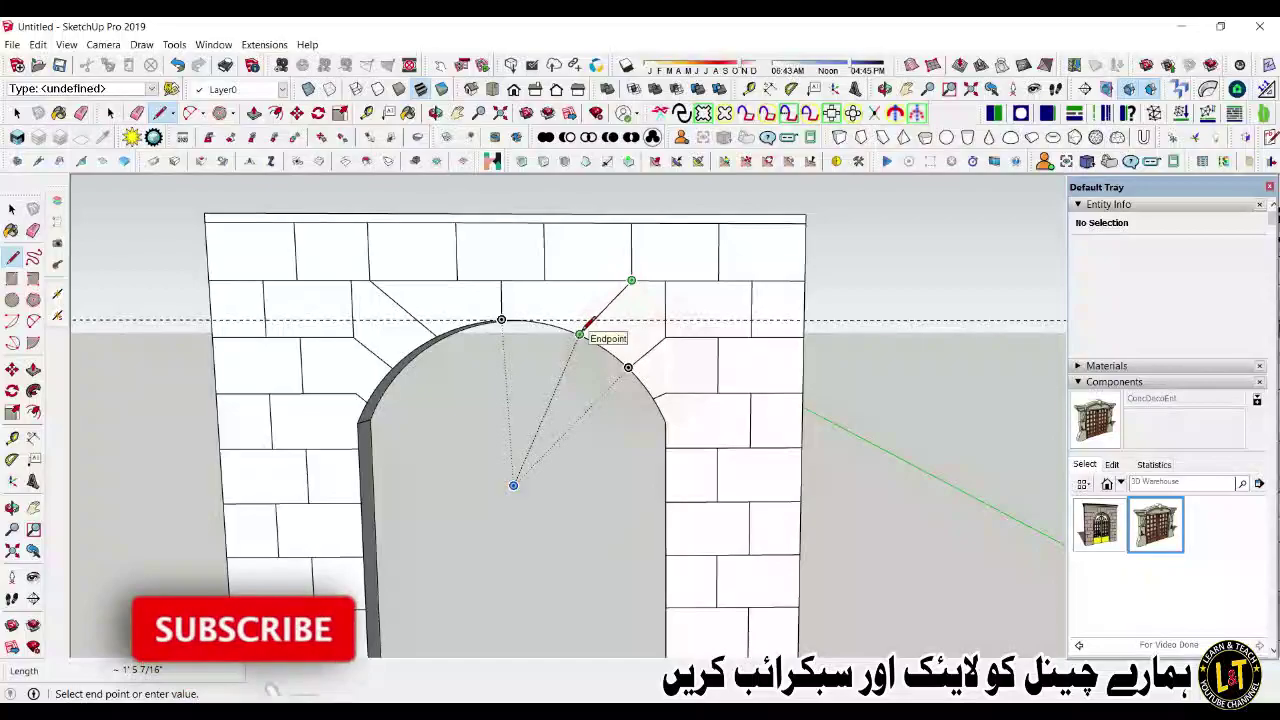
{"action": "left_click", "coordinate": [580, 334]}
{"action": "key", "text": "space"}
{"action": "scroll", "coordinate": [505, 365], "scroll_direction": "down", "scroll_amount": 4}
{"action": "middle_click_drag", "start_coordinate": [672, 406], "coordinate": [607, 440]}
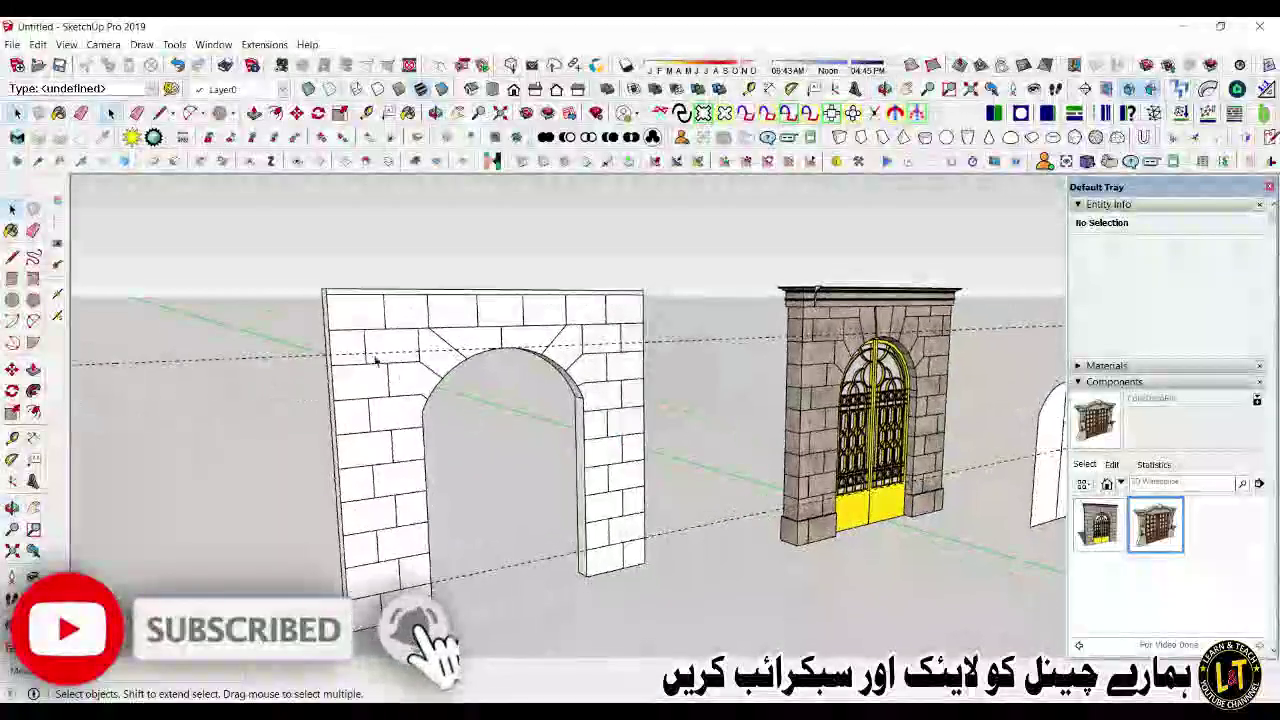
{"action": "middle_click_drag", "start_coordinate": [376, 360], "coordinate": [354, 363]}
{"action": "scroll", "coordinate": [346, 365], "scroll_direction": "up", "scroll_amount": 3}
{"action": "left_click", "coordinate": [310, 337]}
{"action": "scroll", "coordinate": [309, 337], "scroll_direction": "down", "scroll_amount": 2}
{"action": "left_click", "coordinate": [690, 428]}
{"action": "middle_click_drag", "start_coordinate": [690, 428], "coordinate": [625, 448]}
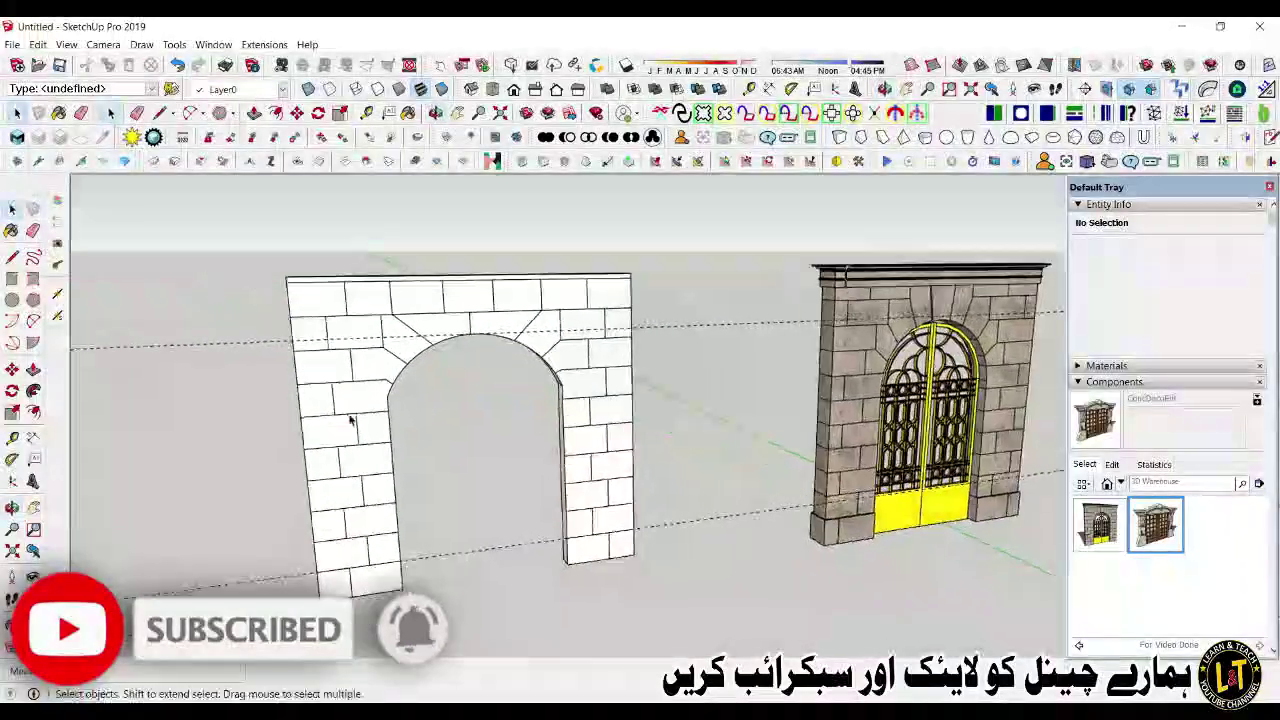
{"action": "scroll", "coordinate": [355, 424], "scroll_direction": "up", "scroll_amount": 1}
{"action": "left_click_drag", "start_coordinate": [289, 263], "coordinate": [449, 323]}
{"action": "middle_click_drag", "start_coordinate": [449, 323], "coordinate": [323, 303]}
{"action": "left_click_drag", "start_coordinate": [318, 322], "coordinate": [432, 600]}
{"action": "left_click", "coordinate": [432, 590]}
Step: Select the horizontal and vertical joint lines of the left pier, from the bottom course up to the arch springing
{"action": "scroll", "coordinate": [384, 535], "scroll_direction": "up", "scroll_amount": 2}
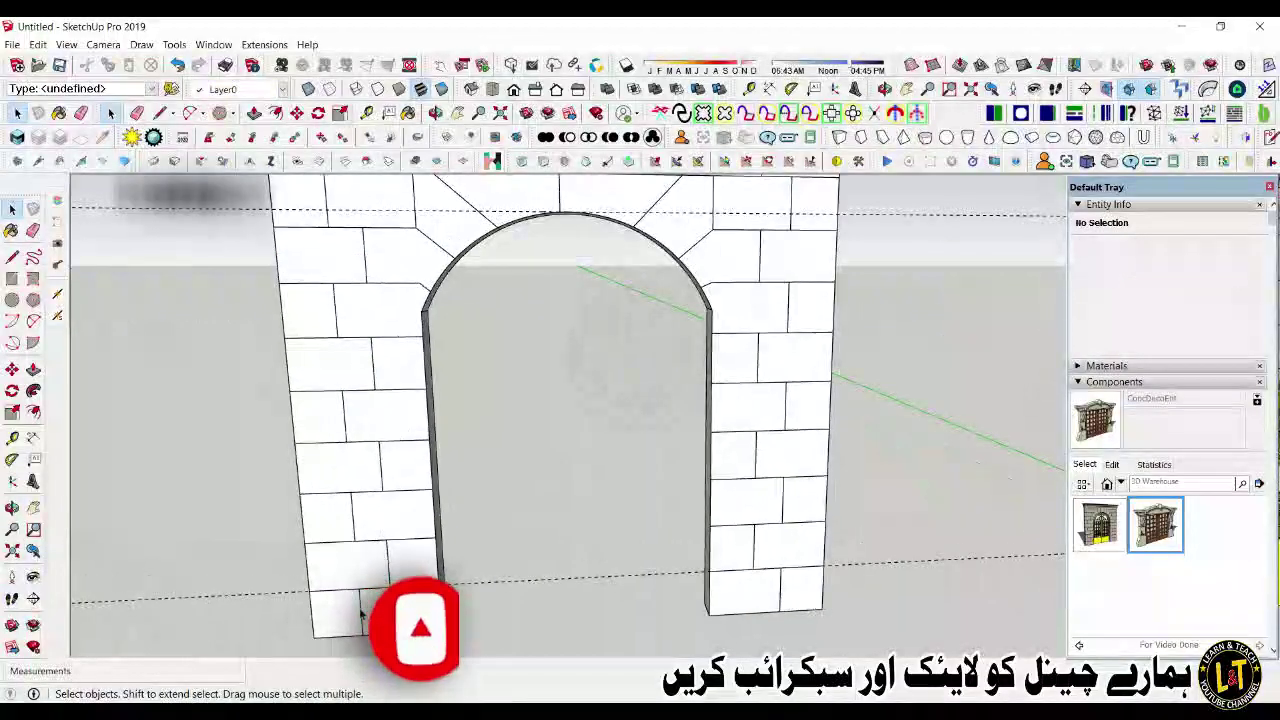
{"action": "left_click", "coordinate": [361, 612]}
{"action": "left_click", "coordinate": [374, 589], "text": "ctrl"}
{"action": "left_click", "coordinate": [389, 570], "text": "ctrl"}
{"action": "left_click", "coordinate": [405, 540], "text": "ctrl"}
{"action": "left_click", "coordinate": [375, 541], "text": "ctrl"}
{"action": "left_click", "coordinate": [340, 542], "text": "ctrl"}
{"action": "left_click", "coordinate": [353, 518], "text": "ctrl"}
{"action": "left_click", "coordinate": [369, 492], "text": "ctrl"}
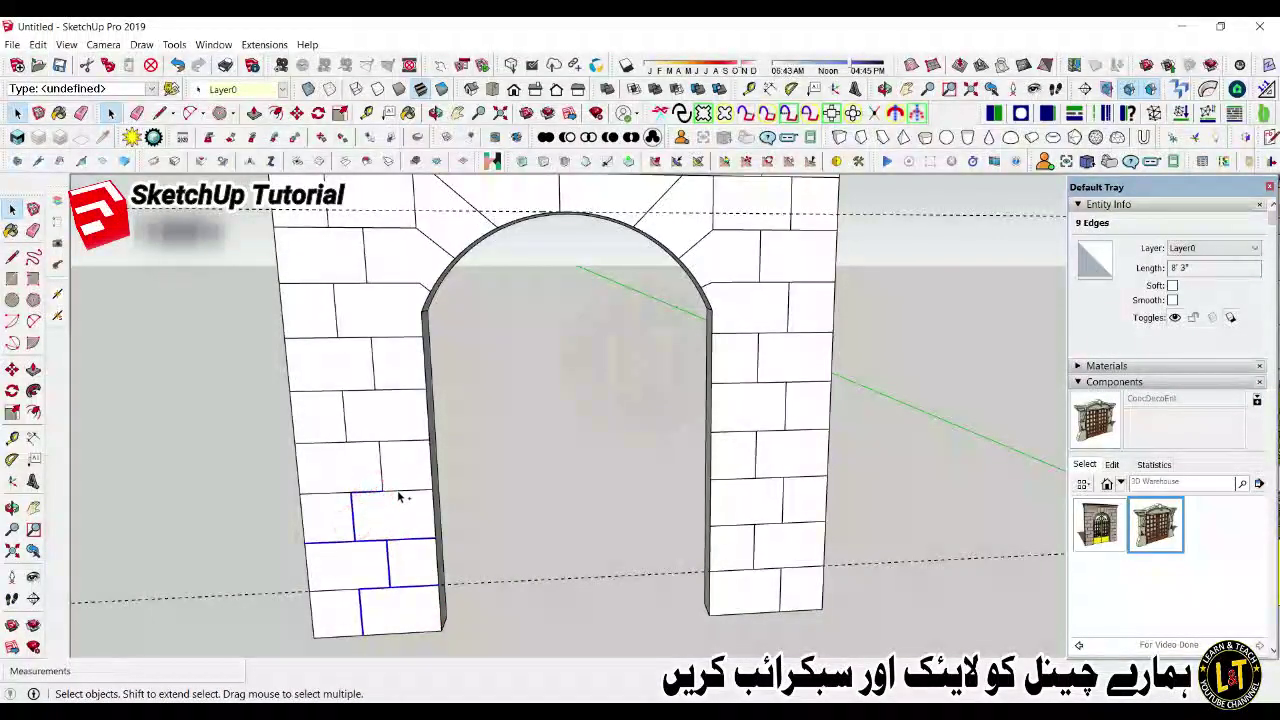
{"action": "left_click", "coordinate": [398, 491], "text": "ctrl"}
{"action": "left_click", "coordinate": [328, 493], "text": "ctrl"}
{"action": "left_click", "coordinate": [380, 467], "text": "ctrl"}
{"action": "left_click", "coordinate": [360, 442], "text": "ctrl"}
{"action": "left_click", "coordinate": [398, 441], "text": "ctrl"}
{"action": "left_click", "coordinate": [330, 442], "text": "ctrl"}
{"action": "left_click", "coordinate": [344, 418], "text": "ctrl"}
{"action": "left_click", "coordinate": [356, 390], "text": "ctrl"}
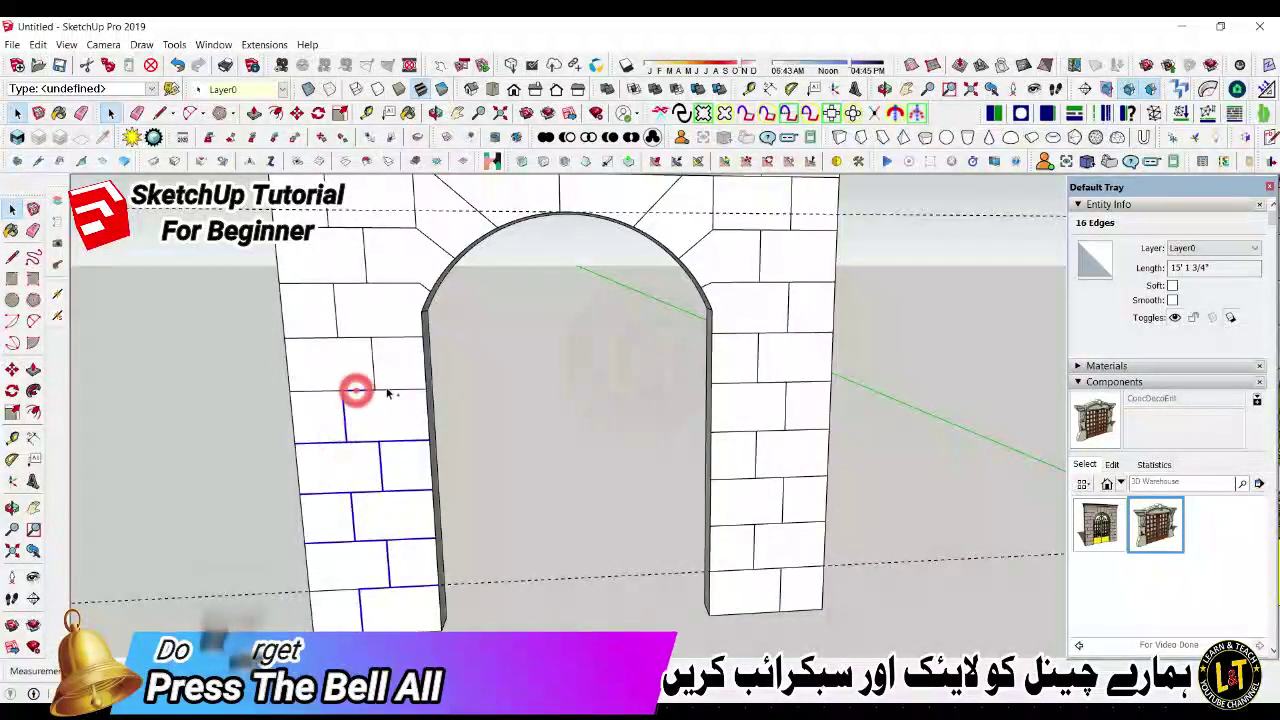
{"action": "left_click", "coordinate": [382, 388], "text": "ctrl"}
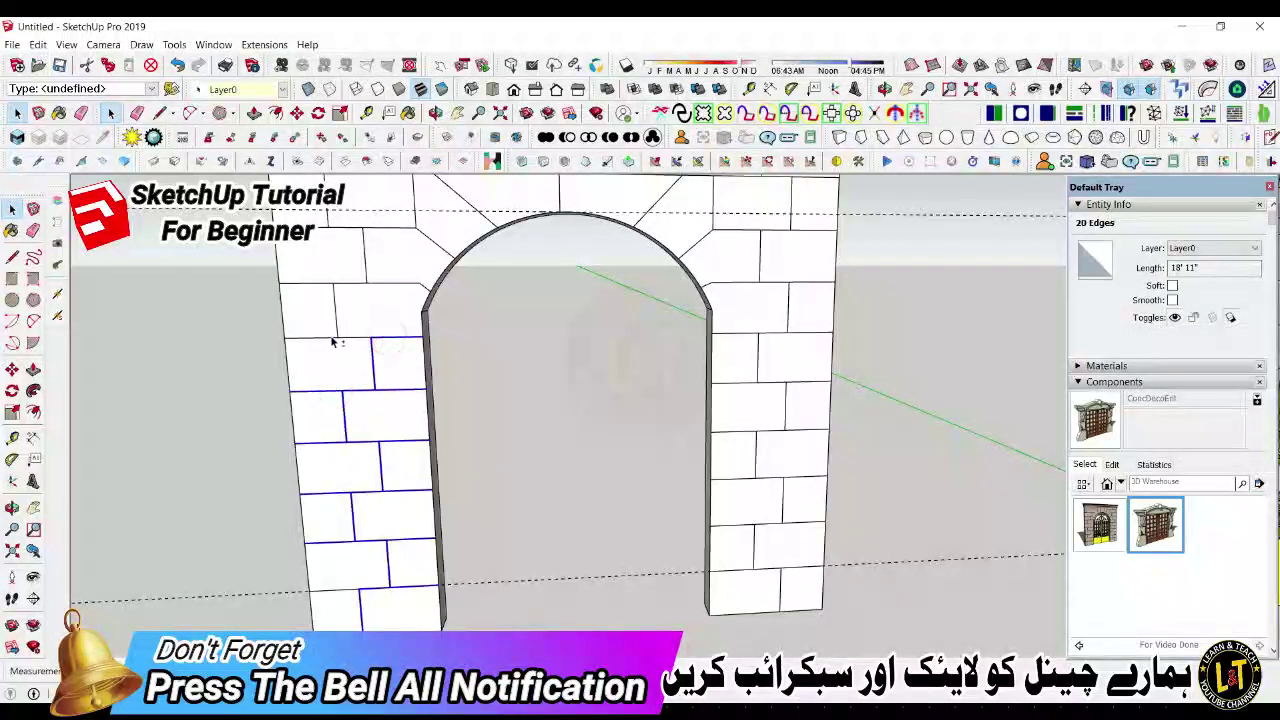
{"action": "left_click", "coordinate": [361, 340], "text": "ctrl"}
{"action": "left_click", "coordinate": [337, 325], "text": "ctrl"}
{"action": "left_click", "coordinate": [352, 284], "text": "ctrl"}
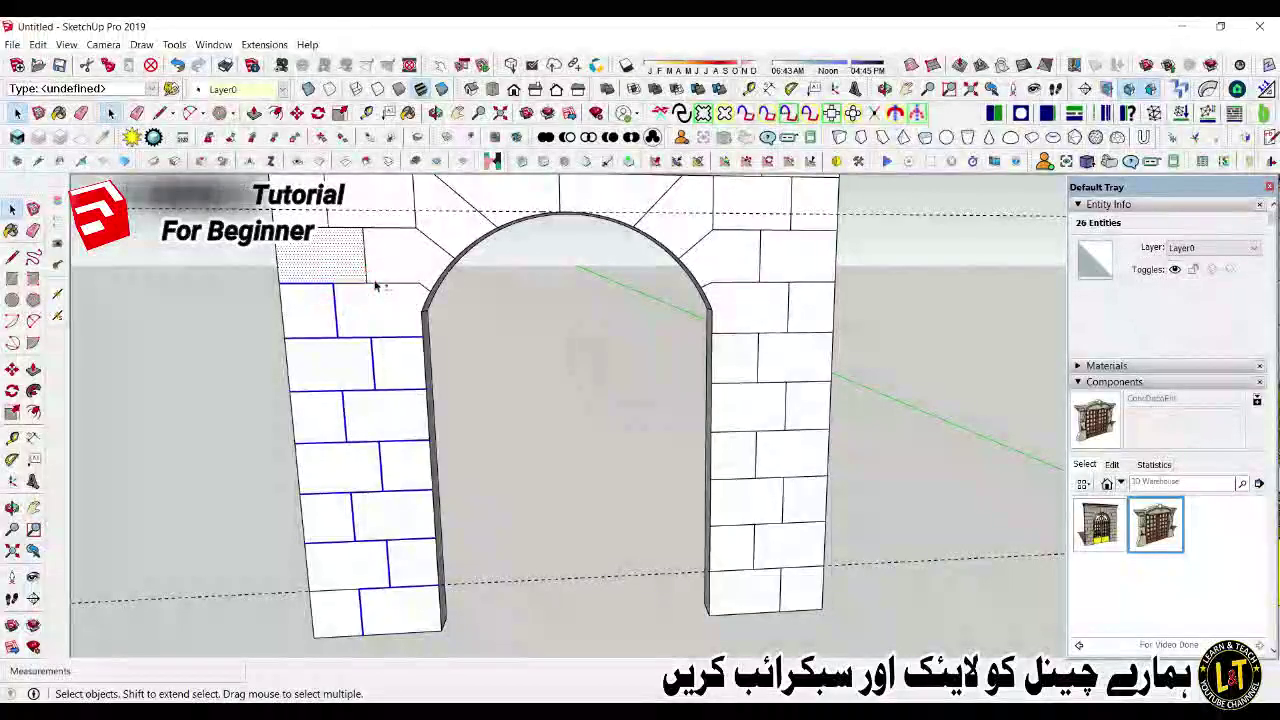
Step: Add the lower diagonal joints on the arch's left side and the adjoining joints of the upper left courses to the selection
{"action": "left_click", "coordinate": [400, 285], "text": "ctrl"}
{"action": "left_click", "coordinate": [436, 243], "text": "ctrl"}
{"action": "left_click", "coordinate": [414, 229], "text": "ctrl"}
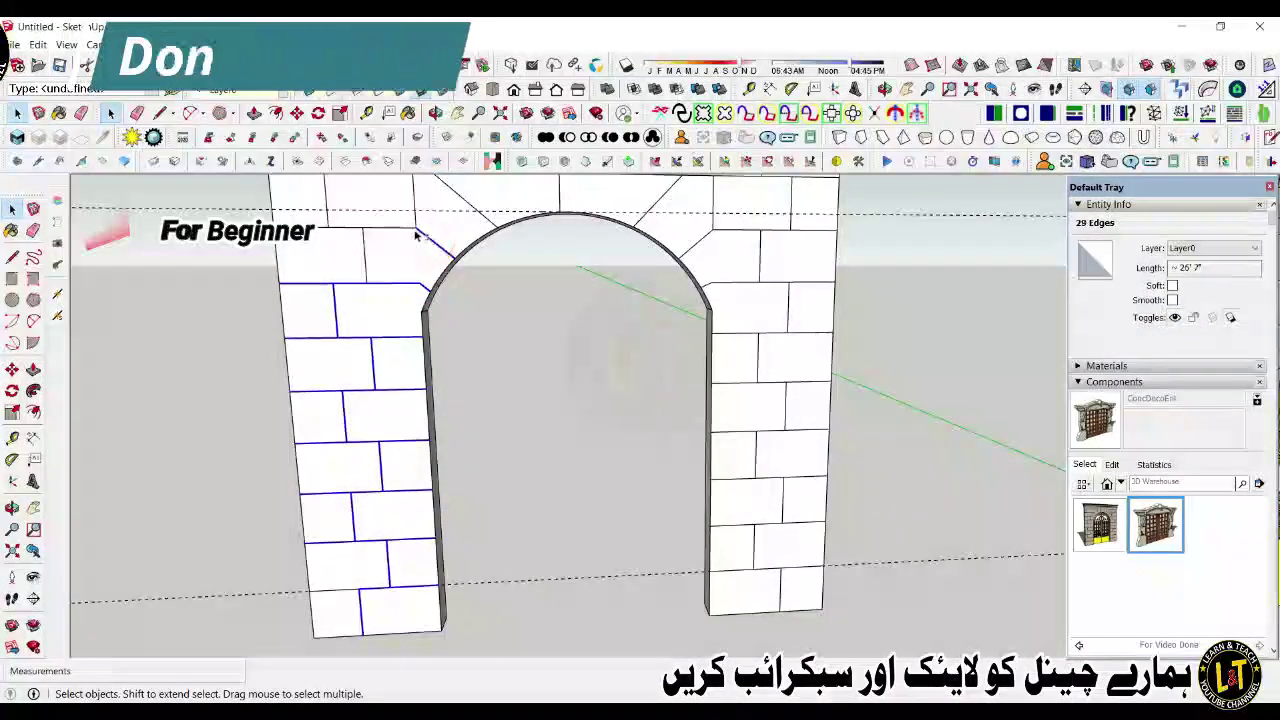
{"action": "left_click", "coordinate": [364, 248], "text": "ctrl"}
{"action": "left_click", "coordinate": [343, 228], "text": "ctrl"}
{"action": "left_click", "coordinate": [327, 223], "text": "ctrl"}
{"action": "middle_click_drag", "start_coordinate": [456, 422], "coordinate": [383, 283]}
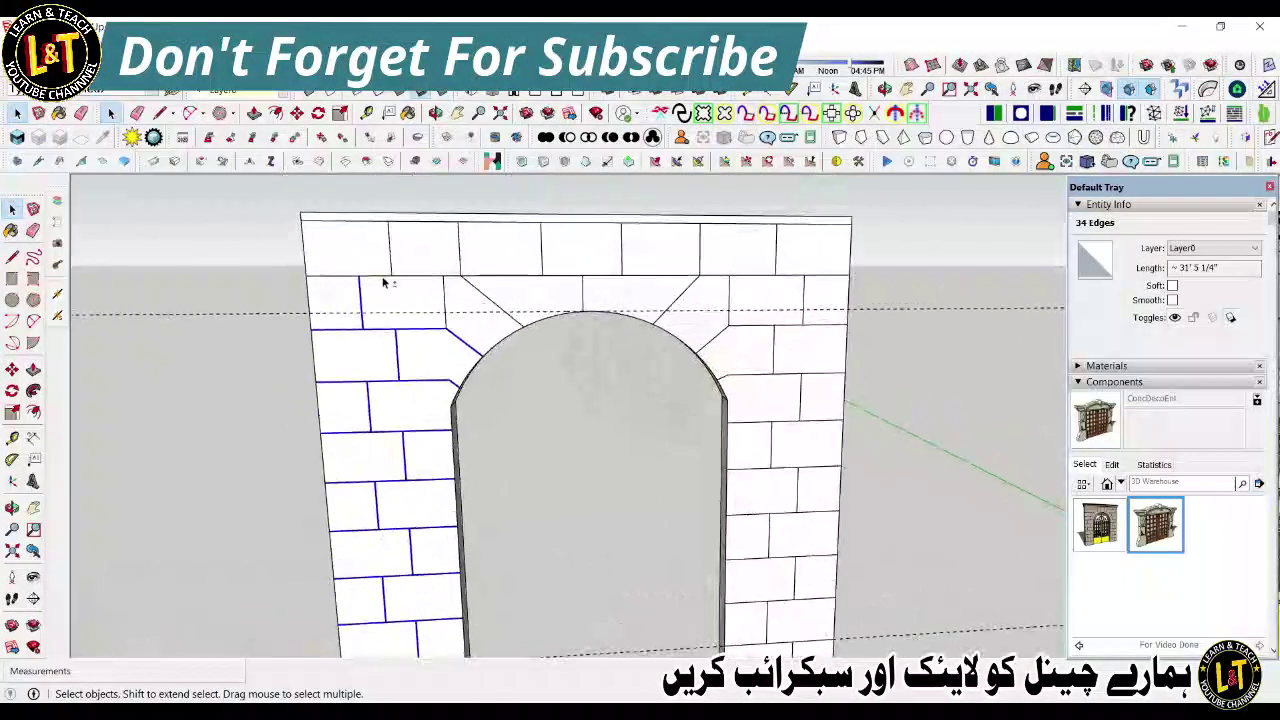
Step: Add the left top-course joints, the upper-left diagonal and the horizontal joint line below the top course to the selection
{"action": "left_click", "coordinate": [459, 251], "text": "shift"}
{"action": "left_click", "coordinate": [451, 275], "text": "shift"}
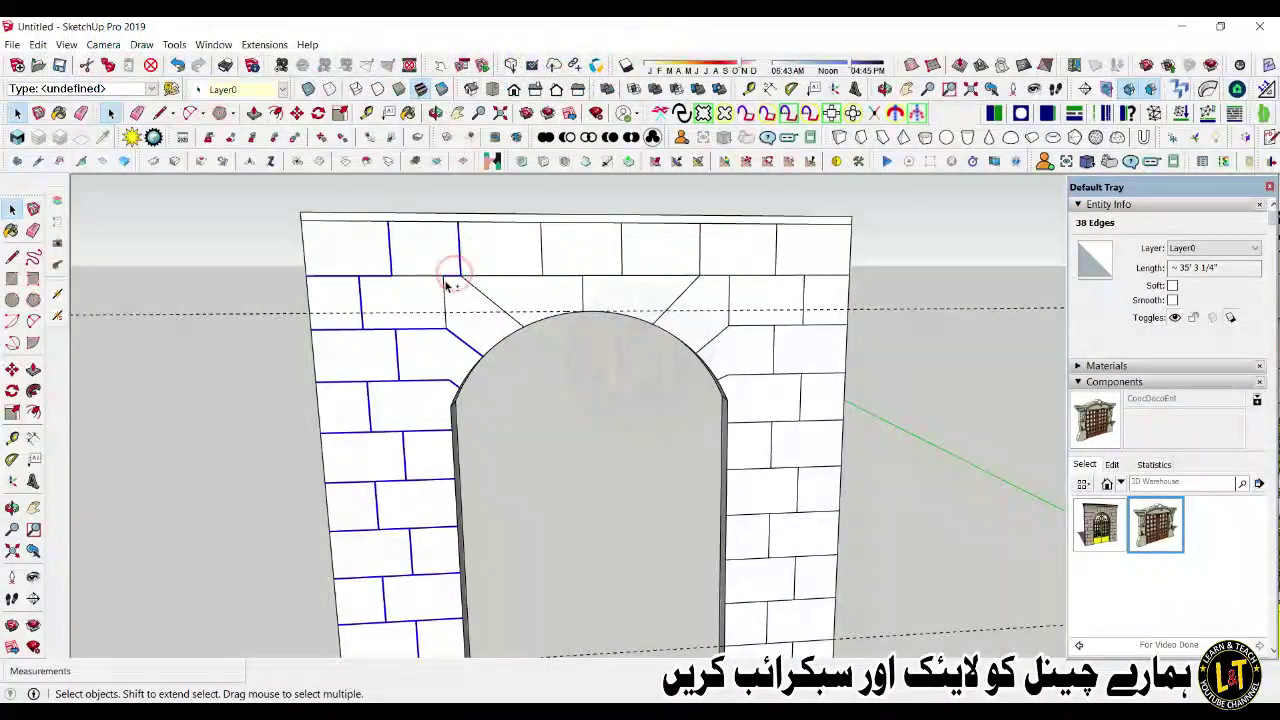
{"action": "left_click", "coordinate": [434, 275], "text": "shift"}
{"action": "left_click", "coordinate": [445, 300], "text": "shift"}
{"action": "left_click", "coordinate": [497, 305], "text": "shift"}
{"action": "left_click", "coordinate": [522, 276], "text": "shift"}
{"action": "left_click", "coordinate": [556, 276], "text": "shift"}
{"action": "left_click", "coordinate": [574, 268], "text": "shift"}
{"action": "left_click_drag", "start_coordinate": [574, 268], "coordinate": [813, 299], "text": "shift"}
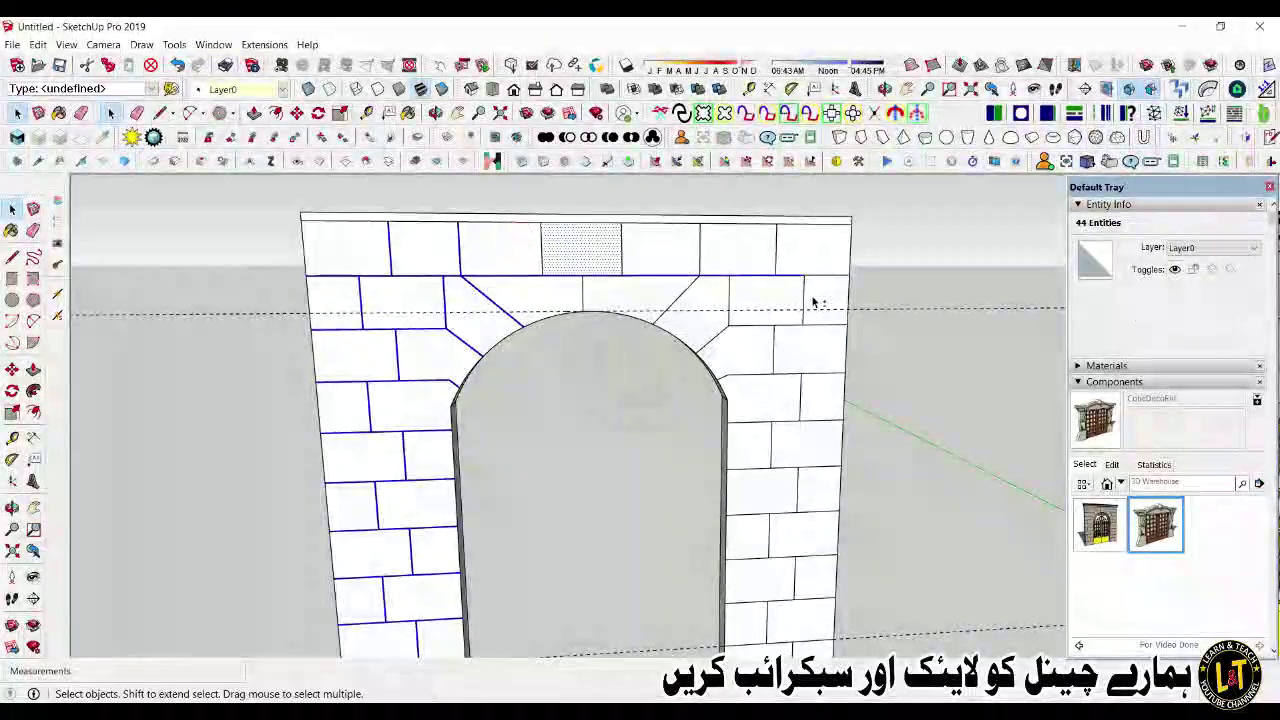
Step: Add the remaining top-course joints, the crown joint and the right-hand diagonals and upper-course joints to the selection
{"action": "left_click", "coordinate": [700, 250], "text": "shift"}
{"action": "left_click", "coordinate": [621, 259], "text": "shift"}
{"action": "left_click", "coordinate": [590, 254], "text": "shift"}
{"action": "left_click", "coordinate": [541, 250], "text": "ctrl"}
{"action": "left_click", "coordinate": [803, 300], "text": "ctrl"}
{"action": "left_click", "coordinate": [788, 325], "text": "ctrl"}
{"action": "left_click", "coordinate": [773, 350], "text": "ctrl"}
{"action": "left_click", "coordinate": [748, 375], "text": "ctrl"}
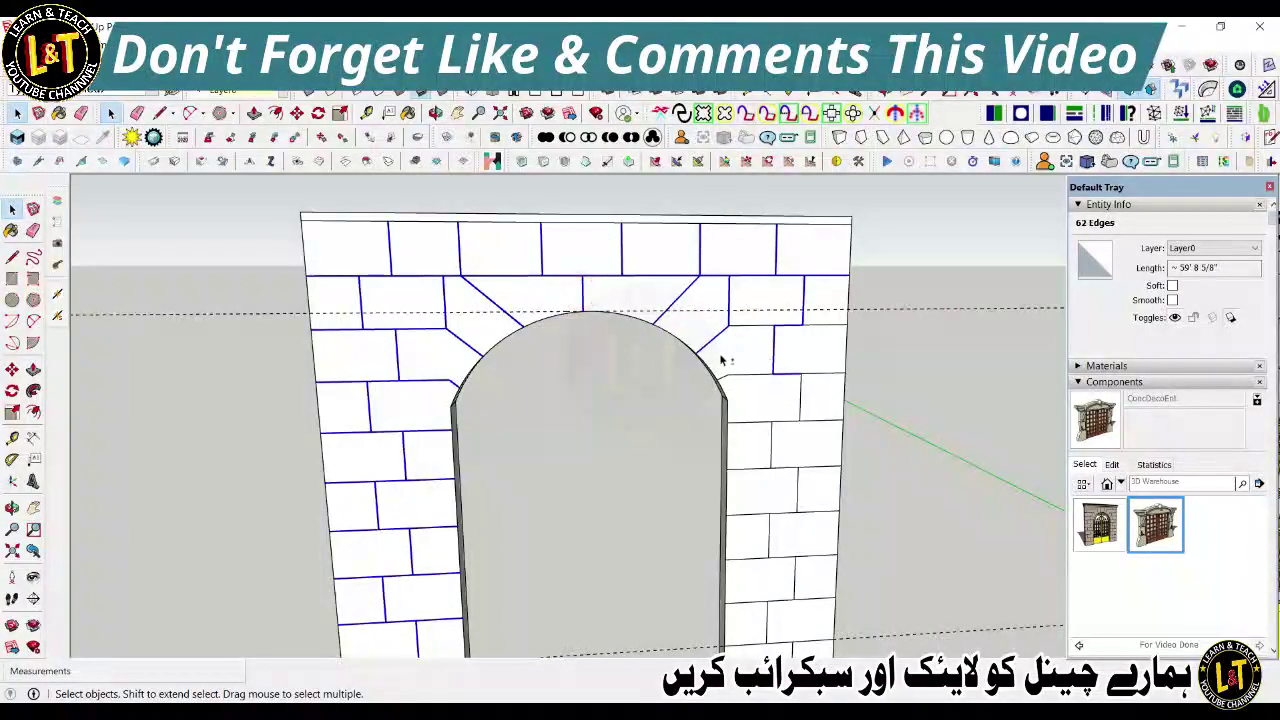
Step: Add the remaining right-pier joint lines down to the bottom course to the selection, leaving the block faces out
{"action": "left_click_drag", "start_coordinate": [760, 636], "coordinate": [762, 632], "text": "ctrl"}
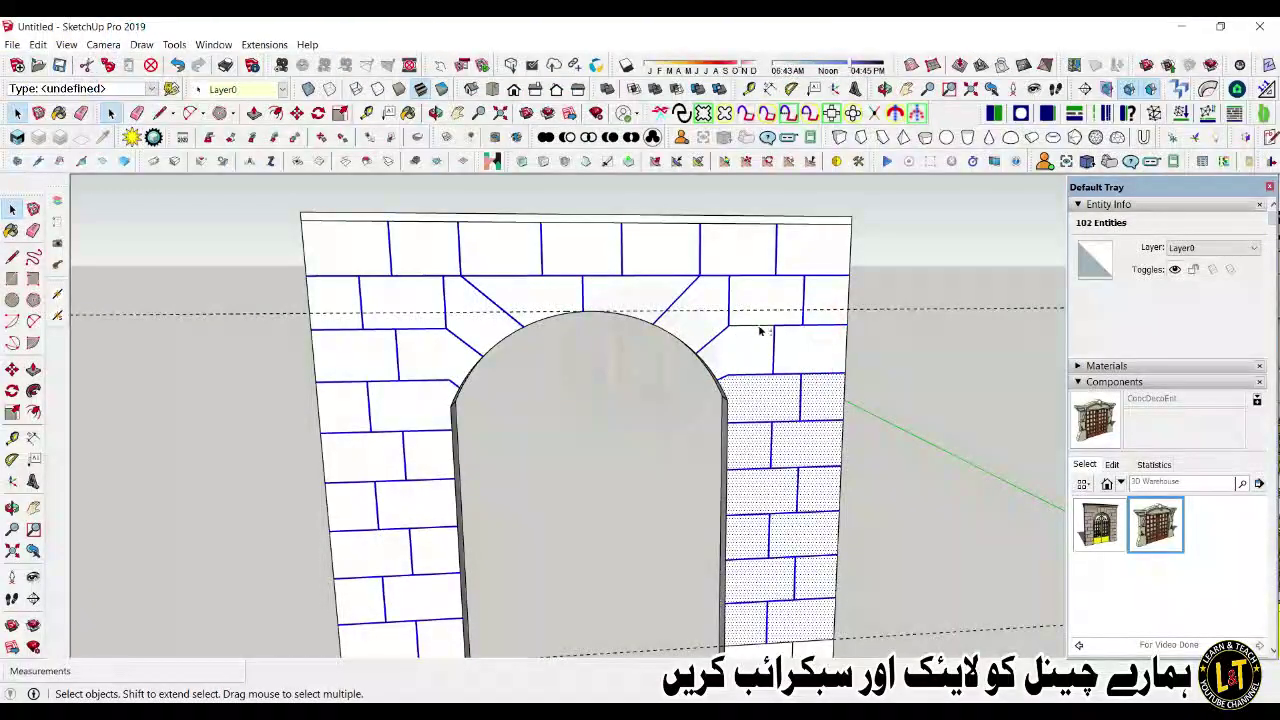
{"action": "left_click", "coordinate": [820, 398], "text": "shift"}
{"action": "left_click", "coordinate": [751, 449], "text": "shift"}
{"action": "left_click", "coordinate": [810, 496], "text": "shift"}
{"action": "left_click", "coordinate": [754, 536], "text": "shift"}
{"action": "left_click", "coordinate": [808, 580], "text": "shift"}
{"action": "scroll", "coordinate": [772, 565], "scroll_direction": "down", "scroll_amount": 2}
{"action": "scroll", "coordinate": [775, 560], "scroll_direction": "up", "scroll_amount": 2}
{"action": "left_click", "coordinate": [720, 562], "text": "shift"}
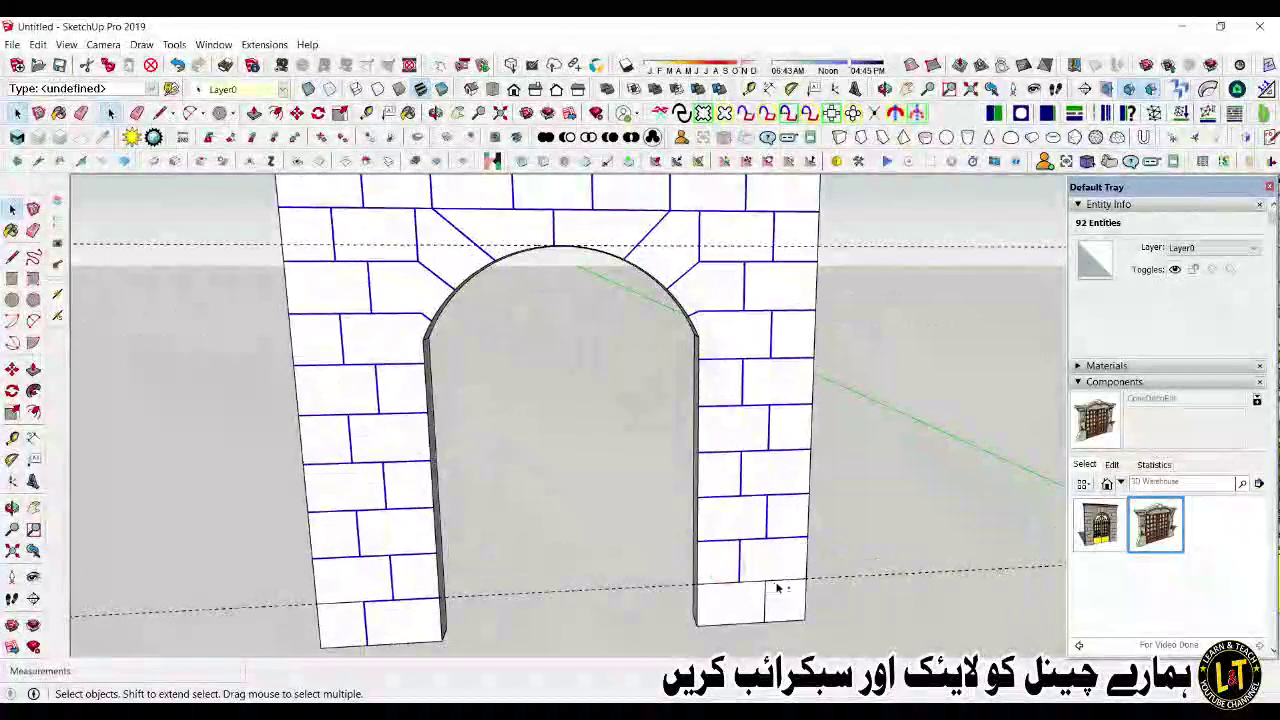
{"action": "scroll", "coordinate": [715, 577], "scroll_direction": "down", "scroll_amount": 2}
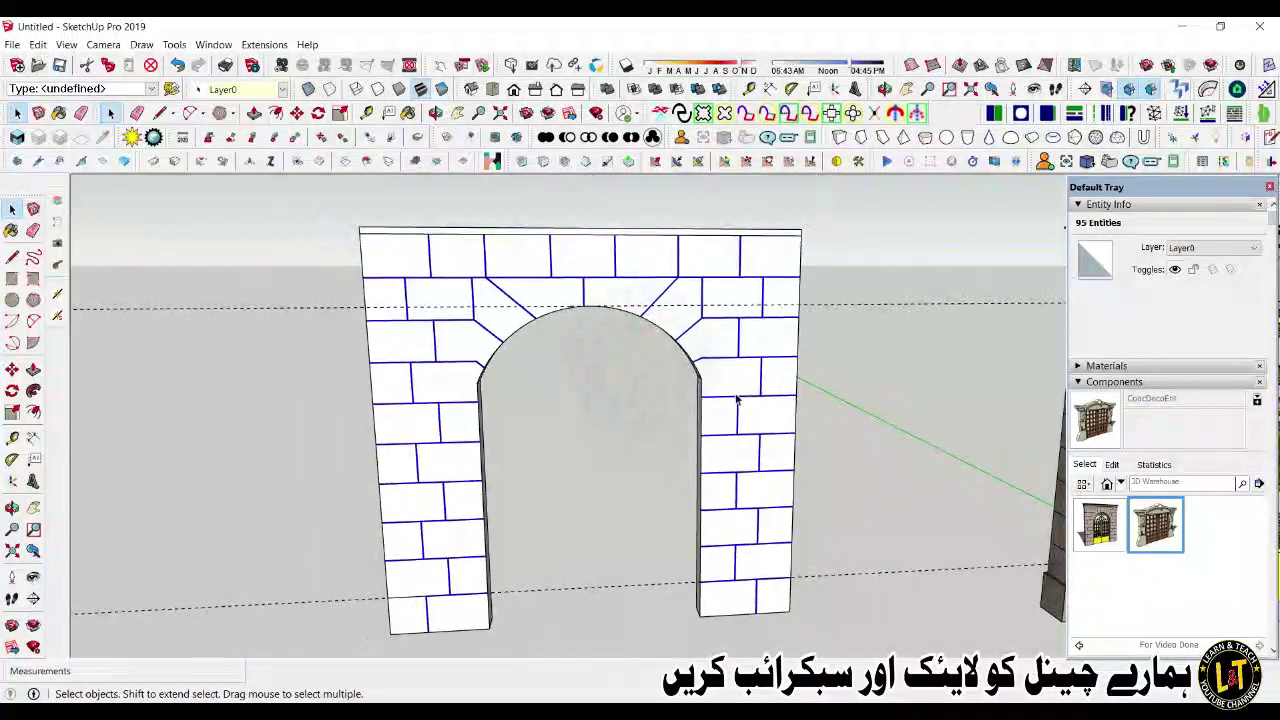
Step: Copy the selected joint lines 8" from the wall's front face toward its back
{"action": "scroll", "coordinate": [643, 486], "scroll_direction": "down", "scroll_amount": 2}
{"action": "middle_click_drag", "start_coordinate": [643, 486], "coordinate": [803, 466]}
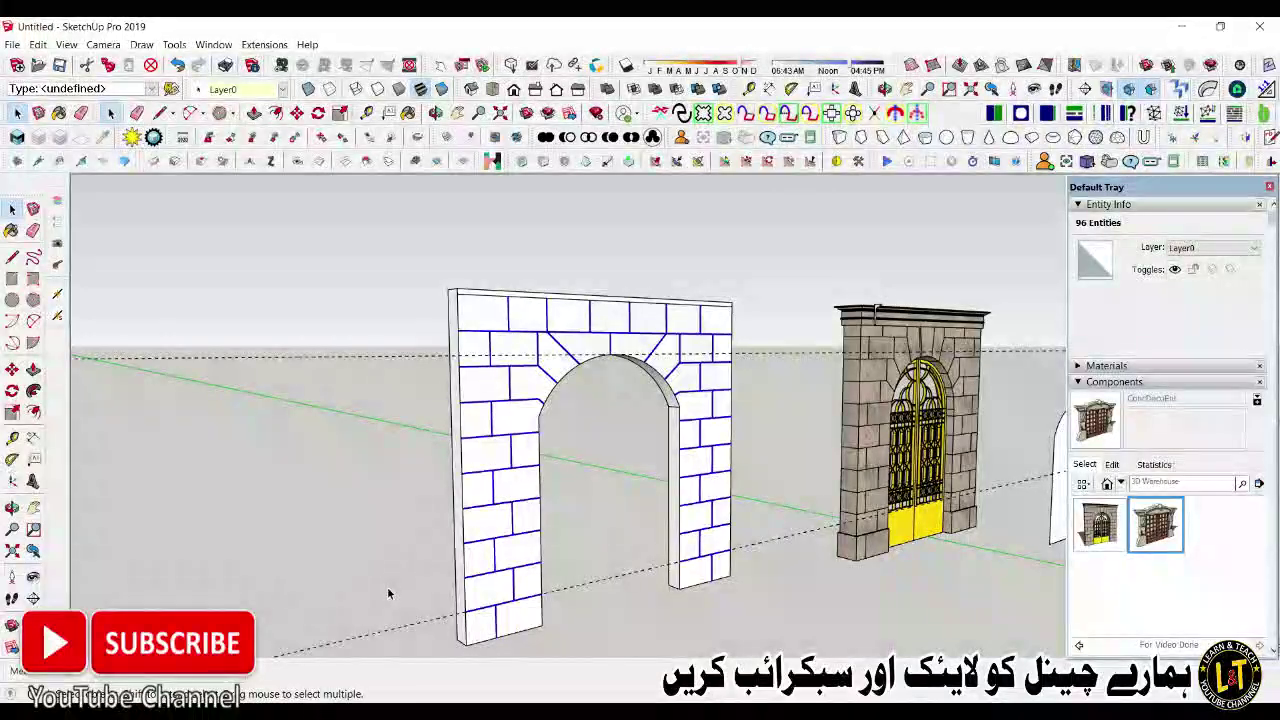
{"action": "left_click", "coordinate": [12, 369]}
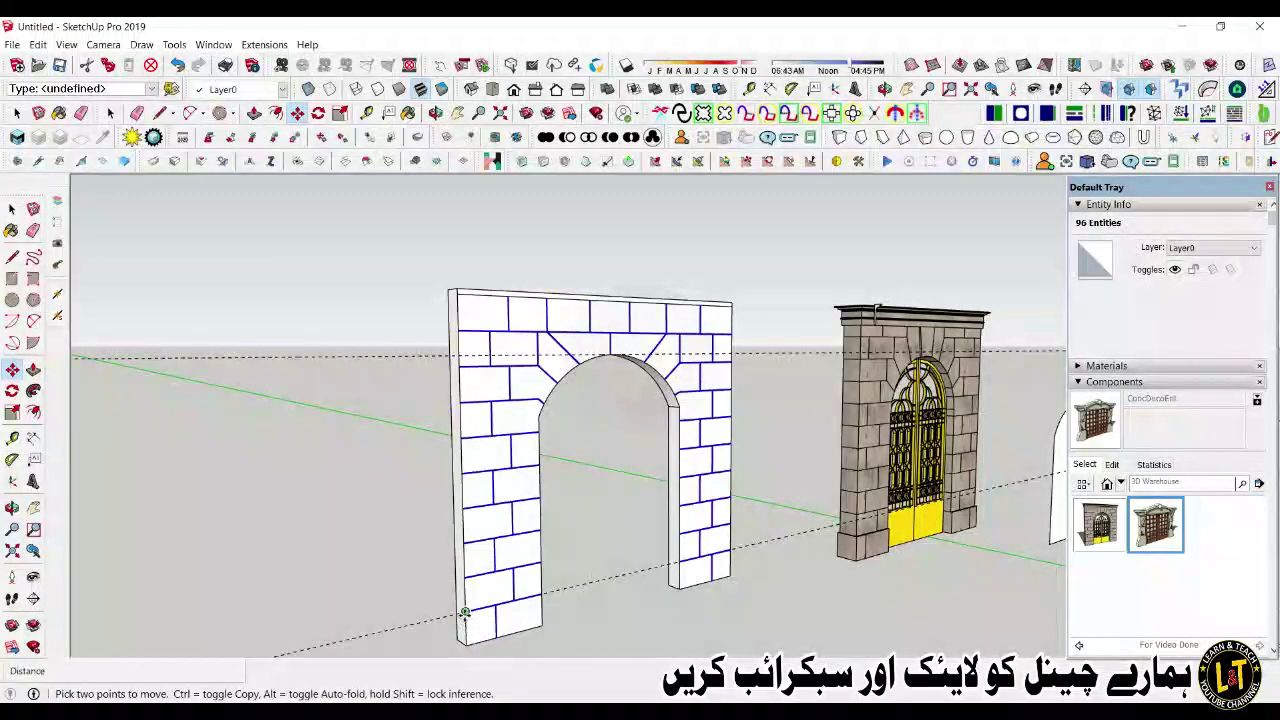
{"action": "left_click", "coordinate": [465, 612]}
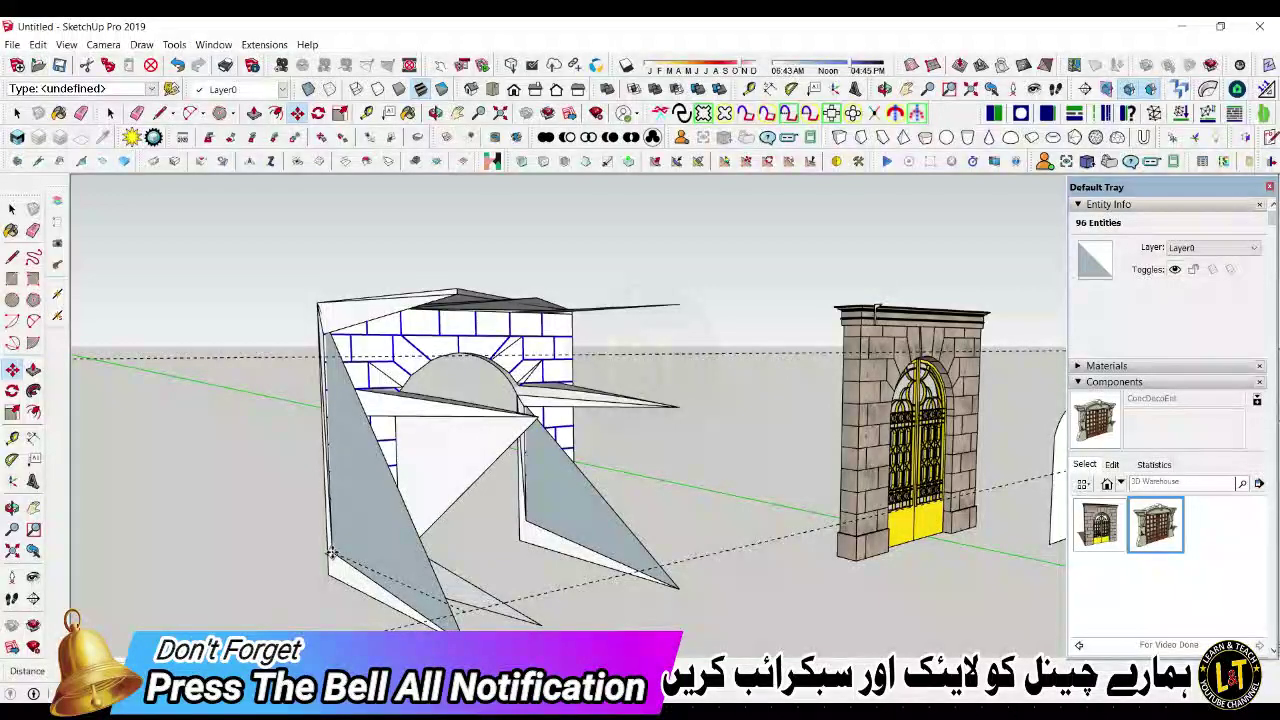
{"action": "key", "text": "ctrl"}
{"action": "left_click_drag", "start_coordinate": [330, 554], "coordinate": [312, 547]}
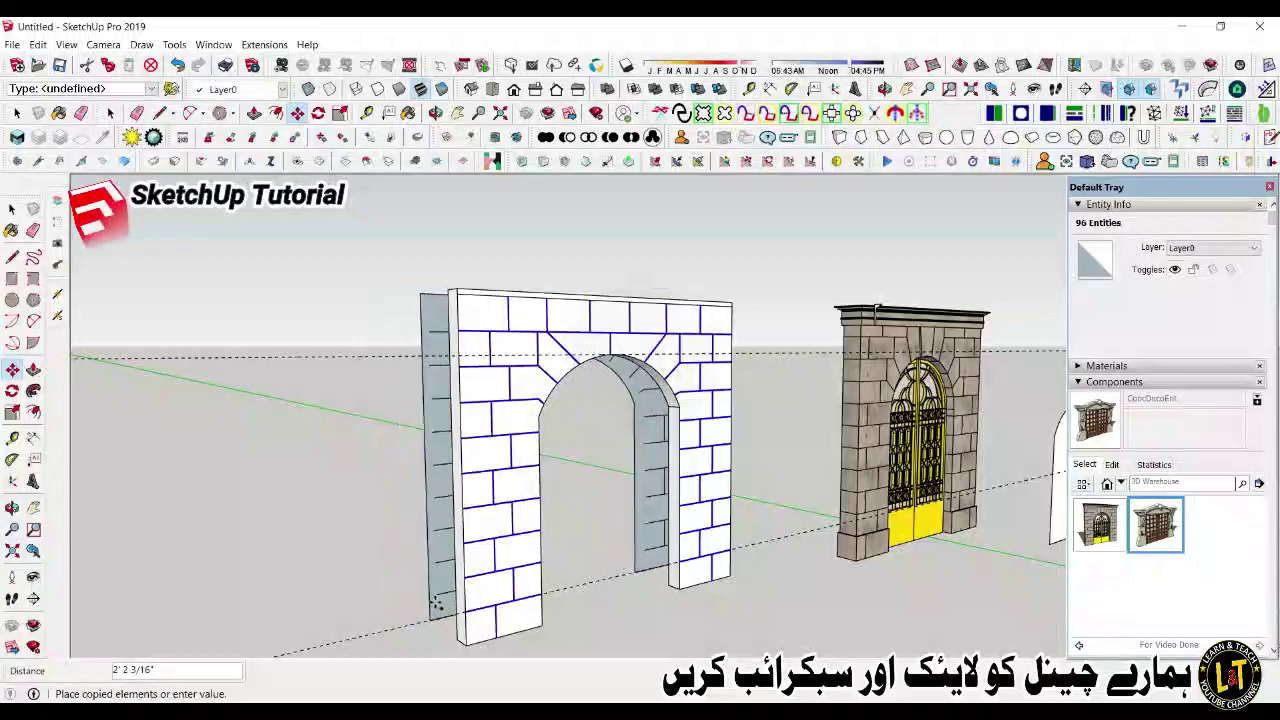
{"action": "scroll", "coordinate": [436, 601], "scroll_direction": "up", "scroll_amount": 5}
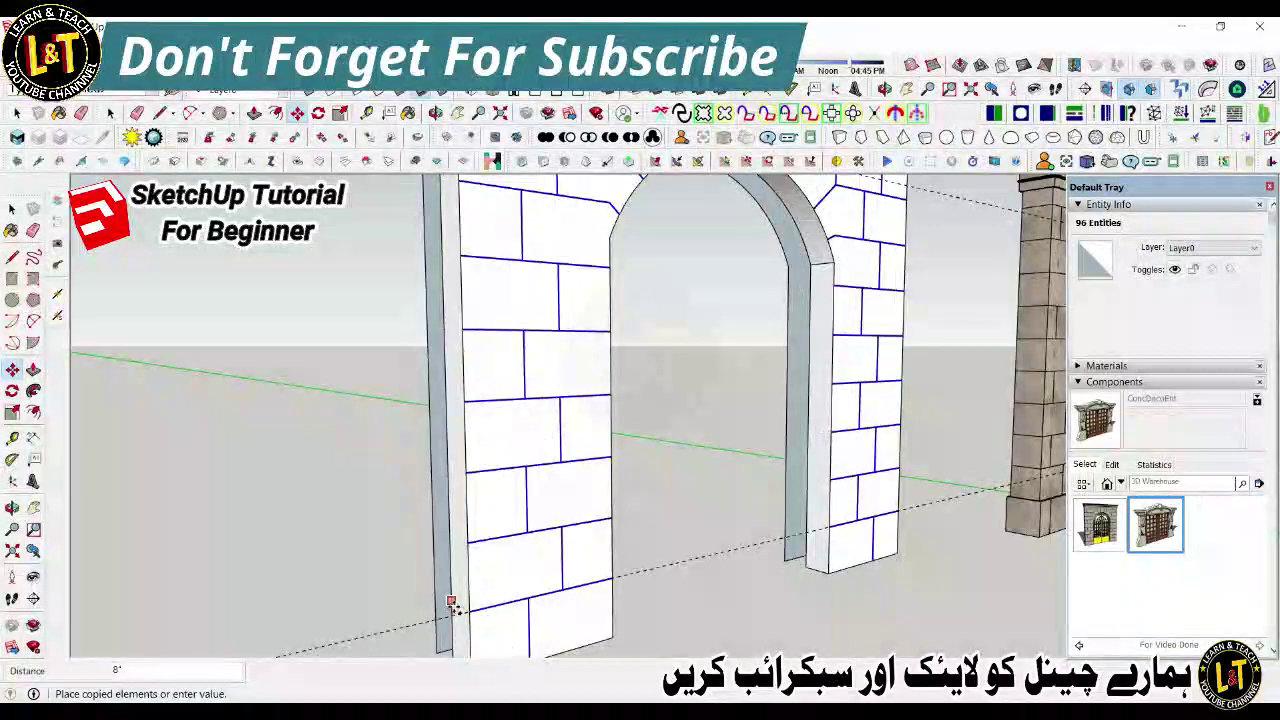
{"action": "left_click", "coordinate": [454, 607]}
{"action": "middle_click_drag", "start_coordinate": [454, 607], "coordinate": [614, 583]}
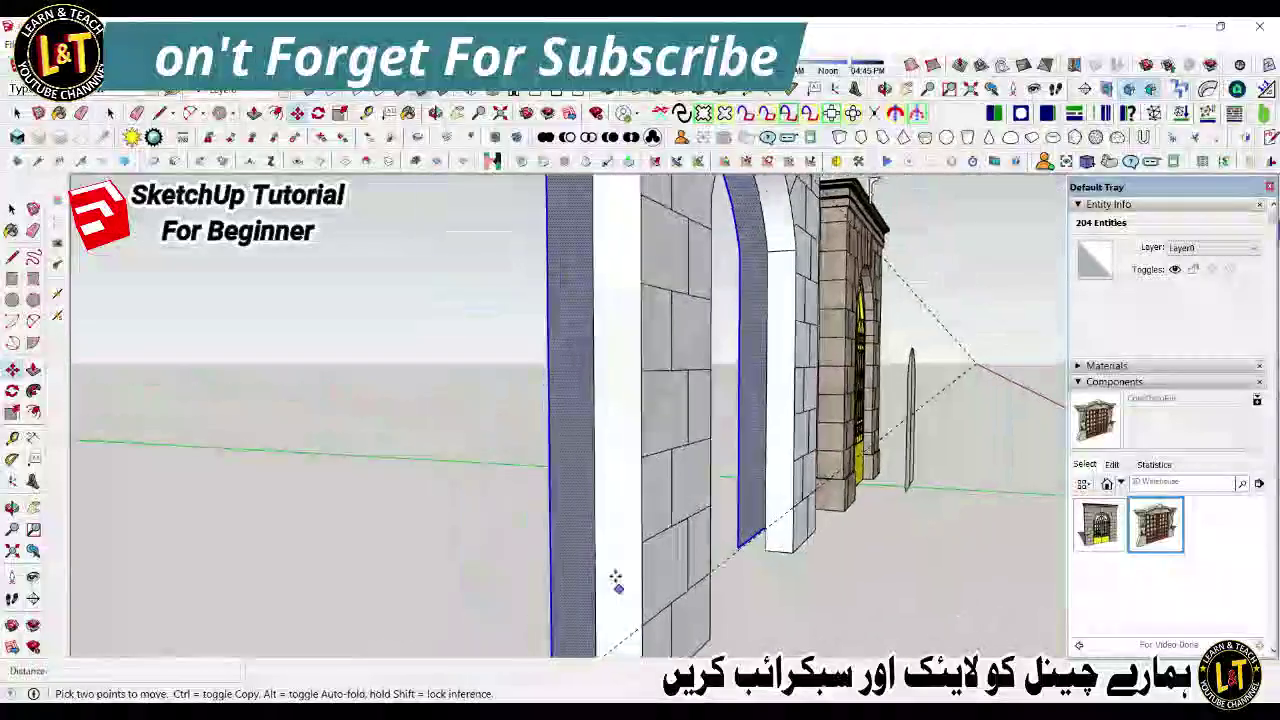
Step: Try to move the copied geometry behind the wall 8" onto the wall's back face
{"action": "scroll", "coordinate": [614, 583], "scroll_direction": "down", "scroll_amount": 2}
{"action": "scroll", "coordinate": [632, 523], "scroll_direction": "down", "scroll_amount": 3}
{"action": "scroll", "coordinate": [593, 622], "scroll_direction": "up", "scroll_amount": 3}
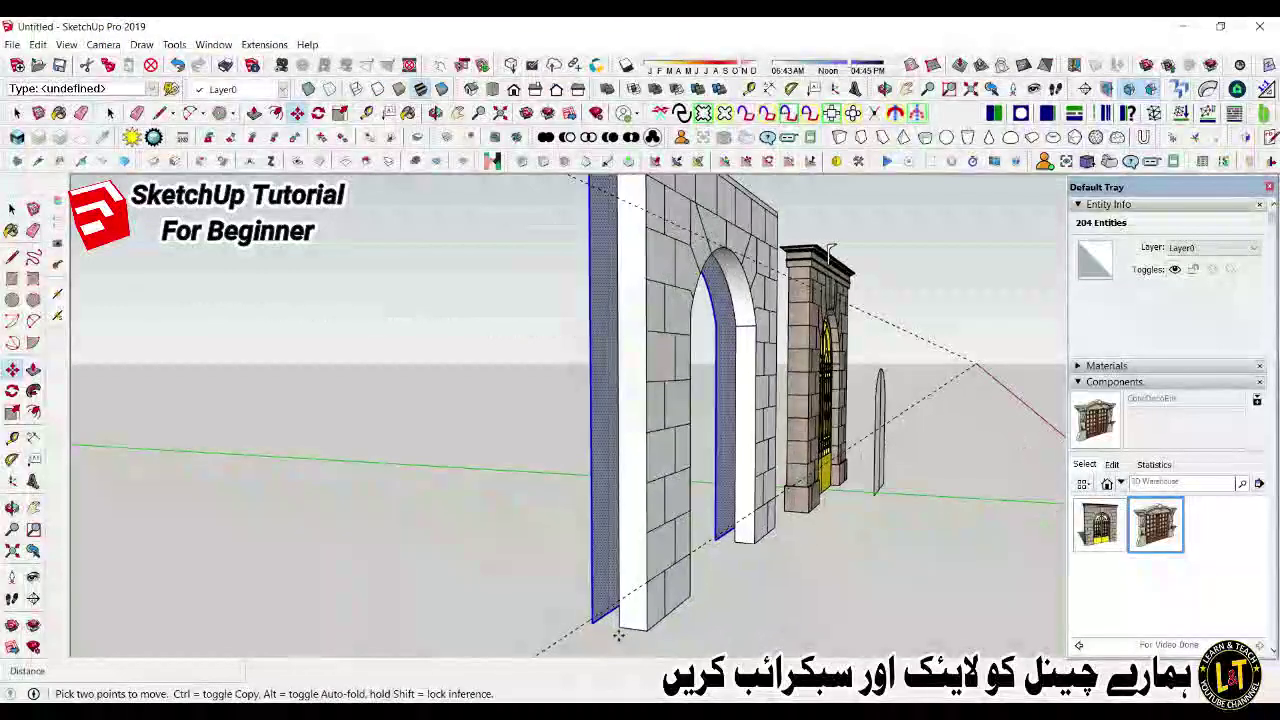
{"action": "left_click", "coordinate": [594, 622]}
{"action": "left_click", "coordinate": [619, 627]}
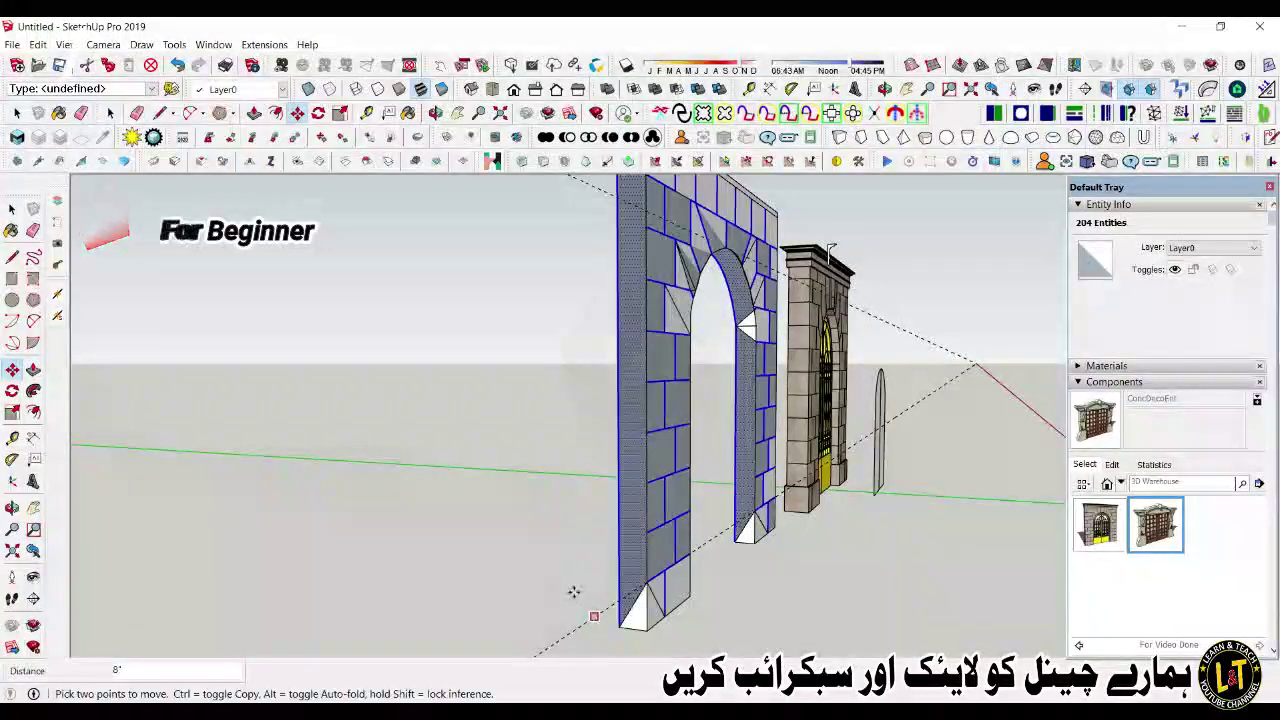
Step: Erase the leftover face and outline edges standing behind the wall, keeping the joint lines on its back face
{"action": "middle_click_drag", "start_coordinate": [618, 611], "coordinate": [829, 623]}
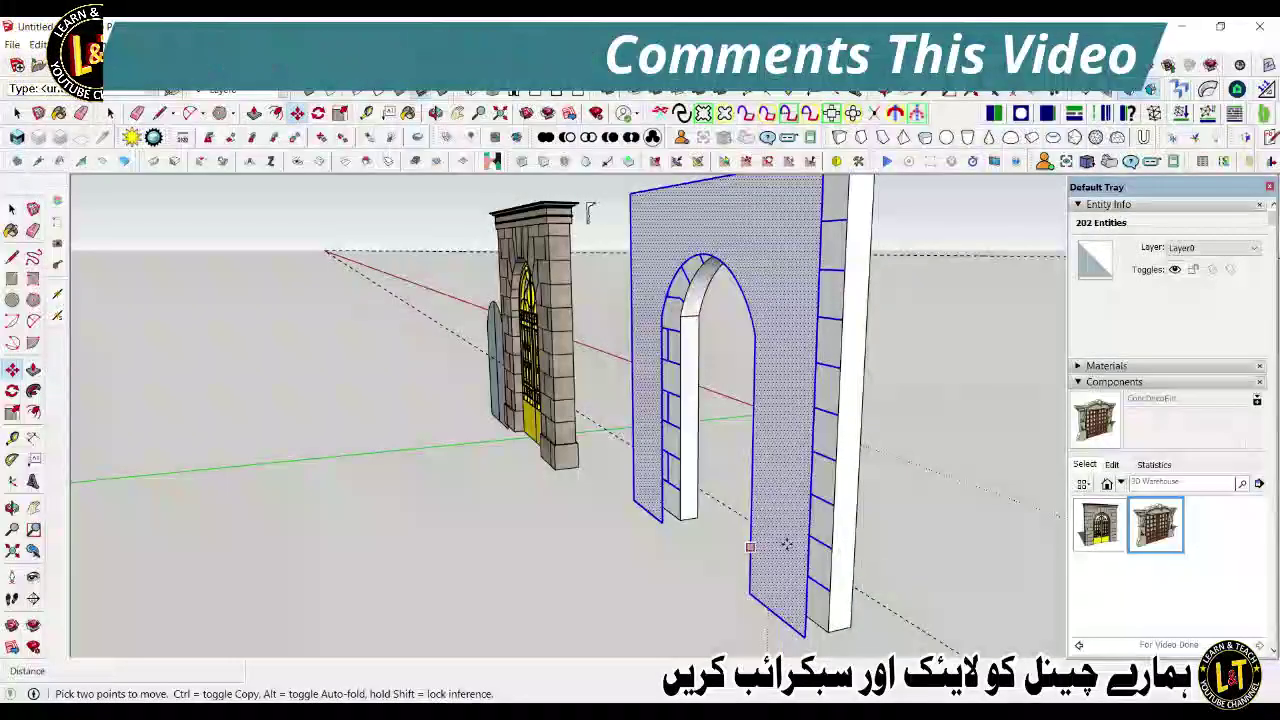
{"action": "middle_click_drag", "start_coordinate": [786, 543], "coordinate": [660, 579]}
{"action": "left_click", "coordinate": [592, 600]}
{"action": "middle_click_drag", "start_coordinate": [734, 557], "coordinate": [793, 560]}
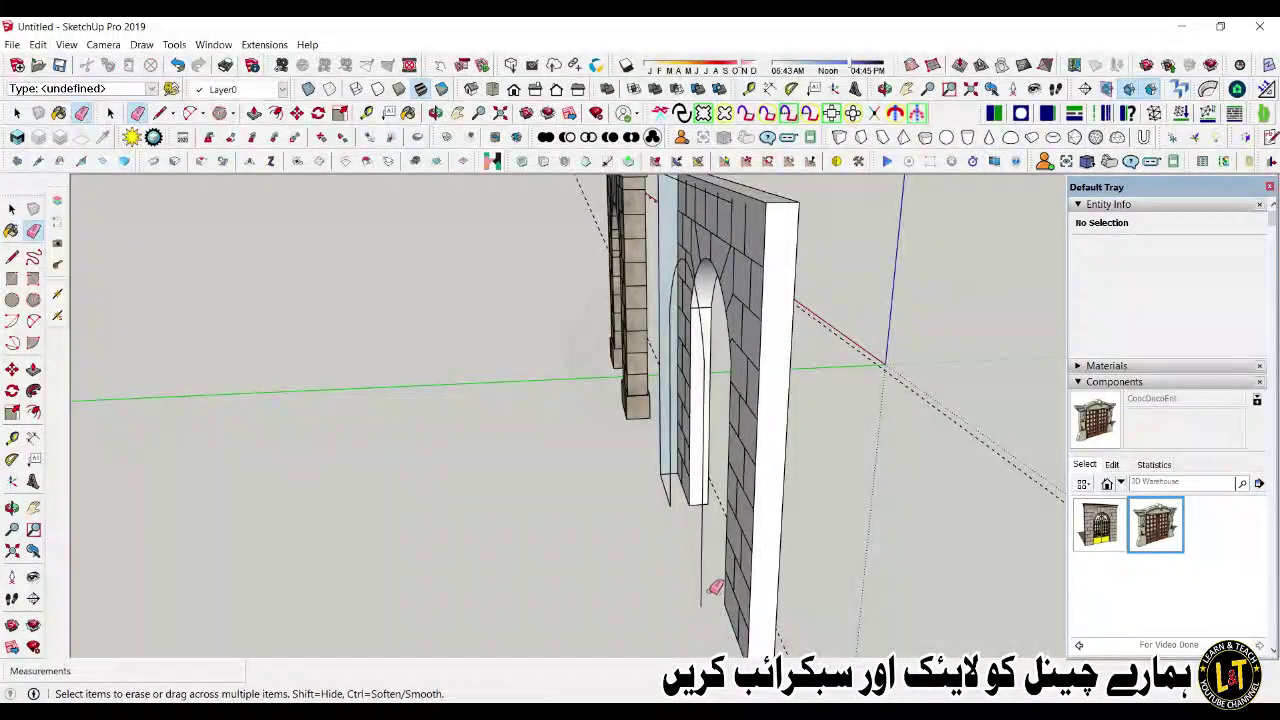
{"action": "middle_click_drag", "start_coordinate": [711, 586], "coordinate": [851, 618]}
{"action": "scroll", "coordinate": [760, 351], "scroll_direction": "up", "scroll_amount": 4}
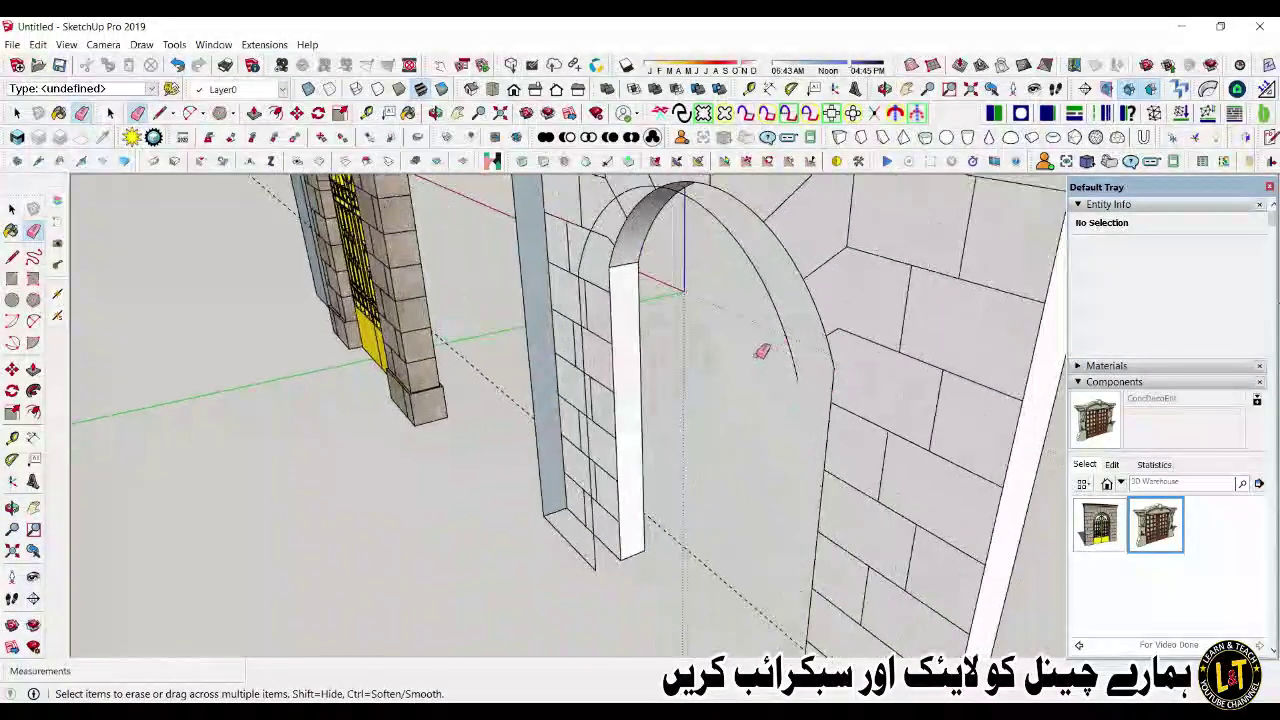
{"action": "scroll", "coordinate": [762, 265], "scroll_direction": "down", "scroll_amount": 5}
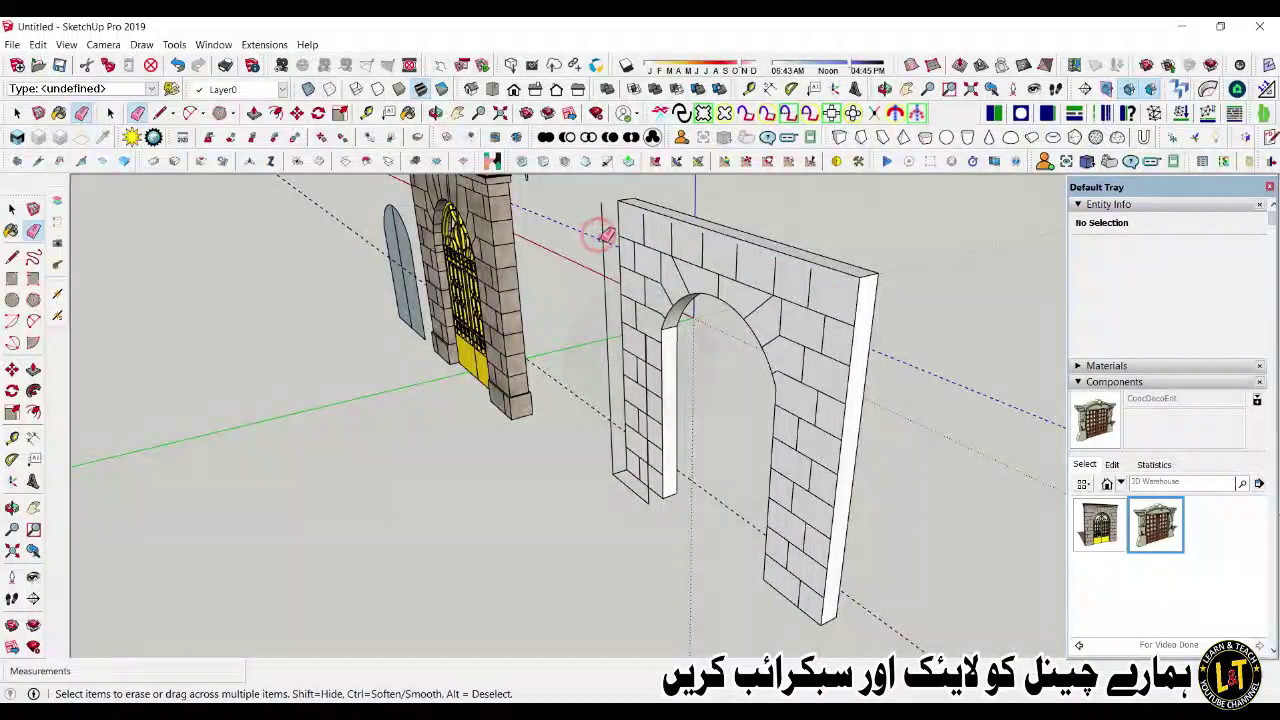
{"action": "left_click", "coordinate": [627, 484]}
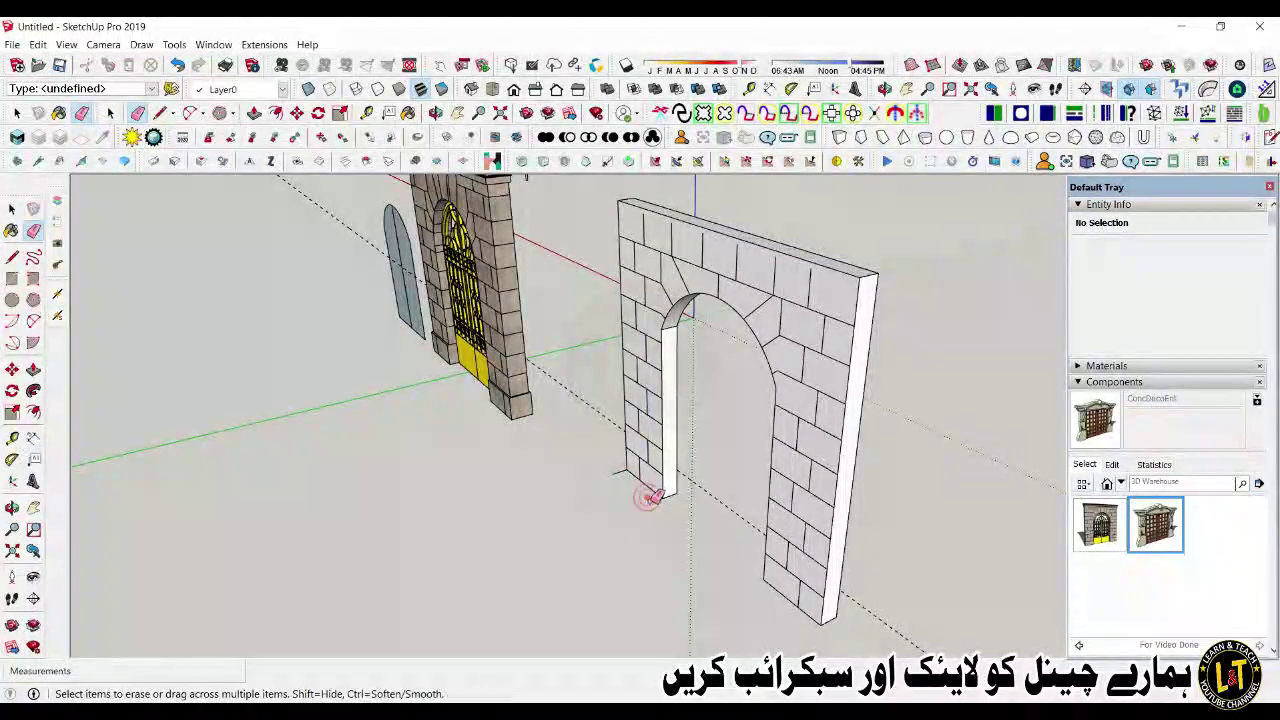
{"action": "scroll", "coordinate": [791, 300], "scroll_direction": "up", "scroll_amount": 2}
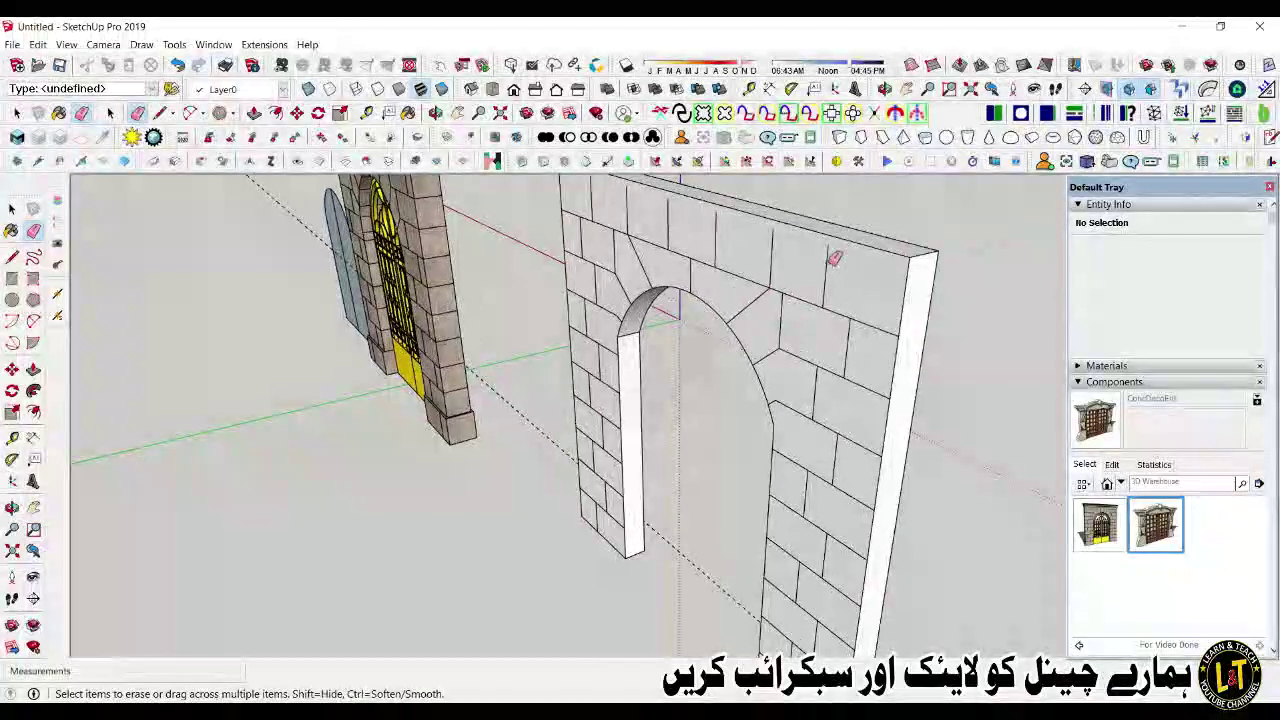
{"action": "scroll", "coordinate": [791, 400], "scroll_direction": "down", "scroll_amount": 2}
{"action": "scroll", "coordinate": [850, 347], "scroll_direction": "up", "scroll_amount": 5}
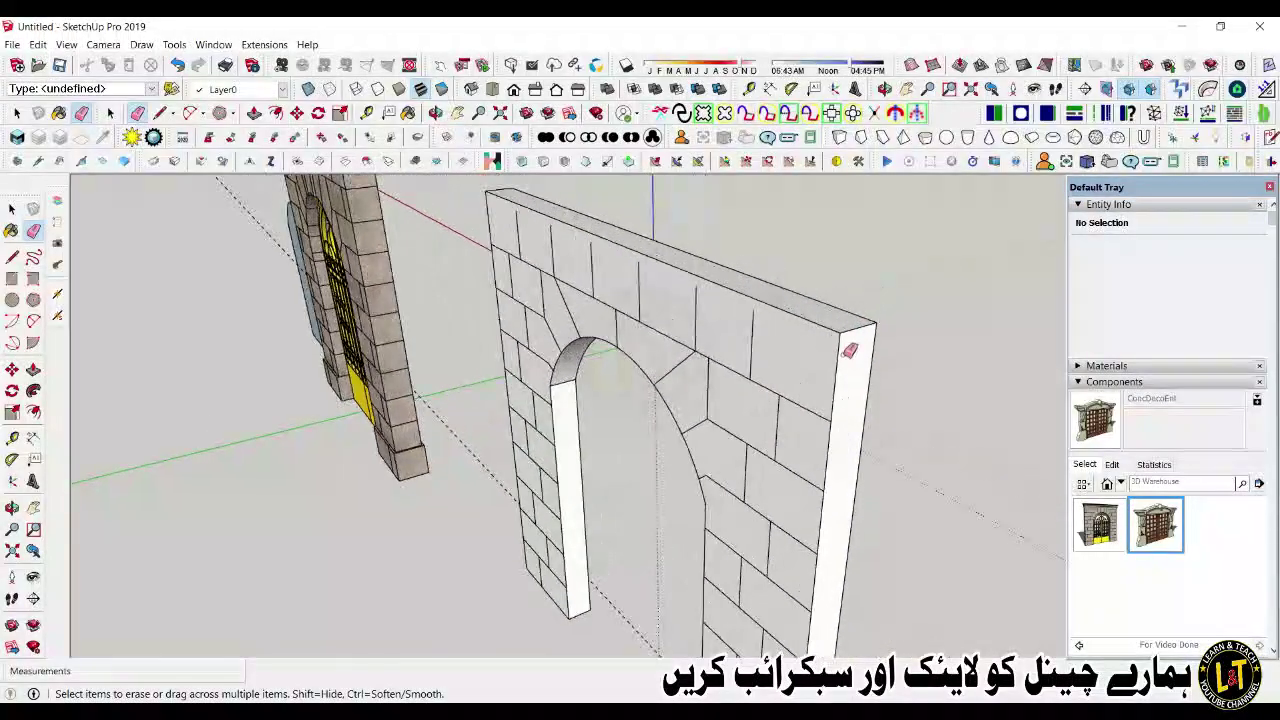
{"action": "key", "text": "space"}
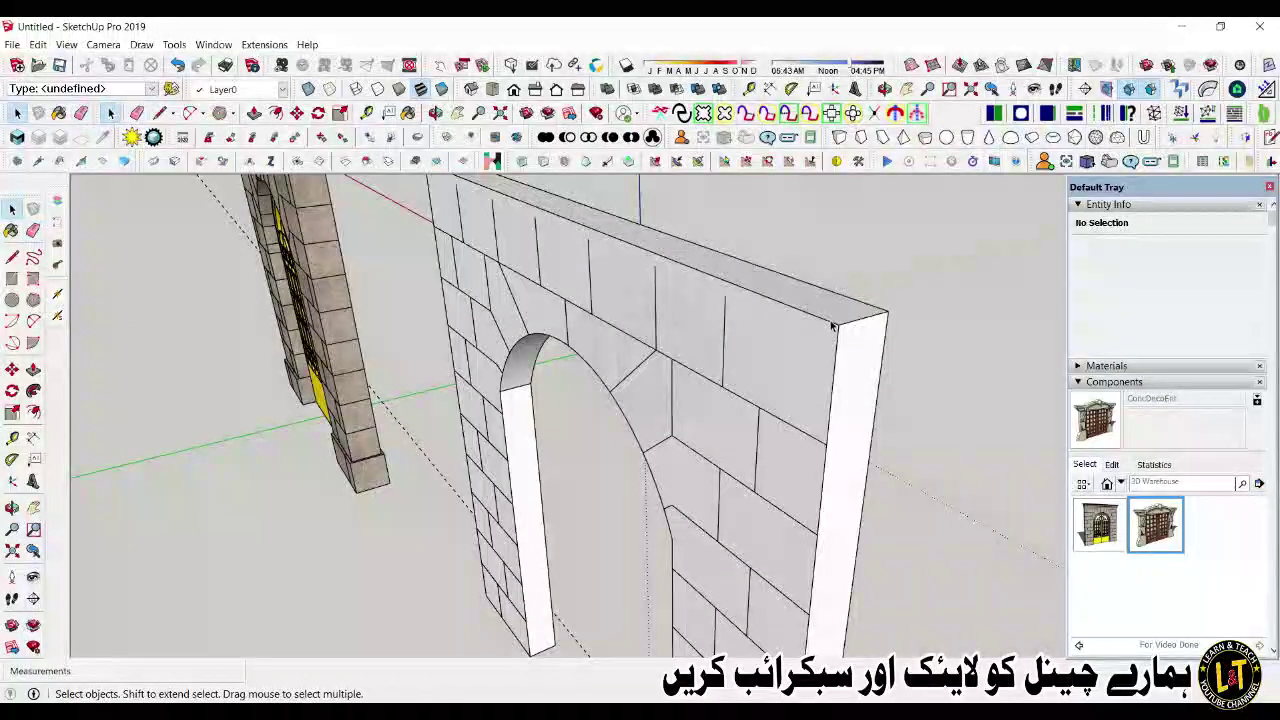
{"action": "left_click", "coordinate": [826, 322]}
{"action": "key", "text": "m"}
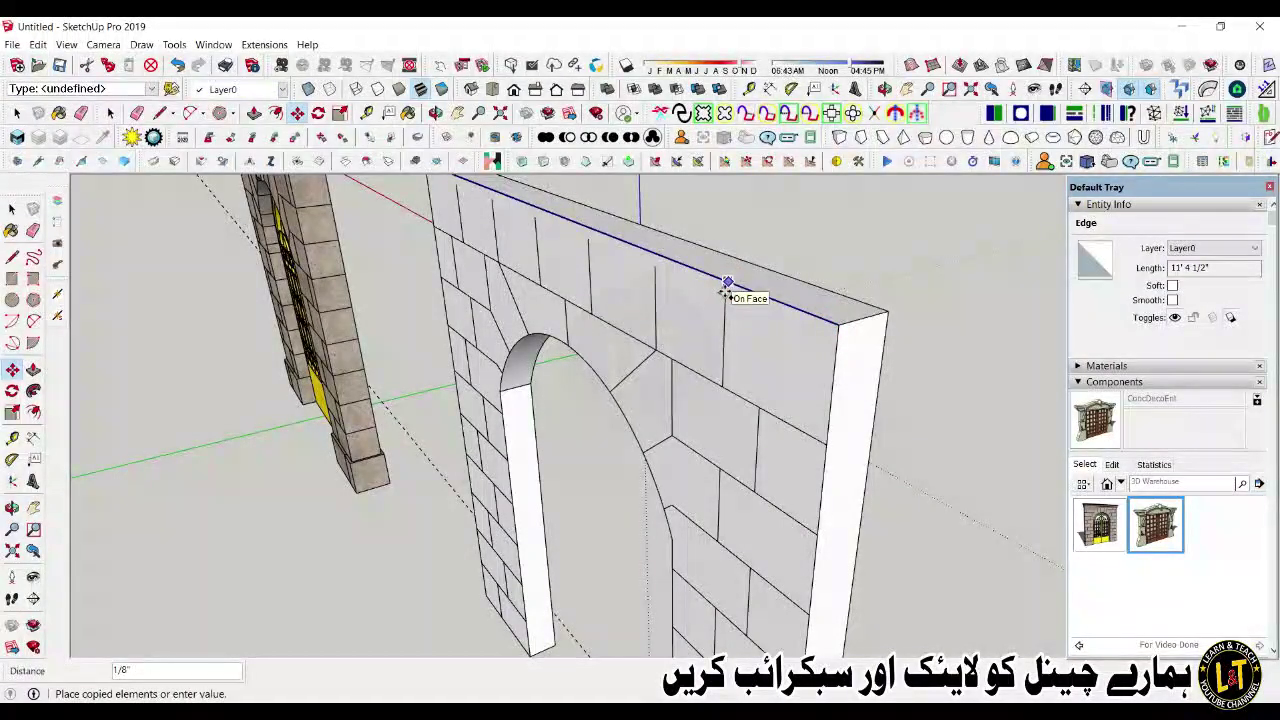
{"action": "key", "text": "space"}
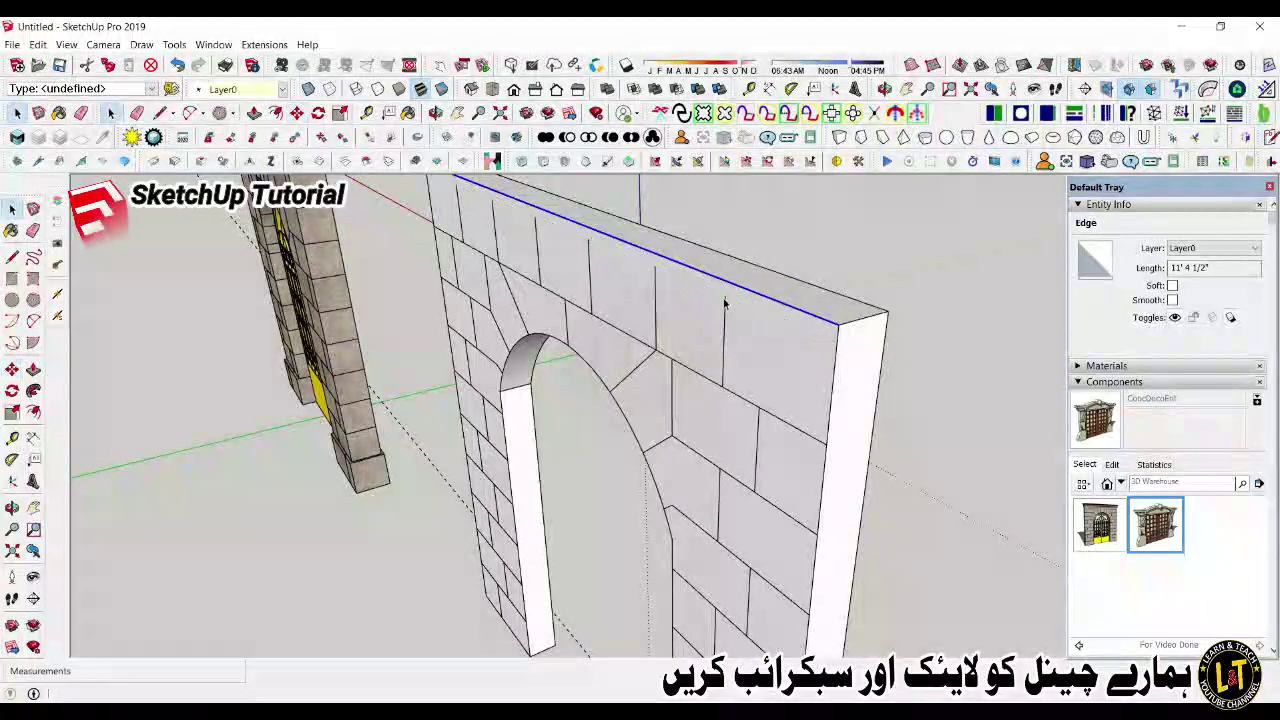
Step: Place a guide parallel to the back face's top edge through the joints' upper ends and draw a full-width line along it
{"action": "scroll", "coordinate": [745, 323], "scroll_direction": "up", "scroll_amount": 2}
{"action": "scroll", "coordinate": [764, 359], "scroll_direction": "down", "scroll_amount": 1}
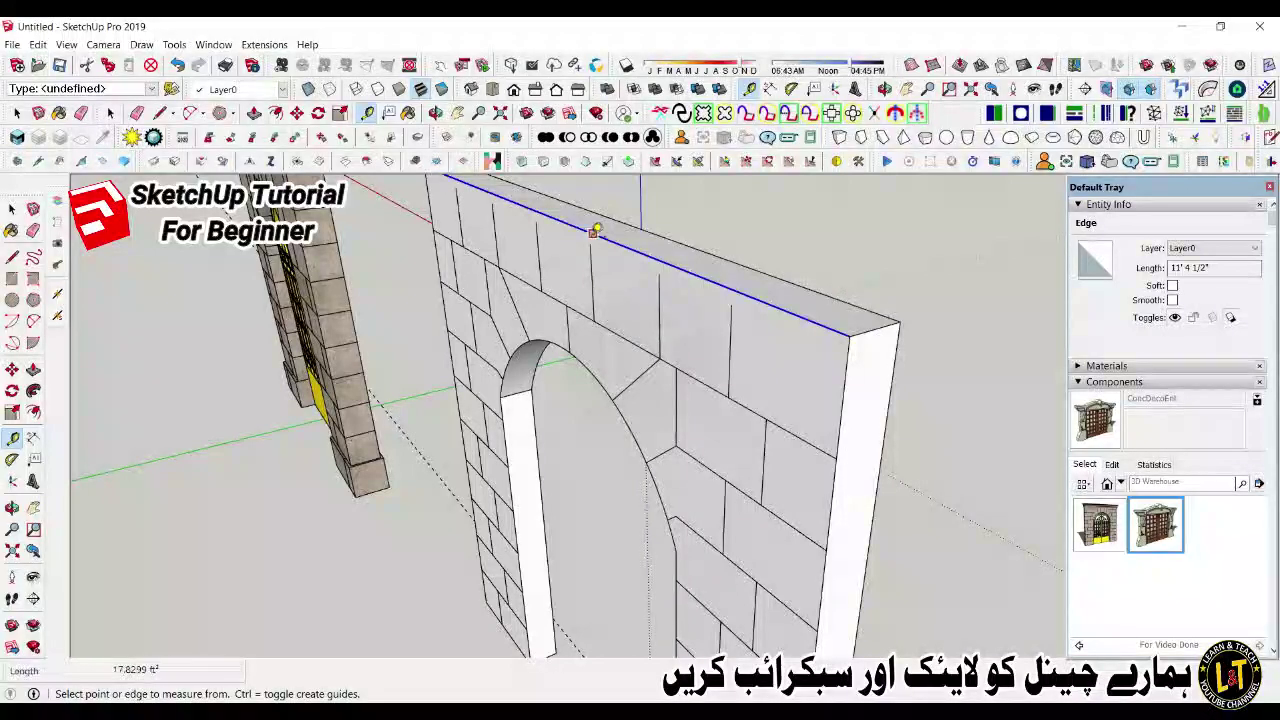
{"action": "left_click", "coordinate": [595, 230]}
{"action": "left_click", "coordinate": [591, 243]}
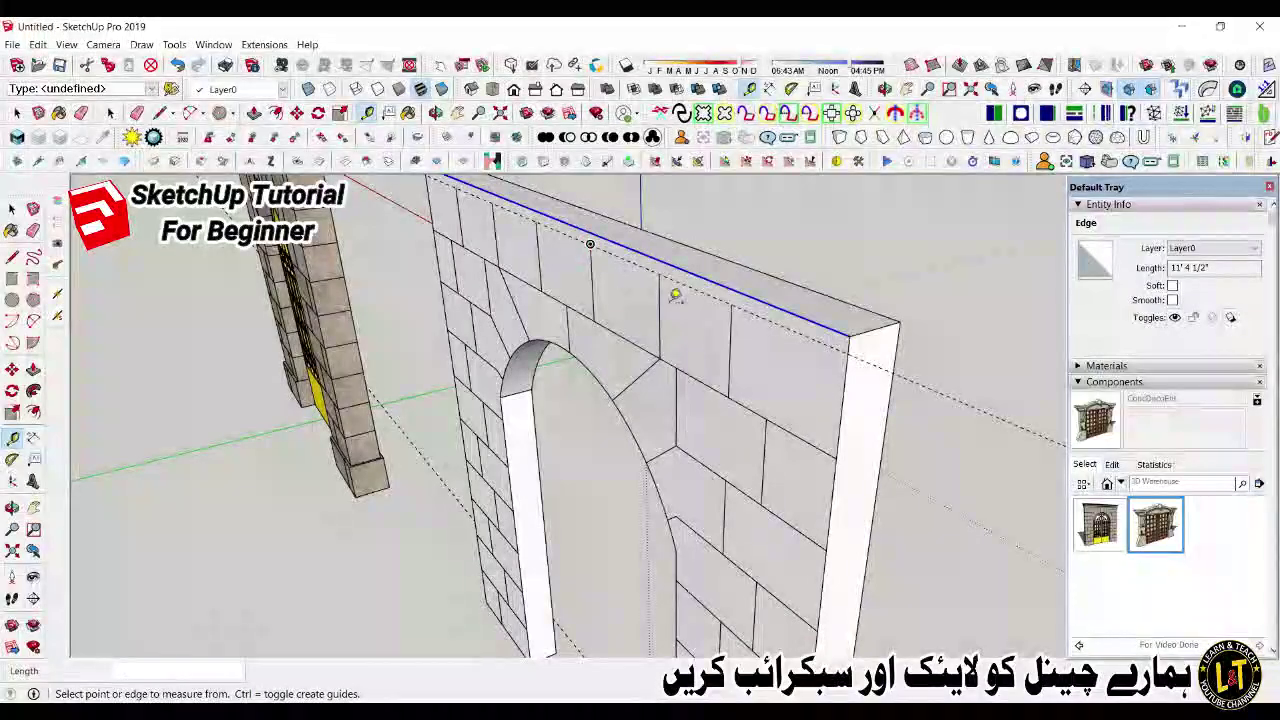
{"action": "key", "text": "l"}
{"action": "left_click", "coordinate": [848, 352]}
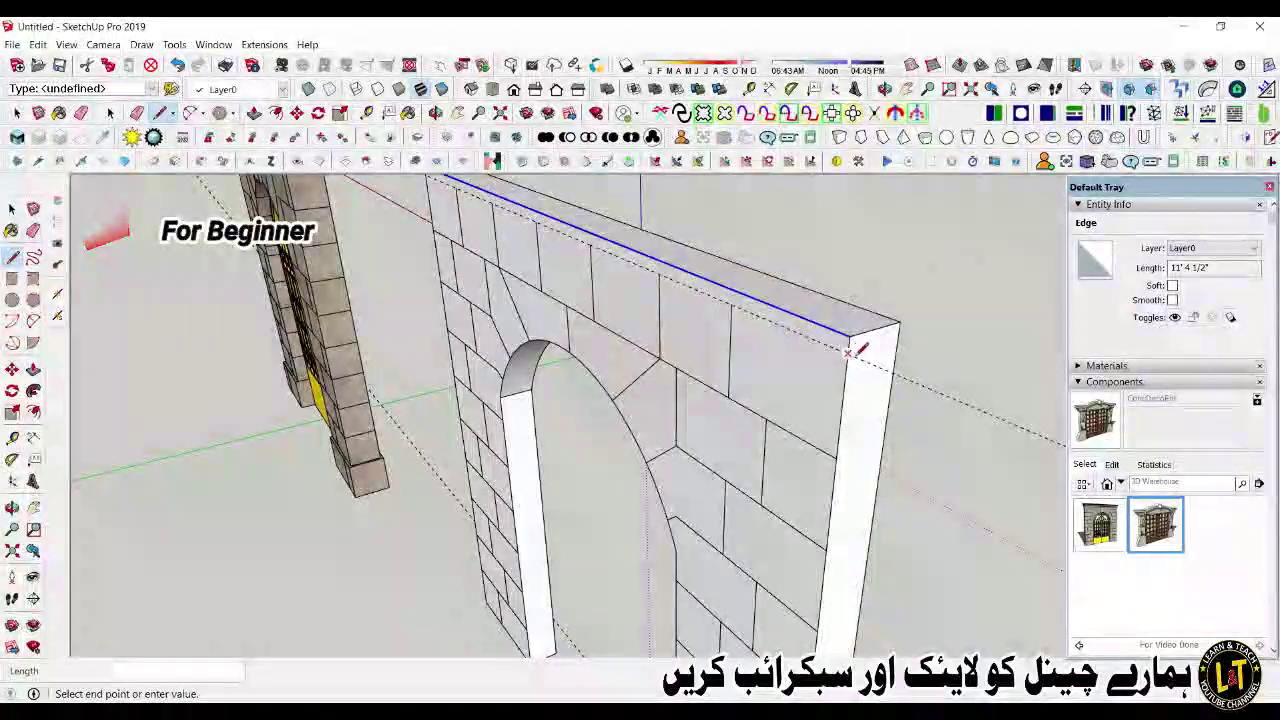
{"action": "scroll", "coordinate": [848, 352], "scroll_direction": "down", "scroll_amount": 1}
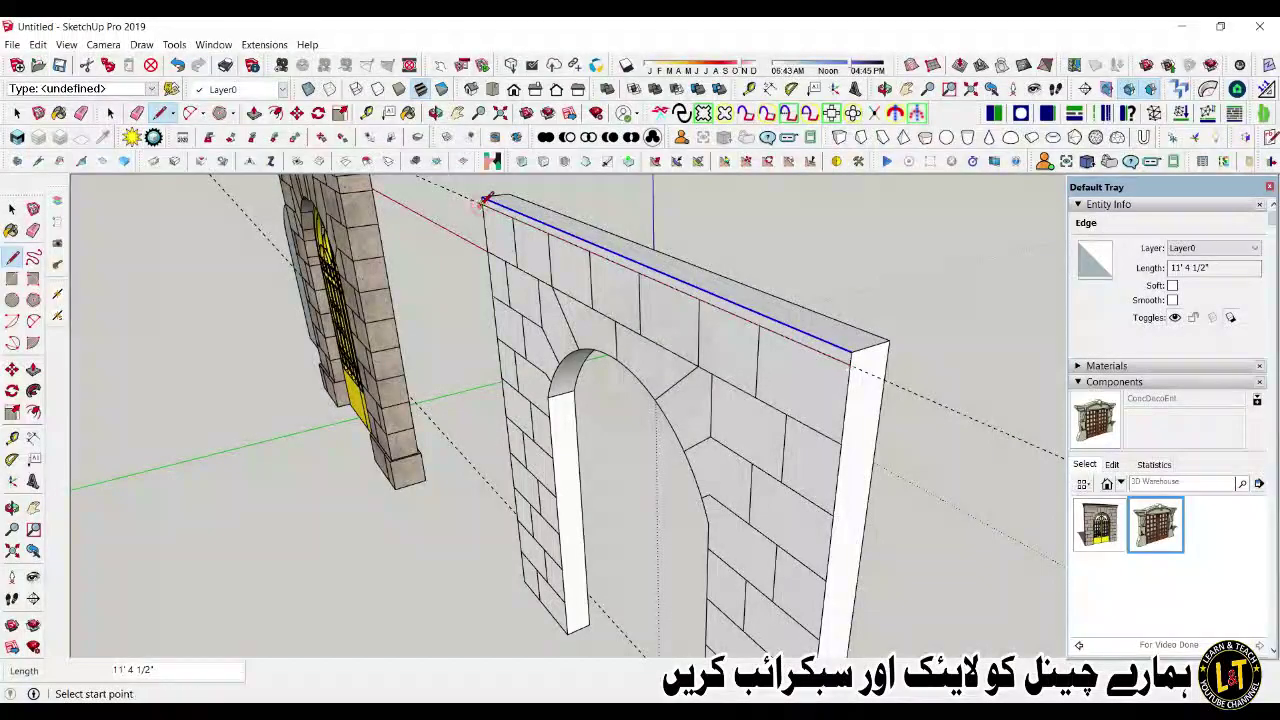
Step: Try to draw one extra radiating joint on each side of the central joint above the arch on the front face
{"action": "key", "text": "space"}
{"action": "left_click", "coordinate": [940, 340]}
{"action": "middle_click_drag", "start_coordinate": [930, 368], "coordinate": [629, 337]}
{"action": "scroll", "coordinate": [632, 333], "scroll_direction": "up", "scroll_amount": 5}
{"action": "key", "text": "l"}
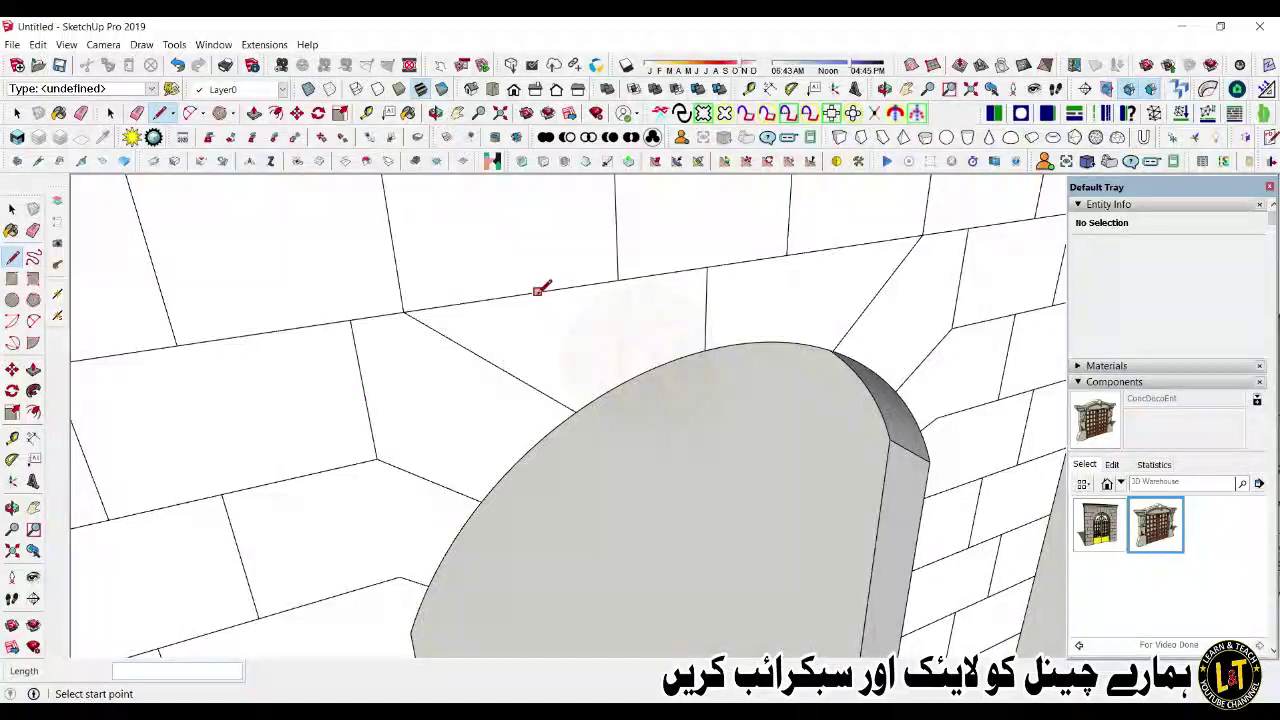
{"action": "left_click", "coordinate": [636, 375]}
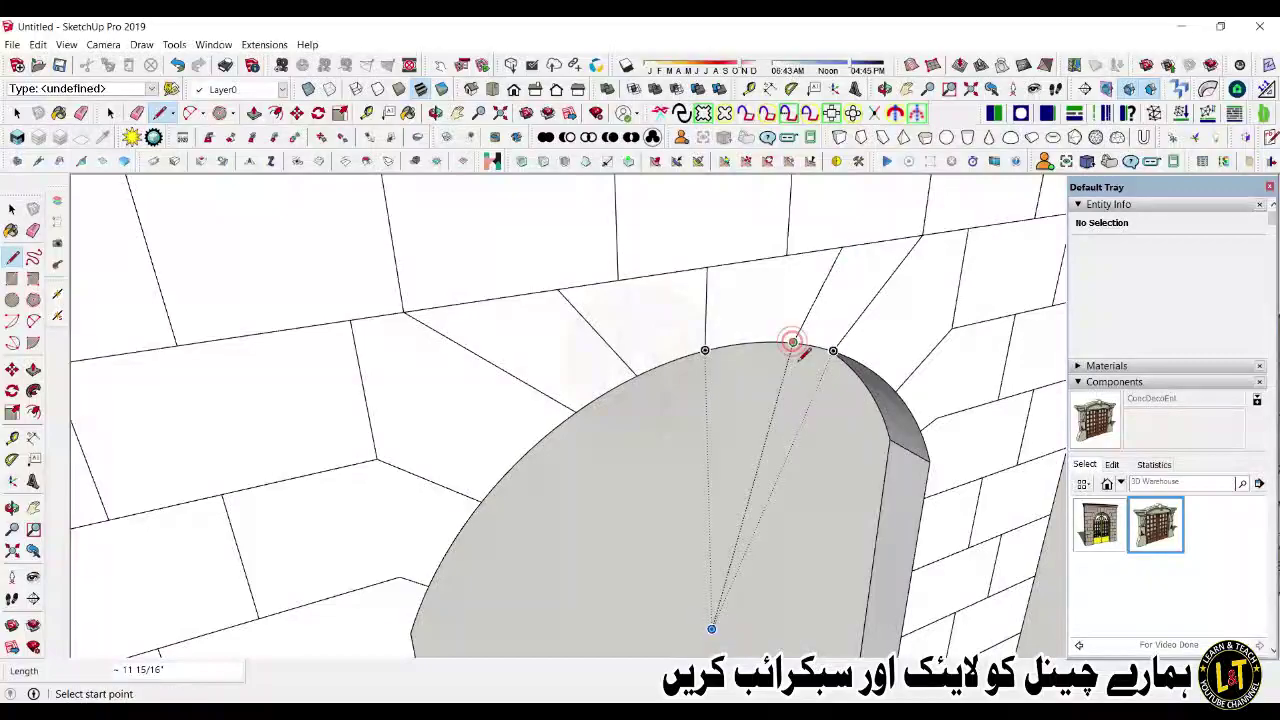
{"action": "middle_click_drag", "start_coordinate": [792, 343], "coordinate": [537, 334]}
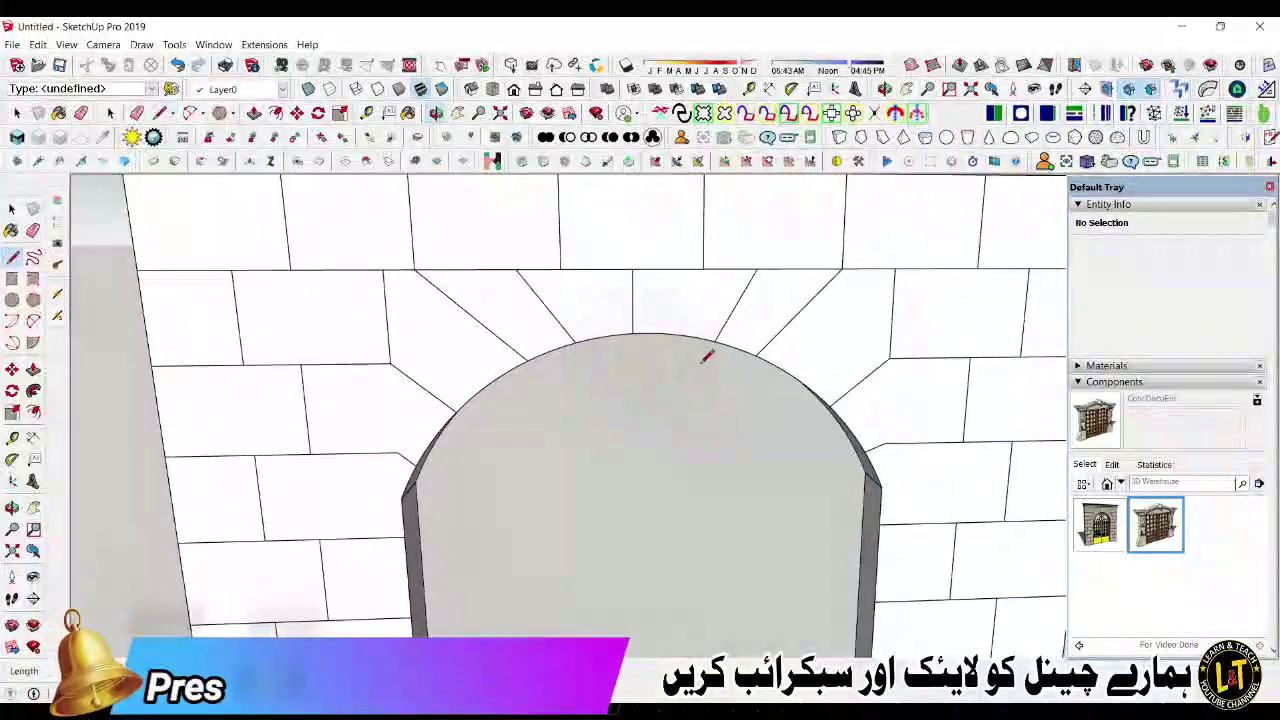
{"action": "key", "text": "e"}
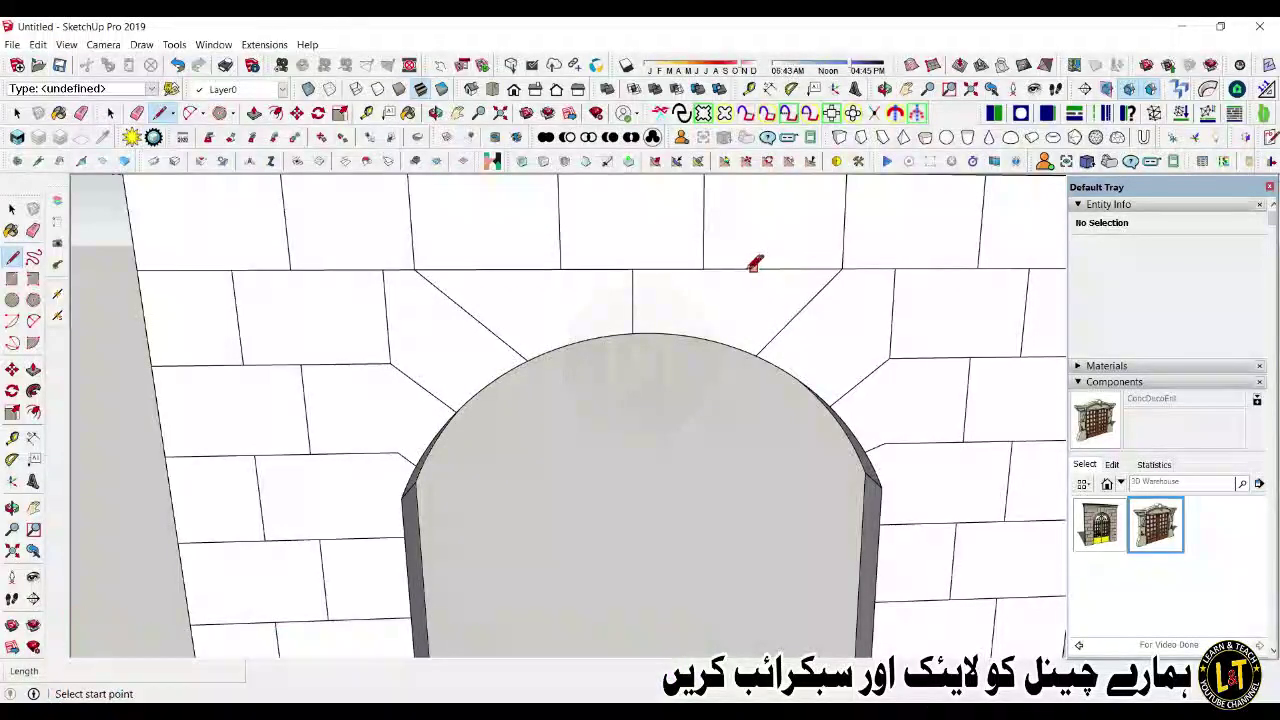
Step: Draw a slanted joint on each side of the front arch's central joint, from the arch curve to the course line above
{"action": "left_click", "coordinate": [708, 340]}
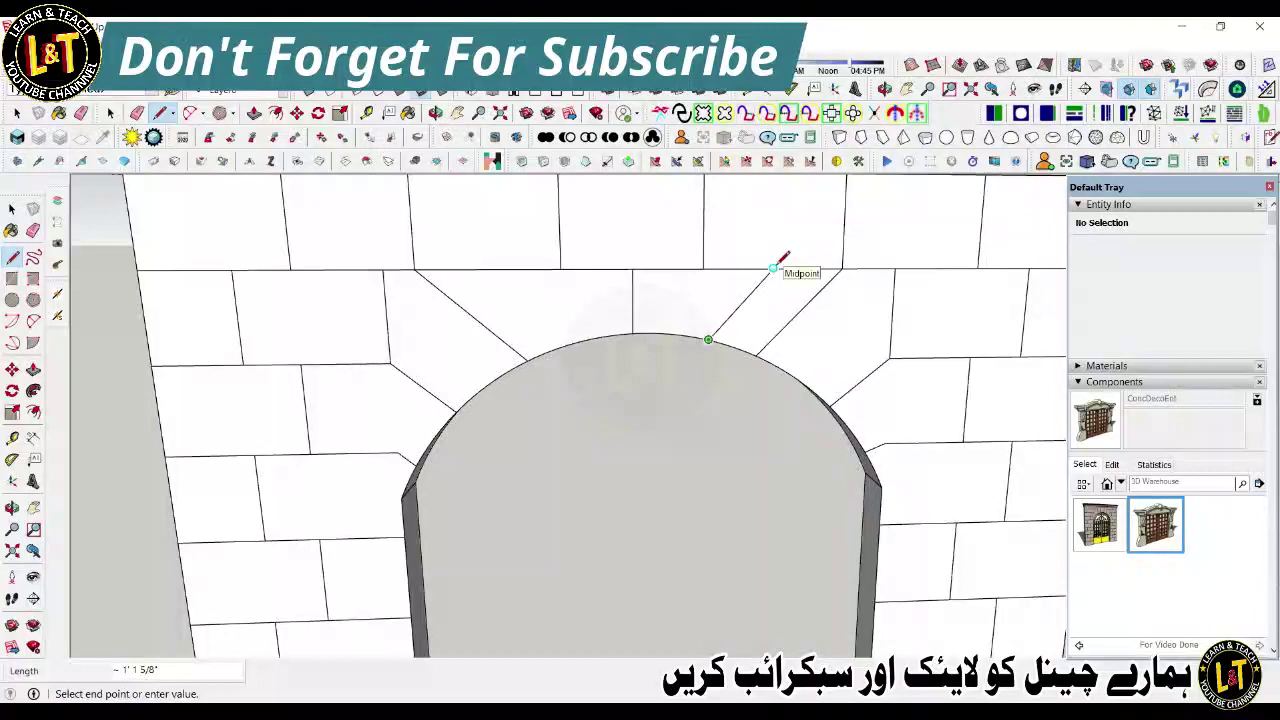
{"action": "left_click", "coordinate": [574, 341]}
{"action": "left_click", "coordinate": [508, 268]}
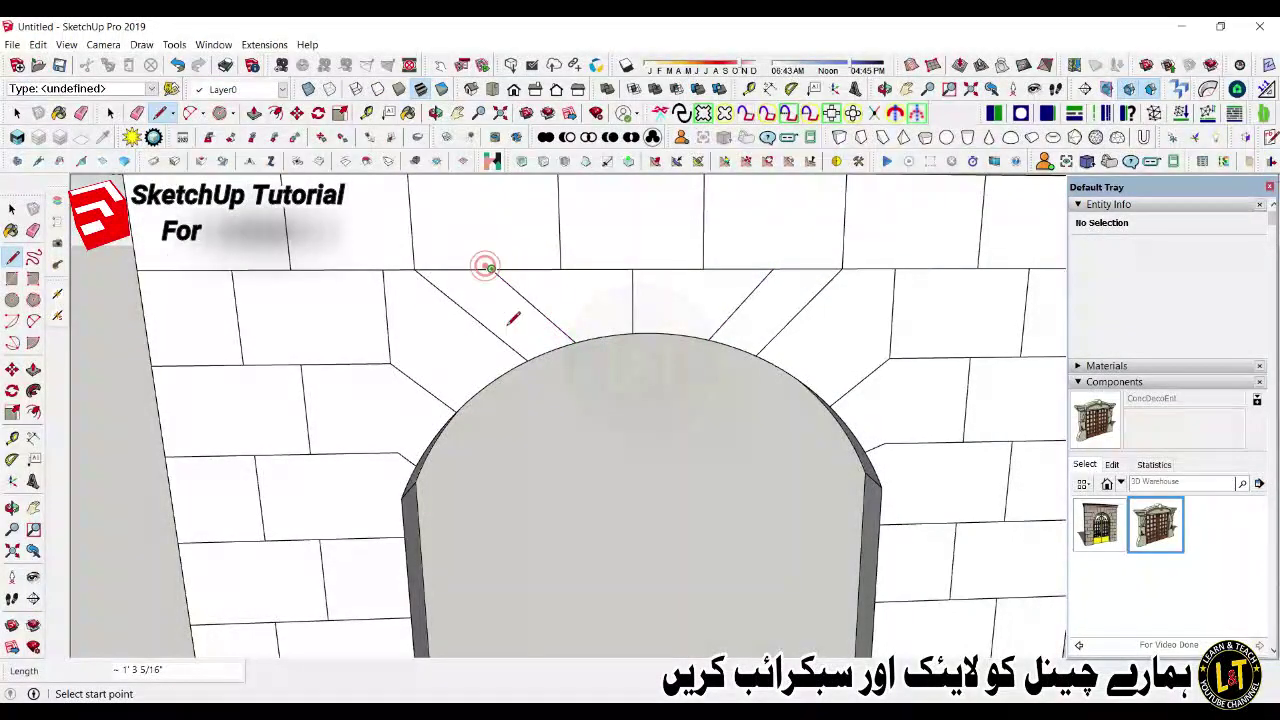
Step: Draw the same pair of slanted joints from the arch curve to the course line on the wall's back face
{"action": "key", "text": "space"}
{"action": "scroll", "coordinate": [558, 410], "scroll_direction": "down", "scroll_amount": 2}
{"action": "middle_click_drag", "start_coordinate": [551, 414], "coordinate": [728, 396]}
{"action": "key", "text": "l"}
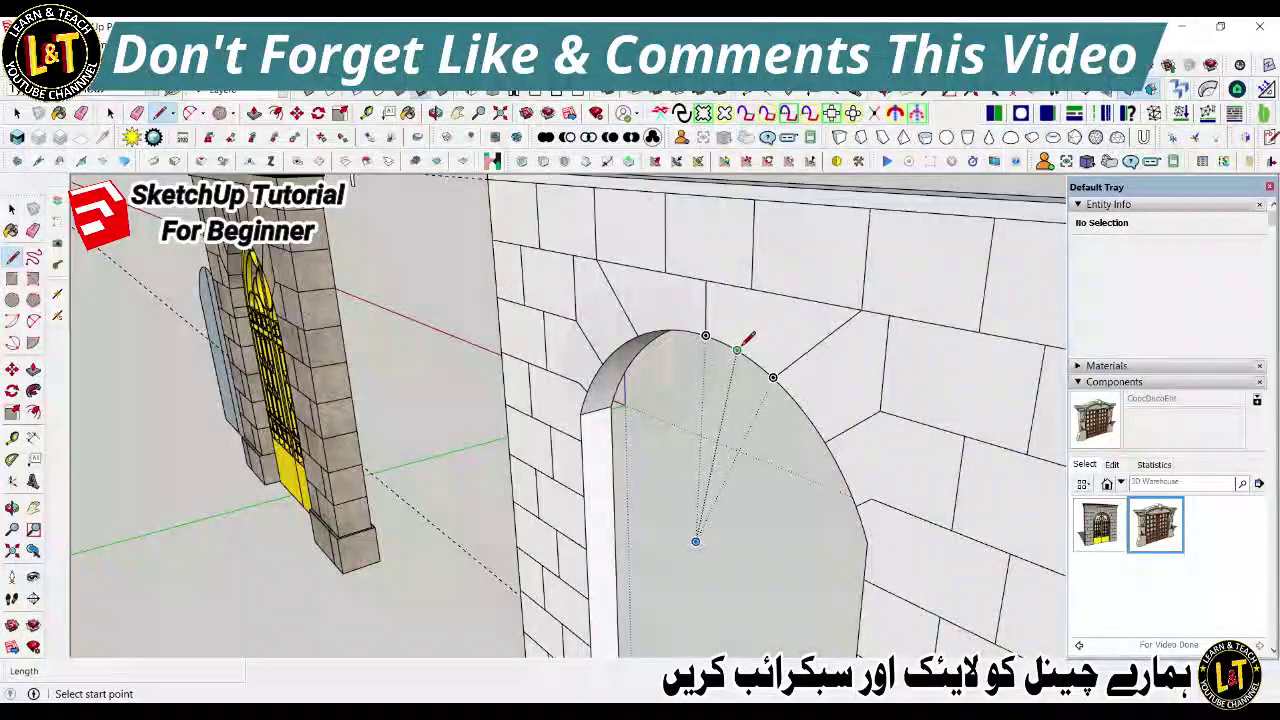
{"action": "left_click", "coordinate": [738, 348]}
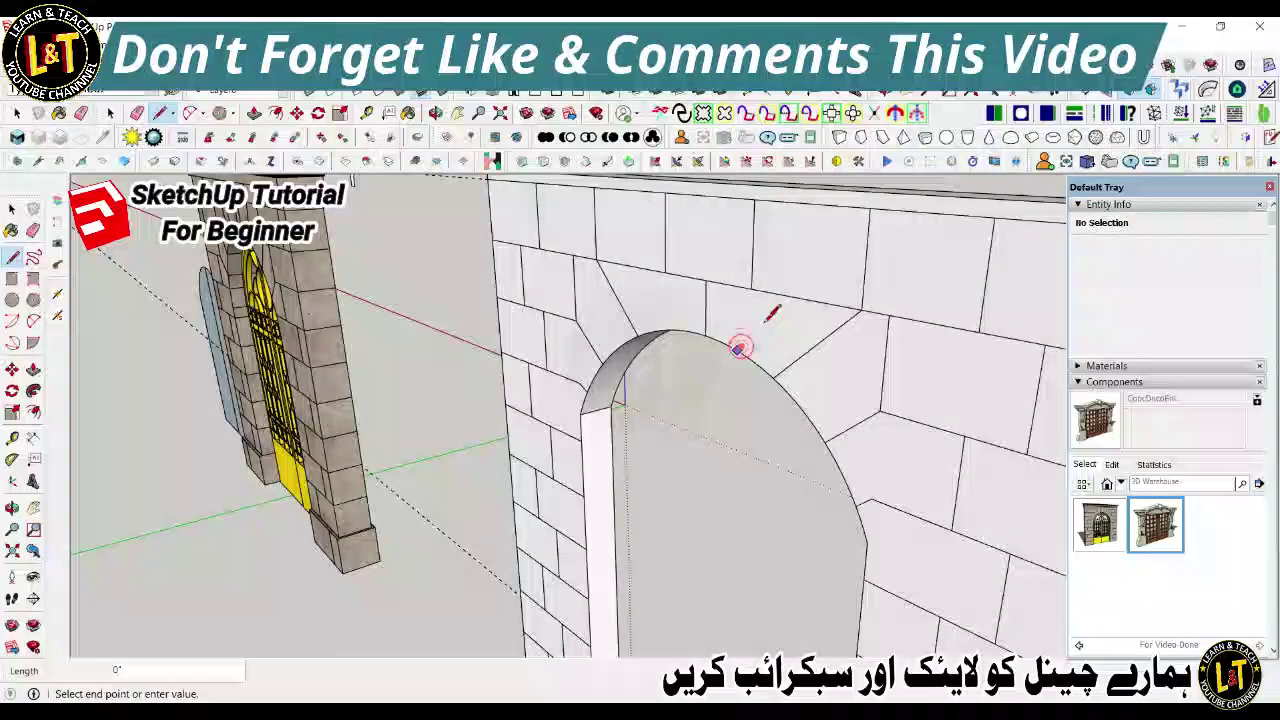
{"action": "left_click", "coordinate": [665, 330]}
{"action": "left_click", "coordinate": [629, 265]}
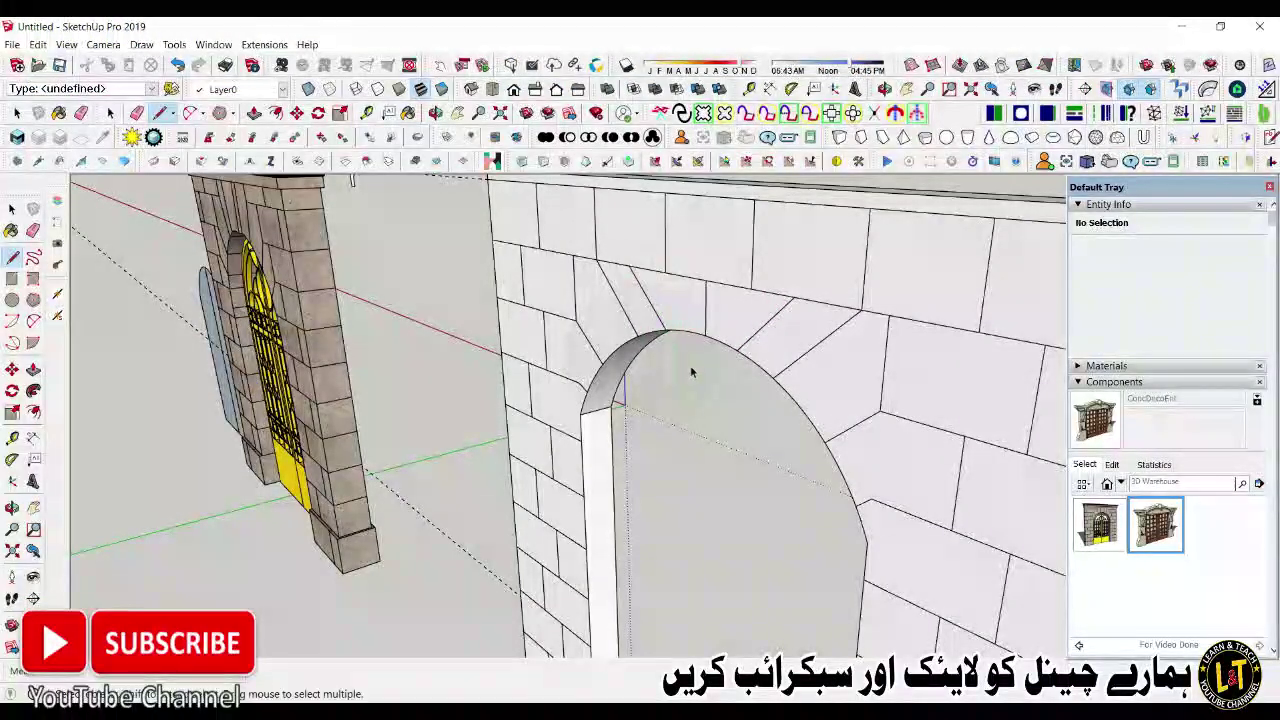
Step: Examine the stone plinth at the foot of the reference gate's pillar and compare it with the new wall's base
{"action": "middle_click_drag", "start_coordinate": [691, 372], "coordinate": [592, 355]}
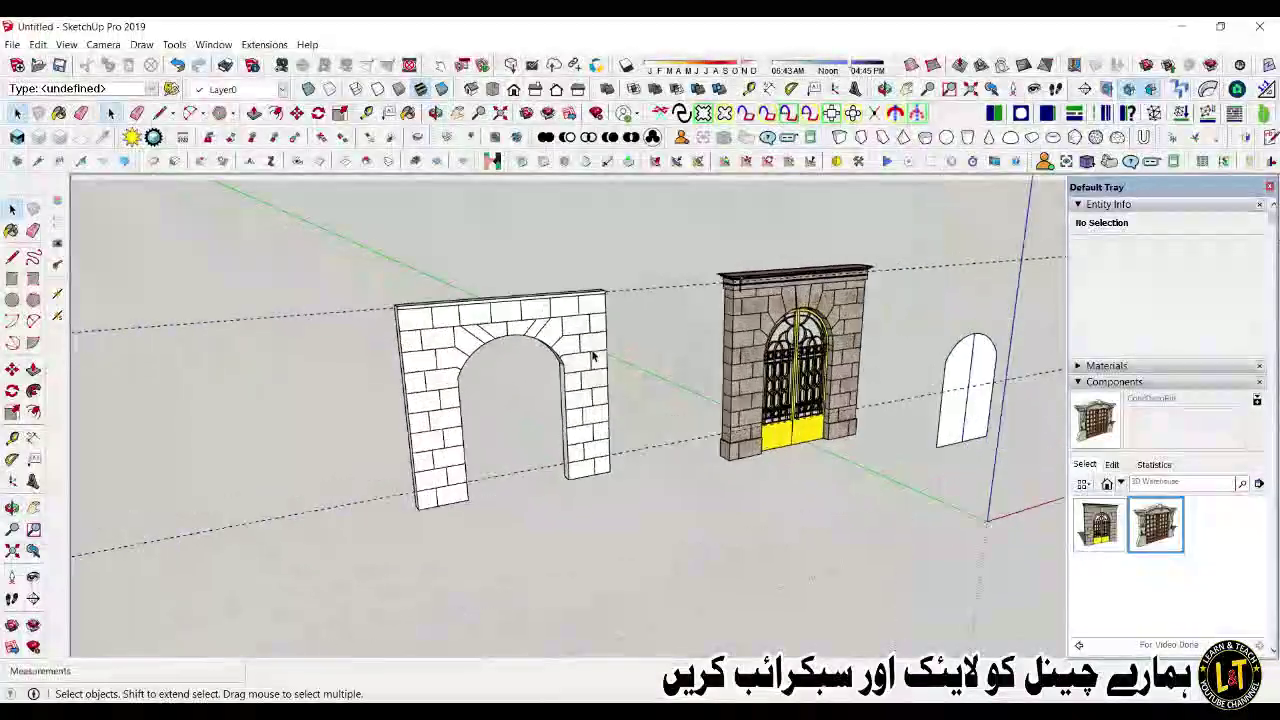
{"action": "scroll", "coordinate": [560, 400], "scroll_direction": "up", "scroll_amount": 5}
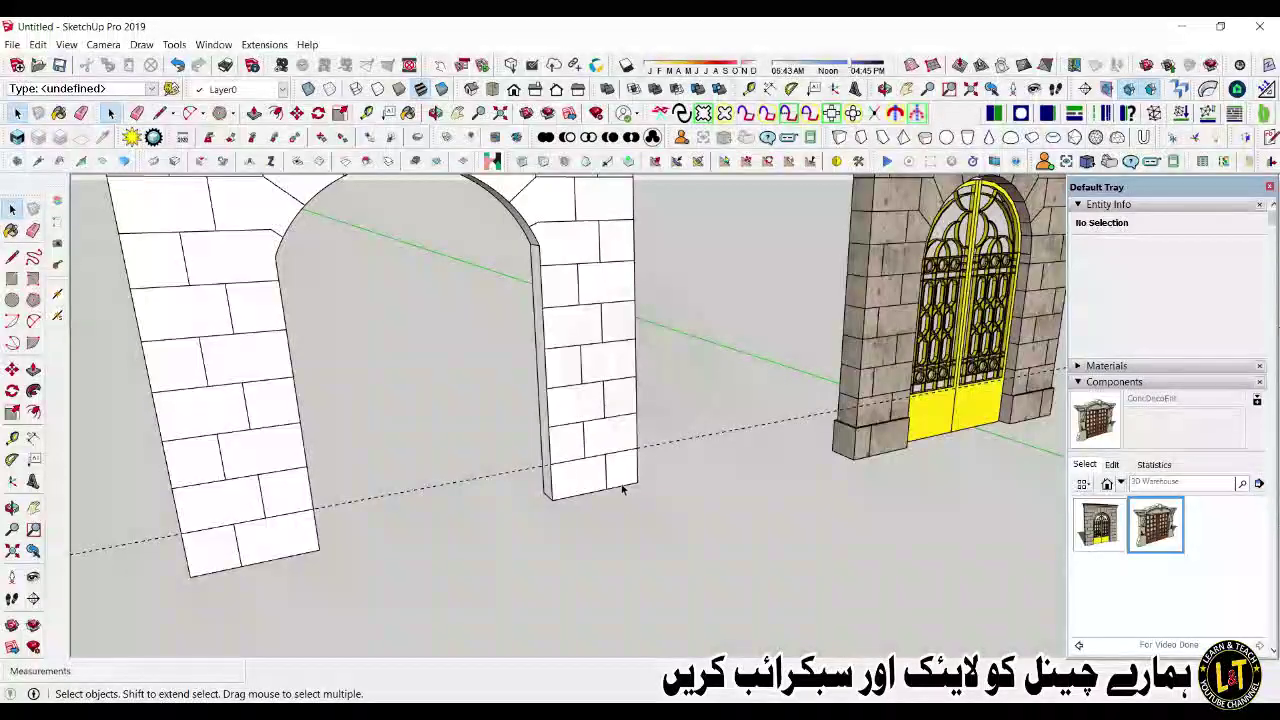
{"action": "scroll", "coordinate": [878, 484], "scroll_direction": "up", "scroll_amount": 8}
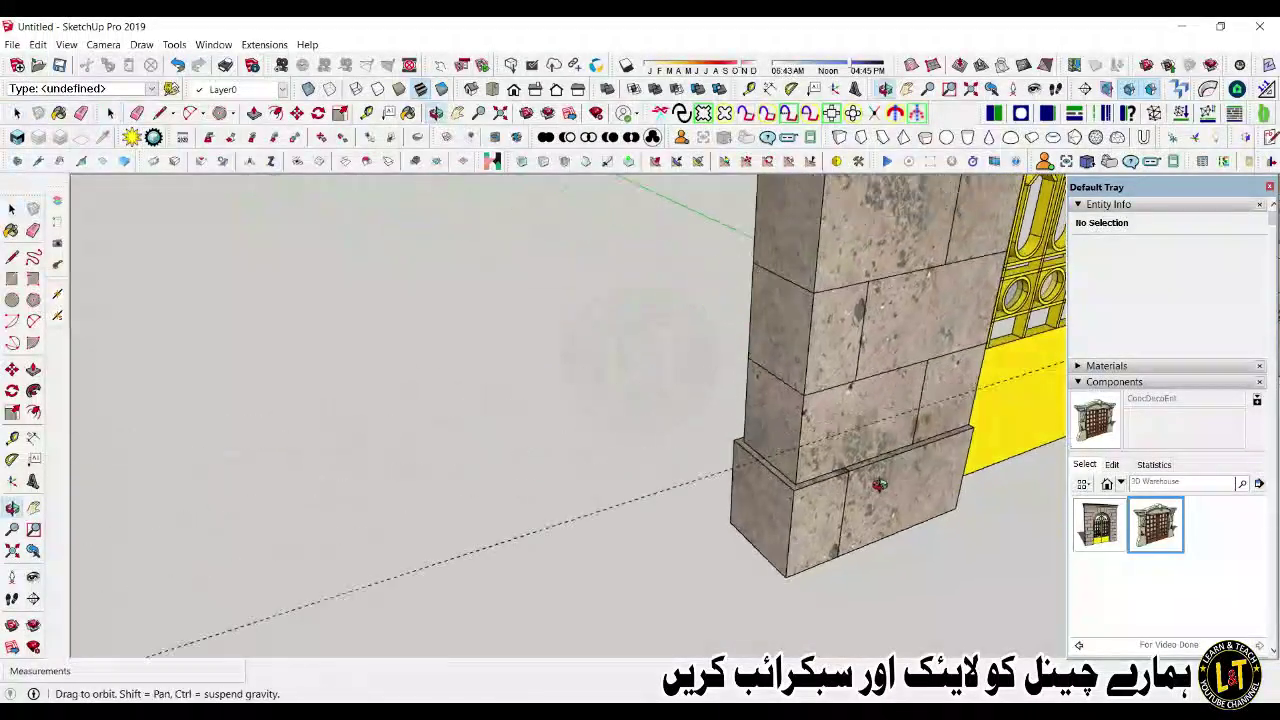
{"action": "scroll", "coordinate": [878, 484], "scroll_direction": "up", "scroll_amount": 2}
{"action": "scroll", "coordinate": [820, 484], "scroll_direction": "down", "scroll_amount": 10}
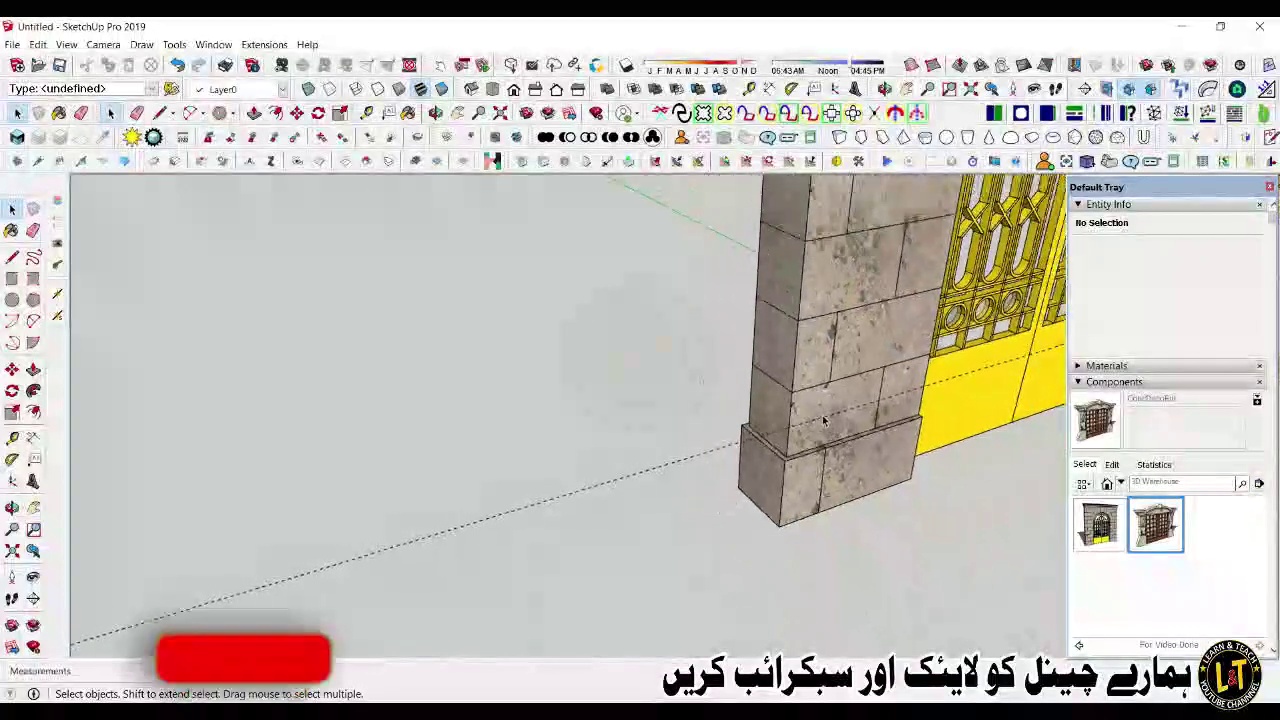
{"action": "scroll", "coordinate": [573, 487], "scroll_direction": "up", "scroll_amount": 6}
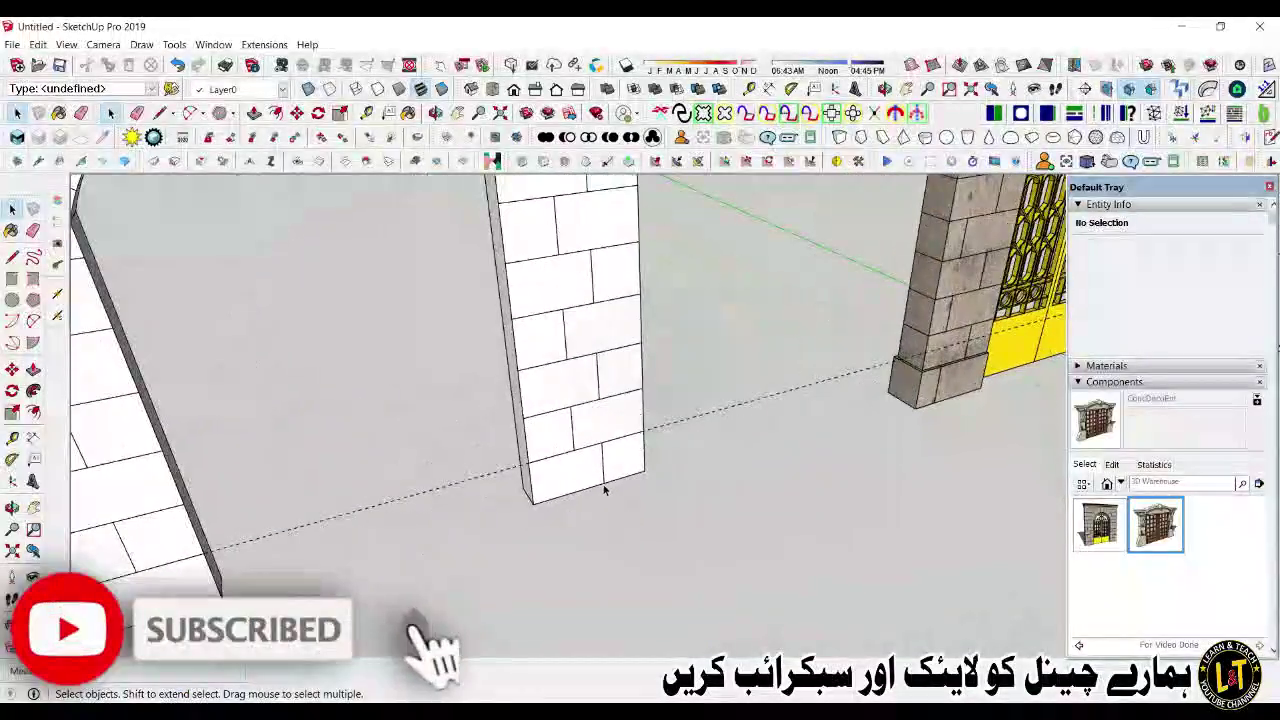
{"action": "scroll", "coordinate": [573, 487], "scroll_direction": "down", "scroll_amount": 6}
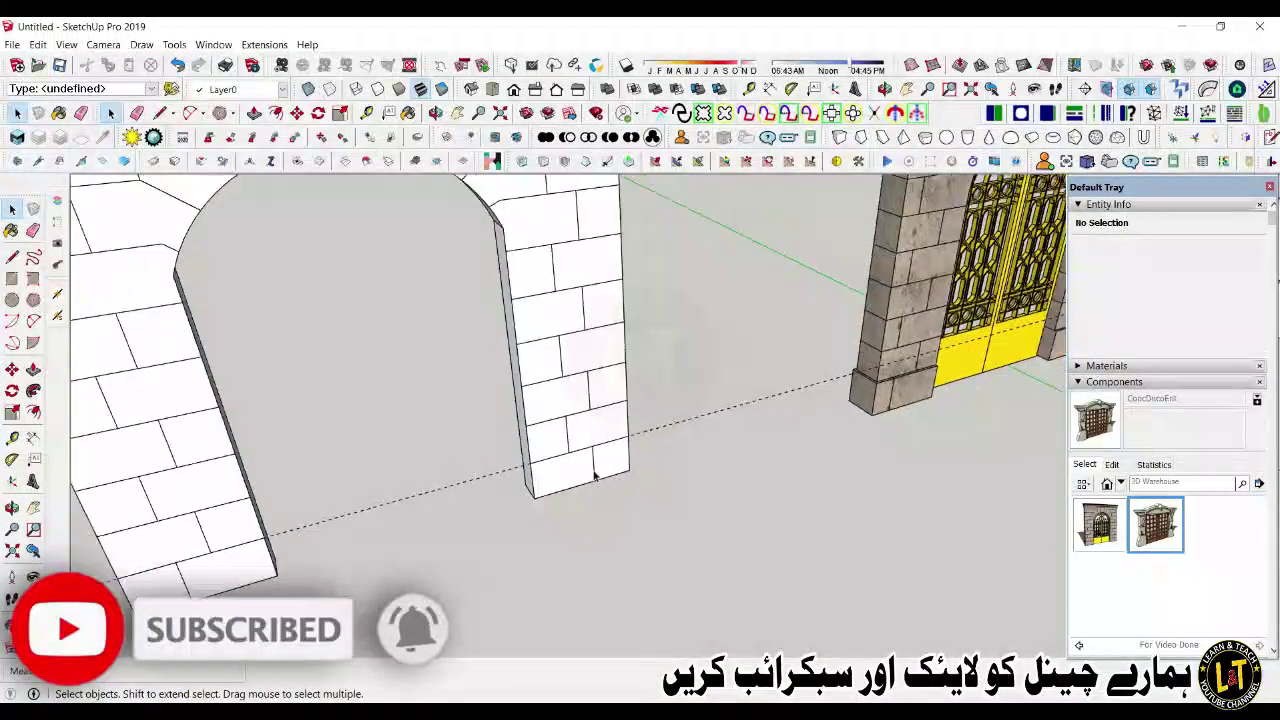
Step: Start a base outline at the wall's front bottom corner with a 2' line outward along the red axis and a 2' line forward
{"action": "key", "text": "l"}
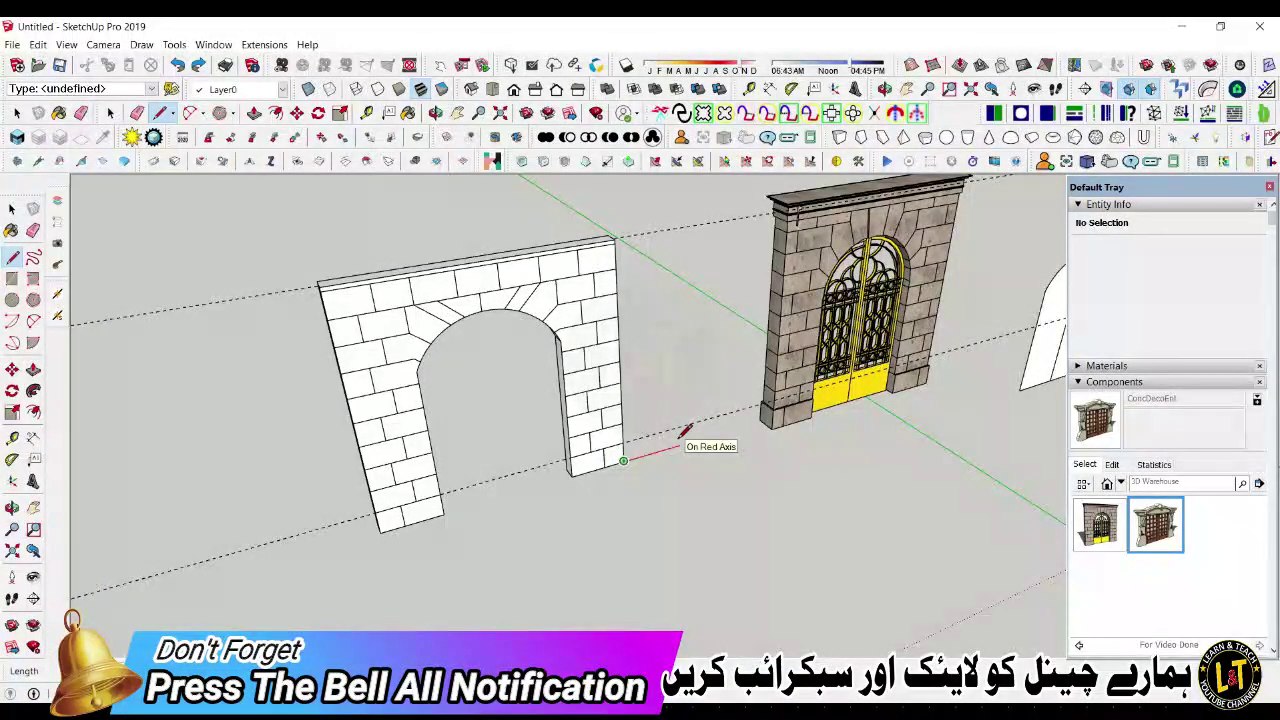
{"action": "type", "text": "12"}
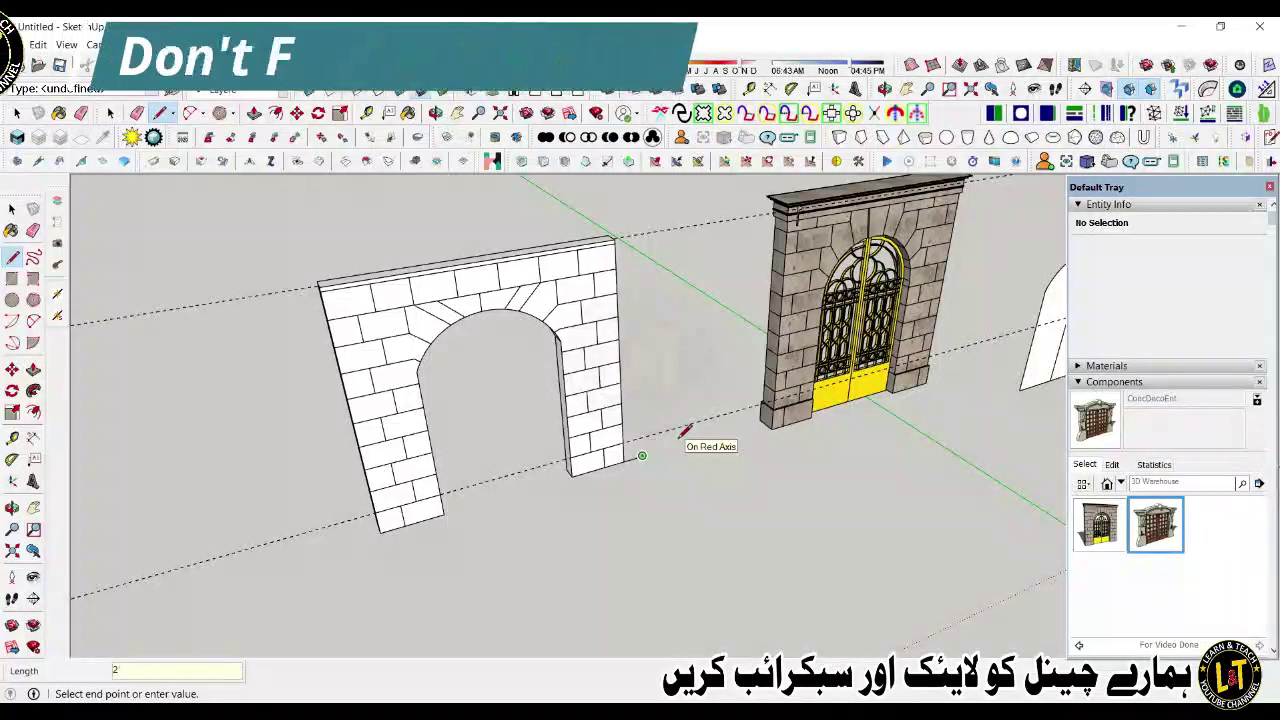
{"action": "type", "text": "'"}
{"action": "key", "text": "Return"}
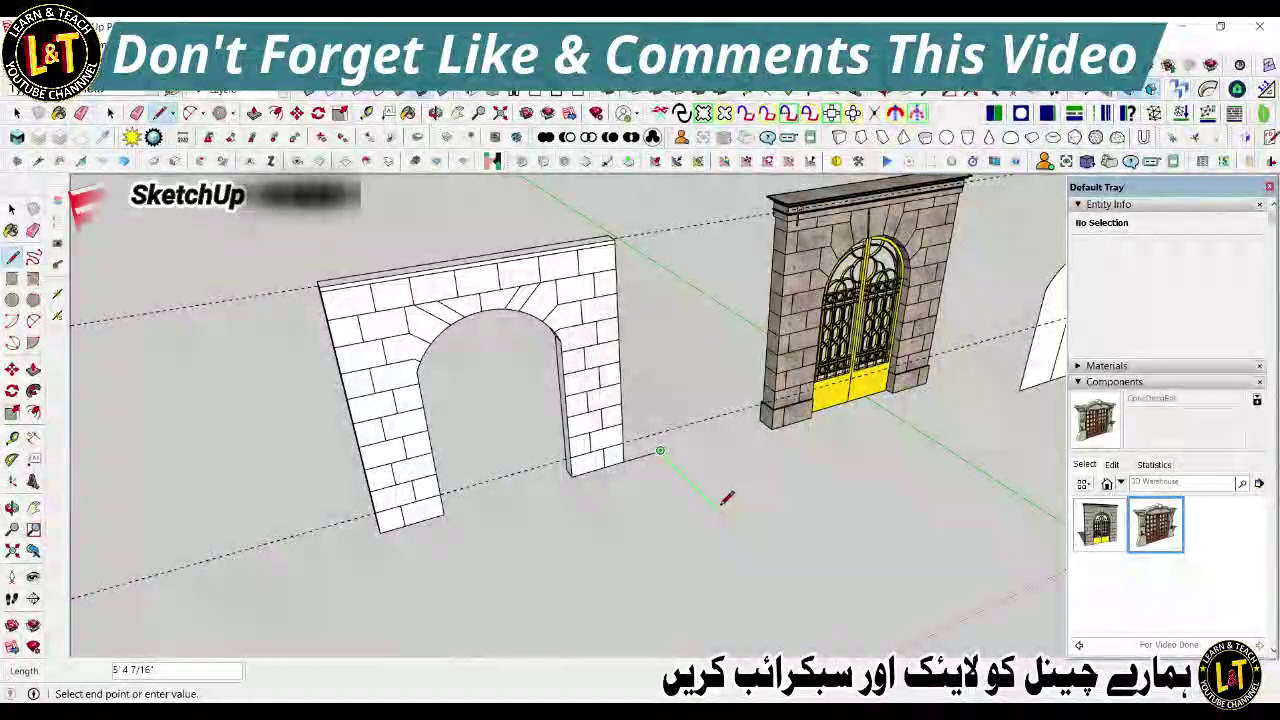
{"action": "type", "text": "2'"}
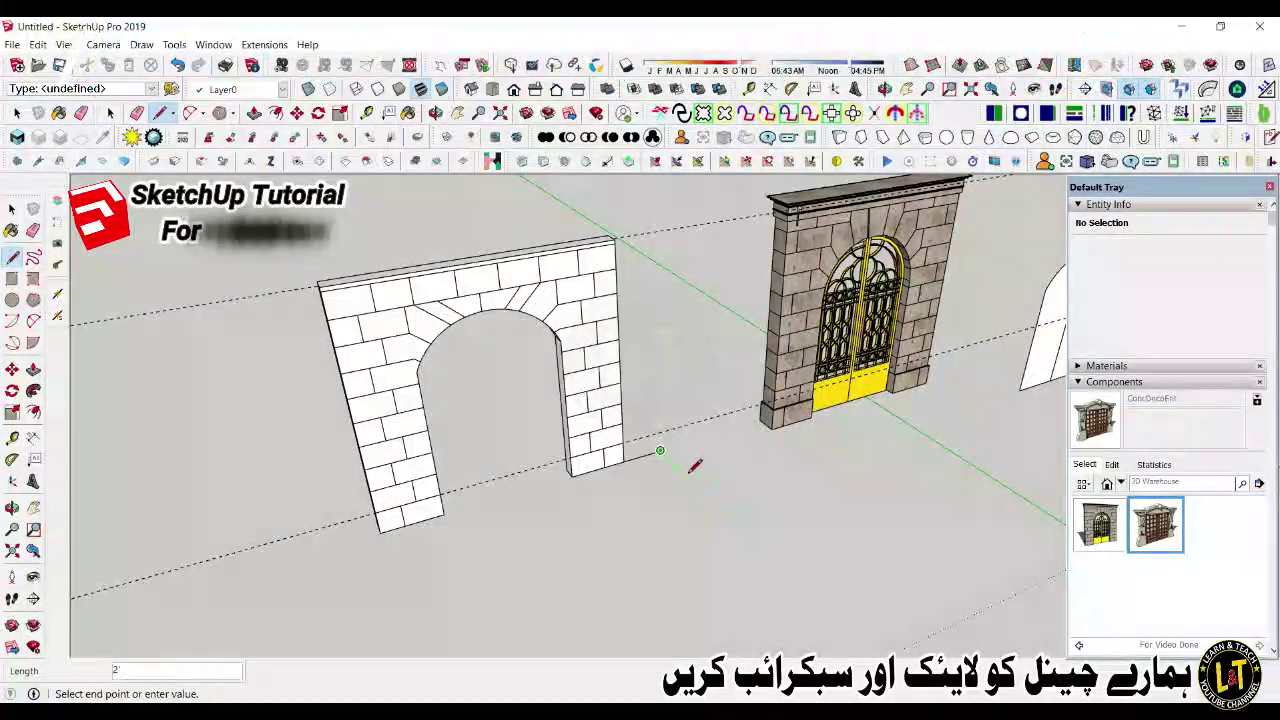
{"action": "left_click", "coordinate": [660, 450]}
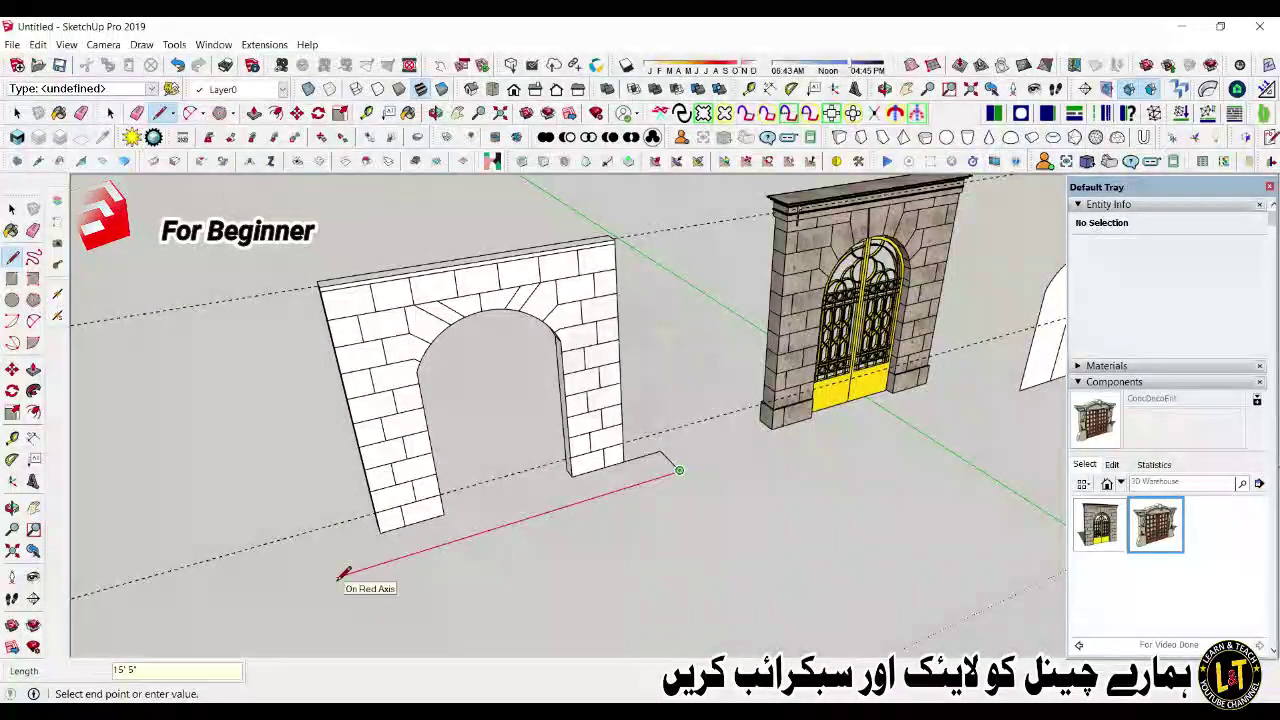
Step: Complete the base outline with a 15' 5" front edge and a 4.8' side edge, closing it into a rectangular face around the wall
{"action": "left_click", "coordinate": [394, 568]}
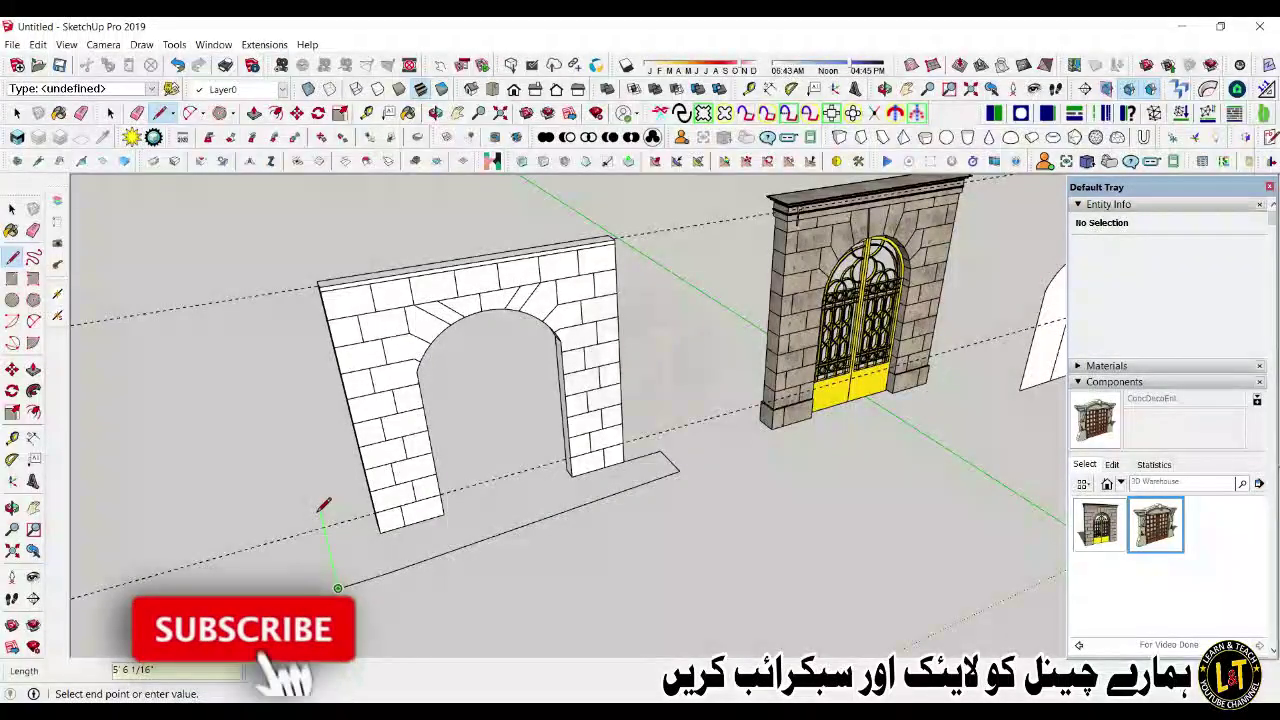
{"action": "type", "text": "4.8"}
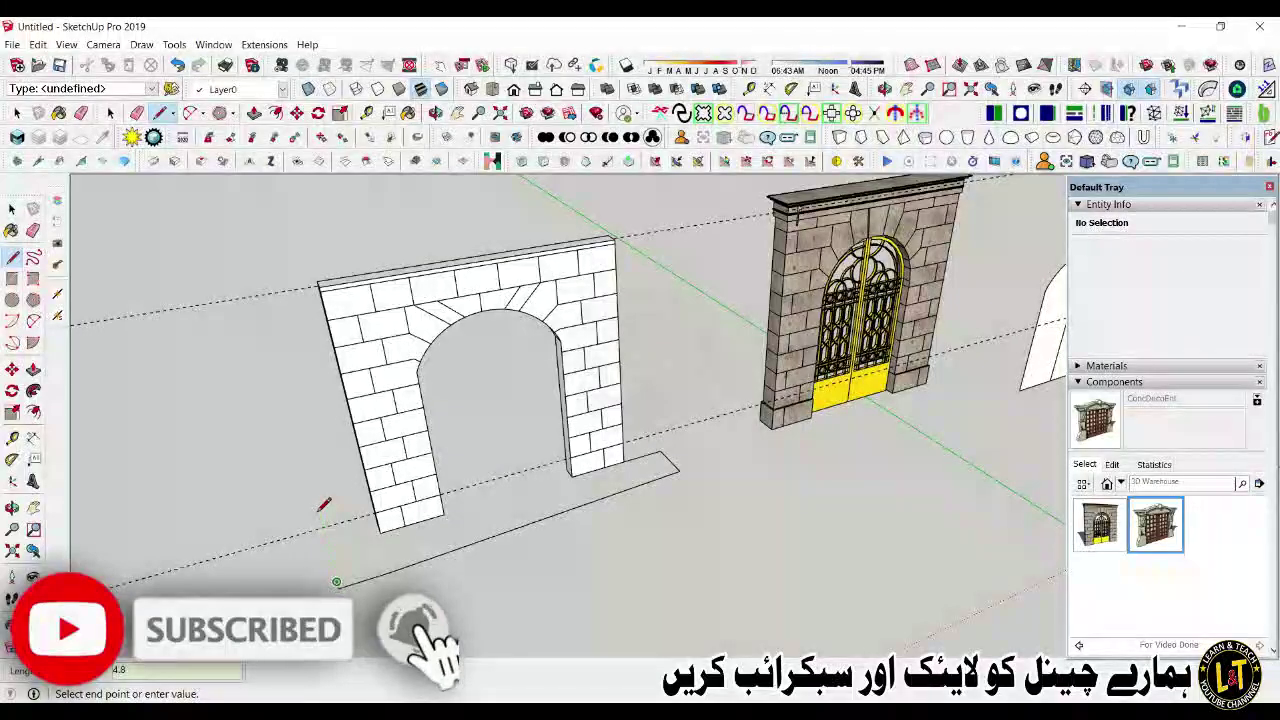
{"action": "key", "text": "Return"}
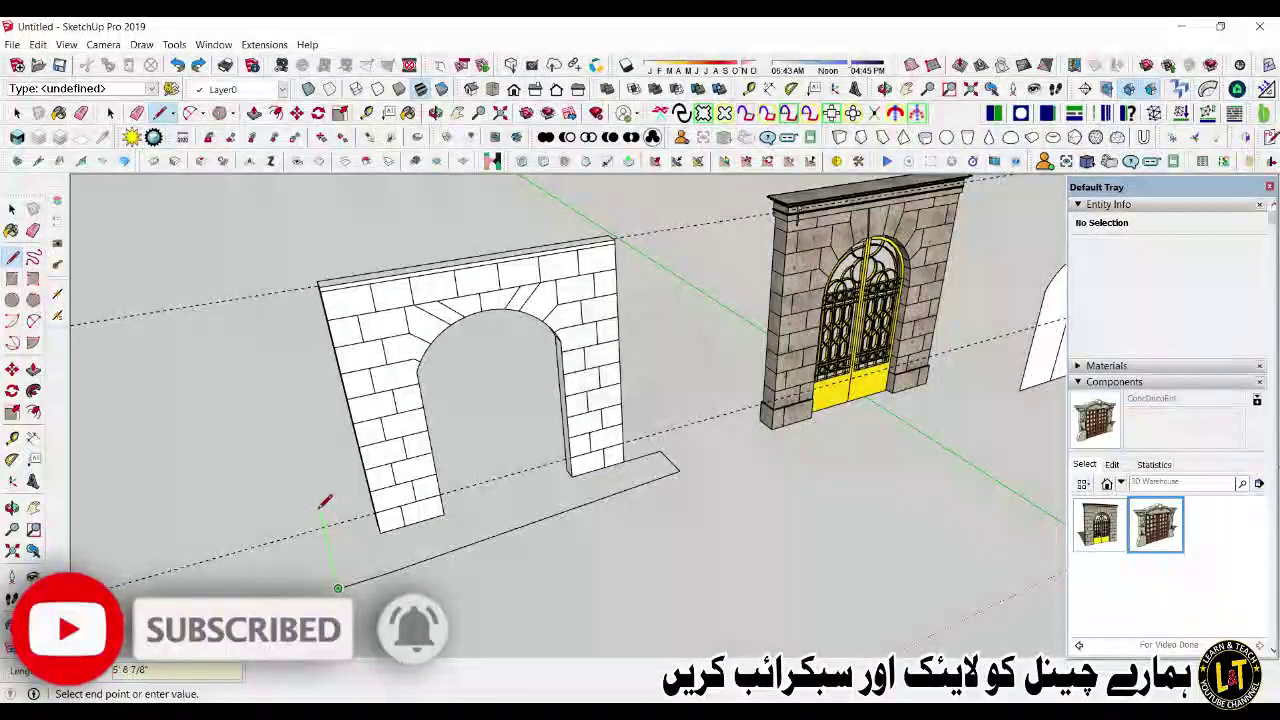
{"action": "type", "text": "4.8'"}
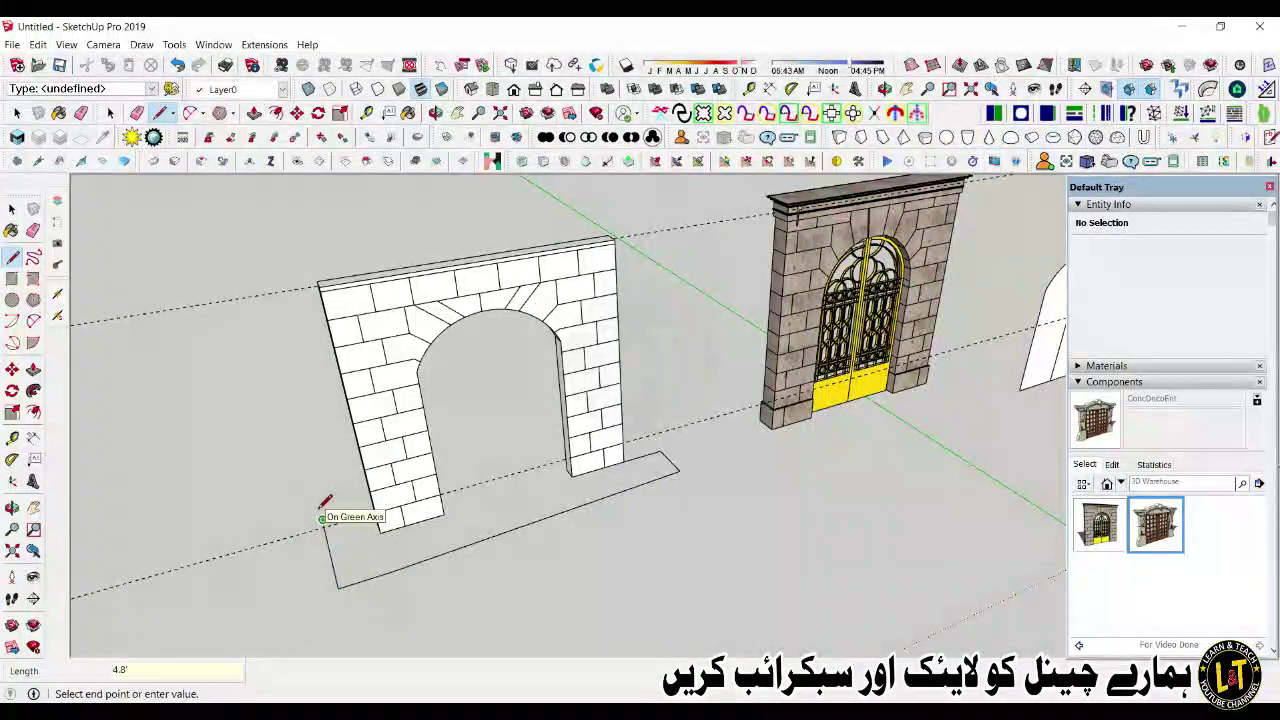
{"action": "mouse_move", "coordinate": [381, 573]}
{"action": "middle_mouse_down"}
{"action": "mouse_move", "coordinate": [766, 543]}
{"action": "mouse_move", "coordinate": [651, 306]}
{"action": "middle_mouse_up"}
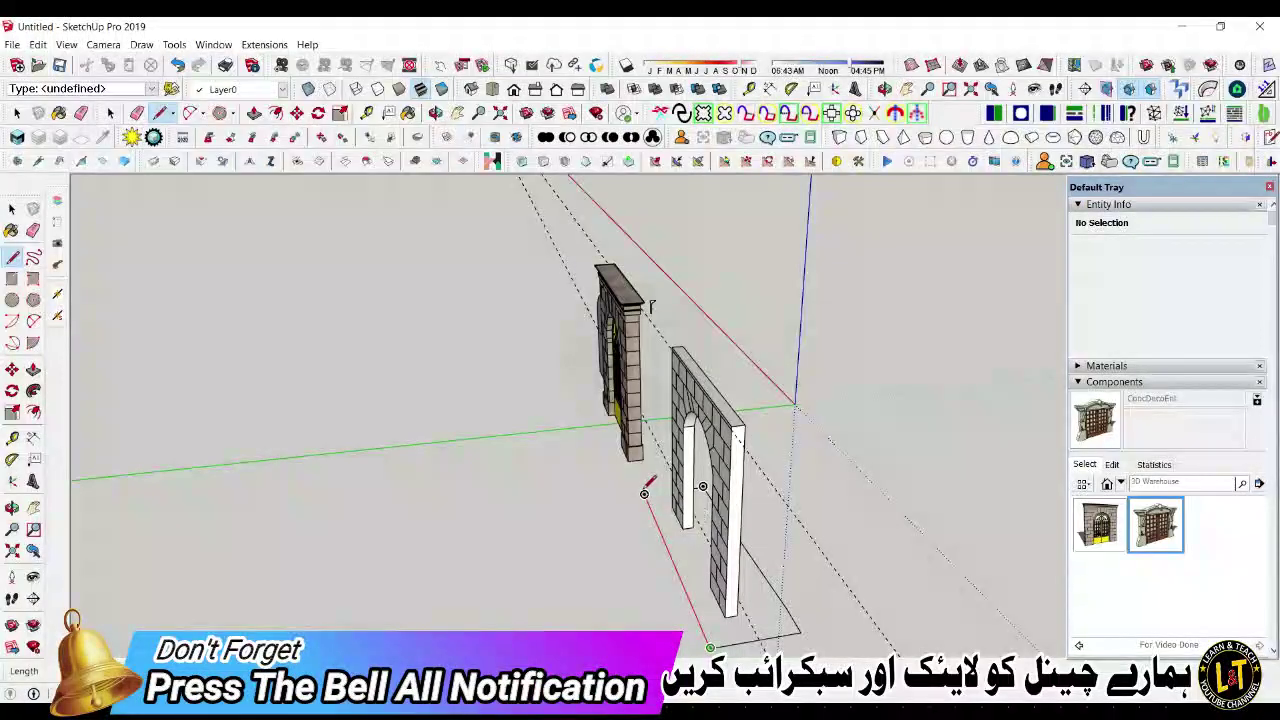
{"action": "middle_click_drag", "start_coordinate": [607, 527], "coordinate": [900, 530]}
{"action": "scroll", "coordinate": [710, 482], "scroll_direction": "up", "scroll_amount": 4}
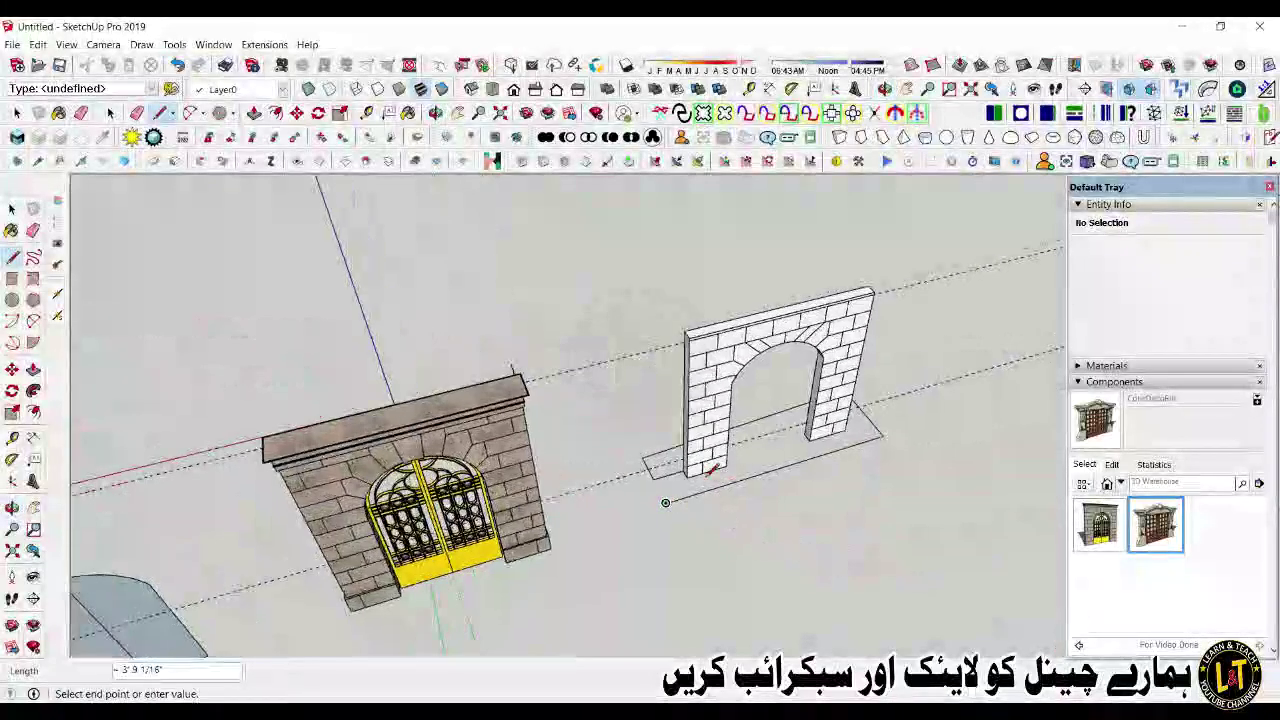
{"action": "left_click", "coordinate": [622, 452]}
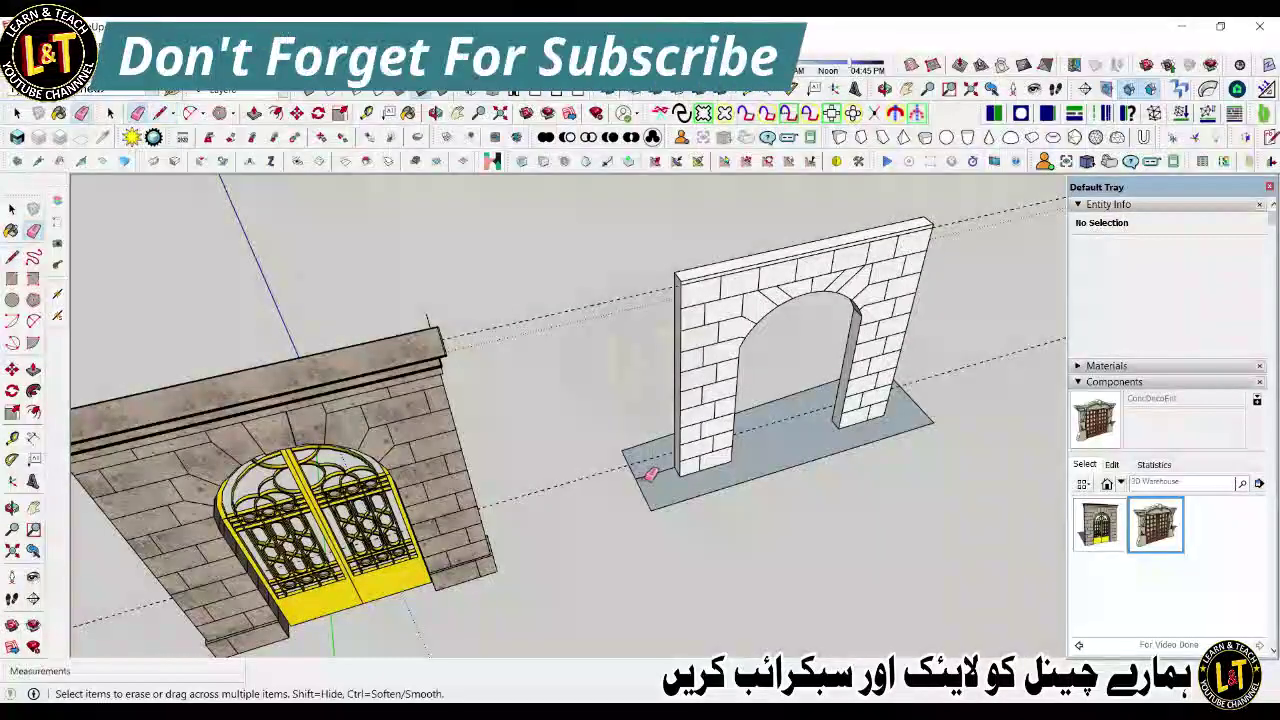
{"action": "middle_click_drag", "start_coordinate": [702, 497], "coordinate": [290, 418]}
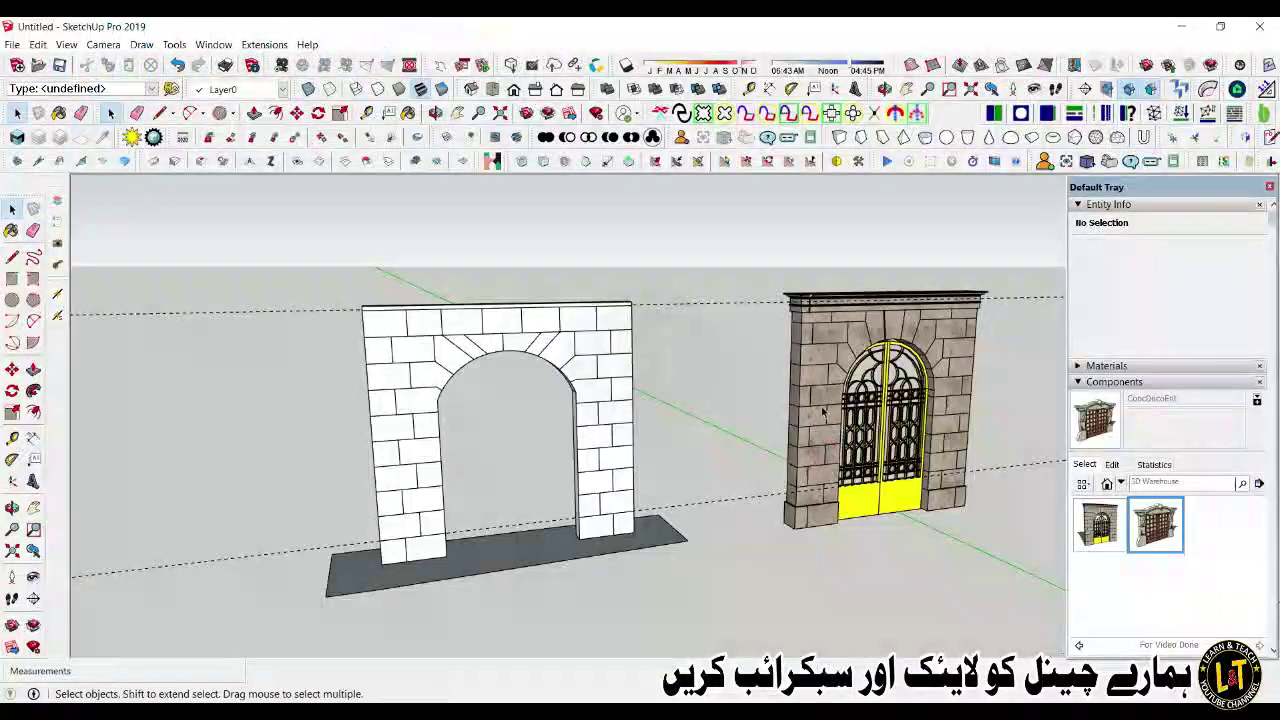
{"action": "scroll", "coordinate": [822, 410], "scroll_direction": "up", "scroll_amount": 2}
{"action": "scroll", "coordinate": [815, 380], "scroll_direction": "down", "scroll_amount": 1}
{"action": "scroll", "coordinate": [805, 335], "scroll_direction": "up", "scroll_amount": 3}
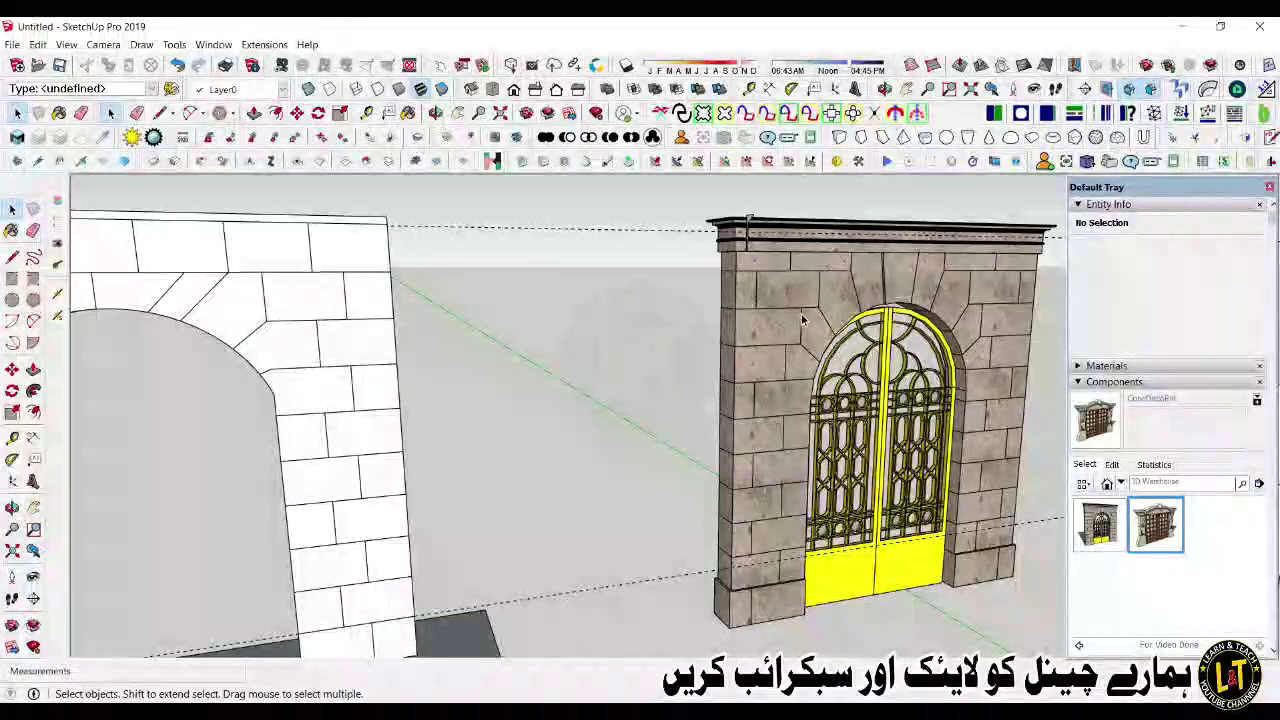
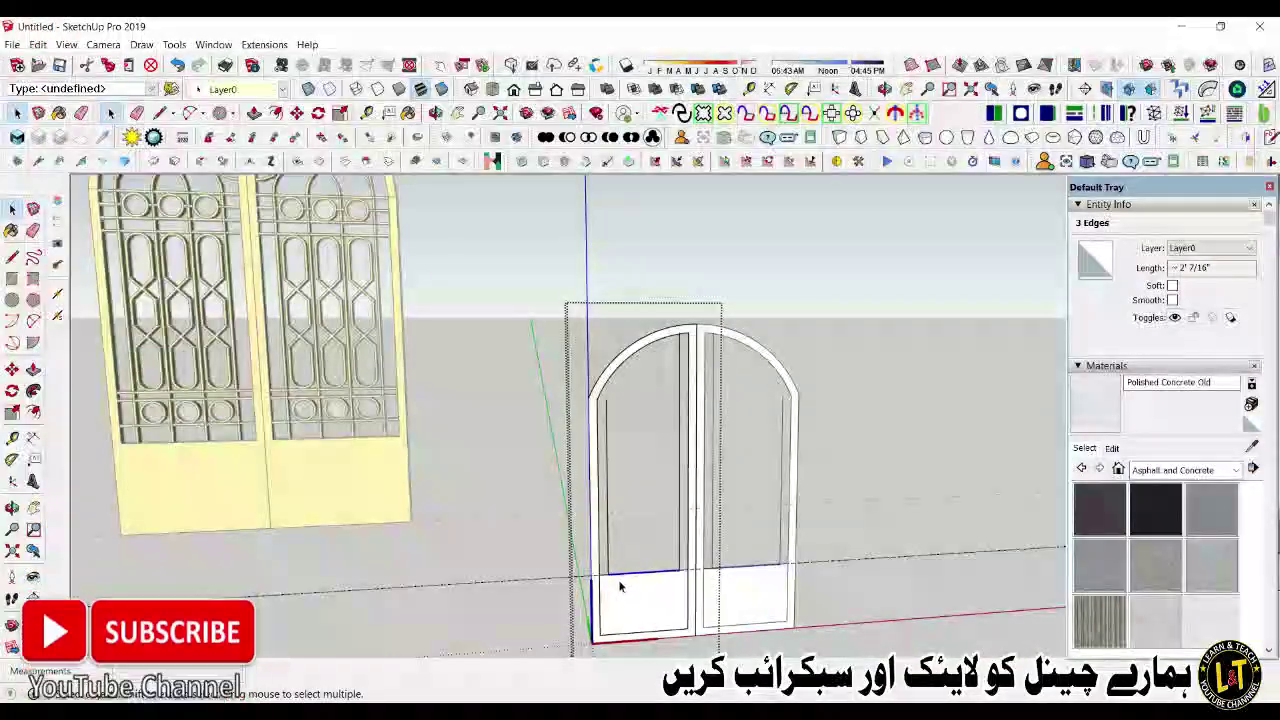
Step: Push/Pull the lower panel face of the arched door leaf to give it depth
{"action": "scroll", "coordinate": [640, 600], "scroll_direction": "up", "scroll_amount": 3}
{"action": "middle_click_drag", "start_coordinate": [670, 617], "coordinate": [683, 566]}
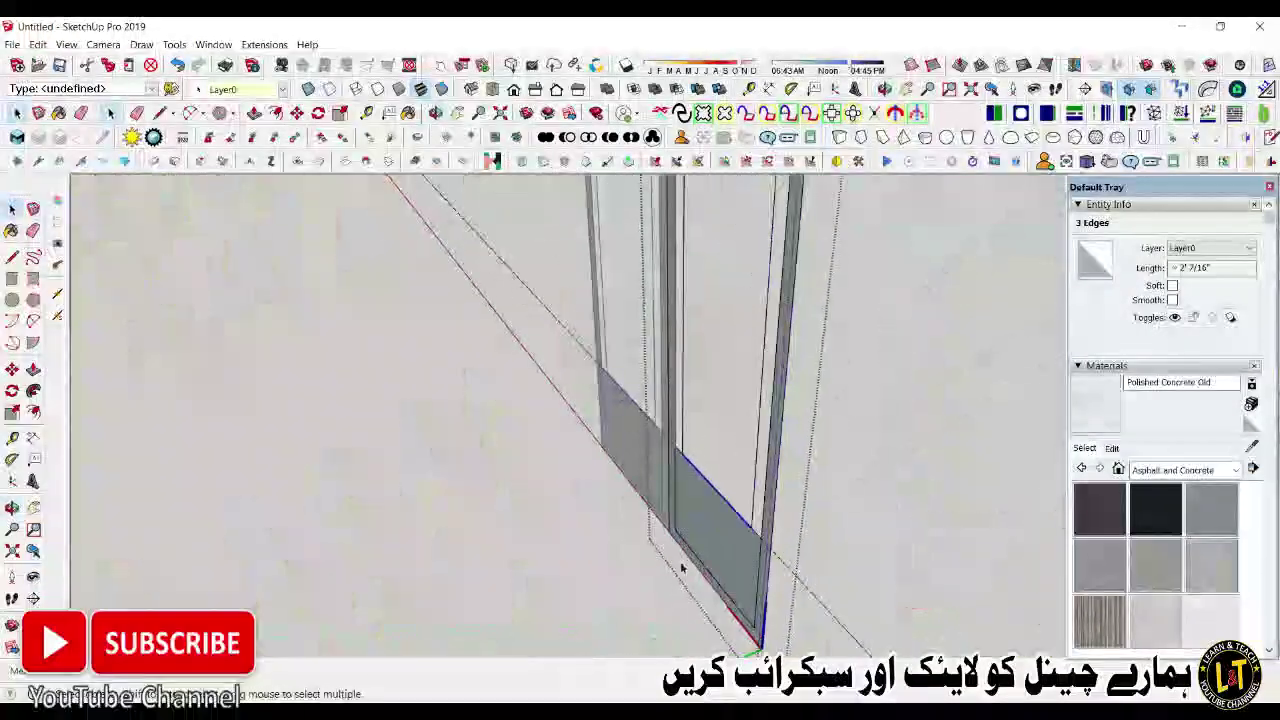
{"action": "key", "text": "p"}
{"action": "left_click", "coordinate": [717, 568]}
{"action": "left_click", "coordinate": [763, 566]}
{"action": "middle_click_drag", "start_coordinate": [763, 566], "coordinate": [515, 482]}
{"action": "left_click", "coordinate": [763, 566]}
Step: Place guides at a .5 offset around the midpoint of the lower panel's top edge and draw a small bar rectangle between them
{"action": "key", "text": "space"}
{"action": "scroll", "coordinate": [709, 531], "scroll_direction": "down", "scroll_amount": 2}
{"action": "middle_click_drag", "start_coordinate": [709, 531], "coordinate": [674, 443]}
{"action": "scroll", "coordinate": [686, 430], "scroll_direction": "up", "scroll_amount": 5}
{"action": "key", "text": "e"}
{"action": "scroll", "coordinate": [695, 424], "scroll_direction": "up", "scroll_amount": 2}
{"action": "key", "text": "t"}
{"action": "left_click", "coordinate": [675, 428]}
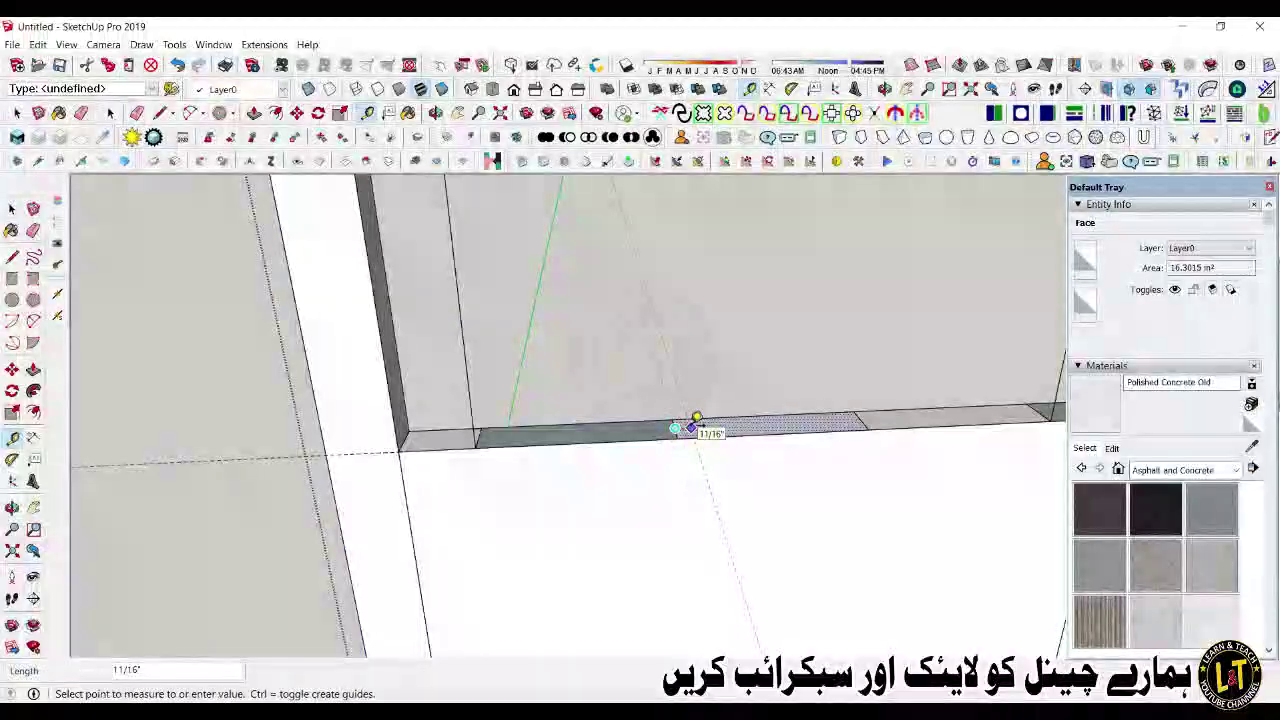
{"action": "scroll", "coordinate": [680, 426], "scroll_direction": "up", "scroll_amount": 3}
{"action": "left_click", "coordinate": [686, 426]}
{"action": "type", "text": ".5"}
{"action": "left_click", "coordinate": [703, 444]}
{"action": "key", "text": "space"}
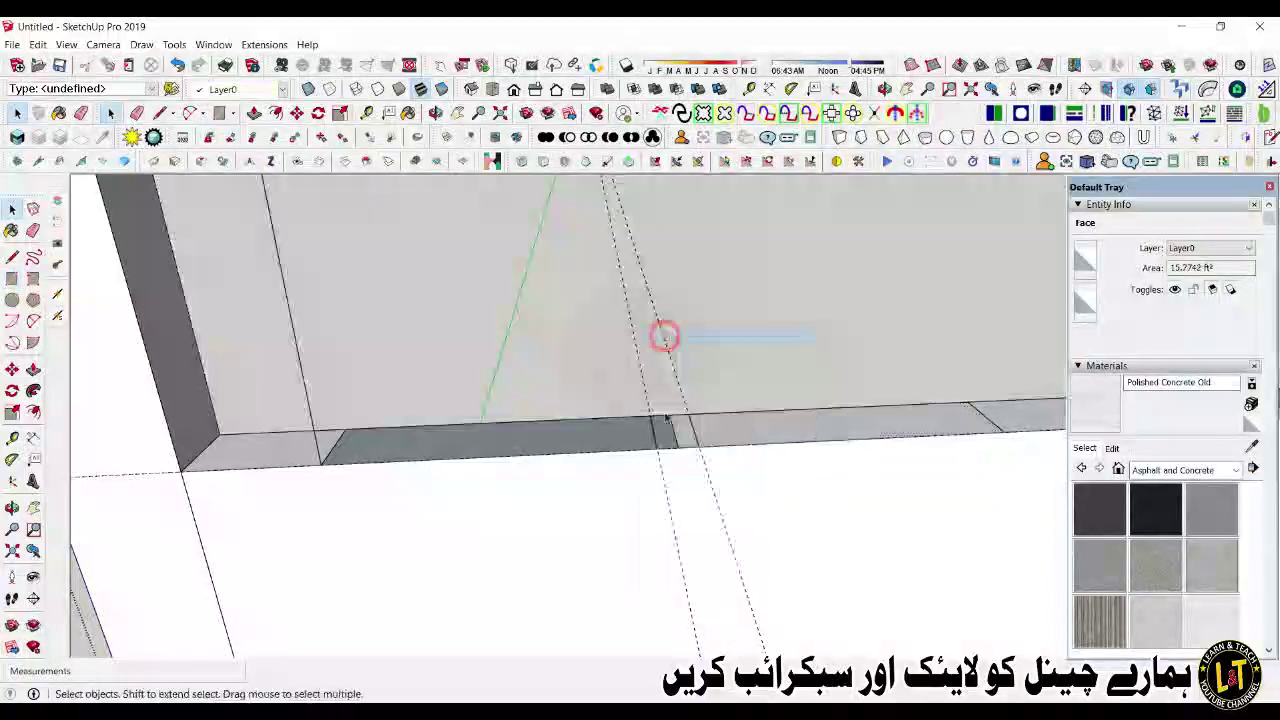
Step: Copy the small bar rectangle to positions along the lower panel's top edge and erase the stray lines there
{"action": "key", "text": "m"}
{"action": "scroll", "coordinate": [666, 448], "scroll_direction": "down", "scroll_amount": 3}
{"action": "scroll", "coordinate": [652, 449], "scroll_direction": "up", "scroll_amount": 2}
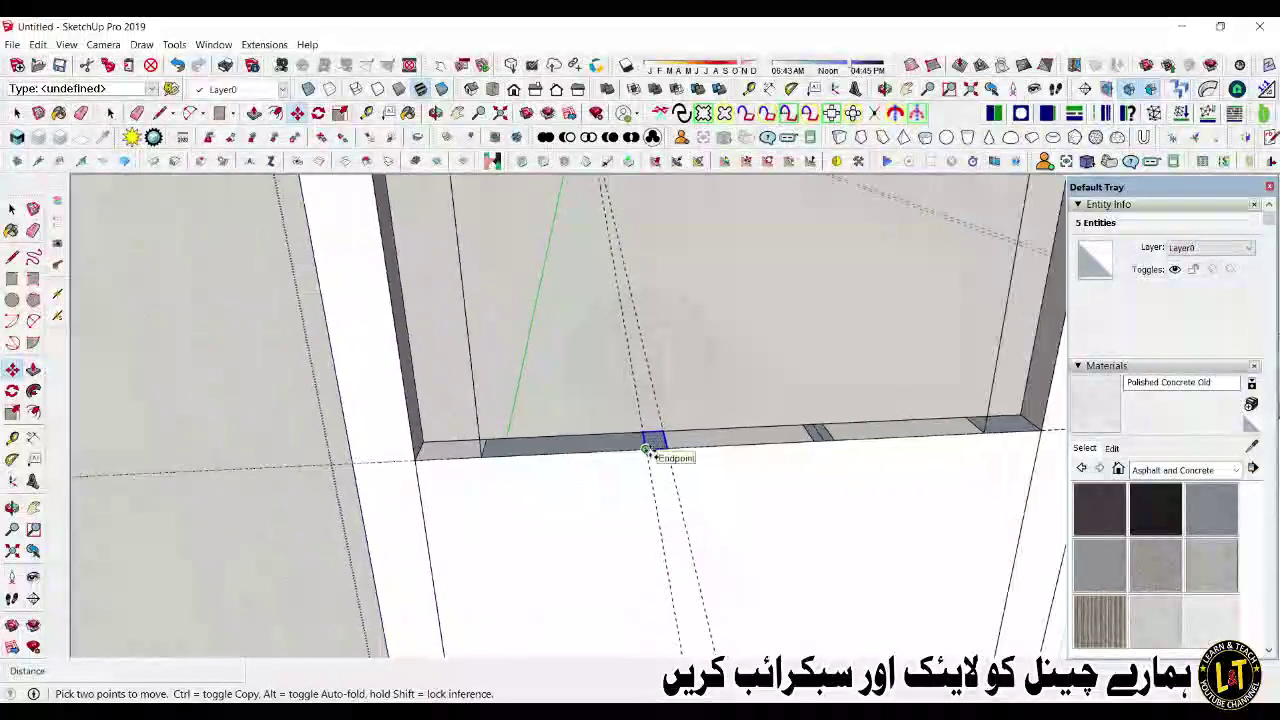
{"action": "left_click", "coordinate": [659, 448]}
{"action": "key", "text": "e"}
{"action": "scroll", "coordinate": [880, 423], "scroll_direction": "up", "scroll_amount": 3}
{"action": "left_click", "coordinate": [880, 420]}
{"action": "scroll", "coordinate": [666, 428], "scroll_direction": "down", "scroll_amount": 3}
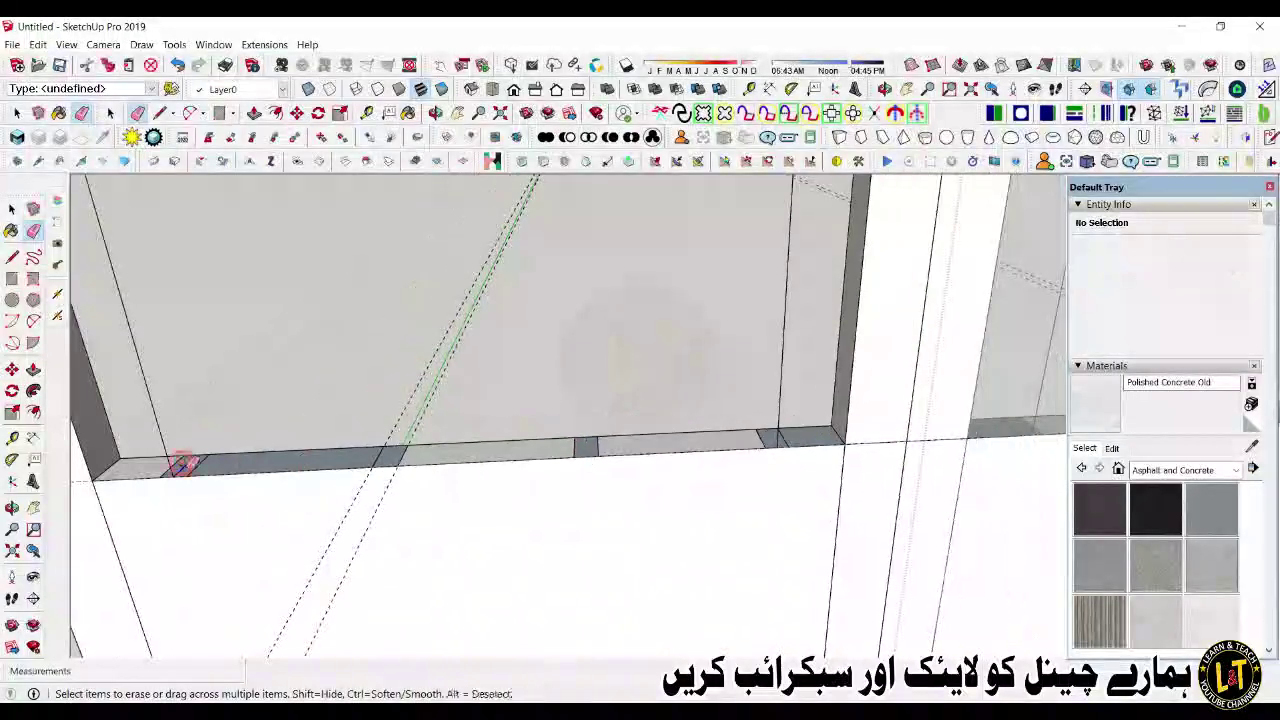
Step: Reverse the bar faces and the gap faces between them along the lower panel's top edge
{"action": "key", "text": "space"}
{"action": "scroll", "coordinate": [765, 440], "scroll_direction": "up", "scroll_amount": 2}
{"action": "right_click", "coordinate": [834, 433]}
{"action": "right_click", "coordinate": [779, 441]}
{"action": "left_click", "coordinate": [977, 247]}
{"action": "double_click", "coordinate": [779, 441]}
{"action": "right_click", "coordinate": [779, 442]}
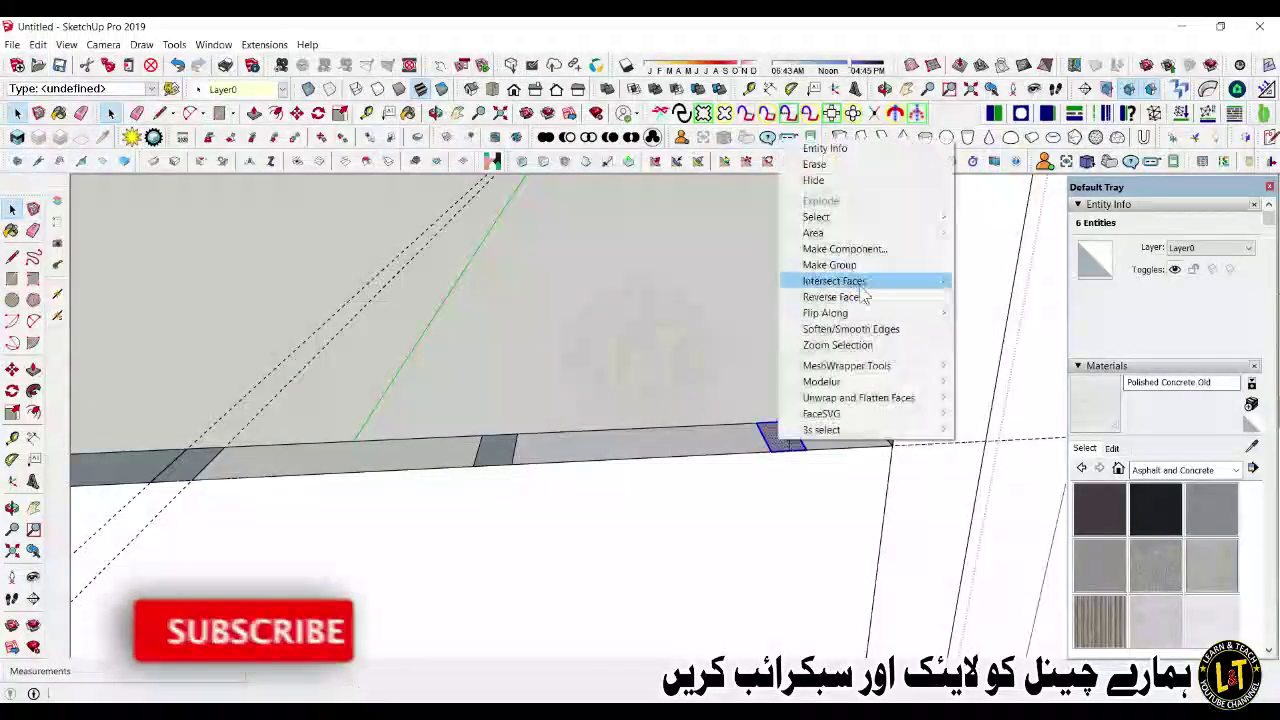
{"action": "left_click", "coordinate": [832, 297]}
{"action": "double_click", "coordinate": [498, 446]}
{"action": "right_click", "coordinate": [500, 443]}
{"action": "left_click", "coordinate": [594, 305]}
{"action": "right_click", "coordinate": [319, 446]}
{"action": "left_click", "coordinate": [413, 305]}
{"action": "double_click", "coordinate": [385, 460]}
{"action": "right_click", "coordinate": [383, 460]}
{"action": "left_click", "coordinate": [443, 318]}
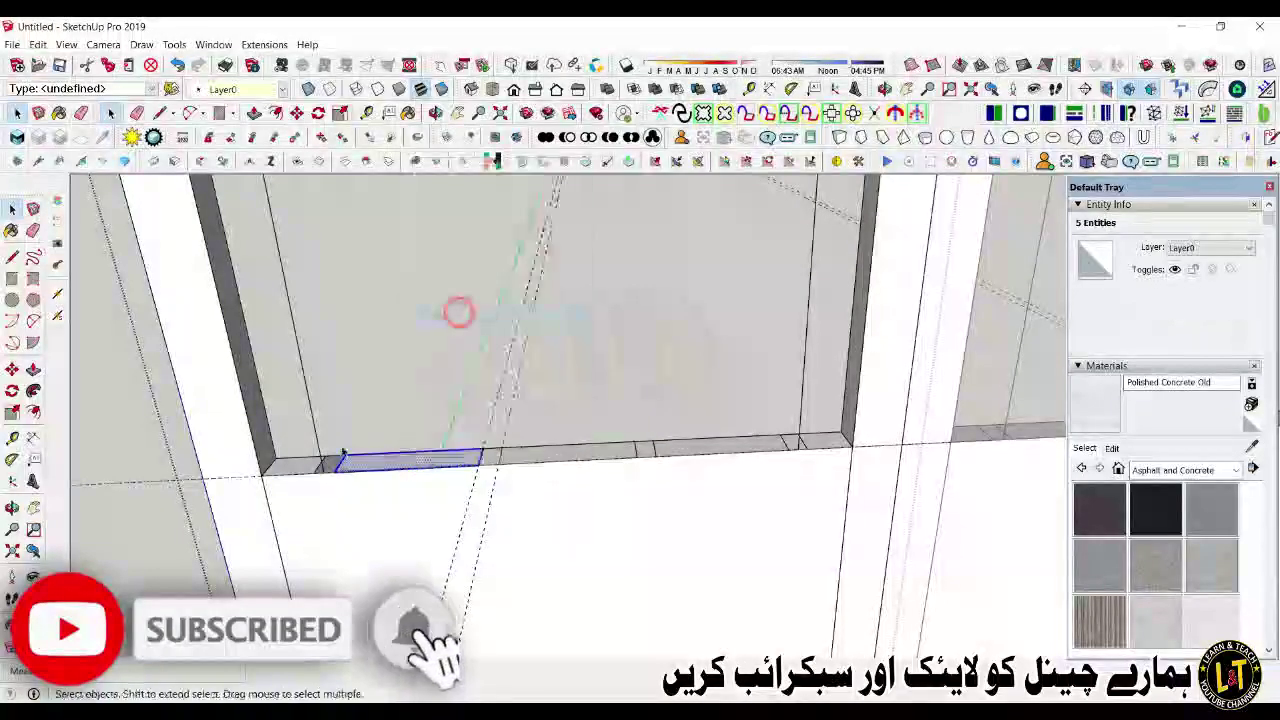
{"action": "double_click", "coordinate": [334, 464]}
{"action": "right_click", "coordinate": [336, 462]}
{"action": "left_click", "coordinate": [409, 317]}
Step: Copy the leaf's inner vertical edge to the other bar positions on the lower panel's top edge
{"action": "scroll", "coordinate": [311, 459], "scroll_direction": "down", "scroll_amount": 5}
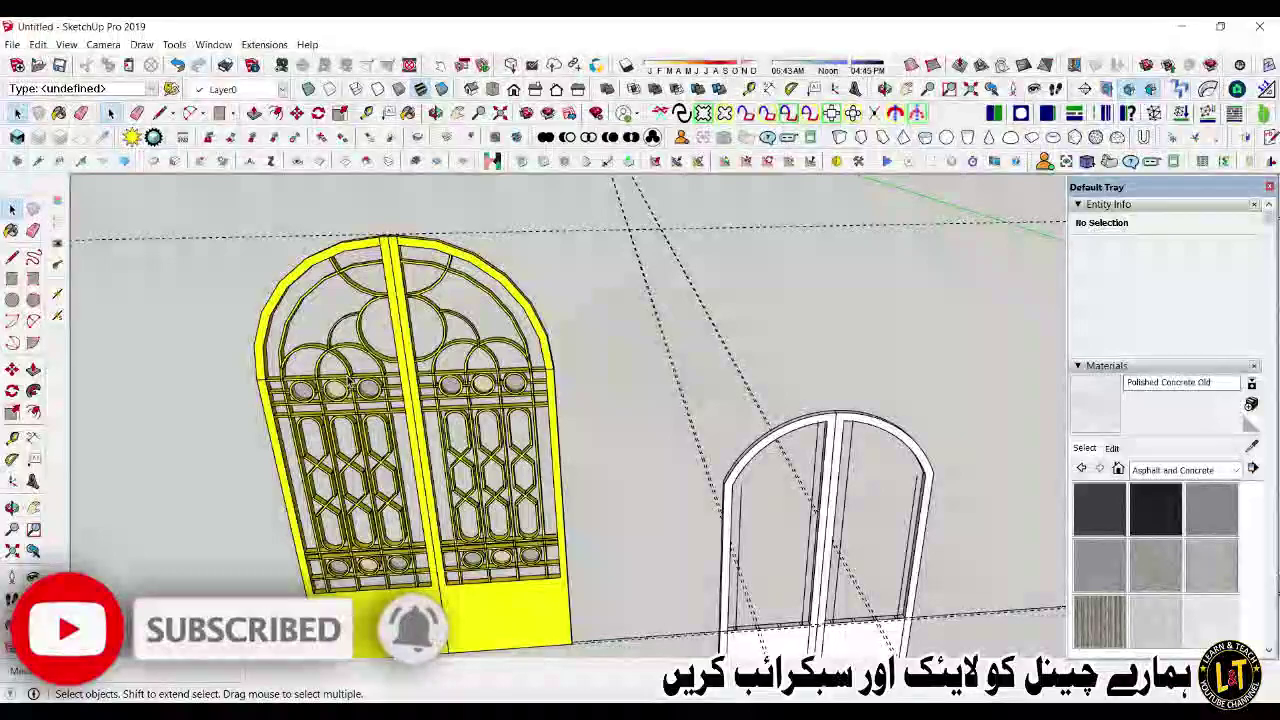
{"action": "scroll", "coordinate": [672, 550], "scroll_direction": "up", "scroll_amount": 10}
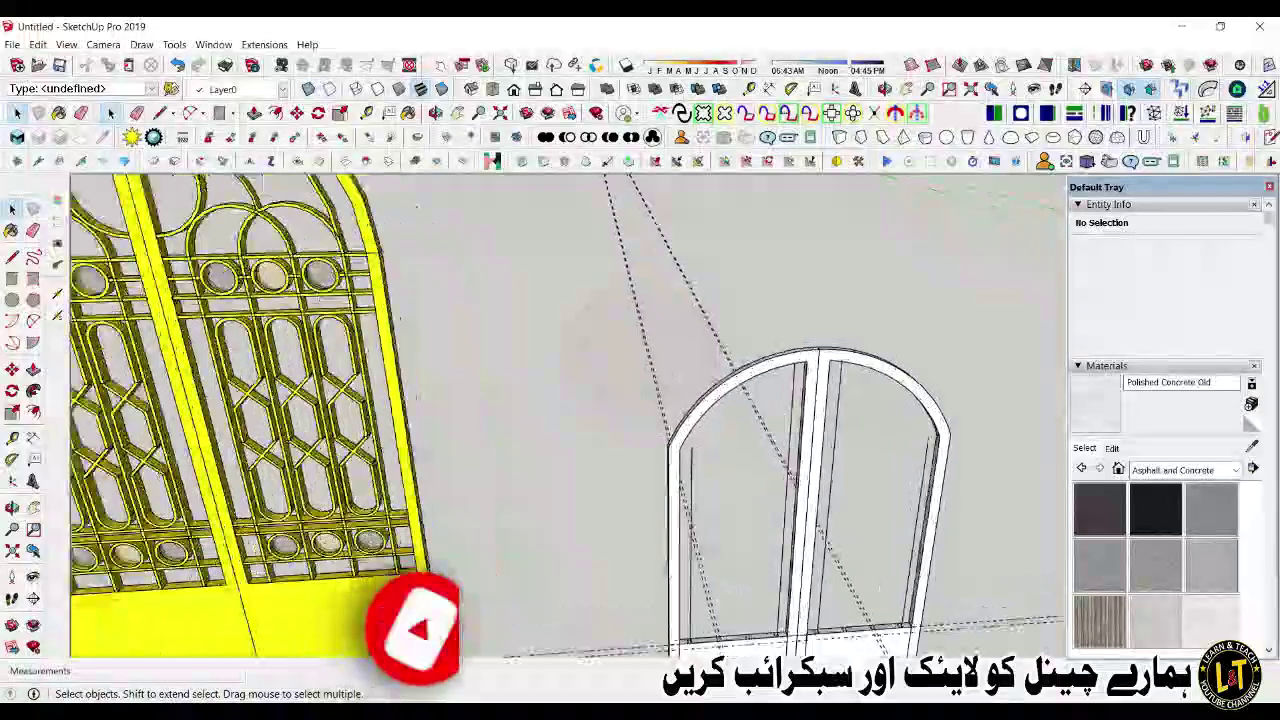
{"action": "triple_click", "coordinate": [672, 552]}
{"action": "key", "text": "m"}
{"action": "left_click", "coordinate": [673, 634]}
{"action": "key", "text": "ctrl"}
{"action": "scroll", "coordinate": [776, 628], "scroll_direction": "up", "scroll_amount": 3}
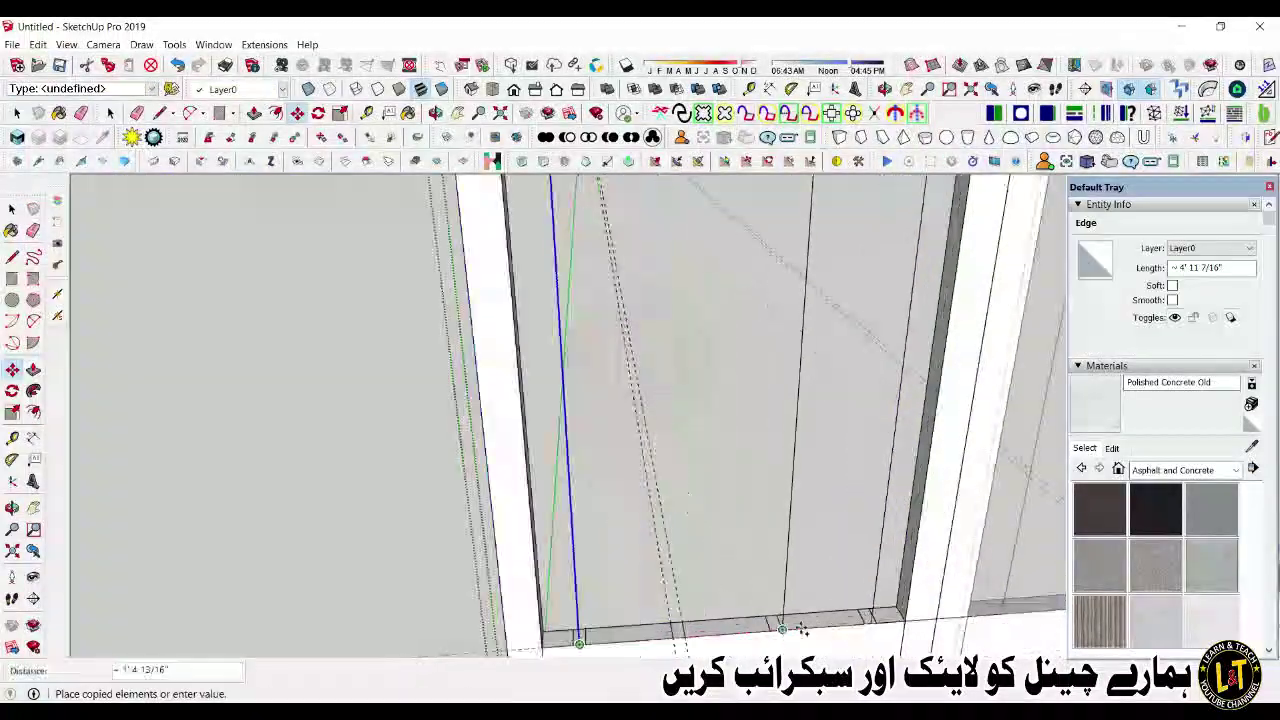
{"action": "left_click", "coordinate": [786, 632]}
{"action": "scroll", "coordinate": [760, 586], "scroll_direction": "up", "scroll_amount": 3}
{"action": "left_click", "coordinate": [585, 597]}
{"action": "scroll", "coordinate": [632, 638], "scroll_direction": "down", "scroll_amount": 5}
{"action": "scroll", "coordinate": [650, 252], "scroll_direction": "down", "scroll_amount": 10}
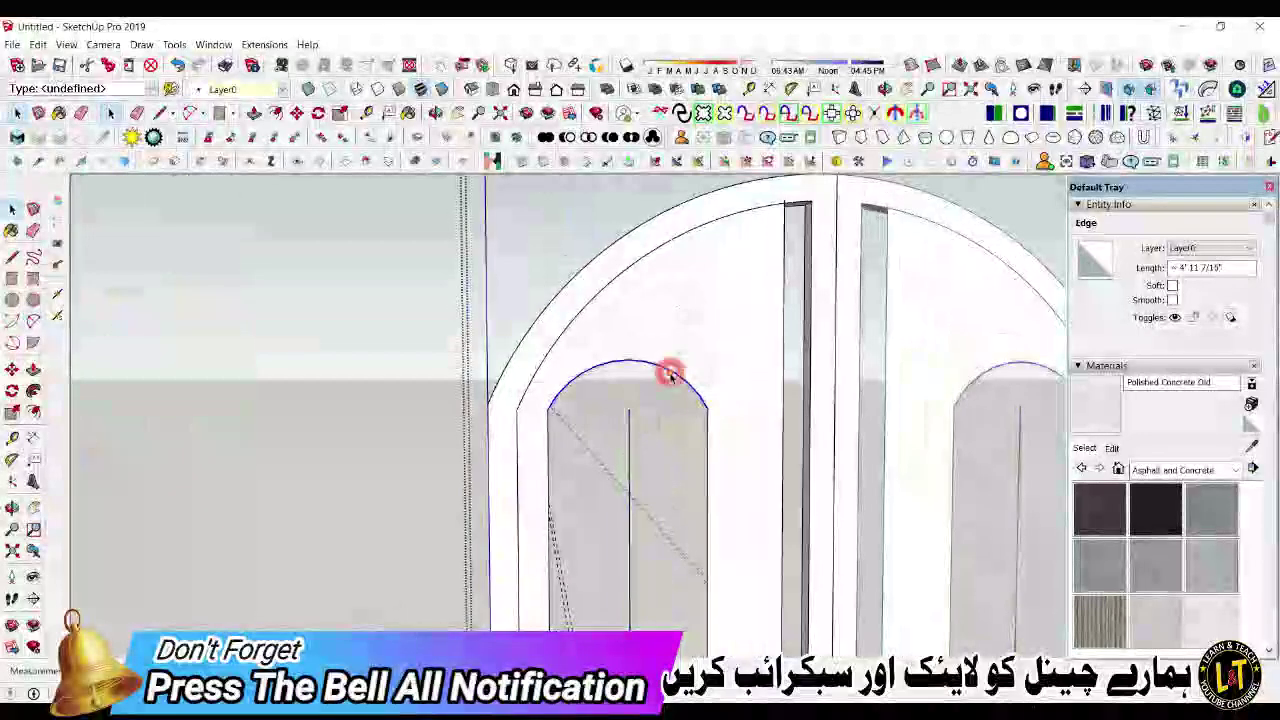
Step: Delete the face above the small arch and copy the arch sideways so the two arches overlap
{"action": "key", "text": "space"}
{"action": "left_click", "coordinate": [666, 371]}
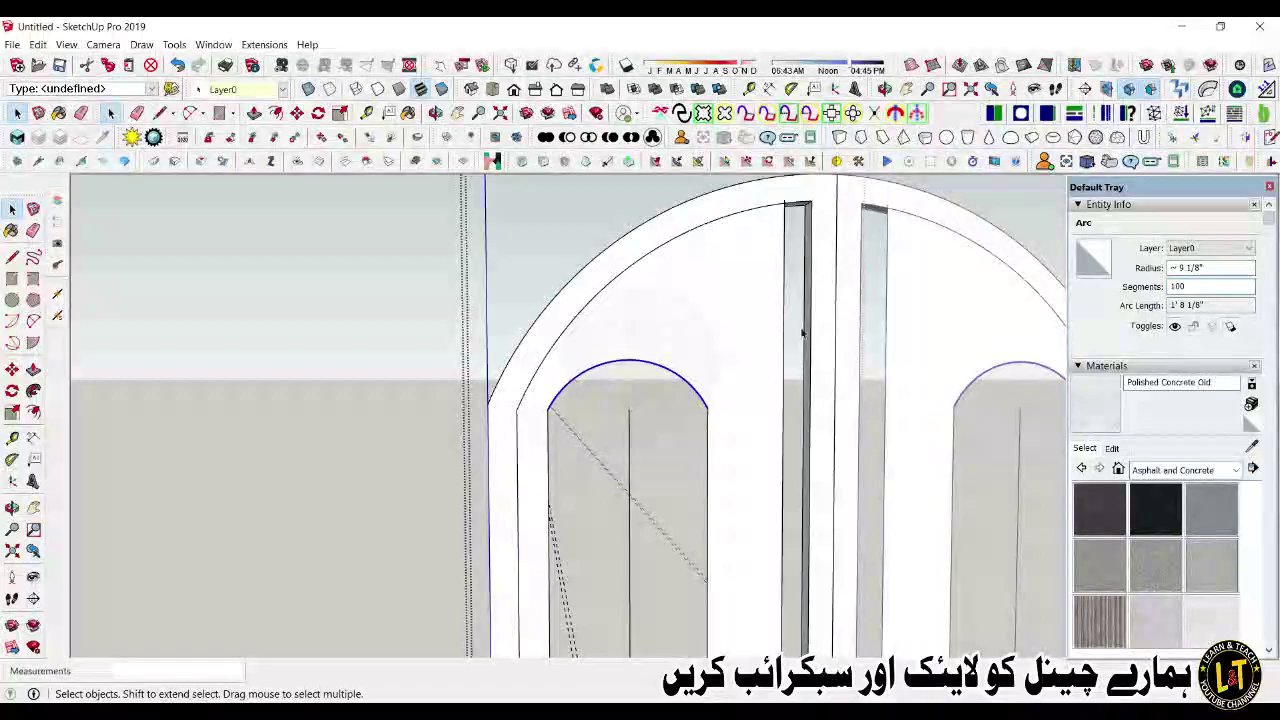
{"action": "left_click", "coordinate": [609, 335]}
{"action": "key", "text": "Delete"}
{"action": "scroll", "coordinate": [609, 335], "scroll_direction": "down", "scroll_amount": 3}
{"action": "left_click", "coordinate": [623, 352]}
{"action": "key", "text": "m"}
{"action": "left_click", "coordinate": [668, 379]}
{"action": "left_click", "coordinate": [715, 379], "text": "ctrl"}
{"action": "key", "text": "space"}
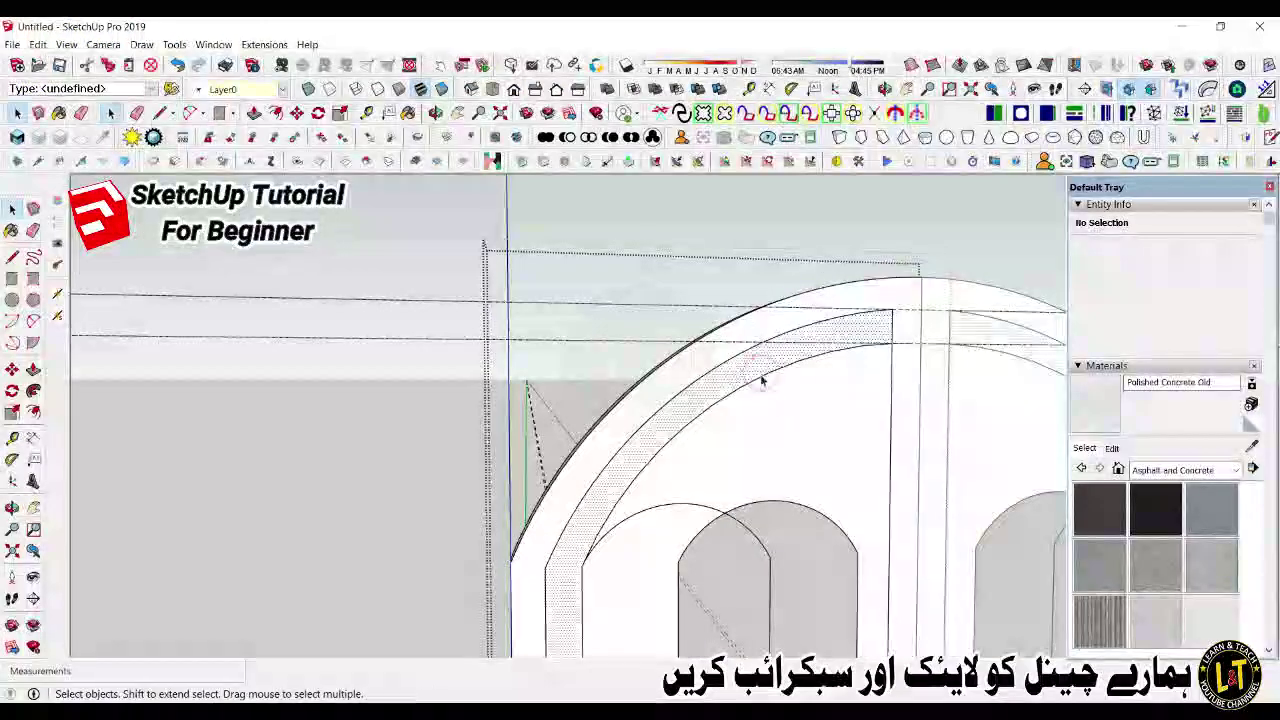
Step: Select the leaf's connected geometry and pick the short vertical edge at the inner arch's crown beside the centre stile
{"action": "triple_click", "coordinate": [784, 378]}
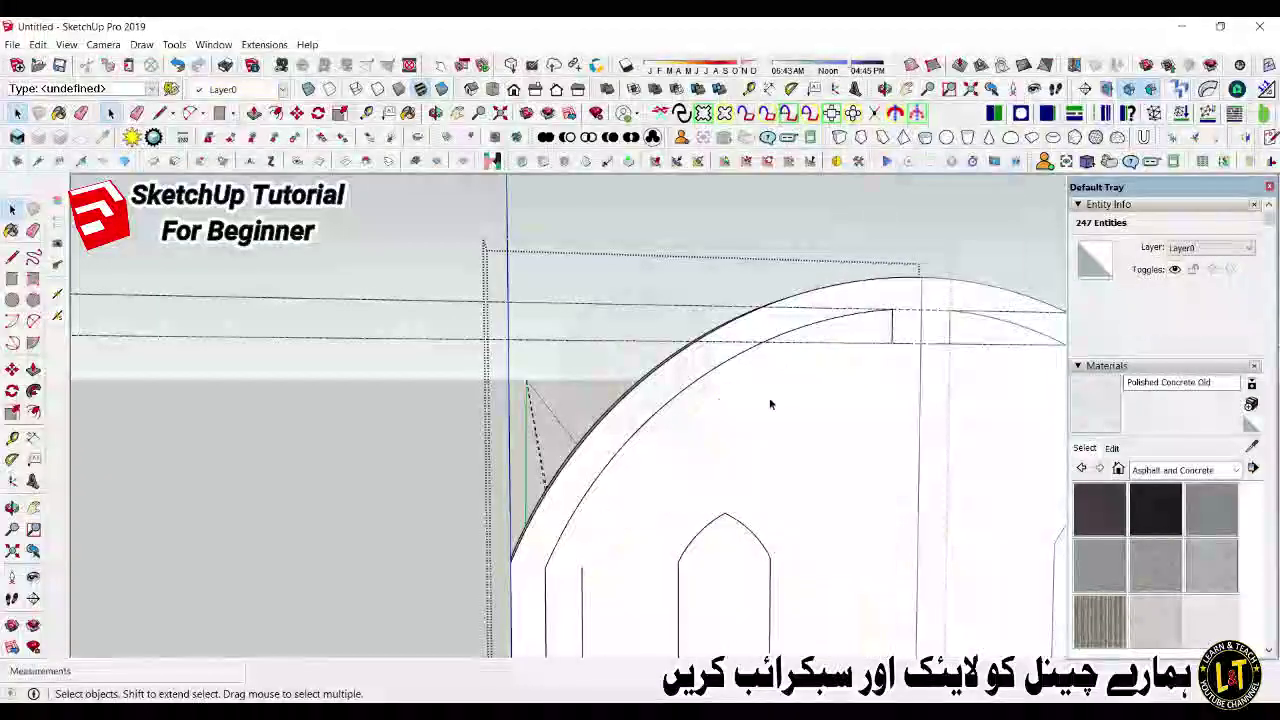
{"action": "right_click", "coordinate": [766, 364]}
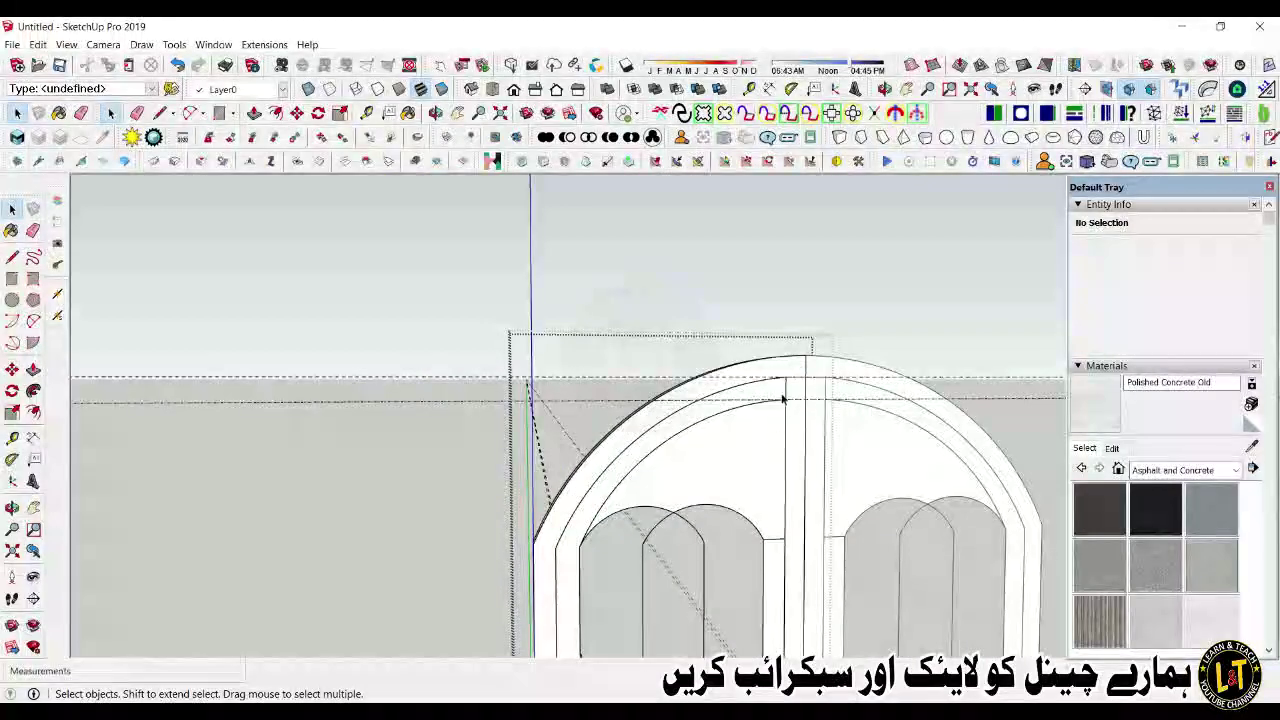
{"action": "left_click", "coordinate": [788, 400]}
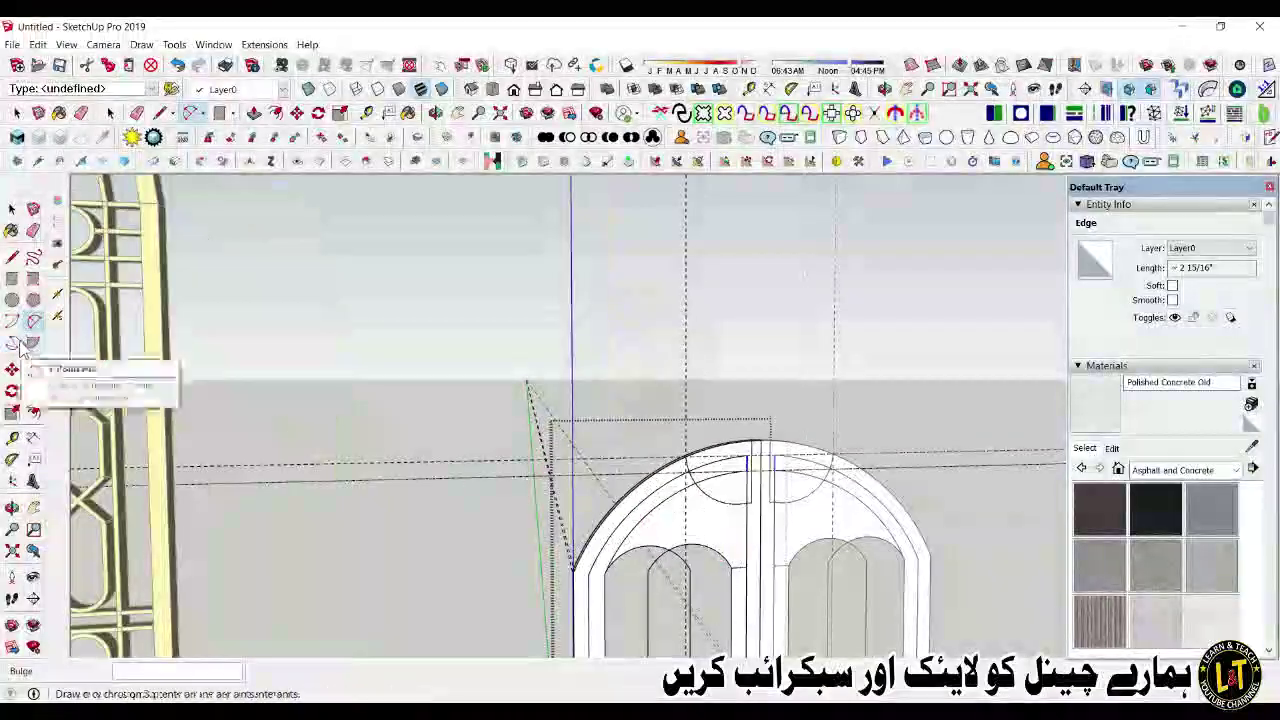
Step: Draw a three-point arc below the crown arc against the centre stile and erase the surplus lines around it
{"action": "scroll", "coordinate": [755, 532], "scroll_direction": "up", "scroll_amount": 2}
{"action": "key", "text": "e"}
{"action": "left_click", "coordinate": [784, 524]}
{"action": "scroll", "coordinate": [765, 525], "scroll_direction": "up", "scroll_amount": 2}
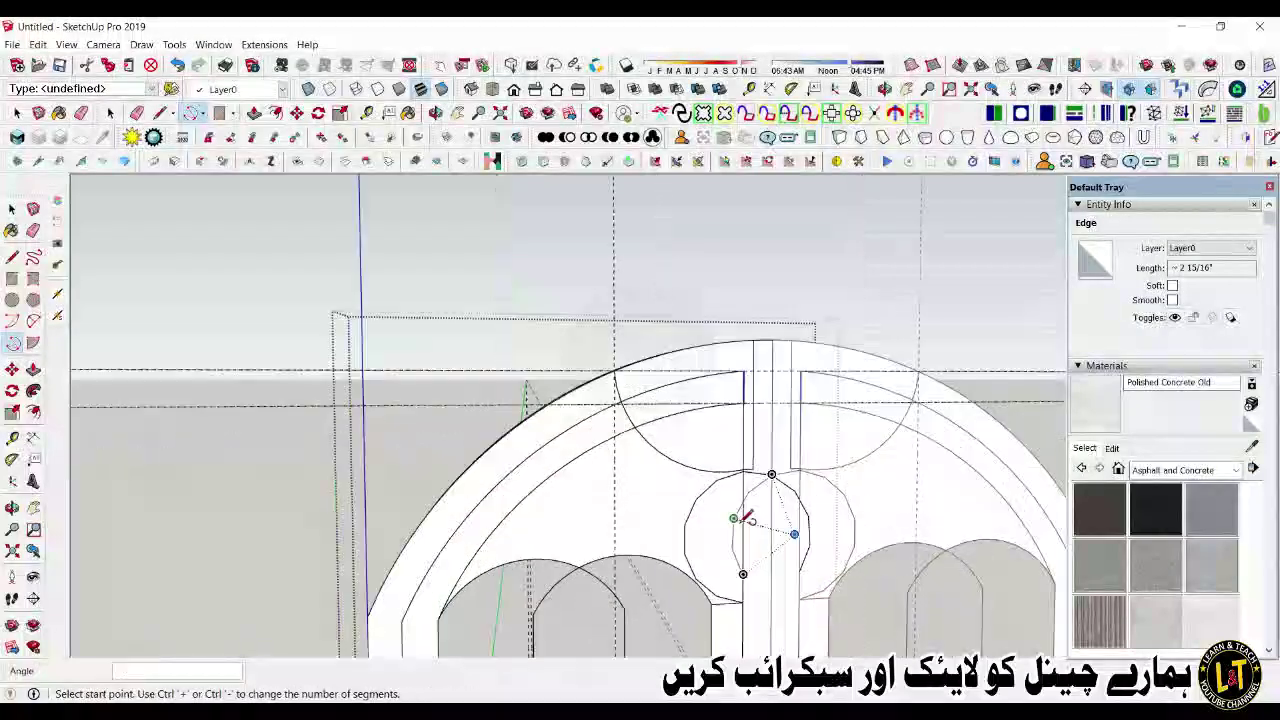
{"action": "key", "text": "space"}
{"action": "left_click", "coordinate": [692, 500]}
{"action": "key", "text": "e"}
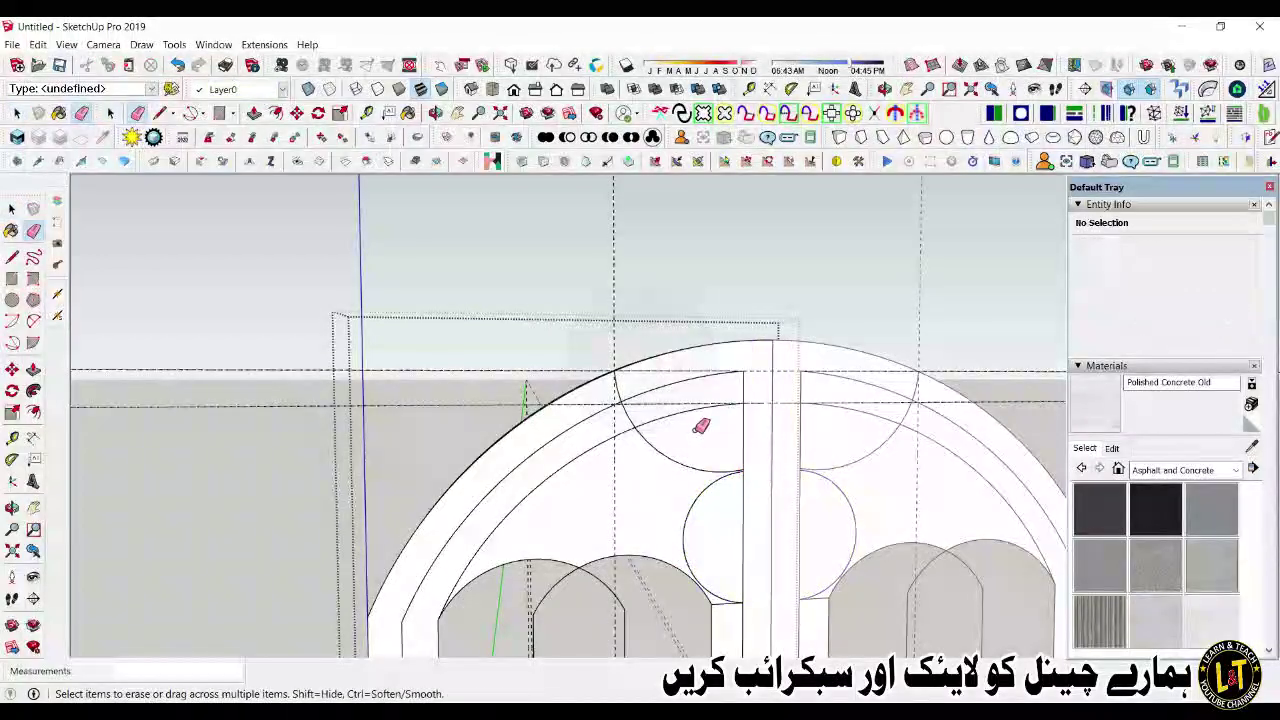
Step: Draw a two-point arc of about 7 3/16" radius from the crossing of the two small arches to the centre circle, bulging upward
{"action": "right_click", "coordinate": [588, 140]}
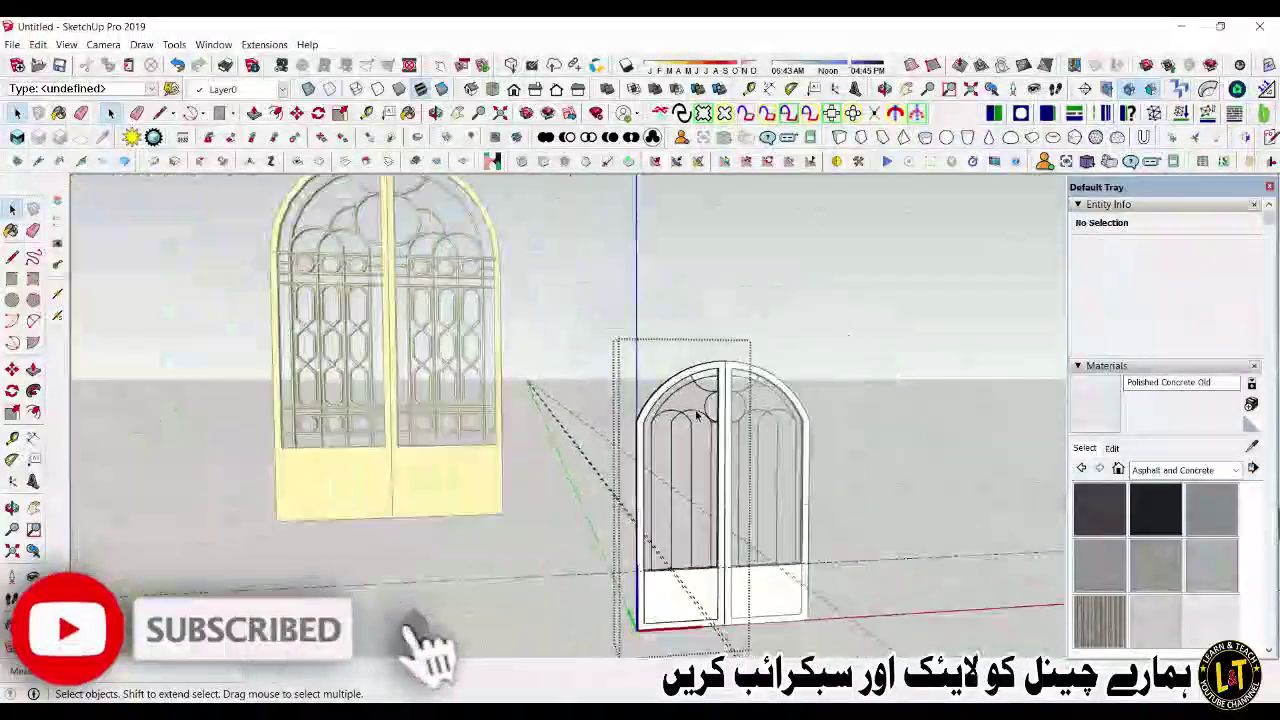
{"action": "scroll", "coordinate": [689, 458], "scroll_direction": "up", "scroll_amount": 6}
{"action": "key", "text": "a"}
{"action": "scroll", "coordinate": [638, 475], "scroll_direction": "up", "scroll_amount": 3}
{"action": "left_click", "coordinate": [694, 416]}
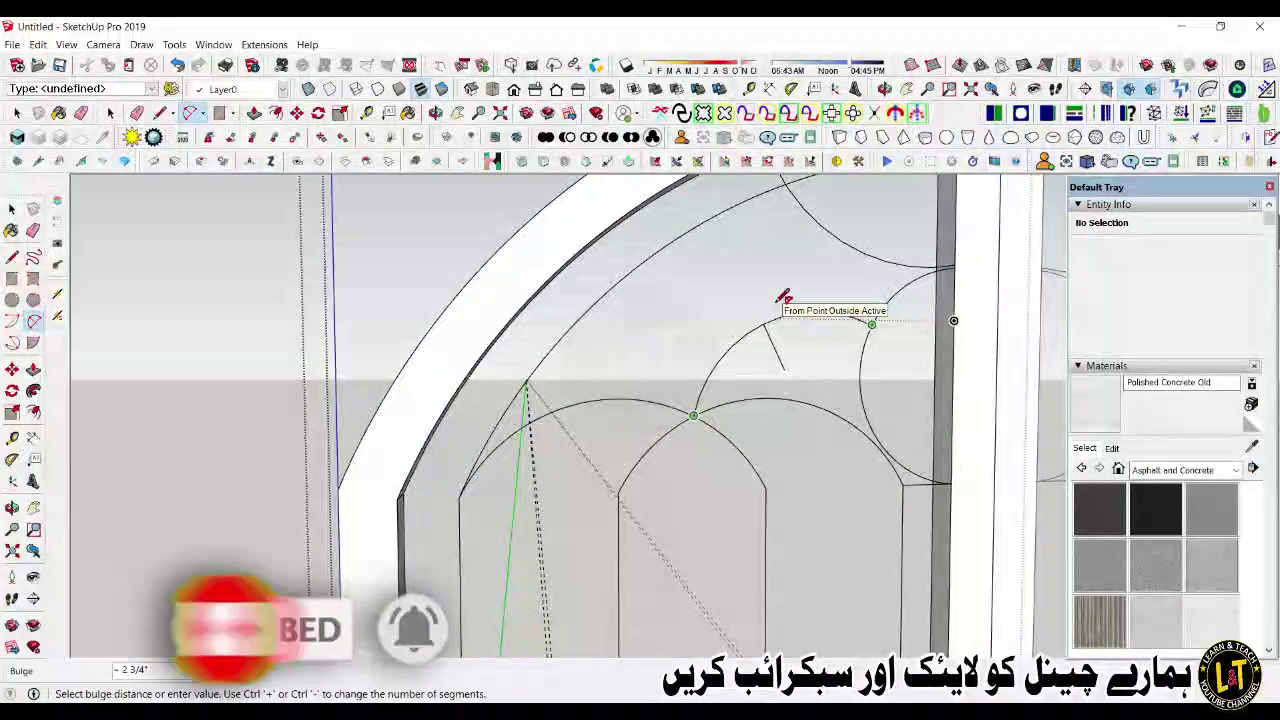
{"action": "left_click", "coordinate": [775, 300]}
{"action": "scroll", "coordinate": [760, 320], "scroll_direction": "down", "scroll_amount": 6}
{"action": "scroll", "coordinate": [752, 424], "scroll_direction": "down", "scroll_amount": 2}
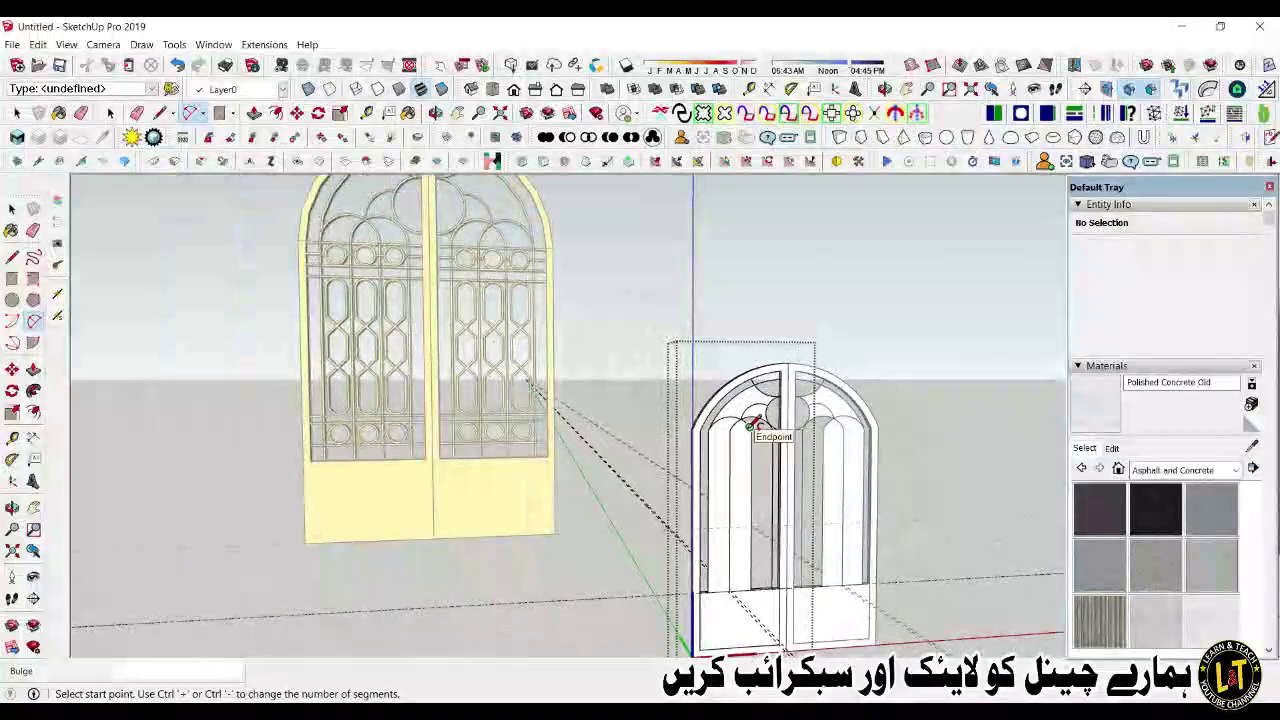
{"action": "scroll", "coordinate": [752, 428], "scroll_direction": "down", "scroll_amount": 1}
{"action": "scroll", "coordinate": [754, 420], "scroll_direction": "up", "scroll_amount": 5}
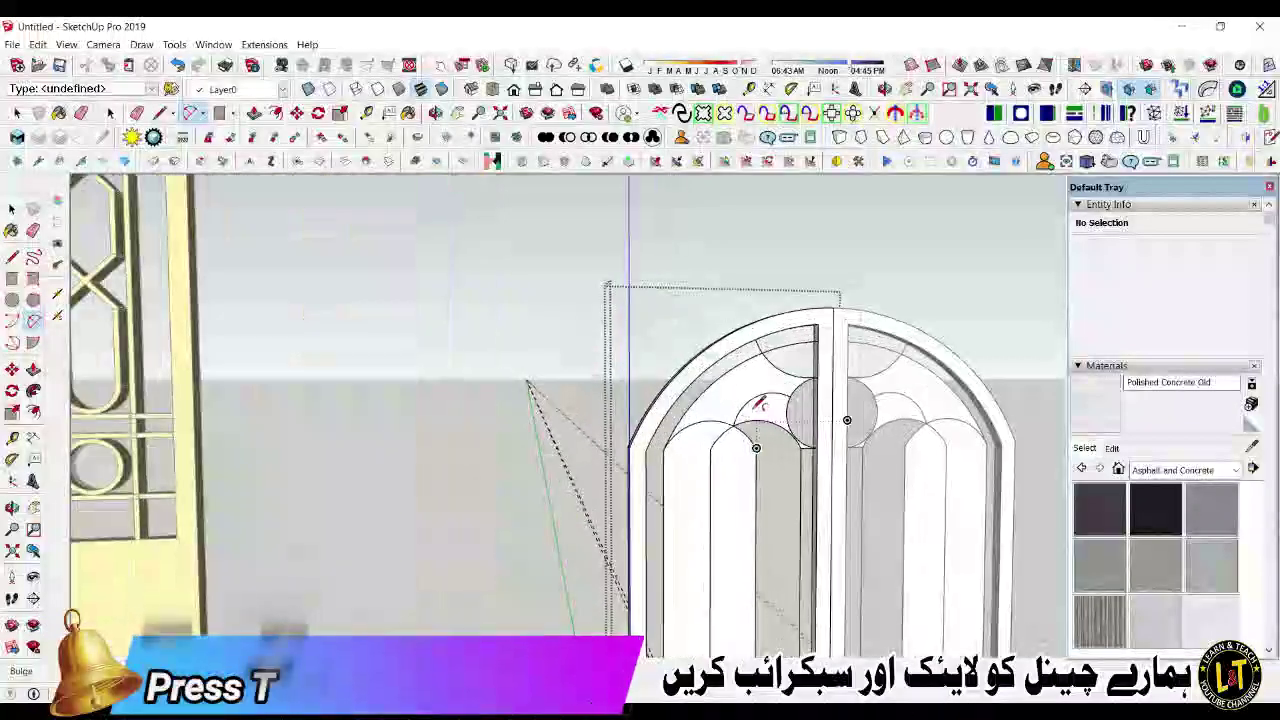
Step: Select the small arc between the overlapping arches and the centre circle
{"action": "key", "text": "space"}
{"action": "scroll", "coordinate": [757, 400], "scroll_direction": "up", "scroll_amount": 2}
{"action": "left_click", "coordinate": [757, 400]}
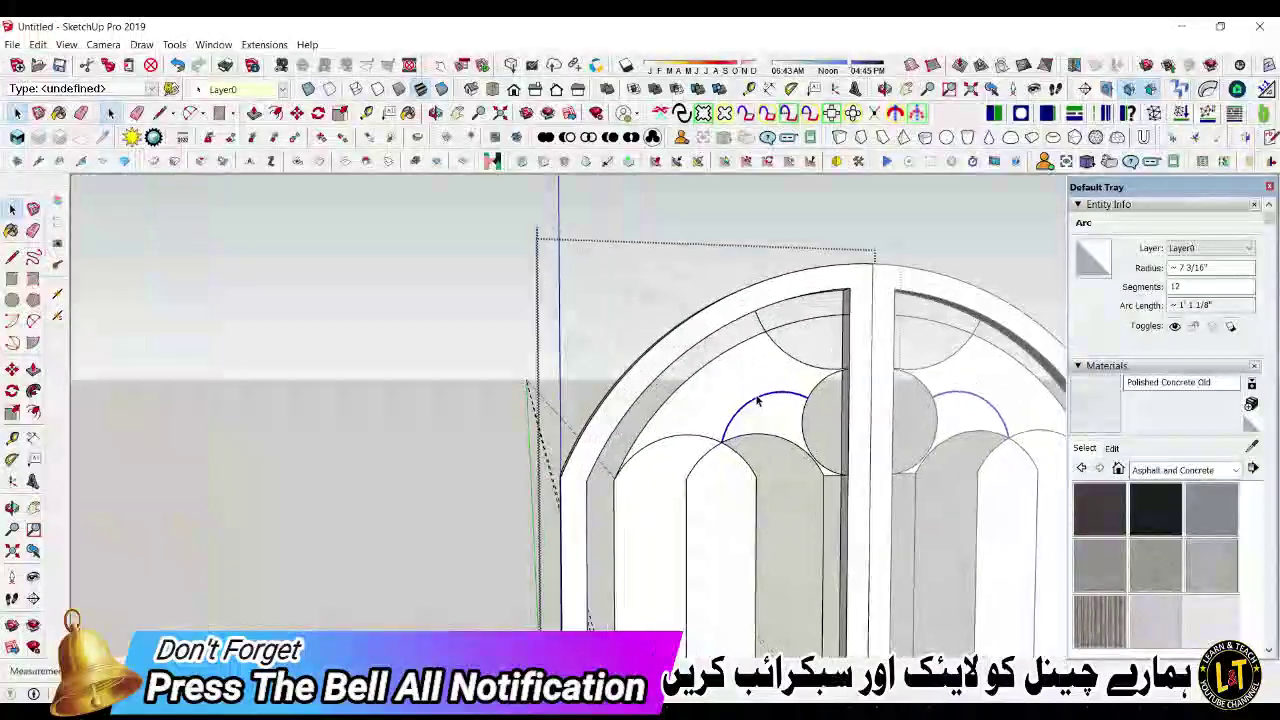
Step: Set the selected small tracery arc to 100 segments and erase the infill faces between the arches
{"action": "type", "text": "100"}
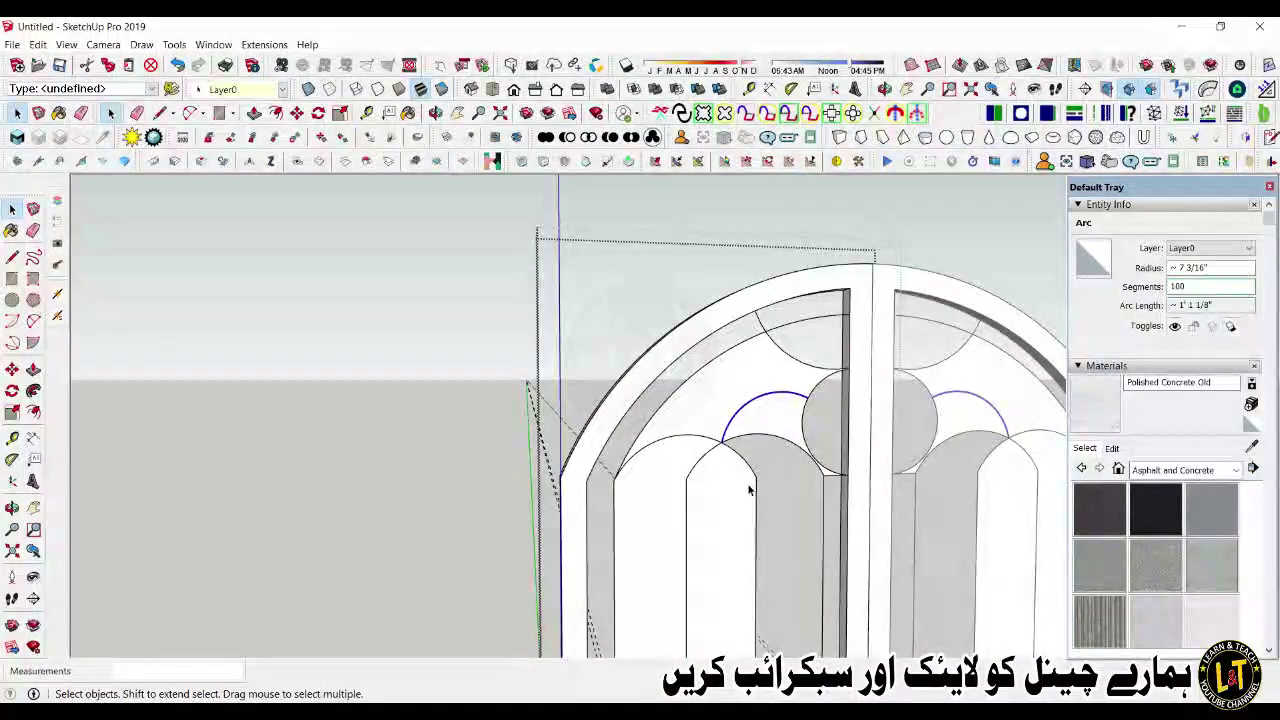
{"action": "left_click", "coordinate": [748, 489]}
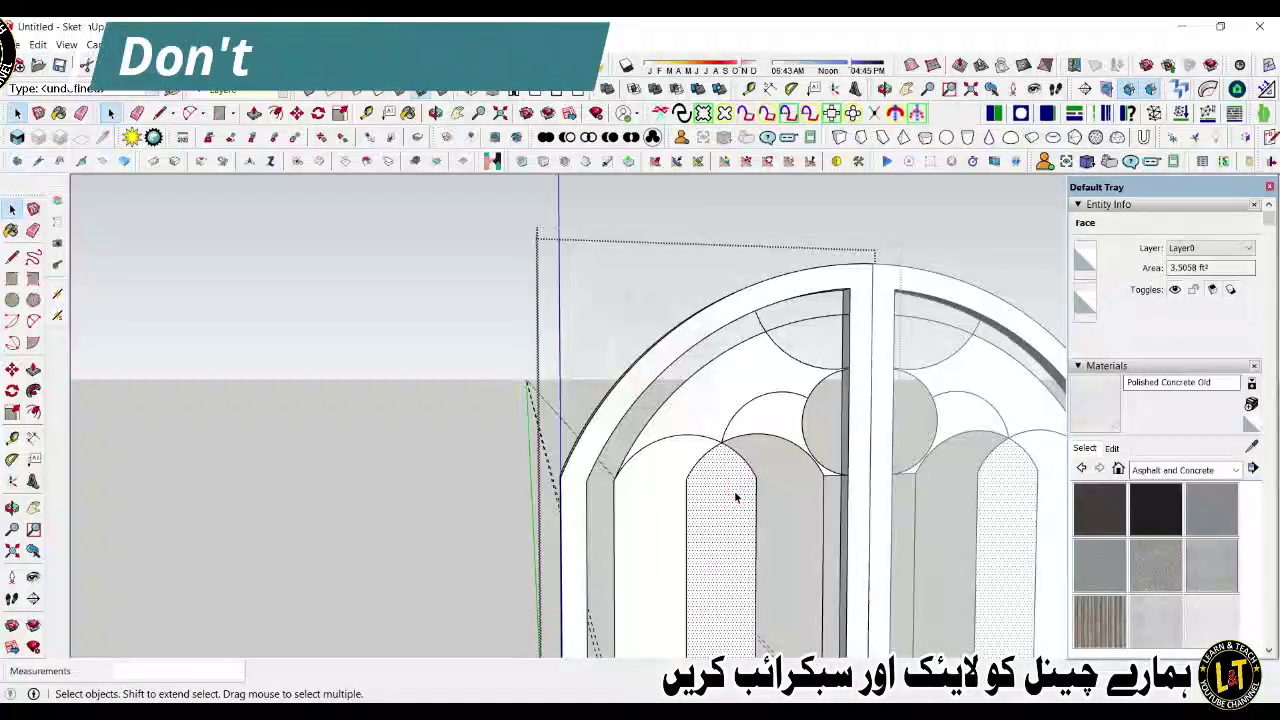
{"action": "left_click", "coordinate": [651, 502]}
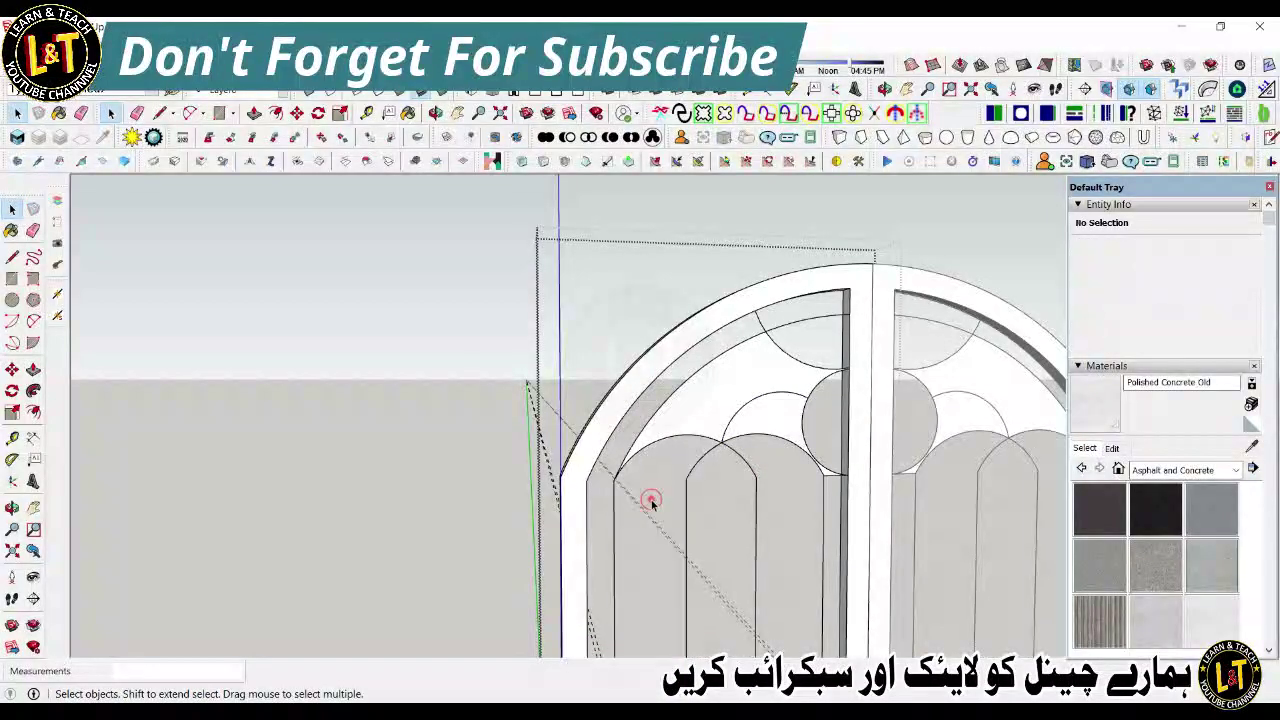
{"action": "left_click", "coordinate": [697, 405]}
{"action": "scroll", "coordinate": [737, 480], "scroll_direction": "down", "scroll_amount": 5}
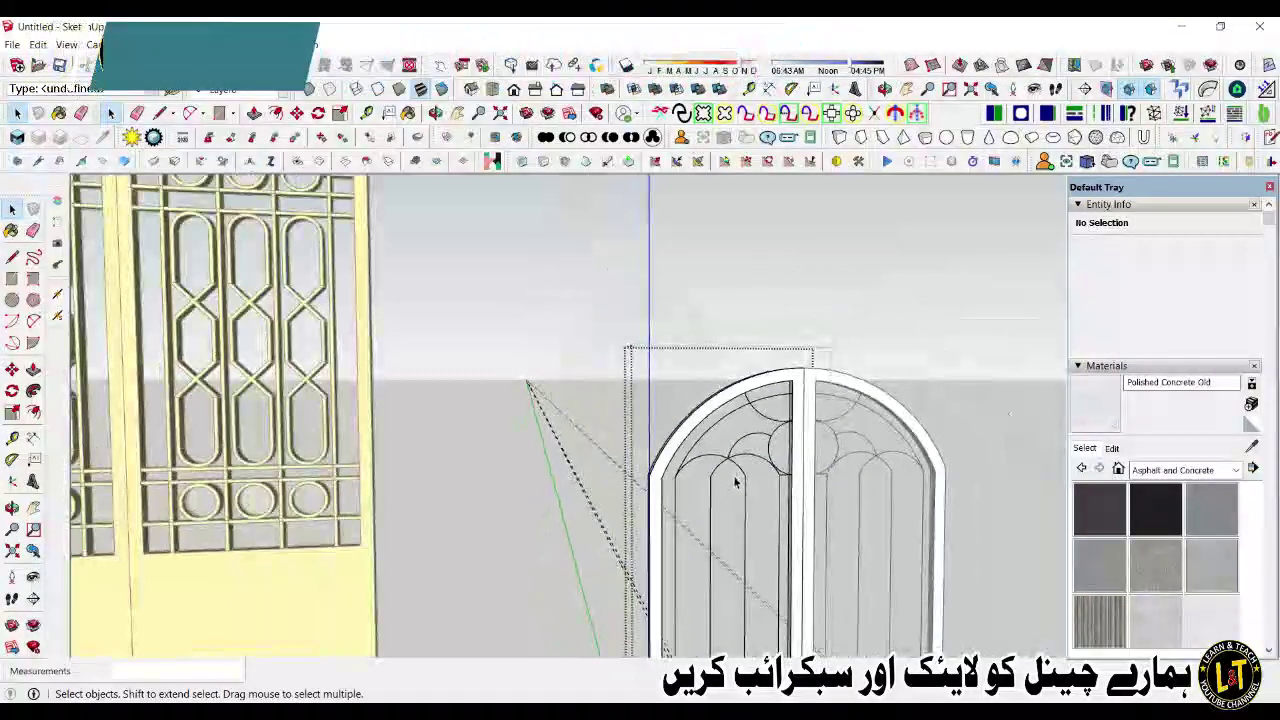
Step: Compare the new door's arched tracery with the finished yellow door beside it
{"action": "scroll", "coordinate": [733, 481], "scroll_direction": "up", "scroll_amount": 3}
{"action": "scroll", "coordinate": [708, 460], "scroll_direction": "down", "scroll_amount": 4}
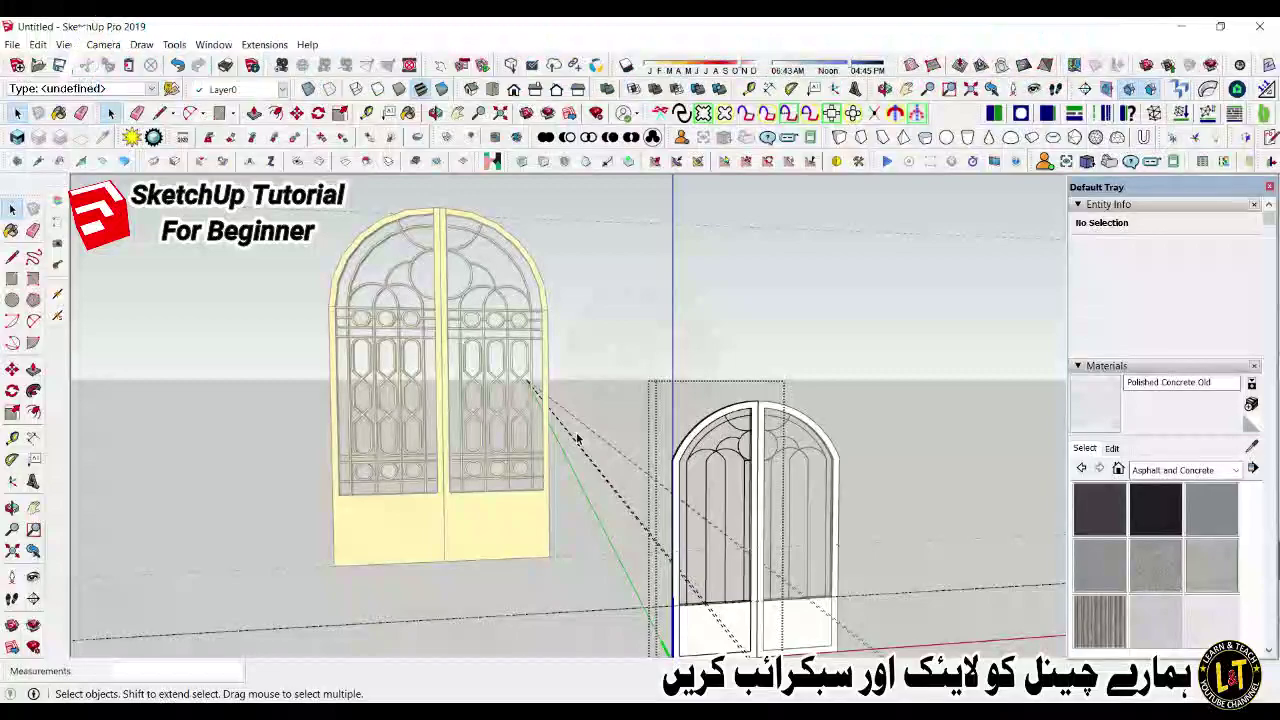
{"action": "scroll", "coordinate": [753, 460], "scroll_direction": "up", "scroll_amount": 1}
{"action": "scroll", "coordinate": [752, 459], "scroll_direction": "up", "scroll_amount": 1}
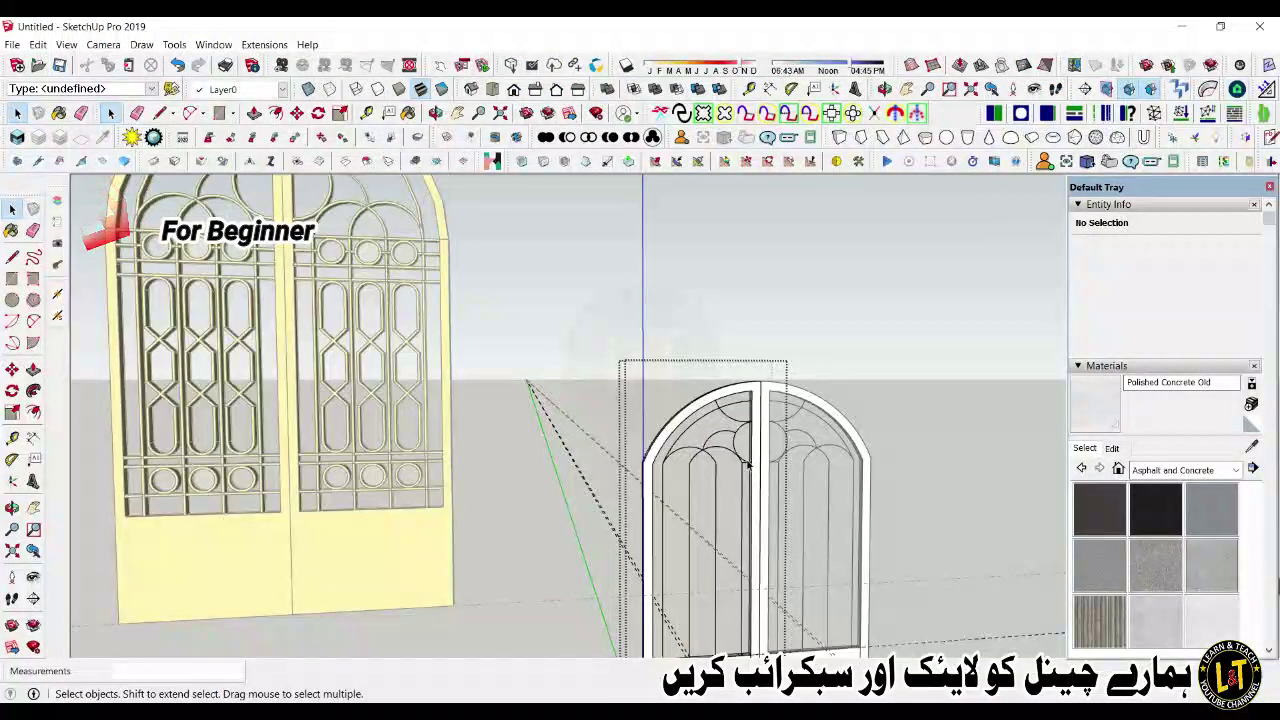
{"action": "scroll", "coordinate": [746, 460], "scroll_direction": "down", "scroll_amount": 1}
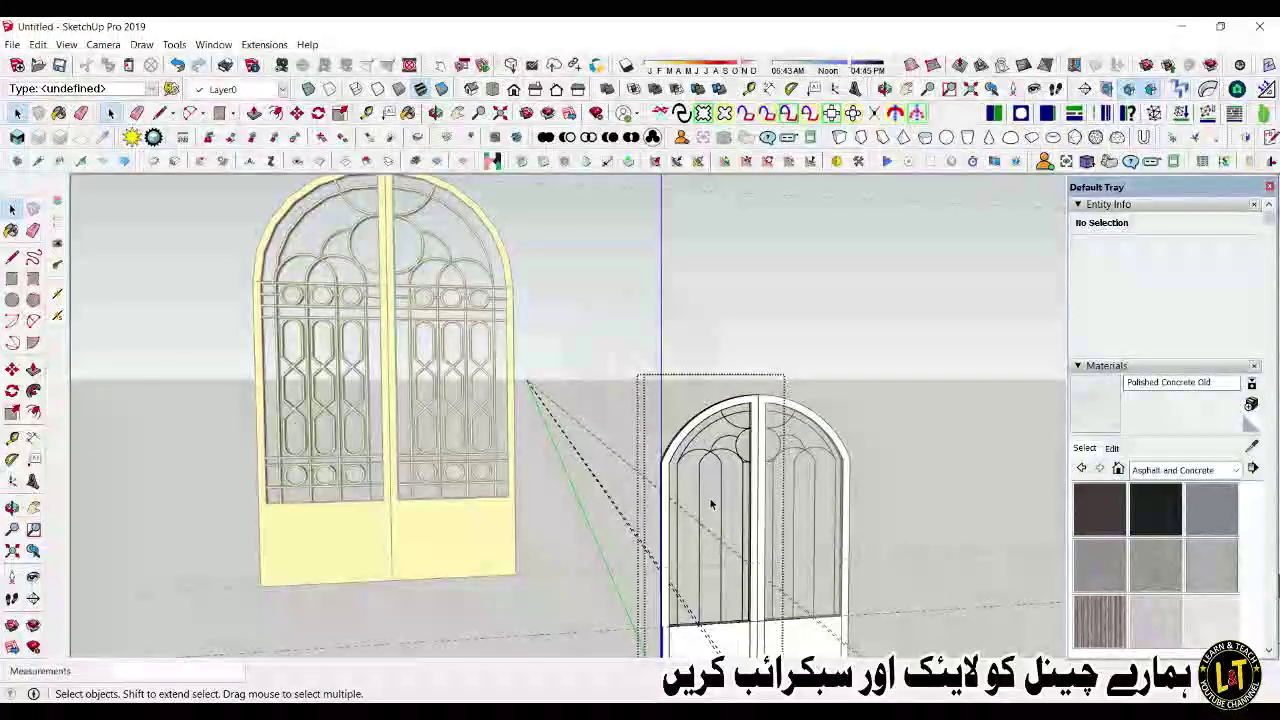
Step: Copy the grouped first bar profile along the top edge of the door leaf's bottom panel
{"action": "scroll", "coordinate": [682, 538], "scroll_direction": "up", "scroll_amount": 5}
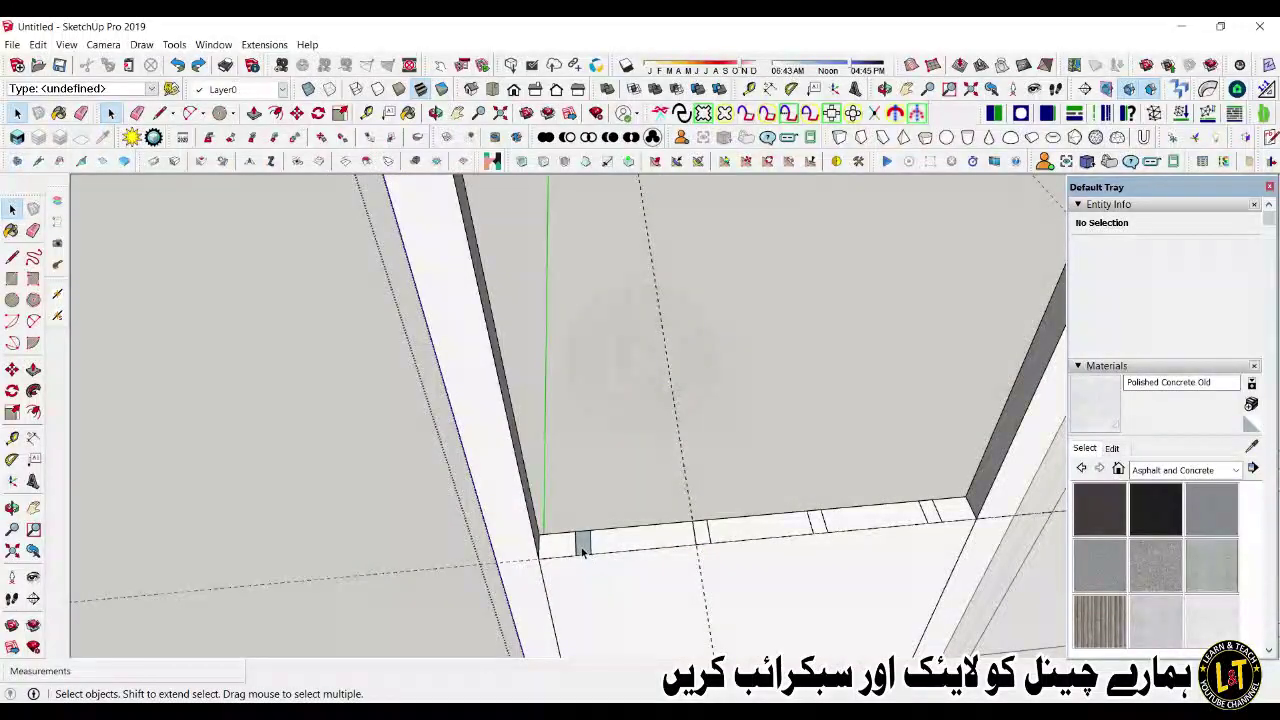
{"action": "left_click", "coordinate": [595, 557]}
{"action": "scroll", "coordinate": [600, 562], "scroll_direction": "down", "scroll_amount": 4}
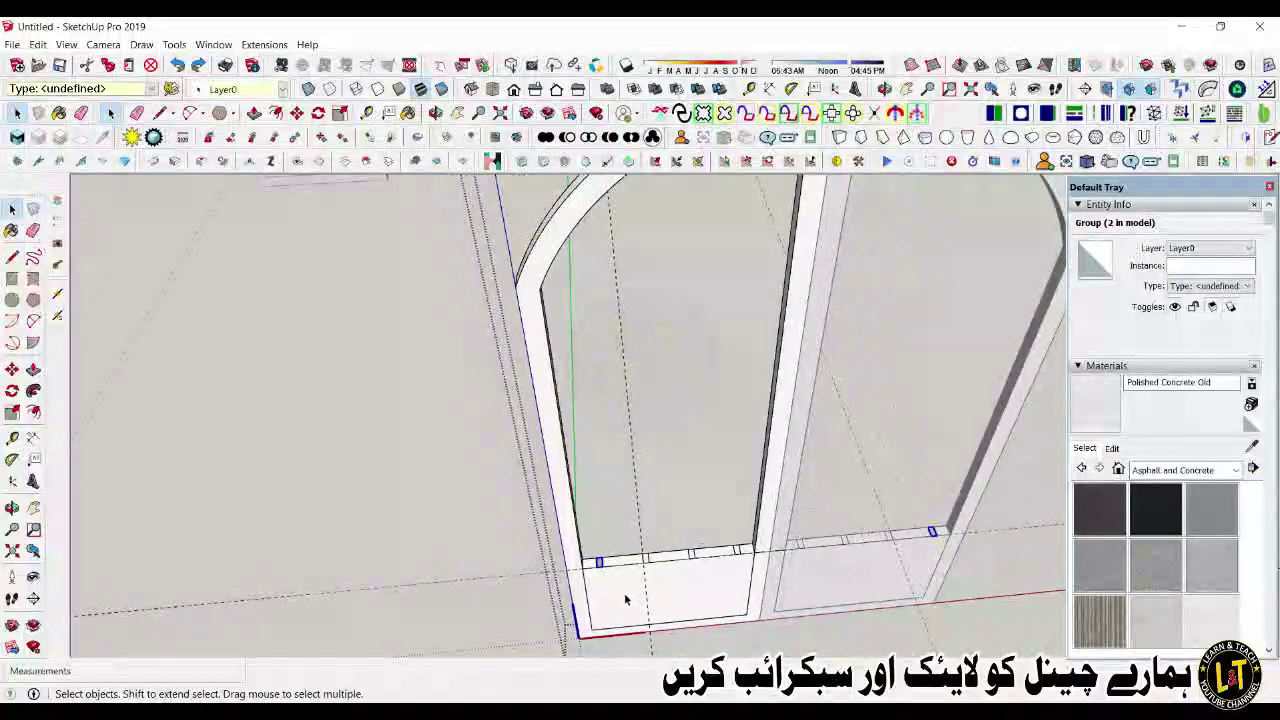
{"action": "left_click", "coordinate": [719, 543]}
{"action": "left_click", "coordinate": [719, 543]}
{"action": "scroll", "coordinate": [624, 550], "scroll_direction": "up", "scroll_amount": 2}
{"action": "left_click", "coordinate": [572, 555]}
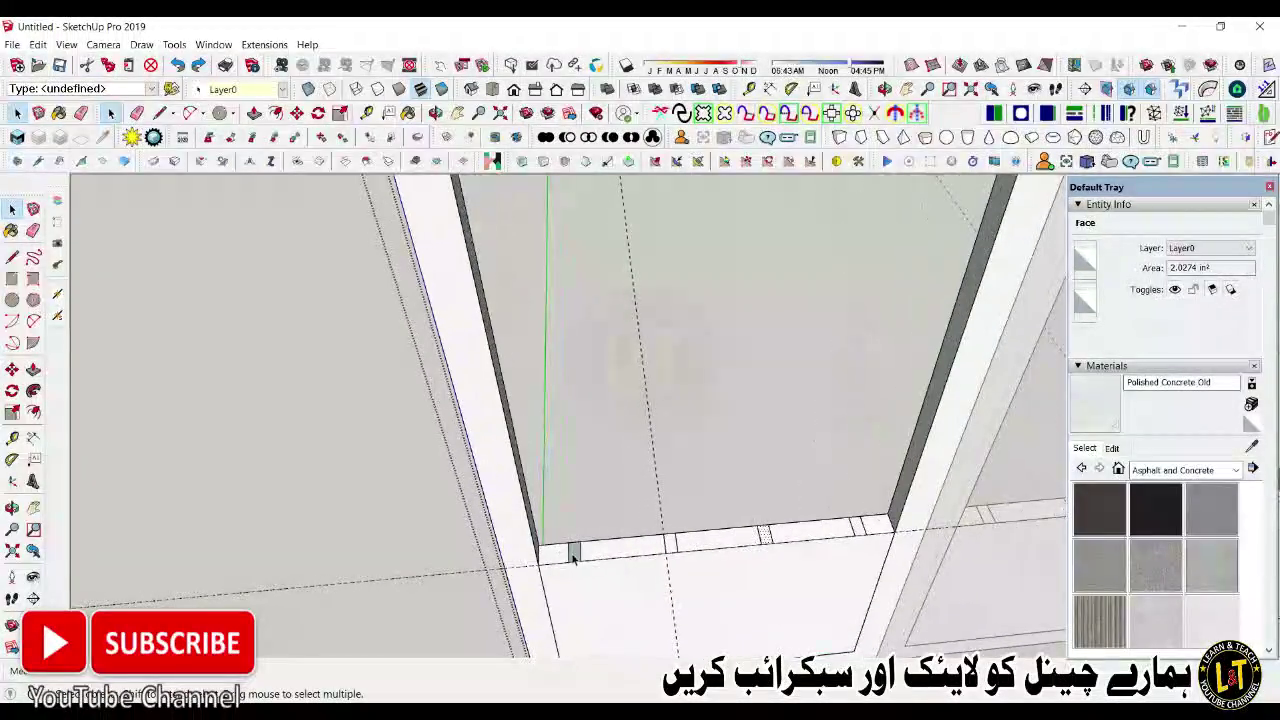
{"action": "left_click", "coordinate": [568, 555]}
{"action": "left_click", "coordinate": [572, 555]}
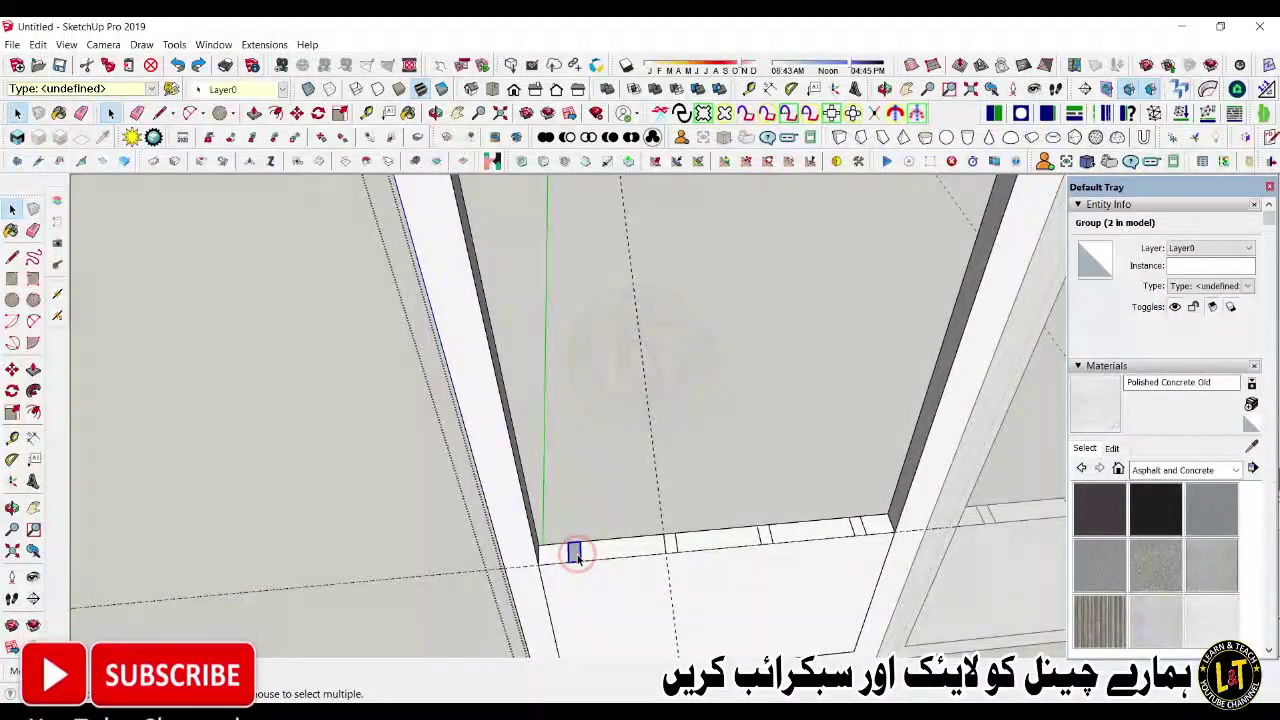
{"action": "scroll", "coordinate": [573, 566], "scroll_direction": "down", "scroll_amount": 1}
{"action": "scroll", "coordinate": [560, 567], "scroll_direction": "down", "scroll_amount": 1}
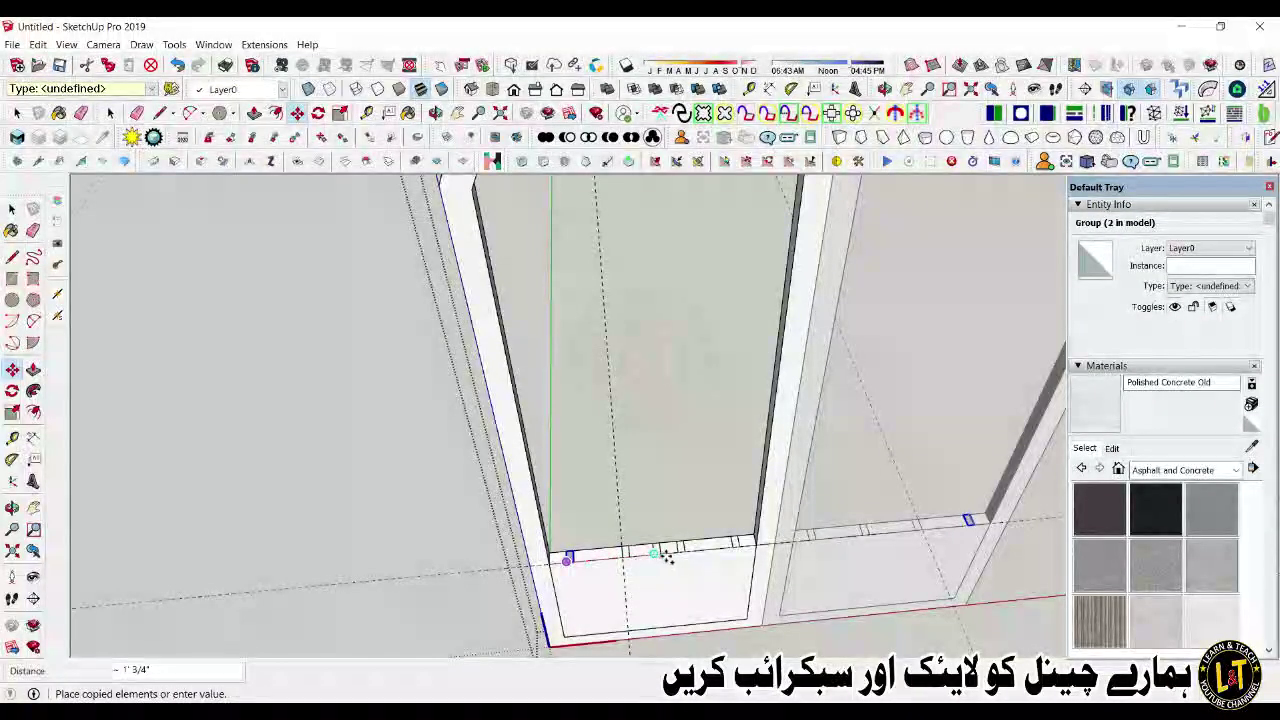
{"action": "left_click", "coordinate": [567, 560]}
{"action": "scroll", "coordinate": [568, 563], "scroll_direction": "up", "scroll_amount": 1}
Step: Open the first bar profile group to push/pull its face, and undo back to the ungrouped profile
{"action": "left_click", "coordinate": [570, 558]}
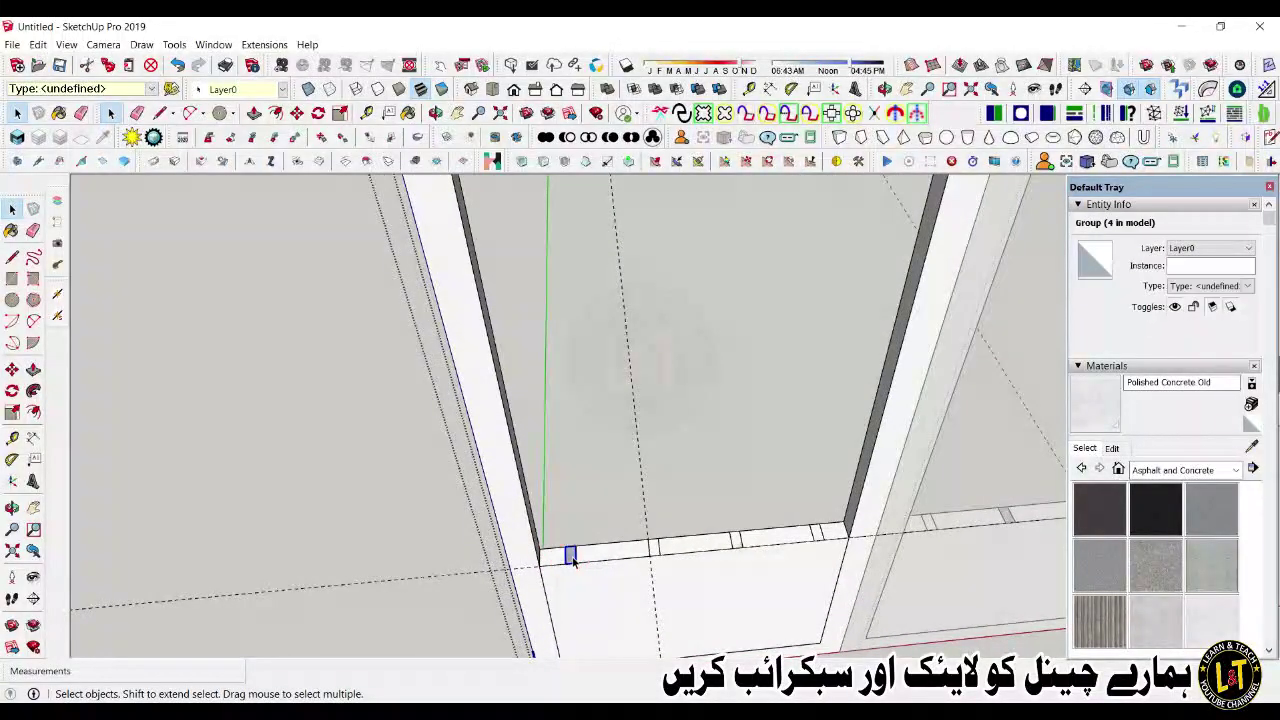
{"action": "double_click", "coordinate": [571, 558]}
{"action": "key", "text": "p"}
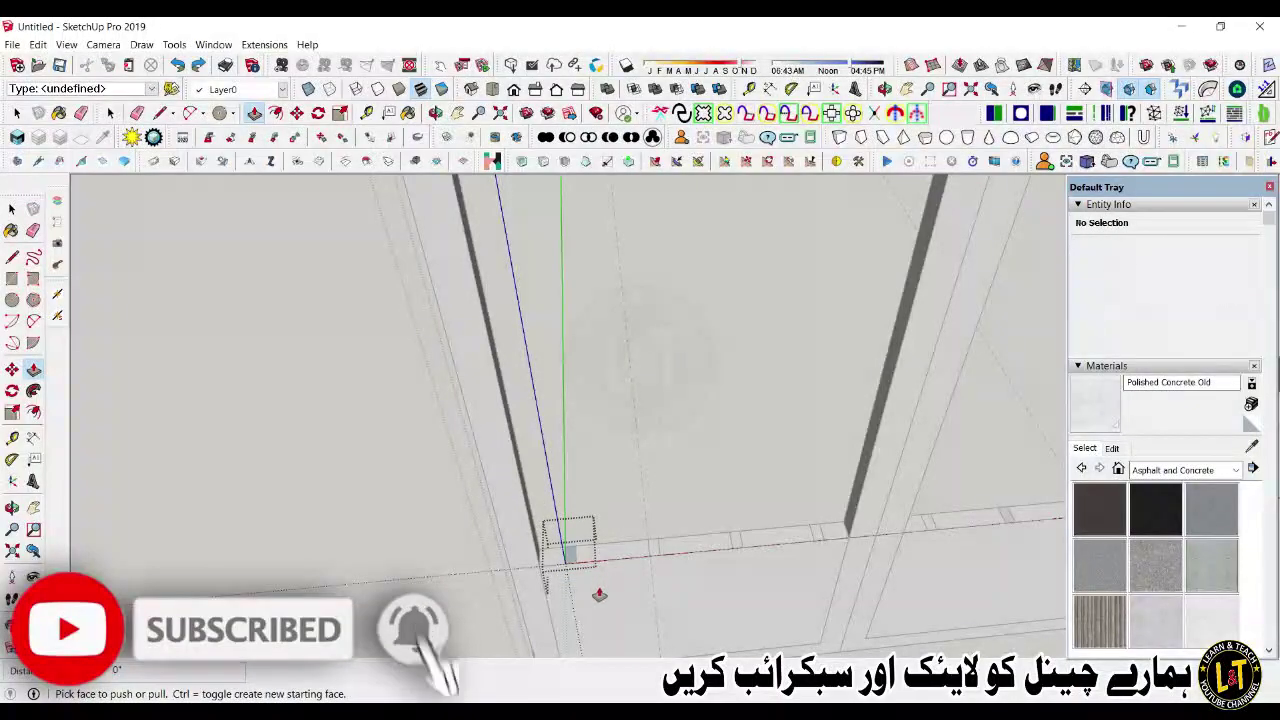
{"action": "key", "text": "ctrl+z"}
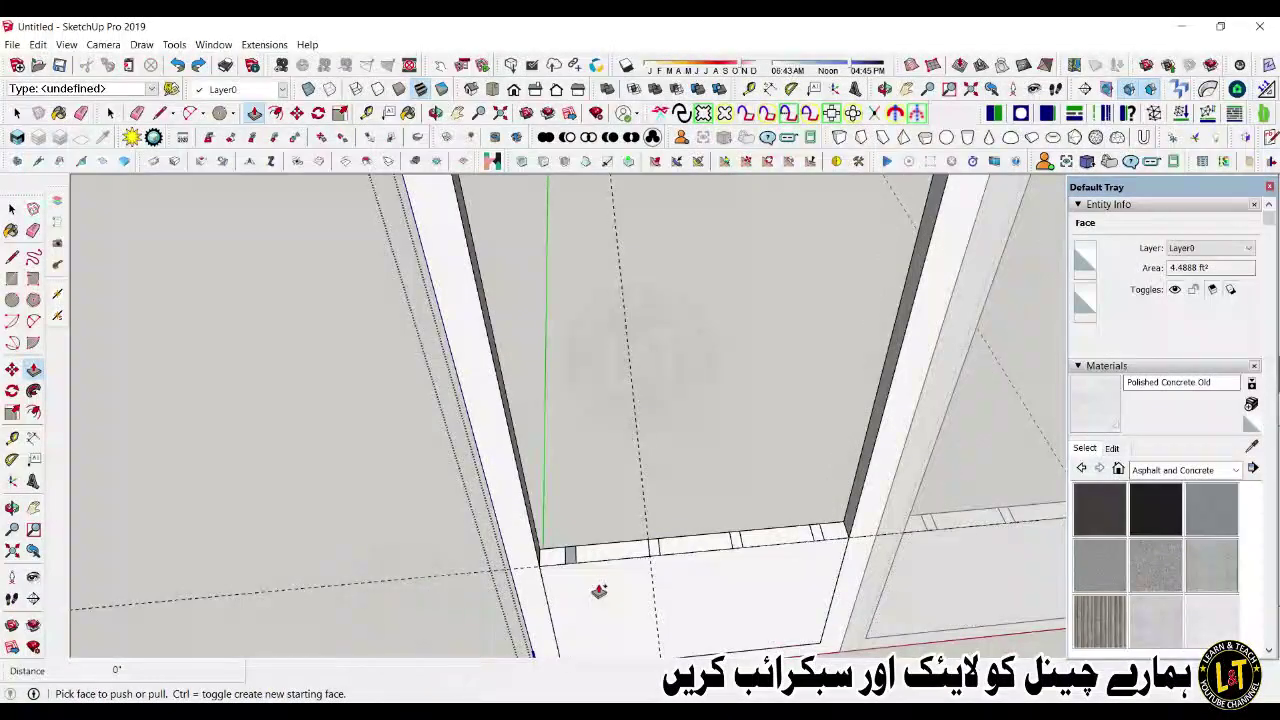
Step: Group the face and edges of the first bar profile on the bottom panel's top edge
{"action": "key", "text": "space"}
{"action": "double_click", "coordinate": [569, 557]}
{"action": "right_click", "coordinate": [569, 557]}
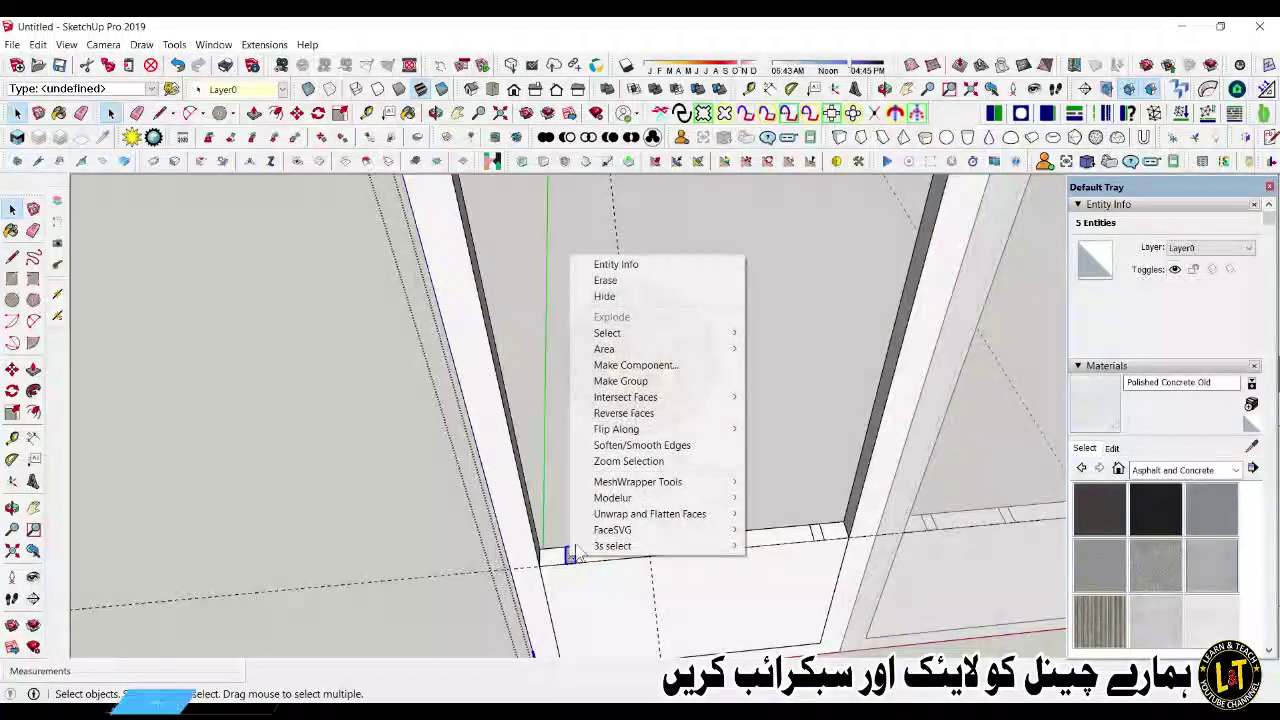
{"action": "left_click", "coordinate": [645, 381]}
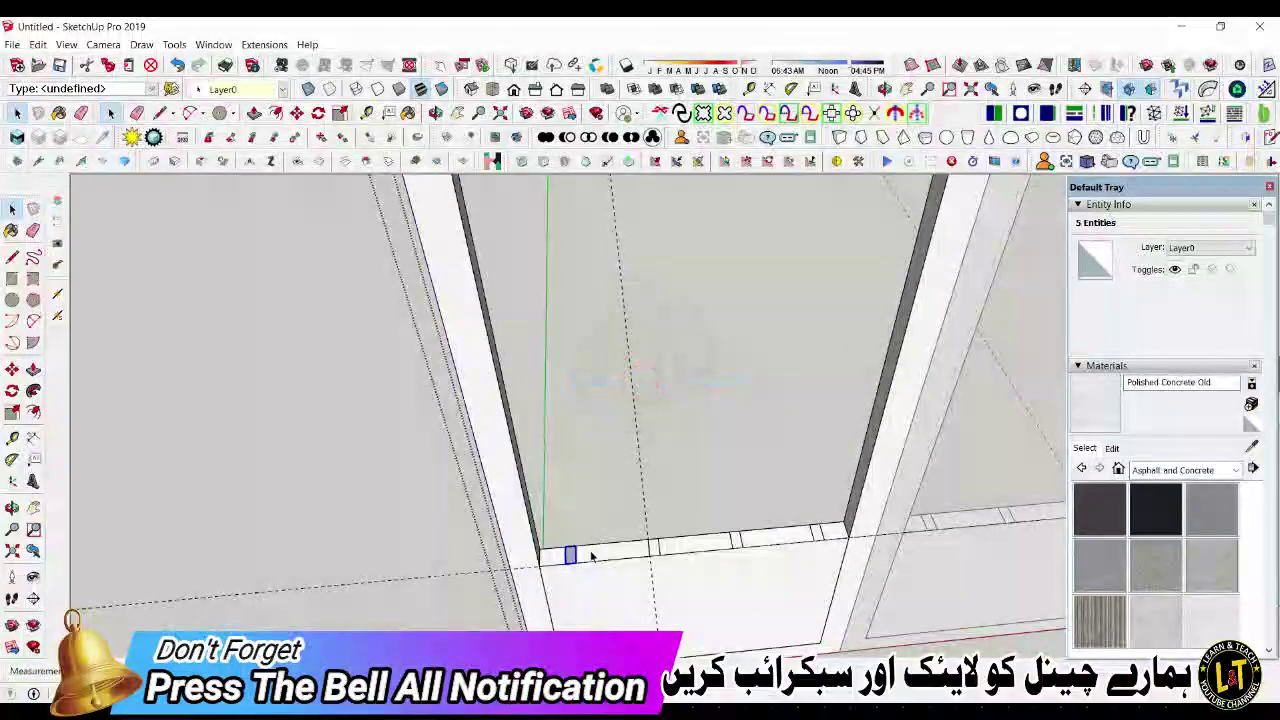
Step: Turn the profile inside the new group into a component with the default settings, and close the group
{"action": "double_click", "coordinate": [570, 555]}
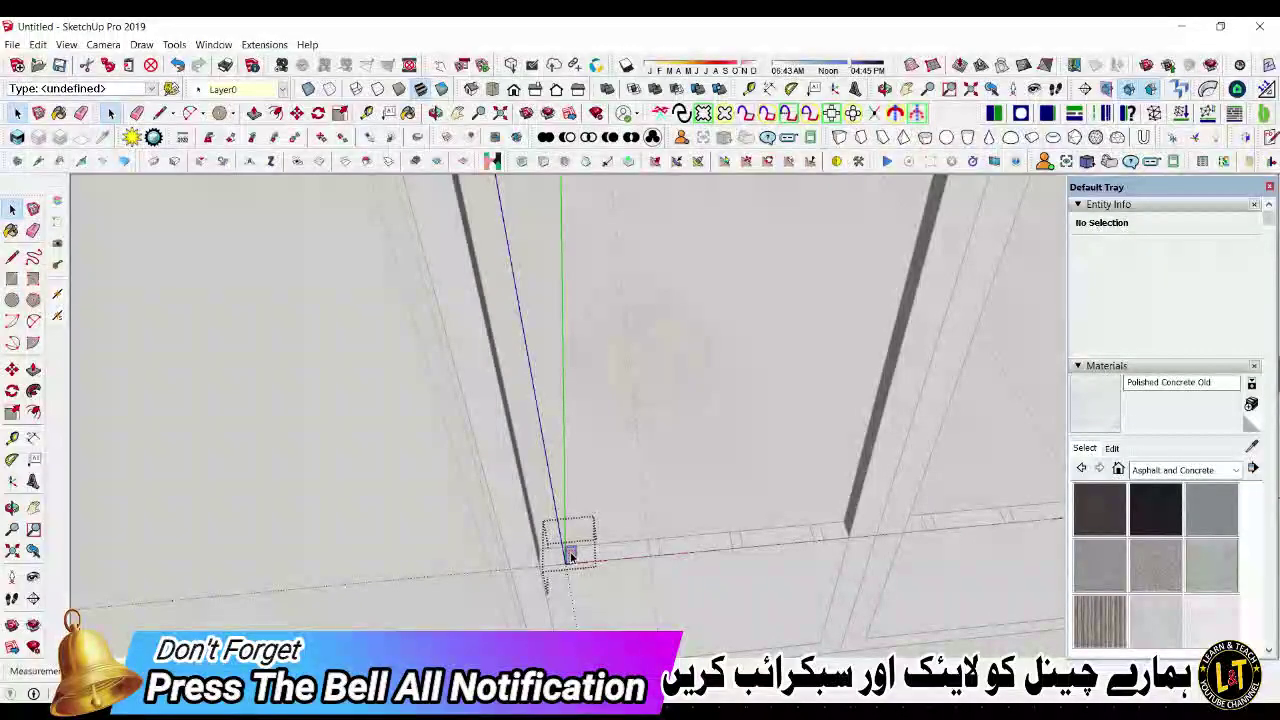
{"action": "double_click", "coordinate": [569, 555]}
{"action": "right_click", "coordinate": [569, 555]}
{"action": "left_click", "coordinate": [640, 379]}
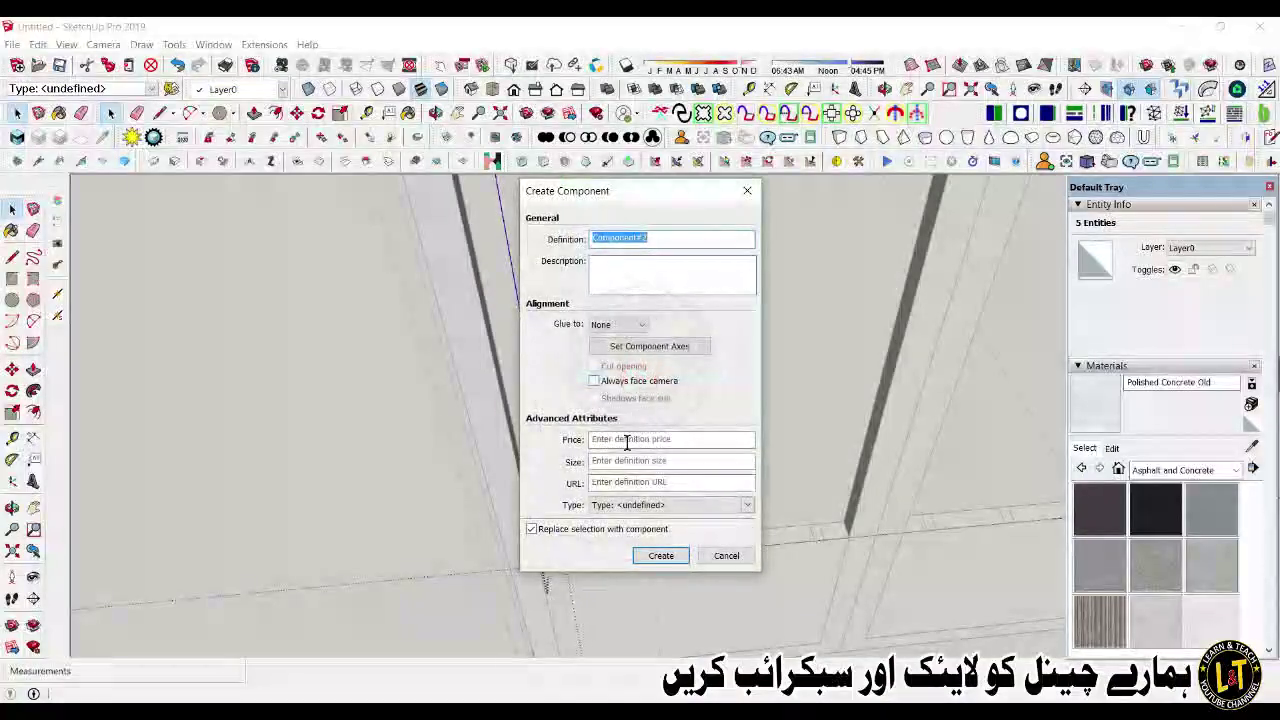
{"action": "left_click", "coordinate": [661, 556]}
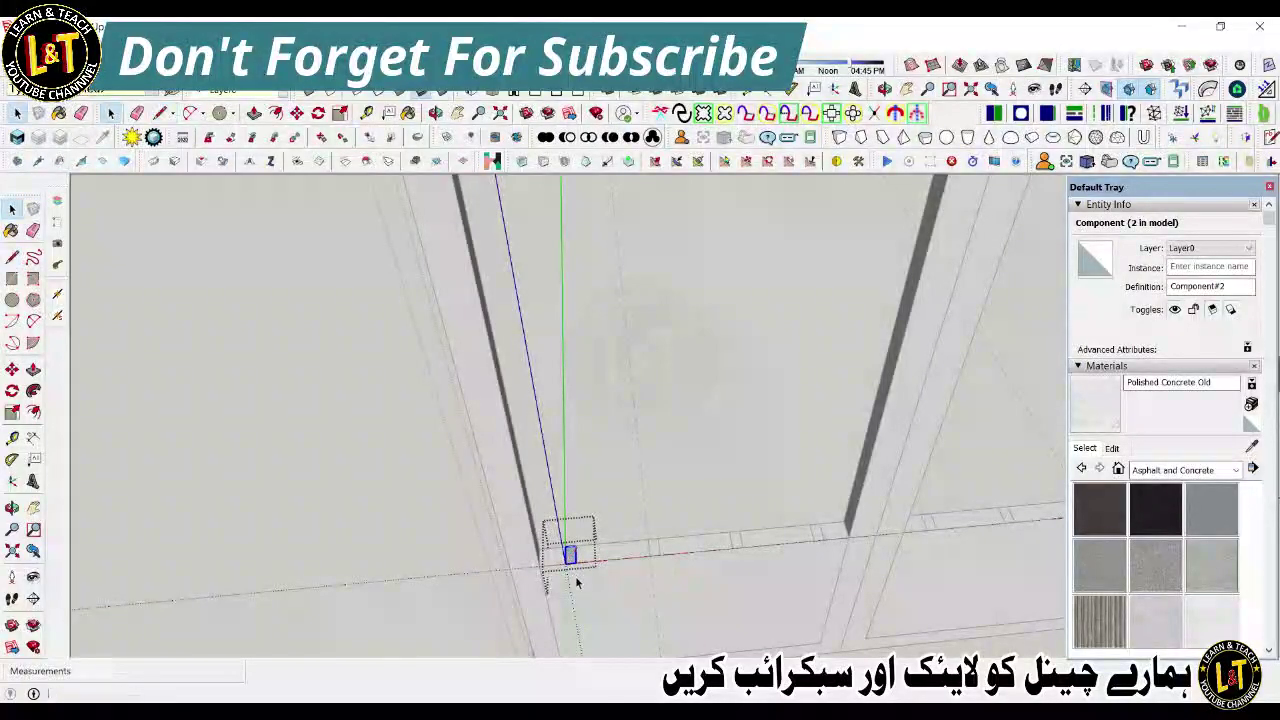
{"action": "left_click", "coordinate": [599, 598]}
{"action": "left_click", "coordinate": [356, 554]}
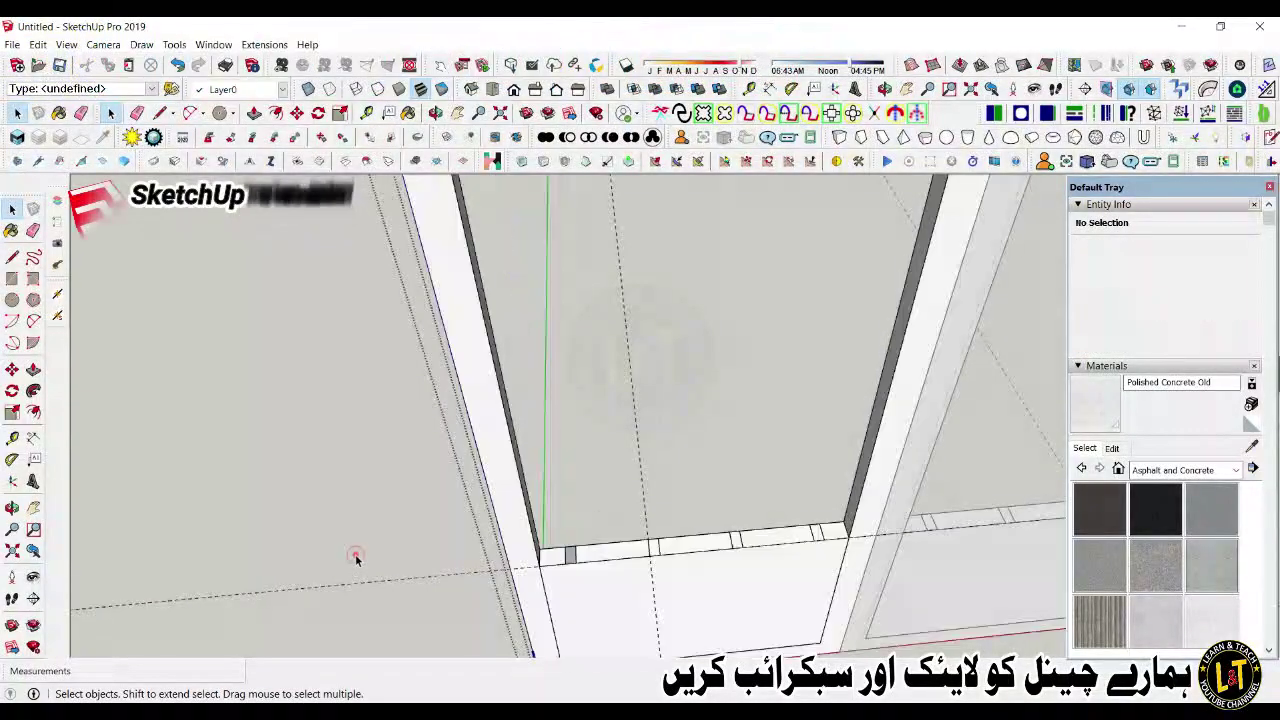
Step: Copy the first bar profile group to the second bar position and open the original group for editing
{"action": "left_click", "coordinate": [570, 557]}
{"action": "key", "text": "m"}
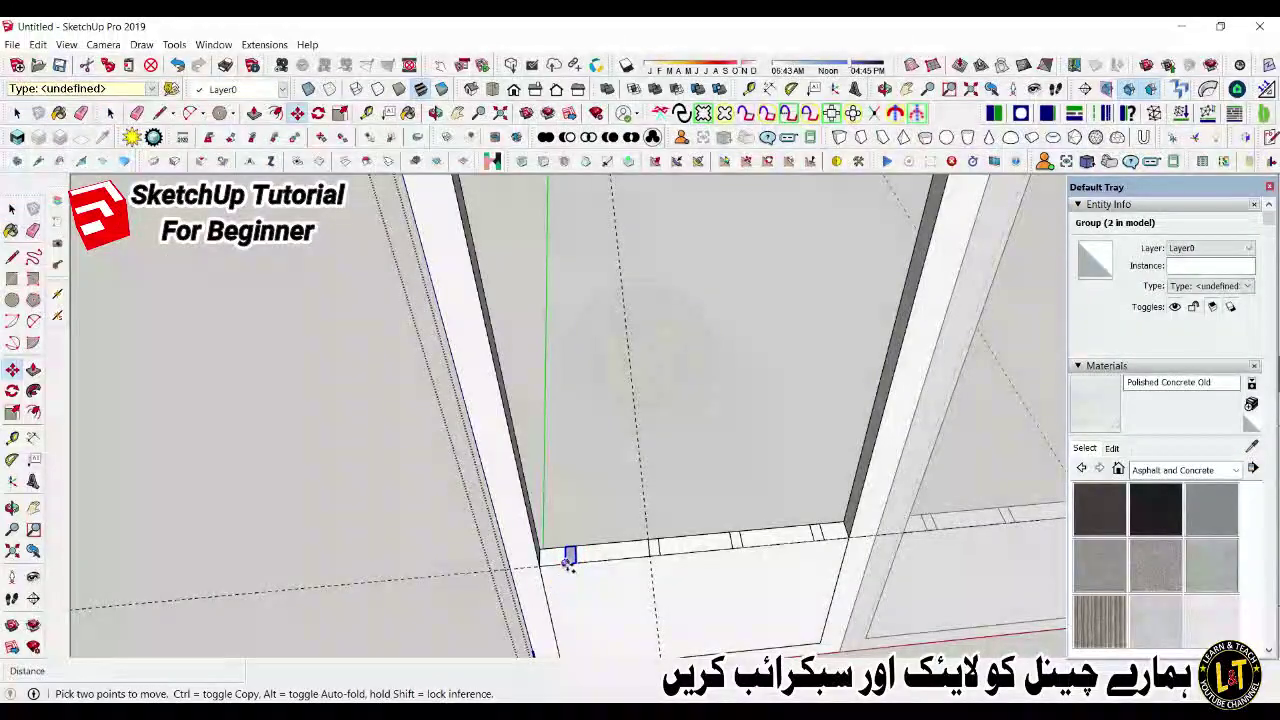
{"action": "left_click", "coordinate": [651, 555]}
{"action": "key", "text": "space"}
{"action": "double_click", "coordinate": [568, 560]}
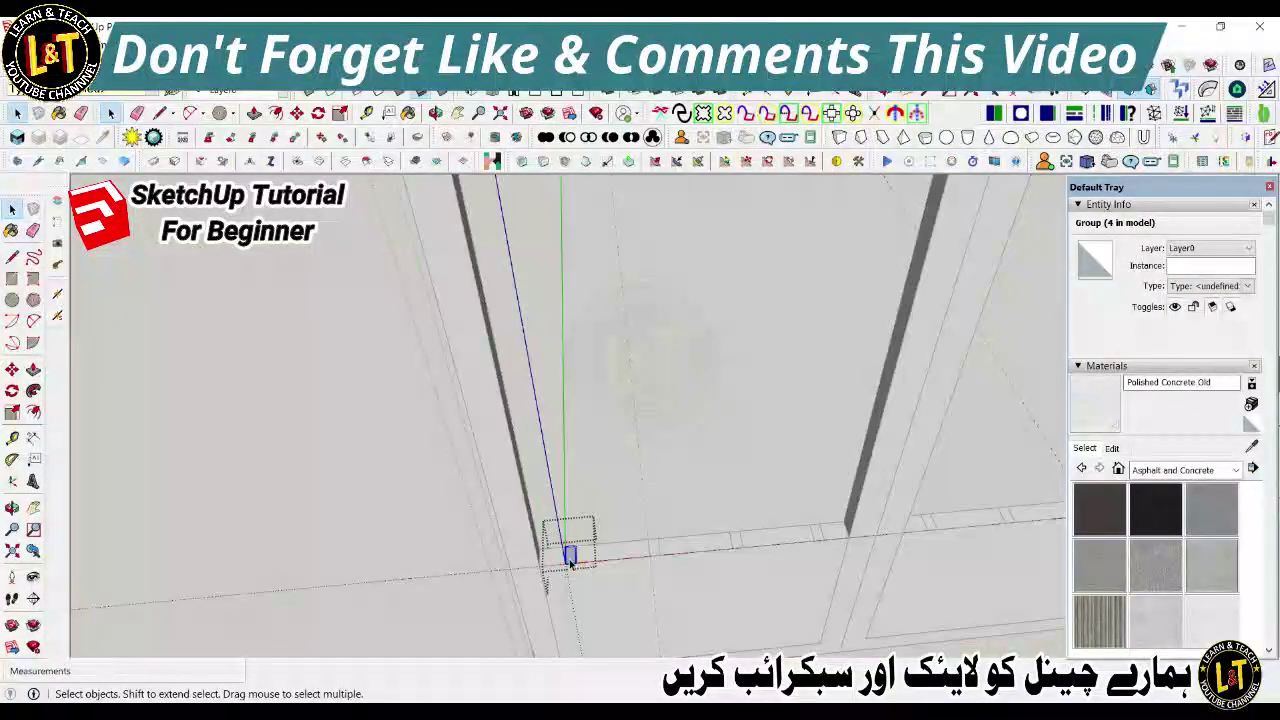
Step: Try to push/pull the profile face inside the opened group, and undo it
{"action": "key", "text": "p"}
{"action": "left_click", "coordinate": [570, 524]}
{"action": "key", "text": "ctrl+z"}
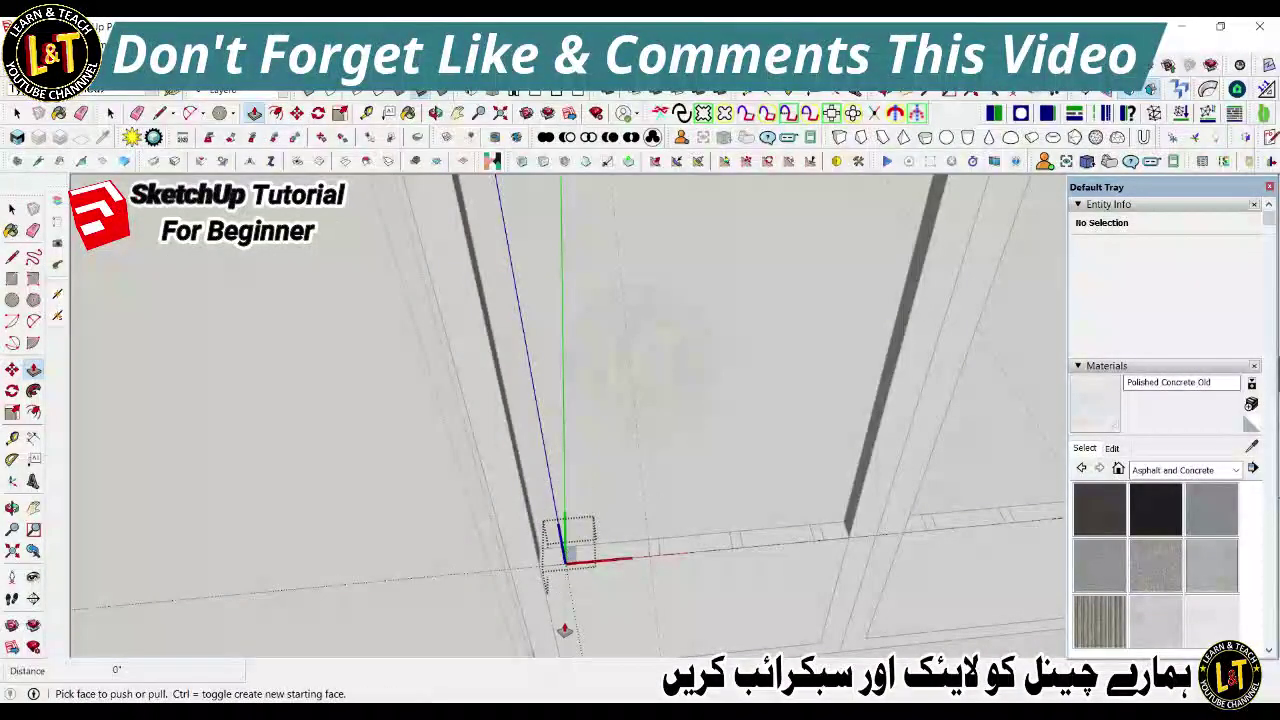
Step: Draw a vertical line about 4' 11 7/16" long from the profile's corner up to the arch's springing height
{"action": "scroll", "coordinate": [563, 630], "scroll_direction": "down", "scroll_amount": 1}
{"action": "key", "text": "l"}
{"action": "left_click", "coordinate": [567, 580]}
{"action": "scroll", "coordinate": [567, 595], "scroll_direction": "down", "scroll_amount": 2}
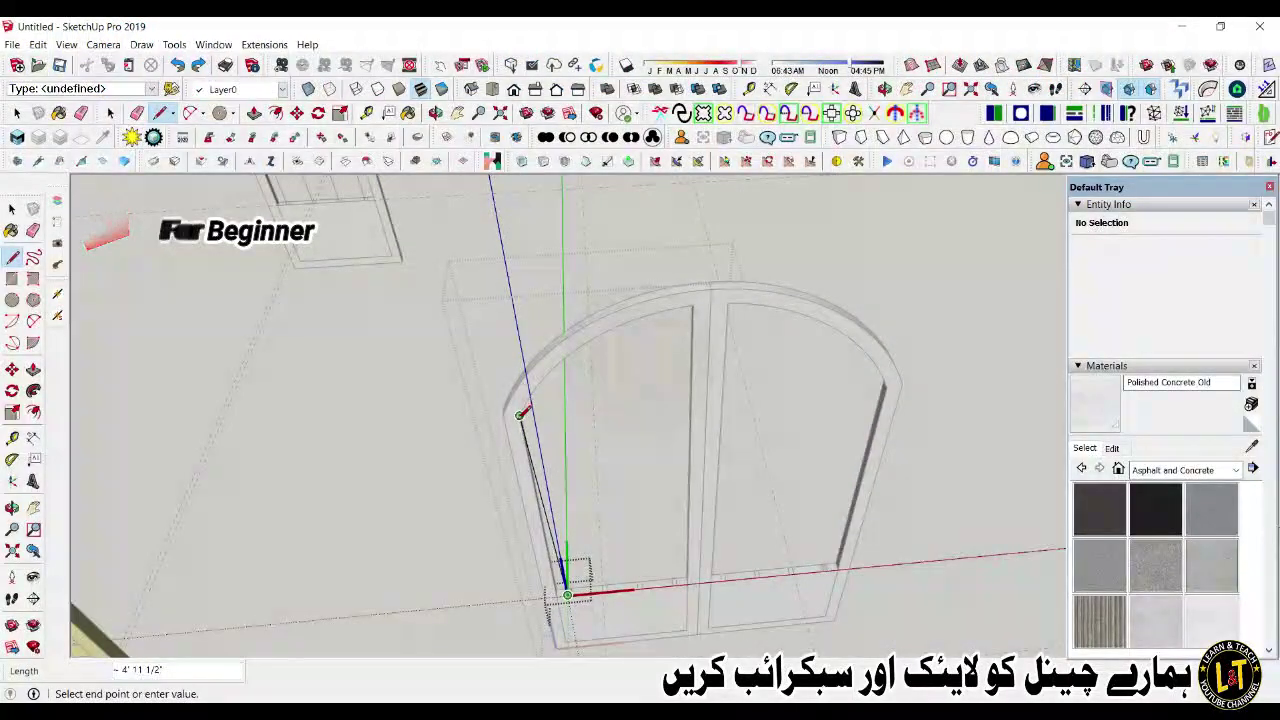
{"action": "scroll", "coordinate": [545, 417], "scroll_direction": "up", "scroll_amount": 3}
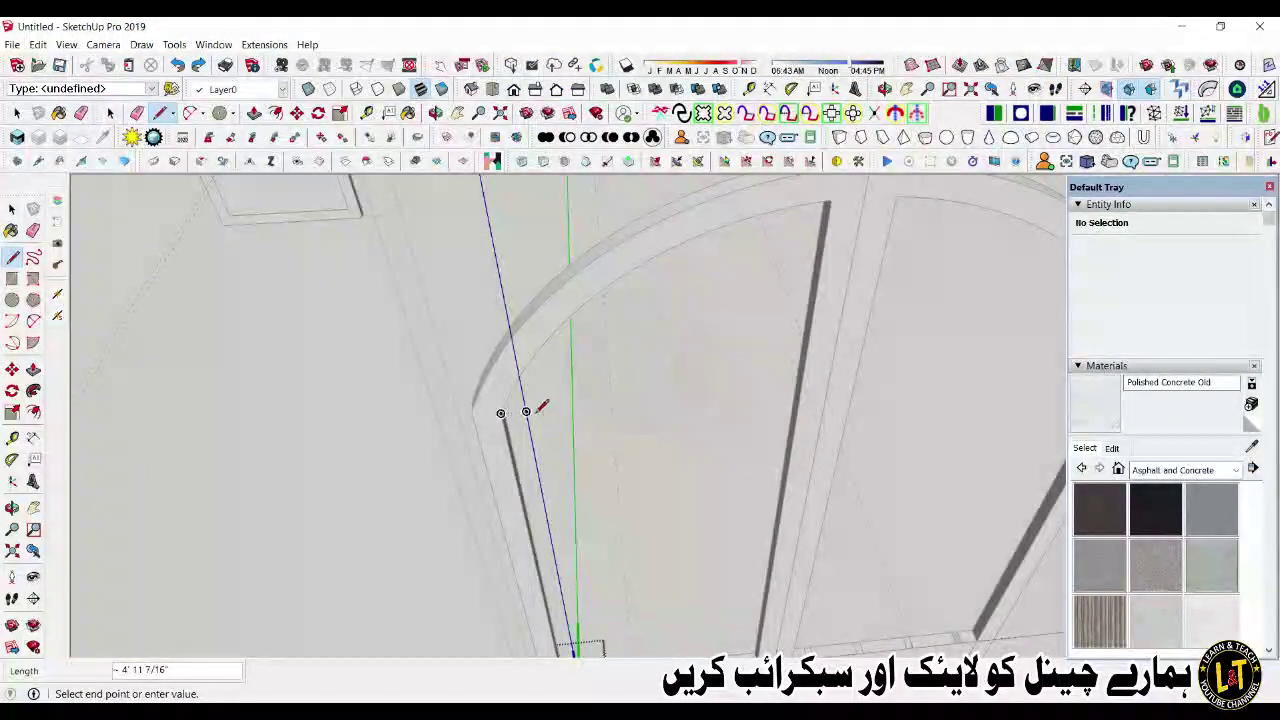
{"action": "left_click", "coordinate": [526, 411]}
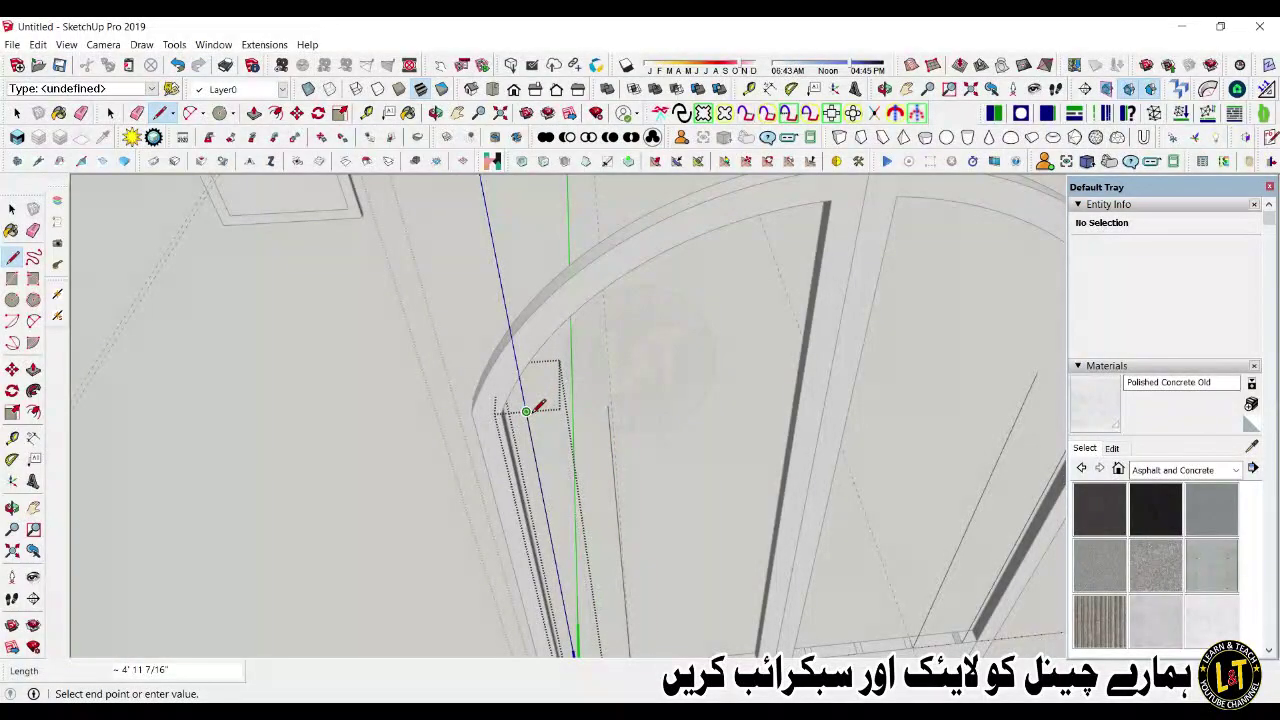
{"action": "scroll", "coordinate": [623, 446], "scroll_direction": "down", "scroll_amount": 3}
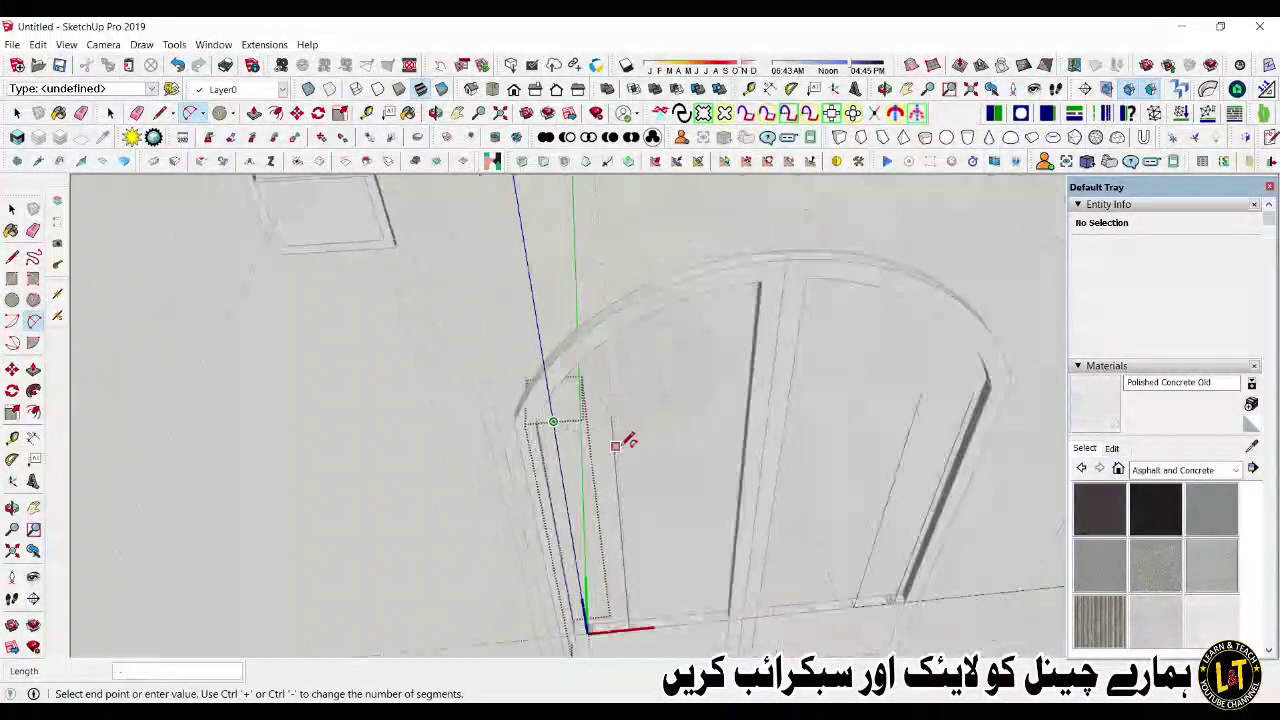
{"action": "scroll", "coordinate": [623, 446], "scroll_direction": "up", "scroll_amount": 2}
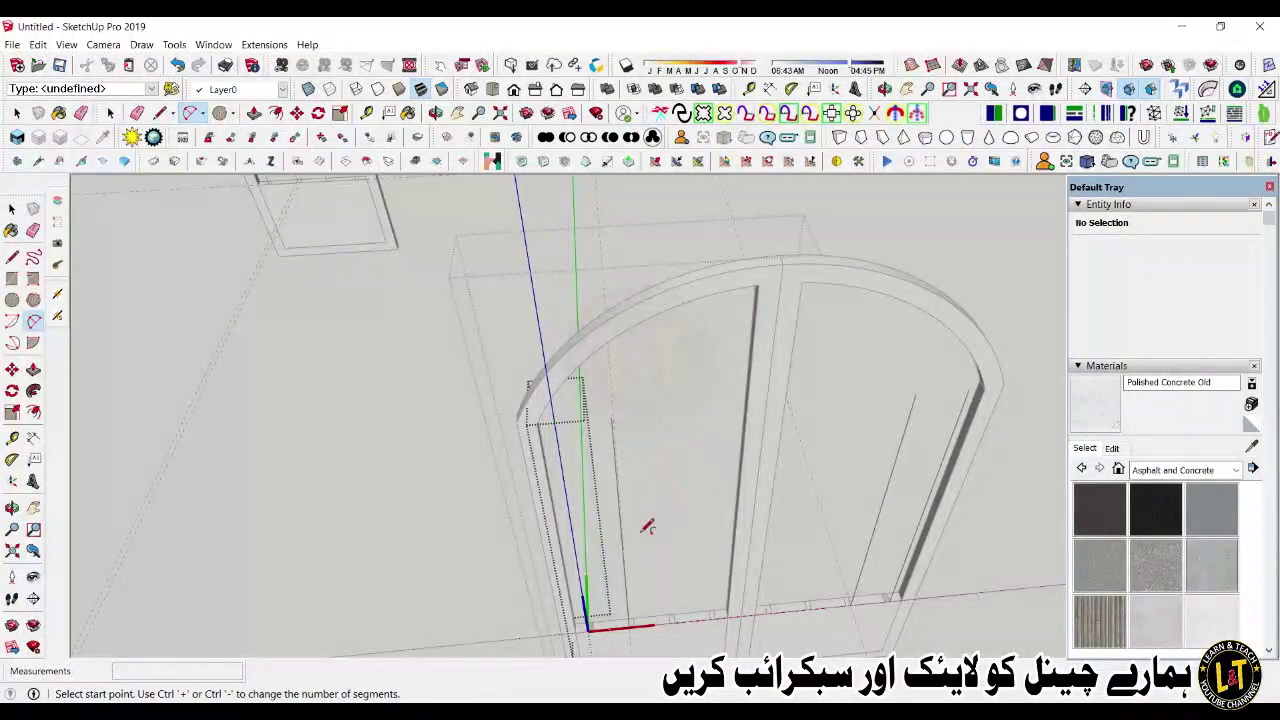
{"action": "key", "text": "space"}
Step: Copy the vertical line about 1' 4 5/16" along the red axis to the third bar position
{"action": "scroll", "coordinate": [590, 600], "scroll_direction": "down", "scroll_amount": 2}
{"action": "scroll", "coordinate": [592, 597], "scroll_direction": "up", "scroll_amount": 5}
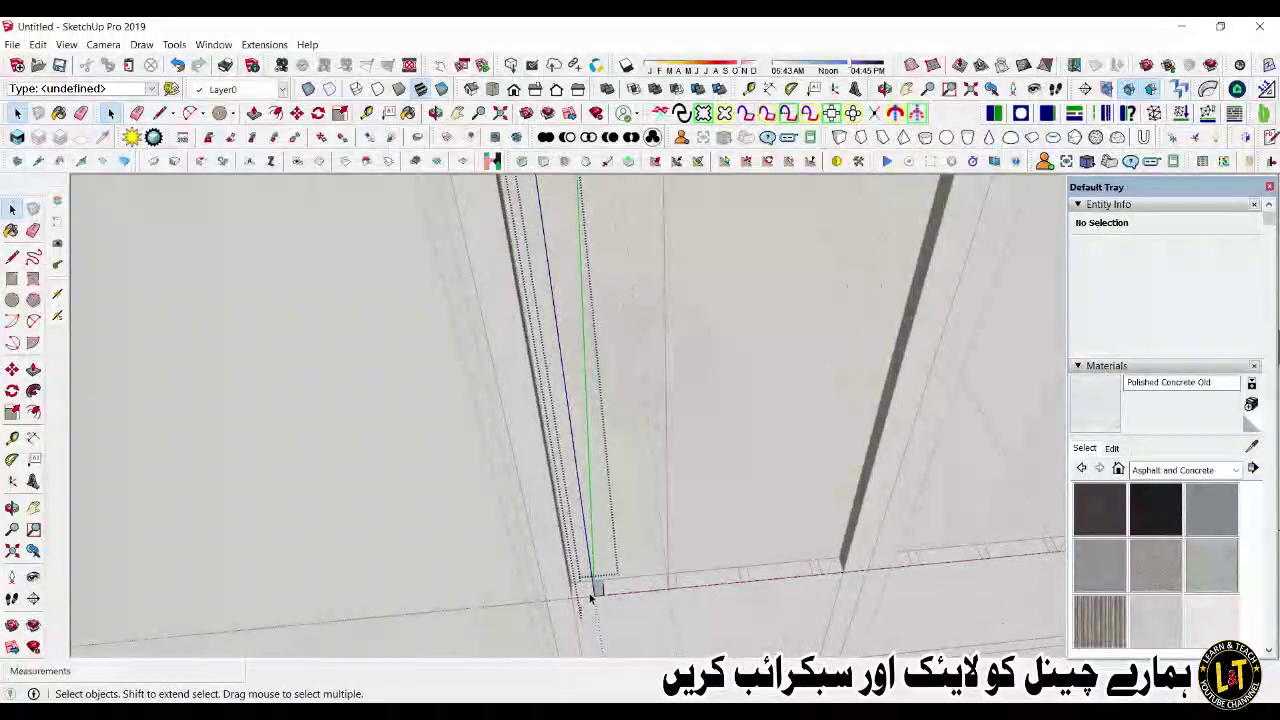
{"action": "left_click", "coordinate": [592, 597]}
{"action": "left_click", "coordinate": [594, 589]}
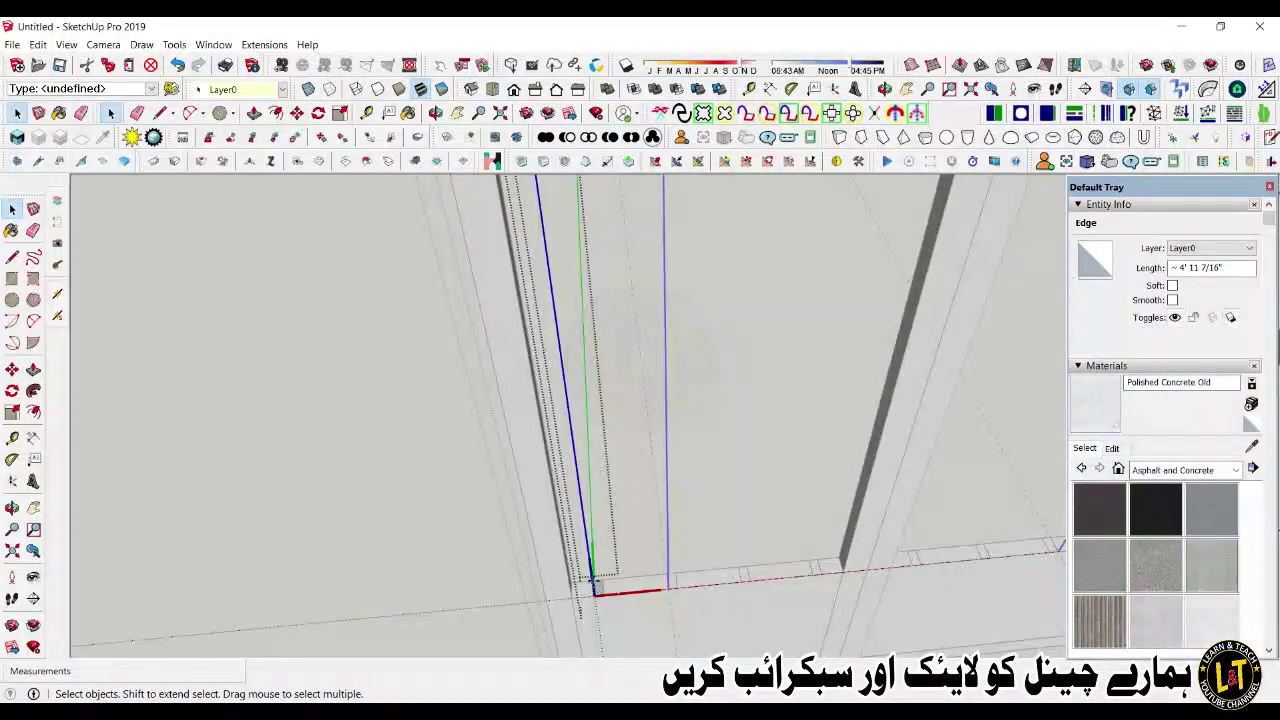
{"action": "scroll", "coordinate": [749, 584], "scroll_direction": "up", "scroll_amount": 3}
{"action": "left_click", "coordinate": [731, 580]}
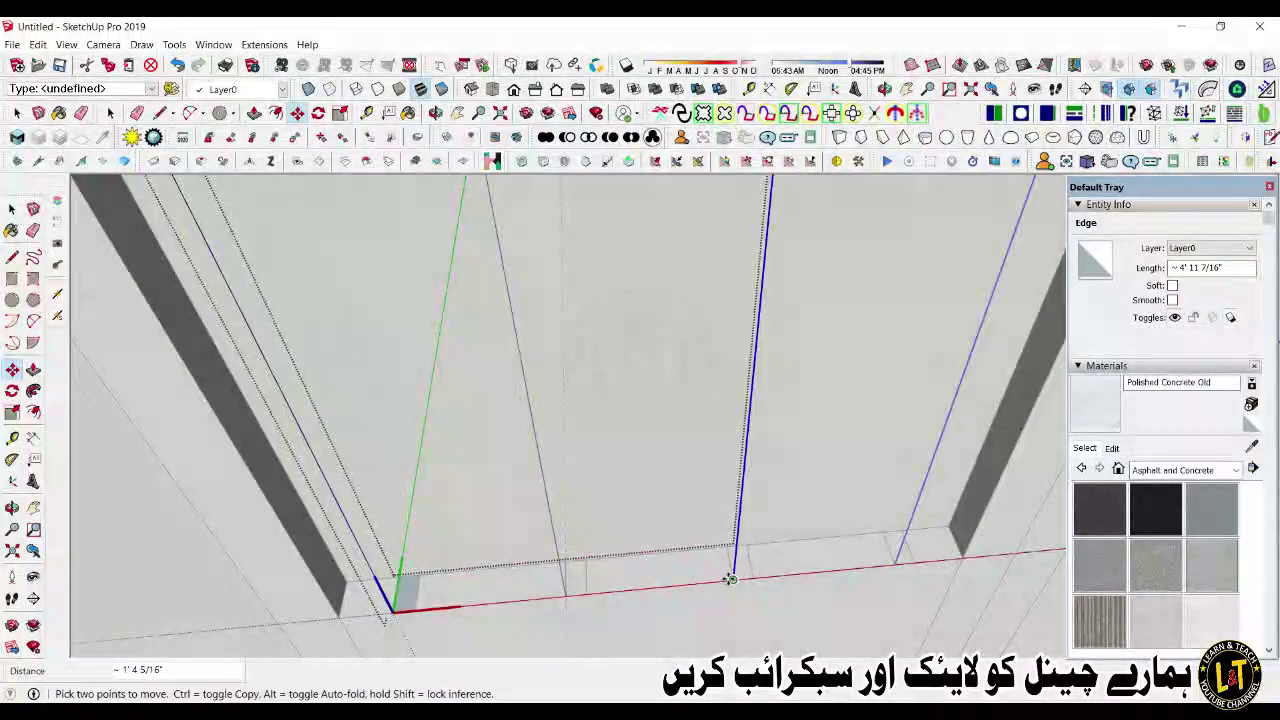
{"action": "scroll", "coordinate": [593, 594], "scroll_direction": "down", "scroll_amount": 2}
{"action": "scroll", "coordinate": [492, 600], "scroll_direction": "down", "scroll_amount": 5}
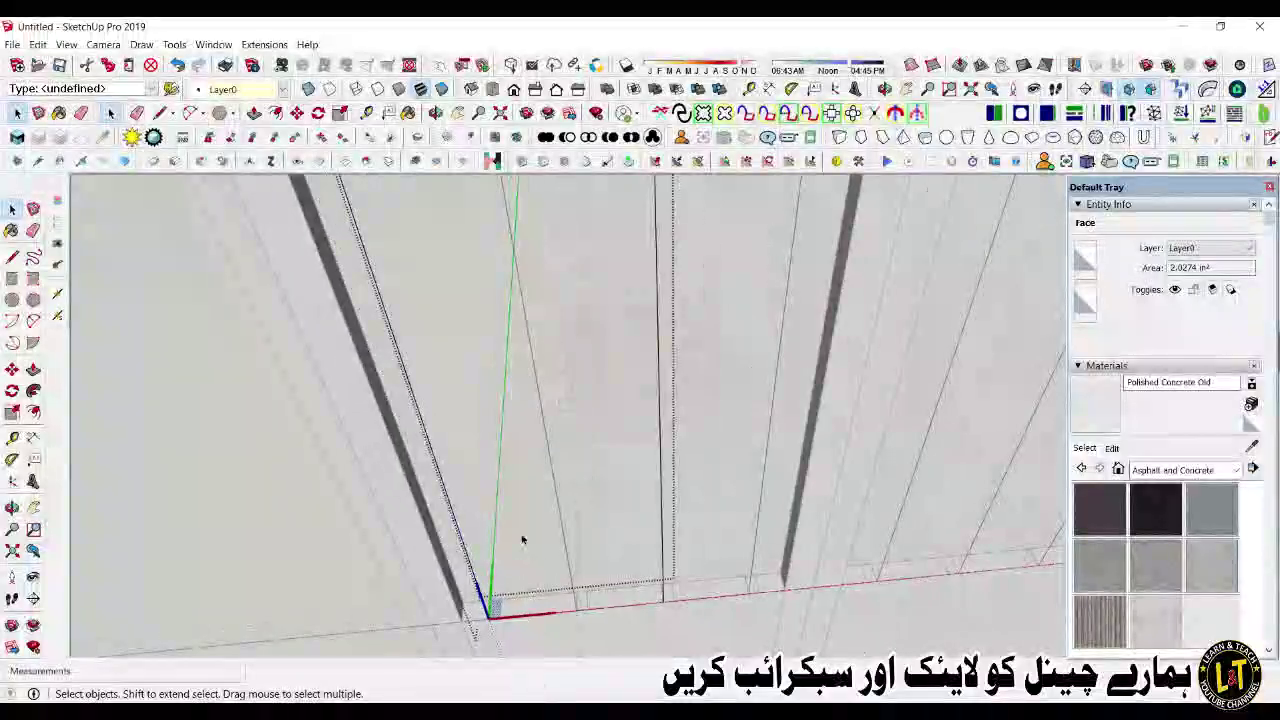
Step: Draw a two-point arc between the tops of the two vertical lines with a 5" bulge and set it to 100 segments
{"action": "scroll", "coordinate": [464, 322], "scroll_direction": "up", "scroll_amount": 2}
{"action": "key", "text": "a"}
{"action": "left_click", "coordinate": [395, 316]}
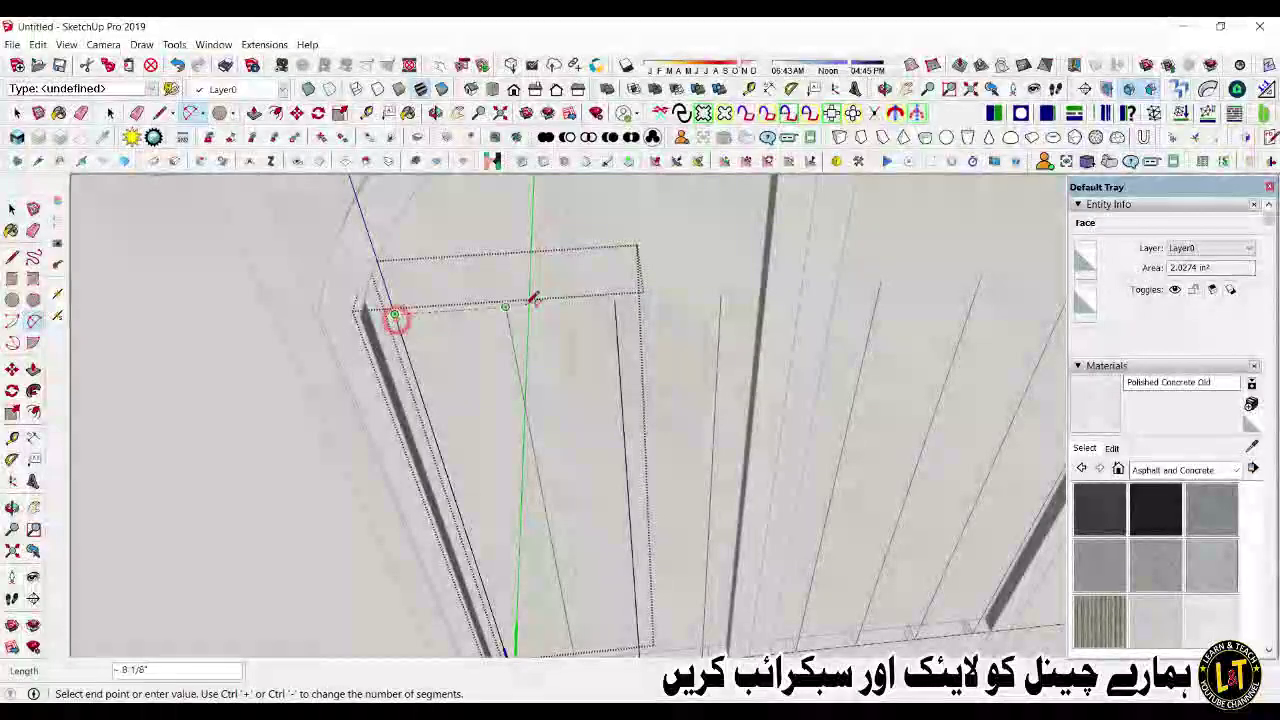
{"action": "left_click", "coordinate": [615, 299]}
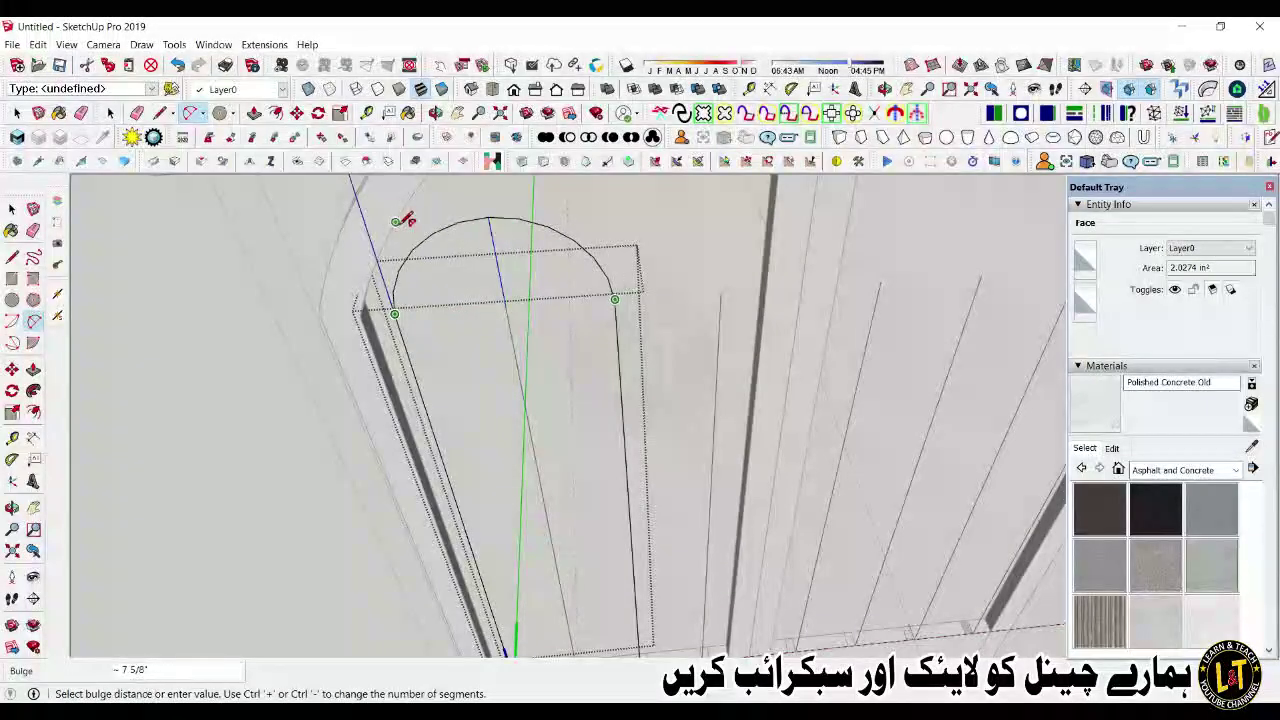
{"action": "type", "text": "5"}
{"action": "key", "text": "Return"}
{"action": "key", "text": "space"}
{"action": "left_click", "coordinate": [486, 257]}
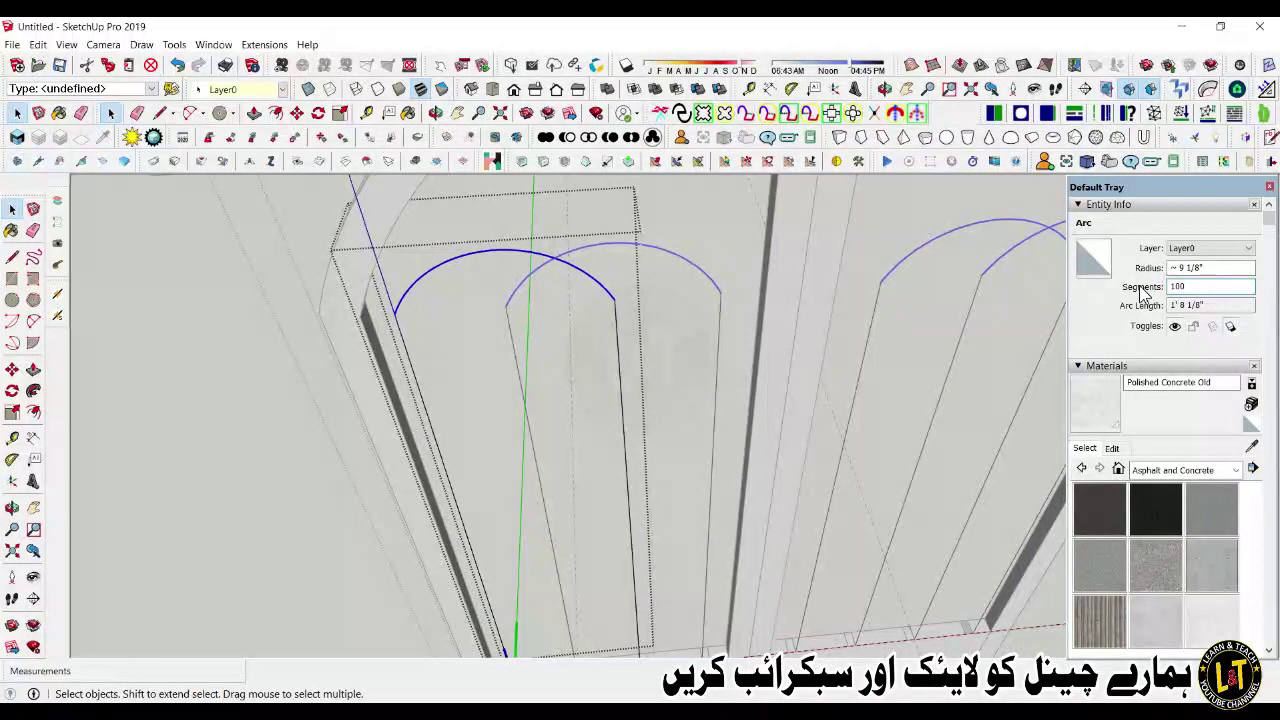
Step: Sweep the small square bar profile with Follow Me along the connected vertical lines and arch, and close the group
{"action": "scroll", "coordinate": [800, 312], "scroll_direction": "down", "scroll_amount": 1}
{"action": "scroll", "coordinate": [543, 629], "scroll_direction": "up", "scroll_amount": 2}
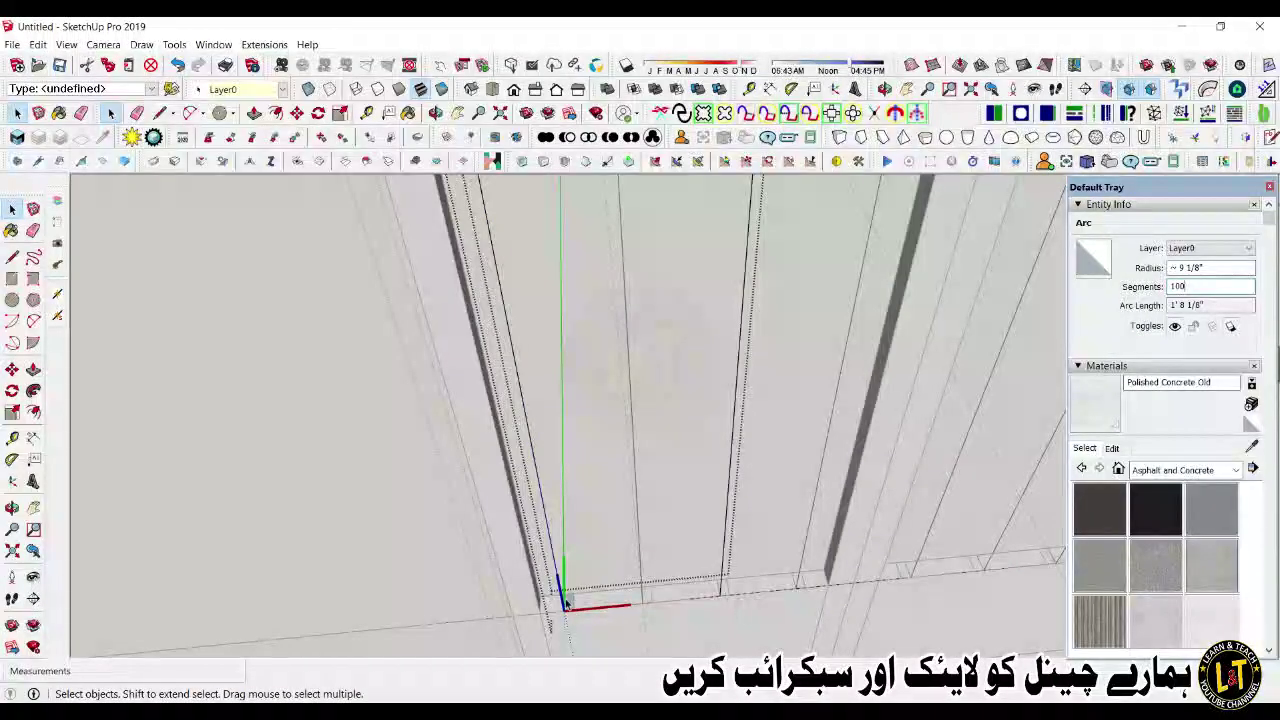
{"action": "left_click", "coordinate": [546, 527]}
{"action": "scroll", "coordinate": [494, 622], "scroll_direction": "down", "scroll_amount": 4}
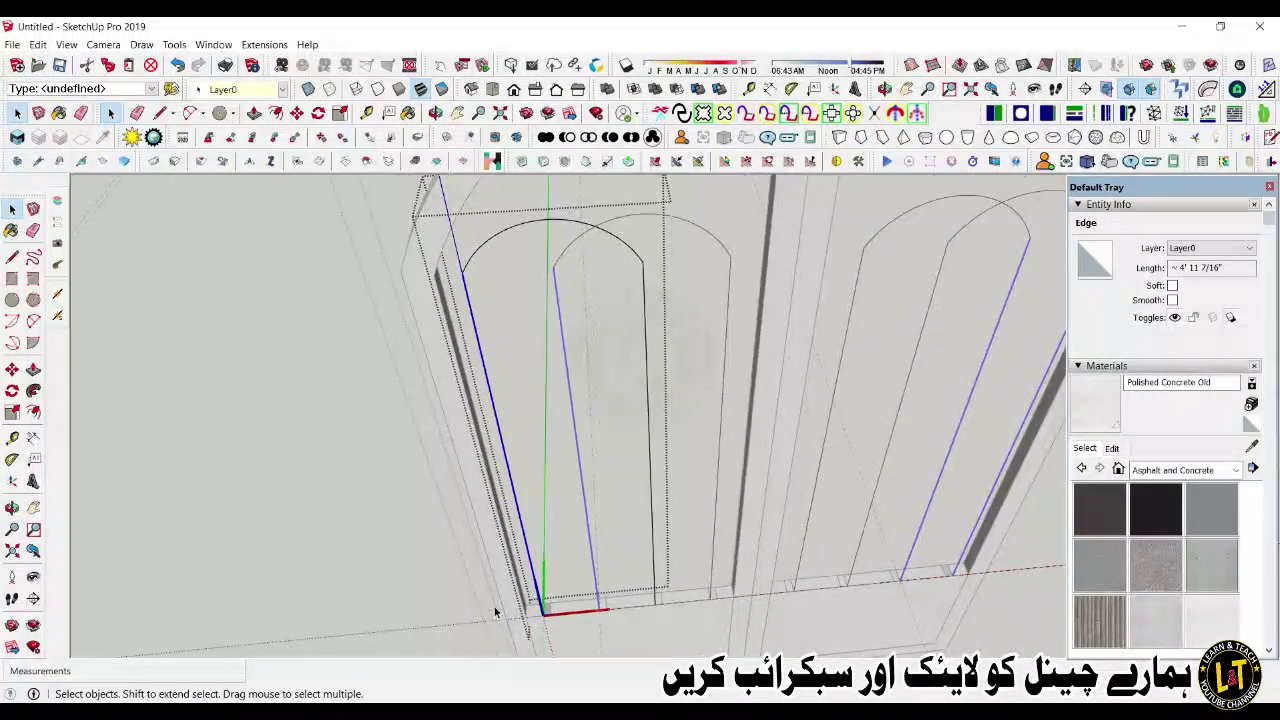
{"action": "left_click", "coordinate": [645, 325], "text": "shift"}
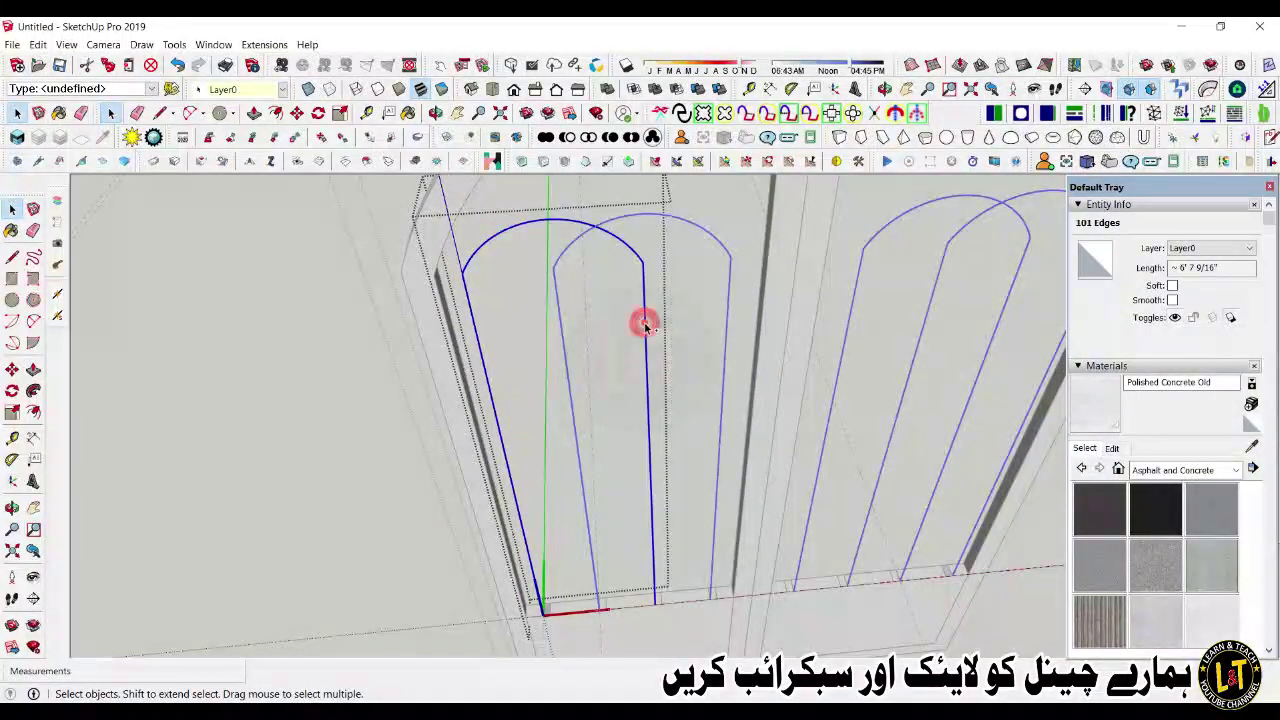
{"action": "left_click", "coordinate": [33, 390]}
{"action": "scroll", "coordinate": [530, 605], "scroll_direction": "up", "scroll_amount": 4}
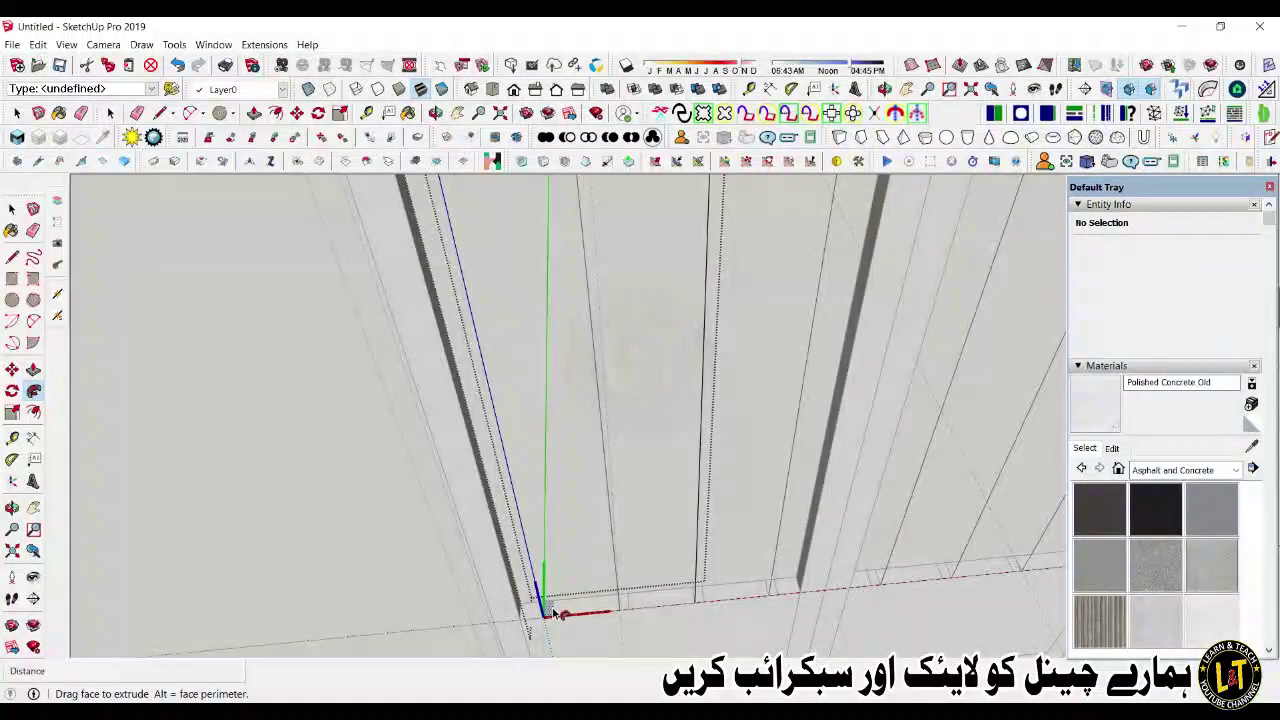
{"action": "scroll", "coordinate": [557, 613], "scroll_direction": "down", "scroll_amount": 4}
{"action": "middle_click_drag", "start_coordinate": [595, 553], "coordinate": [583, 457]}
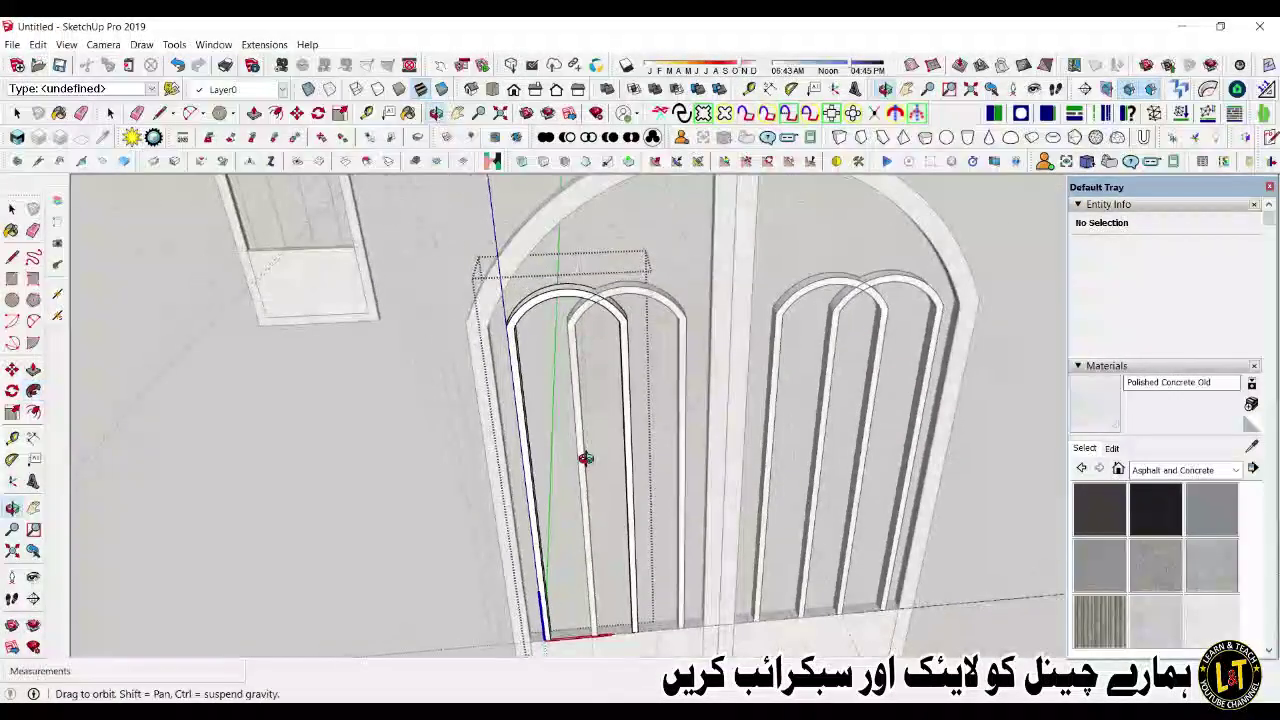
{"action": "key", "text": "space"}
{"action": "scroll", "coordinate": [575, 487], "scroll_direction": "down", "scroll_amount": 2}
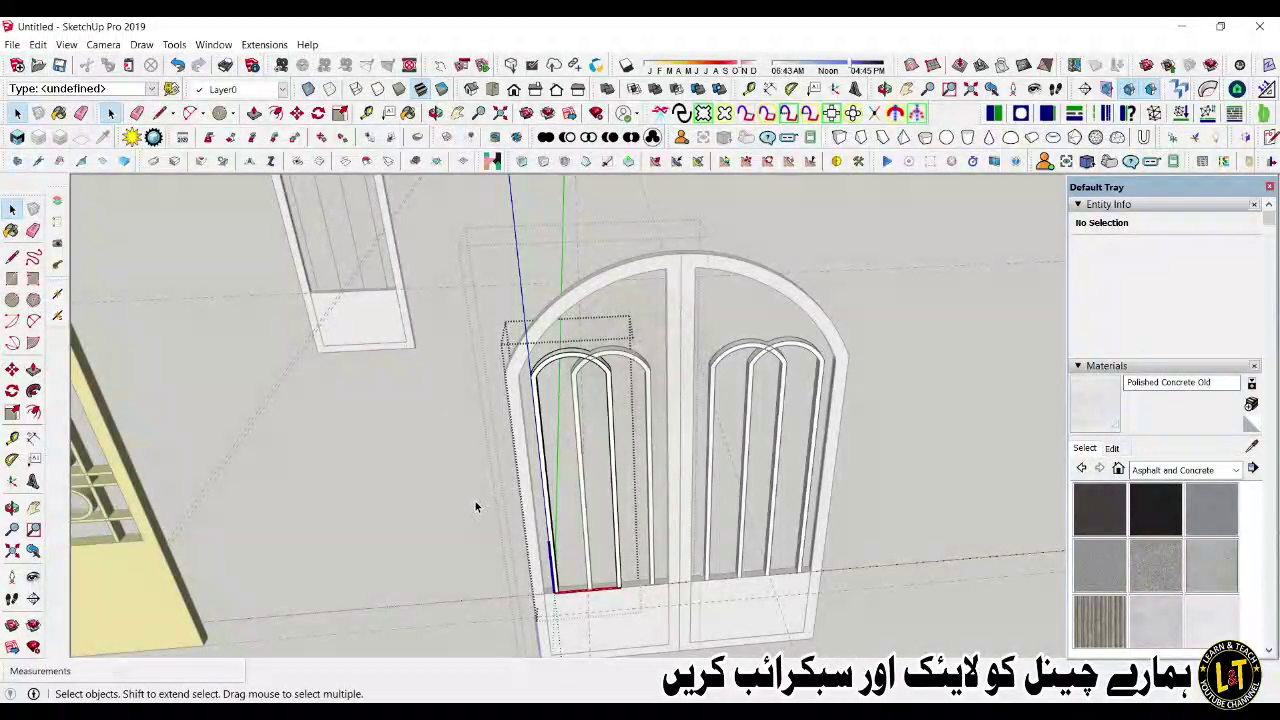
{"action": "scroll", "coordinate": [474, 516], "scroll_direction": "down", "scroll_amount": 2}
{"action": "middle_click_drag", "start_coordinate": [435, 514], "coordinate": [570, 368]}
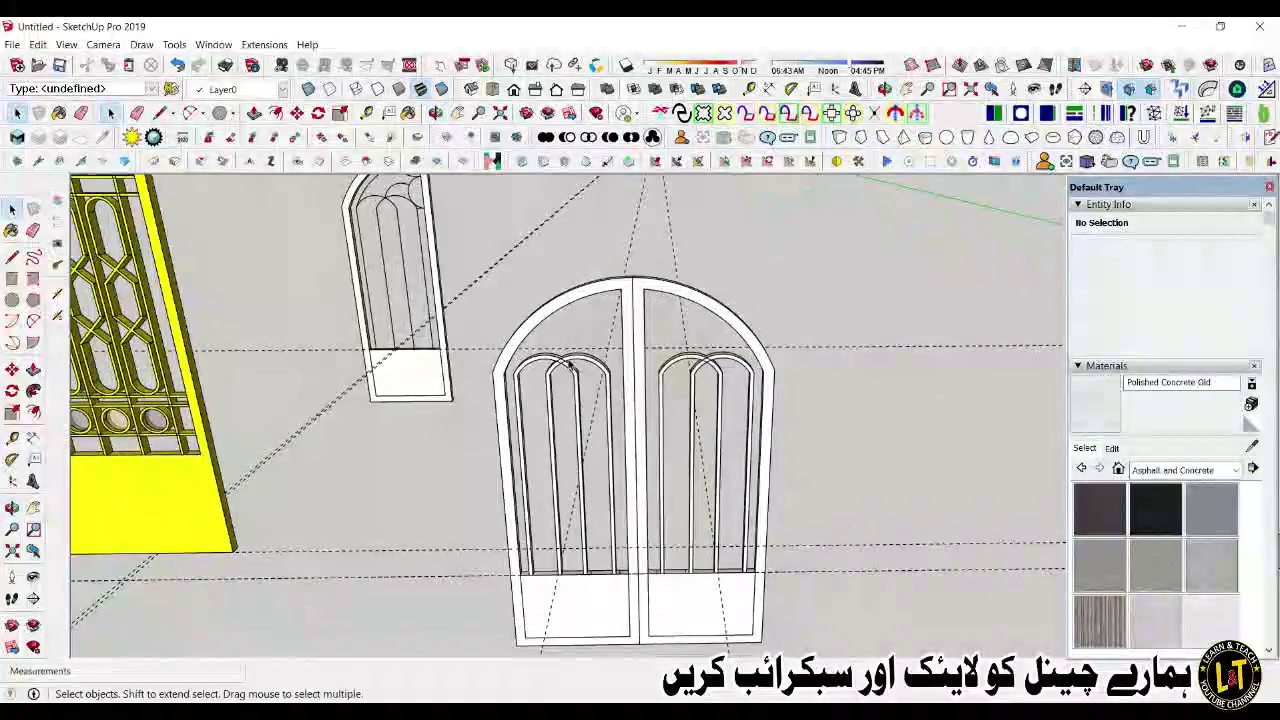
Step: Erase the construction guide lines crossing the lower part of the new double door
{"action": "key", "text": "e"}
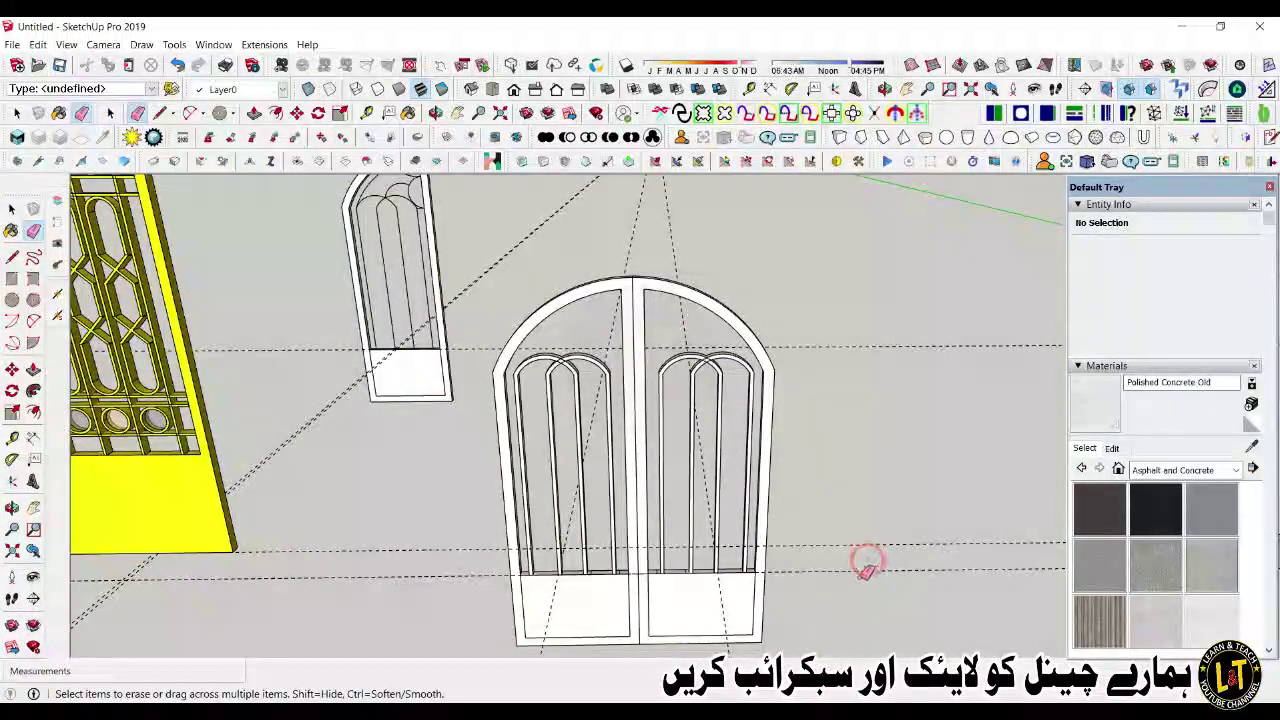
{"action": "left_click", "coordinate": [862, 548]}
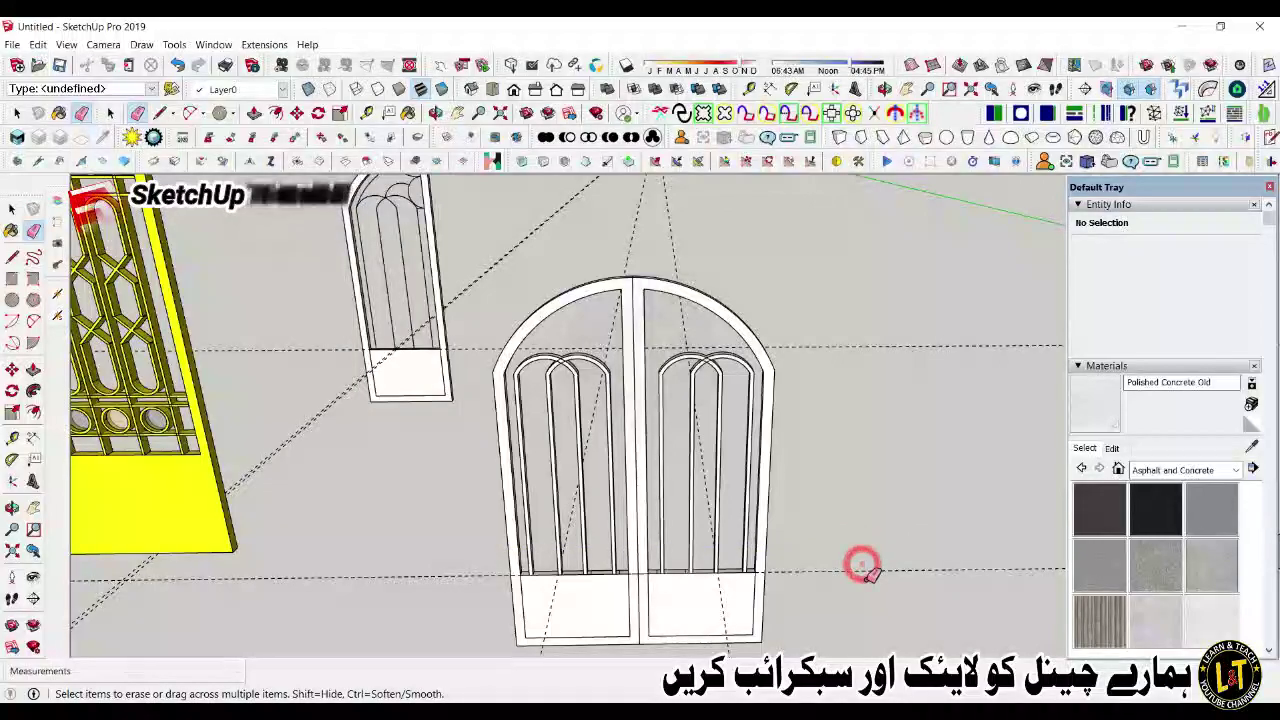
{"action": "key", "text": "space"}
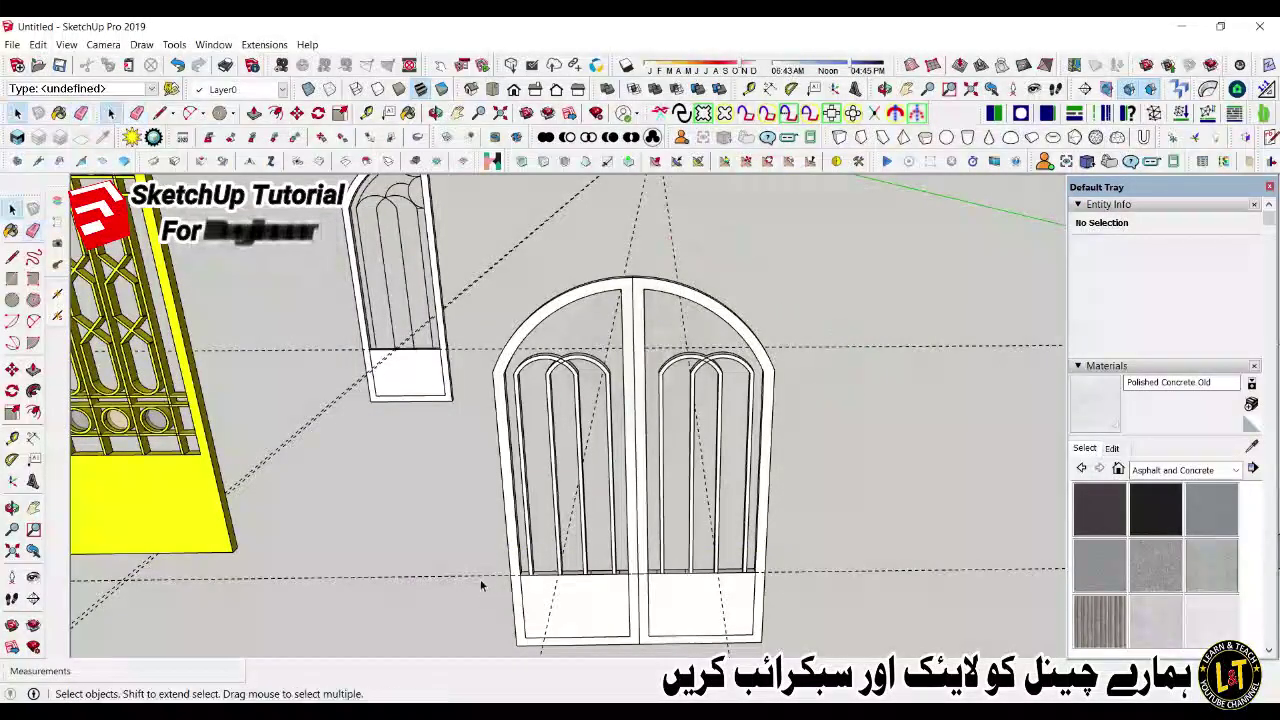
{"action": "double_click", "coordinate": [483, 580]}
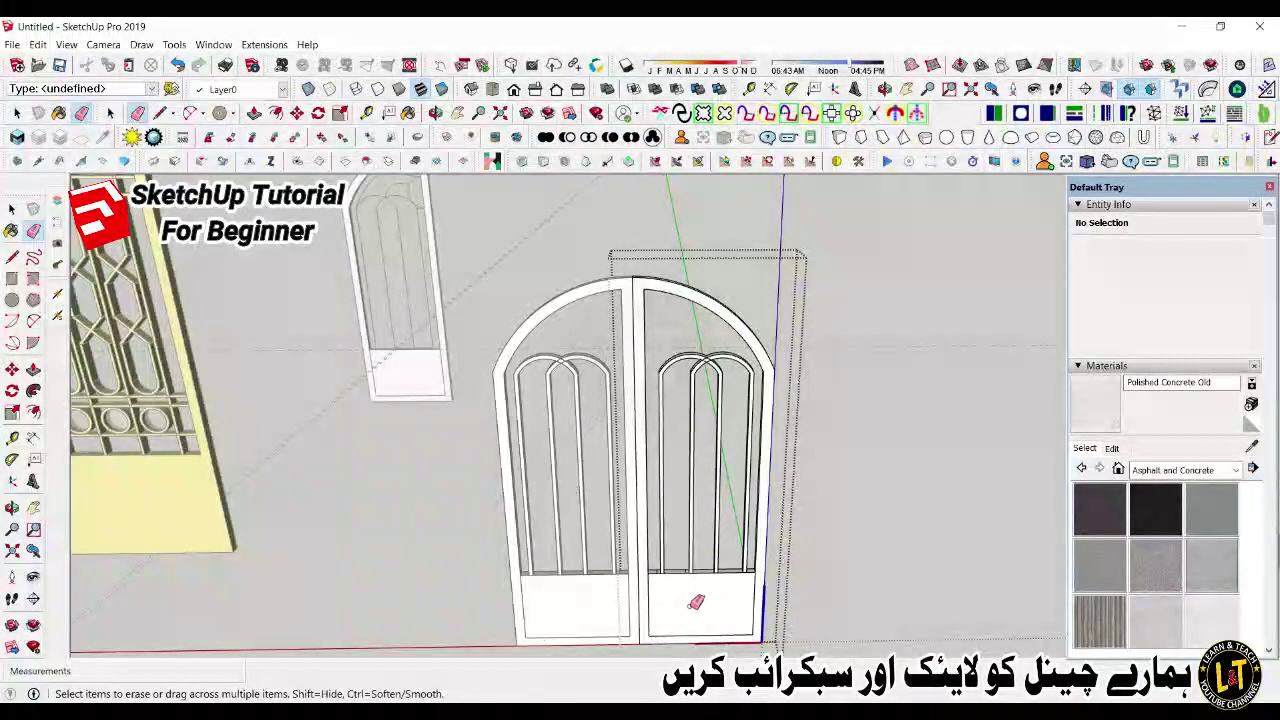
{"action": "left_click", "coordinate": [853, 421]}
{"action": "scroll", "coordinate": [550, 478], "scroll_direction": "down", "scroll_amount": 2}
{"action": "scroll", "coordinate": [446, 266], "scroll_direction": "up", "scroll_amount": 3}
{"action": "double_click", "coordinate": [429, 260]}
{"action": "left_click", "coordinate": [426, 259]}
{"action": "key", "text": "m"}
{"action": "scroll", "coordinate": [427, 258], "scroll_direction": "down", "scroll_amount": 2}
{"action": "key", "text": "space"}
{"action": "left_click", "coordinate": [440, 518]}
{"action": "key", "text": "ctrl+v"}
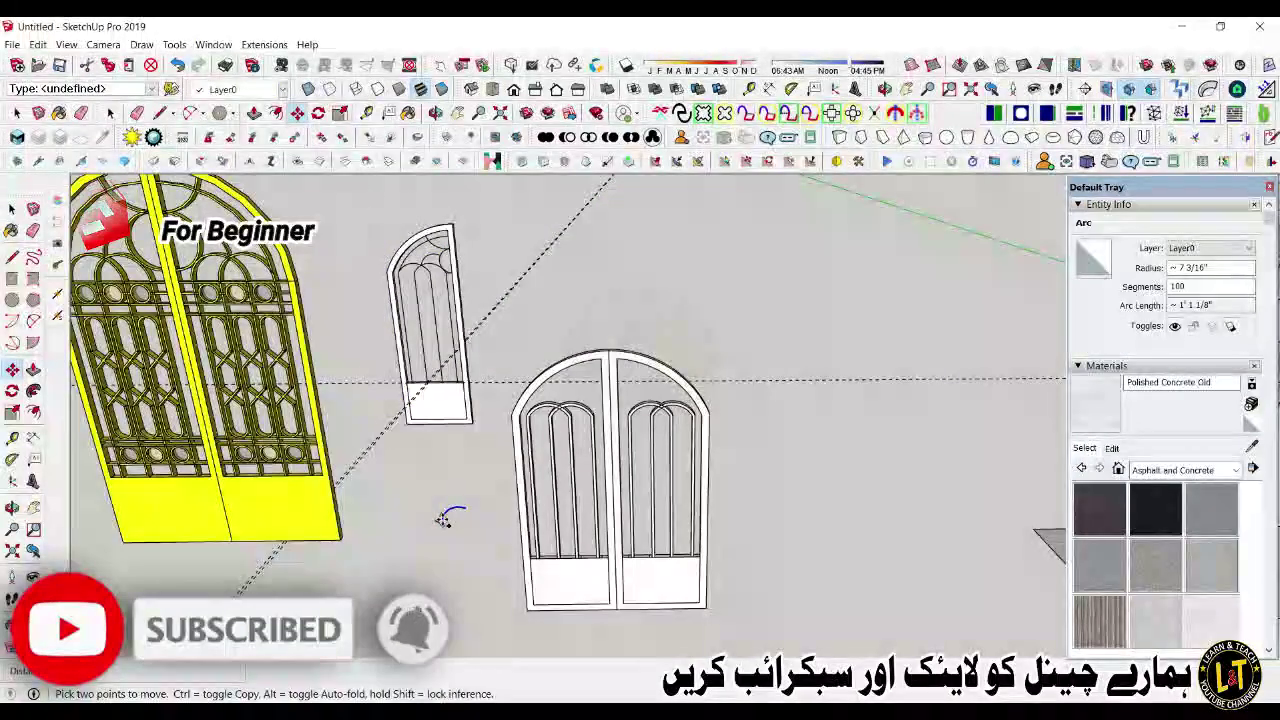
{"action": "scroll", "coordinate": [441, 261], "scroll_direction": "up", "scroll_amount": 3}
{"action": "key", "text": "space"}
Step: Open the line-drawn single door leaf's group and select and copy the fan arcs above its arched bars
{"action": "left_click", "coordinate": [442, 255]}
{"action": "double_click", "coordinate": [441, 248]}
{"action": "key", "text": "ctrl+a"}
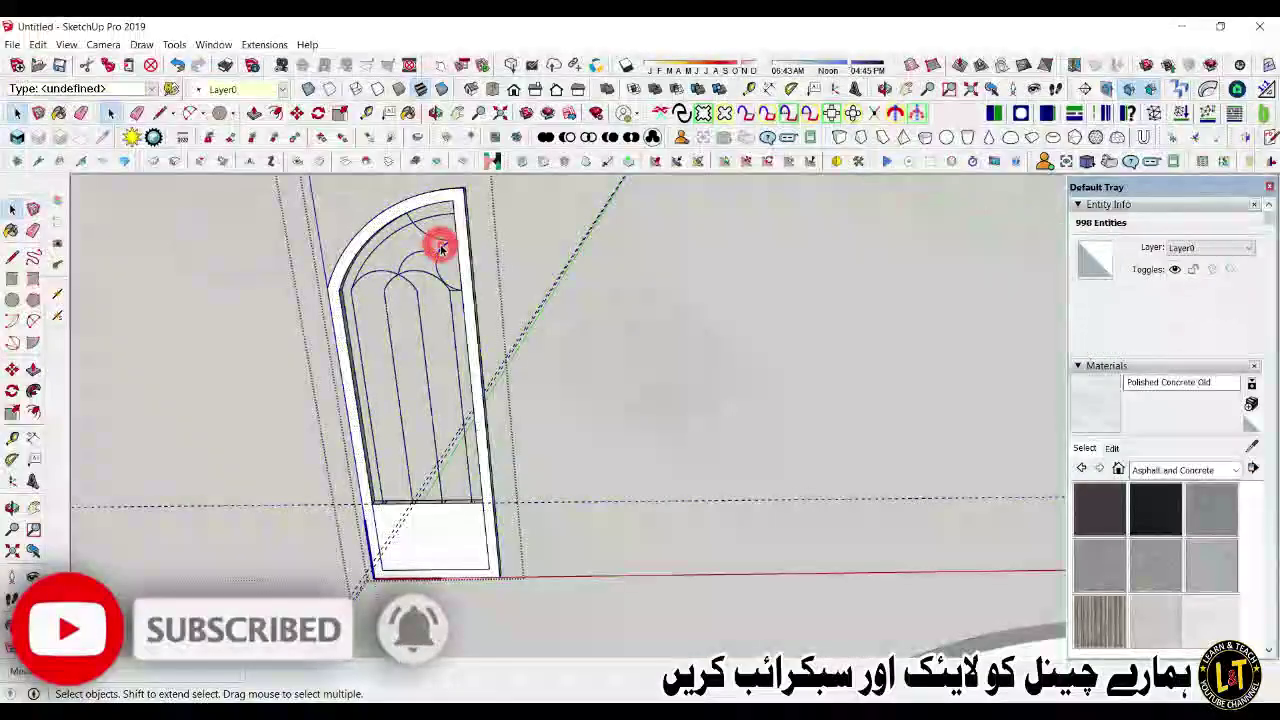
{"action": "scroll", "coordinate": [400, 207], "scroll_direction": "down", "scroll_amount": 3}
{"action": "scroll", "coordinate": [460, 380], "scroll_direction": "up", "scroll_amount": 3}
{"action": "scroll", "coordinate": [470, 420], "scroll_direction": "down", "scroll_amount": 2}
{"action": "scroll", "coordinate": [481, 372], "scroll_direction": "up", "scroll_amount": 2}
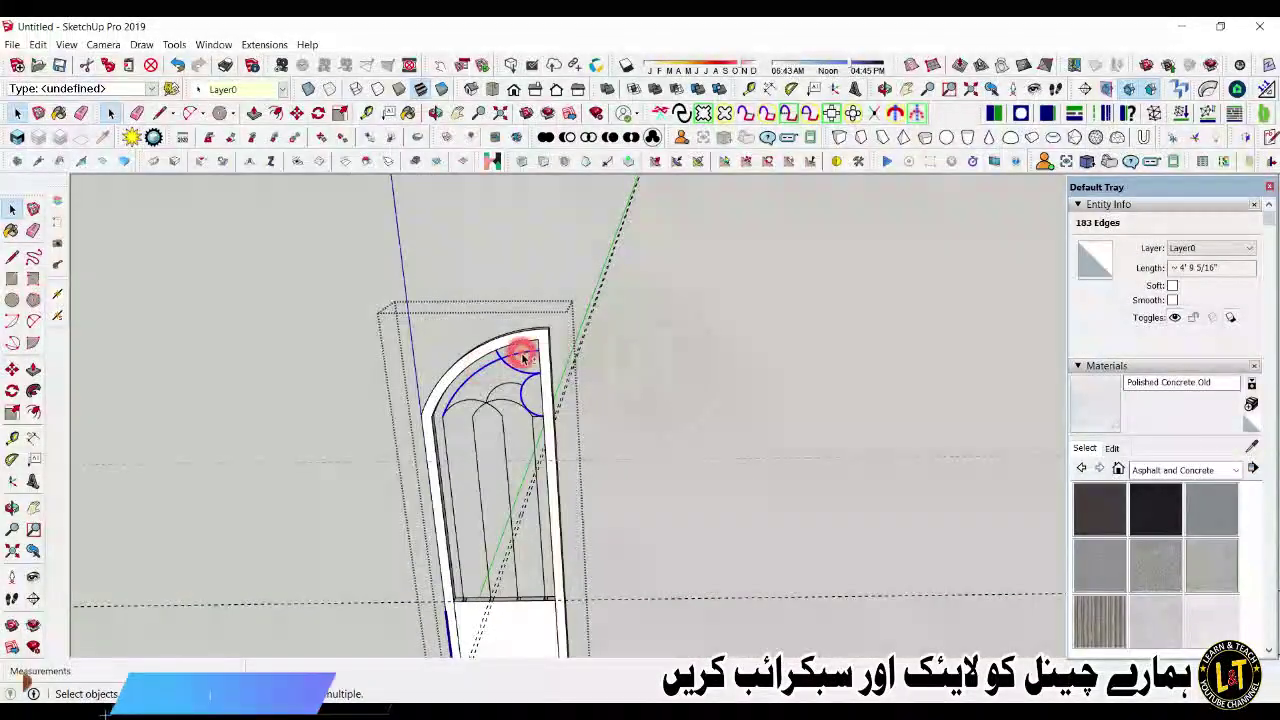
{"action": "left_click", "coordinate": [495, 392], "text": "shift"}
{"action": "scroll", "coordinate": [490, 402], "scroll_direction": "down", "scroll_amount": 4}
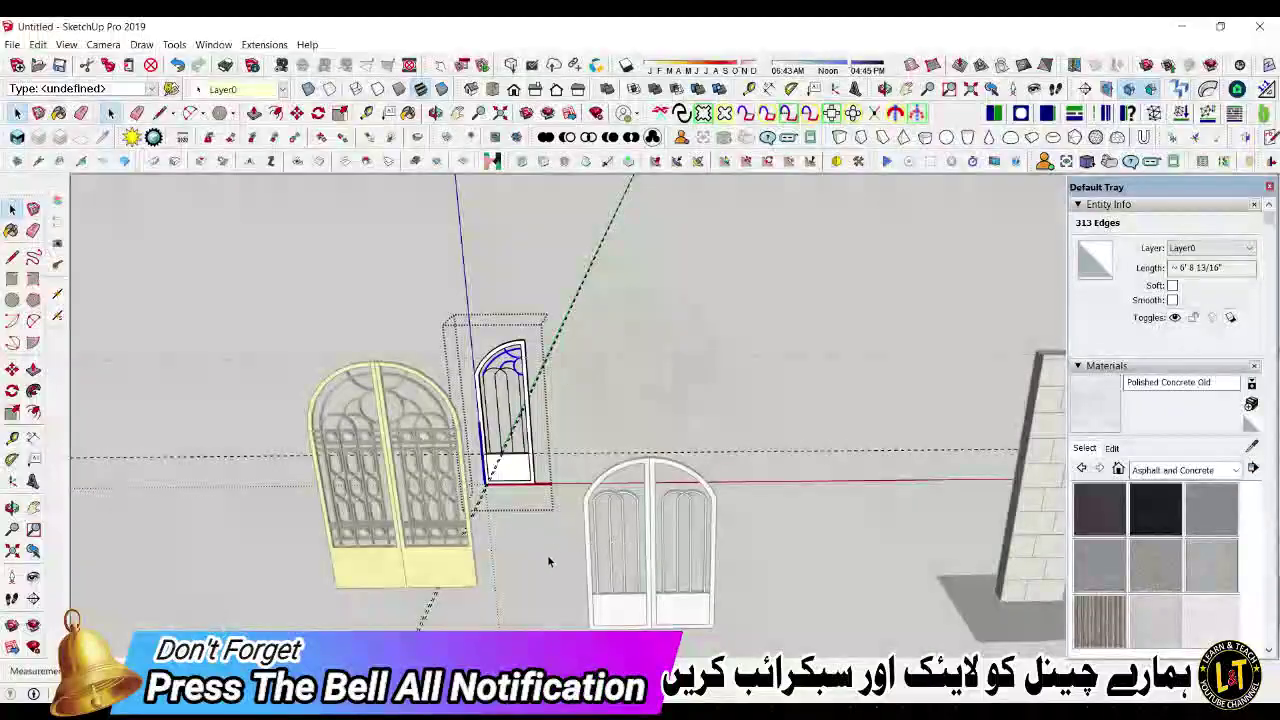
Step: Try to paste the fan arcs inside the new door's first leaf, starting at the outer bar's springing corner
{"action": "left_click", "coordinate": [560, 550]}
{"action": "scroll", "coordinate": [600, 610], "scroll_direction": "up", "scroll_amount": 2}
{"action": "double_click", "coordinate": [625, 604]}
{"action": "scroll", "coordinate": [640, 462], "scroll_direction": "up", "scroll_amount": 3}
{"action": "key", "text": "ctrl+v"}
{"action": "scroll", "coordinate": [594, 419], "scroll_direction": "up", "scroll_amount": 3}
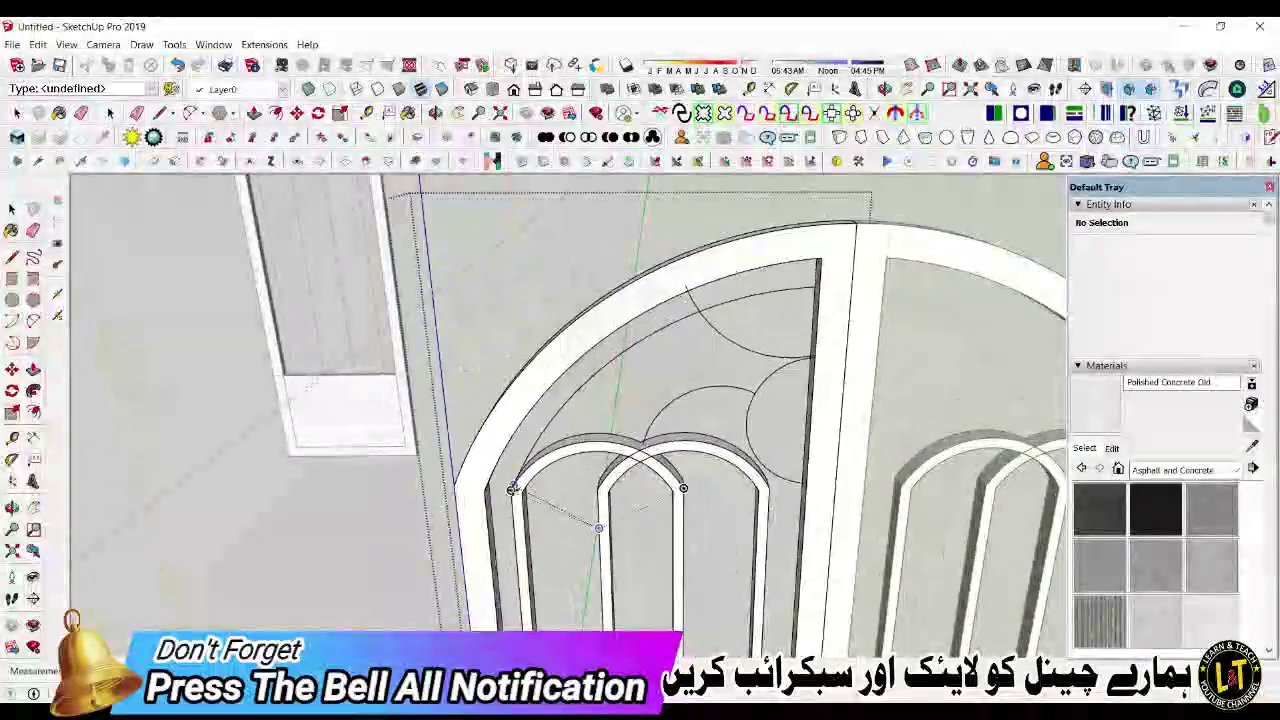
{"action": "scroll", "coordinate": [504, 491], "scroll_direction": "up", "scroll_amount": 5}
{"action": "left_click", "coordinate": [546, 474]}
Step: Try to stretch the pasted arcs to the centre stile's edge, and undo both the move and the paste
{"action": "scroll", "coordinate": [501, 480], "scroll_direction": "down", "scroll_amount": 7}
{"action": "scroll", "coordinate": [501, 480], "scroll_direction": "up", "scroll_amount": 5}
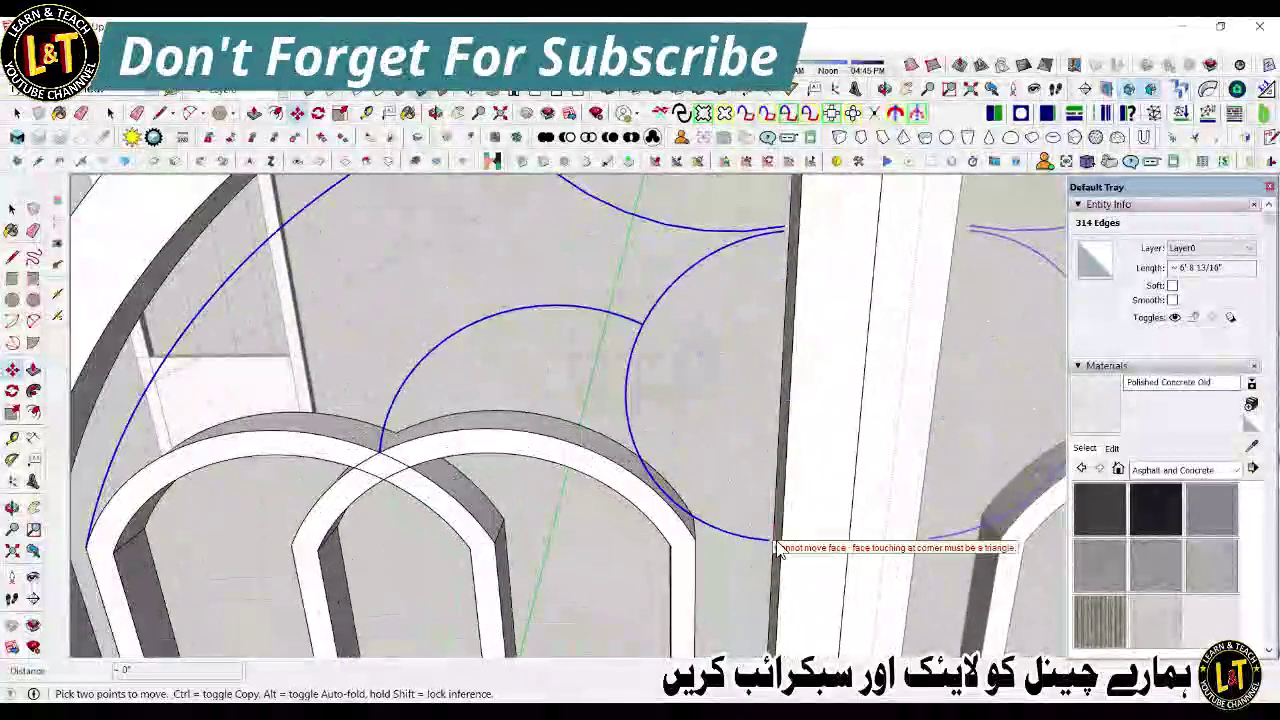
{"action": "left_click", "coordinate": [778, 552]}
{"action": "key", "text": "space"}
{"action": "left_click", "coordinate": [768, 543]}
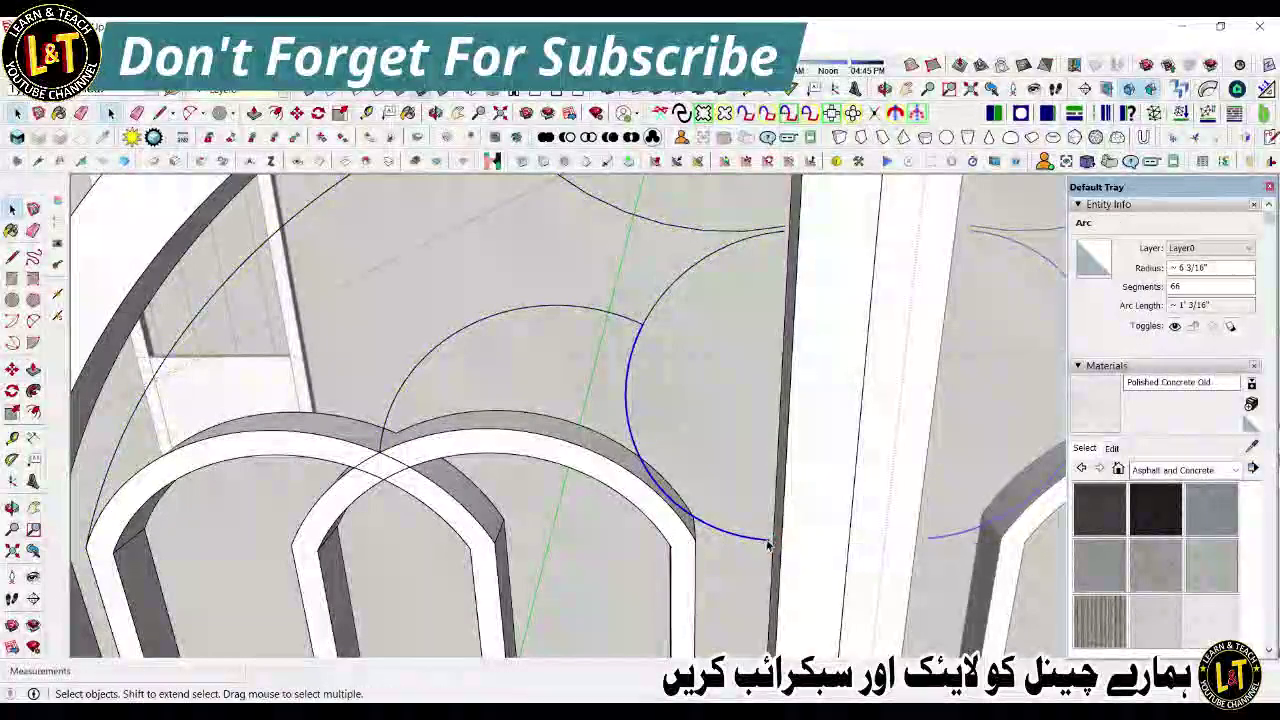
{"action": "key", "text": "m"}
{"action": "left_click", "coordinate": [784, 228]}
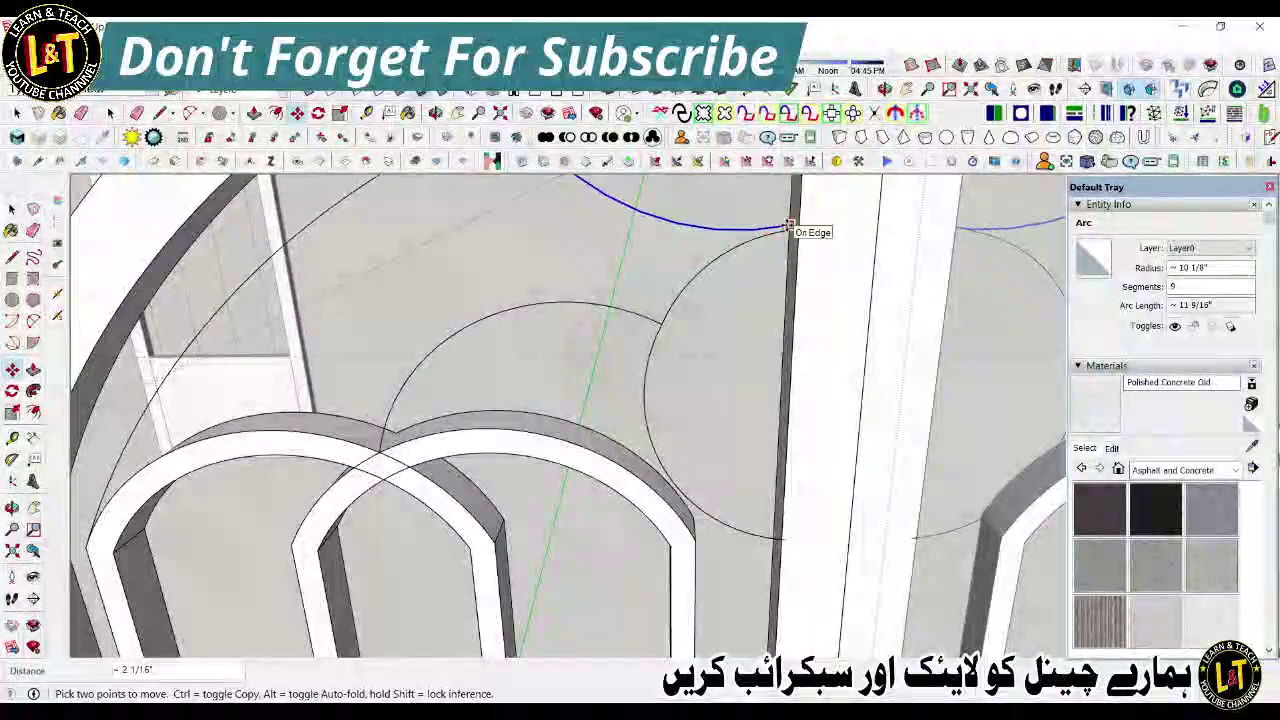
{"action": "scroll", "coordinate": [670, 430], "scroll_direction": "down", "scroll_amount": 4}
{"action": "key", "text": "space"}
{"action": "scroll", "coordinate": [668, 305], "scroll_direction": "up", "scroll_amount": 3}
{"action": "key", "text": "ctrl+z"}
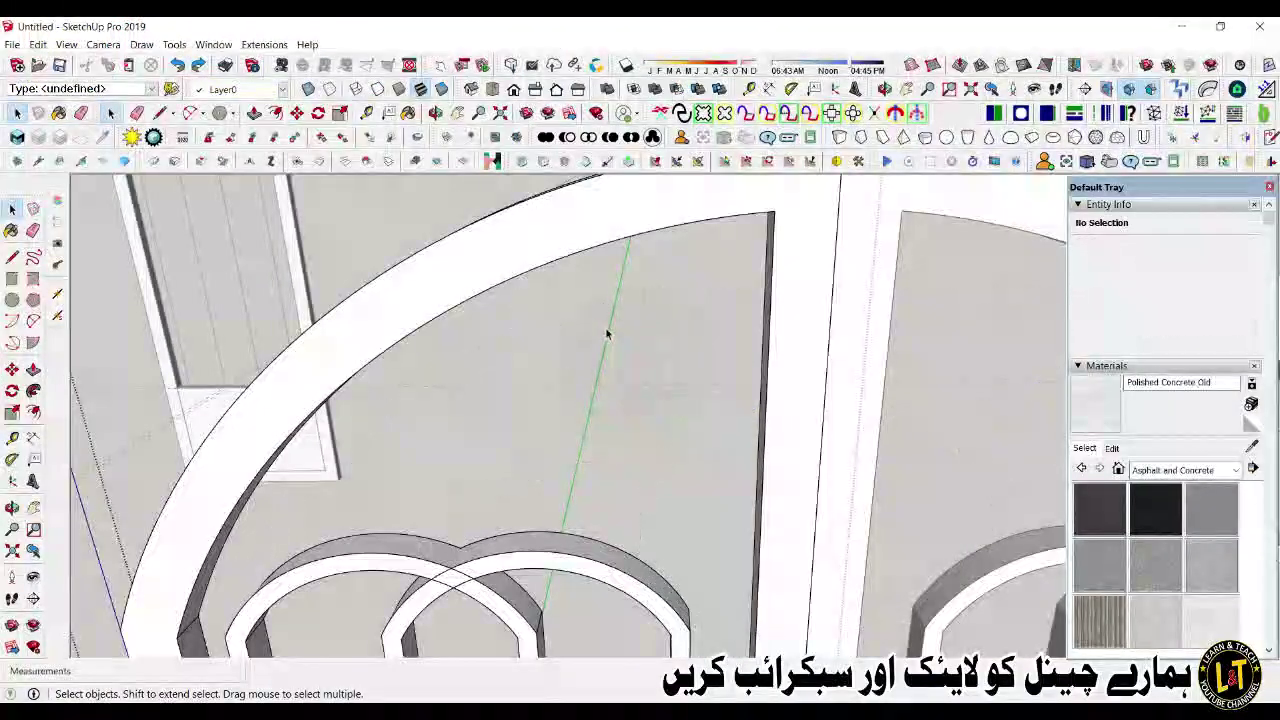
Step: Paste the fan arcs into the door leaf again, group them, and move the group against the centre stile at the bars' springing level
{"action": "key", "text": "space"}
{"action": "scroll", "coordinate": [572, 404], "scroll_direction": "down", "scroll_amount": 3}
{"action": "left_click", "coordinate": [376, 492]}
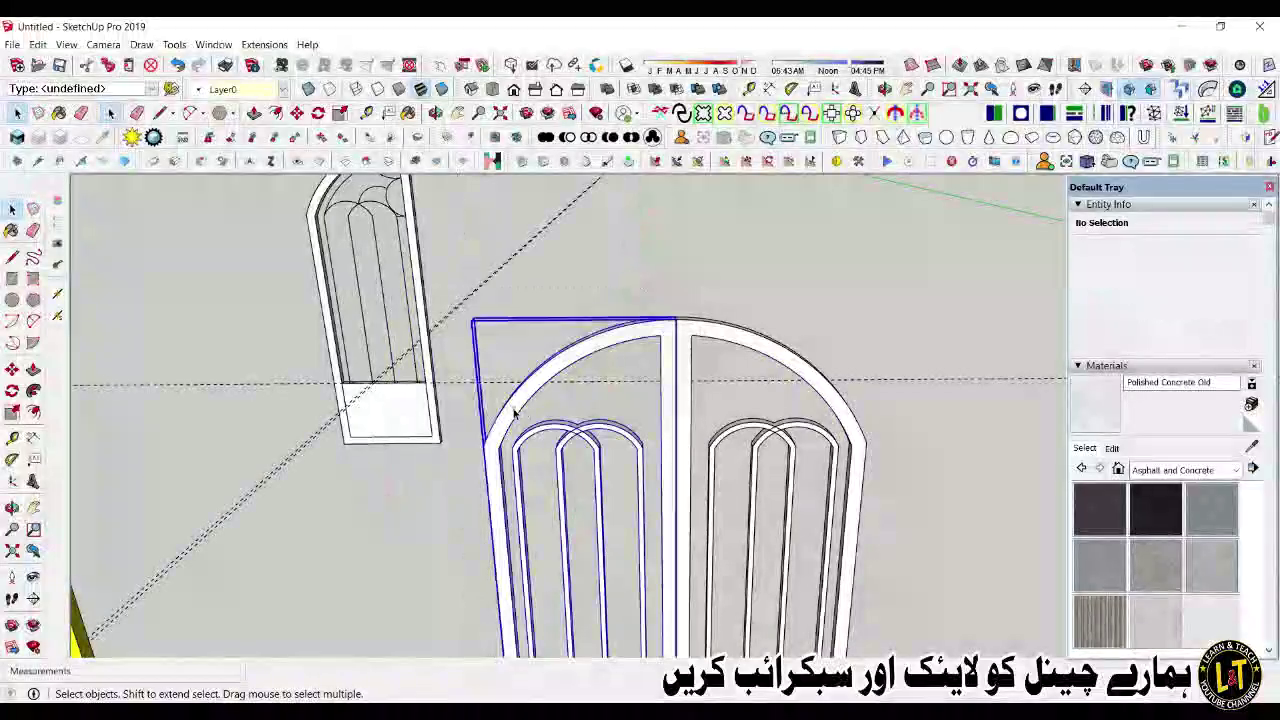
{"action": "scroll", "coordinate": [590, 410], "scroll_direction": "up", "scroll_amount": 2}
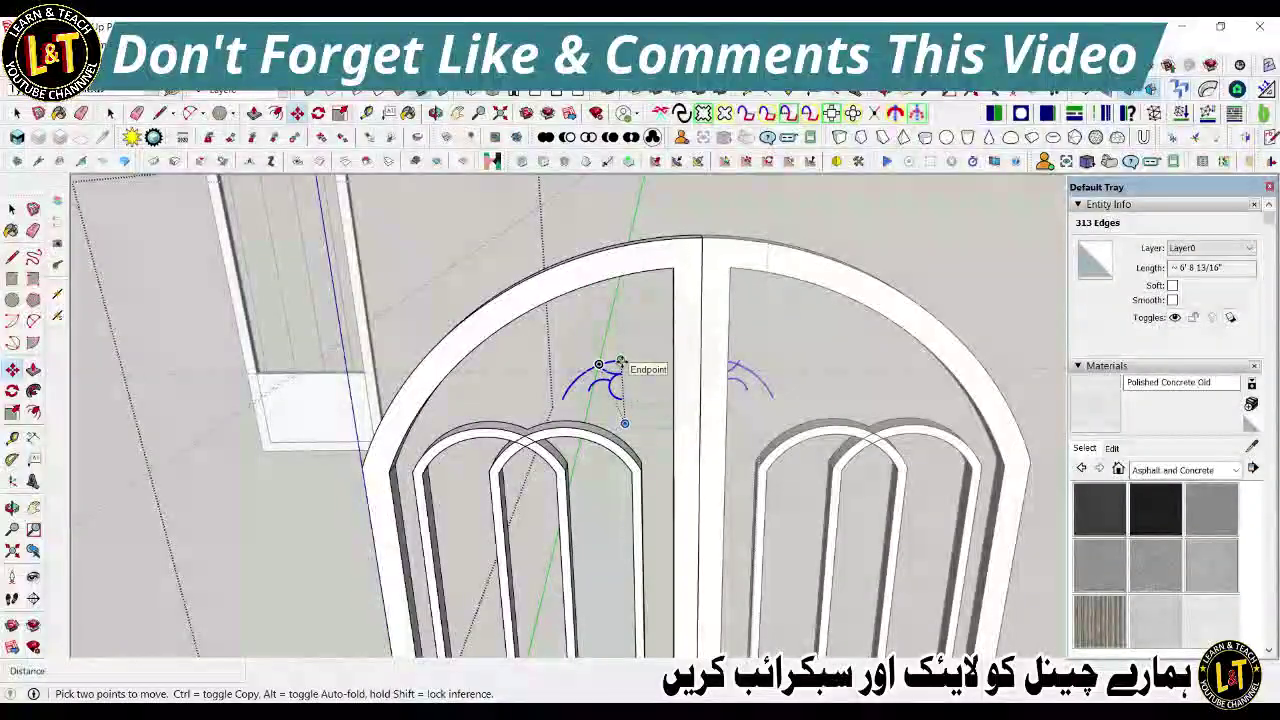
{"action": "scroll", "coordinate": [668, 268], "scroll_direction": "down", "scroll_amount": 2}
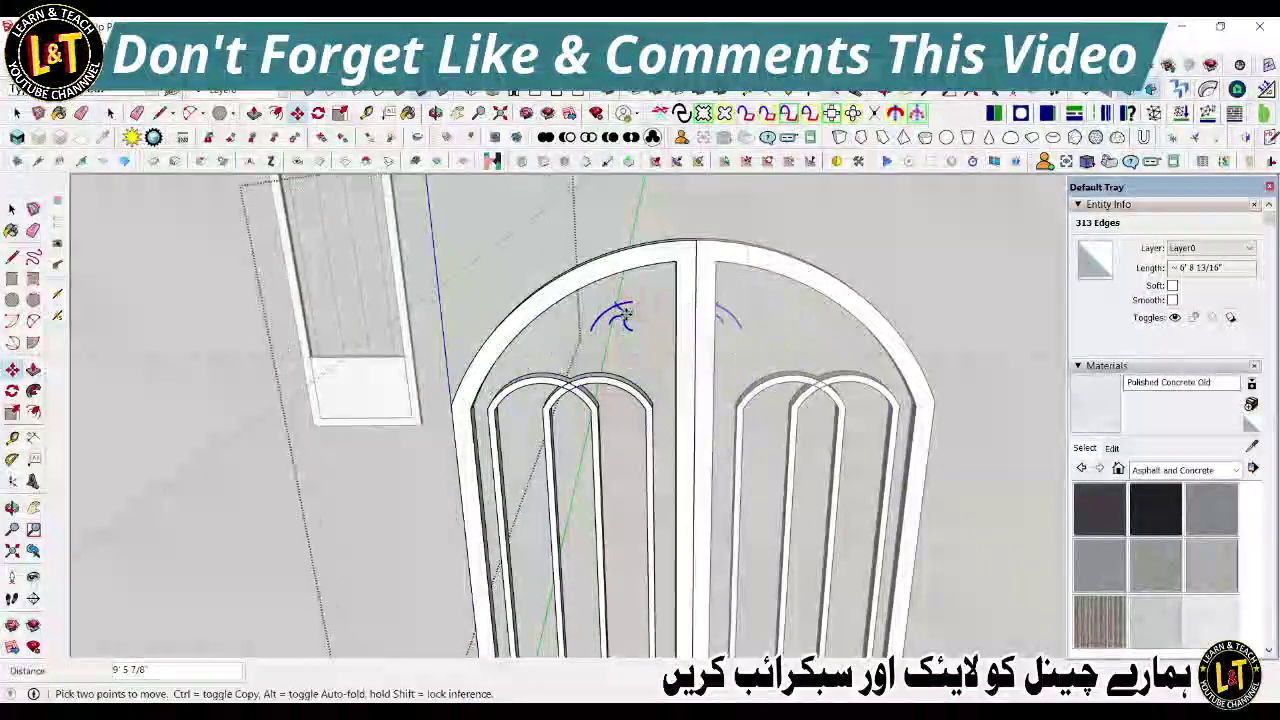
{"action": "scroll", "coordinate": [678, 263], "scroll_direction": "up", "scroll_amount": 2}
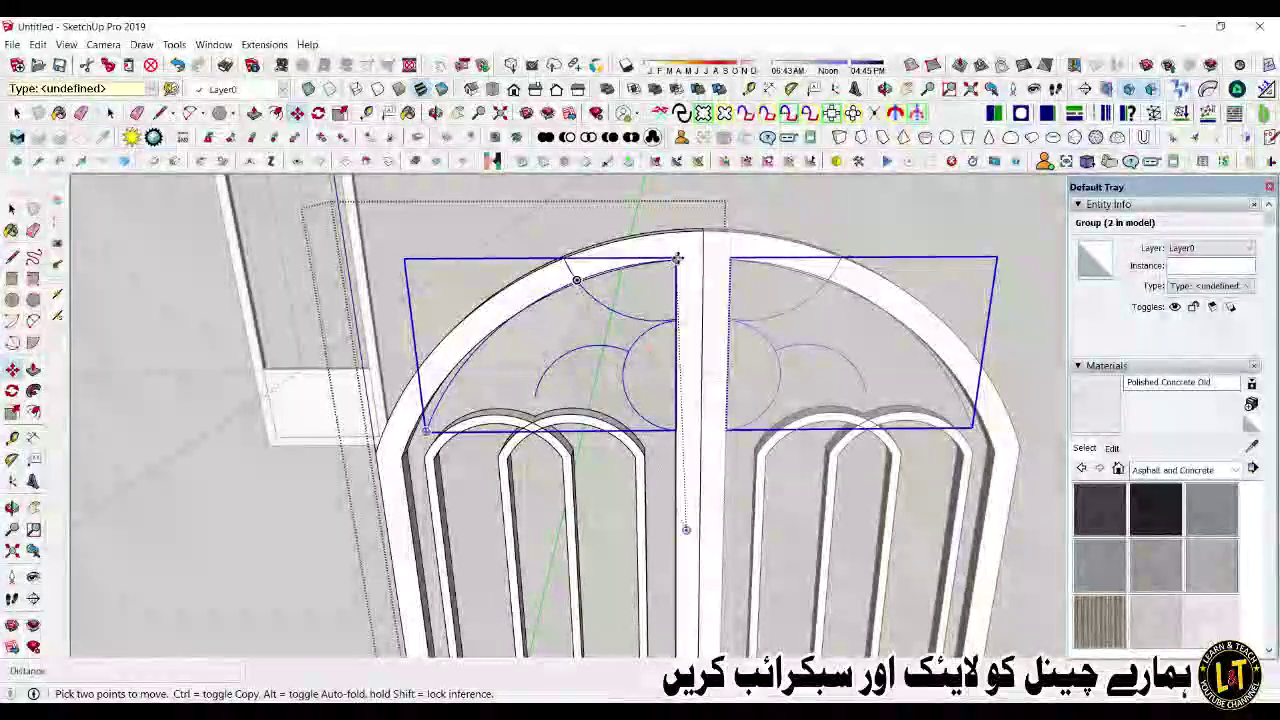
{"action": "left_click", "coordinate": [680, 271]}
{"action": "key", "text": "space"}
{"action": "left_click", "coordinate": [511, 494]}
{"action": "scroll", "coordinate": [526, 457], "scroll_direction": "up", "scroll_amount": 1}
{"action": "middle_click_drag", "start_coordinate": [526, 457], "coordinate": [366, 485], "text": "shift"}
{"action": "scroll", "coordinate": [370, 430], "scroll_direction": "down", "scroll_amount": 3}
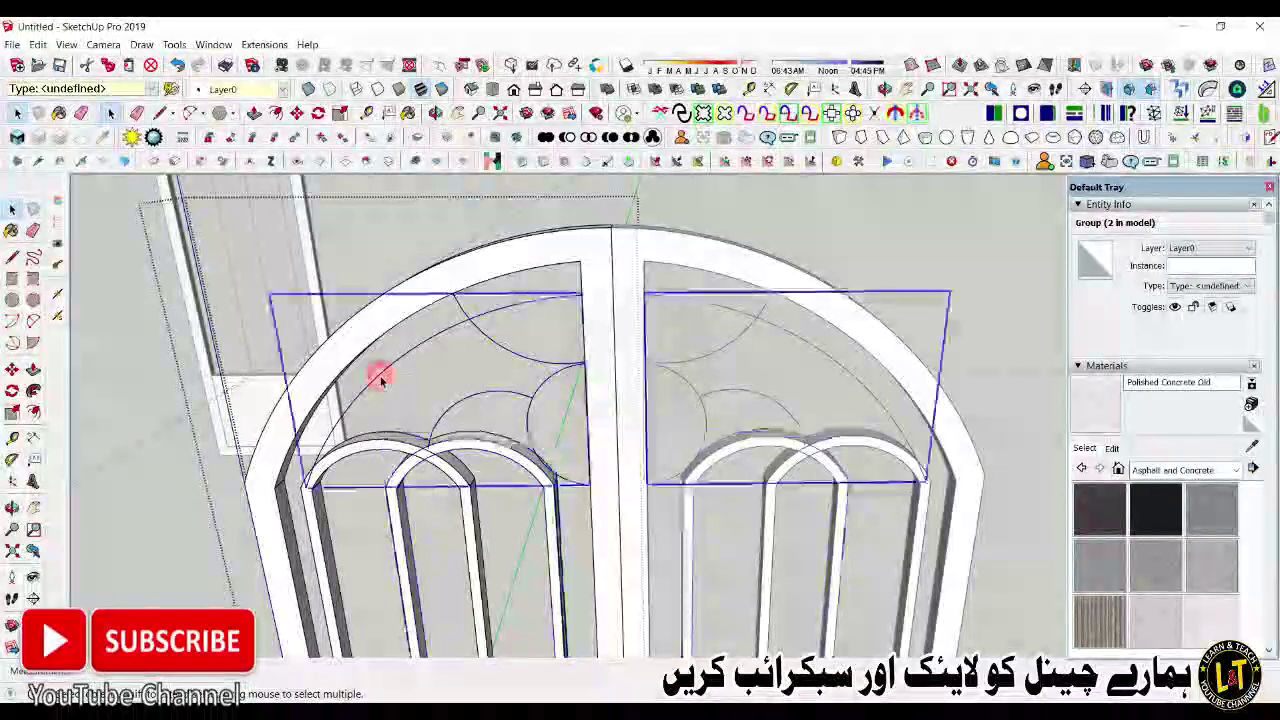
Step: Scale the fan arcs group along the red axis to about 0.98 so it fits between the outer bar and the centre stile
{"action": "key", "text": "s"}
{"action": "scroll", "coordinate": [336, 338], "scroll_direction": "up", "scroll_amount": 5}
{"action": "scroll", "coordinate": [336, 338], "scroll_direction": "down", "scroll_amount": 3}
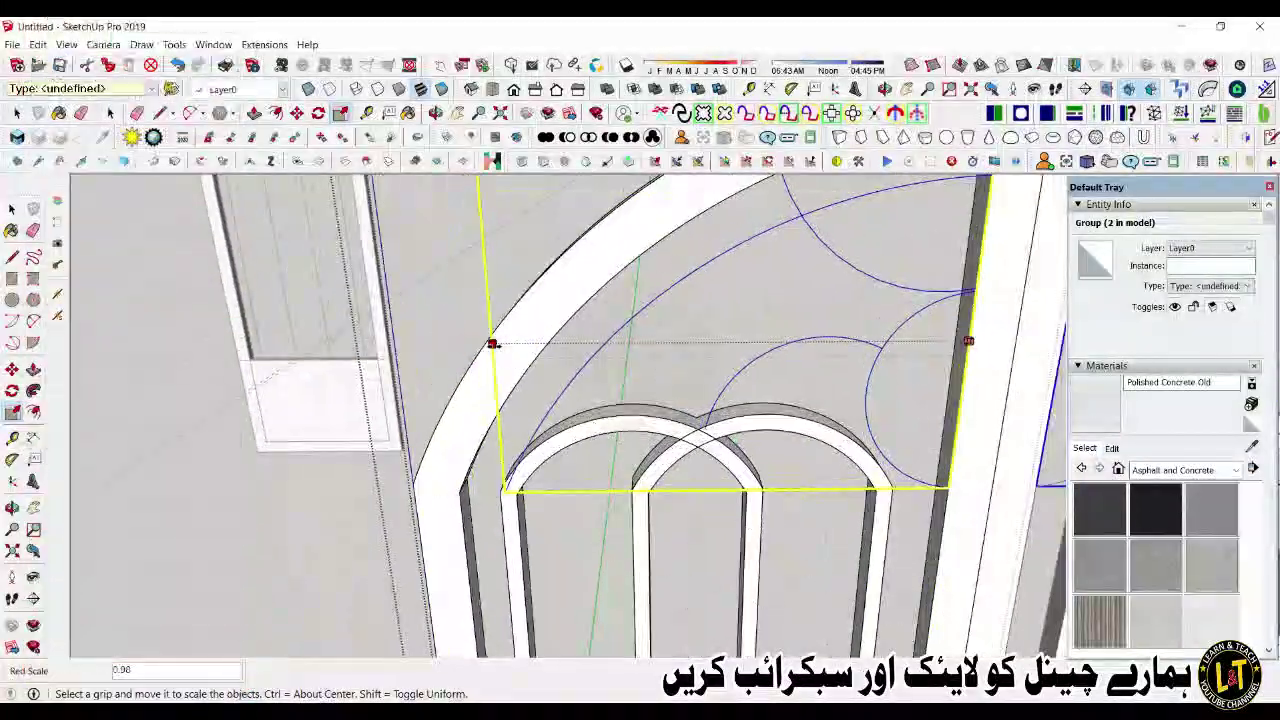
{"action": "left_click", "coordinate": [492, 343]}
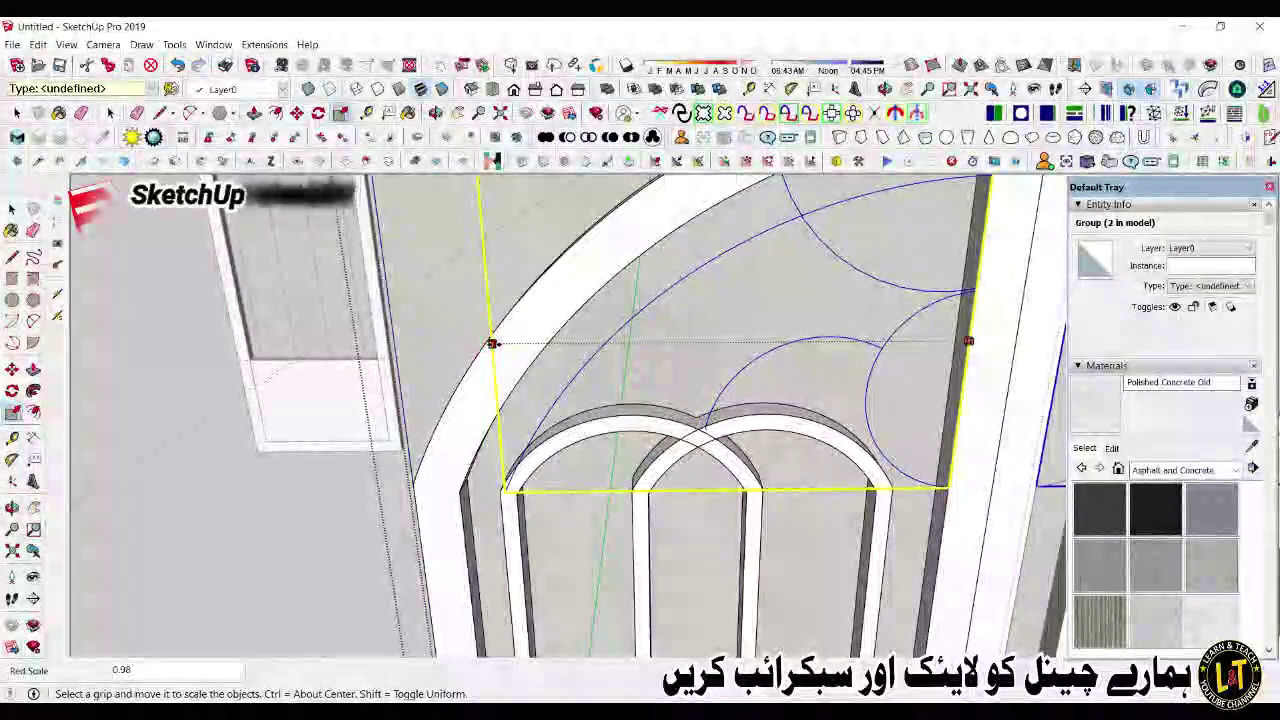
{"action": "scroll", "coordinate": [494, 496], "scroll_direction": "up", "scroll_amount": 2}
{"action": "left_click", "coordinate": [275, 508]}
{"action": "scroll", "coordinate": [275, 508], "scroll_direction": "down", "scroll_amount": 5}
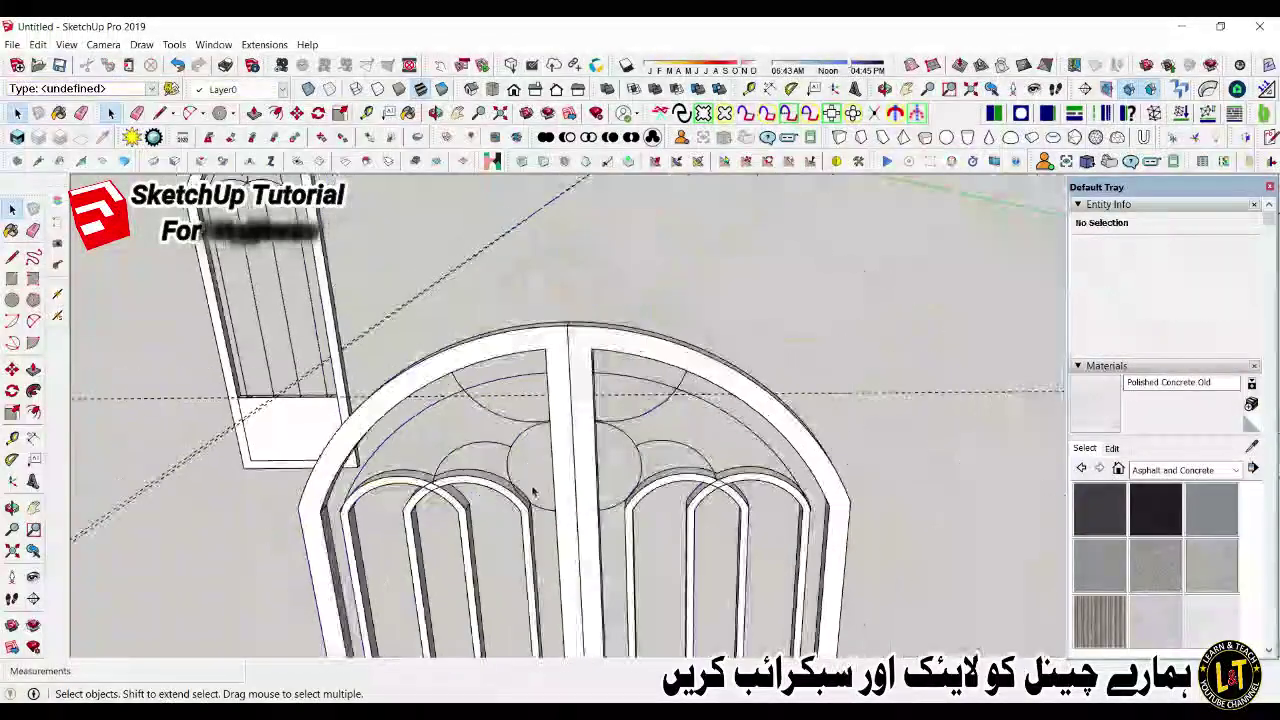
{"action": "scroll", "coordinate": [533, 498], "scroll_direction": "up", "scroll_amount": 3}
{"action": "scroll", "coordinate": [514, 394], "scroll_direction": "down", "scroll_amount": 4}
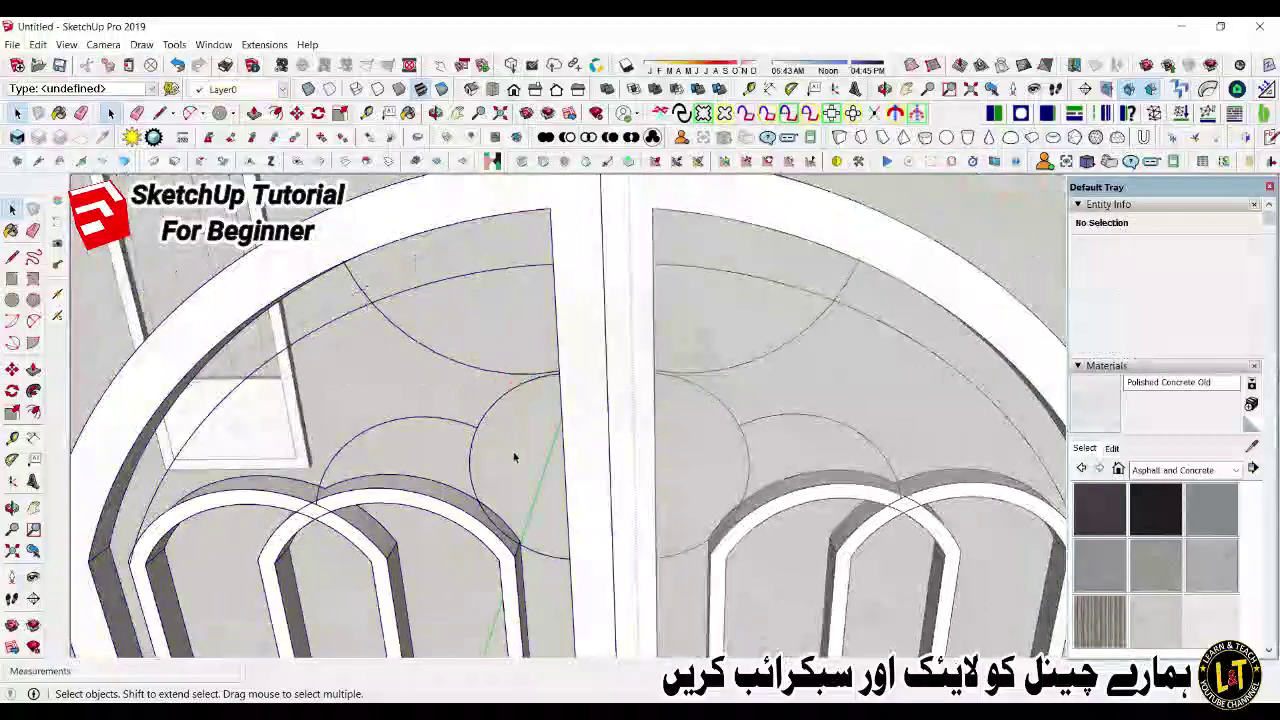
Step: Draw a 1-inch-wide profile at the lower end of the semicircular arc where it meets the centre stile
{"action": "middle_click_drag", "start_coordinate": [509, 440], "coordinate": [571, 280]}
{"action": "double_click", "coordinate": [572, 246]}
{"action": "left_click", "coordinate": [582, 227]}
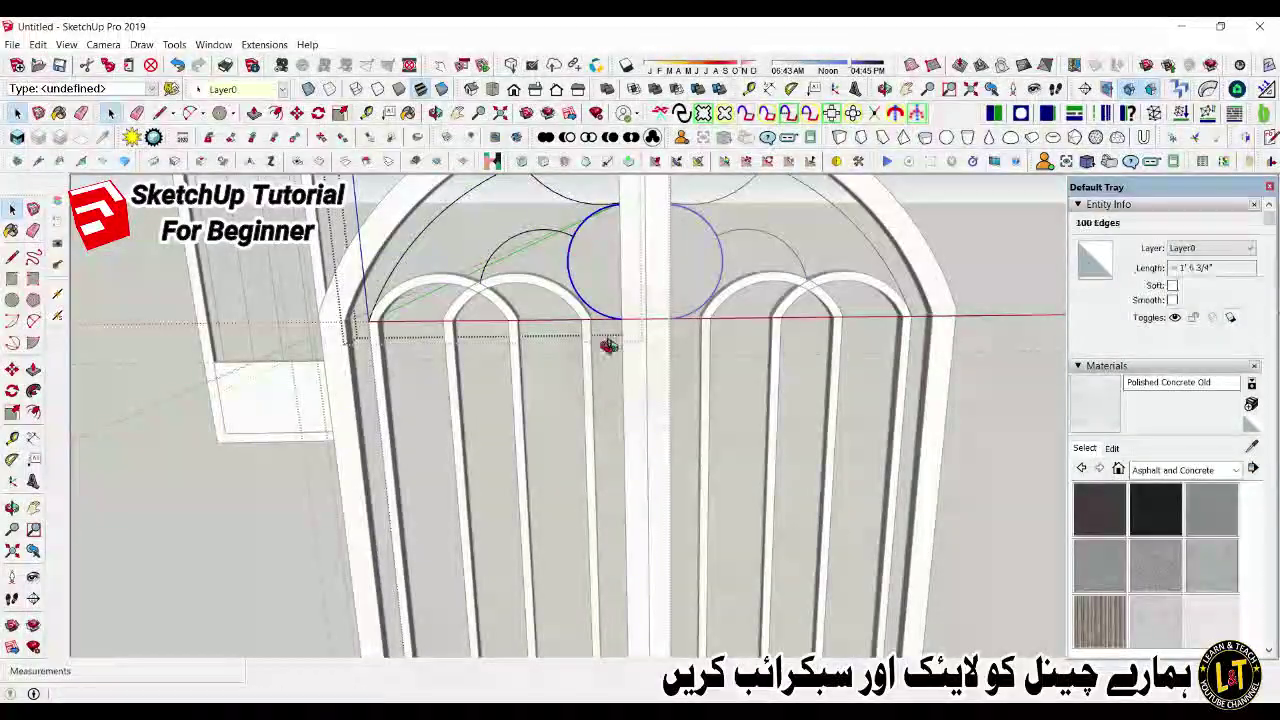
{"action": "scroll", "coordinate": [563, 276], "scroll_direction": "up", "scroll_amount": 5}
{"action": "scroll", "coordinate": [783, 432], "scroll_direction": "up", "scroll_amount": 2}
{"action": "key", "text": "l"}
{"action": "left_click", "coordinate": [773, 426]}
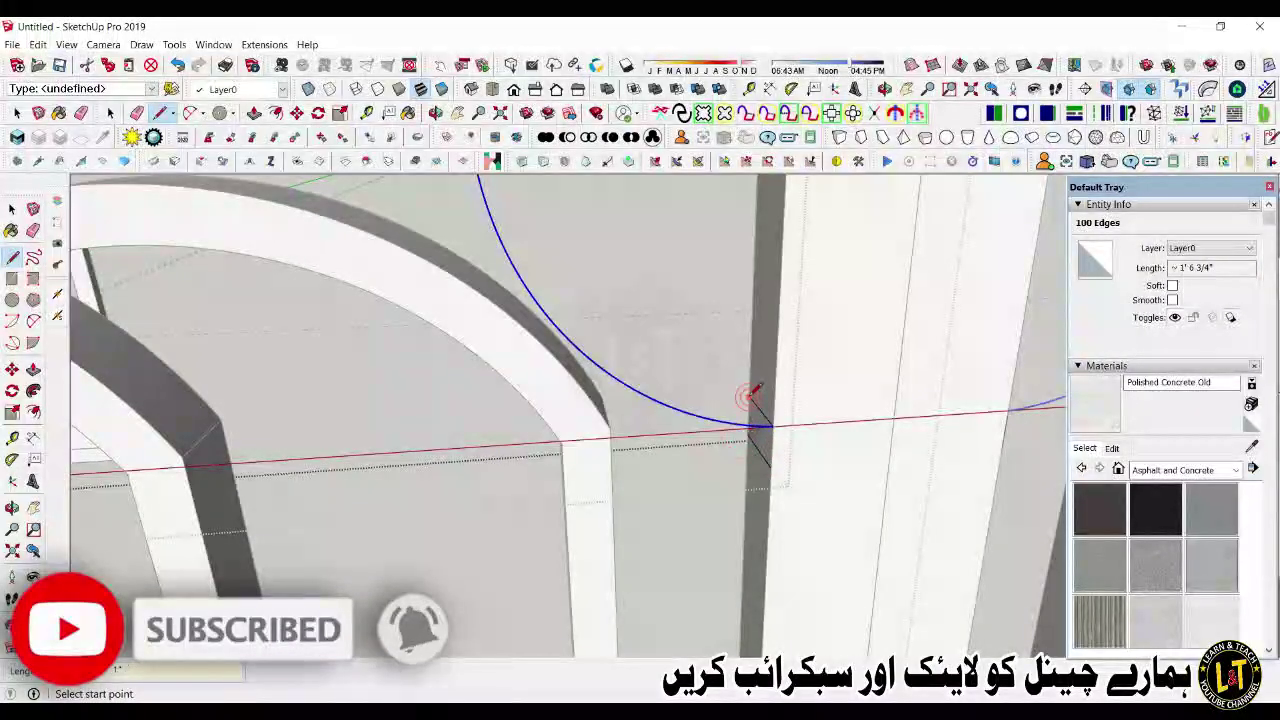
Step: Sweep the profile along the semicircular arc with Follow Me to form a ring bar against the centre stile
{"action": "scroll", "coordinate": [757, 447], "scroll_direction": "down", "scroll_amount": 5}
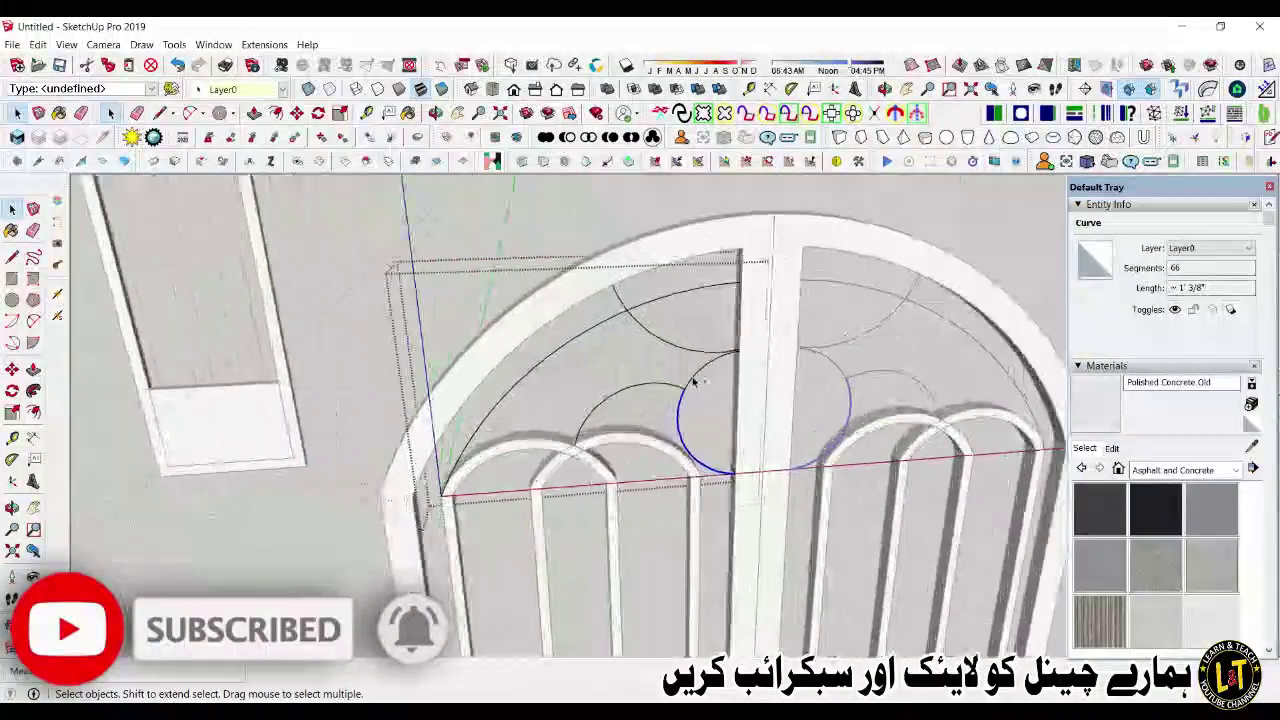
{"action": "scroll", "coordinate": [700, 429], "scroll_direction": "up", "scroll_amount": 5}
{"action": "left_click", "coordinate": [35, 391]}
{"action": "left_click", "coordinate": [721, 460]}
{"action": "scroll", "coordinate": [718, 492], "scroll_direction": "down", "scroll_amount": 4}
{"action": "scroll", "coordinate": [697, 326], "scroll_direction": "up", "scroll_amount": 5}
{"action": "scroll", "coordinate": [697, 326], "scroll_direction": "down", "scroll_amount": 4}
{"action": "scroll", "coordinate": [637, 434], "scroll_direction": "up", "scroll_amount": 4}
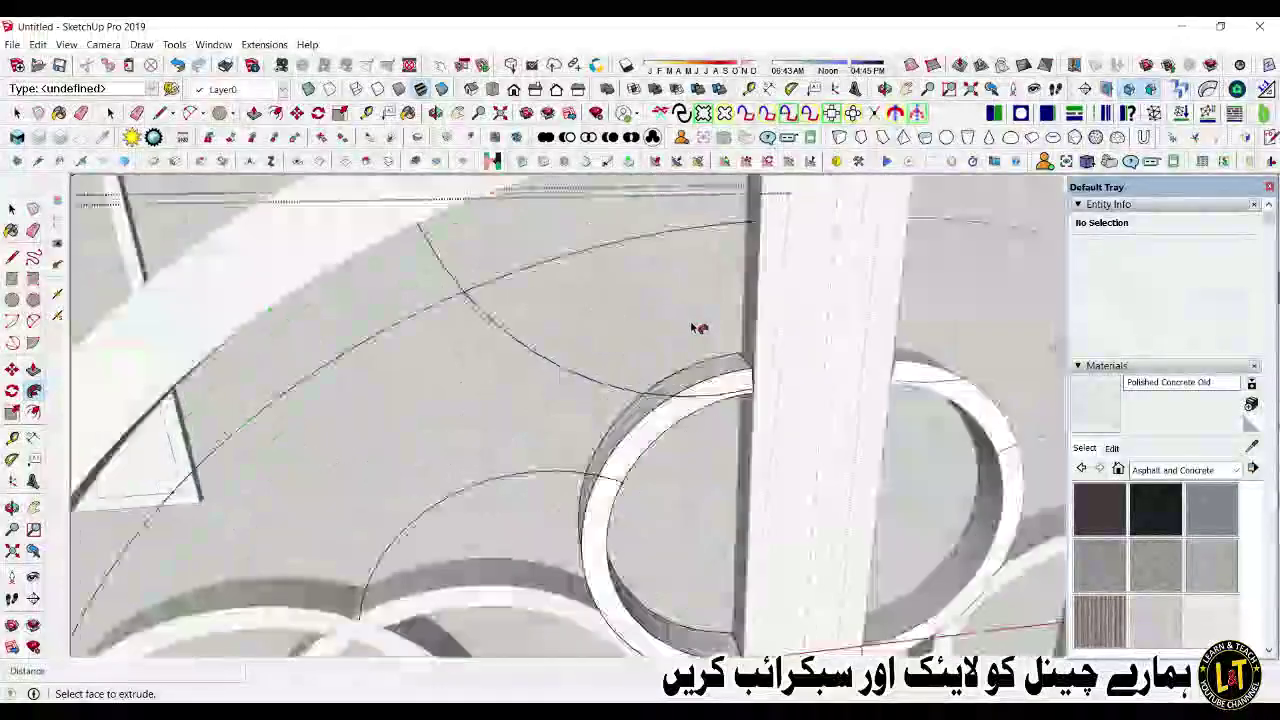
Step: Try to start a profile line where the small fan arc meets the ring bar, and select that arc
{"action": "scroll", "coordinate": [640, 434], "scroll_direction": "down", "scroll_amount": 4}
{"action": "key", "text": "space"}
{"action": "left_click", "coordinate": [701, 476]}
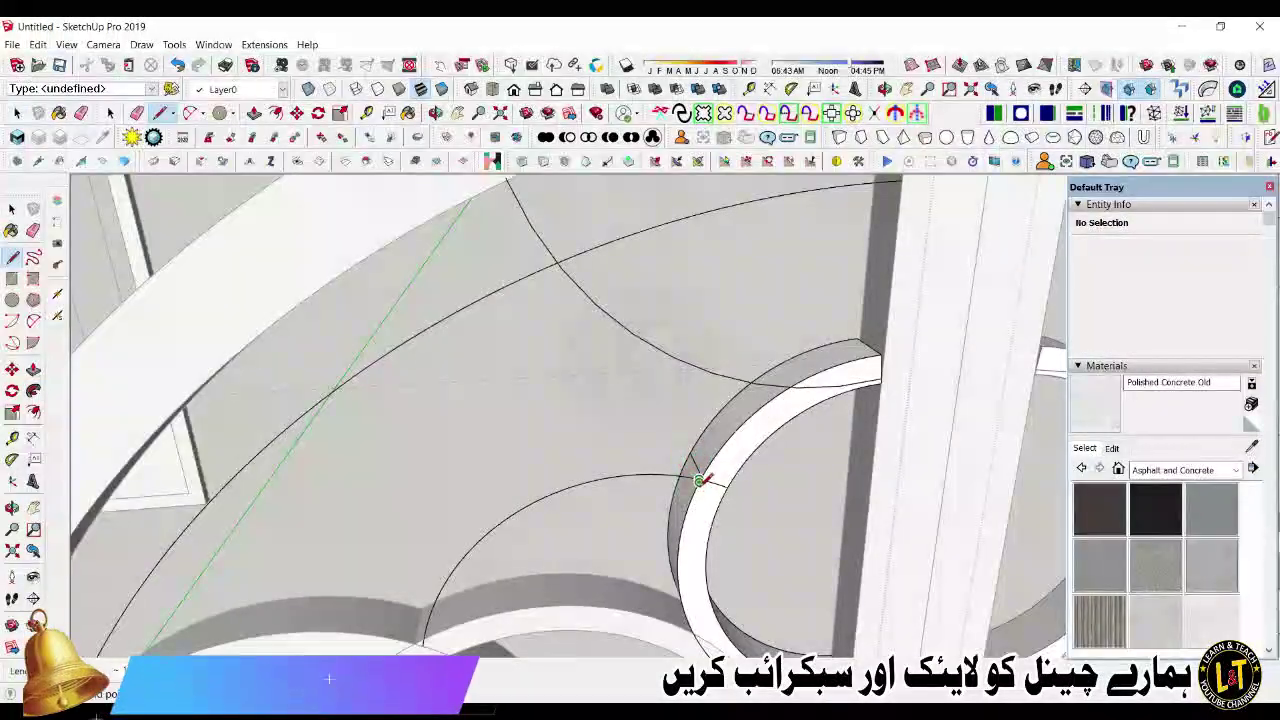
{"action": "key", "text": "space"}
{"action": "scroll", "coordinate": [685, 484], "scroll_direction": "up", "scroll_amount": 1}
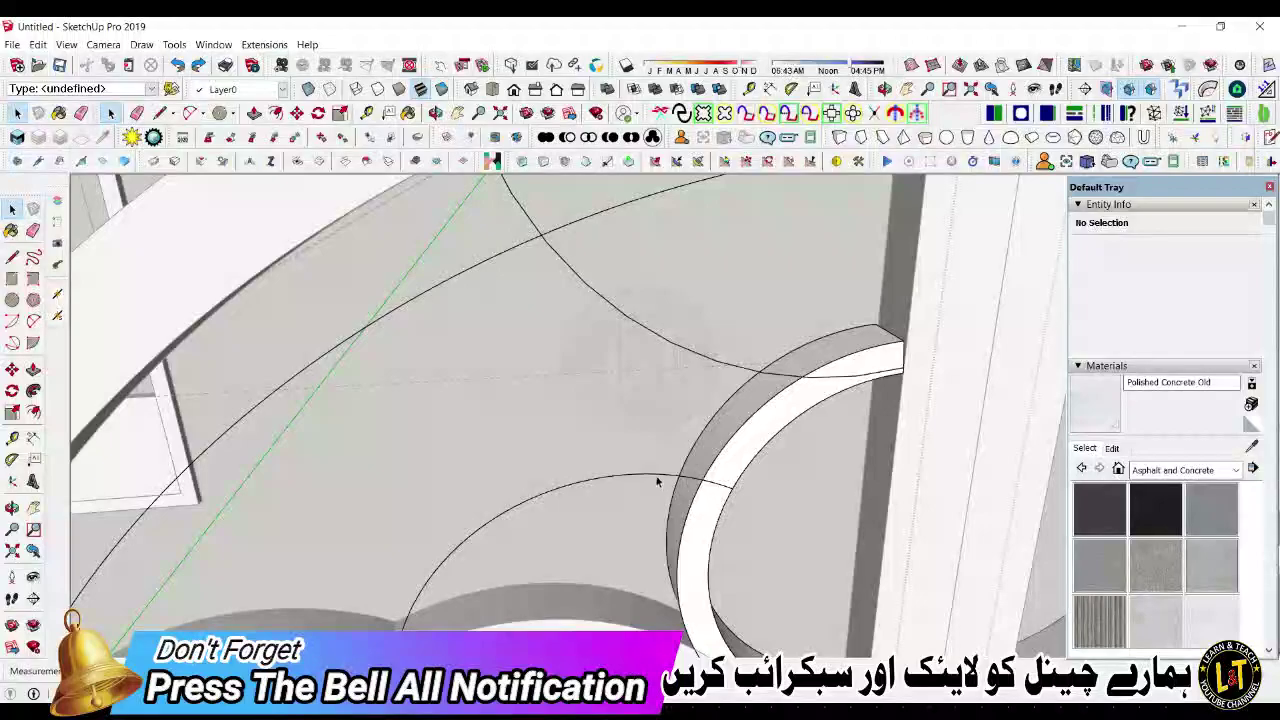
{"action": "left_click", "coordinate": [655, 476]}
{"action": "scroll", "coordinate": [651, 477], "scroll_direction": "down", "scroll_amount": 3}
{"action": "right_click", "coordinate": [616, 463]}
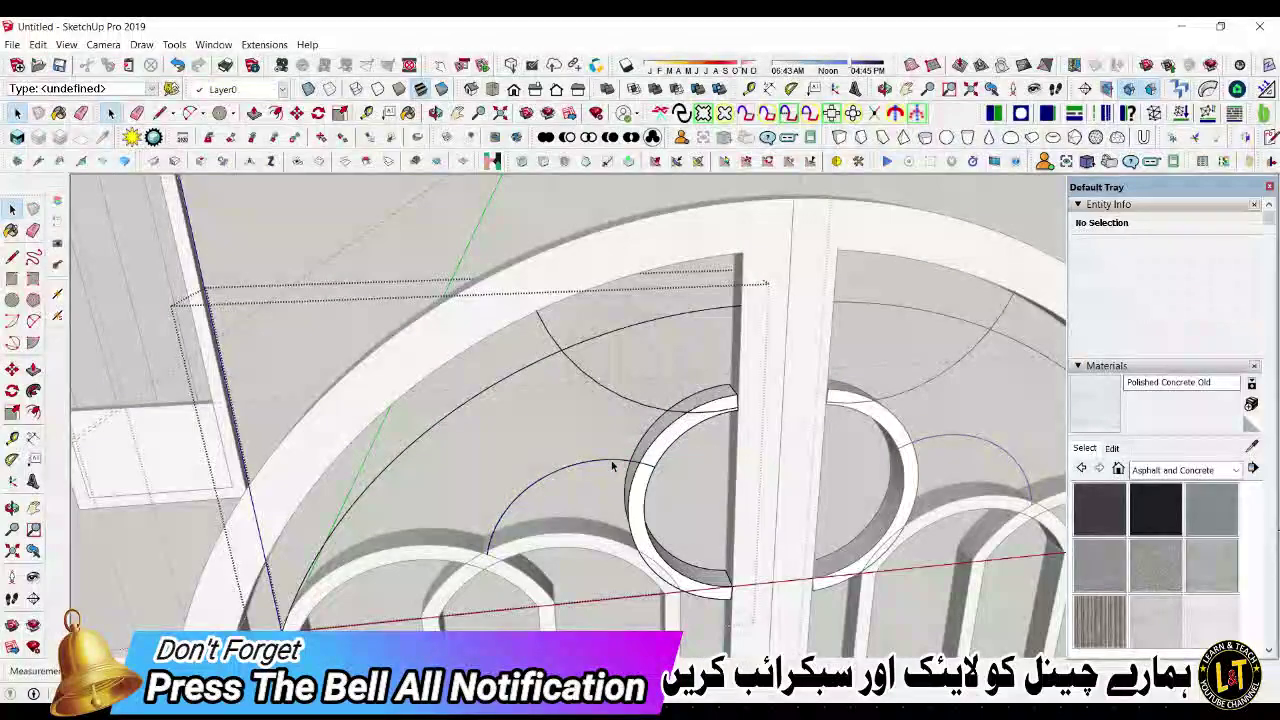
{"action": "right_click", "coordinate": [629, 461]}
{"action": "left_click", "coordinate": [674, 556]}
{"action": "left_click", "coordinate": [540, 449]}
Step: Try to draw a 2-inch line across the ring bar's outer face and a profile at the small arc's end
{"action": "scroll", "coordinate": [678, 432], "scroll_direction": "up", "scroll_amount": 3}
{"action": "scroll", "coordinate": [760, 376], "scroll_direction": "up", "scroll_amount": 5}
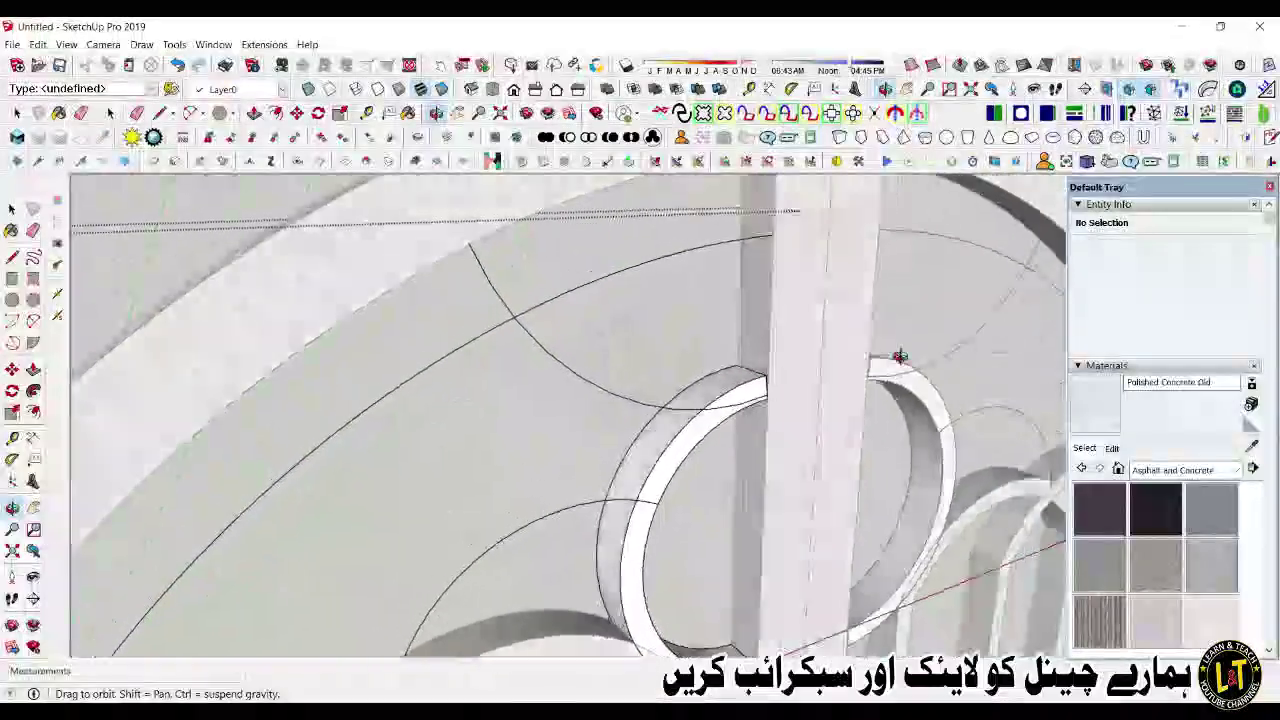
{"action": "left_click", "coordinate": [621, 453]}
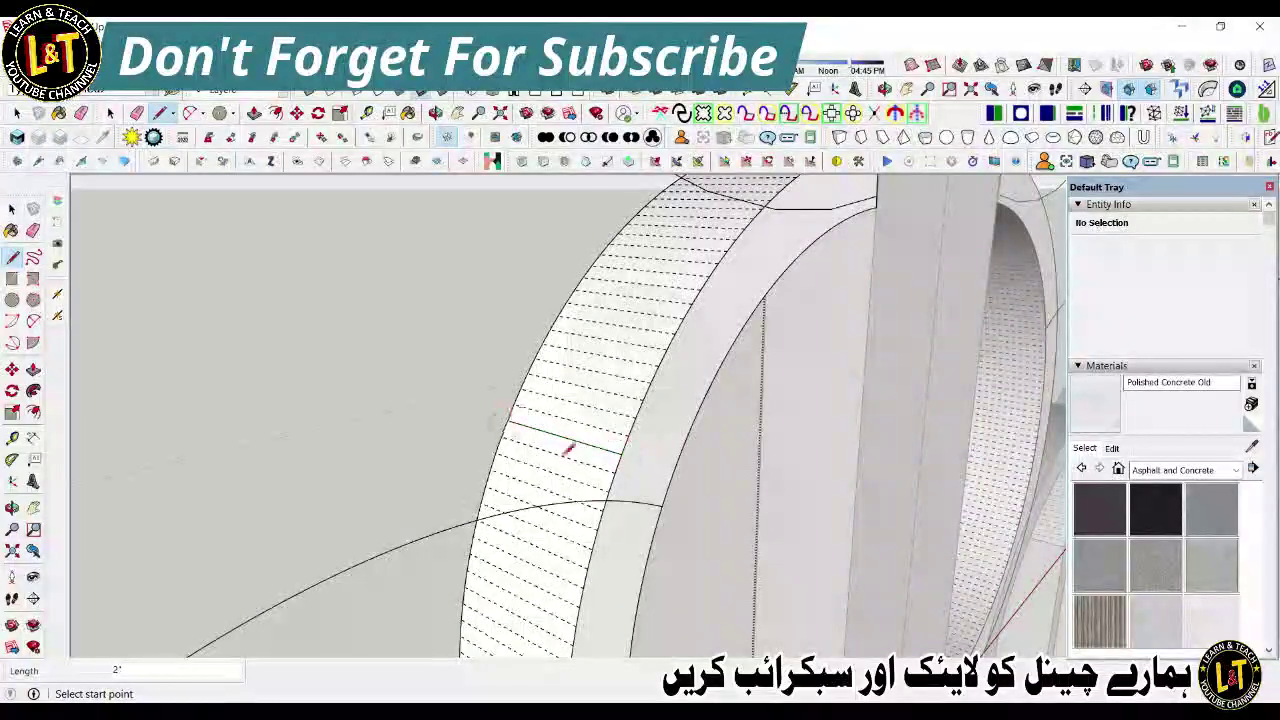
{"action": "key", "text": "p"}
{"action": "middle_click_drag", "start_coordinate": [626, 503], "coordinate": [470, 462]}
{"action": "key", "text": "l"}
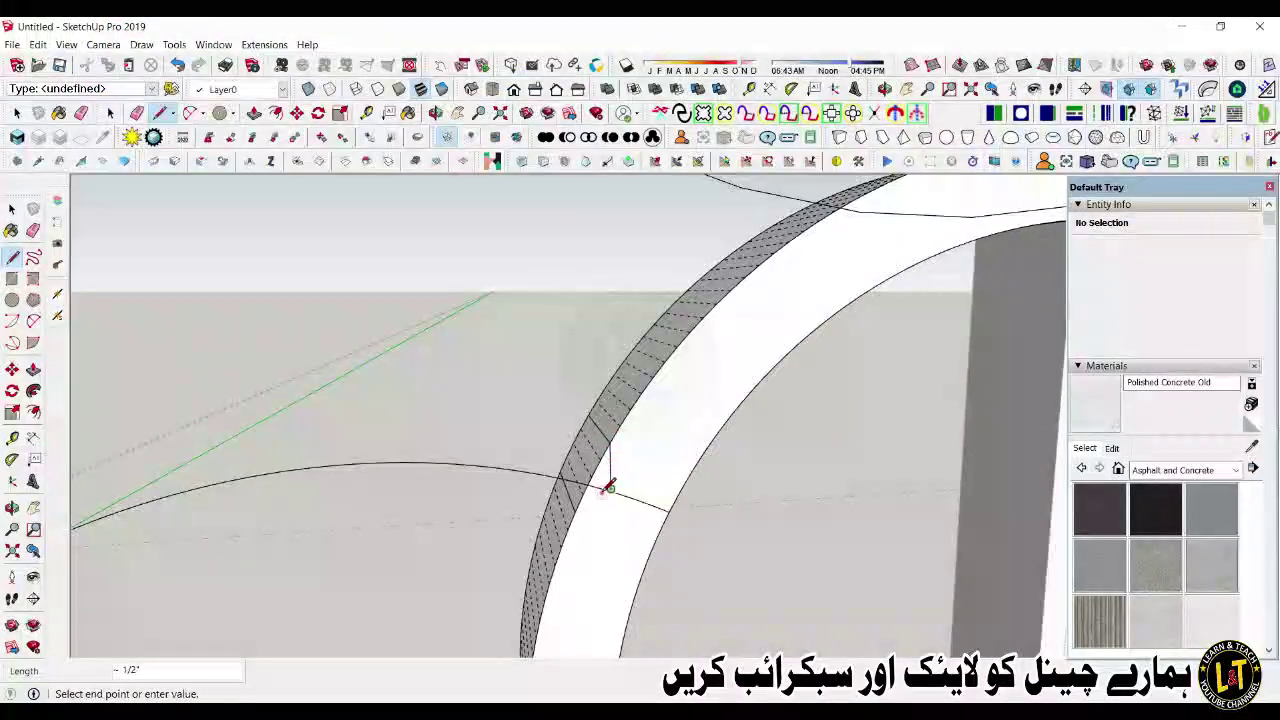
Step: Erase the remaining fan arcs and the stray profile lines around the ring bar
{"action": "scroll", "coordinate": [608, 472], "scroll_direction": "down", "scroll_amount": 7}
{"action": "key", "text": "ctrl+z"}
{"action": "key", "text": "ctrl+y"}
{"action": "key", "text": "space"}
{"action": "scroll", "coordinate": [556, 474], "scroll_direction": "down", "scroll_amount": 1}
{"action": "key", "text": "e"}
{"action": "mouse_move", "coordinate": [555, 474]}
{"action": "left_mouse_down"}
{"action": "mouse_move", "coordinate": [565, 392]}
{"action": "mouse_move", "coordinate": [537, 397]}
{"action": "left_mouse_up"}
{"action": "scroll", "coordinate": [606, 448], "scroll_direction": "up", "scroll_amount": 5}
{"action": "left_click_drag", "start_coordinate": [674, 350], "coordinate": [714, 352]}
{"action": "scroll", "coordinate": [716, 352], "scroll_direction": "down", "scroll_amount": 4}
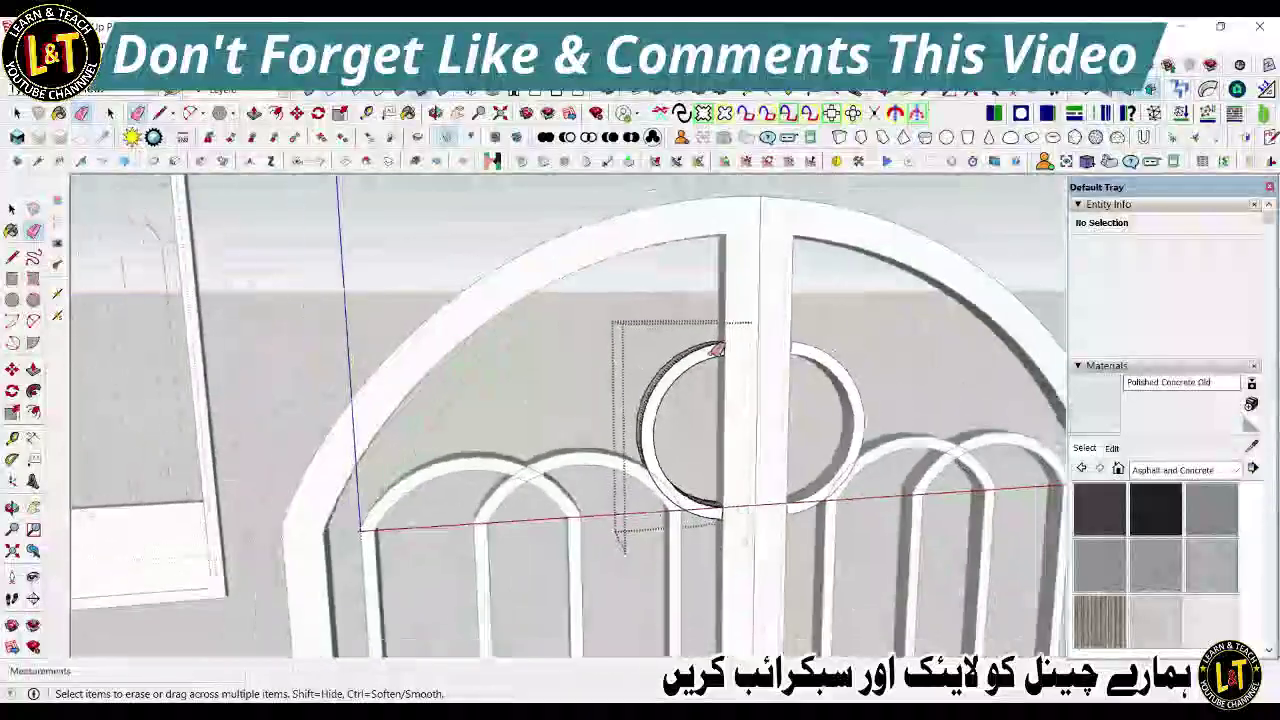
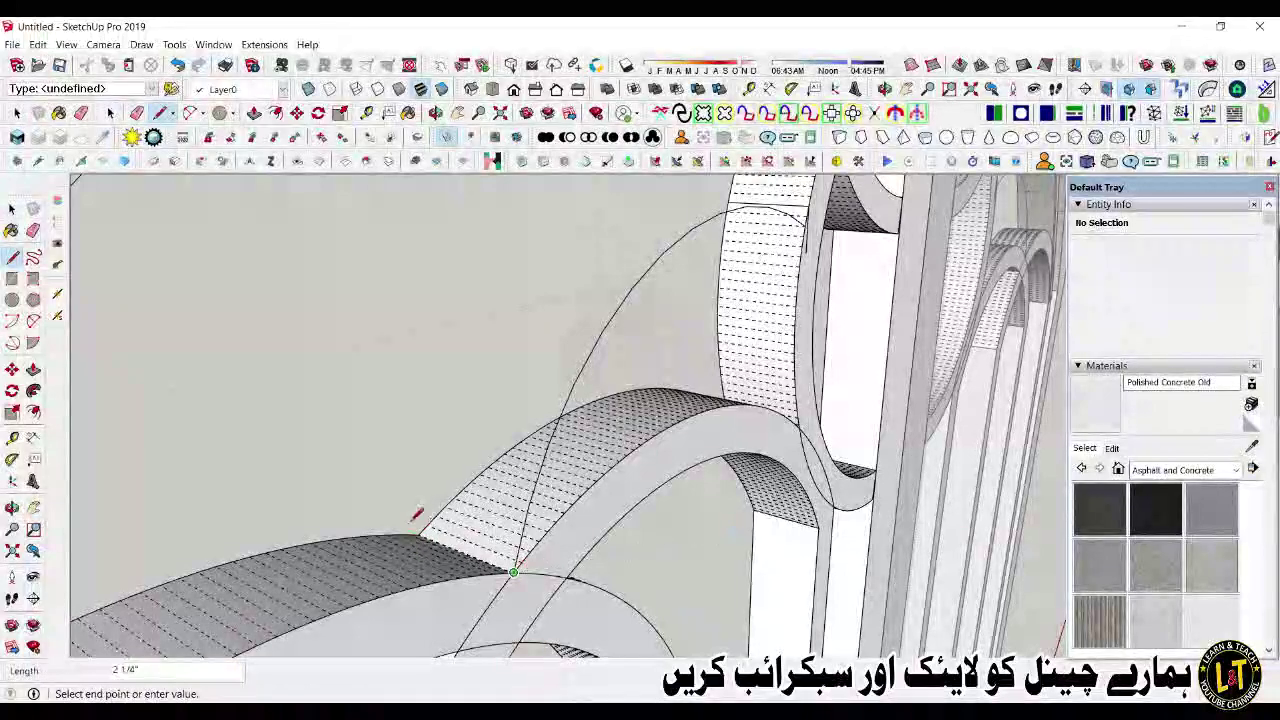
Step: Try to draw a 2-inch profile line across the arched bar's upper face near the foot of the small arc
{"action": "left_click", "coordinate": [462, 489]}
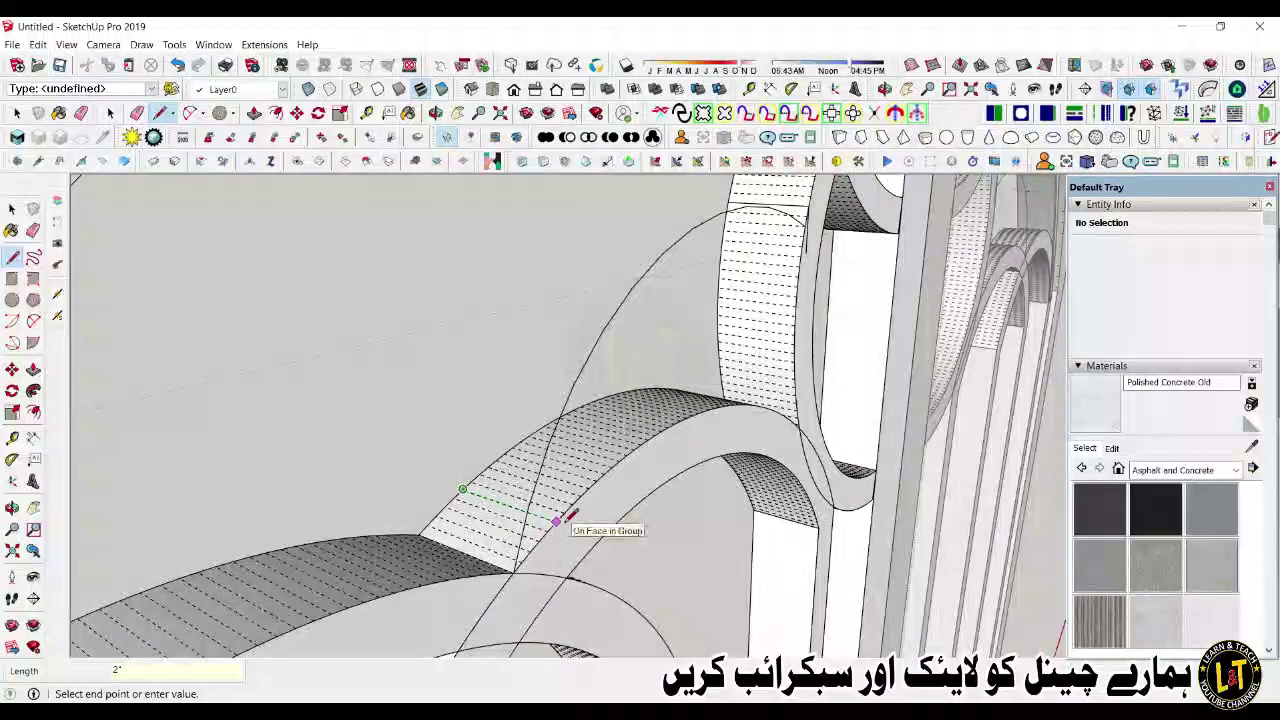
{"action": "left_click", "coordinate": [514, 572]}
{"action": "key", "text": "space"}
{"action": "left_click", "coordinate": [505, 534]}
{"action": "middle_click_drag", "start_coordinate": [505, 534], "coordinate": [486, 491]}
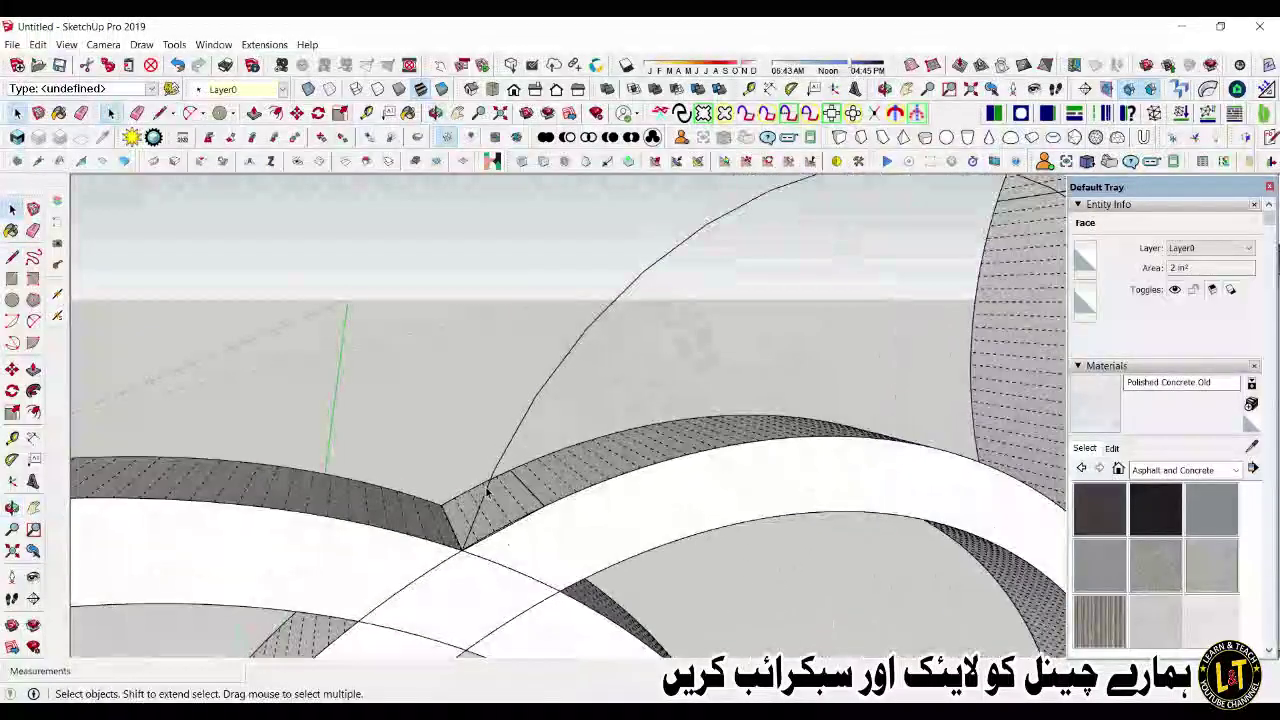
Step: Delete the small arc between the arched bars and the ring, and erase its leftover line
{"action": "left_click", "coordinate": [486, 491]}
{"action": "key", "text": "space"}
{"action": "scroll", "coordinate": [510, 468], "scroll_direction": "down", "scroll_amount": 3}
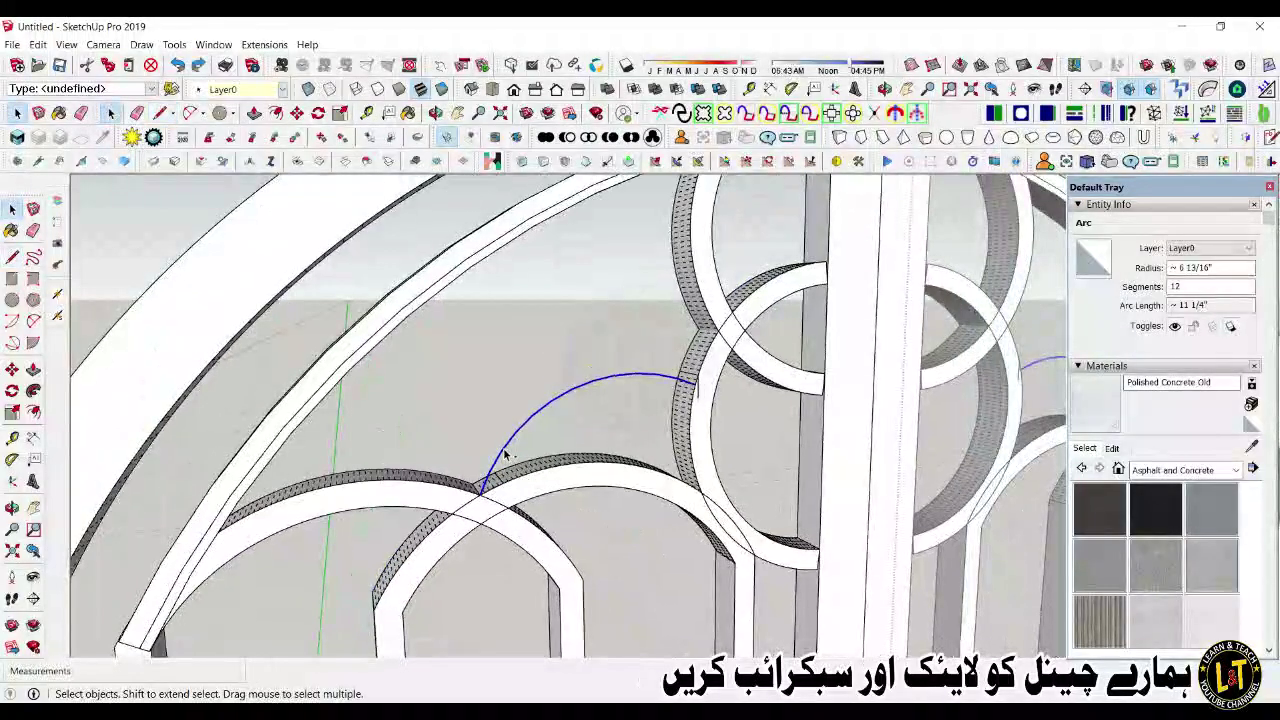
{"action": "key", "text": "Delete"}
{"action": "key", "text": "e"}
{"action": "left_click", "coordinate": [634, 417]}
{"action": "scroll", "coordinate": [628, 414], "scroll_direction": "down", "scroll_amount": 5}
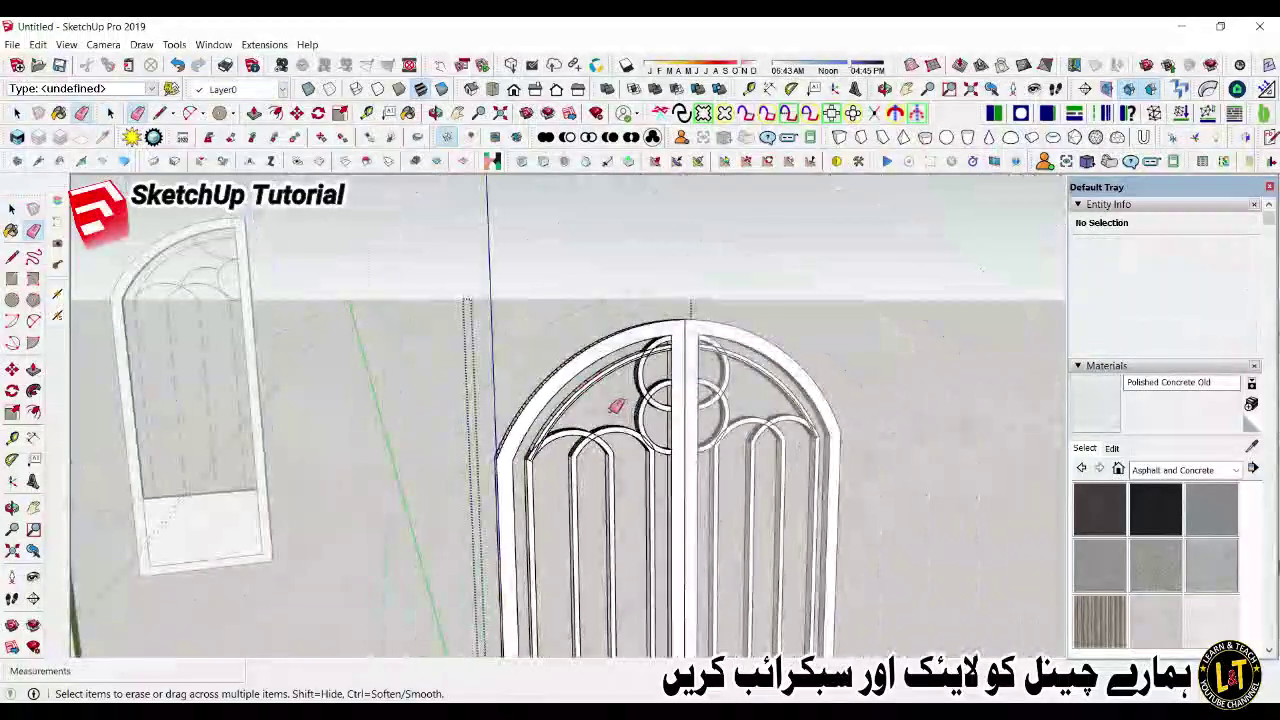
Step: Open the single door leaf holding the construction arcs and copy its small fan arc of 7 3/16" radius
{"action": "mouse_move", "coordinate": [617, 406]}
{"action": "middle_mouse_down"}
{"action": "mouse_move", "coordinate": [571, 446]}
{"action": "mouse_move", "coordinate": [577, 349]}
{"action": "middle_mouse_up"}
{"action": "scroll", "coordinate": [571, 434], "scroll_direction": "up", "scroll_amount": 2}
{"action": "key", "text": "space"}
{"action": "left_click", "coordinate": [566, 430]}
{"action": "left_click", "coordinate": [609, 448]}
{"action": "scroll", "coordinate": [609, 446], "scroll_direction": "down", "scroll_amount": 4}
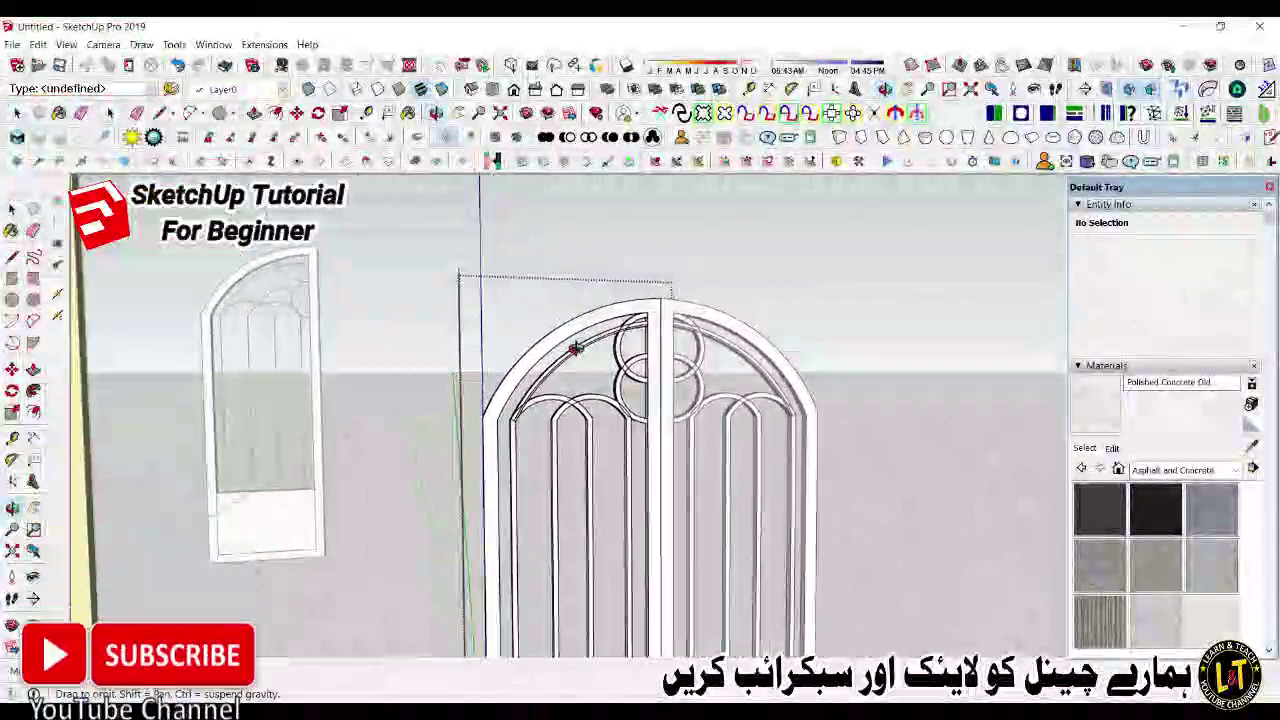
{"action": "scroll", "coordinate": [269, 295], "scroll_direction": "up", "scroll_amount": 2}
{"action": "left_click", "coordinate": [276, 287]}
{"action": "left_click", "coordinate": [283, 281]}
{"action": "double_click", "coordinate": [283, 281]}
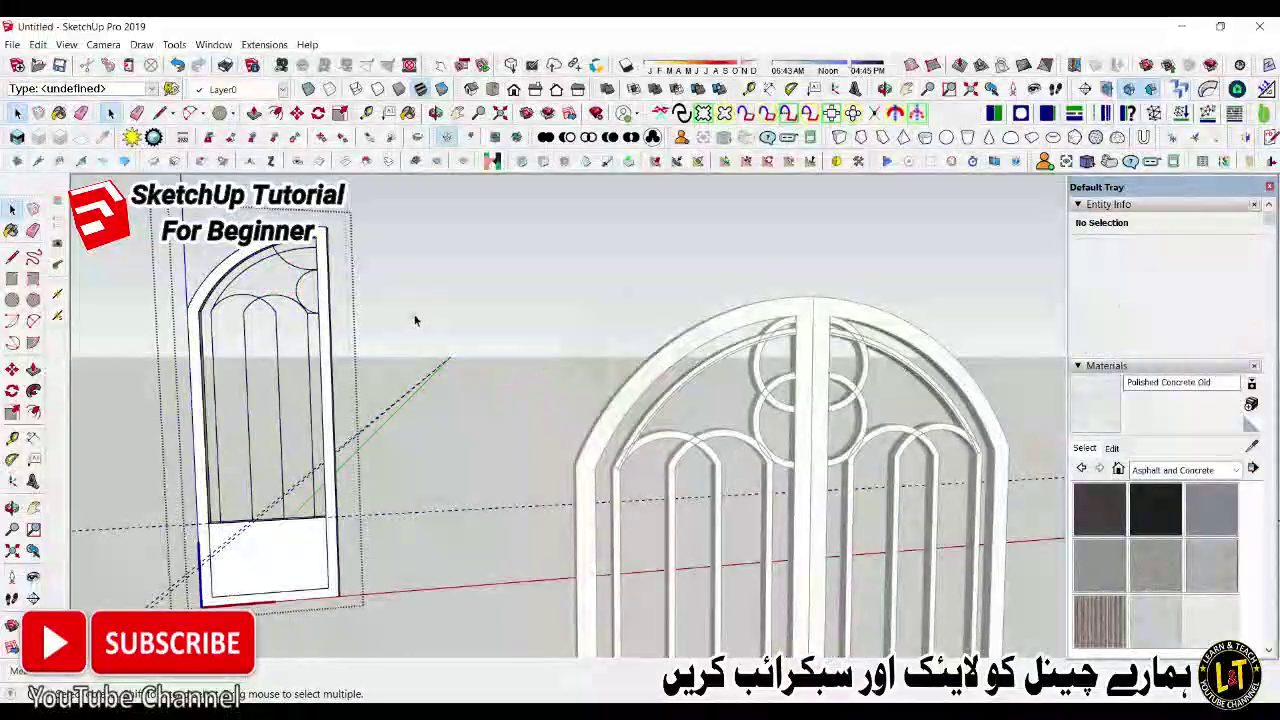
{"action": "left_click", "coordinate": [283, 281]}
{"action": "key", "text": "ctrl+c"}
Step: Paste the copied arc in front of the double door and draw a small square profile at its lower end
{"action": "left_click", "coordinate": [481, 346]}
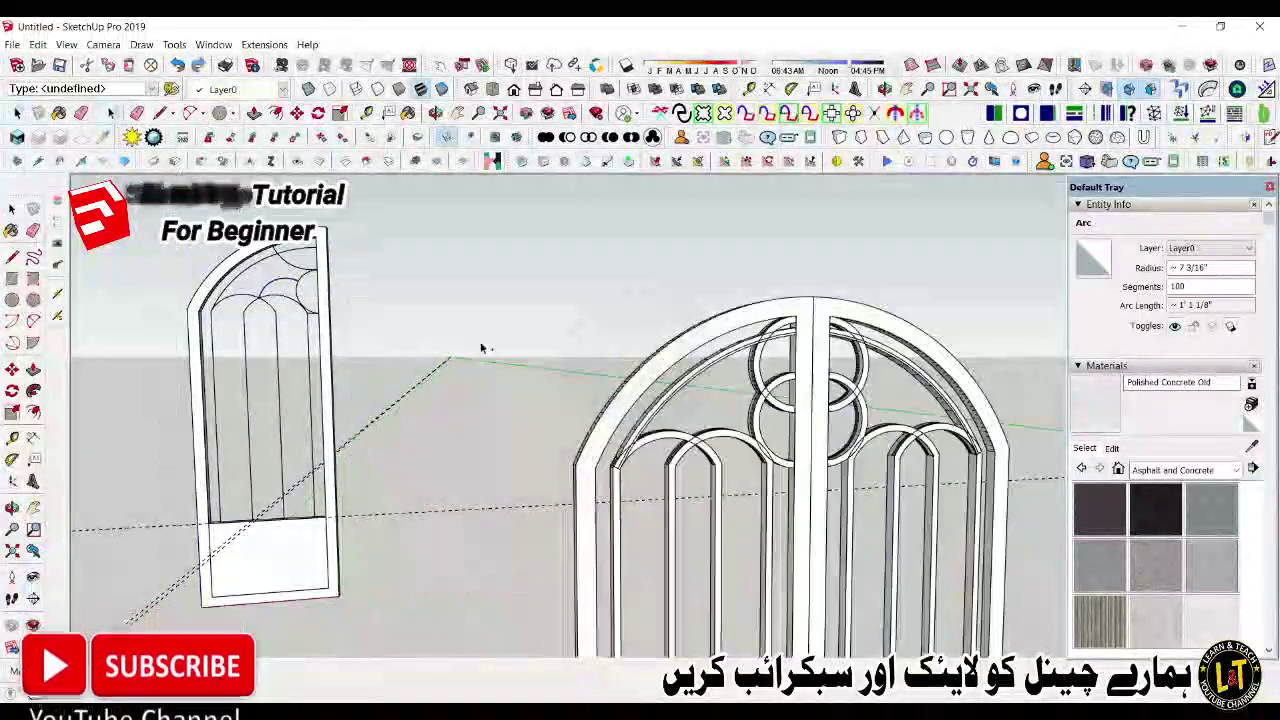
{"action": "key", "text": "ctrl+v"}
{"action": "left_click", "coordinate": [480, 373]}
{"action": "scroll", "coordinate": [479, 375], "scroll_direction": "up", "scroll_amount": 2}
{"action": "key", "text": "l"}
{"action": "left_click", "coordinate": [479, 374]}
{"action": "middle_click_drag", "start_coordinate": [479, 374], "coordinate": [485, 459]}
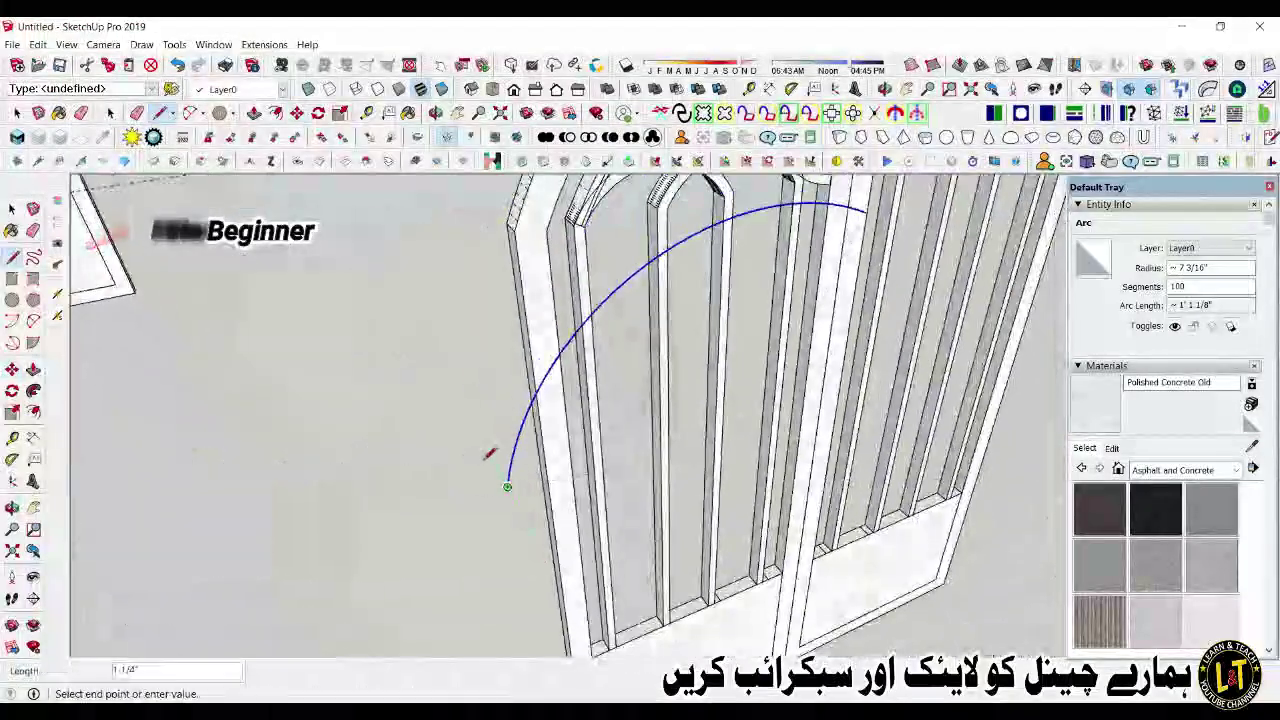
{"action": "key", "text": "space"}
{"action": "scroll", "coordinate": [450, 465], "scroll_direction": "down", "scroll_amount": 3}
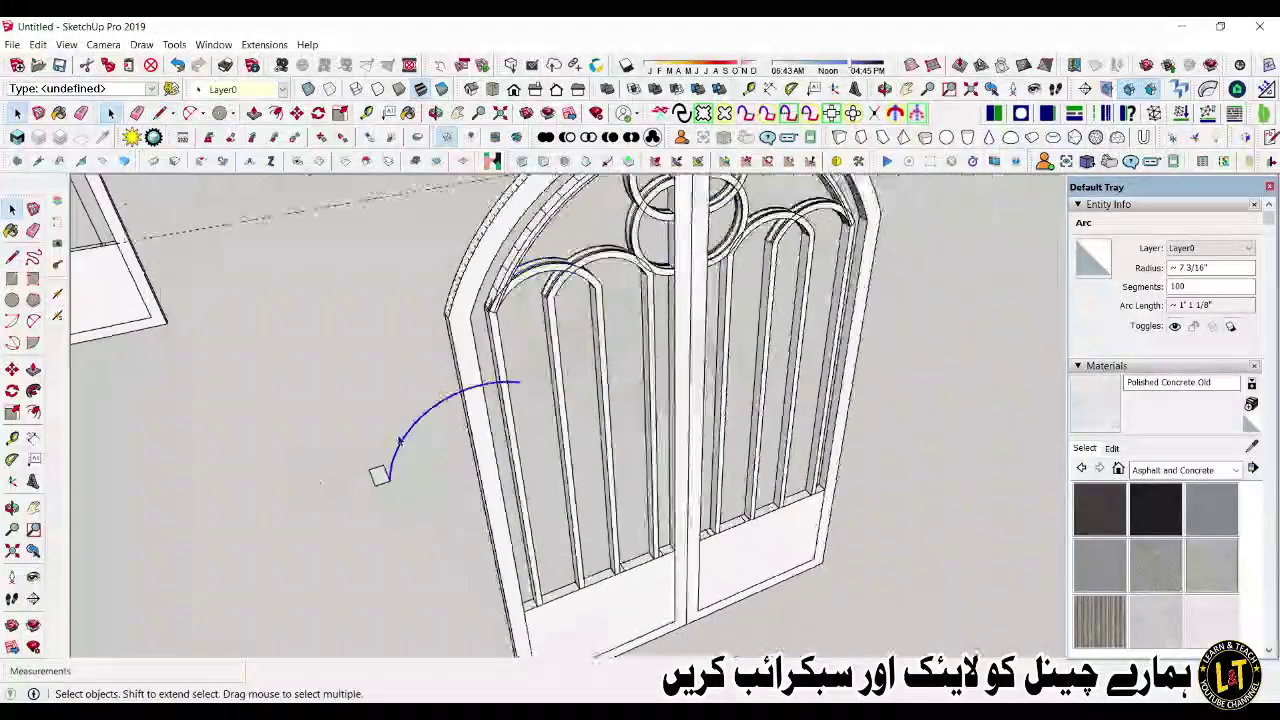
Step: Sweep the square profile along the pasted arc with Follow Me and group the resulting arc bar
{"action": "left_click", "coordinate": [33, 391]}
{"action": "left_click", "coordinate": [380, 476]}
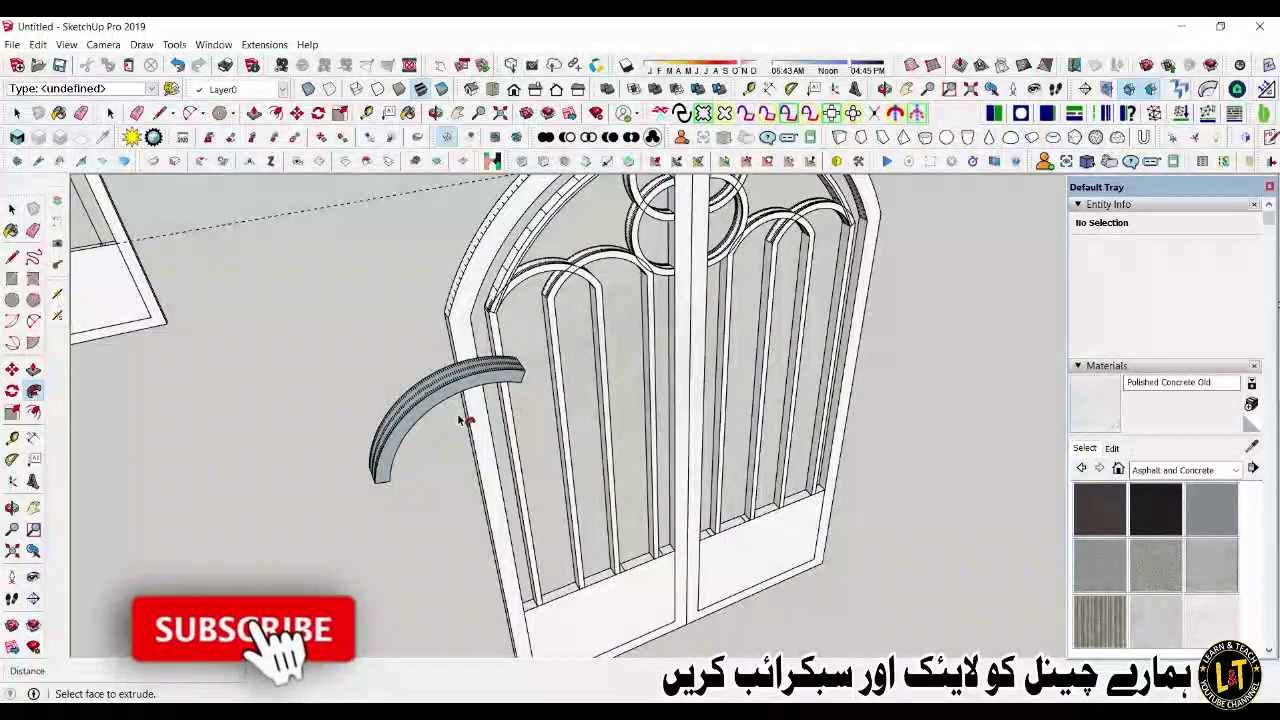
{"action": "key", "text": "space"}
{"action": "triple_click", "coordinate": [449, 389]}
{"action": "key", "text": "ctrl+g"}
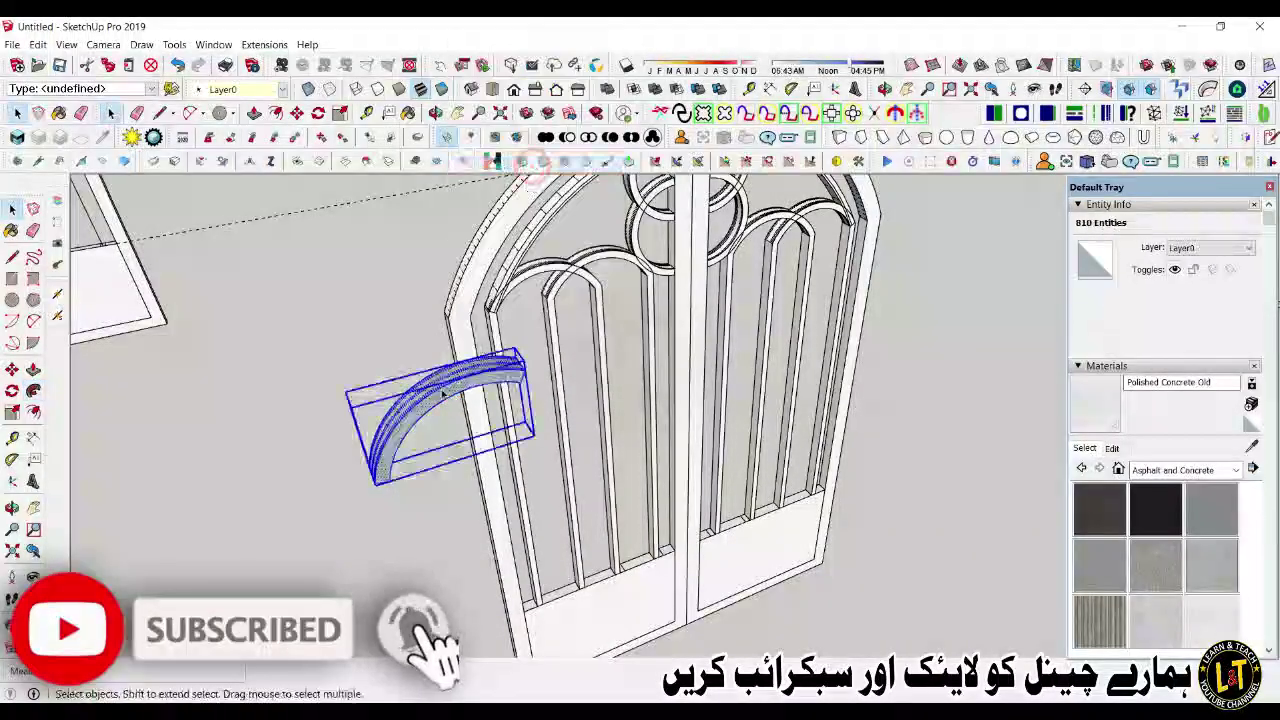
Step: Reverse the faces of the arc bar inside its group
{"action": "double_click", "coordinate": [446, 391]}
{"action": "triple_click", "coordinate": [446, 391]}
{"action": "right_click", "coordinate": [443, 394]}
{"action": "left_click", "coordinate": [505, 287]}
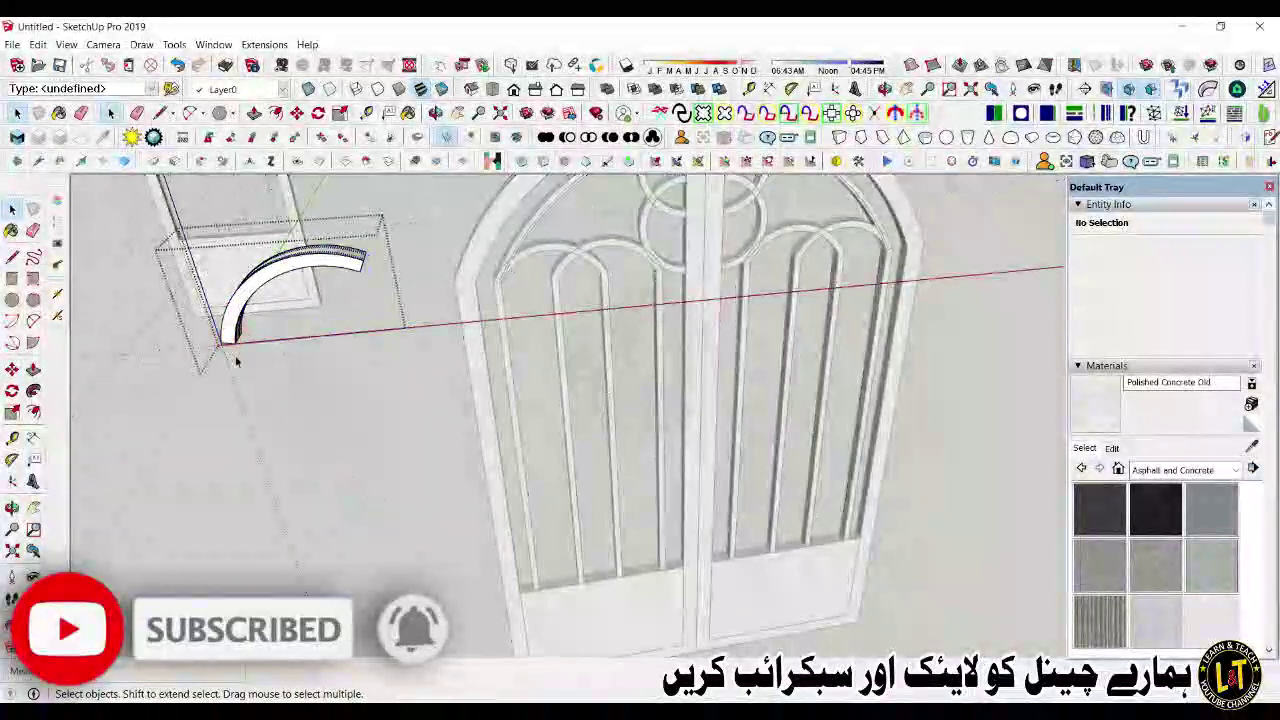
Step: Place the arc bar group in the door leaf, between the crossing arched bars and the ring
{"action": "left_click", "coordinate": [508, 374]}
{"action": "scroll", "coordinate": [548, 323], "scroll_direction": "up", "scroll_amount": 2}
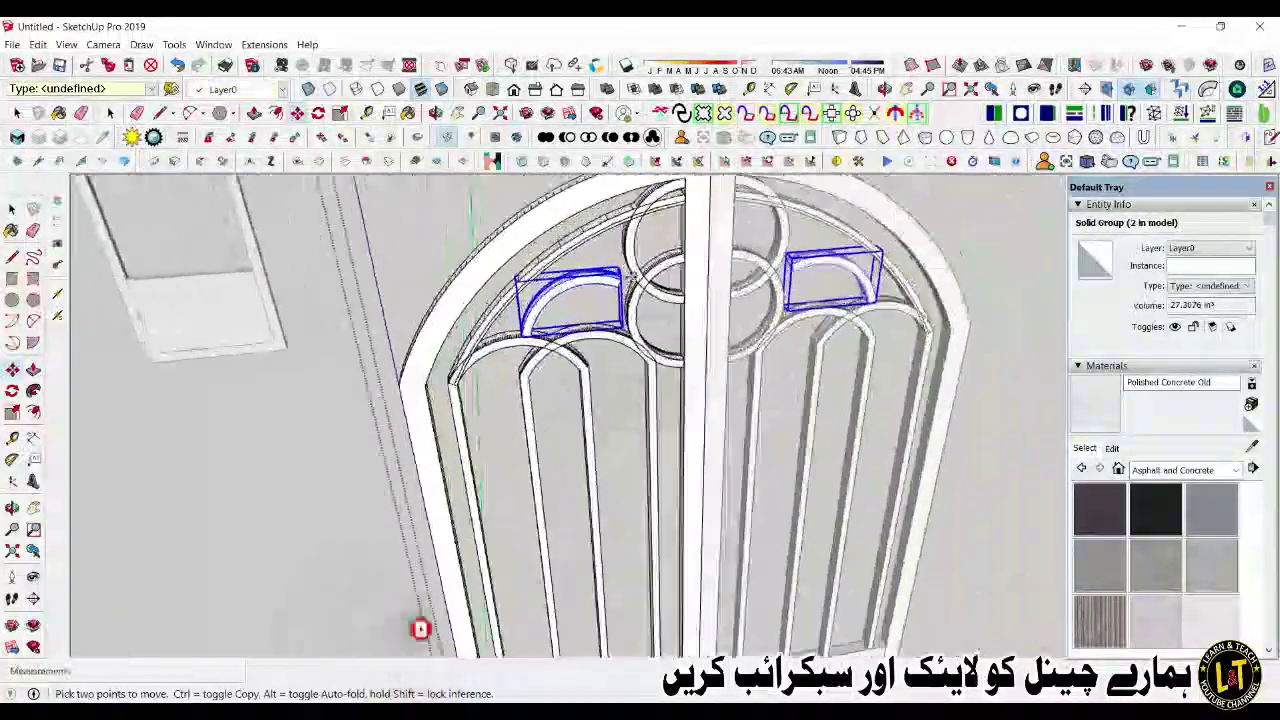
{"action": "scroll", "coordinate": [608, 269], "scroll_direction": "up", "scroll_amount": 4}
{"action": "middle_click_drag", "start_coordinate": [548, 258], "coordinate": [569, 229]}
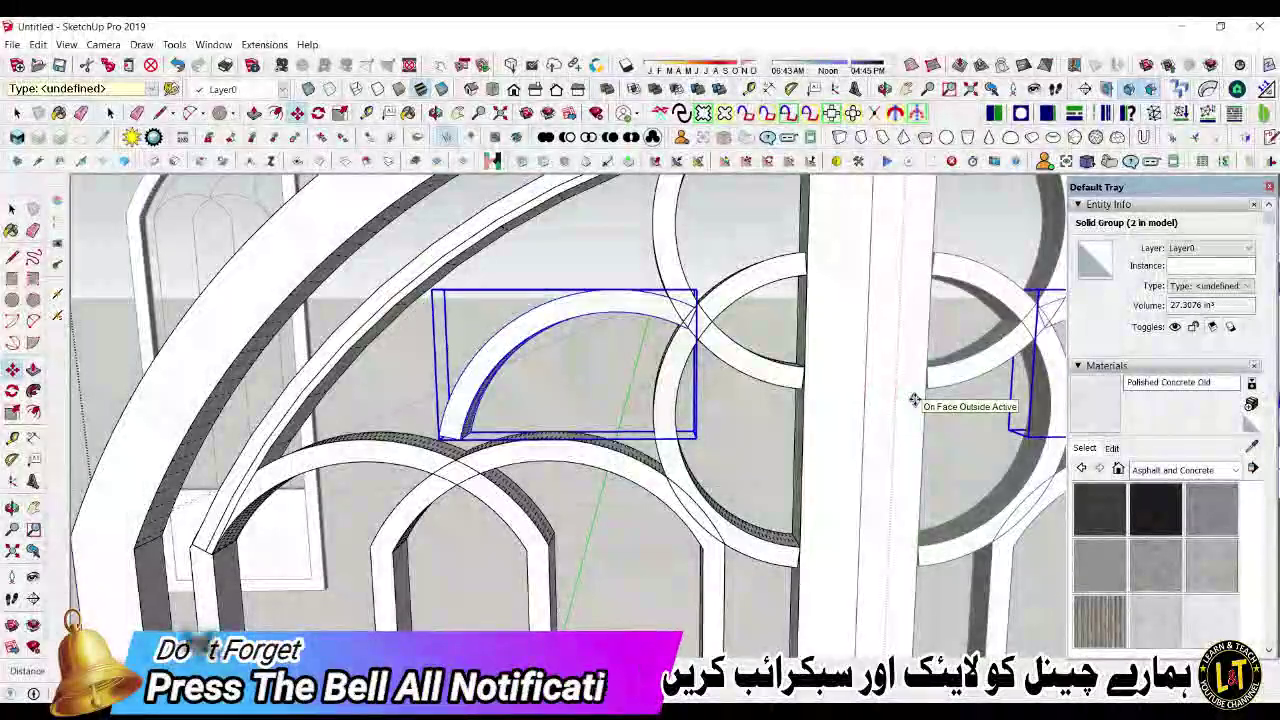
{"action": "scroll", "coordinate": [486, 449], "scroll_direction": "up", "scroll_amount": 2}
Step: Scale the arc bar group so its foot meets the crossing of the arched bars
{"action": "key", "text": "super+p"}
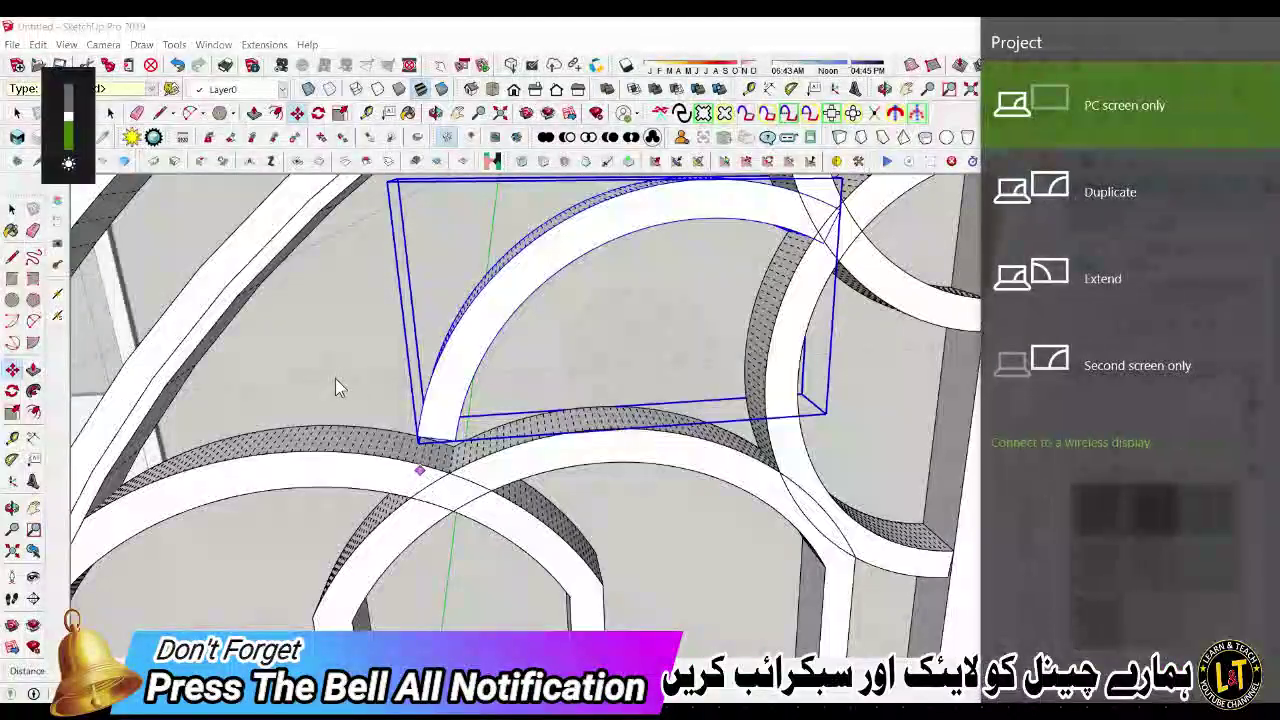
{"action": "key", "text": "Escape"}
{"action": "scroll", "coordinate": [450, 467], "scroll_direction": "up", "scroll_amount": 1}
{"action": "key", "text": "s"}
{"action": "scroll", "coordinate": [416, 445], "scroll_direction": "down", "scroll_amount": 1}
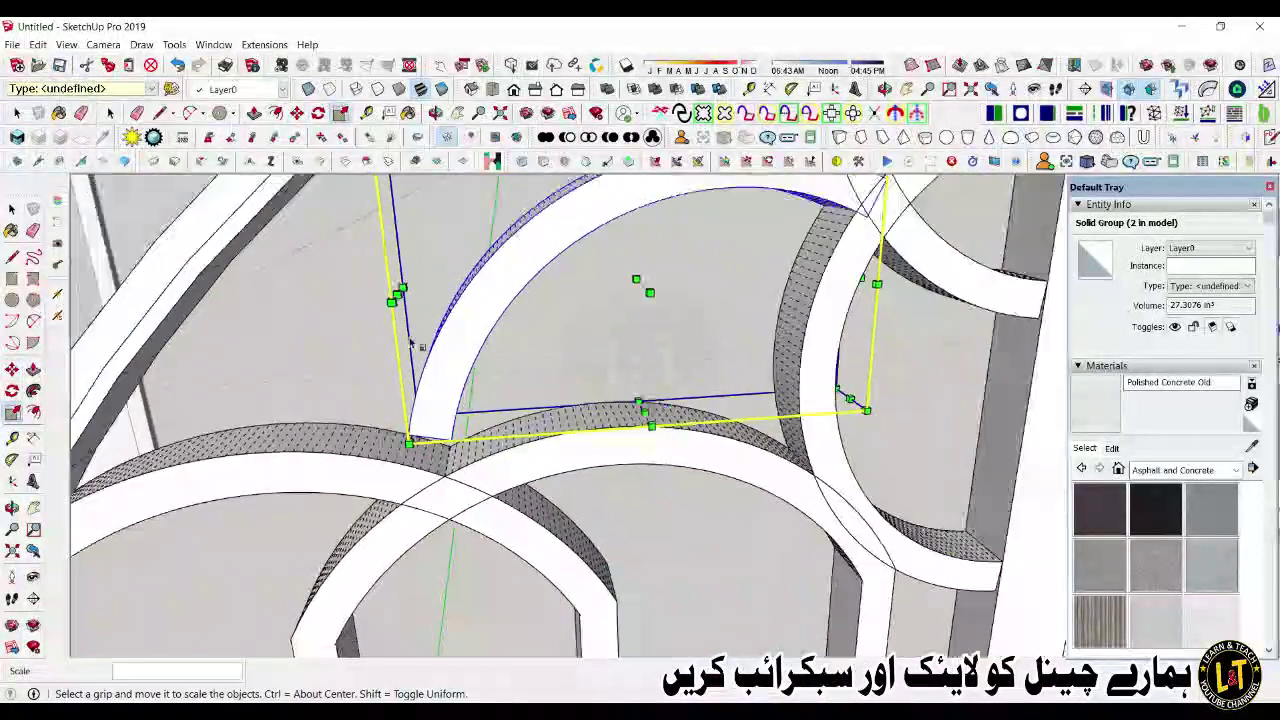
{"action": "left_click_drag", "start_coordinate": [410, 343], "coordinate": [657, 410]}
{"action": "left_click", "coordinate": [658, 456]}
{"action": "key", "text": "space"}
{"action": "left_click", "coordinate": [389, 346]}
{"action": "scroll", "coordinate": [406, 403], "scroll_direction": "down", "scroll_amount": 4}
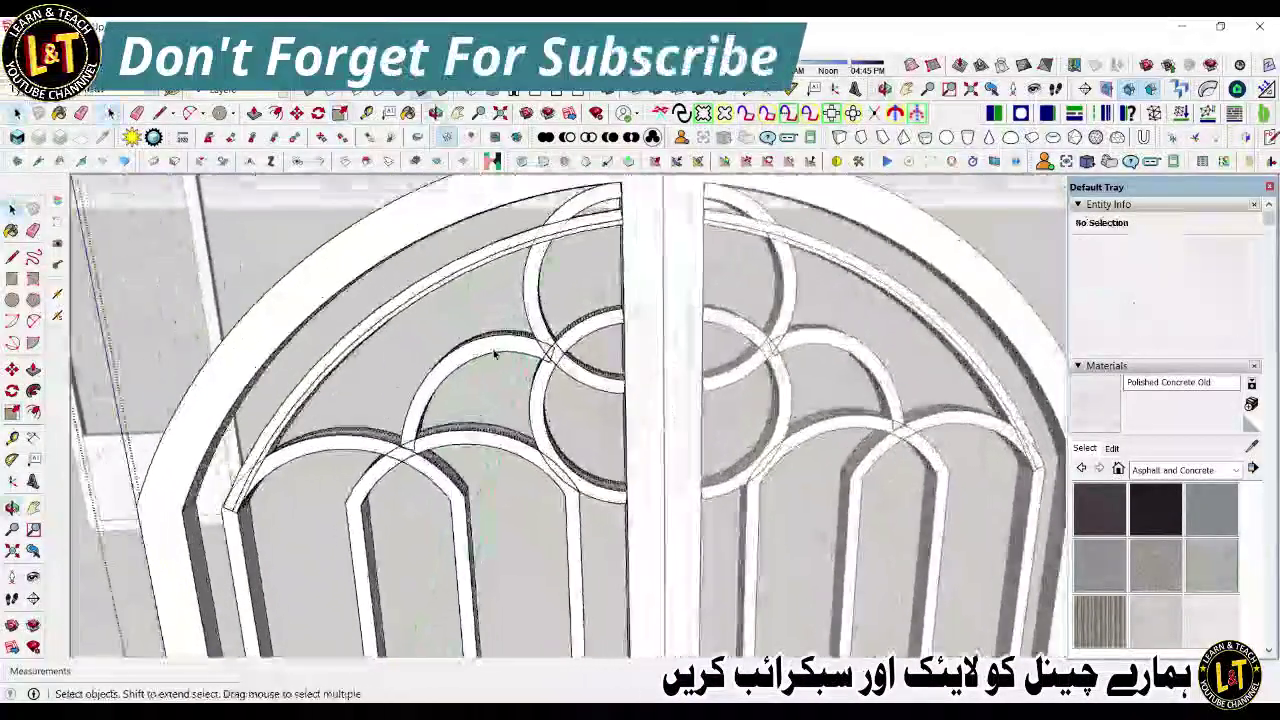
Step: Scale the small arc bar once more to refine its fit between the arched bars and the ring
{"action": "left_click", "coordinate": [494, 352]}
{"action": "key", "text": "s"}
{"action": "left_click_drag", "start_coordinate": [475, 329], "coordinate": [494, 352]}
{"action": "key", "text": "space"}
{"action": "scroll", "coordinate": [466, 343], "scroll_direction": "down", "scroll_amount": 4}
{"action": "left_click", "coordinate": [740, 277]}
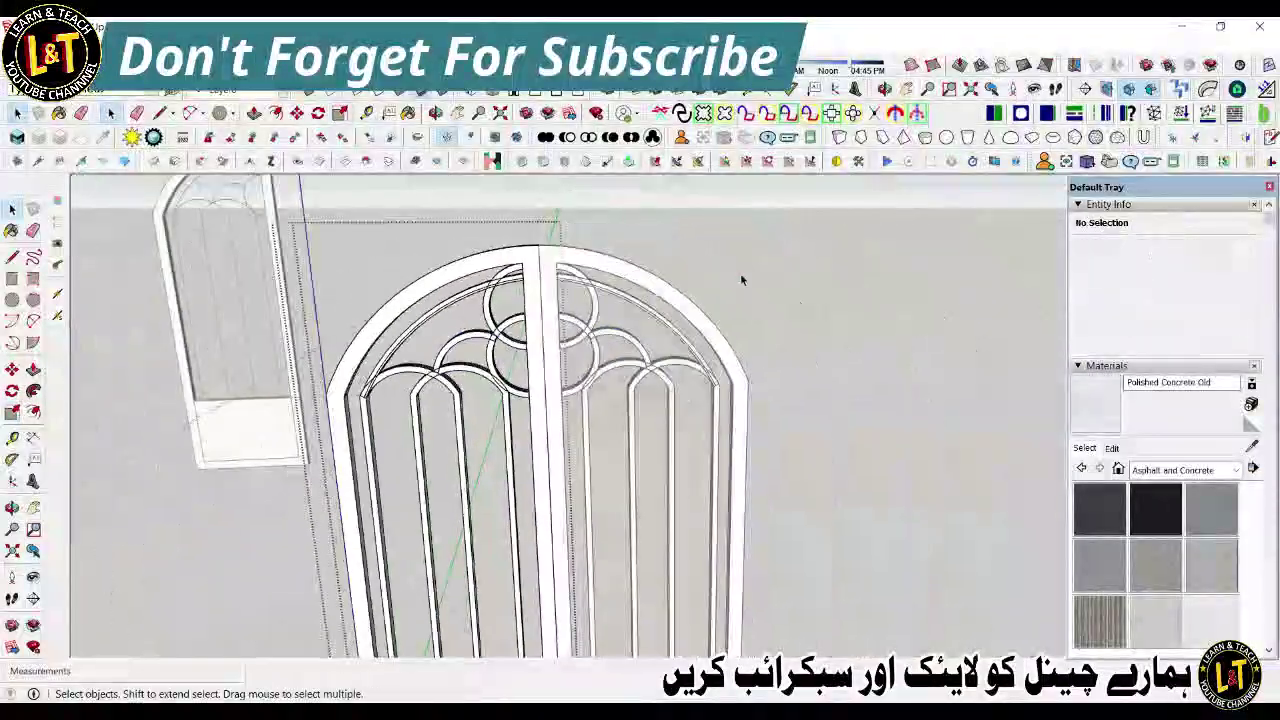
Step: Reopen the door leaf and delete the upper ring bar beside the centre stile
{"action": "middle_click_drag", "start_coordinate": [740, 277], "coordinate": [607, 351]}
{"action": "scroll", "coordinate": [607, 351], "scroll_direction": "down", "scroll_amount": 2}
{"action": "scroll", "coordinate": [607, 351], "scroll_direction": "down", "scroll_amount": 2}
{"action": "scroll", "coordinate": [600, 337], "scroll_direction": "up", "scroll_amount": 5}
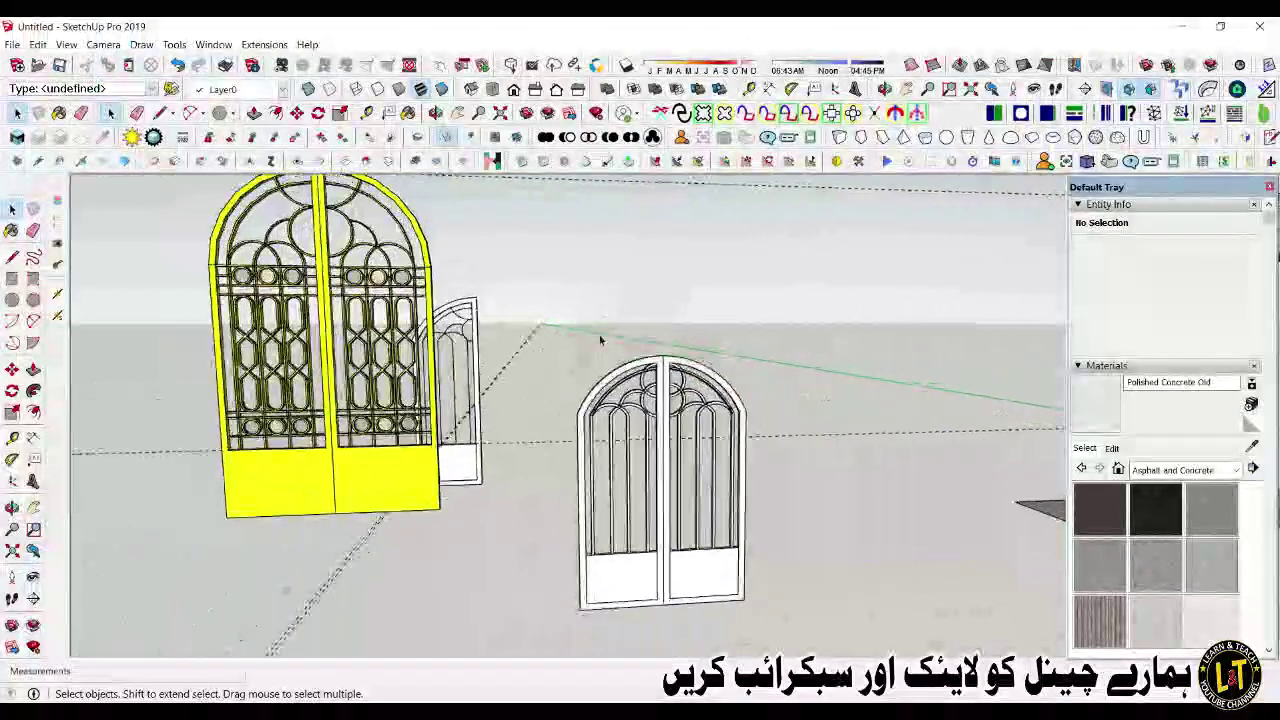
{"action": "double_click", "coordinate": [632, 372]}
{"action": "scroll", "coordinate": [664, 400], "scroll_direction": "up", "scroll_amount": 2}
{"action": "left_click", "coordinate": [658, 400]}
{"action": "scroll", "coordinate": [660, 400], "scroll_direction": "up", "scroll_amount": 3}
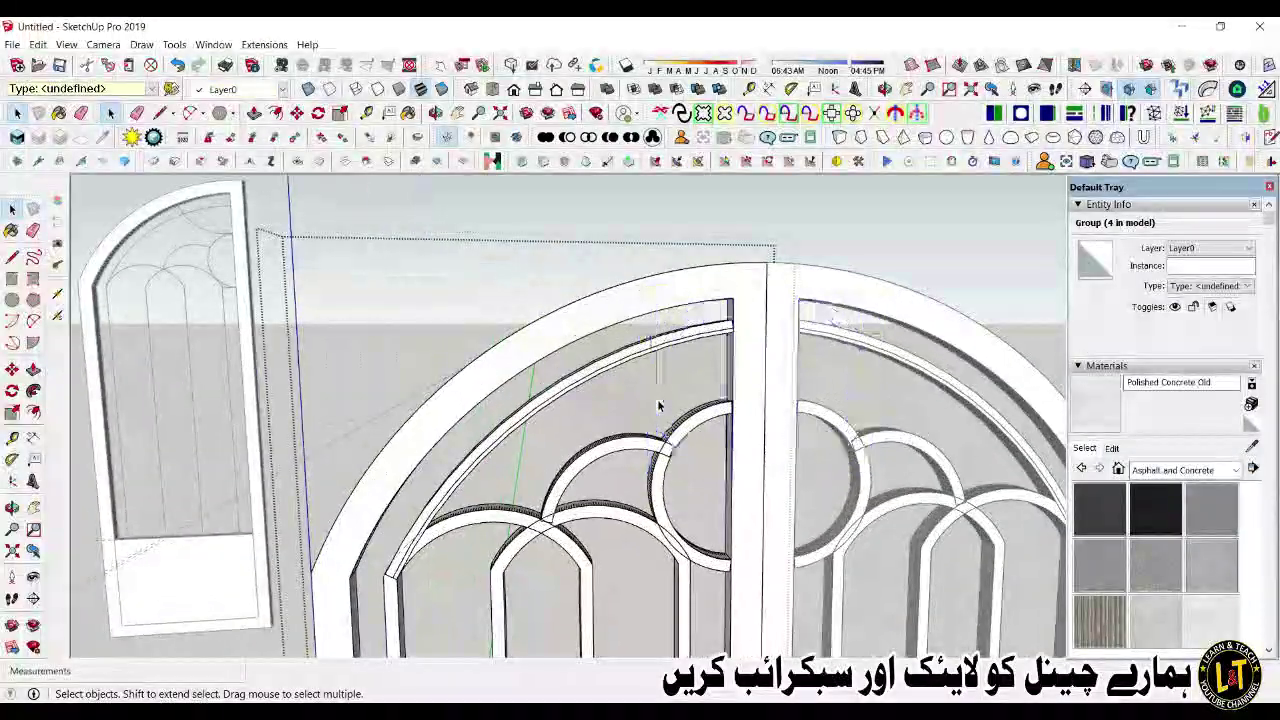
Step: Draw a two-point arc from the arched frame's inner edge to the centre stile, with a radius of about 1' 1"
{"action": "key", "text": "a"}
{"action": "left_click", "coordinate": [731, 482]}
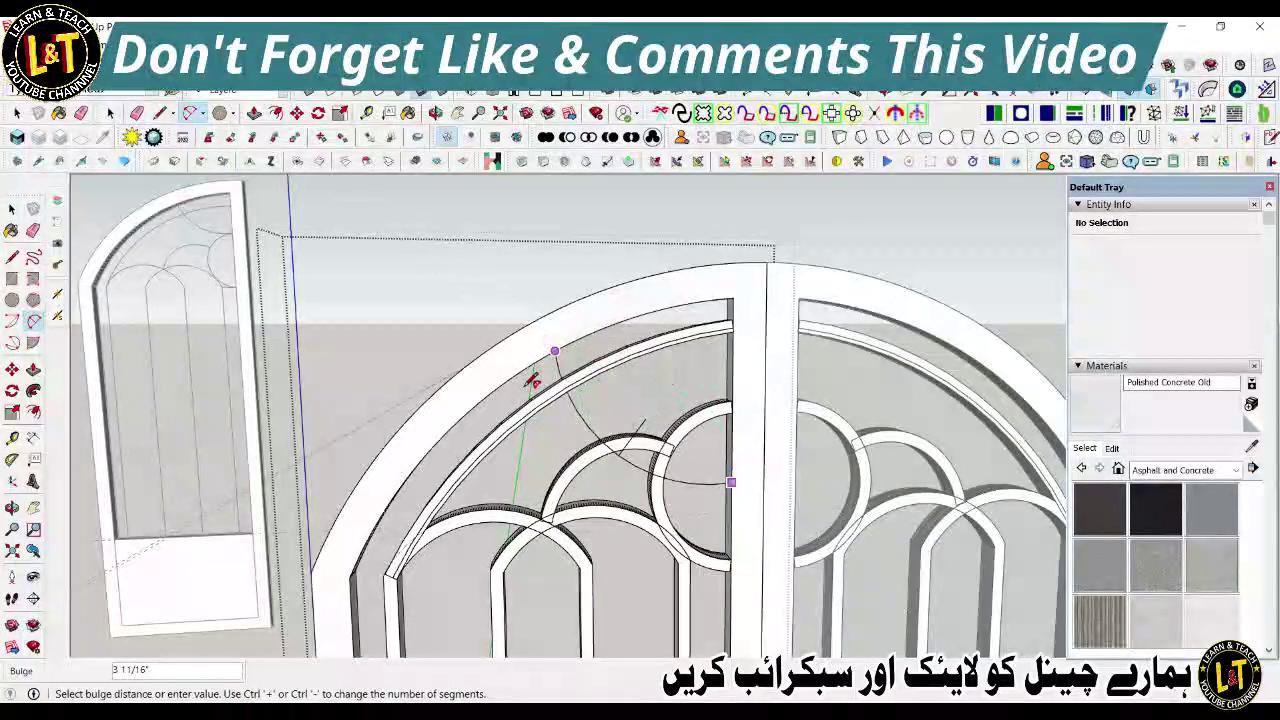
{"action": "left_click", "coordinate": [605, 345]}
Step: Try to build a bar along the new arc from a small profile at its centre-stile end
{"action": "scroll", "coordinate": [720, 500], "scroll_direction": "up", "scroll_amount": 5}
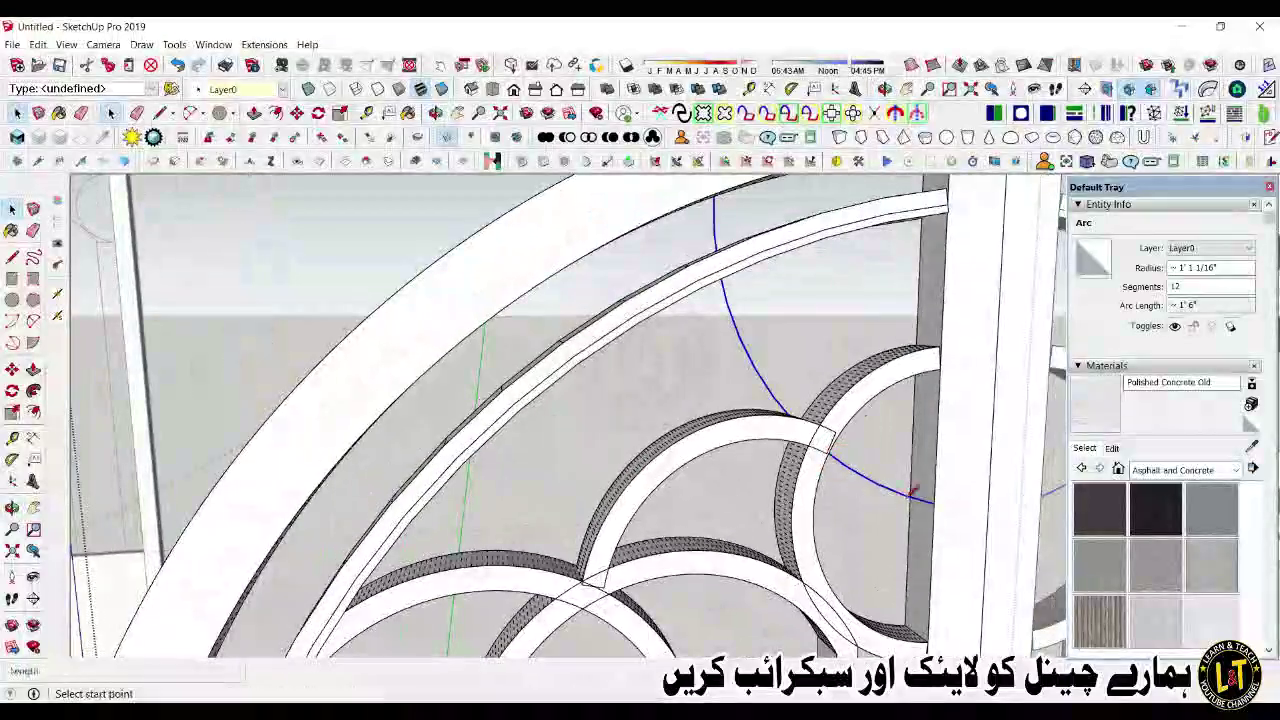
{"action": "left_click", "coordinate": [912, 492]}
{"action": "scroll", "coordinate": [920, 492], "scroll_direction": "down", "scroll_amount": 5}
{"action": "scroll", "coordinate": [965, 563], "scroll_direction": "up", "scroll_amount": 5}
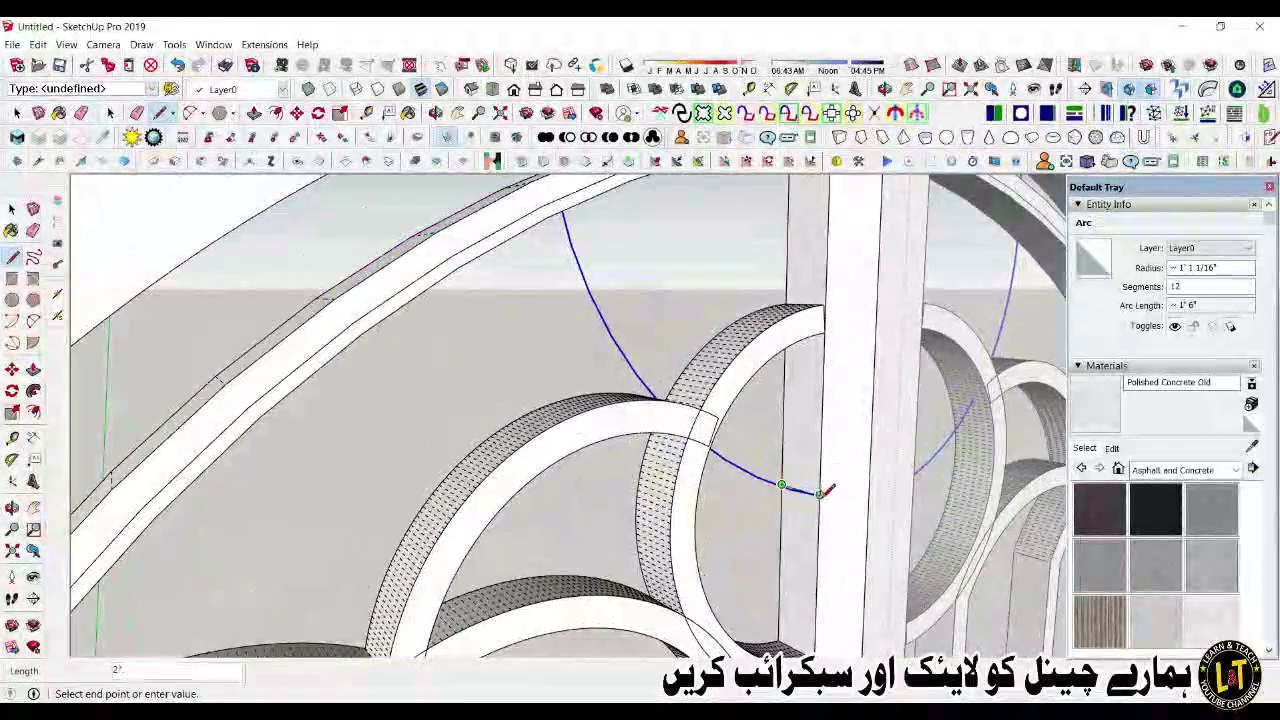
{"action": "left_click", "coordinate": [820, 494]}
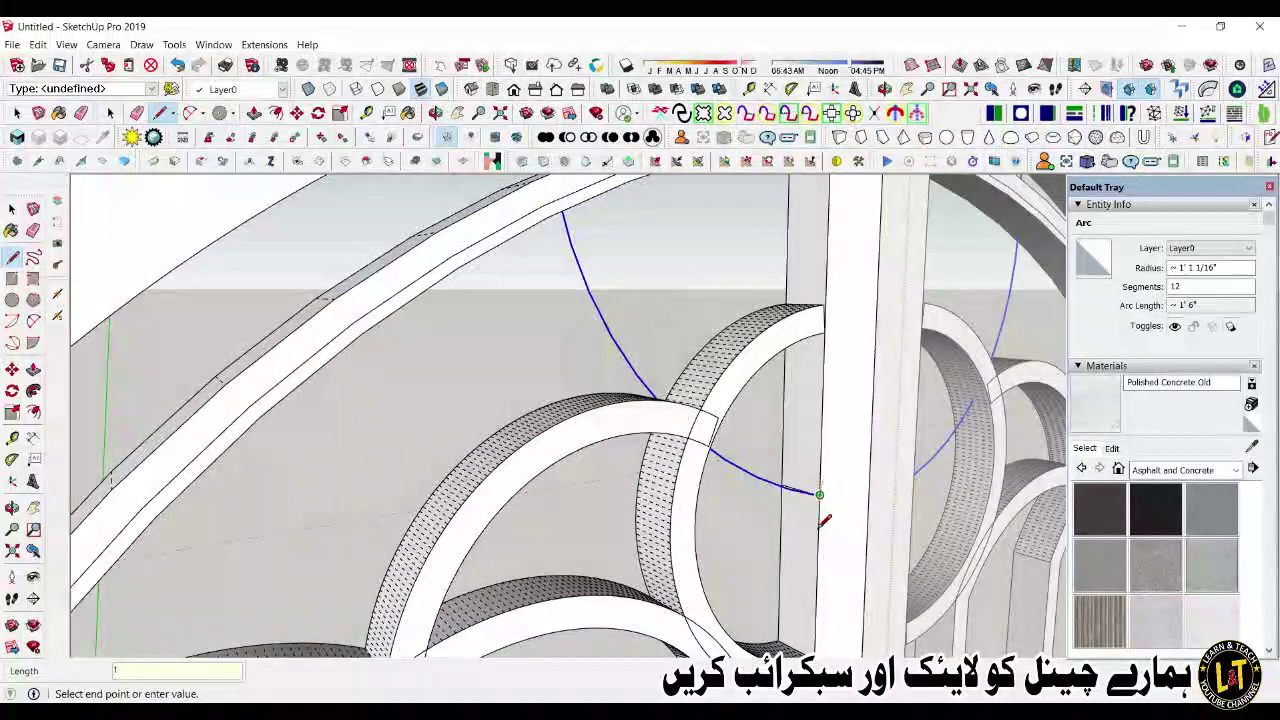
{"action": "key", "text": "space"}
{"action": "scroll", "coordinate": [800, 492], "scroll_direction": "down", "scroll_amount": 1}
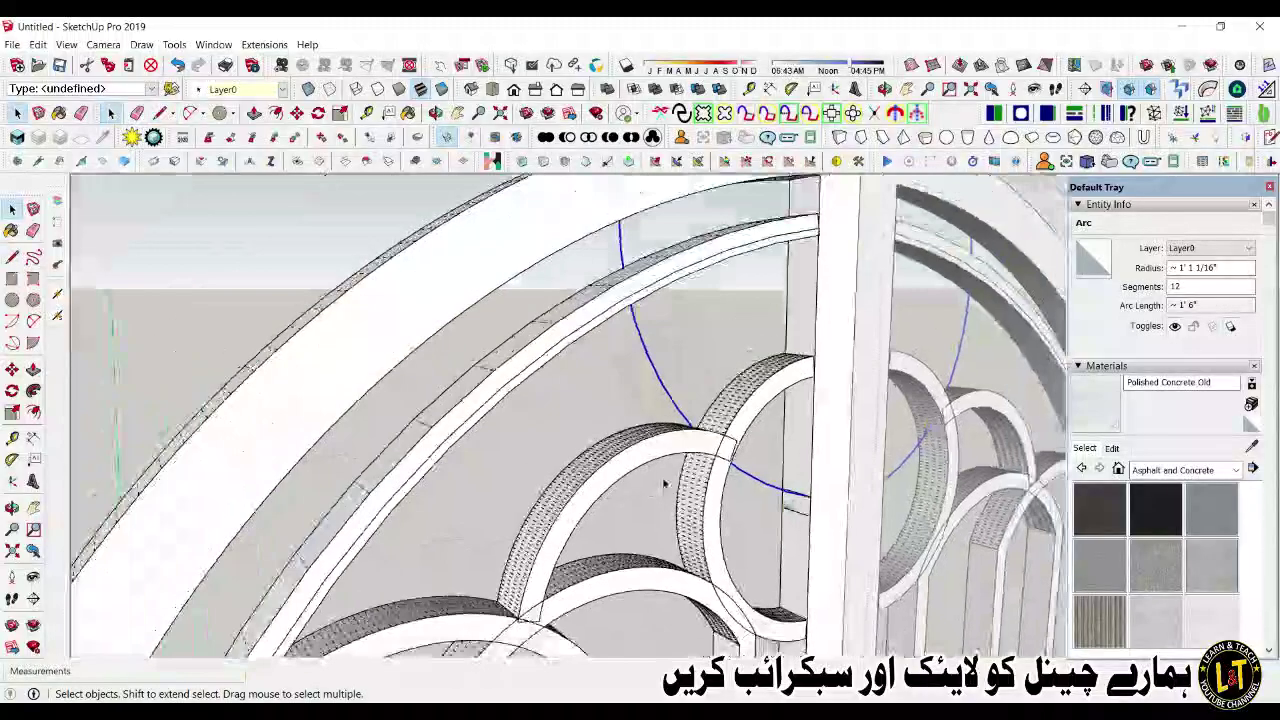
{"action": "key", "text": "f"}
{"action": "scroll", "coordinate": [800, 495], "scroll_direction": "up", "scroll_amount": 1}
{"action": "left_click", "coordinate": [794, 503]}
{"action": "scroll", "coordinate": [794, 503], "scroll_direction": "down", "scroll_amount": 3}
{"action": "mouse_move", "coordinate": [794, 503]}
{"action": "middle_mouse_down"}
{"action": "mouse_move", "coordinate": [754, 457]}
{"action": "mouse_move", "coordinate": [306, 472]}
{"action": "mouse_move", "coordinate": [551, 371]}
{"action": "mouse_move", "coordinate": [800, 323]}
{"action": "mouse_move", "coordinate": [995, 410]}
{"action": "mouse_move", "coordinate": [840, 356]}
{"action": "mouse_move", "coordinate": [817, 437]}
{"action": "mouse_move", "coordinate": [840, 440]}
{"action": "middle_mouse_up"}
{"action": "key", "text": "space"}
{"action": "triple_click", "coordinate": [551, 371]}
{"action": "key", "text": "ctrl+z"}
{"action": "scroll", "coordinate": [820, 360], "scroll_direction": "up", "scroll_amount": 4}
{"action": "scroll", "coordinate": [795, 367], "scroll_direction": "down", "scroll_amount": 3}
{"action": "scroll", "coordinate": [800, 385], "scroll_direction": "up", "scroll_amount": 3}
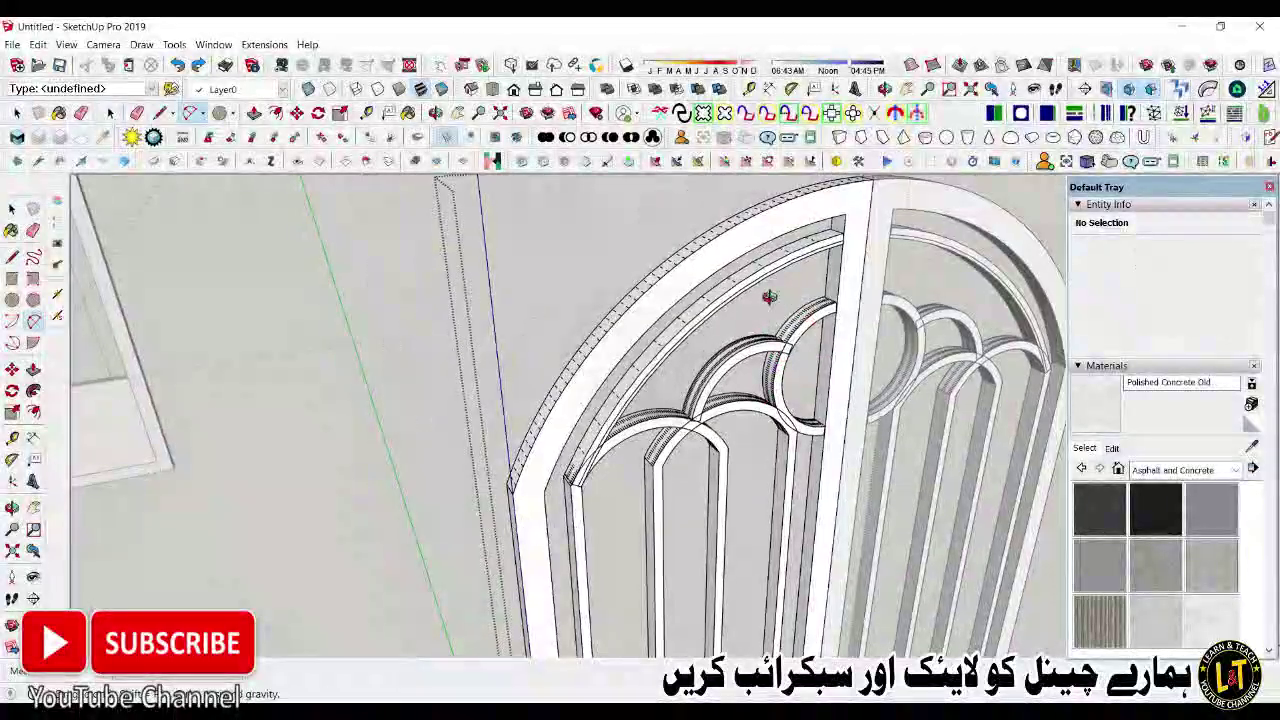
Step: Redraw the two-point arc between the arched frame's inner edge and the centre stile
{"action": "middle_click_drag", "start_coordinate": [769, 297], "coordinate": [737, 268]}
{"action": "left_click", "coordinate": [737, 268]}
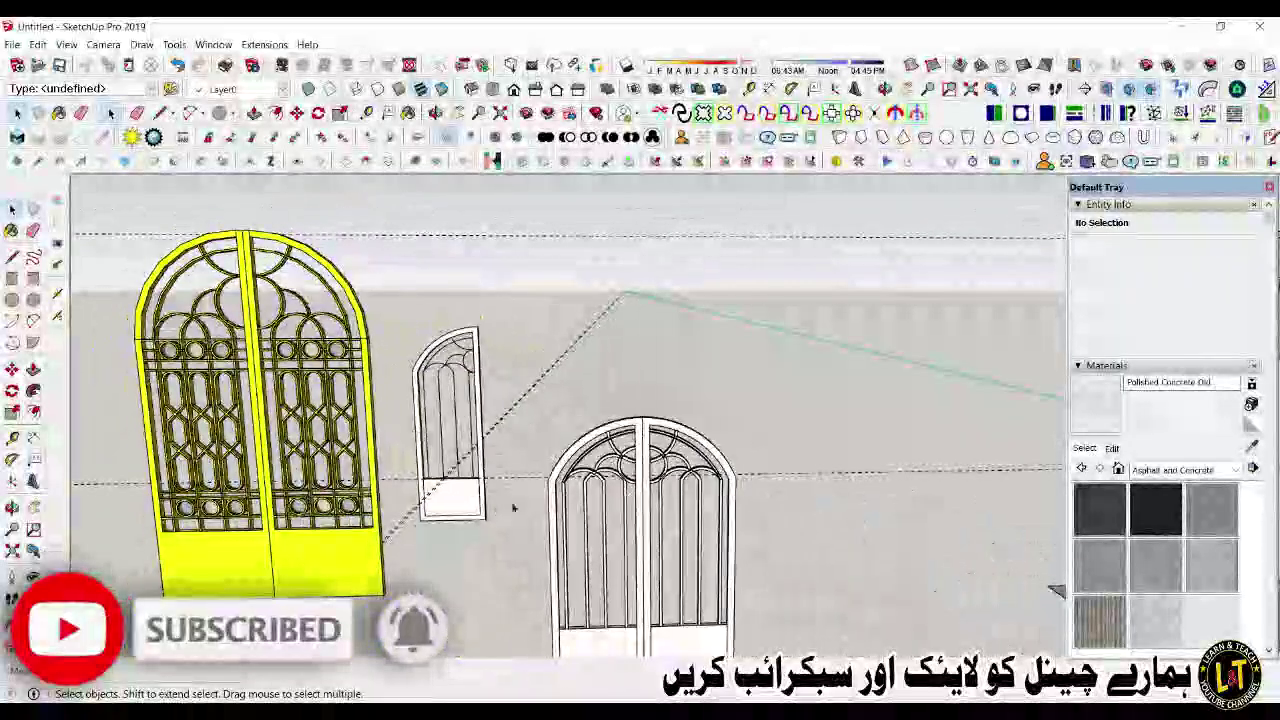
Step: Open the door leaf, draw a line about 2' 6 7/16" long across the lower panel, and copy it up across the bars
{"action": "scroll", "coordinate": [390, 510], "scroll_direction": "up", "scroll_amount": 5}
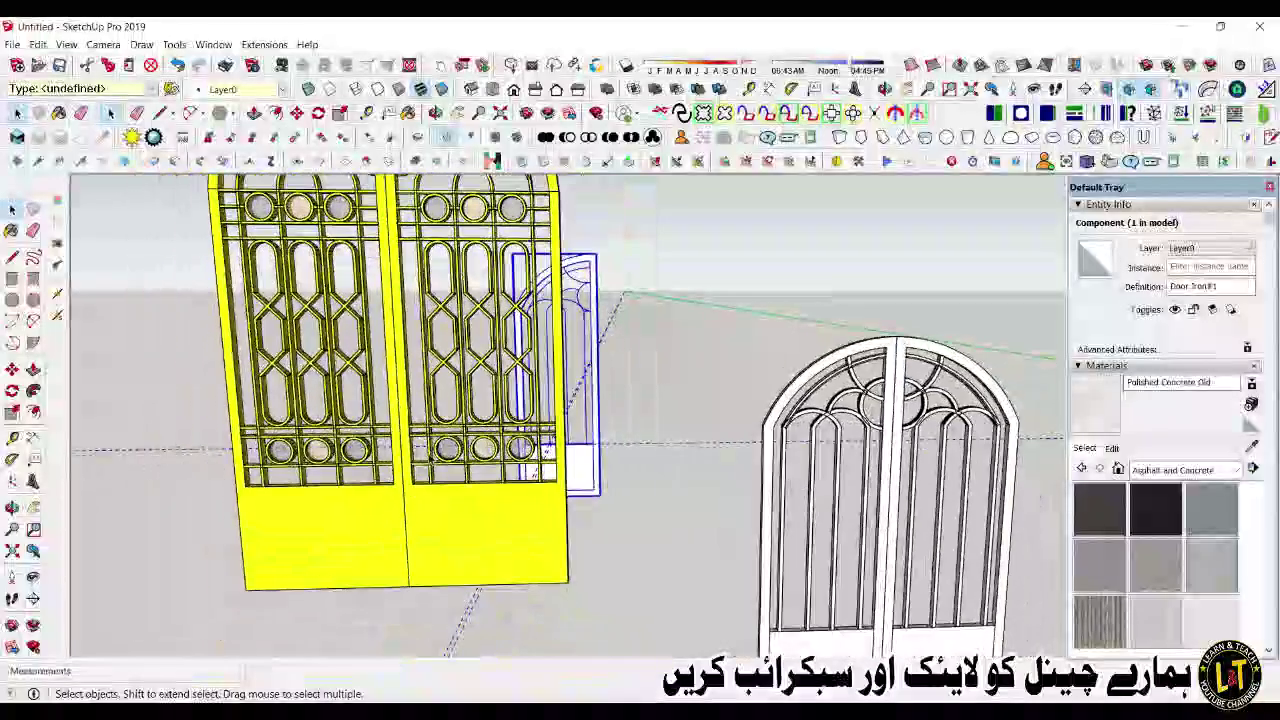
{"action": "middle_click_drag", "start_coordinate": [860, 630], "coordinate": [909, 625]}
{"action": "double_click", "coordinate": [862, 636]}
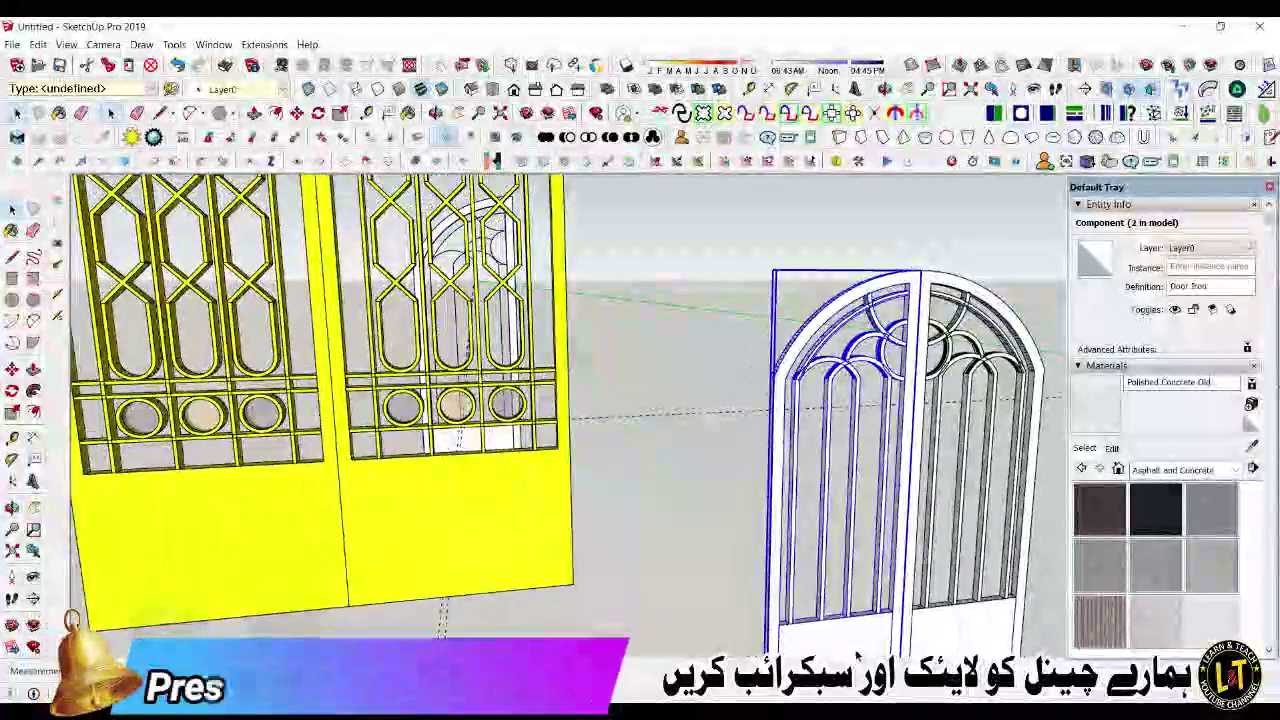
{"action": "scroll", "coordinate": [856, 639], "scroll_direction": "up", "scroll_amount": 3}
{"action": "left_click", "coordinate": [856, 639]}
{"action": "left_click", "coordinate": [865, 624]}
{"action": "scroll", "coordinate": [865, 623], "scroll_direction": "up", "scroll_amount": 3}
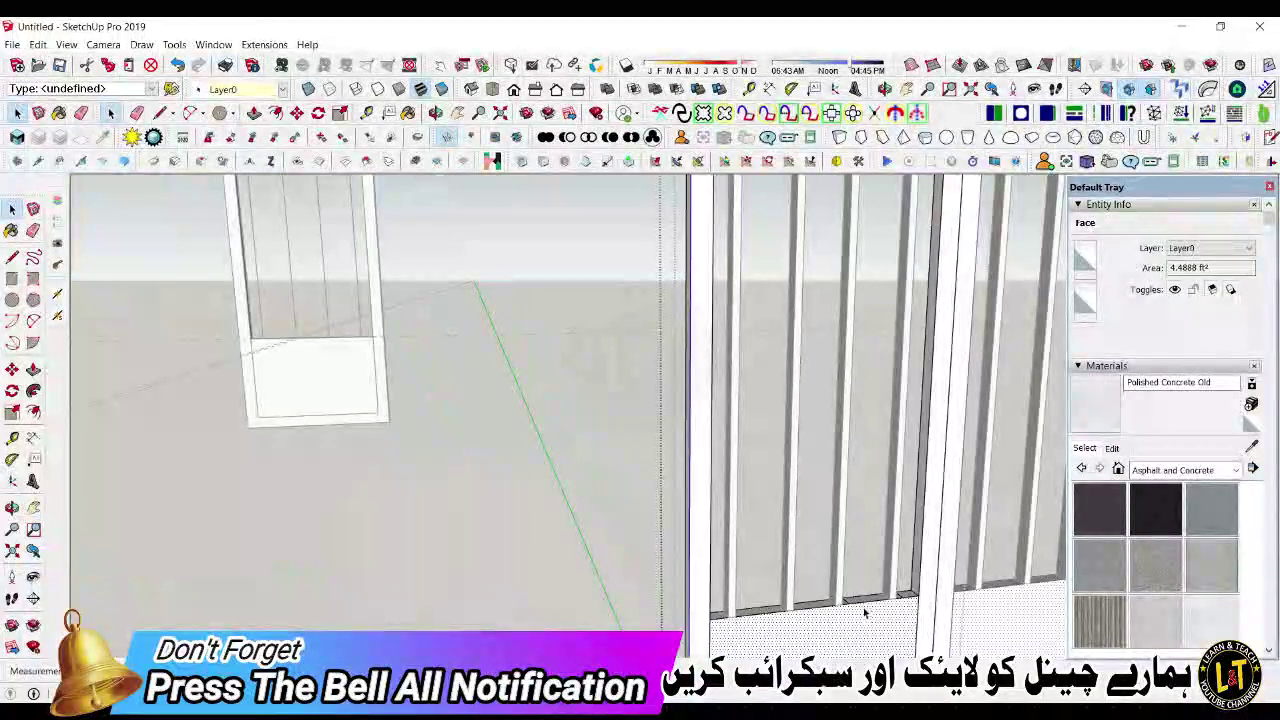
{"action": "key", "text": "l"}
{"action": "scroll", "coordinate": [866, 614], "scroll_direction": "down", "scroll_amount": 4}
{"action": "scroll", "coordinate": [751, 614], "scroll_direction": "up", "scroll_amount": 2}
{"action": "left_click", "coordinate": [718, 622]}
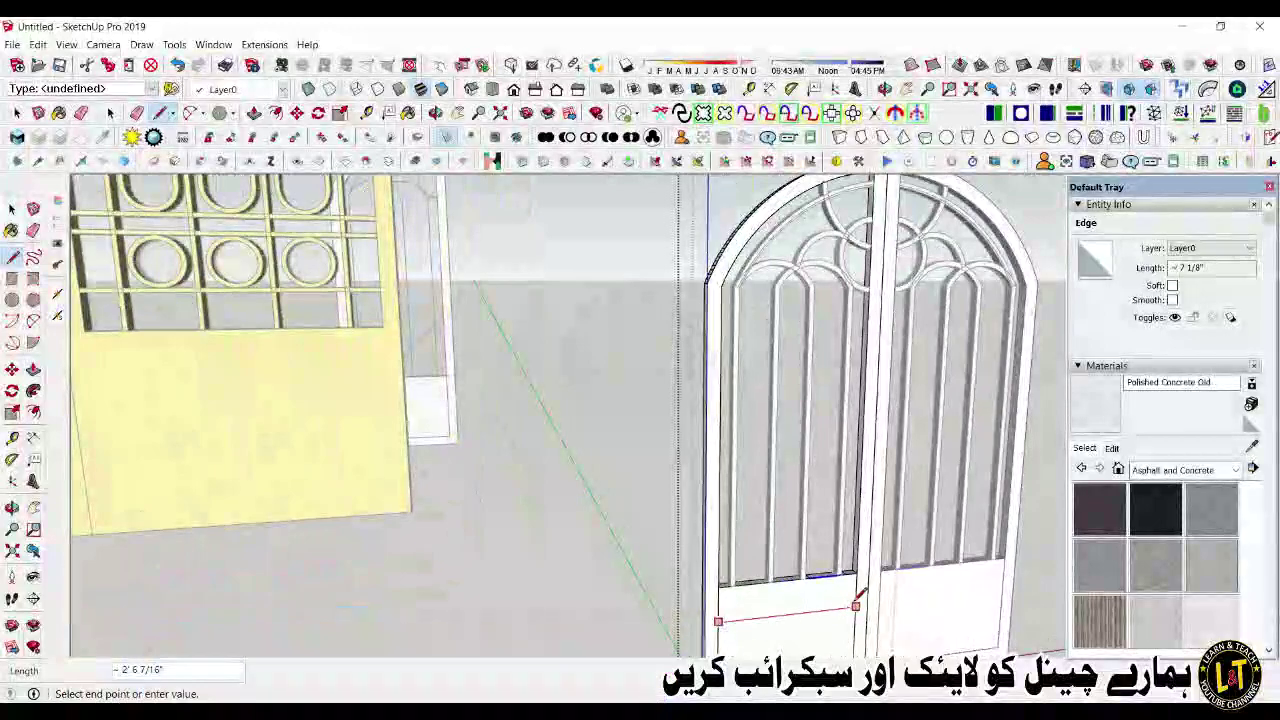
{"action": "left_click", "coordinate": [866, 522]}
Step: Draw a small bar profile on the centre stile's inner side at the end of the copied line
{"action": "scroll", "coordinate": [866, 522], "scroll_direction": "down", "scroll_amount": 5}
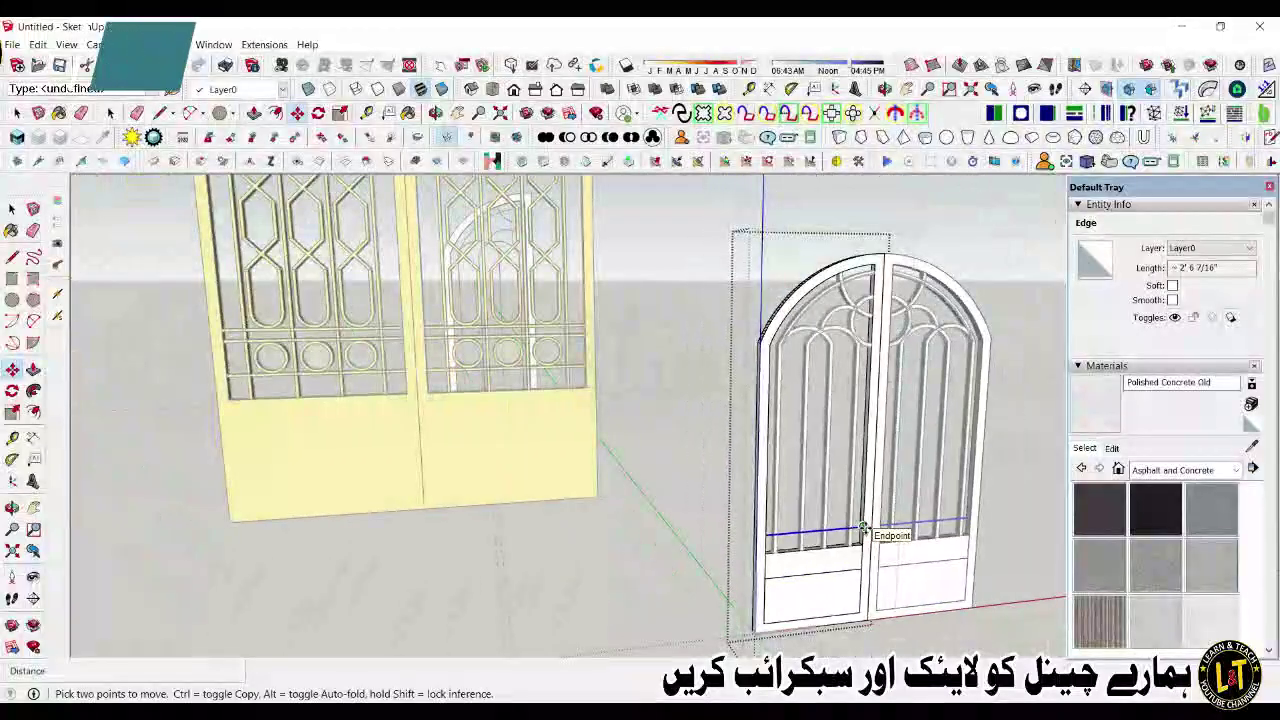
{"action": "scroll", "coordinate": [860, 530], "scroll_direction": "up", "scroll_amount": 5}
{"action": "key", "text": "space"}
{"action": "scroll", "coordinate": [857, 529], "scroll_direction": "up", "scroll_amount": 2}
{"action": "right_click", "coordinate": [853, 528]}
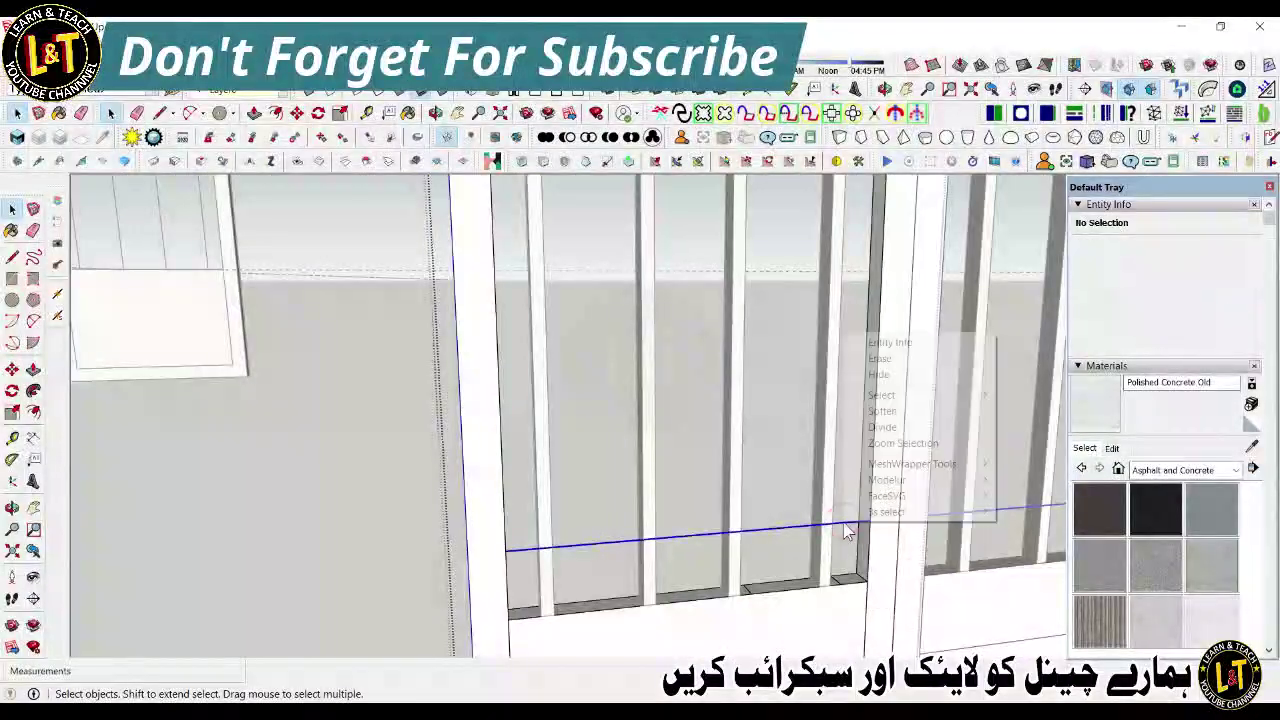
{"action": "scroll", "coordinate": [845, 531], "scroll_direction": "up", "scroll_amount": 2}
{"action": "left_click", "coordinate": [865, 518]}
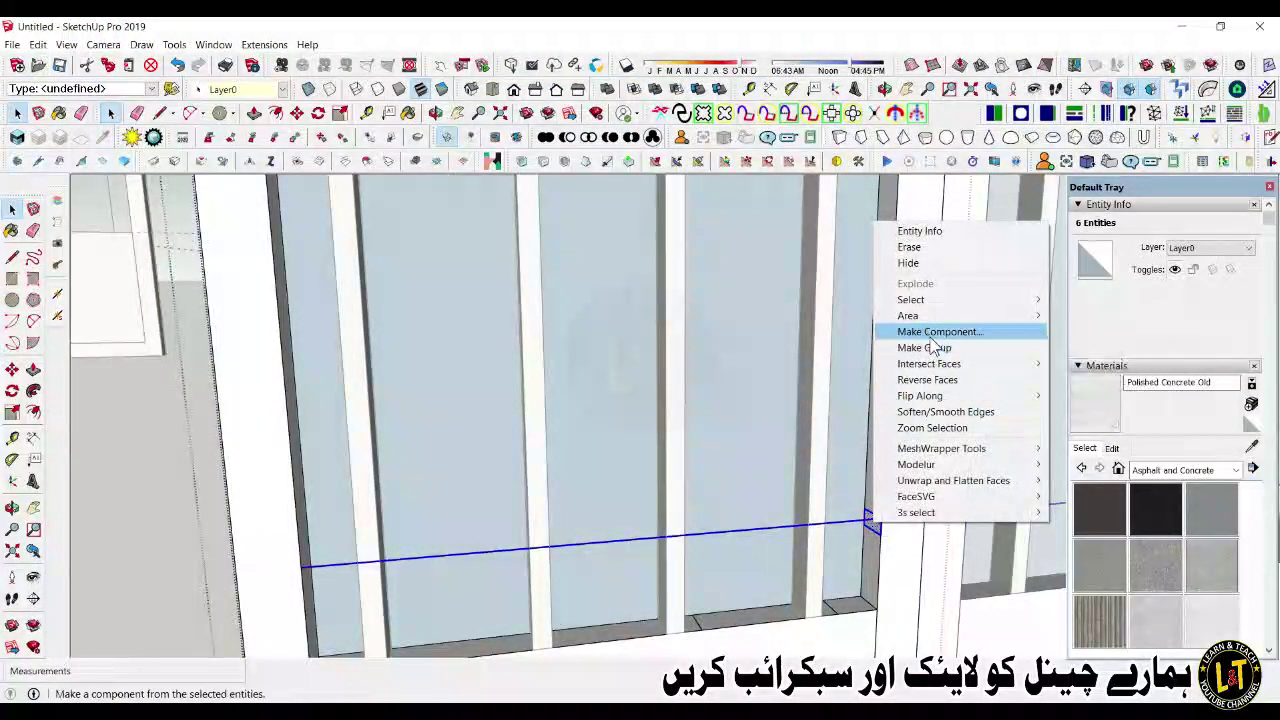
Step: Try to group the profile with its line and sweep it along the line with Follow Me
{"action": "left_click", "coordinate": [931, 336]}
{"action": "left_click", "coordinate": [742, 587]}
{"action": "double_click", "coordinate": [871, 522]}
{"action": "left_click", "coordinate": [489, 551]}
{"action": "left_click", "coordinate": [33, 390]}
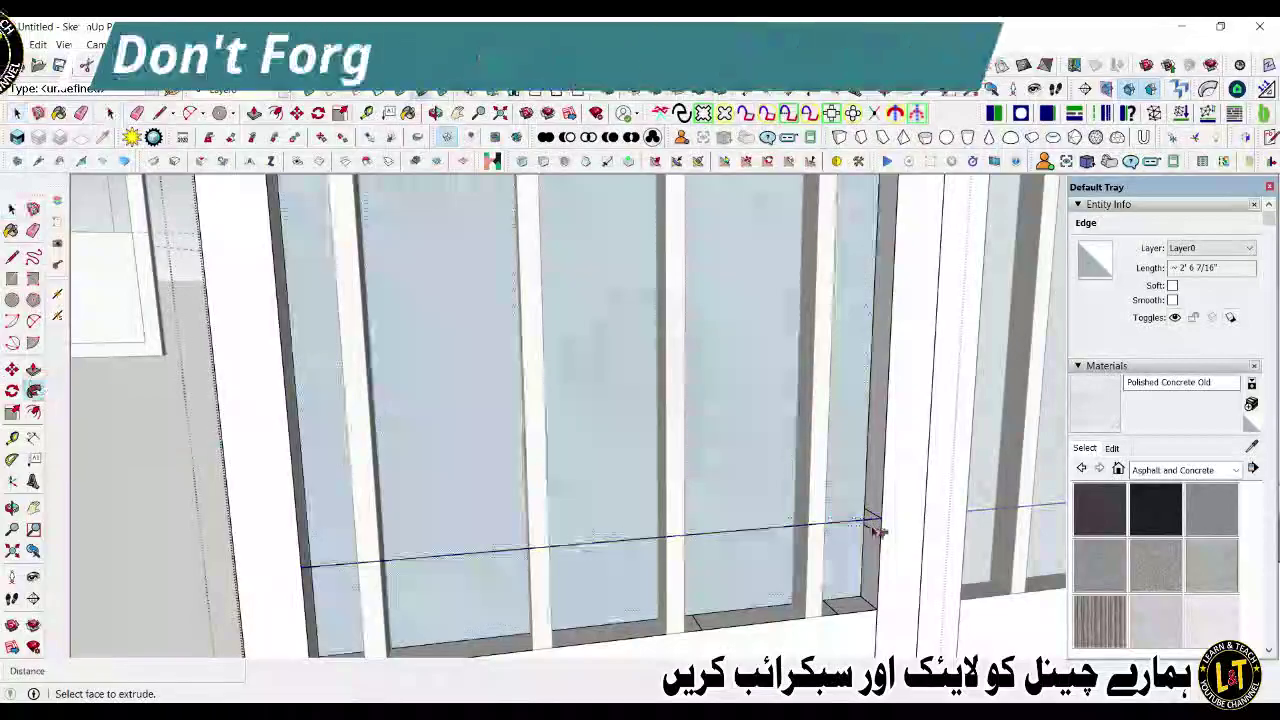
{"action": "left_click", "coordinate": [873, 526]}
{"action": "key", "text": "space"}
{"action": "left_click", "coordinate": [856, 528]}
{"action": "key", "text": "ctrl+z"}
Step: Group the bar profile and push/pull it about 2' 6 7/16" across to the leaf's outer stile
{"action": "double_click", "coordinate": [872, 523]}
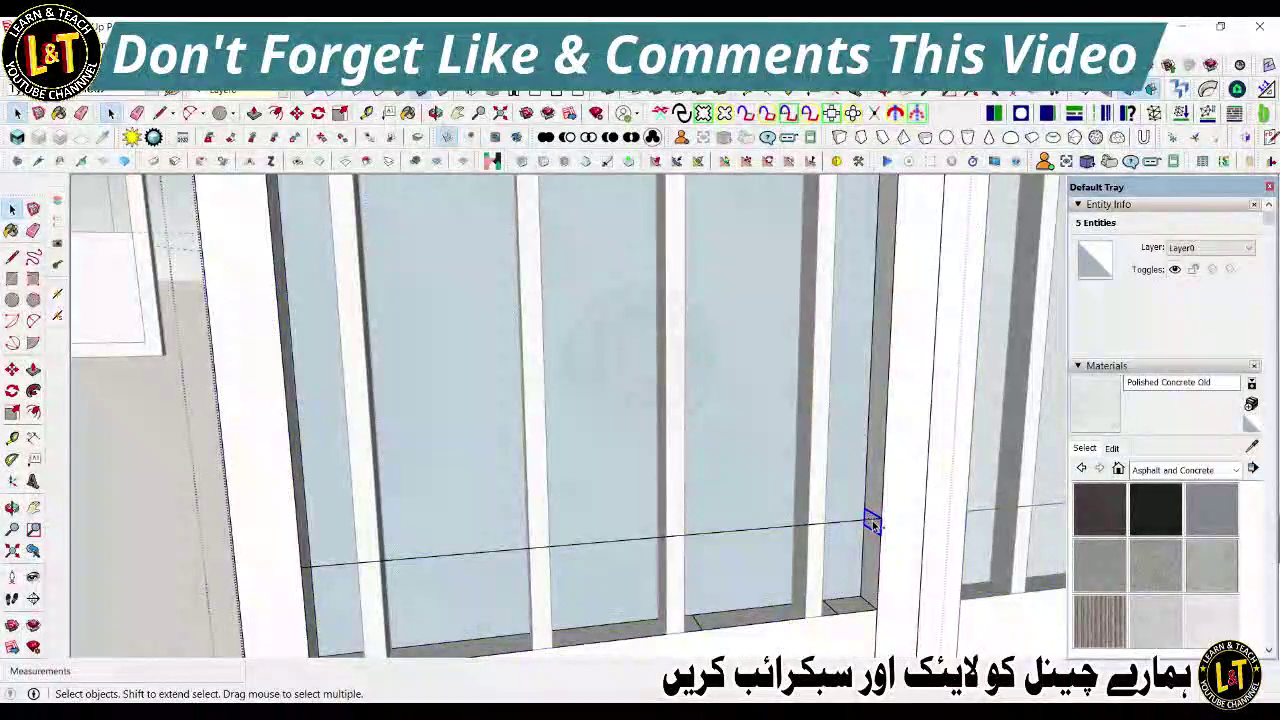
{"action": "triple_click", "coordinate": [873, 524]}
{"action": "right_click", "coordinate": [880, 521]}
{"action": "left_click", "coordinate": [923, 349]}
{"action": "triple_click", "coordinate": [875, 523]}
{"action": "key", "text": "p"}
{"action": "left_click", "coordinate": [873, 526]}
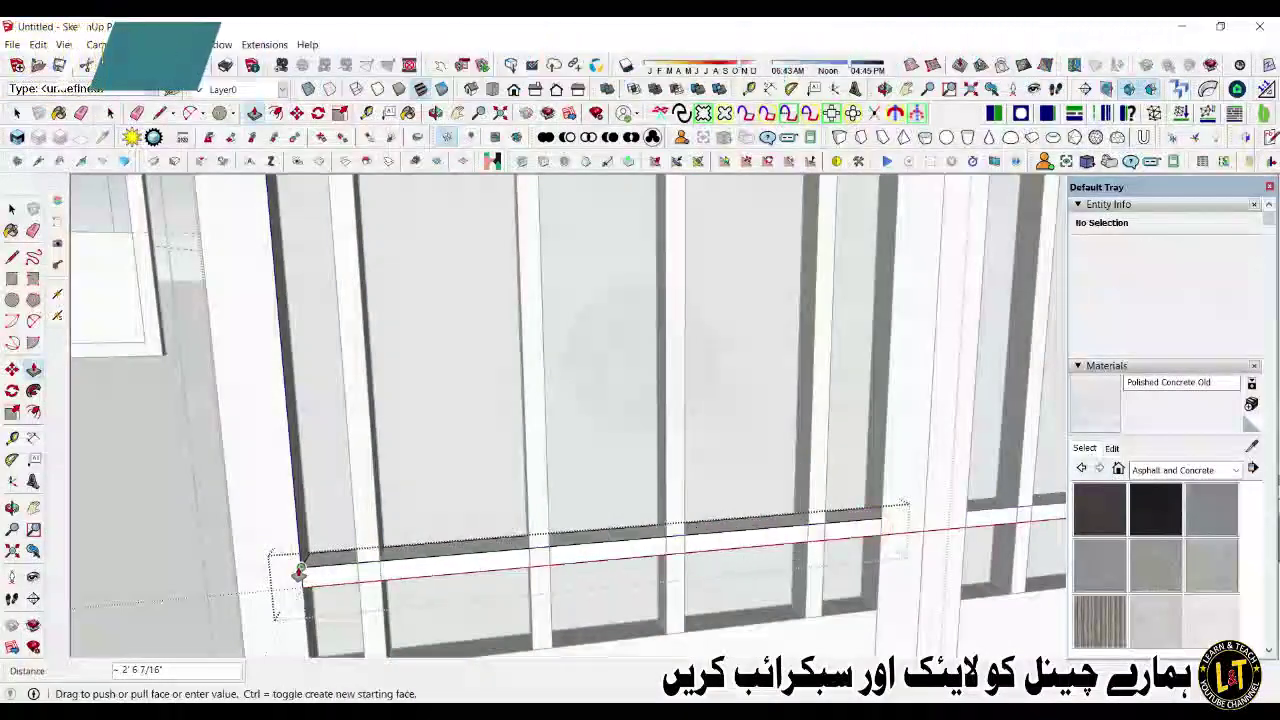
{"action": "left_click", "coordinate": [298, 572]}
{"action": "key", "text": "space"}
{"action": "left_click", "coordinate": [242, 555]}
Step: Copy the horizontal bar upward along the centre stile, and add another copy just above it to form a pair
{"action": "scroll", "coordinate": [242, 555], "scroll_direction": "down", "scroll_amount": 1}
{"action": "left_click", "coordinate": [660, 546]}
{"action": "key", "text": "m"}
{"action": "left_click", "coordinate": [764, 526]}
{"action": "key", "text": "ctrl"}
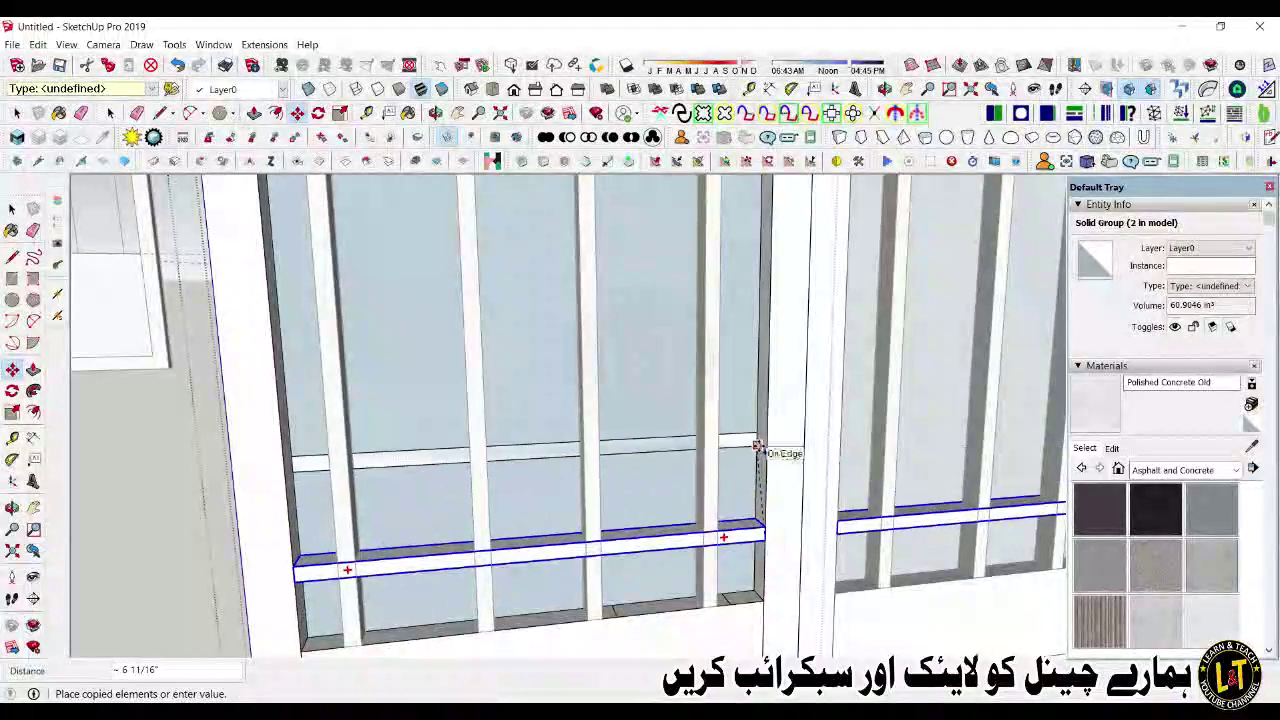
{"action": "left_click", "coordinate": [757, 446]}
{"action": "scroll", "coordinate": [757, 446], "scroll_direction": "down", "scroll_amount": 6}
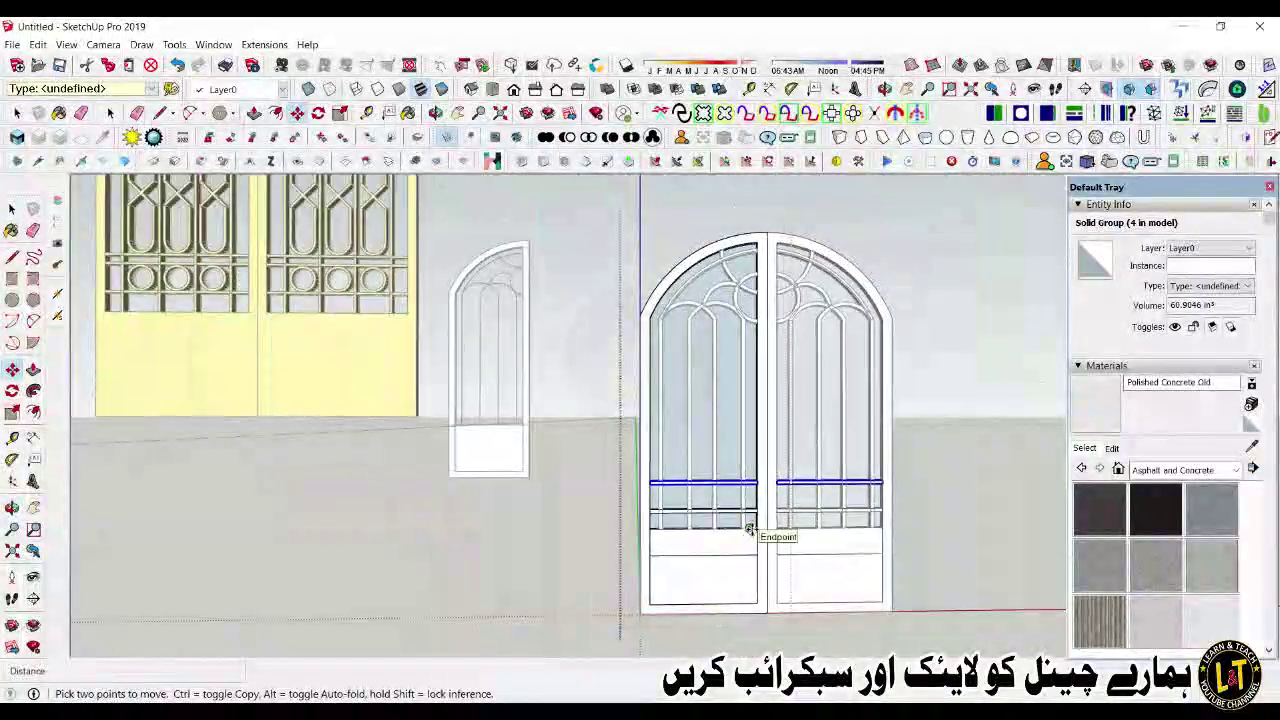
{"action": "scroll", "coordinate": [752, 529], "scroll_direction": "up", "scroll_amount": 5}
{"action": "left_click", "coordinate": [766, 485]}
{"action": "key", "text": "ctrl"}
{"action": "left_click", "coordinate": [769, 449]}
Step: Copy the top horizontal bar up 3' 4 13/16" to the base of the arched tracery
{"action": "scroll", "coordinate": [761, 521], "scroll_direction": "down", "scroll_amount": 6}
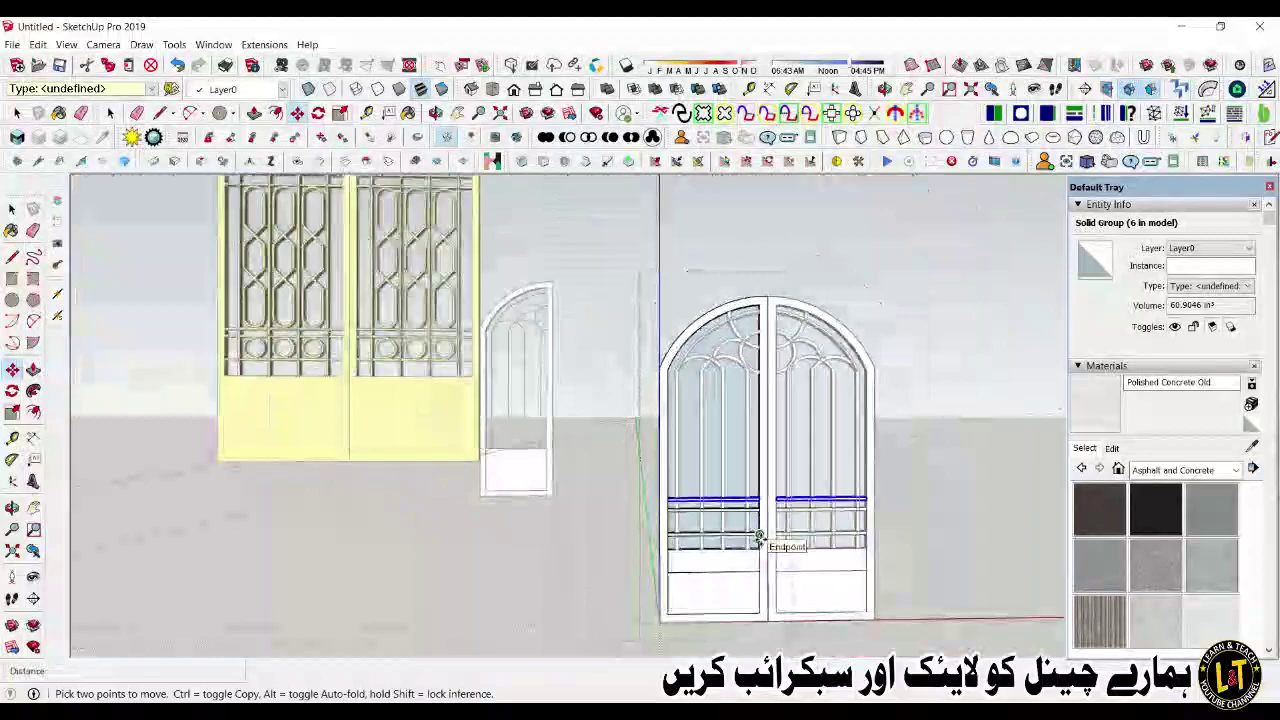
{"action": "left_click", "coordinate": [760, 497]}
{"action": "scroll", "coordinate": [767, 383], "scroll_direction": "up", "scroll_amount": 4}
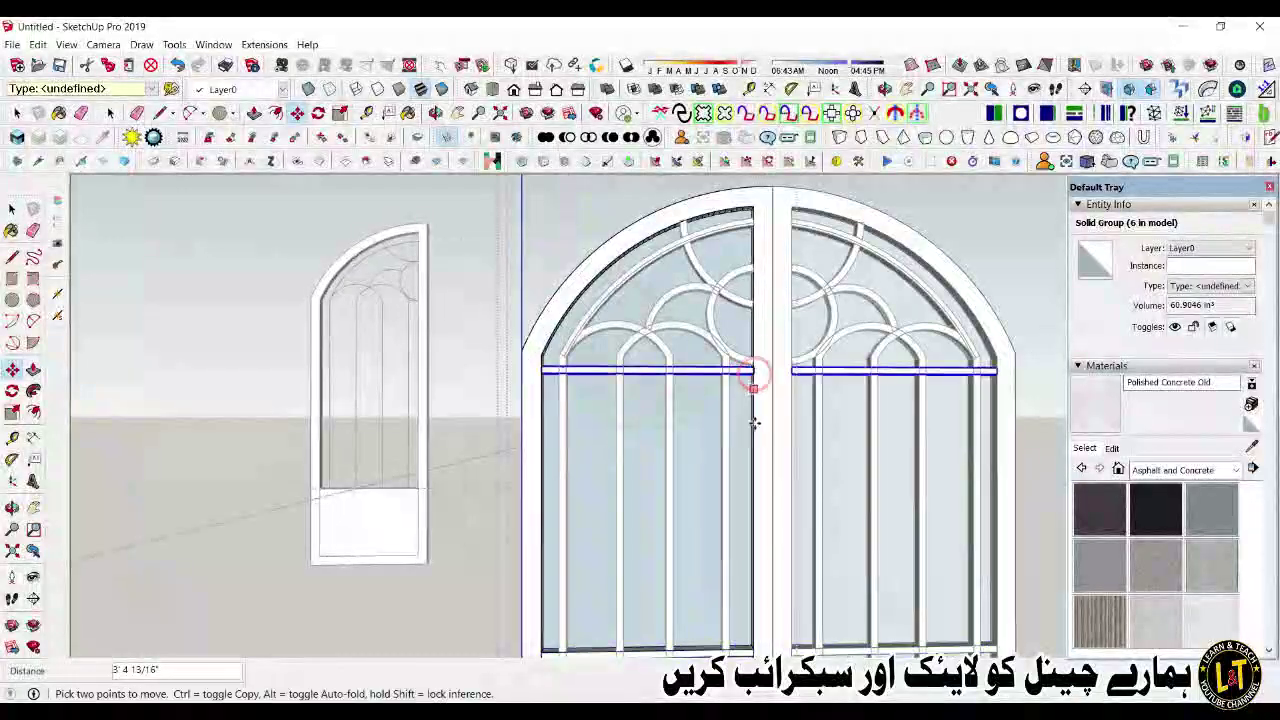
{"action": "left_click", "coordinate": [754, 423]}
{"action": "scroll", "coordinate": [754, 423], "scroll_direction": "down", "scroll_amount": 4}
{"action": "scroll", "coordinate": [757, 419], "scroll_direction": "up", "scroll_amount": 3}
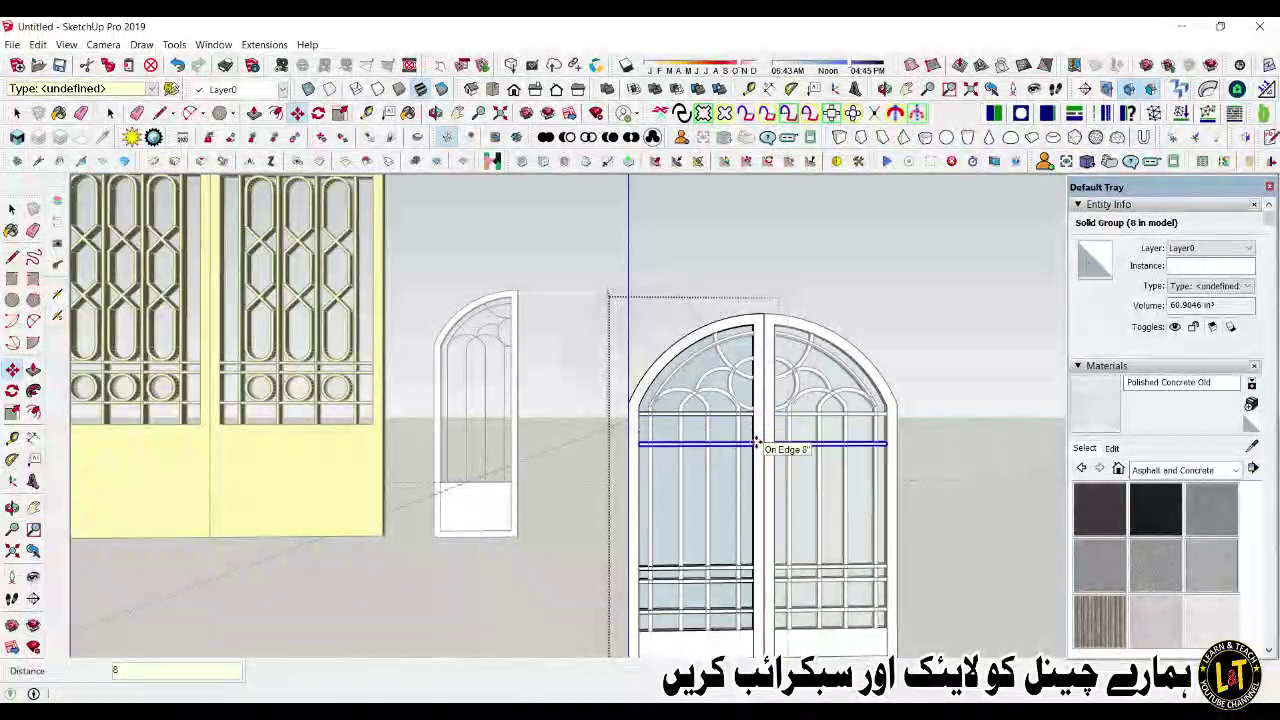
Step: Copy the bar under the tracery down 8", and add another copy just below it to form a pair
{"action": "left_click", "coordinate": [757, 441]}
{"action": "scroll", "coordinate": [751, 443], "scroll_direction": "up", "scroll_amount": 1}
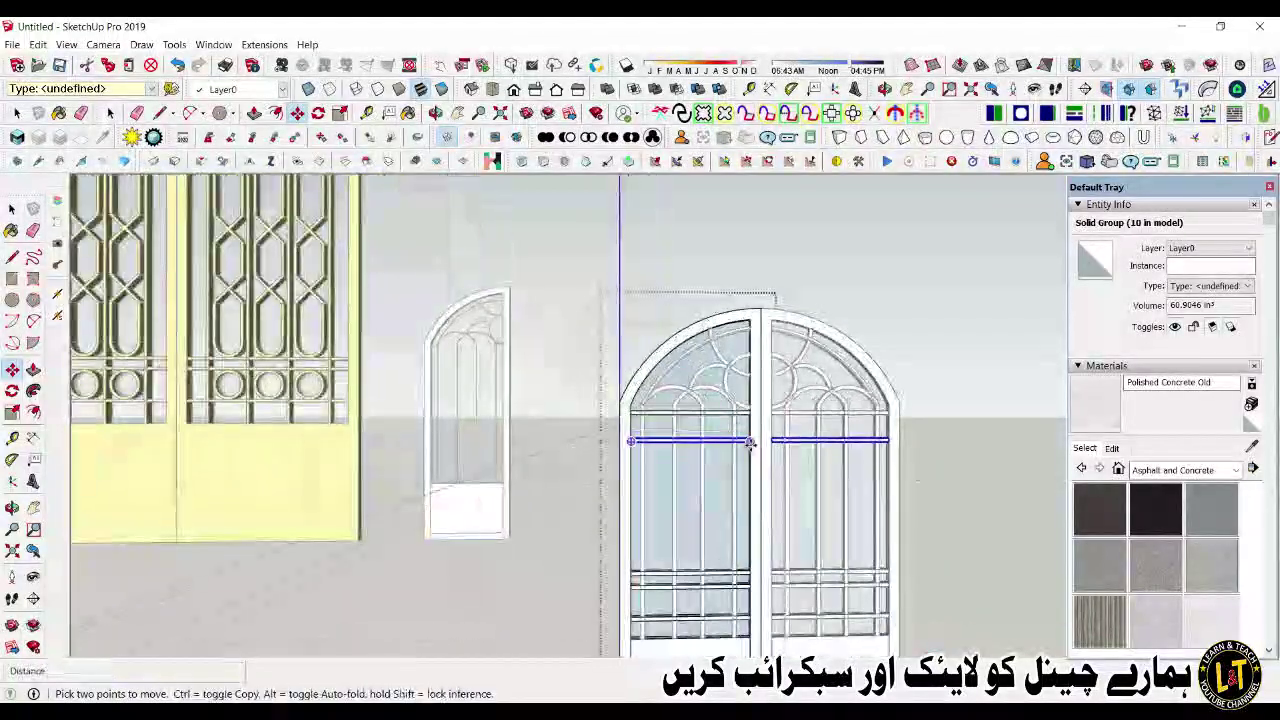
{"action": "left_click", "coordinate": [751, 441]}
{"action": "key", "text": "ctrl"}
{"action": "left_click", "coordinate": [751, 451]}
{"action": "key", "text": "space"}
{"action": "scroll", "coordinate": [626, 491], "scroll_direction": "down", "scroll_amount": 4}
Step: Delete the flat face filling the leaf's opening behind the bars and close the leaf
{"action": "left_click", "coordinate": [590, 525]}
{"action": "middle_click_drag", "start_coordinate": [620, 560], "coordinate": [684, 626]}
{"action": "scroll", "coordinate": [655, 523], "scroll_direction": "up", "scroll_amount": 3}
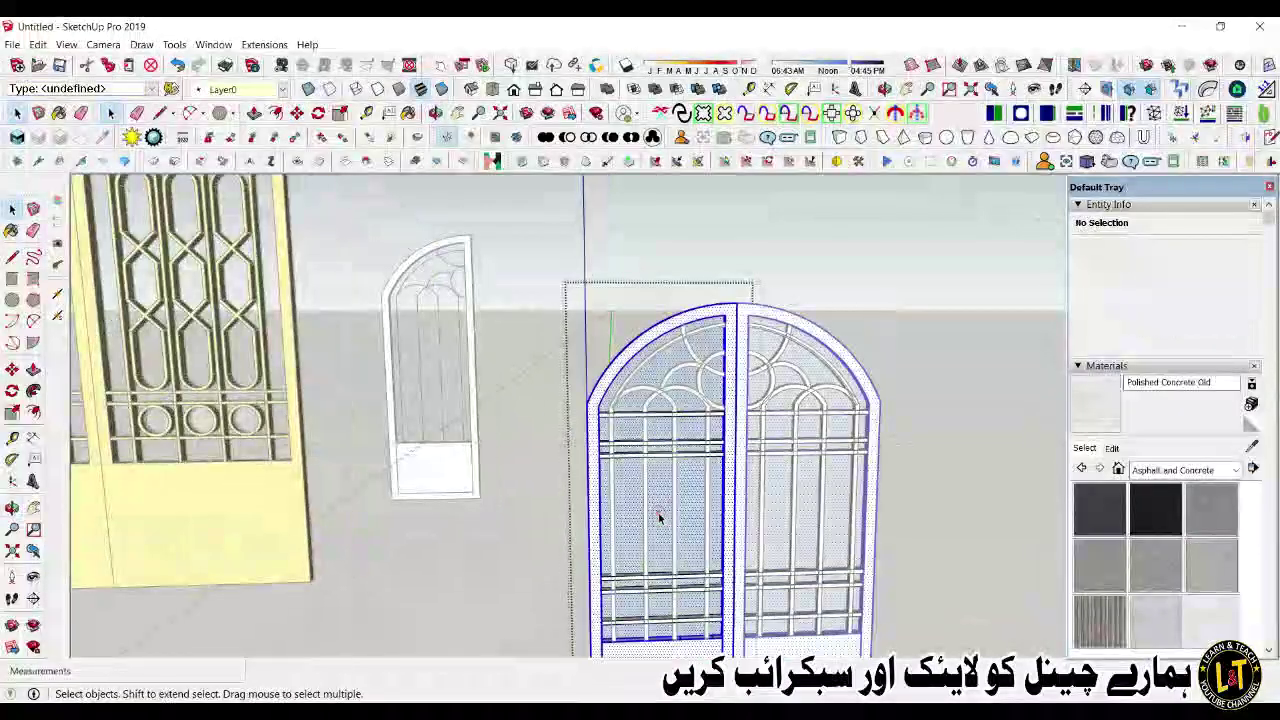
{"action": "triple_click", "coordinate": [659, 516]}
{"action": "scroll", "coordinate": [500, 516], "scroll_direction": "down", "scroll_amount": 2}
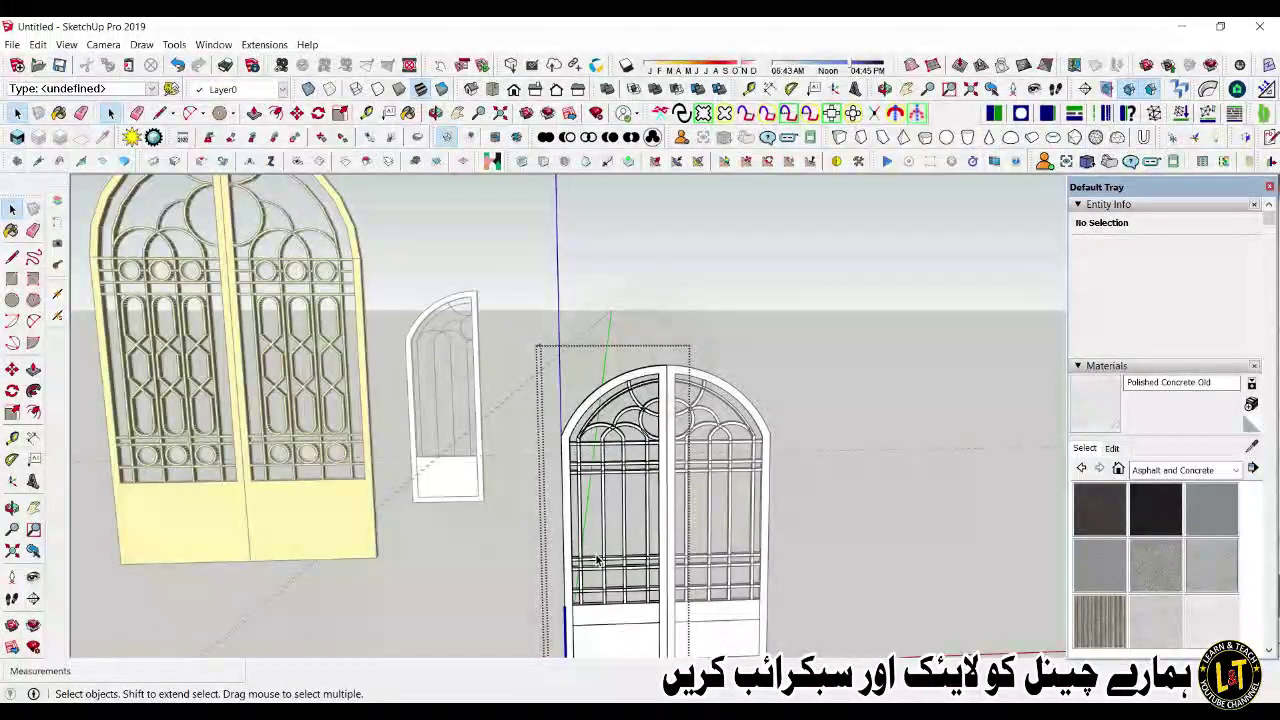
{"action": "scroll", "coordinate": [597, 560], "scroll_direction": "up", "scroll_amount": 5}
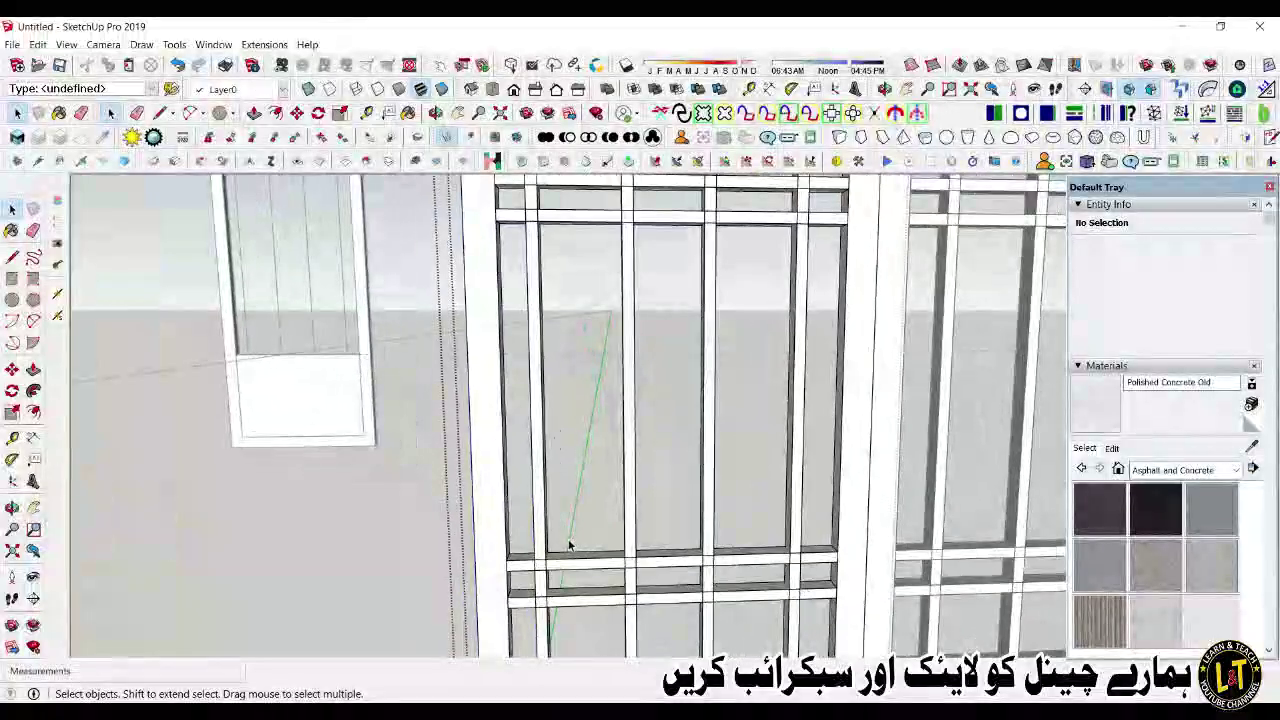
{"action": "scroll", "coordinate": [569, 545], "scroll_direction": "down", "scroll_amount": 6}
{"action": "left_click", "coordinate": [460, 569]}
Step: Open the right leaf of the yellow reference door and copy the round-ended bar piece from it
{"action": "scroll", "coordinate": [272, 238], "scroll_direction": "up", "scroll_amount": 5}
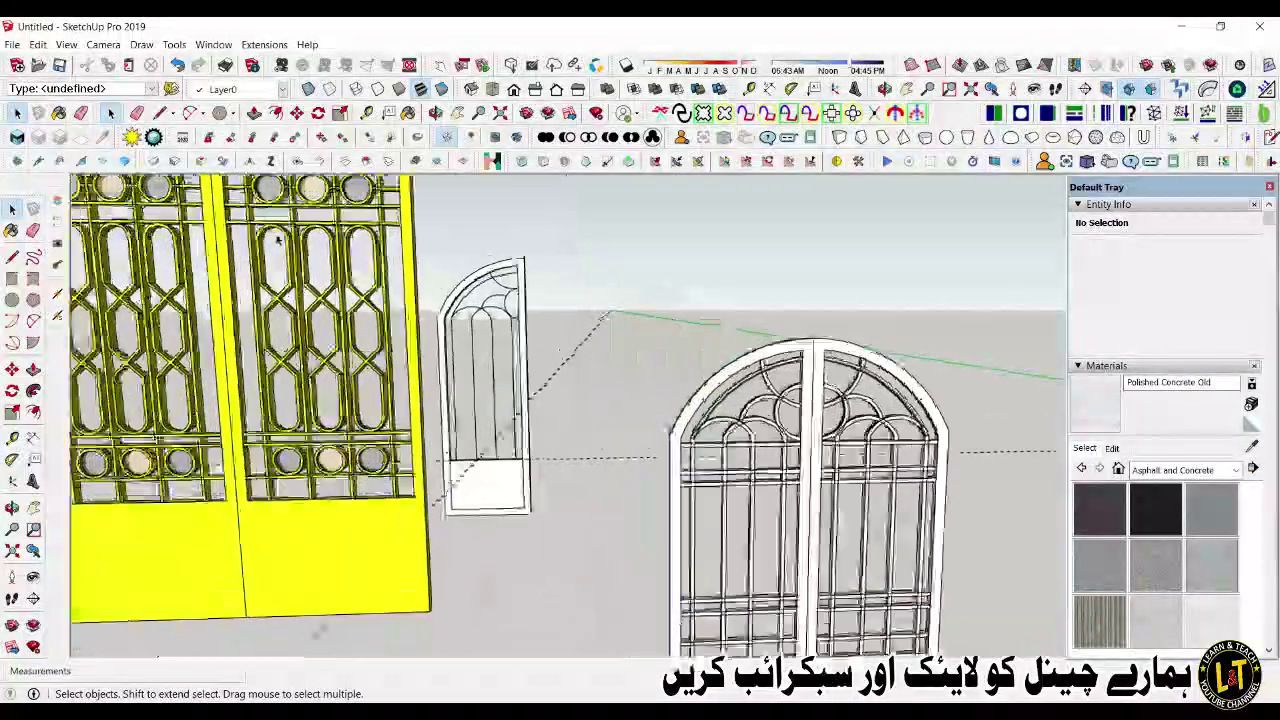
{"action": "double_click", "coordinate": [280, 225]}
{"action": "triple_click", "coordinate": [287, 229]}
{"action": "key", "text": "ctrl+c"}
Step: Paste the copied round-ended piece outside the reference door, on the ground in front of the doors
{"action": "scroll", "coordinate": [338, 262], "scroll_direction": "down", "scroll_amount": 8}
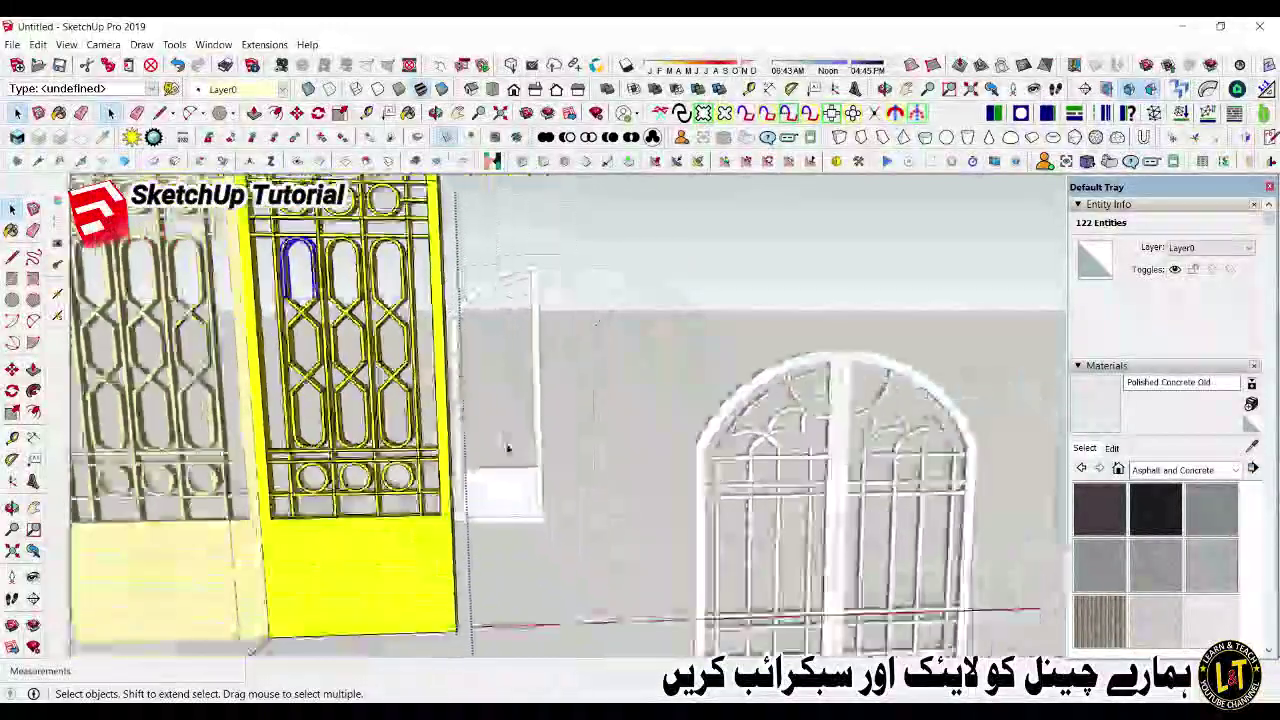
{"action": "key", "text": "ctrl+v"}
{"action": "left_click", "coordinate": [572, 522]}
{"action": "middle_click_drag", "start_coordinate": [572, 522], "coordinate": [389, 677]}
{"action": "key", "text": "ctrl+x"}
{"action": "key", "text": "space"}
{"action": "left_click", "coordinate": [518, 594]}
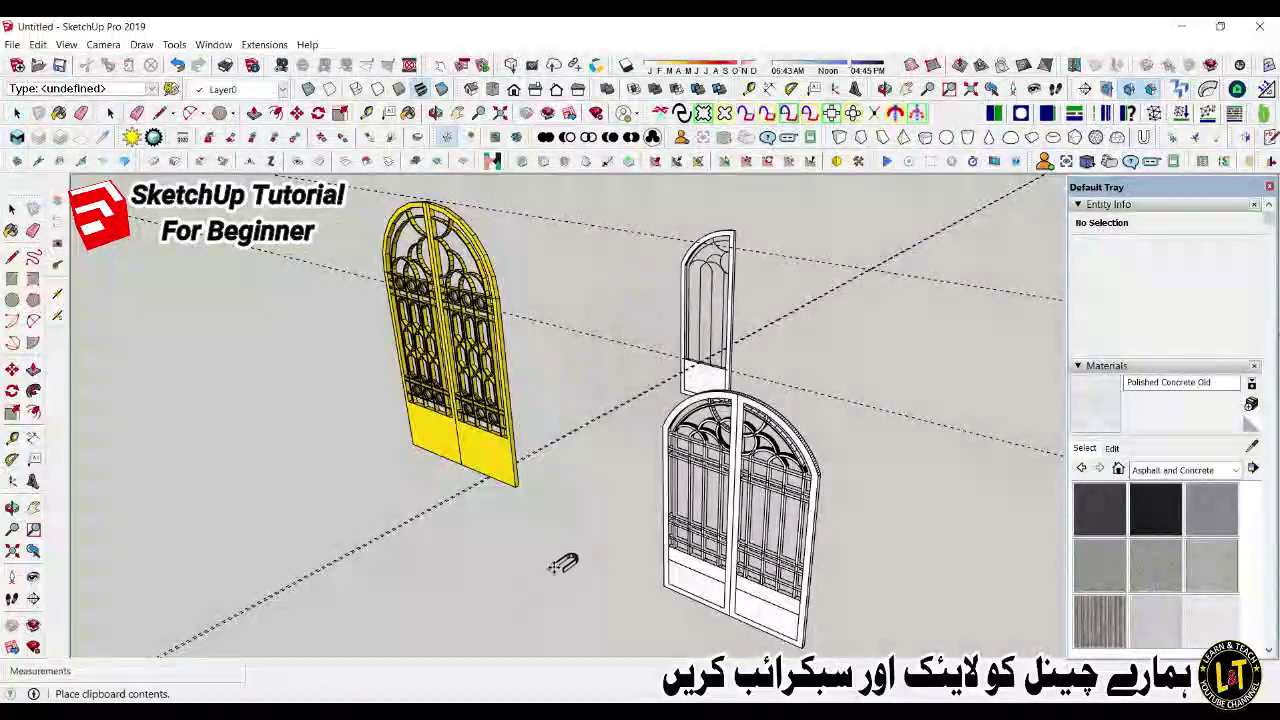
{"action": "left_click", "coordinate": [554, 567]}
Step: Duplicate the pasted round-ended piece along the ground, about 2' 5" away
{"action": "scroll", "coordinate": [554, 567], "scroll_direction": "up", "scroll_amount": 5}
{"action": "middle_click_drag", "start_coordinate": [560, 560], "coordinate": [516, 534]}
{"action": "key", "text": "ctrl"}
{"action": "left_click", "coordinate": [516, 533]}
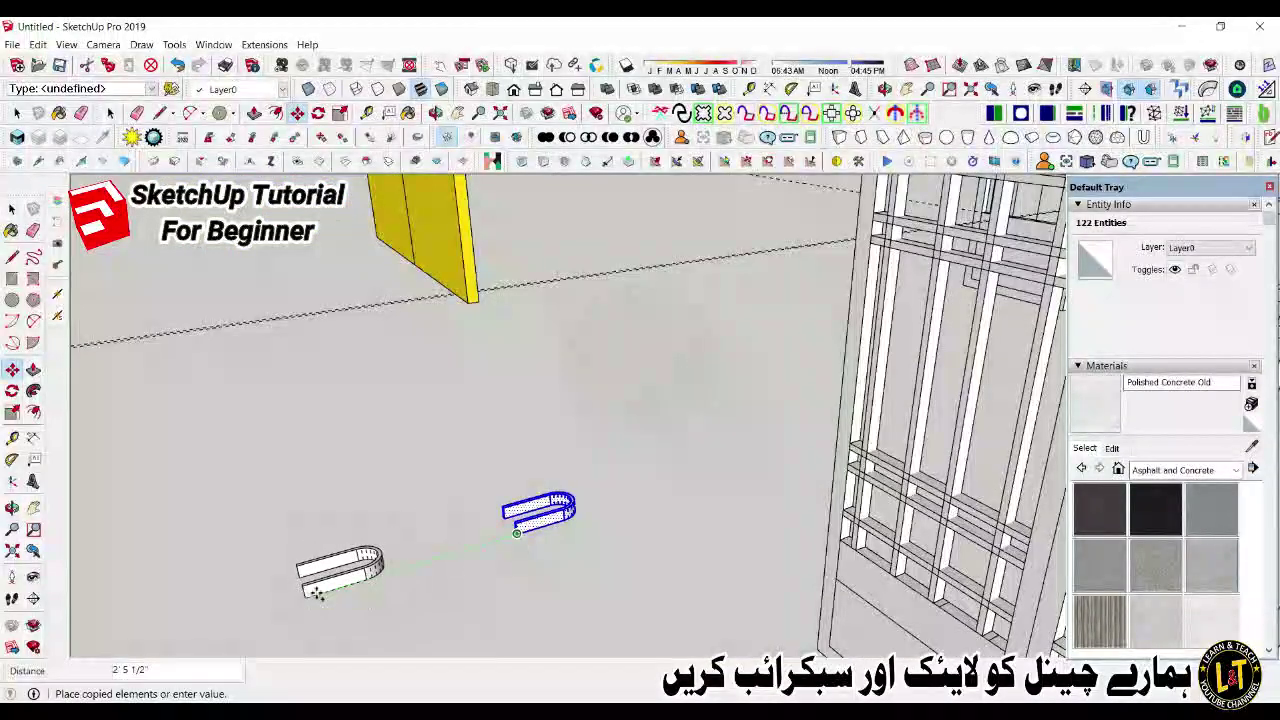
{"action": "left_click", "coordinate": [328, 590]}
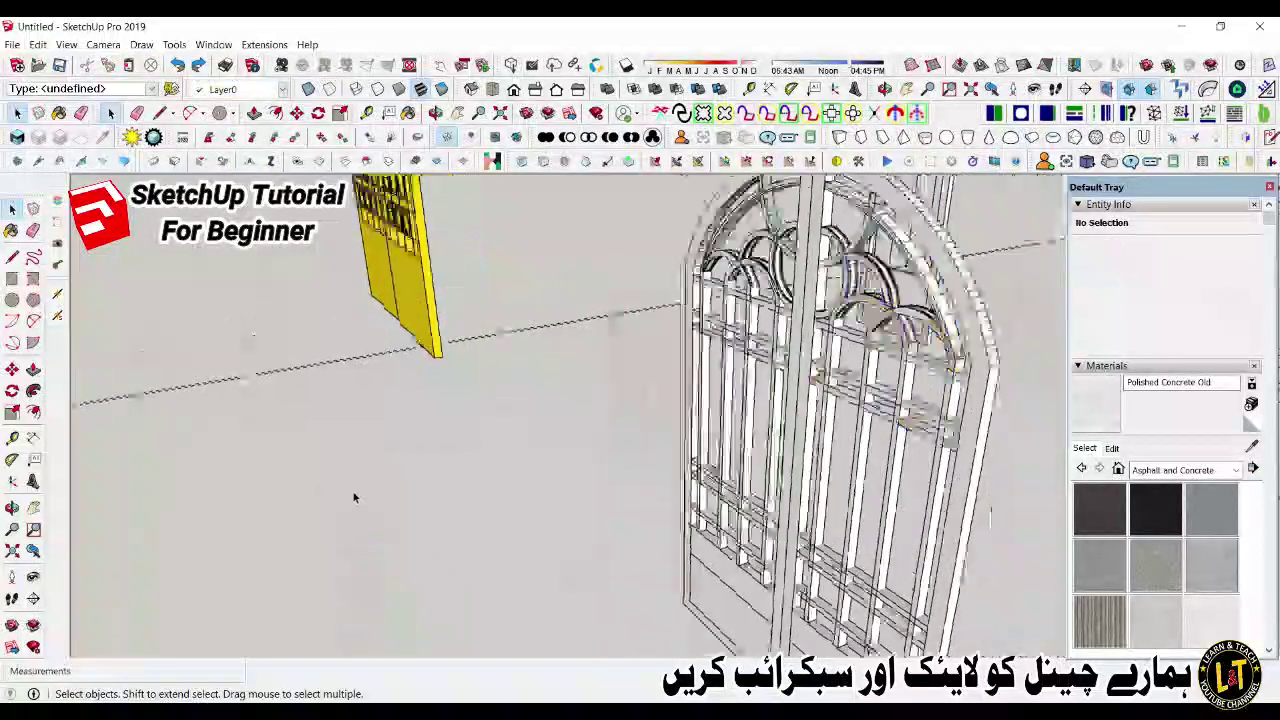
Step: Place two vertical guides between the neighbouring bars beside the centre stile, each 1" in from its bar
{"action": "middle_click_drag", "start_coordinate": [354, 496], "coordinate": [773, 419]}
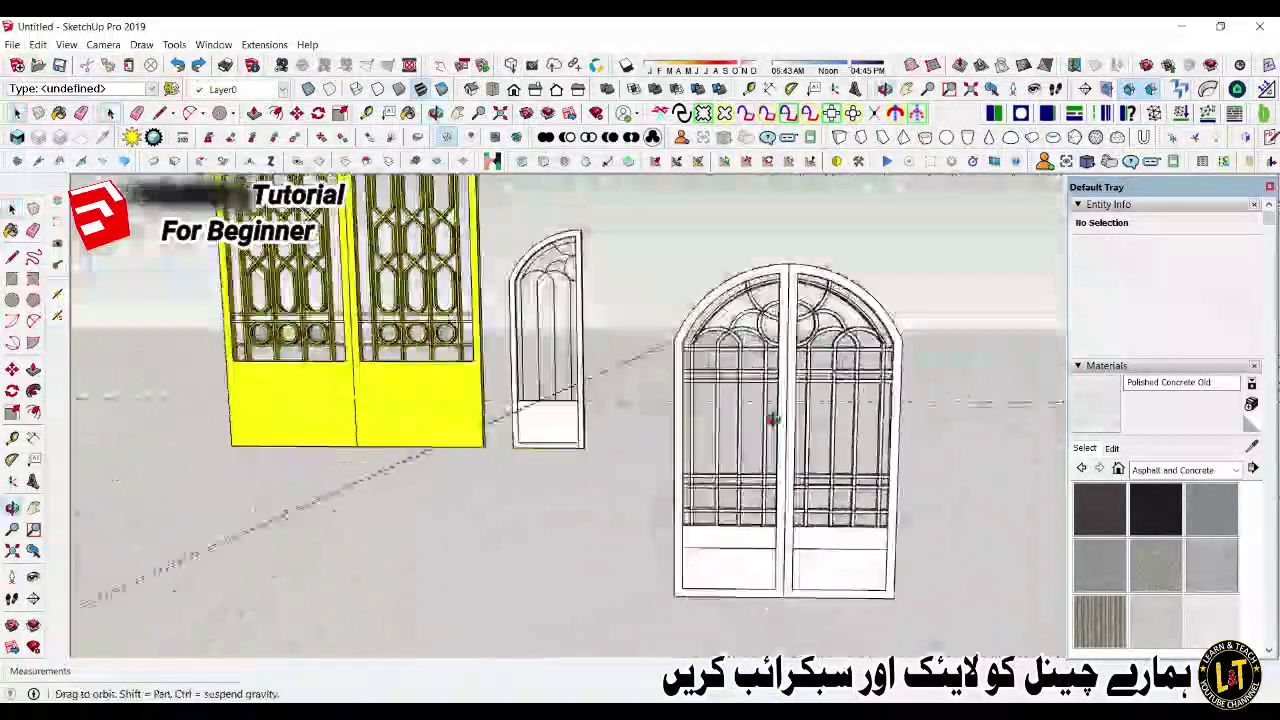
{"action": "scroll", "coordinate": [770, 430], "scroll_direction": "up", "scroll_amount": 2}
{"action": "key", "text": "t"}
{"action": "scroll", "coordinate": [760, 464], "scroll_direction": "up", "scroll_amount": 5}
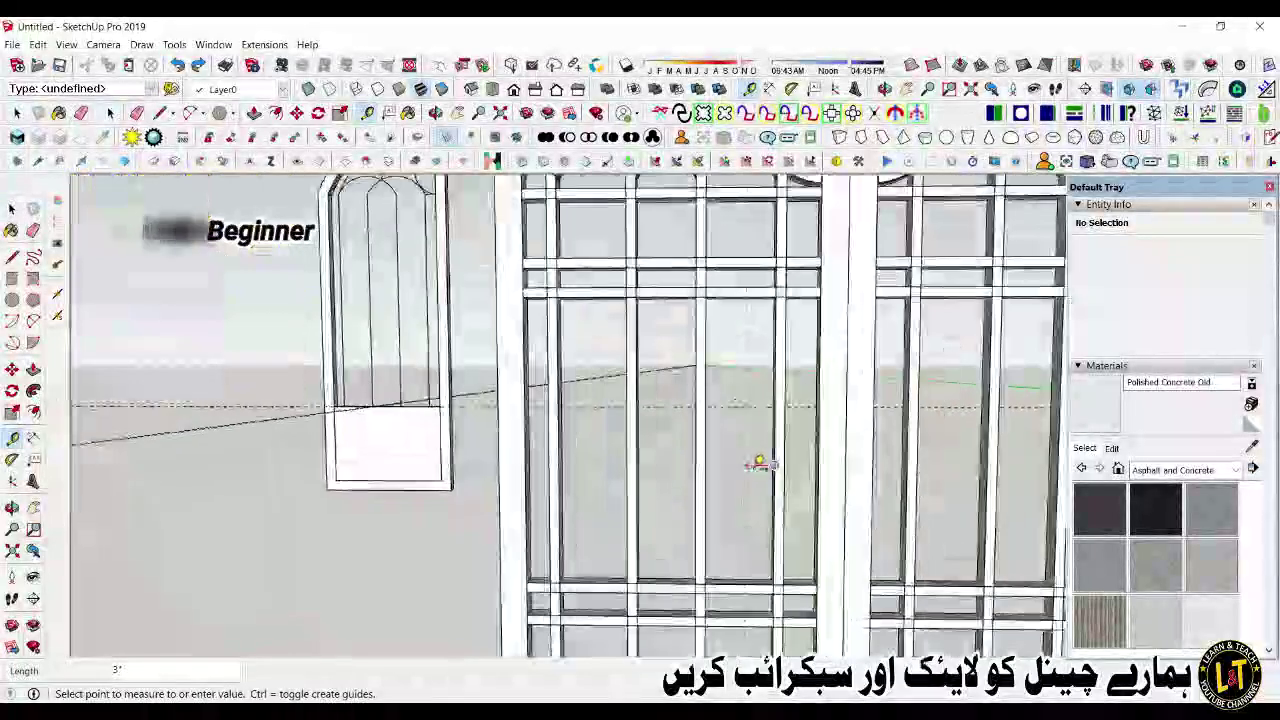
{"action": "type", "text": "1"}
{"action": "key", "text": "Return"}
{"action": "left_click", "coordinate": [706, 463]}
{"action": "type", "text": "1"}
{"action": "key", "text": "Return"}
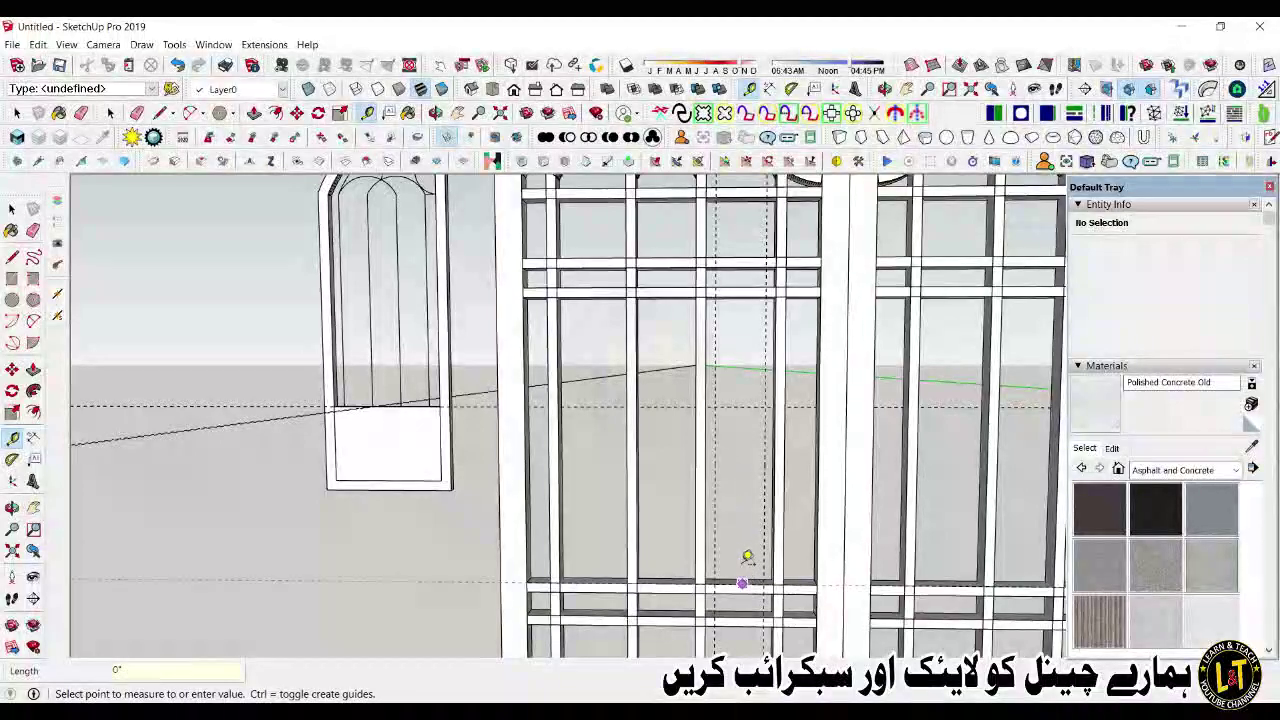
Step: Add a horizontal guide 4" above the lower bar pair and draw a downward two-point arc between the vertical guides
{"action": "type", "text": "4"}
{"action": "key", "text": "Return"}
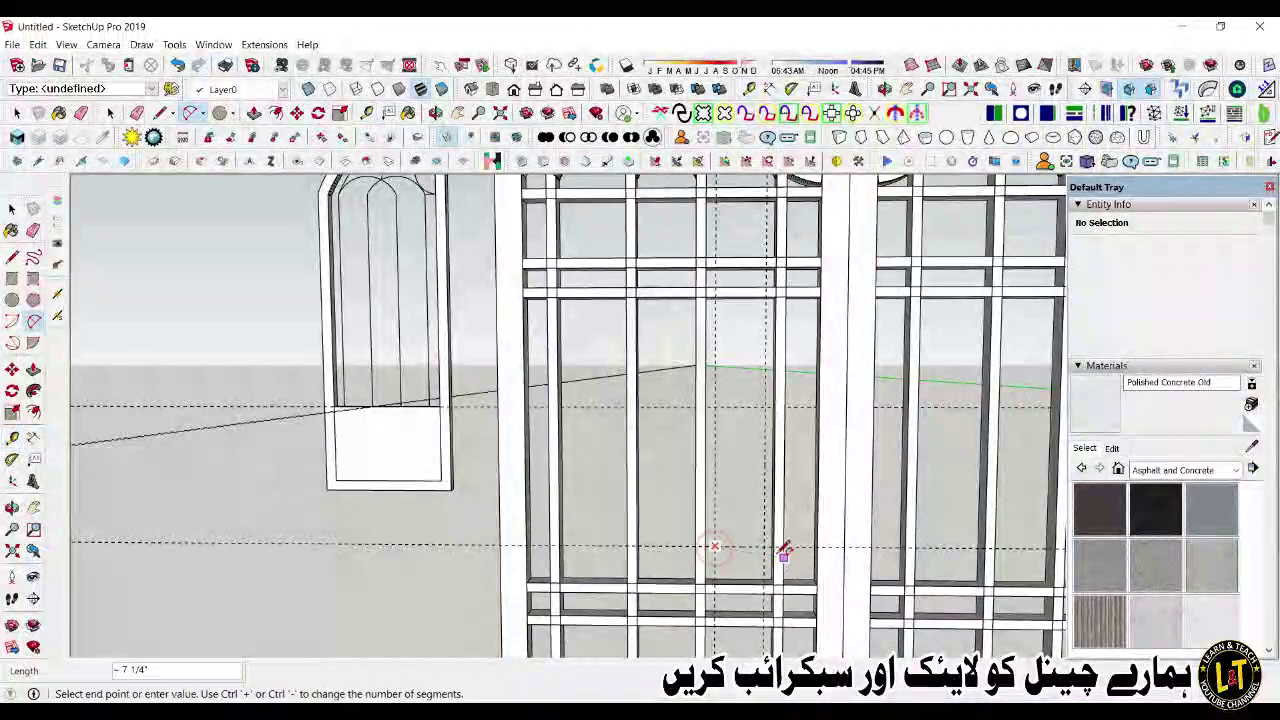
{"action": "left_click", "coordinate": [764, 546]}
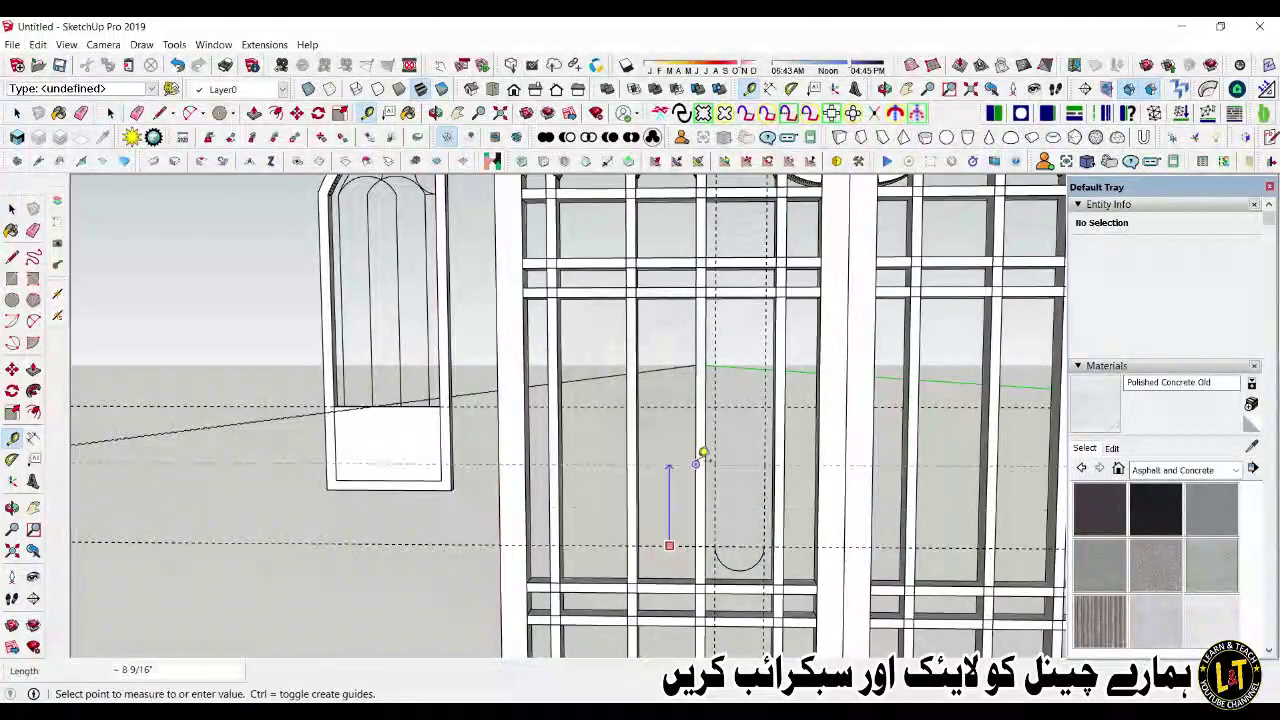
Step: Add a horizontal guide 6" above the one at the arc's ends, and another horizontal guide slightly above that
{"action": "type", "text": "6"}
{"action": "key", "text": "Return"}
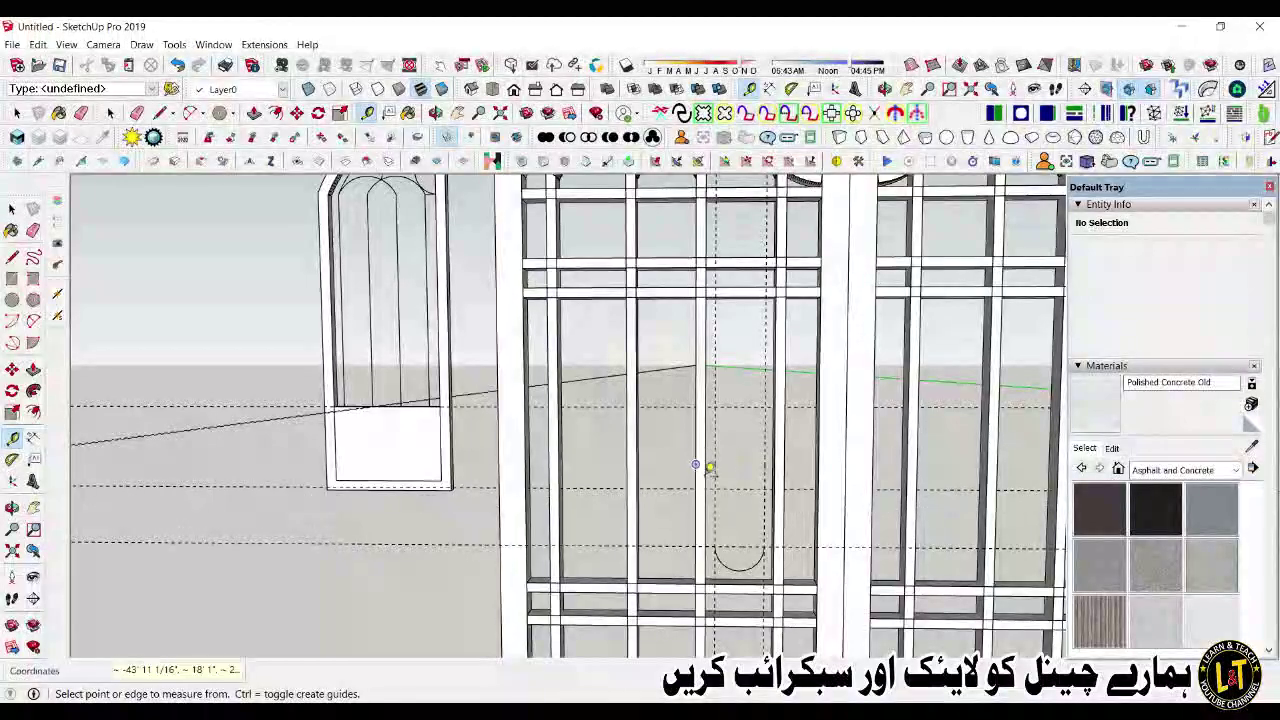
{"action": "scroll", "coordinate": [729, 537], "scroll_direction": "down", "scroll_amount": 3}
{"action": "scroll", "coordinate": [750, 510], "scroll_direction": "up", "scroll_amount": 2}
{"action": "left_click", "coordinate": [714, 514]}
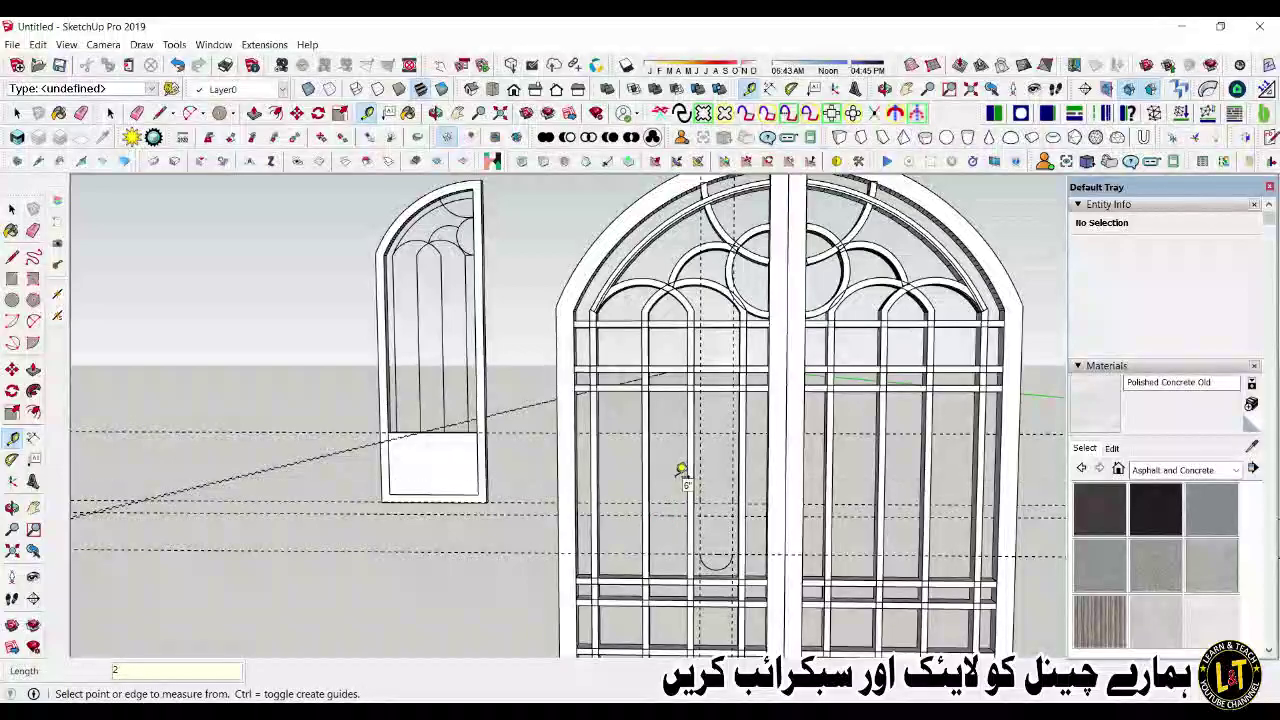
{"action": "scroll", "coordinate": [681, 470], "scroll_direction": "down", "scroll_amount": 3}
{"action": "scroll", "coordinate": [680, 557], "scroll_direction": "up", "scroll_amount": 3}
Step: Draw side lines up from the arc and cross two diagonals between the two upper horizontal guides
{"action": "key", "text": "l"}
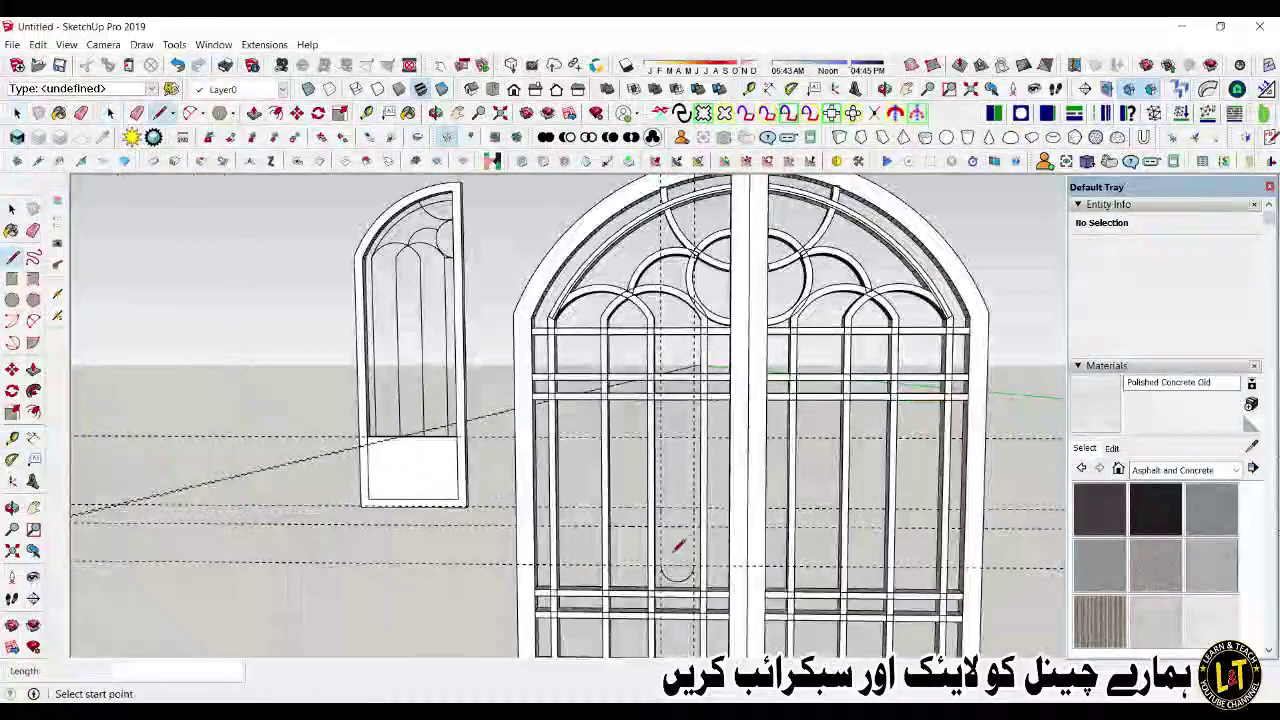
{"action": "left_click", "coordinate": [660, 527]}
{"action": "key", "text": "space"}
{"action": "scroll", "coordinate": [686, 520], "scroll_direction": "up", "scroll_amount": 3}
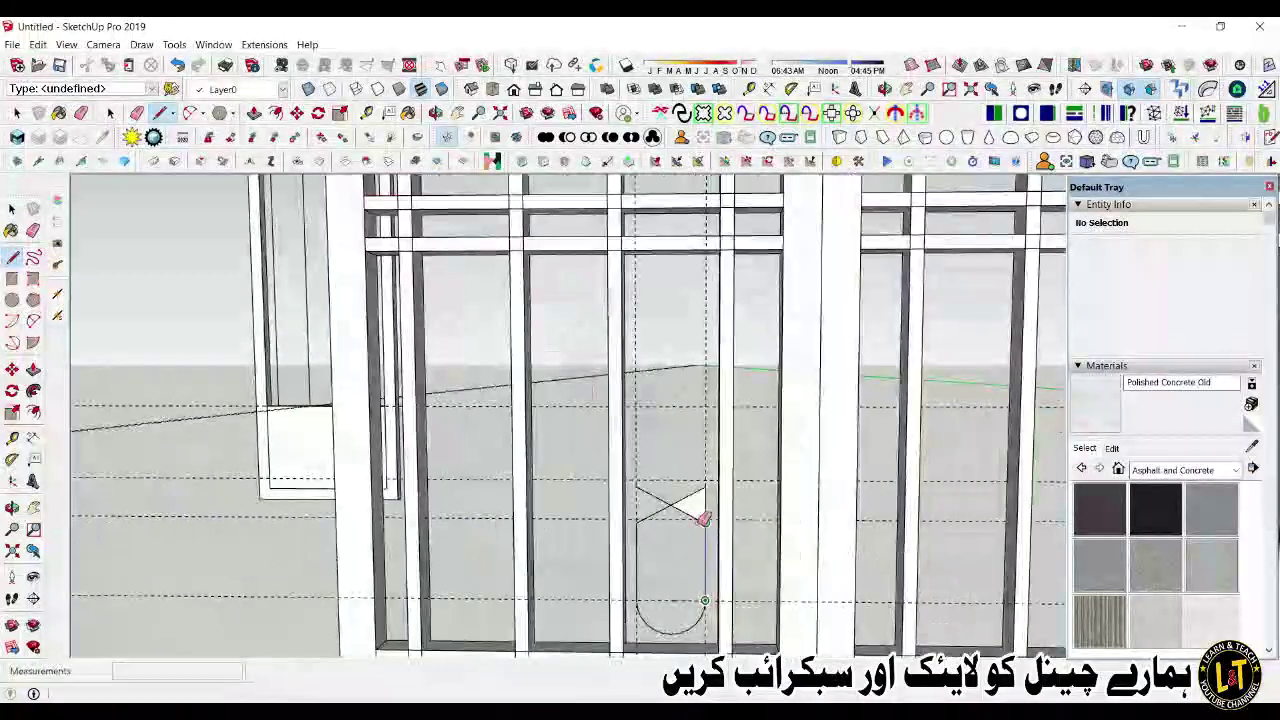
Step: Erase the right vertical guide and redraw the loop's right side line between the arc and the diagonal
{"action": "right_click", "coordinate": [697, 502]}
{"action": "key", "text": "e"}
{"action": "scroll", "coordinate": [705, 530], "scroll_direction": "up", "scroll_amount": 1}
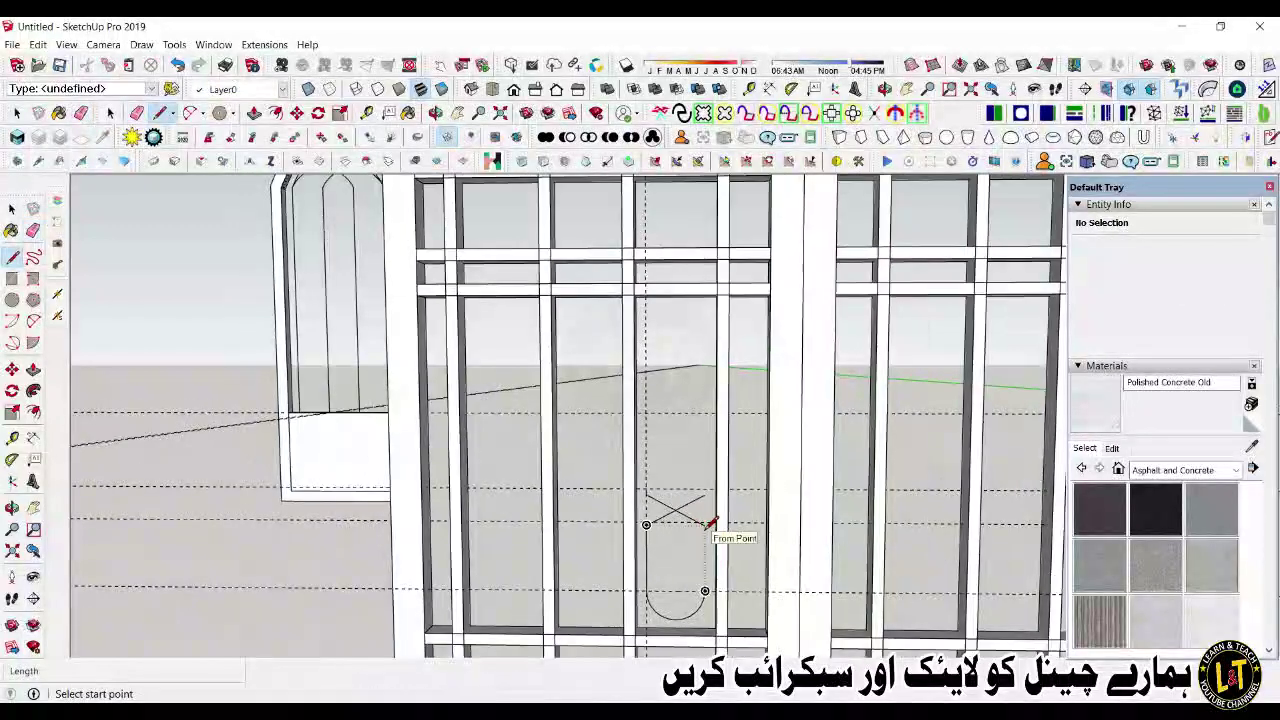
{"action": "scroll", "coordinate": [710, 523], "scroll_direction": "up", "scroll_amount": 3}
{"action": "key", "text": "space"}
{"action": "right_click", "coordinate": [671, 562]}
{"action": "mouse_move", "coordinate": [716, 356]}
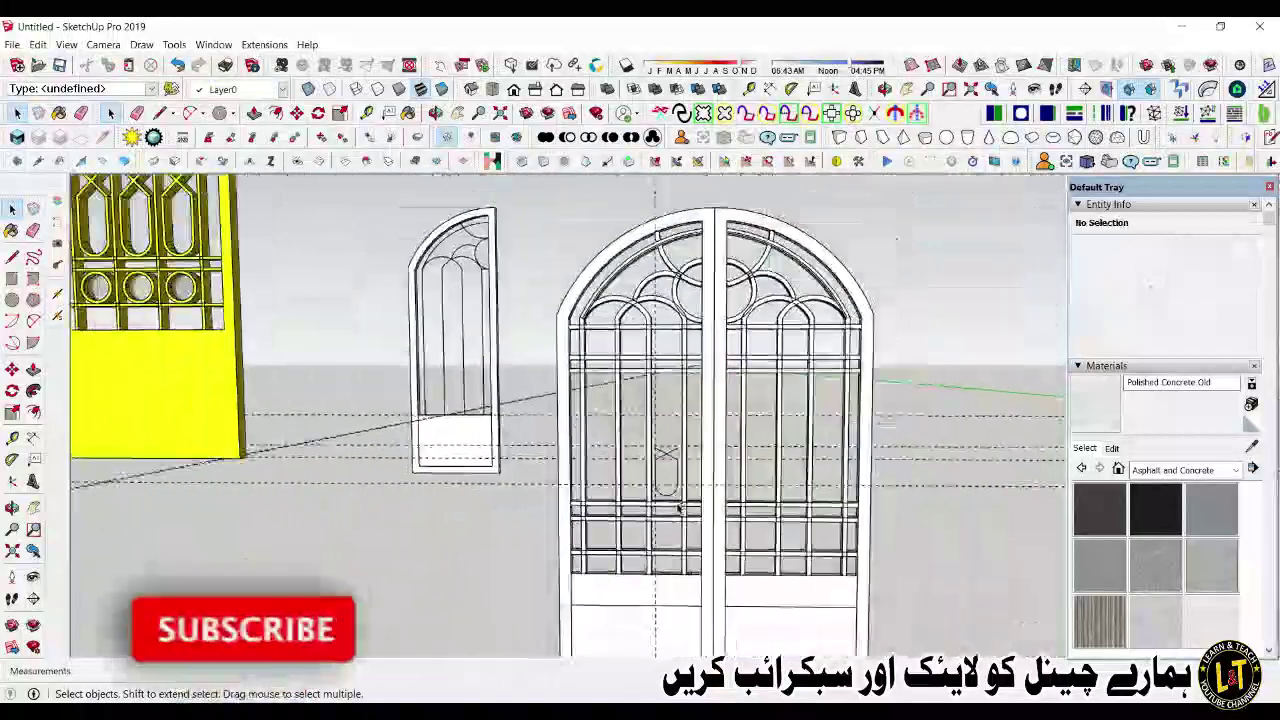
Step: Draw a 3" vertical line upward from the upper end of each crossed diagonal
{"action": "scroll", "coordinate": [665, 450], "scroll_direction": "up", "scroll_amount": 5}
{"action": "key", "text": "l"}
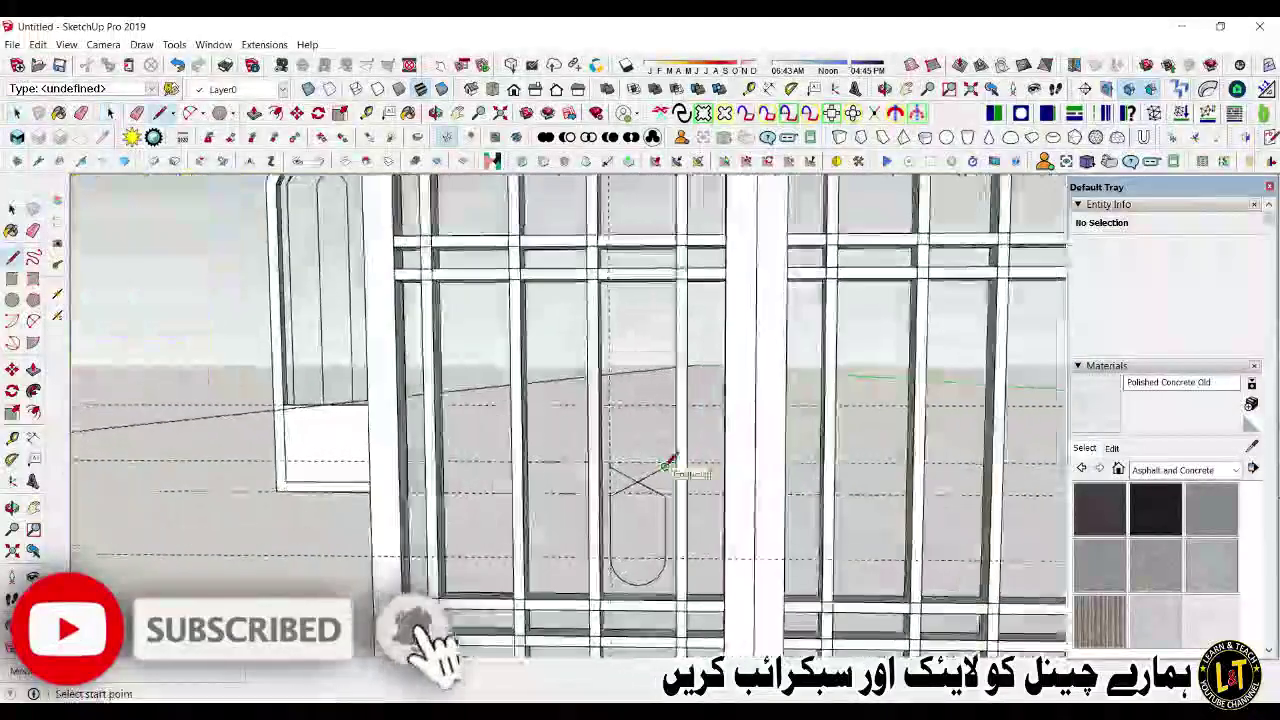
{"action": "left_click", "coordinate": [665, 467]}
{"action": "left_click", "coordinate": [665, 429]}
{"action": "key", "text": "space"}
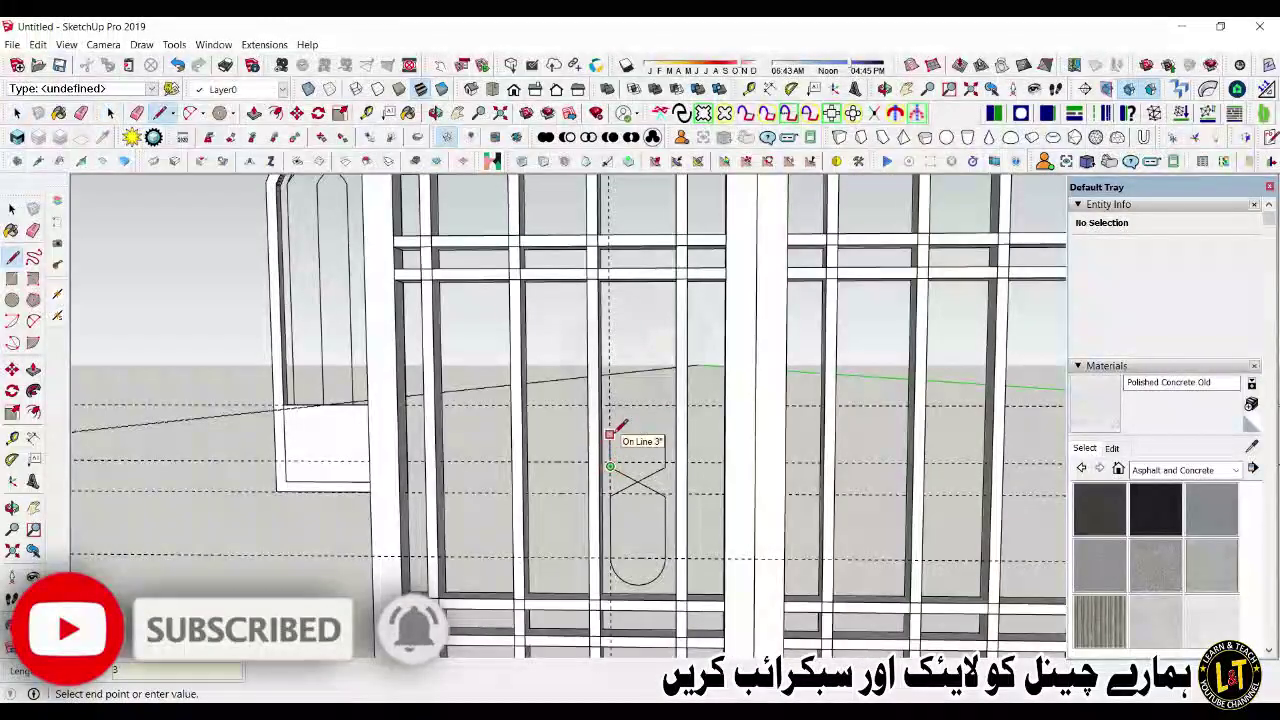
{"action": "left_click", "coordinate": [610, 434]}
{"action": "key", "text": "space"}
Step: Draw a small horizontal rectangular profile at the top end of the right vertical line
{"action": "middle_click_drag", "start_coordinate": [660, 440], "coordinate": [688, 530]}
{"action": "scroll", "coordinate": [674, 437], "scroll_direction": "up", "scroll_amount": 3}
{"action": "key", "text": "l"}
{"action": "scroll", "coordinate": [678, 431], "scroll_direction": "up", "scroll_amount": 5}
{"action": "left_click", "coordinate": [680, 429]}
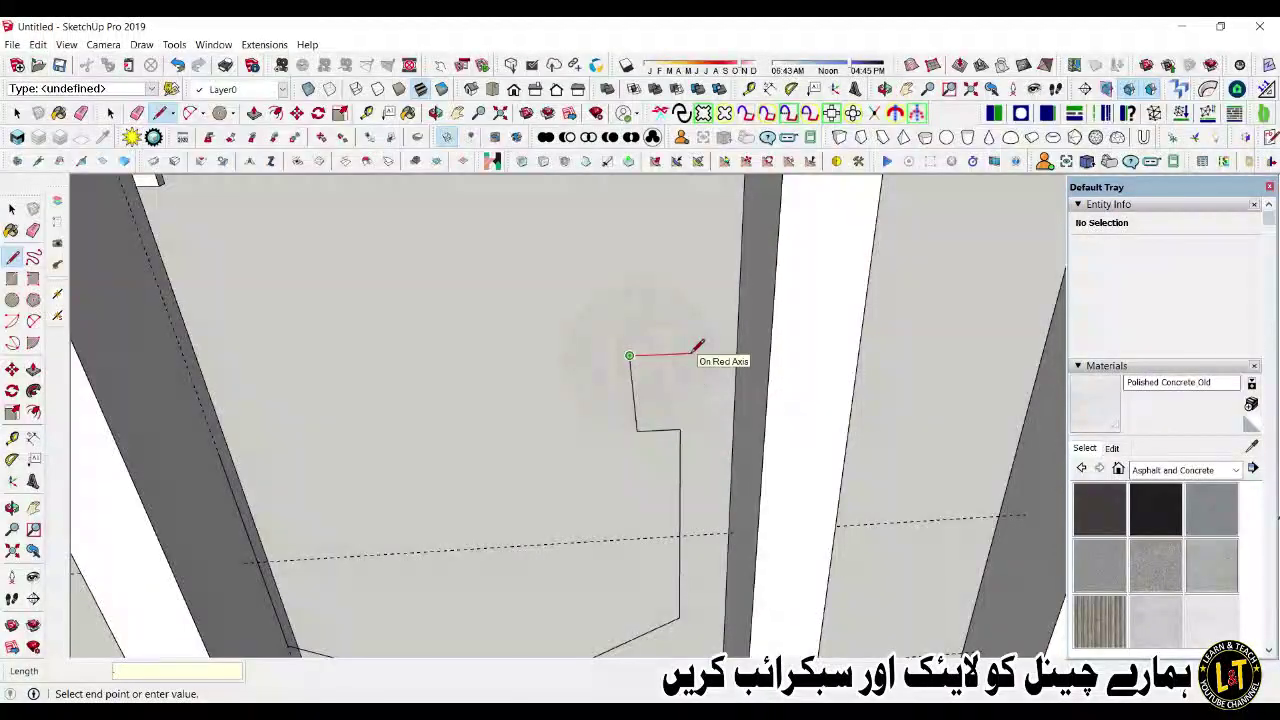
{"action": "left_click", "coordinate": [672, 354]}
{"action": "left_click", "coordinate": [680, 430]}
Step: Try to sweep the small profile along the whole crossed, round-ended outline with Follow Me
{"action": "scroll", "coordinate": [660, 402], "scroll_direction": "down", "scroll_amount": 5}
{"action": "key", "text": "space"}
{"action": "left_click", "coordinate": [663, 462]}
{"action": "left_click", "coordinate": [628, 499], "text": "ctrl"}
{"action": "scroll", "coordinate": [586, 500], "scroll_direction": "down", "scroll_amount": 3}
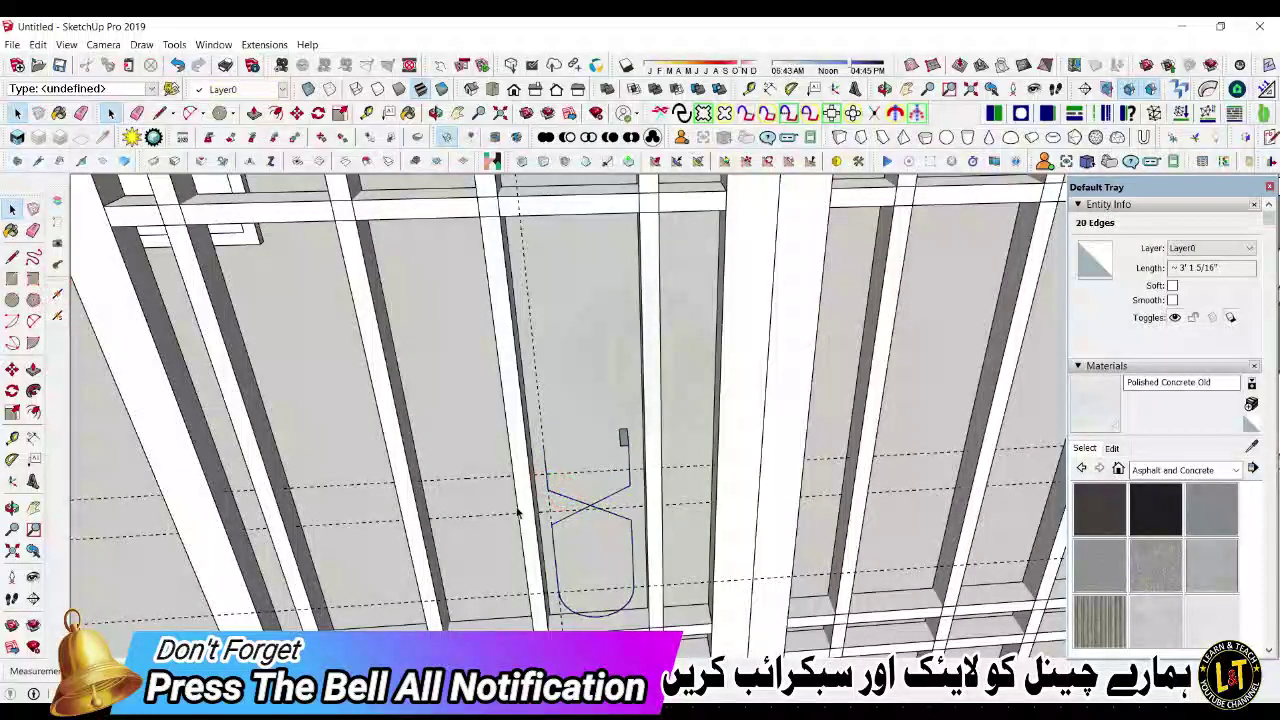
{"action": "left_click", "coordinate": [576, 516]}
{"action": "left_click_drag", "start_coordinate": [645, 603], "coordinate": [653, 628]}
{"action": "scroll", "coordinate": [618, 430], "scroll_direction": "up", "scroll_amount": 4}
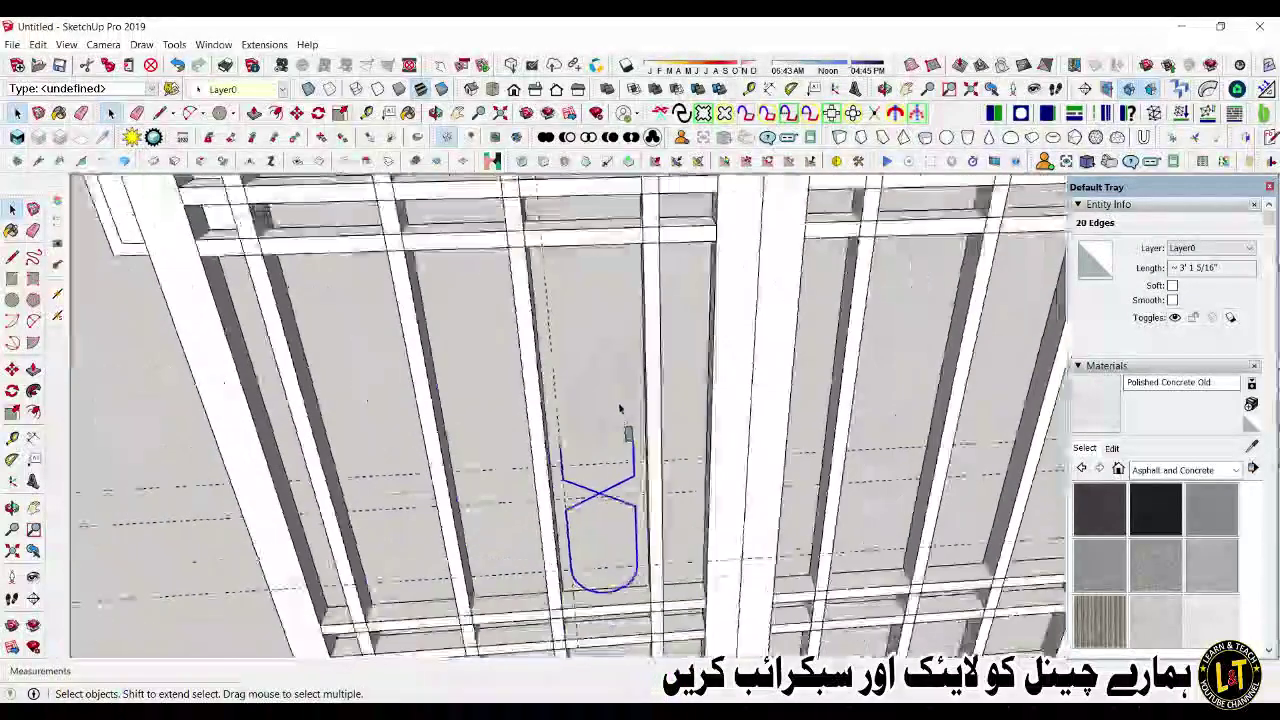
{"action": "key", "text": "p"}
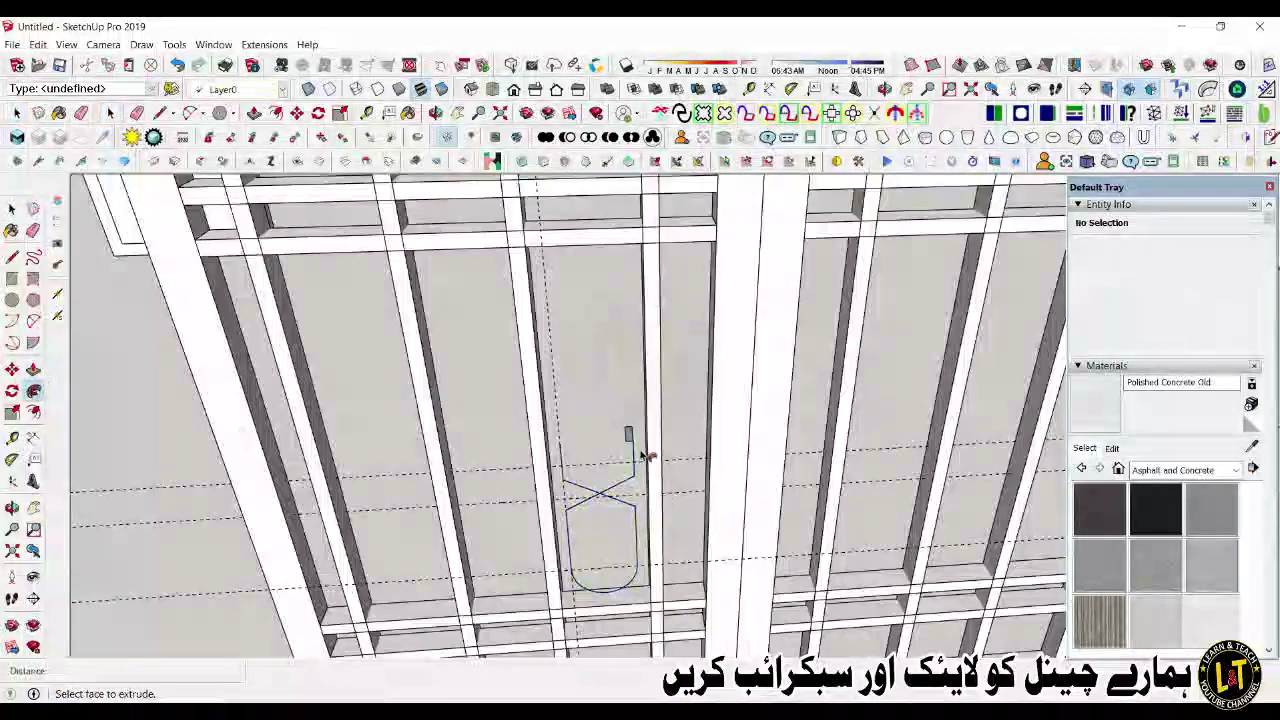
{"action": "scroll", "coordinate": [595, 497], "scroll_direction": "up", "scroll_amount": 3}
{"action": "middle_click_drag", "start_coordinate": [606, 460], "coordinate": [606, 390]}
{"action": "left_click", "coordinate": [600, 486]}
{"action": "left_click", "coordinate": [600, 503]}
{"action": "scroll", "coordinate": [570, 478], "scroll_direction": "down", "scroll_amount": 5}
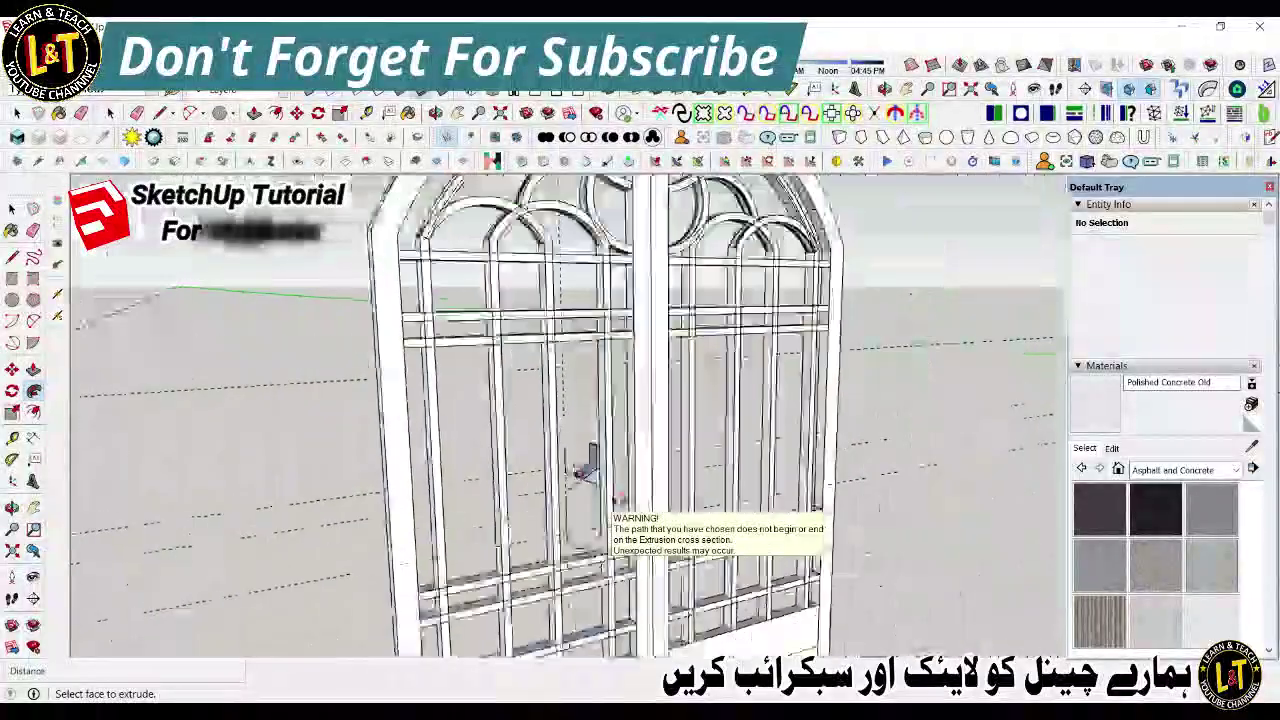
{"action": "middle_click_drag", "start_coordinate": [600, 470], "coordinate": [614, 491]}
{"action": "scroll", "coordinate": [614, 491], "scroll_direction": "up", "scroll_amount": 5}
{"action": "key", "text": "ctrl+z"}
Step: Remove the diagonal that starts at the upper left and retry the Follow Me sweep of the profile
{"action": "key", "text": "space"}
{"action": "scroll", "coordinate": [642, 416], "scroll_direction": "up", "scroll_amount": 3}
{"action": "double_click", "coordinate": [648, 403]}
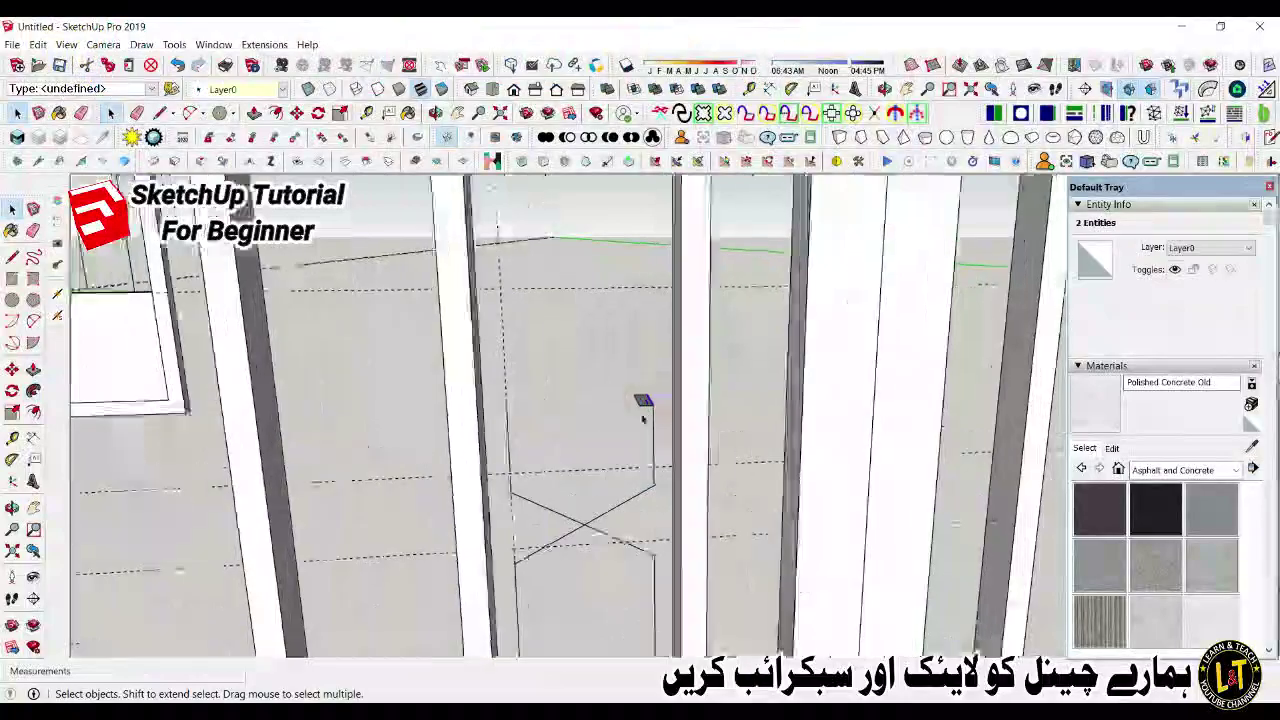
{"action": "scroll", "coordinate": [643, 418], "scroll_direction": "down", "scroll_amount": 2}
{"action": "middle_click_drag", "start_coordinate": [634, 408], "coordinate": [661, 315]}
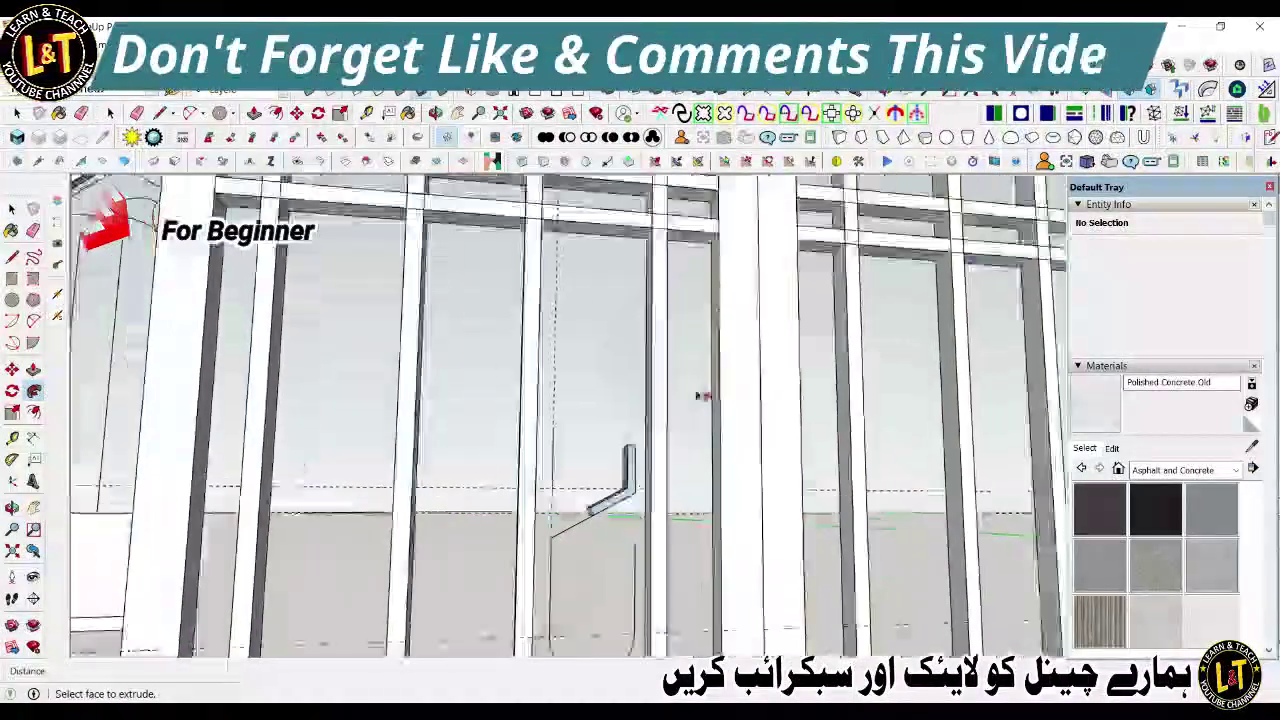
{"action": "middle_click_drag", "start_coordinate": [705, 396], "coordinate": [591, 531]}
{"action": "key", "text": "Escape"}
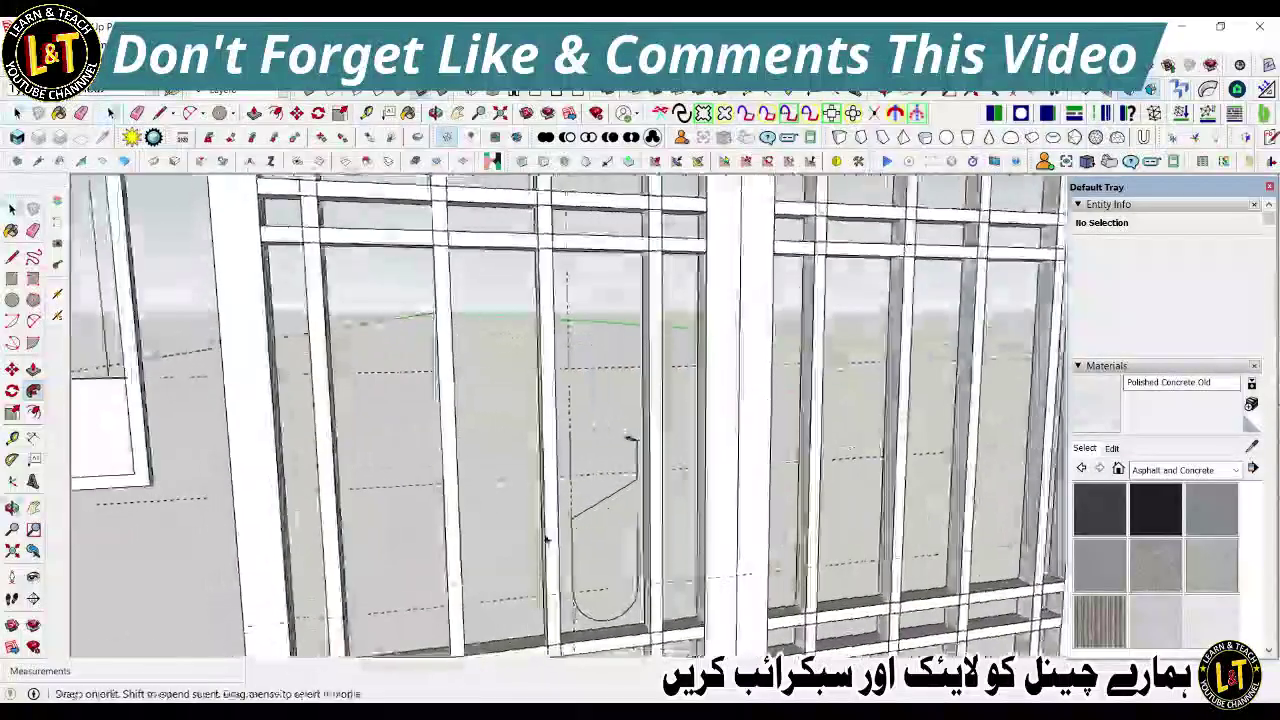
Step: Sweep the profile with Follow Me along the right vertical line, the remaining diagonal and the round-ended loop
{"action": "left_click", "coordinate": [597, 506]}
{"action": "left_click", "coordinate": [638, 548], "text": "shift"}
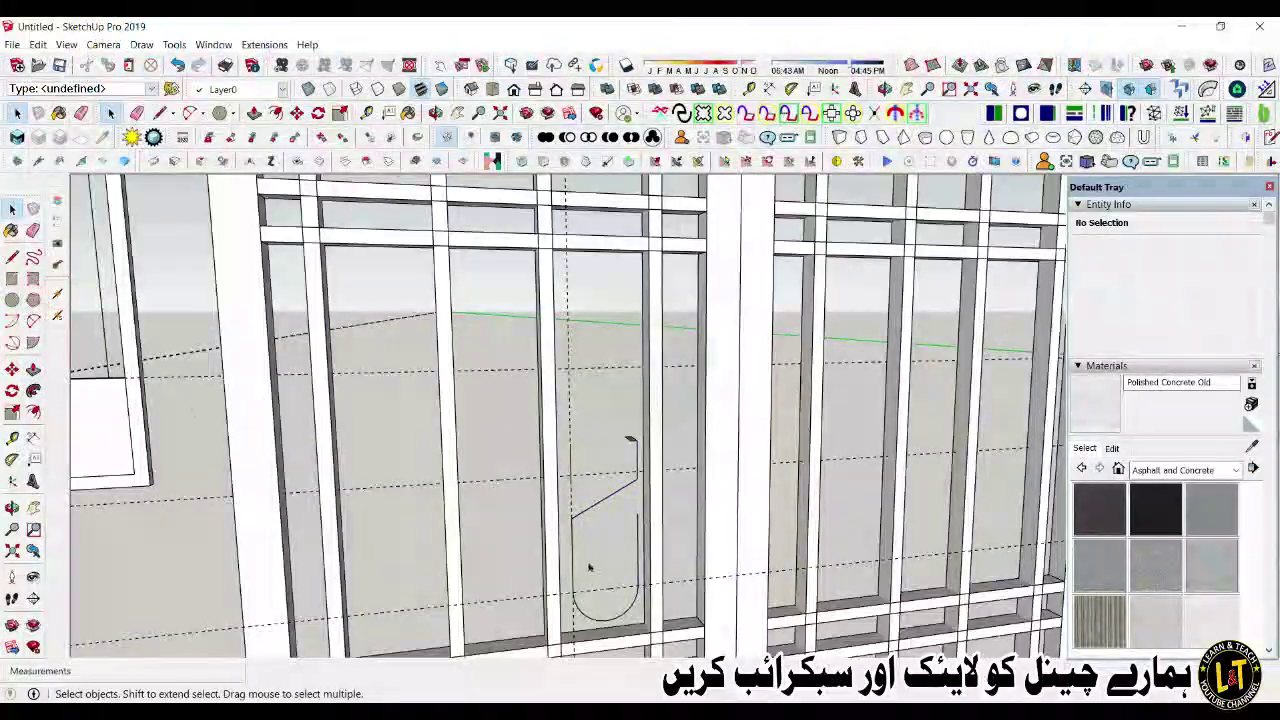
{"action": "left_click", "coordinate": [578, 513]}
{"action": "middle_click_drag", "start_coordinate": [600, 600], "coordinate": [554, 583]}
{"action": "scroll", "coordinate": [554, 583], "scroll_direction": "up", "scroll_amount": 2}
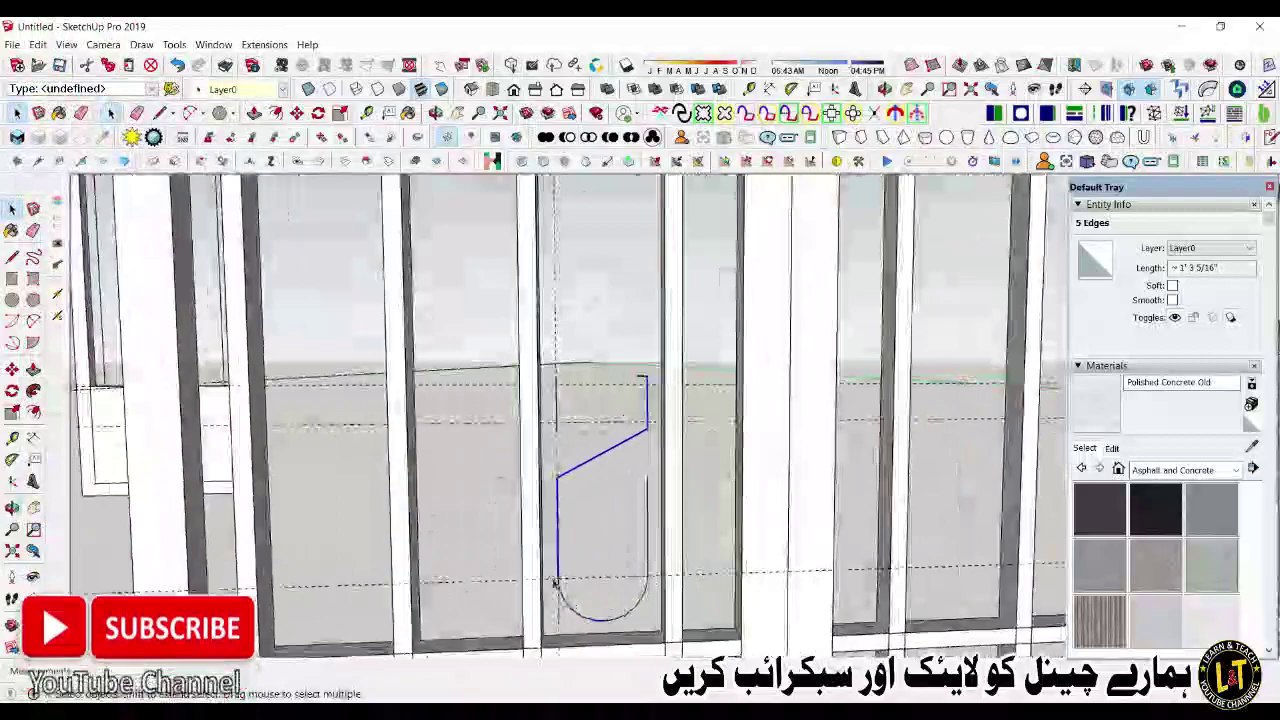
{"action": "left_click", "coordinate": [585, 614], "text": "shift"}
{"action": "left_click_drag", "start_coordinate": [543, 450], "coordinate": [660, 638]}
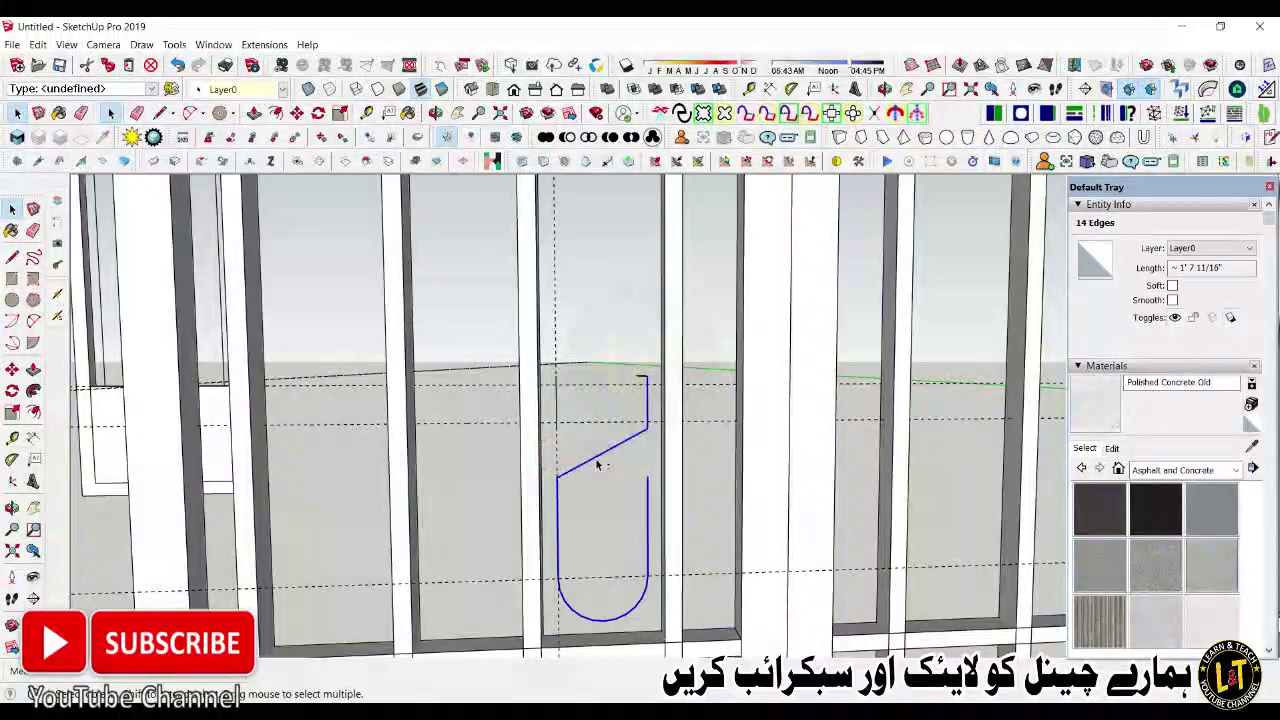
{"action": "left_click", "coordinate": [527, 515]}
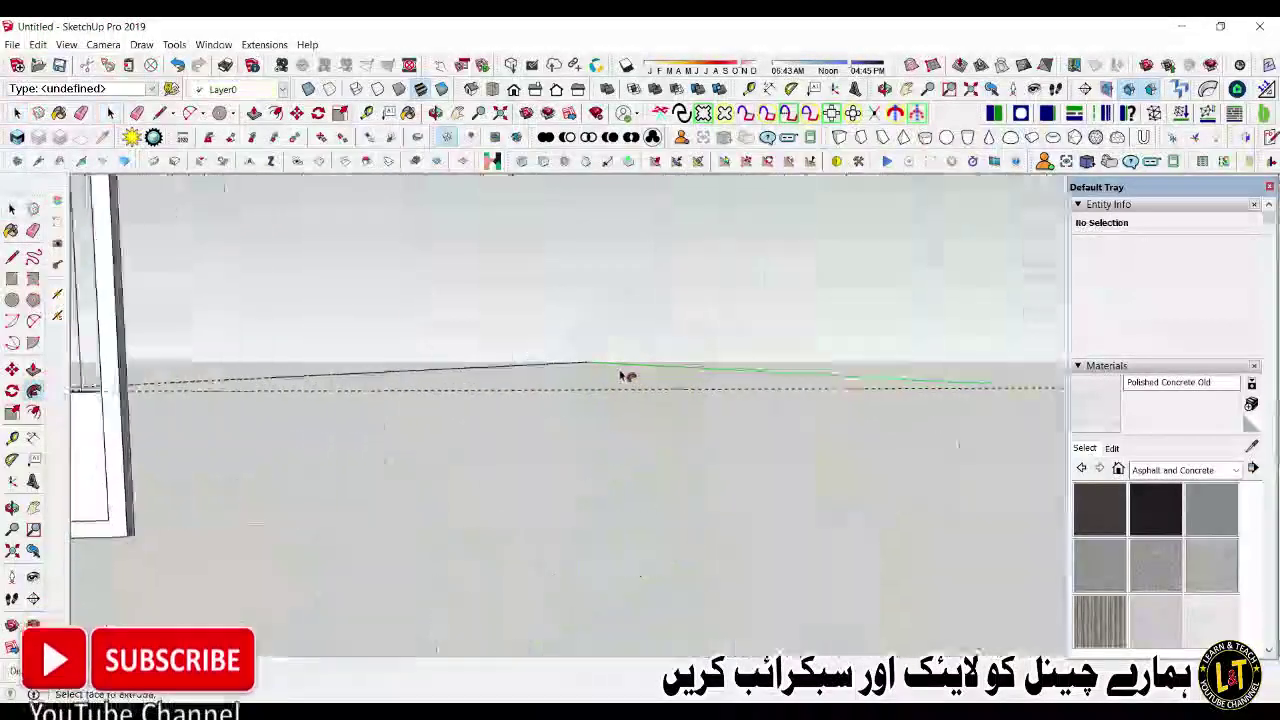
{"action": "middle_click_drag", "start_coordinate": [626, 371], "coordinate": [606, 449]}
{"action": "scroll", "coordinate": [654, 500], "scroll_direction": "down", "scroll_amount": 3}
Step: Redraw the removed diagonal and copy the swept bar's upper end face to the top of the left vertical line
{"action": "scroll", "coordinate": [687, 508], "scroll_direction": "up", "scroll_amount": 4}
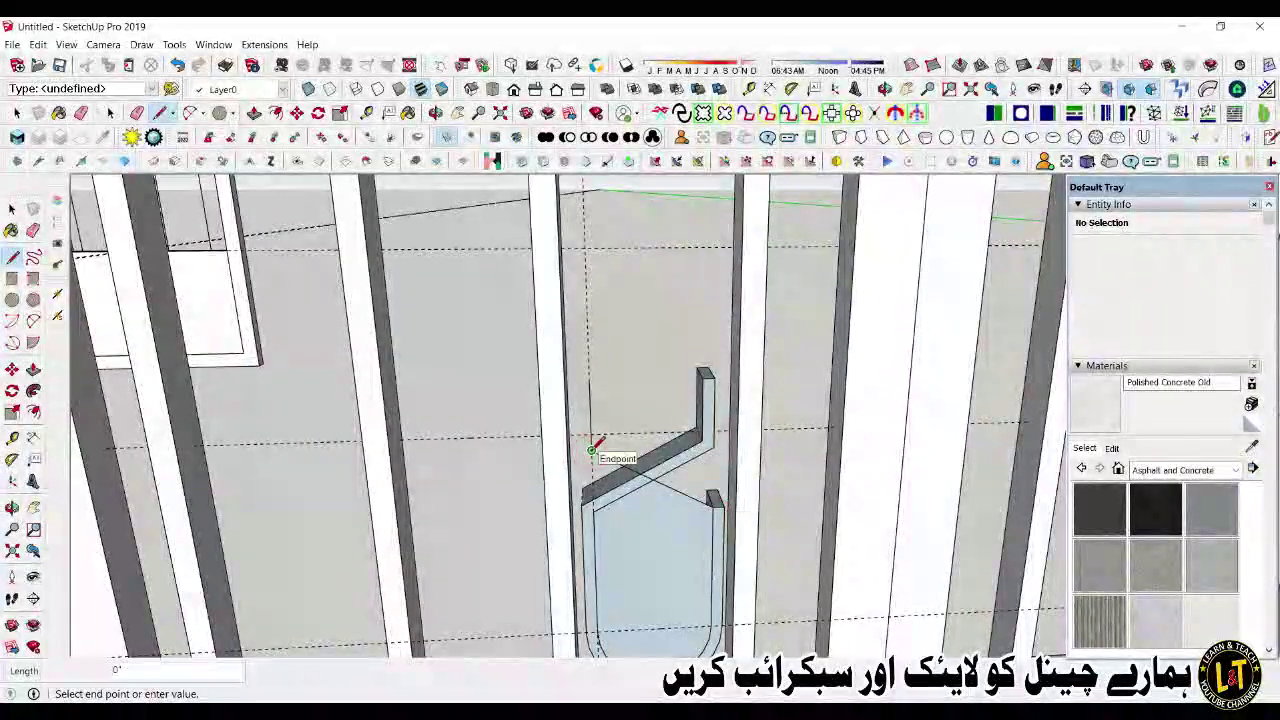
{"action": "middle_click_drag", "start_coordinate": [651, 403], "coordinate": [660, 483]}
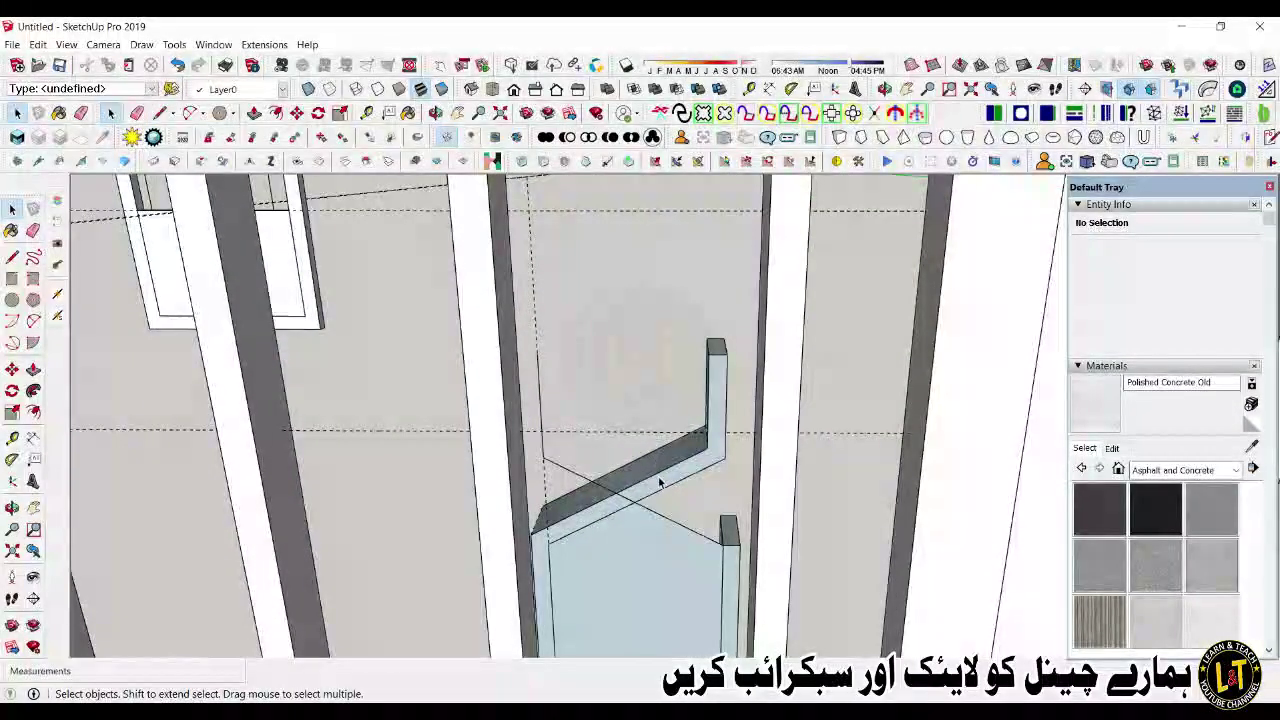
{"action": "middle_click_drag", "start_coordinate": [718, 538], "coordinate": [706, 626]}
{"action": "left_click", "coordinate": [727, 547]}
{"action": "double_click", "coordinate": [717, 355]}
{"action": "key", "text": "m"}
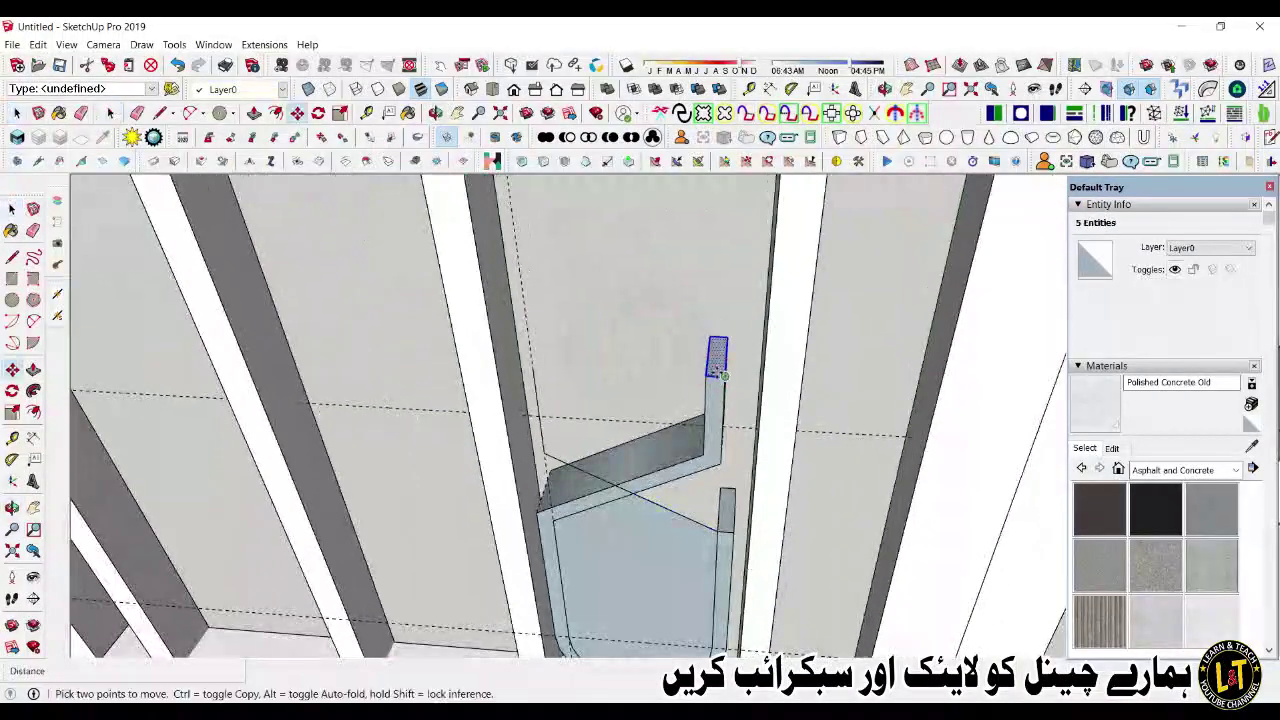
{"action": "left_click", "coordinate": [706, 368]}
{"action": "key", "text": "ctrl"}
{"action": "left_click", "coordinate": [533, 368]}
Step: Sweep the copied end face with Follow Me along the left vertical line and the redrawn diagonal
{"action": "key", "text": "space"}
{"action": "left_click", "coordinate": [541, 428]}
{"action": "left_click", "coordinate": [596, 478], "text": "shift"}
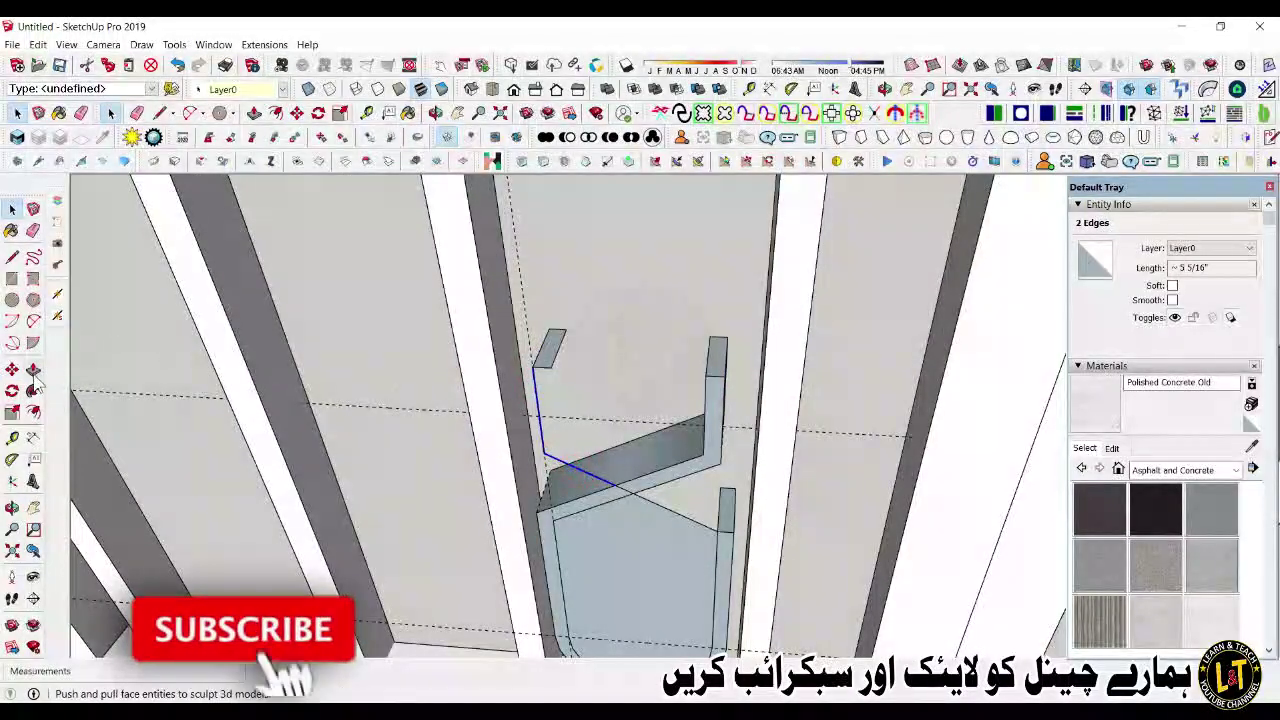
{"action": "middle_click_drag", "start_coordinate": [660, 510], "coordinate": [677, 432]}
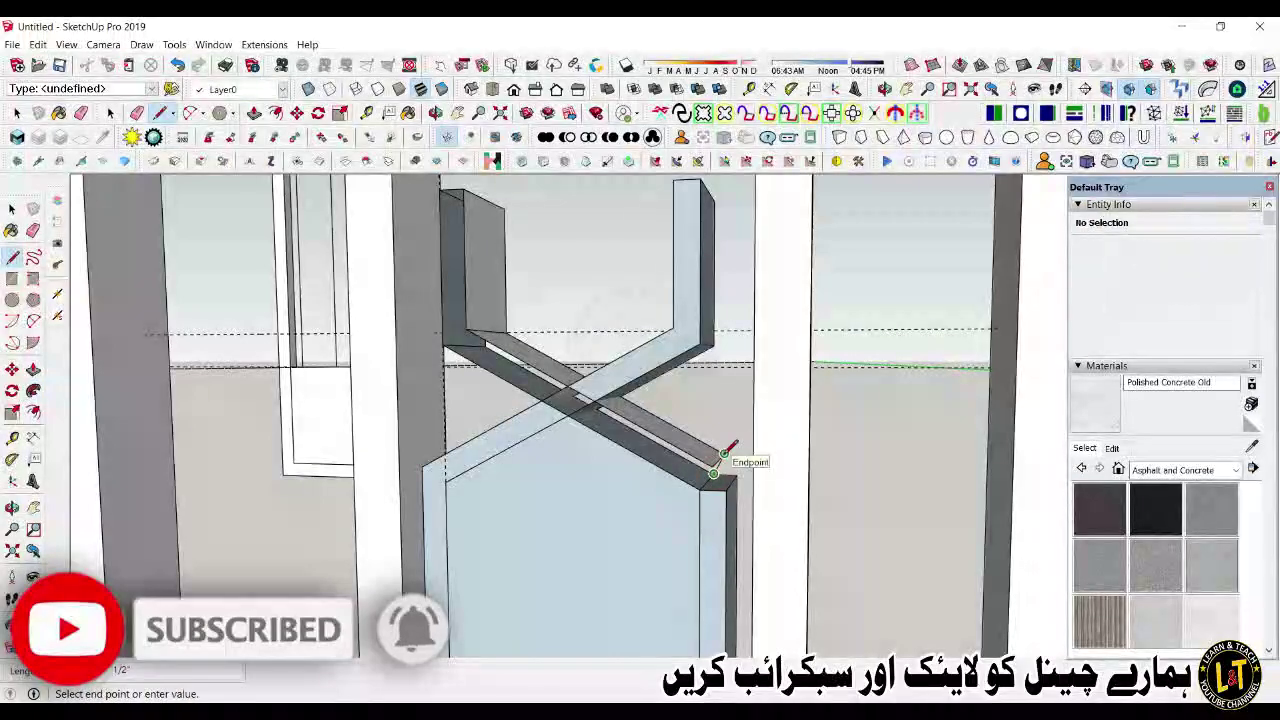
Step: Draw edges closing the gaps at both ends of the second diagonal bar
{"action": "left_click", "coordinate": [726, 490]}
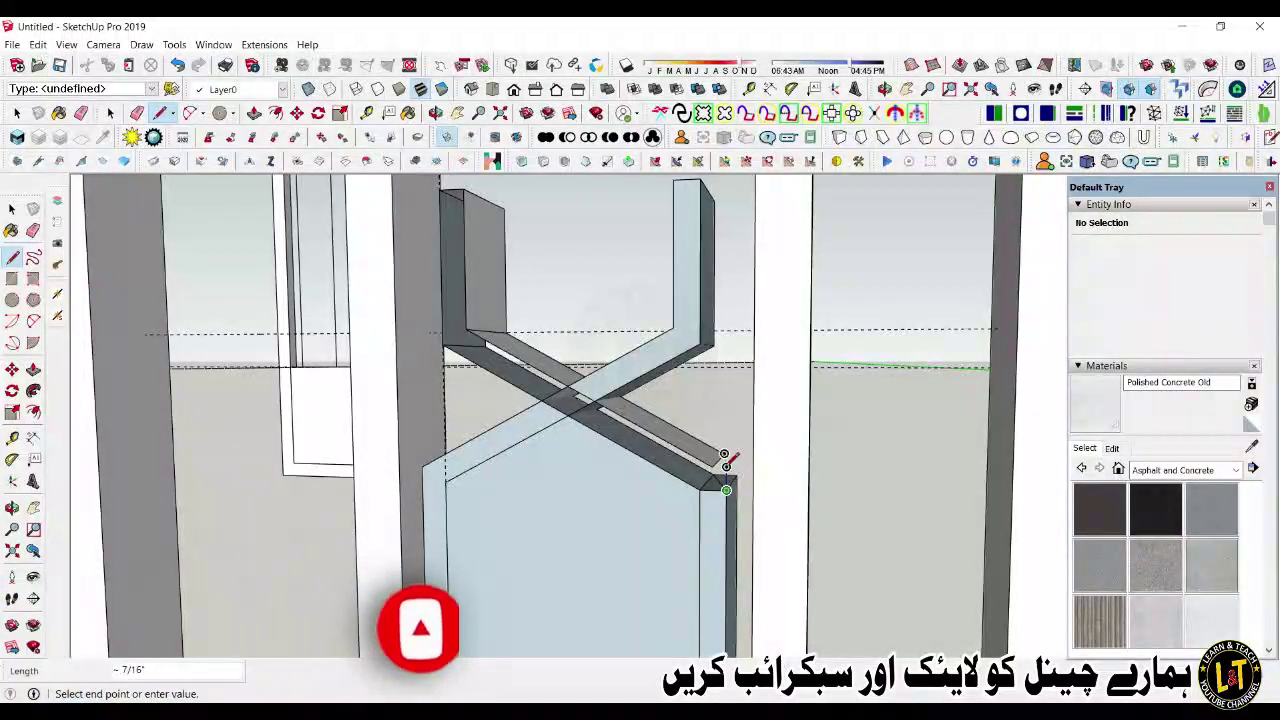
{"action": "left_click", "coordinate": [726, 462]}
{"action": "scroll", "coordinate": [726, 462], "scroll_direction": "up", "scroll_amount": 2}
{"action": "left_click", "coordinate": [698, 499]}
{"action": "middle_click_drag", "start_coordinate": [726, 462], "coordinate": [690, 565]}
{"action": "left_click", "coordinate": [722, 469]}
{"action": "left_click", "coordinate": [340, 332]}
{"action": "left_click", "coordinate": [306, 351]}
{"action": "scroll", "coordinate": [394, 530], "scroll_direction": "down", "scroll_amount": 2}
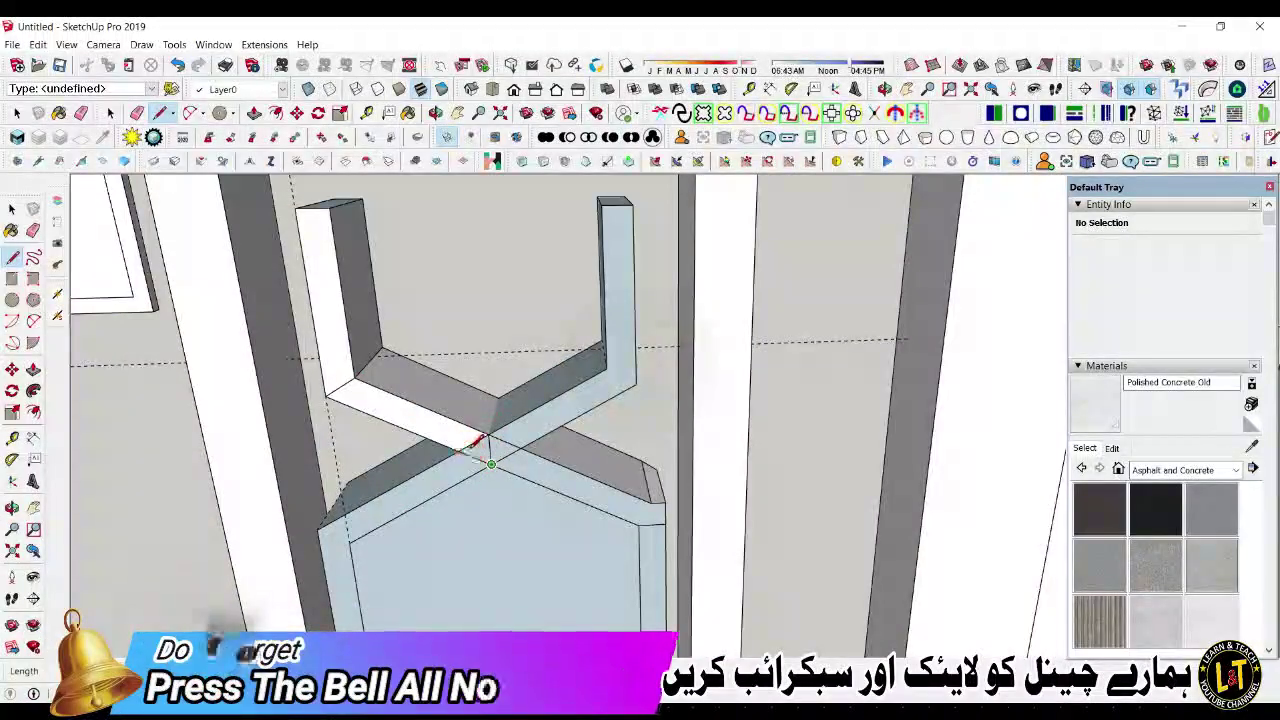
Step: Delete the face filling the inside of the round-ended loop
{"action": "key", "text": "e"}
{"action": "mouse_move", "coordinate": [466, 437]}
{"action": "middle_mouse_down"}
{"action": "mouse_move", "coordinate": [503, 563]}
{"action": "mouse_move", "coordinate": [507, 430]}
{"action": "middle_mouse_up"}
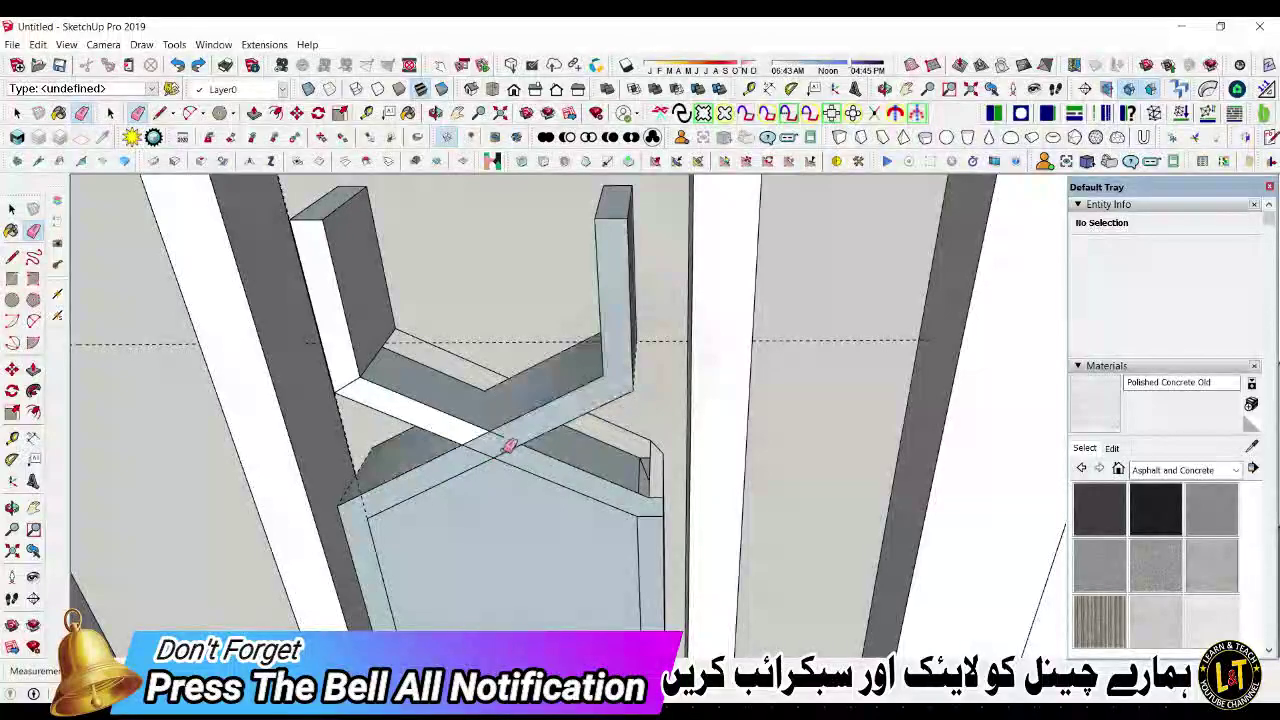
{"action": "key", "text": "space"}
{"action": "left_click", "coordinate": [494, 511]}
{"action": "key", "text": "Delete"}
Step: Close the open corners on the other side of the crossed bars with lines and erase the leftover edge there
{"action": "mouse_move", "coordinate": [577, 503]}
{"action": "middle_mouse_down"}
{"action": "mouse_move", "coordinate": [346, 506]}
{"action": "mouse_move", "coordinate": [490, 516]}
{"action": "mouse_move", "coordinate": [450, 590]}
{"action": "middle_mouse_up"}
{"action": "scroll", "coordinate": [490, 516], "scroll_direction": "down", "scroll_amount": 3}
{"action": "key", "text": "l"}
{"action": "left_click", "coordinate": [342, 556]}
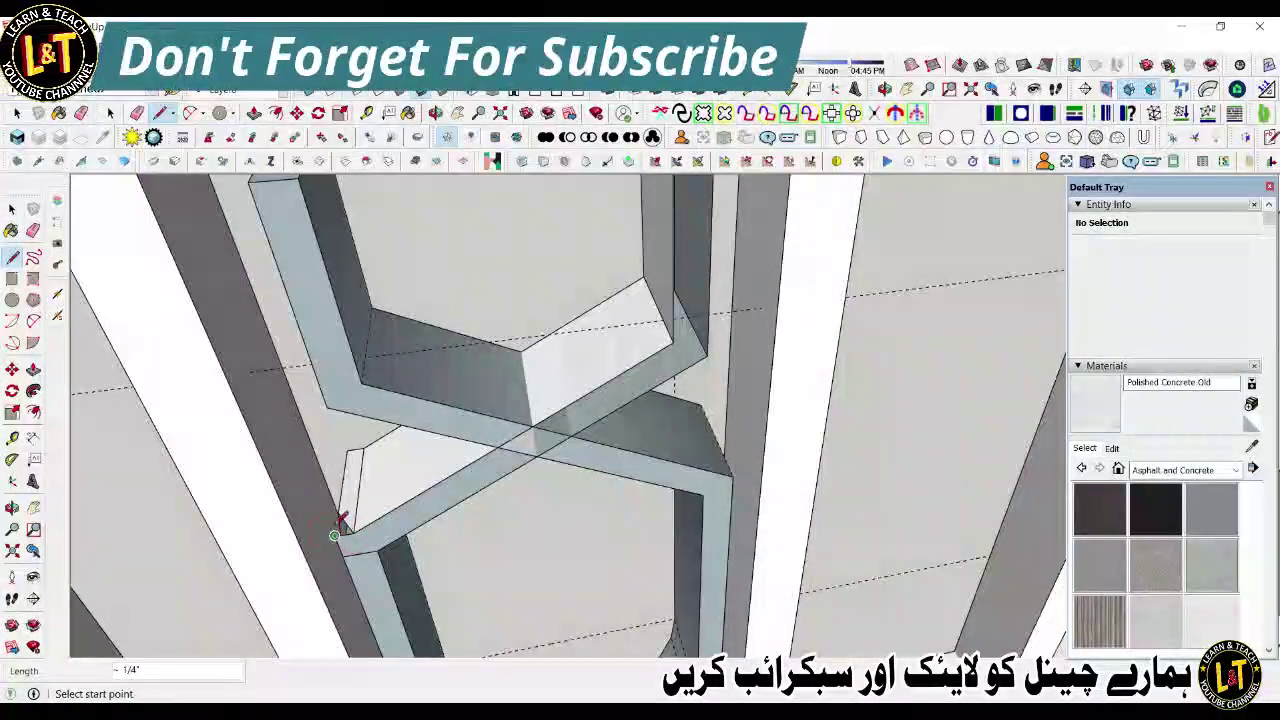
{"action": "key", "text": "e"}
{"action": "scroll", "coordinate": [346, 532], "scroll_direction": "down", "scroll_amount": 1}
{"action": "key", "text": "l"}
{"action": "left_click", "coordinate": [640, 362]}
{"action": "left_click", "coordinate": [670, 374]}
{"action": "scroll", "coordinate": [658, 388], "scroll_direction": "down", "scroll_amount": 5}
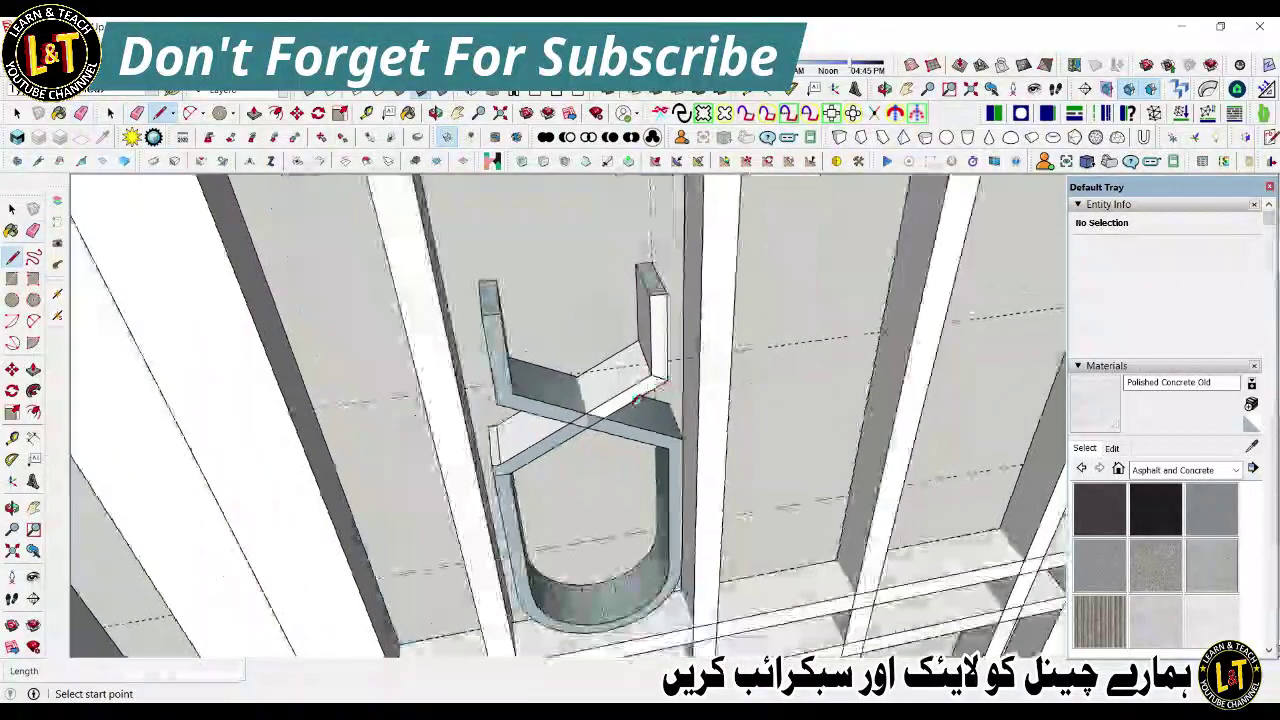
{"action": "scroll", "coordinate": [585, 428], "scroll_direction": "up", "scroll_amount": 3}
{"action": "scroll", "coordinate": [589, 418], "scroll_direction": "up", "scroll_amount": 2}
{"action": "key", "text": "e"}
{"action": "left_click", "coordinate": [600, 406]}
{"action": "scroll", "coordinate": [525, 472], "scroll_direction": "down", "scroll_amount": 6}
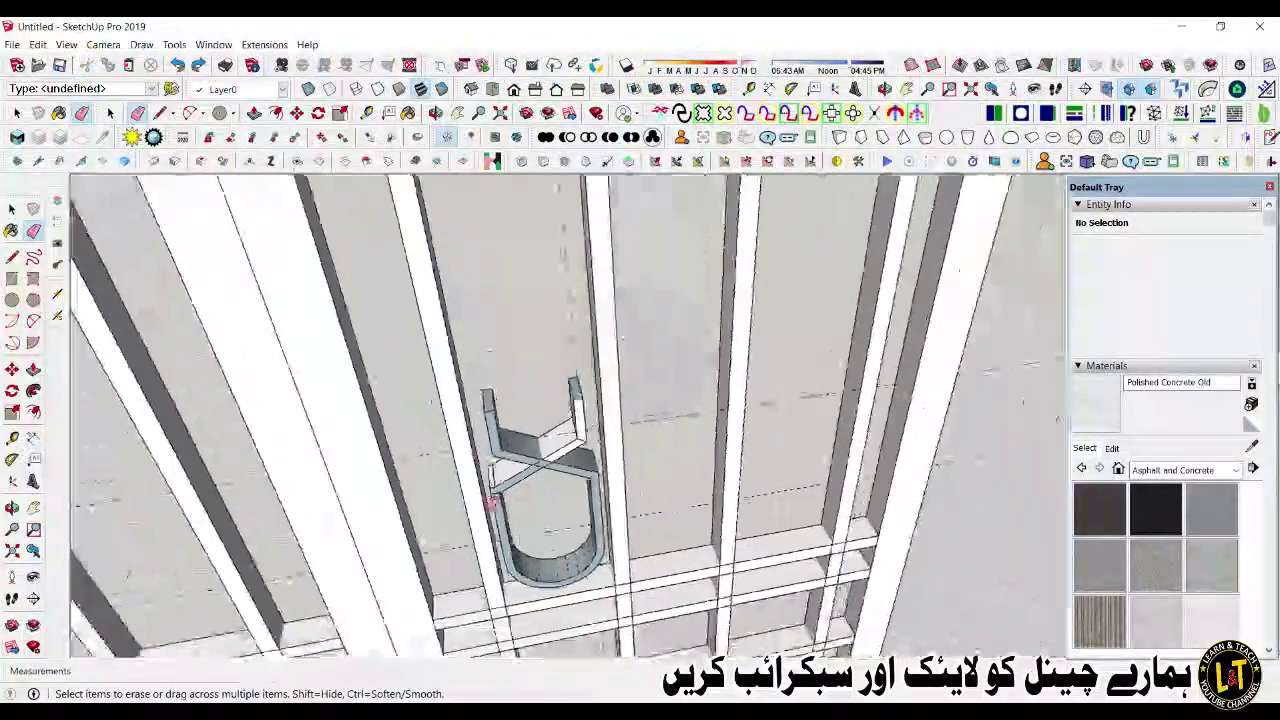
Step: Reverse the blue front faces of the crossed bars and the loop
{"action": "middle_click_drag", "start_coordinate": [494, 500], "coordinate": [885, 414]}
{"action": "scroll", "coordinate": [868, 430], "scroll_direction": "up", "scroll_amount": 2}
{"action": "key", "text": "space"}
{"action": "double_click", "coordinate": [707, 437]}
{"action": "right_click", "coordinate": [707, 437]}
{"action": "left_click", "coordinate": [771, 263]}
{"action": "double_click", "coordinate": [804, 403]}
{"action": "right_click", "coordinate": [804, 401]}
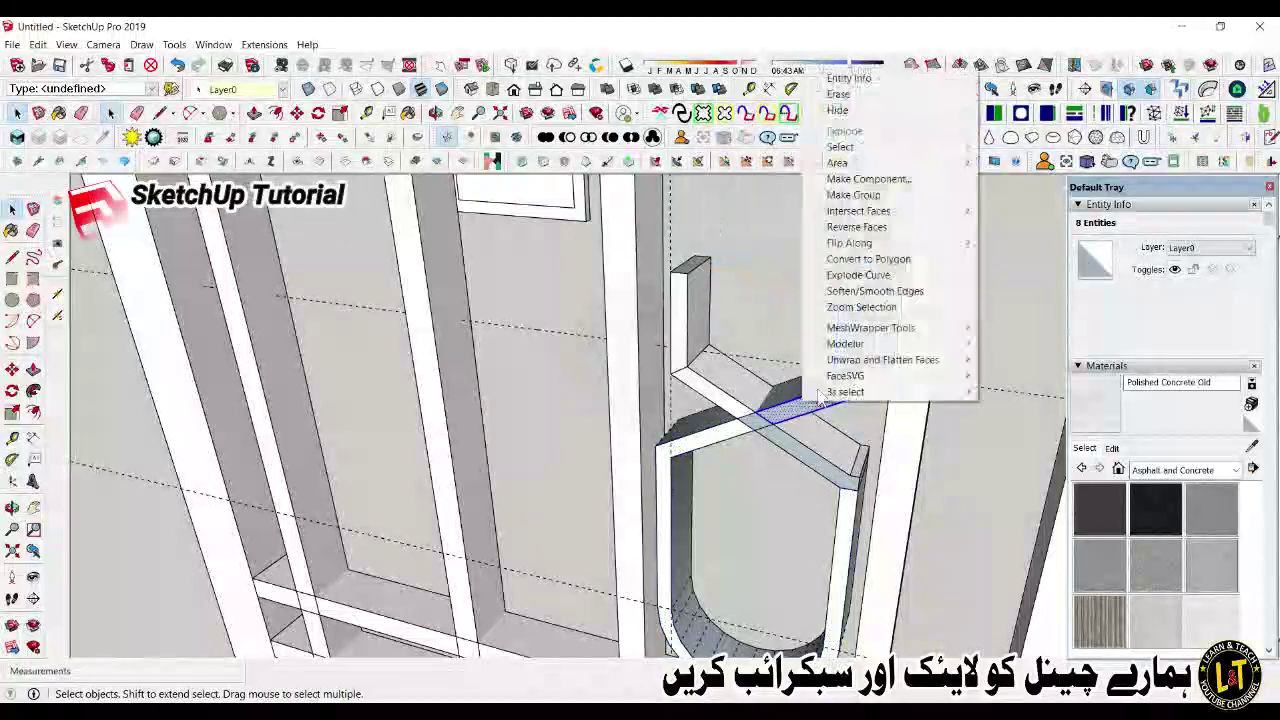
{"action": "left_click", "coordinate": [865, 232]}
{"action": "double_click", "coordinate": [792, 447]}
{"action": "right_click", "coordinate": [790, 447]}
{"action": "left_click", "coordinate": [848, 272]}
{"action": "right_click", "coordinate": [849, 312]}
{"action": "left_click", "coordinate": [839, 270]}
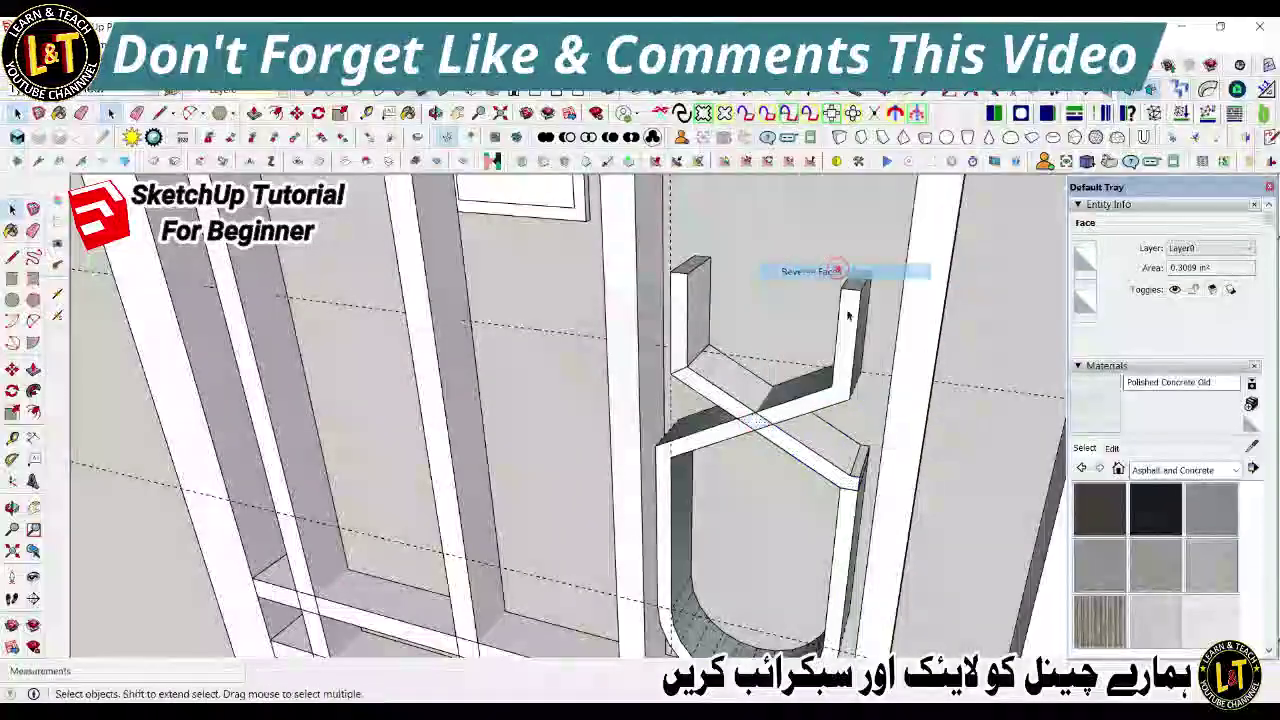
Step: Draw short lines across the open corner where the diagonal bar meets the side of the round-ended loop
{"action": "scroll", "coordinate": [860, 420], "scroll_direction": "down", "scroll_amount": 4}
{"action": "middle_click_drag", "start_coordinate": [875, 429], "coordinate": [795, 506]}
{"action": "left_click", "coordinate": [797, 470]}
{"action": "middle_click_drag", "start_coordinate": [814, 380], "coordinate": [723, 449]}
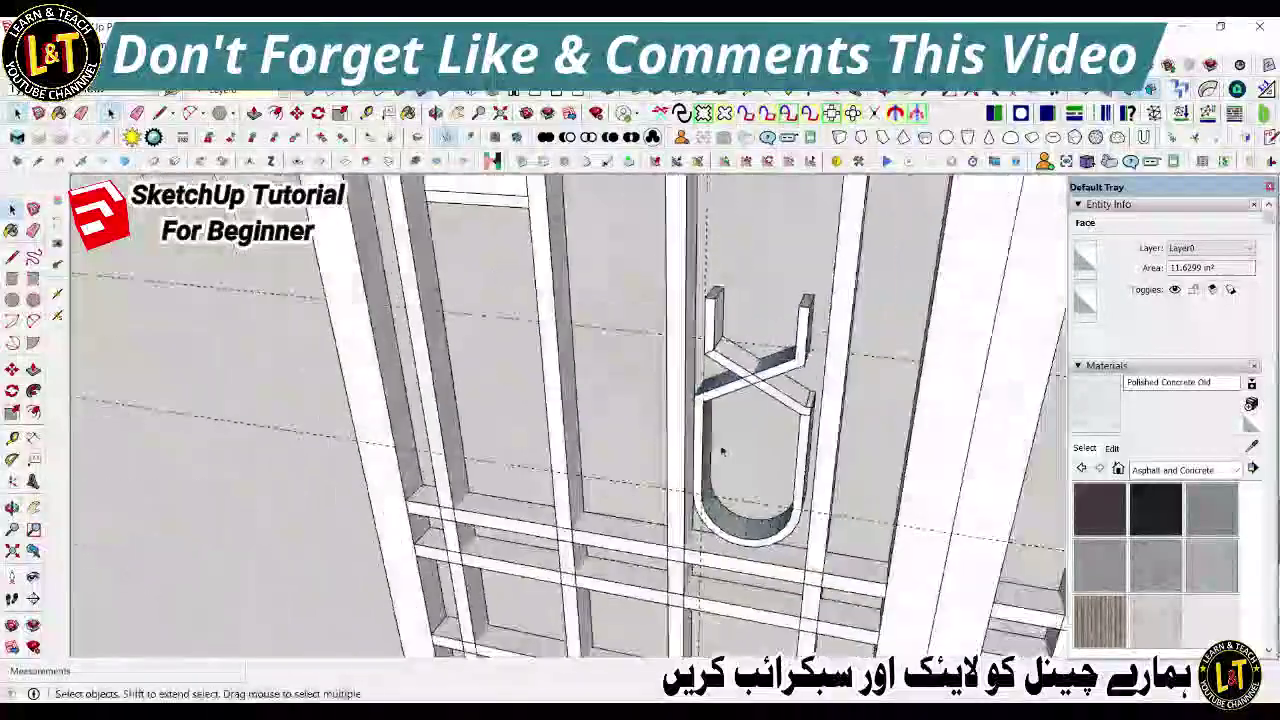
{"action": "scroll", "coordinate": [764, 404], "scroll_direction": "up", "scroll_amount": 4}
{"action": "middle_click_drag", "start_coordinate": [862, 412], "coordinate": [891, 320]}
{"action": "scroll", "coordinate": [880, 386], "scroll_direction": "up", "scroll_amount": 1}
{"action": "key", "text": "l"}
{"action": "left_click", "coordinate": [865, 376]}
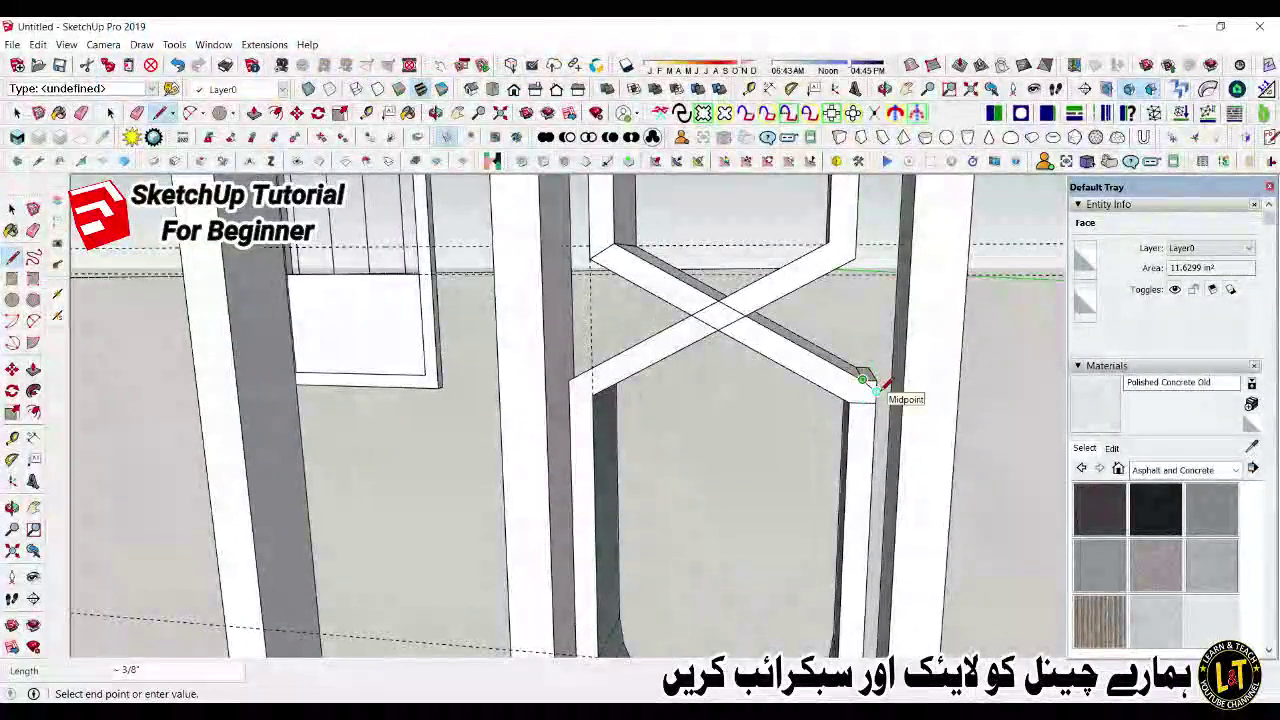
{"action": "scroll", "coordinate": [883, 393], "scroll_direction": "up", "scroll_amount": 4}
{"action": "mouse_move", "coordinate": [883, 393]}
{"action": "middle_mouse_down"}
{"action": "mouse_move", "coordinate": [793, 374]}
{"action": "mouse_move", "coordinate": [781, 420]}
{"action": "middle_mouse_up"}
{"action": "left_click", "coordinate": [784, 365]}
{"action": "left_click", "coordinate": [788, 341]}
Step: Erase the surplus edges around the small notch at the end of the diagonal bar
{"action": "scroll", "coordinate": [777, 338], "scroll_direction": "up", "scroll_amount": 3}
{"action": "key", "text": "e"}
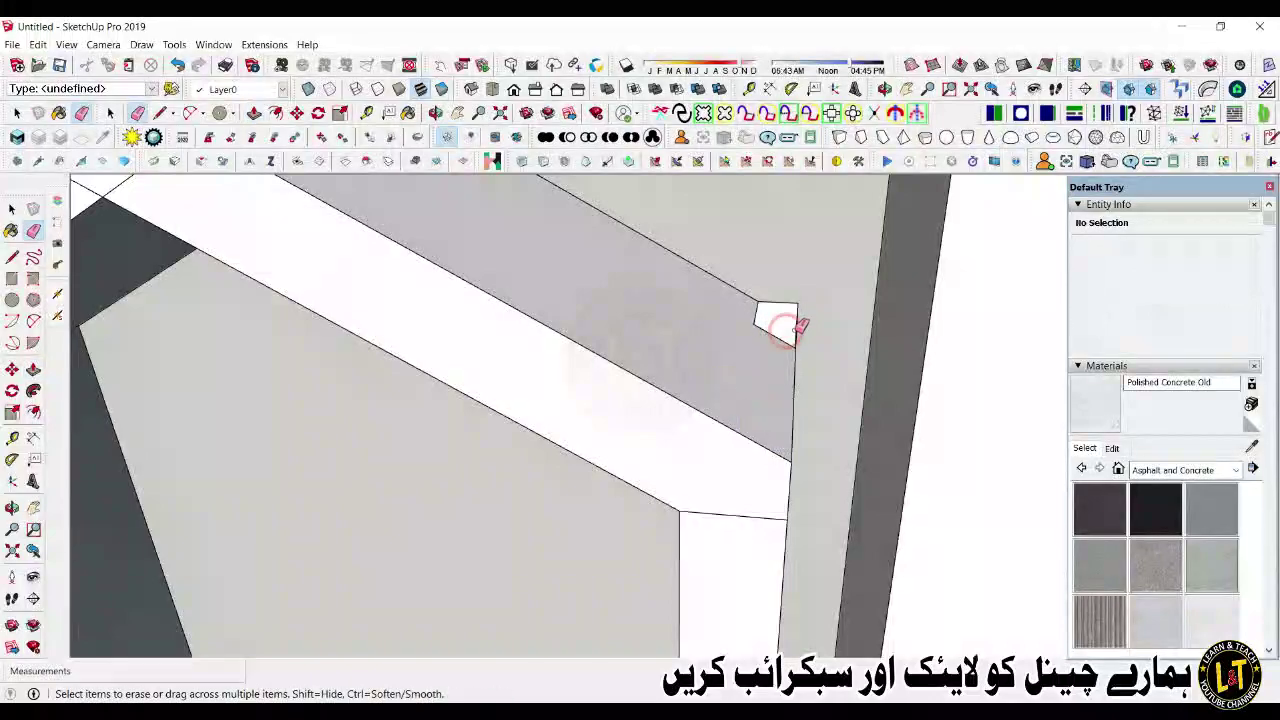
{"action": "middle_click_drag", "start_coordinate": [798, 312], "coordinate": [737, 314]}
{"action": "scroll", "coordinate": [737, 314], "scroll_direction": "up", "scroll_amount": 2}
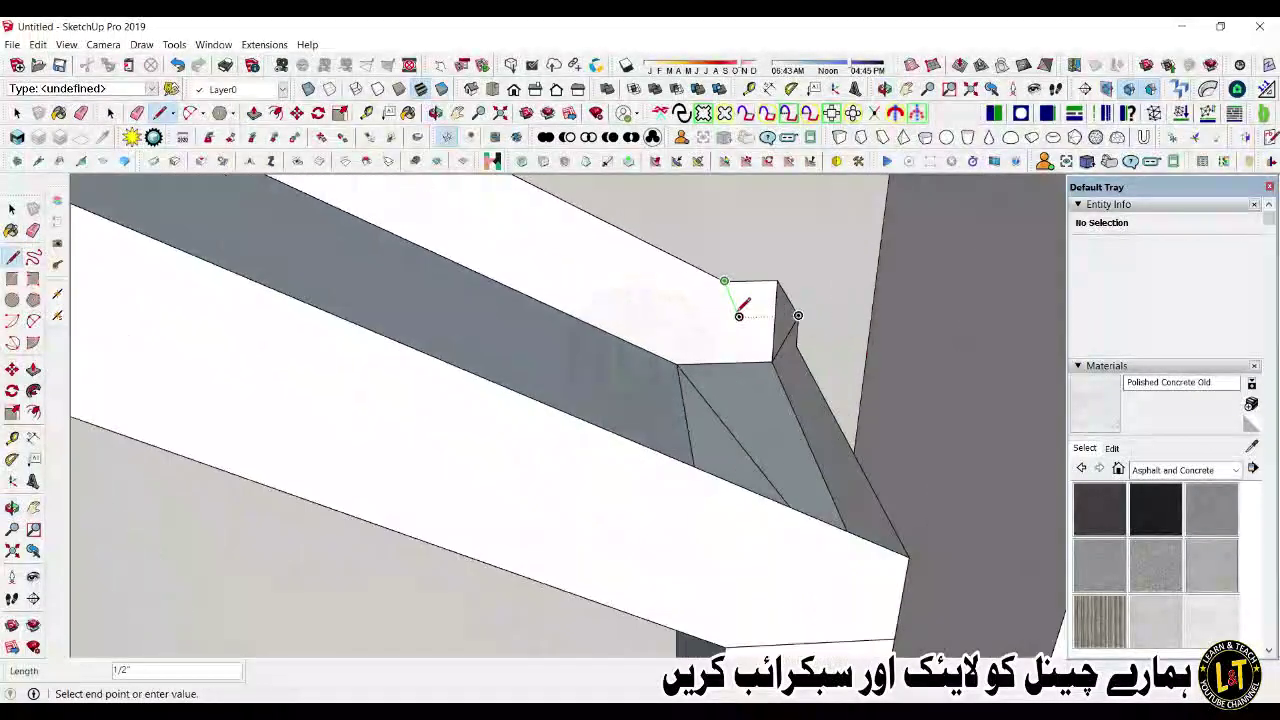
{"action": "key", "text": "e"}
{"action": "left_click", "coordinate": [804, 348]}
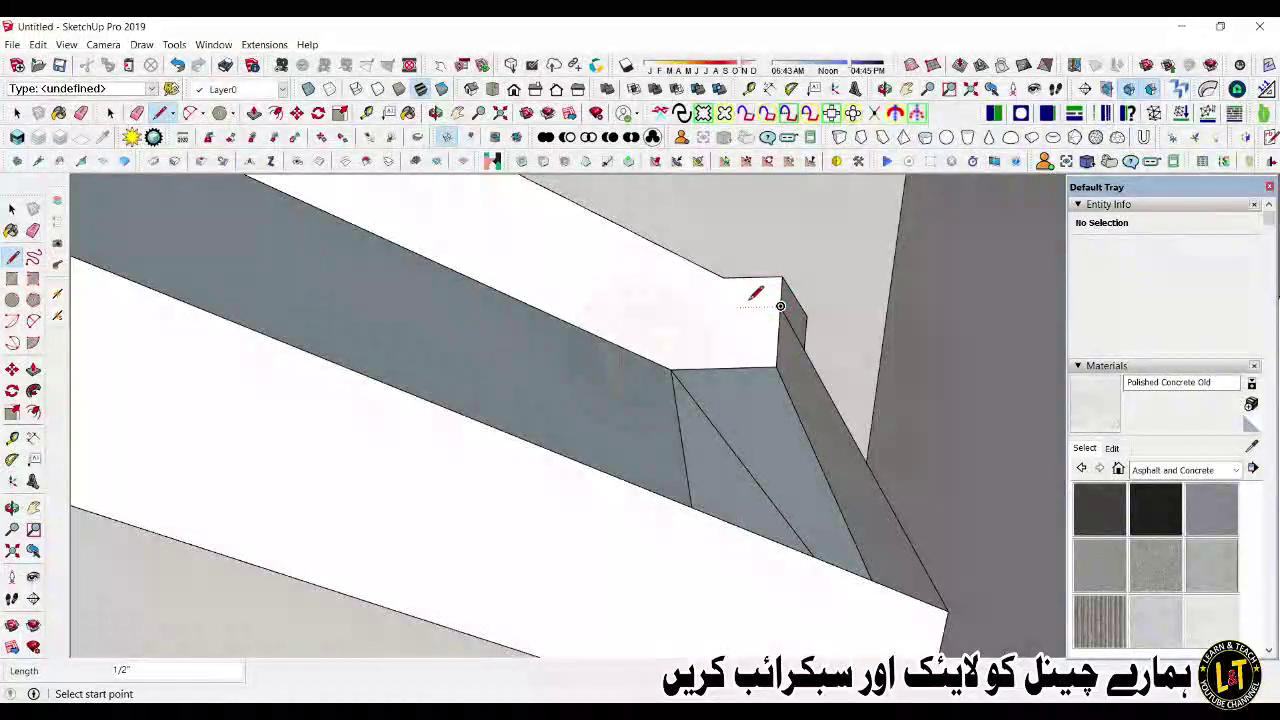
{"action": "key", "text": "e"}
{"action": "left_click", "coordinate": [800, 306]}
Step: Draw an edge squaring off the diagonal bar's corner and erase the protruding tip and the leftover edge at the crossing
{"action": "key", "text": "l"}
{"action": "left_click", "coordinate": [723, 278]}
{"action": "left_click", "coordinate": [780, 306]}
{"action": "key", "text": "e"}
{"action": "left_click_drag", "start_coordinate": [765, 270], "coordinate": [791, 297]}
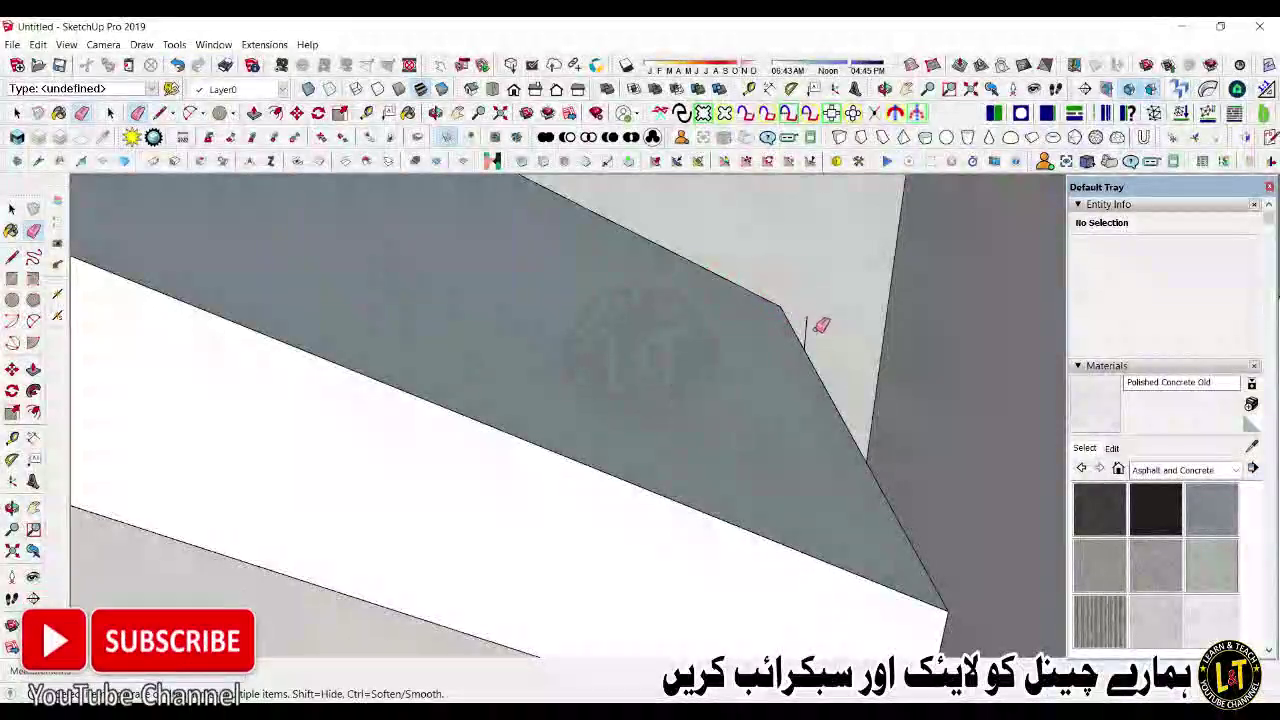
{"action": "scroll", "coordinate": [785, 400], "scroll_direction": "down", "scroll_amount": 7}
{"action": "left_click", "coordinate": [566, 418]}
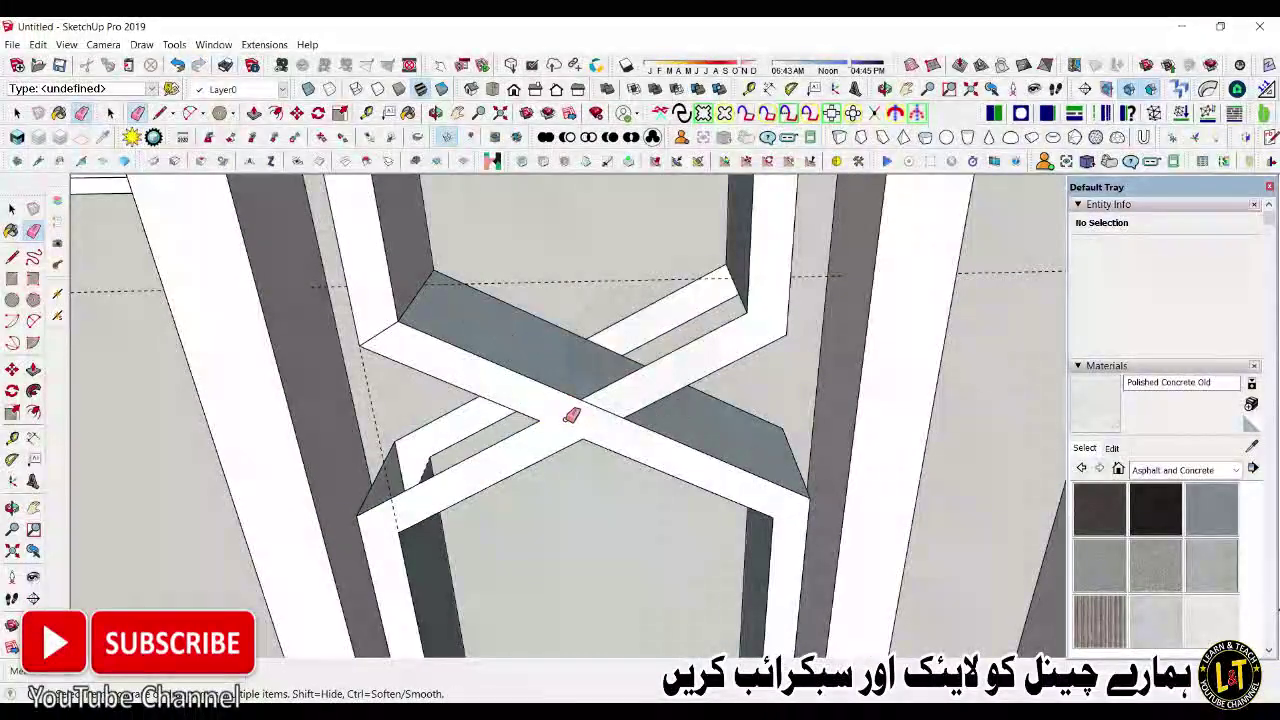
Step: Group all connected geometry of the crossed bars and the round-ended loop
{"action": "scroll", "coordinate": [625, 460], "scroll_direction": "down", "scroll_amount": 9}
{"action": "middle_click_drag", "start_coordinate": [651, 477], "coordinate": [630, 410]}
{"action": "key", "text": "space"}
{"action": "triple_click", "coordinate": [619, 438]}
{"action": "right_click", "coordinate": [618, 436]}
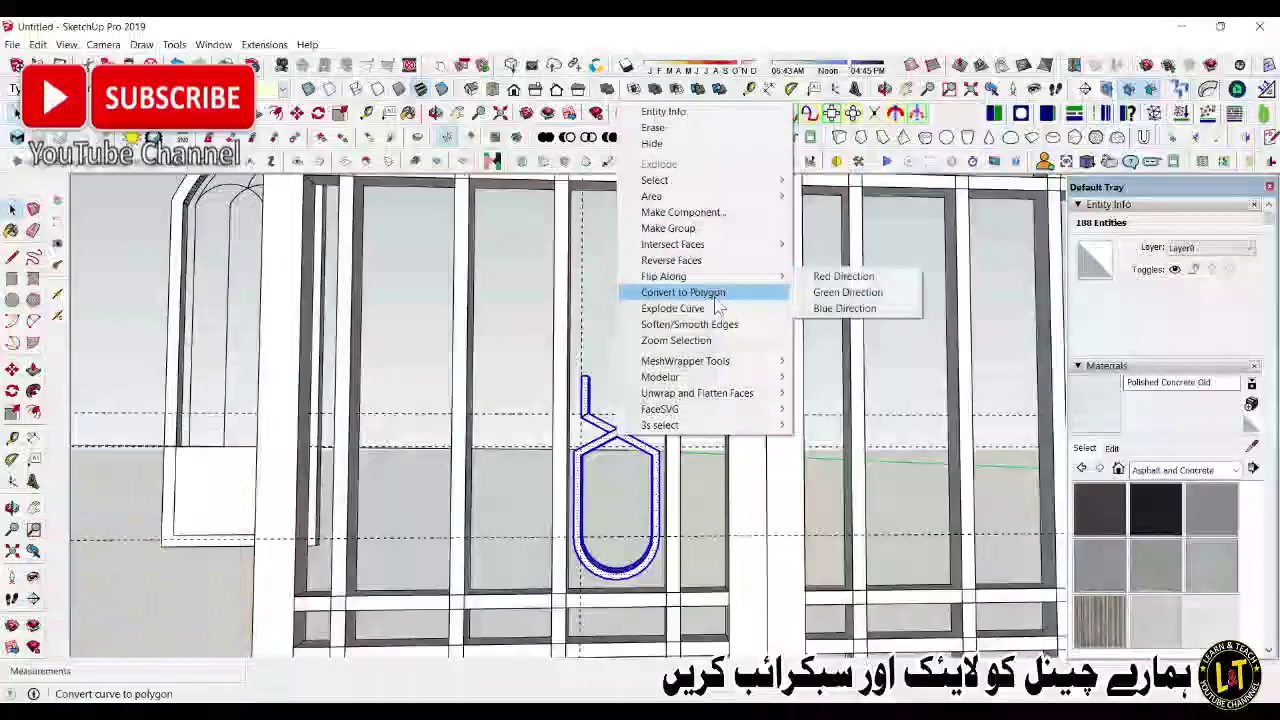
{"action": "left_click", "coordinate": [697, 239]}
Step: Cut the loop group and paste it inside the door leaf group, with its rounded end on the lower paired bars
{"action": "scroll", "coordinate": [628, 463], "scroll_direction": "down", "scroll_amount": 5}
{"action": "middle_click_drag", "start_coordinate": [628, 463], "coordinate": [640, 467]}
{"action": "key", "text": "ctrl+x"}
{"action": "double_click", "coordinate": [676, 524]}
{"action": "left_click", "coordinate": [677, 524]}
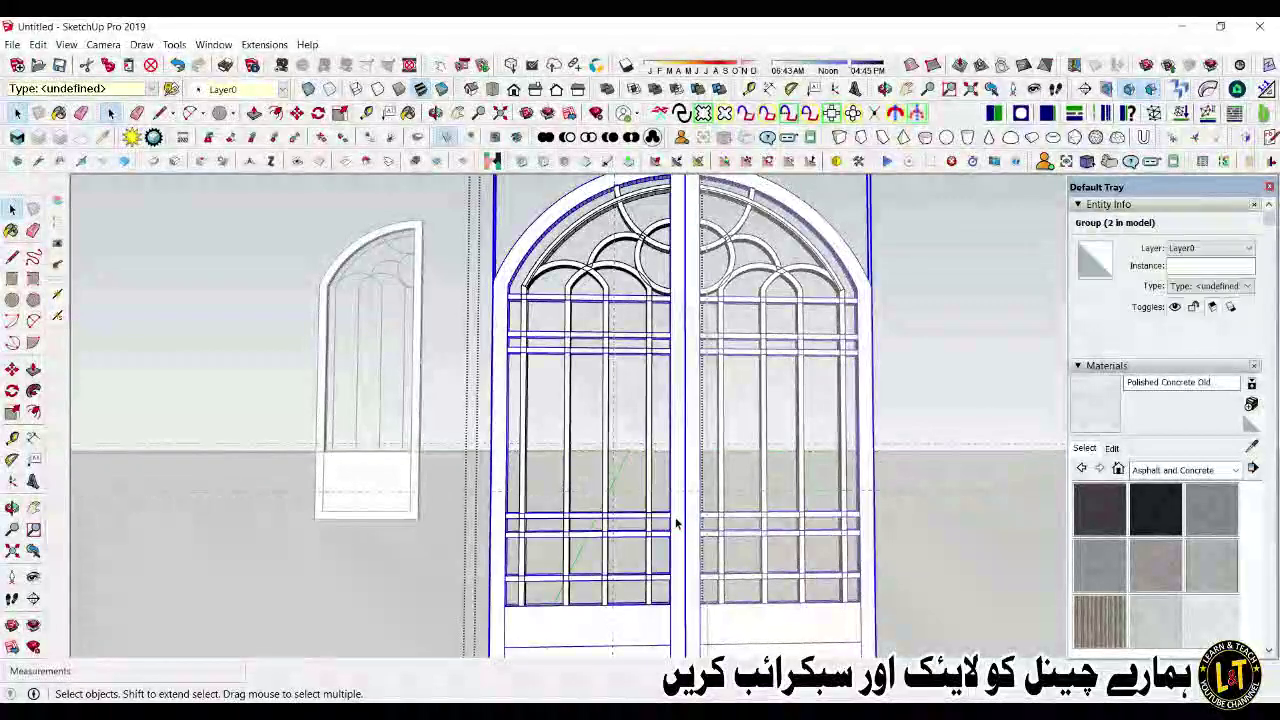
{"action": "key", "text": "ctrl+v"}
{"action": "scroll", "coordinate": [640, 470], "scroll_direction": "up", "scroll_amount": 5}
{"action": "scroll", "coordinate": [655, 450], "scroll_direction": "up", "scroll_amount": 4}
{"action": "left_click", "coordinate": [661, 510]}
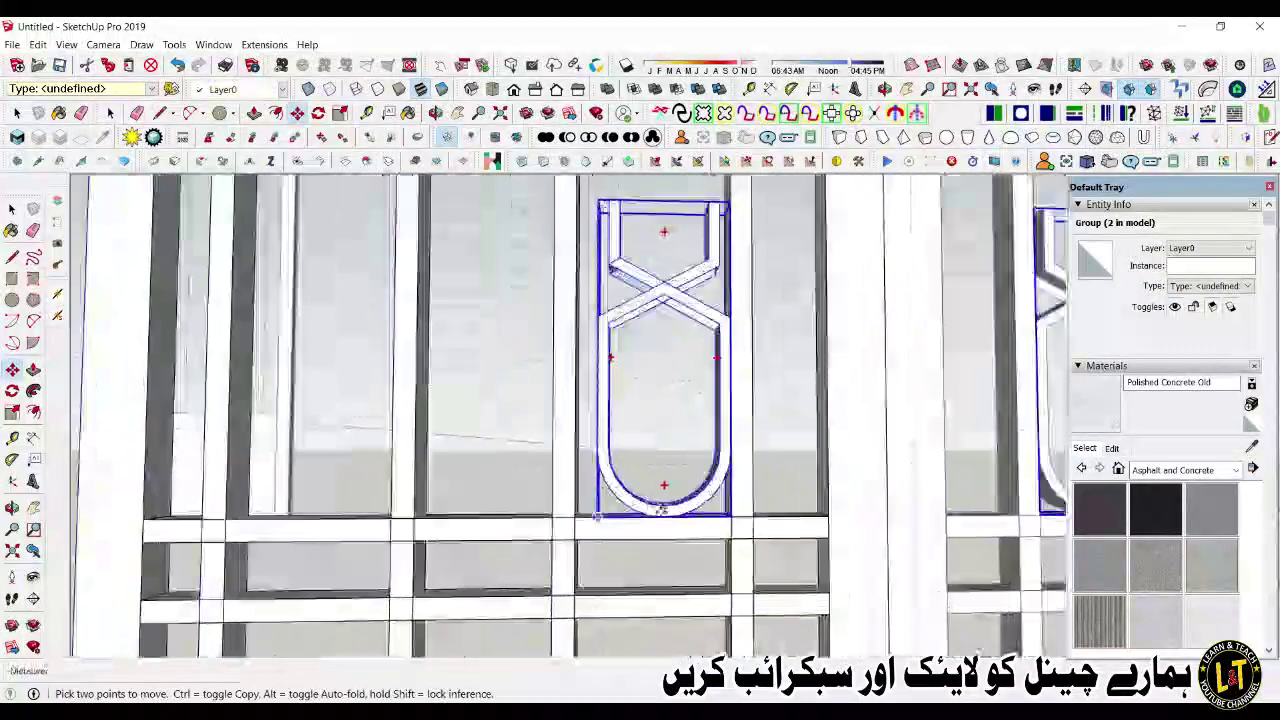
{"action": "left_click", "coordinate": [661, 510]}
Step: Add a vertically mirrored copy of the loop group above the original, joined at the open ends
{"action": "scroll", "coordinate": [652, 482], "scroll_direction": "down", "scroll_amount": 8}
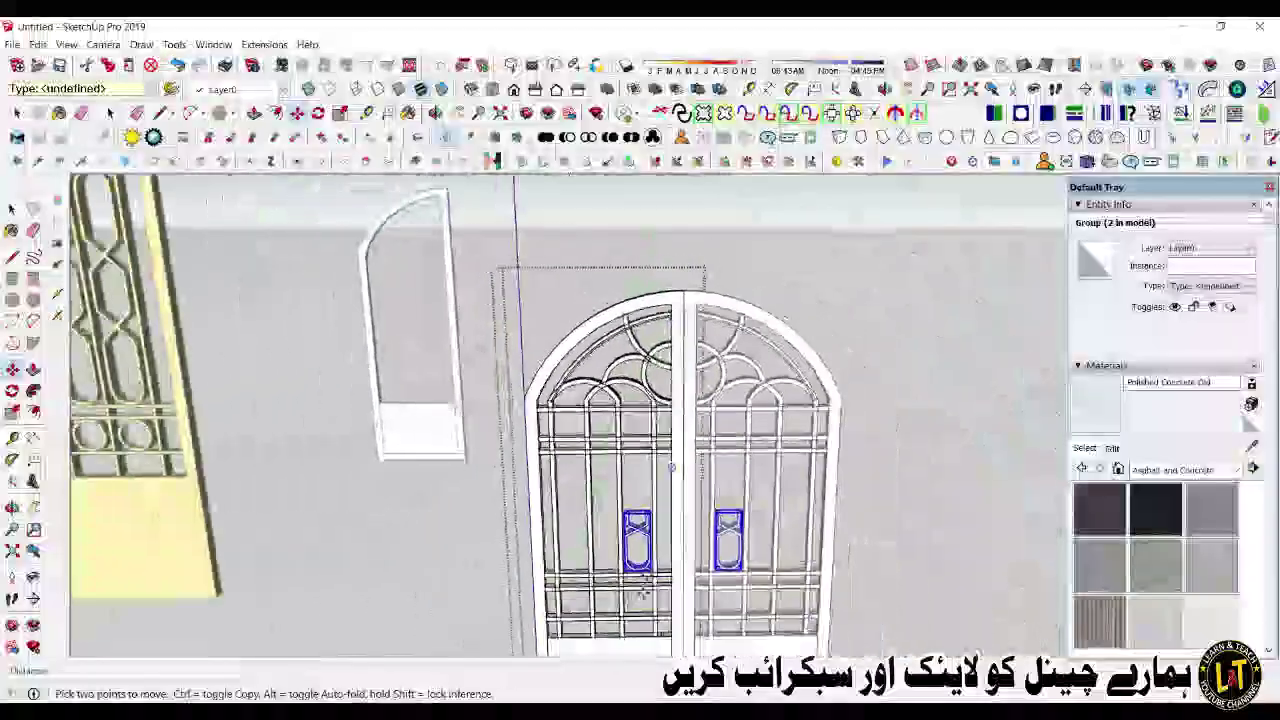
{"action": "scroll", "coordinate": [640, 430], "scroll_direction": "up", "scroll_amount": 8}
{"action": "key", "text": "r"}
{"action": "key", "text": "space"}
{"action": "left_click", "coordinate": [623, 372]}
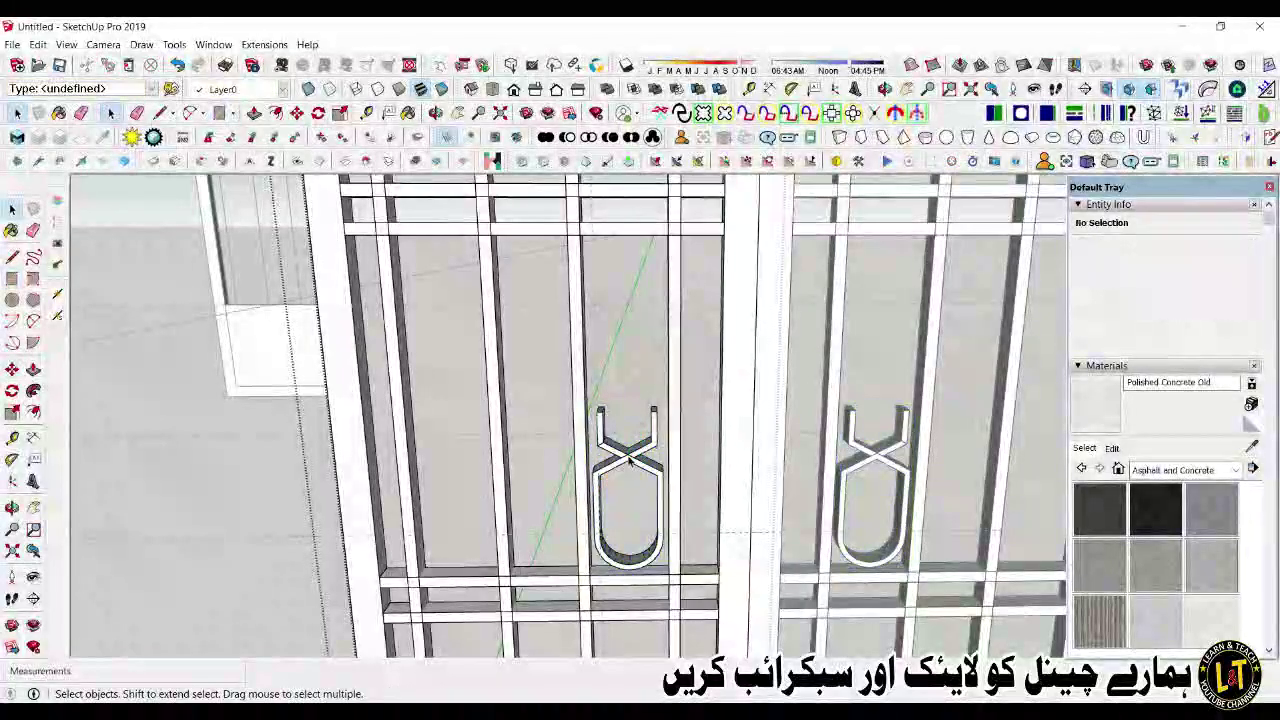
{"action": "left_click", "coordinate": [628, 460]}
{"action": "key", "text": "m"}
{"action": "left_click", "coordinate": [619, 423]}
{"action": "left_click", "coordinate": [624, 390]}
{"action": "left_click", "coordinate": [635, 520]}
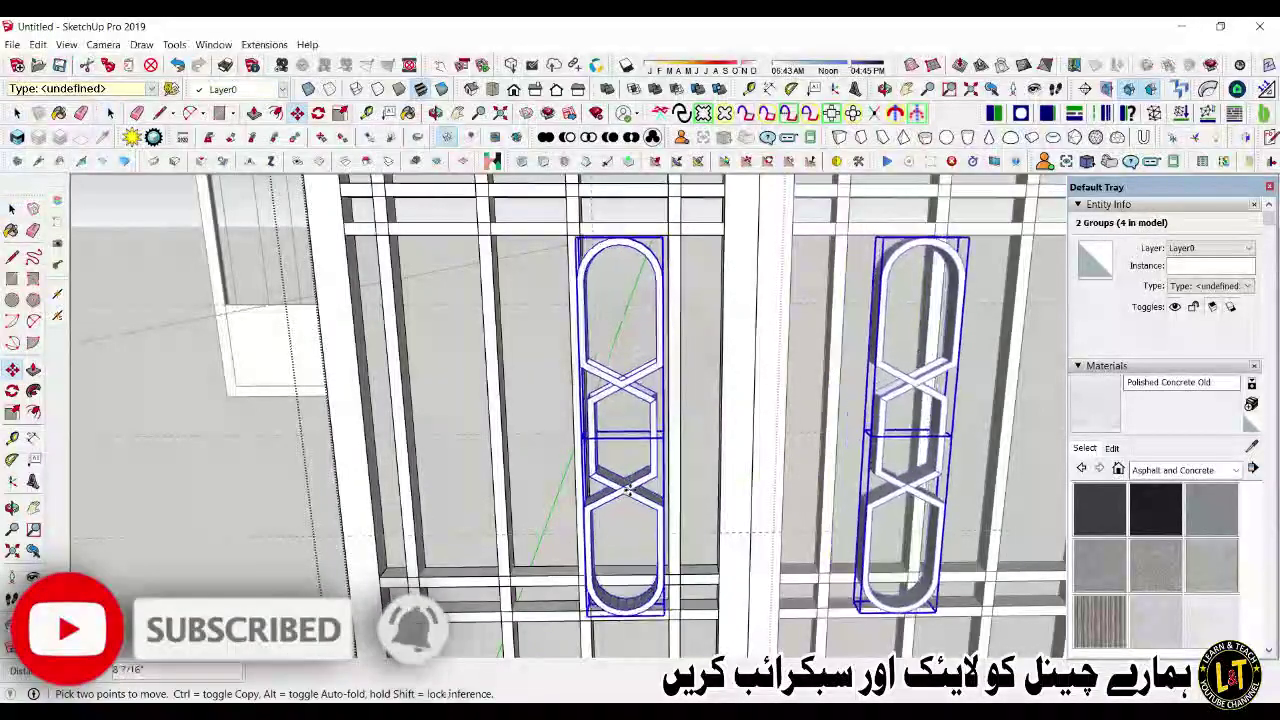
Step: Move both loop halves together so the lower rounded end rests on the upper bar of the lower pair
{"action": "type", "text": "2"}
{"action": "key", "text": "Return"}
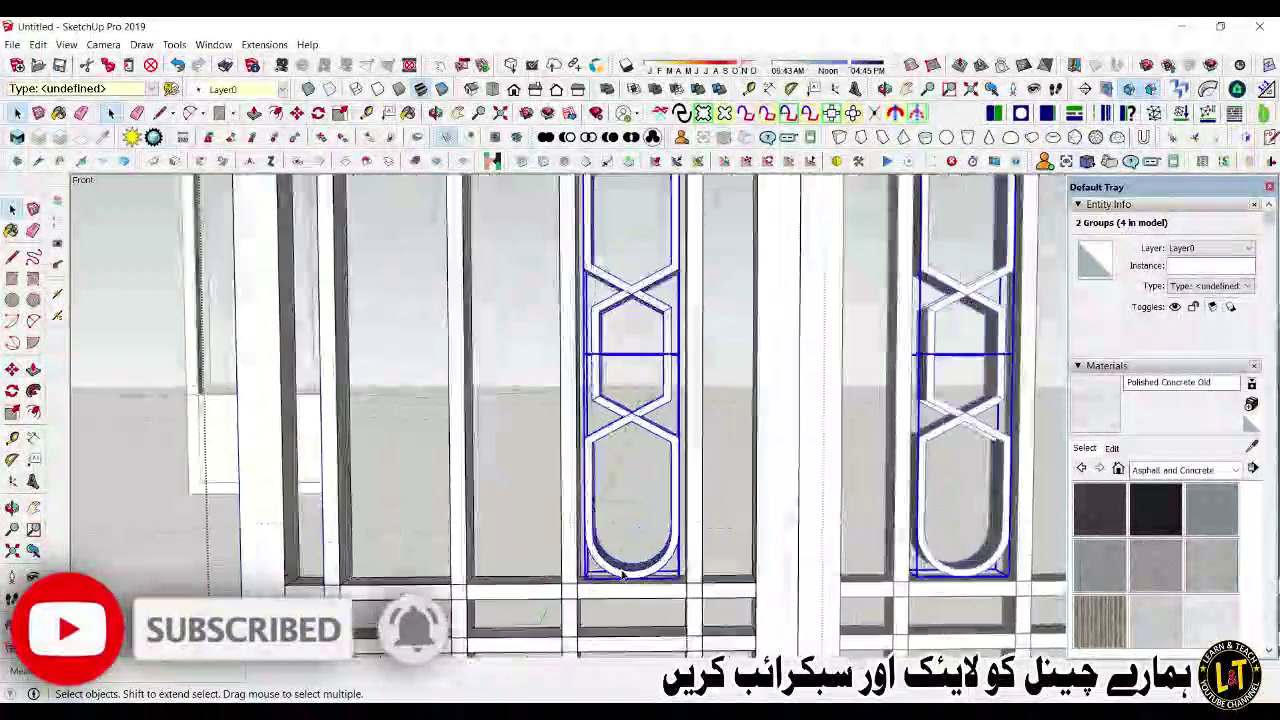
{"action": "scroll", "coordinate": [664, 607], "scroll_direction": "up", "scroll_amount": 3}
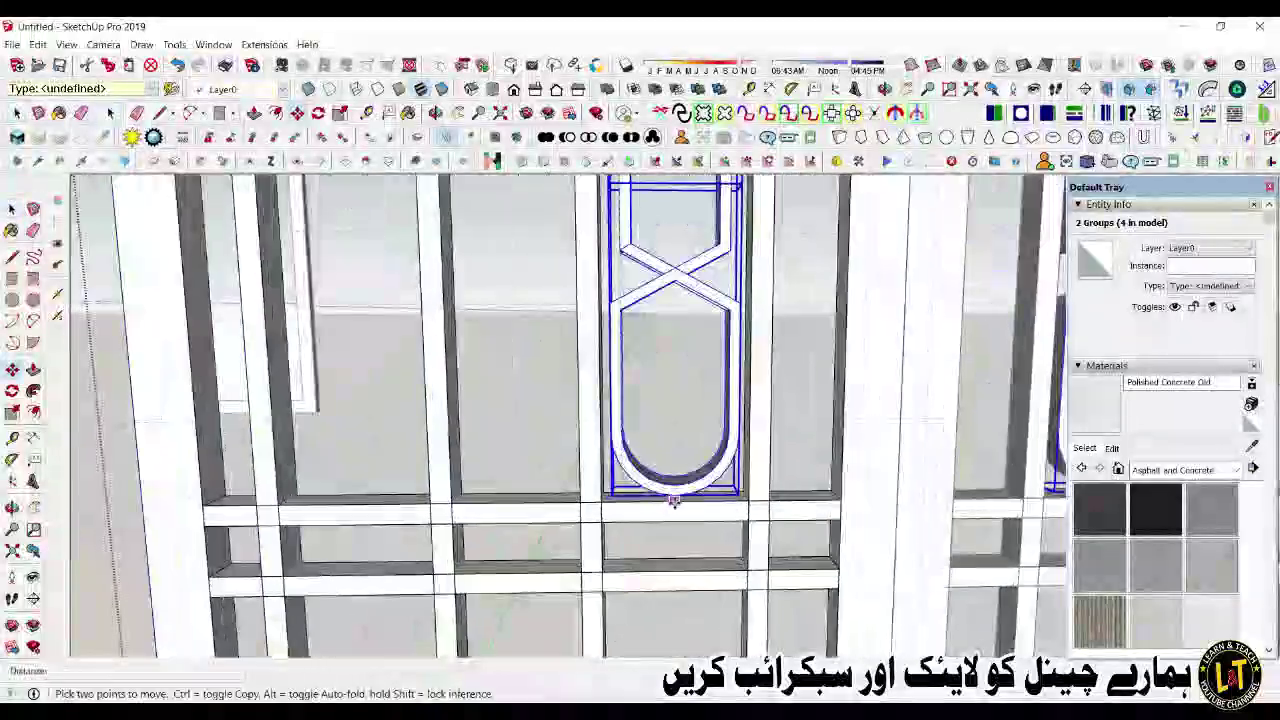
{"action": "left_click", "coordinate": [674, 502]}
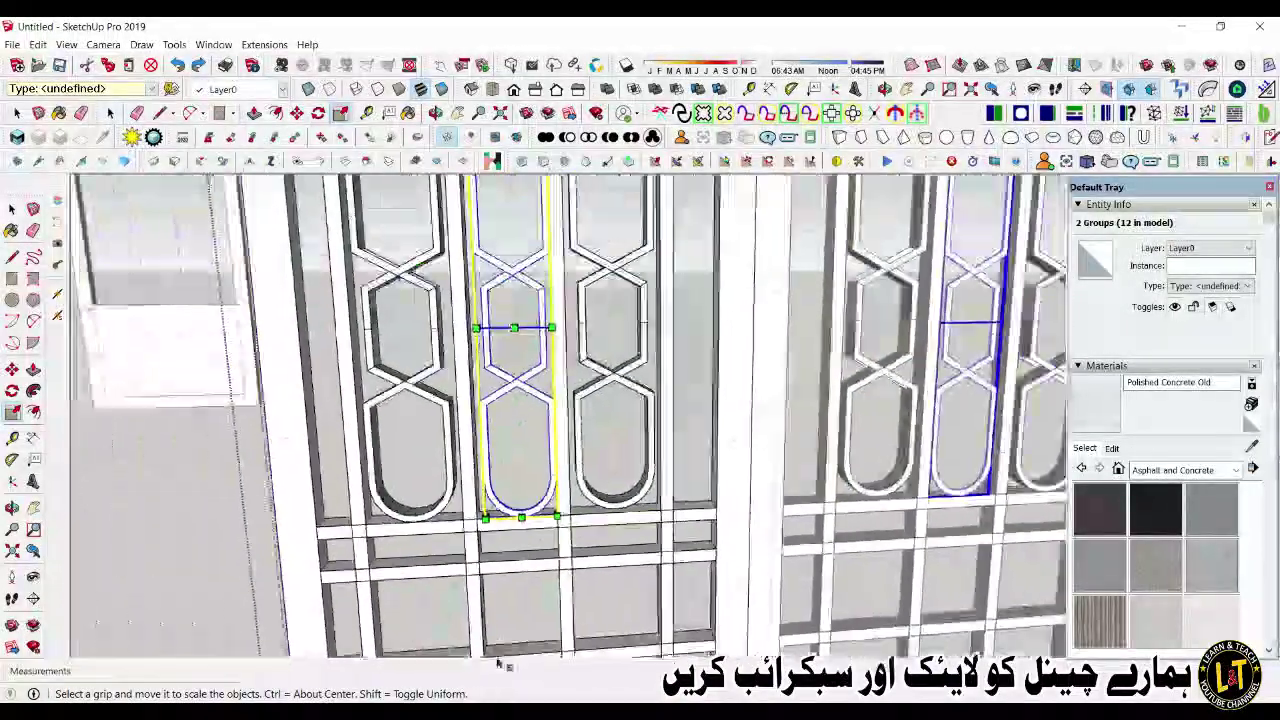
Step: Draw a circle with a radius of about 2 15/16" centred on the lowest horizontal bar, below the loop nearest the doors' meeting edge
{"action": "middle_click_drag", "start_coordinate": [430, 480], "coordinate": [518, 455]}
{"action": "scroll", "coordinate": [518, 455], "scroll_direction": "up", "scroll_amount": 5}
{"action": "mouse_move", "coordinate": [603, 394]}
{"action": "middle_mouse_down"}
{"action": "mouse_move", "coordinate": [429, 437]}
{"action": "mouse_move", "coordinate": [335, 480]}
{"action": "middle_mouse_up"}
{"action": "scroll", "coordinate": [560, 370], "scroll_direction": "down", "scroll_amount": 5}
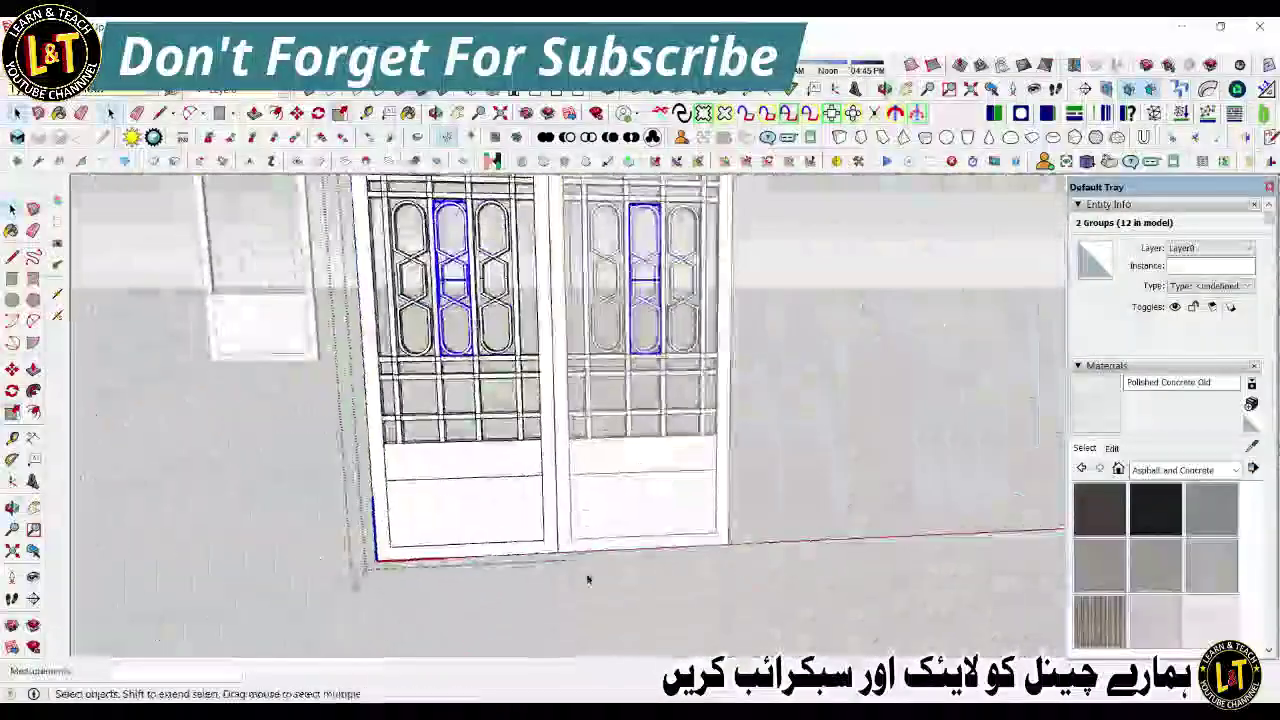
{"action": "left_click", "coordinate": [588, 580]}
{"action": "scroll", "coordinate": [506, 534], "scroll_direction": "down", "scroll_amount": 4}
{"action": "middle_click_drag", "start_coordinate": [506, 534], "coordinate": [534, 498]}
{"action": "scroll", "coordinate": [534, 495], "scroll_direction": "down", "scroll_amount": 3}
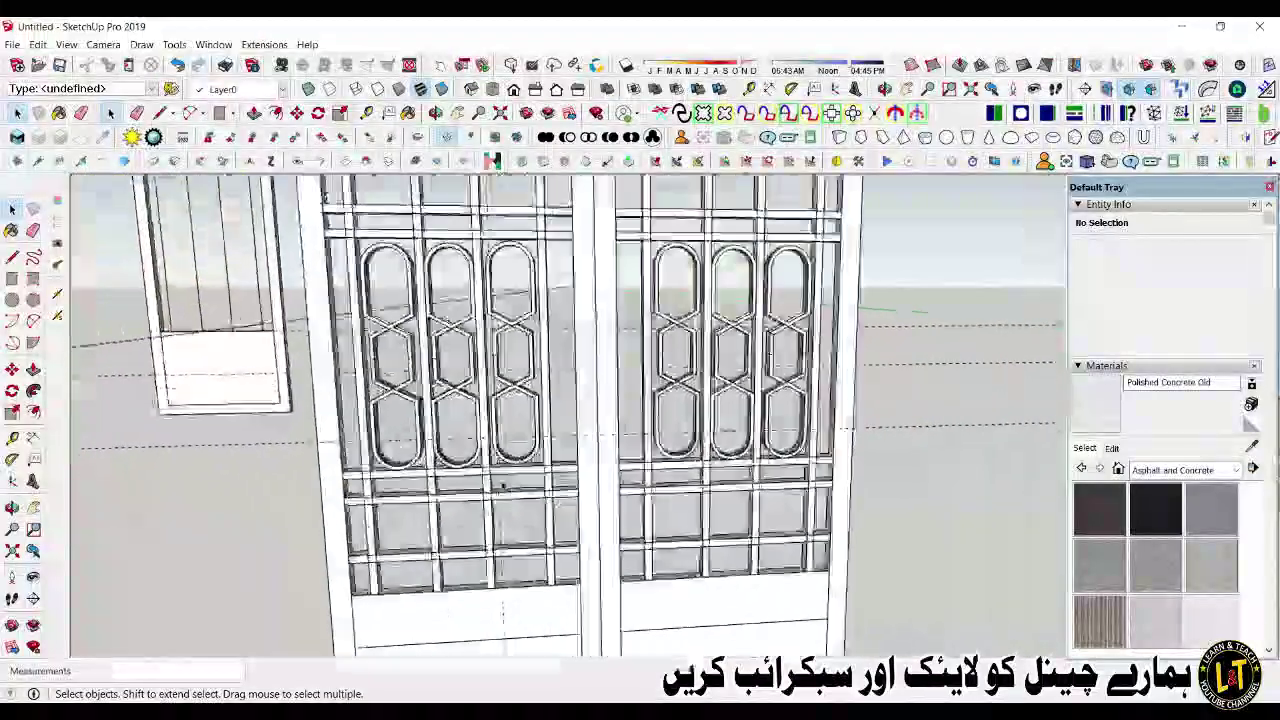
{"action": "key", "text": "c"}
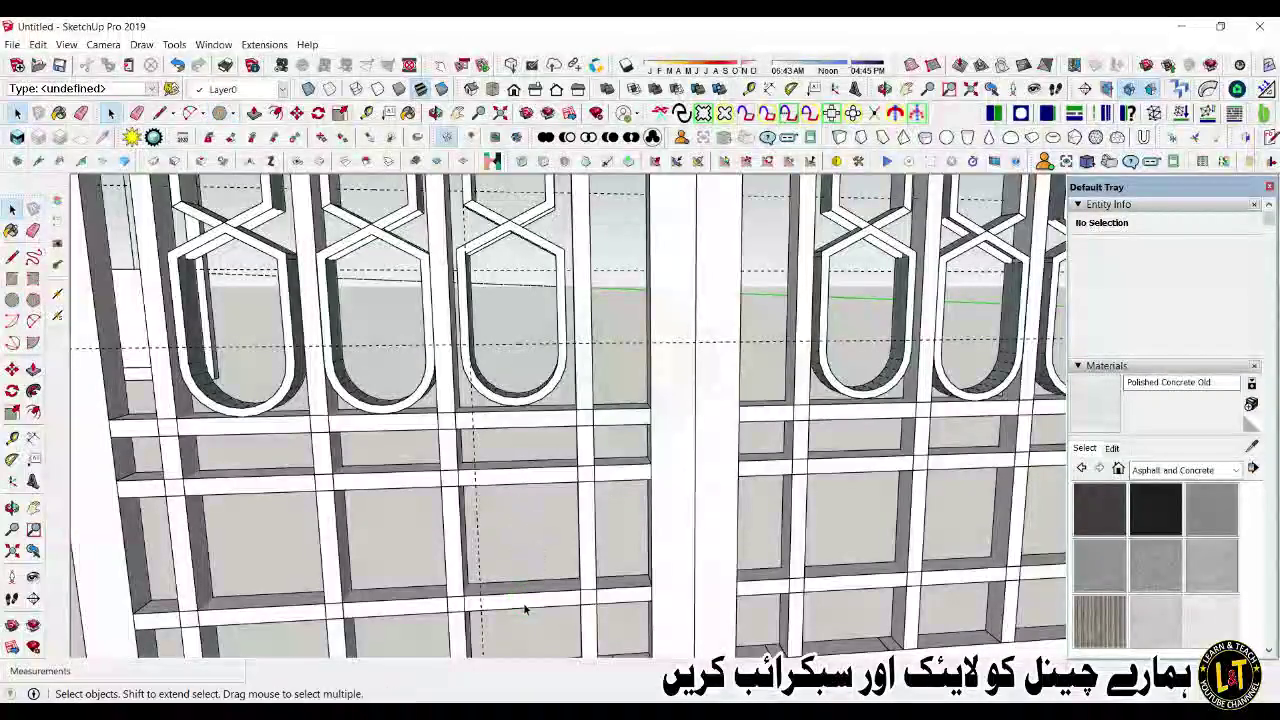
{"action": "left_click", "coordinate": [525, 608]}
{"action": "key", "text": "c"}
{"action": "left_click", "coordinate": [555, 578]}
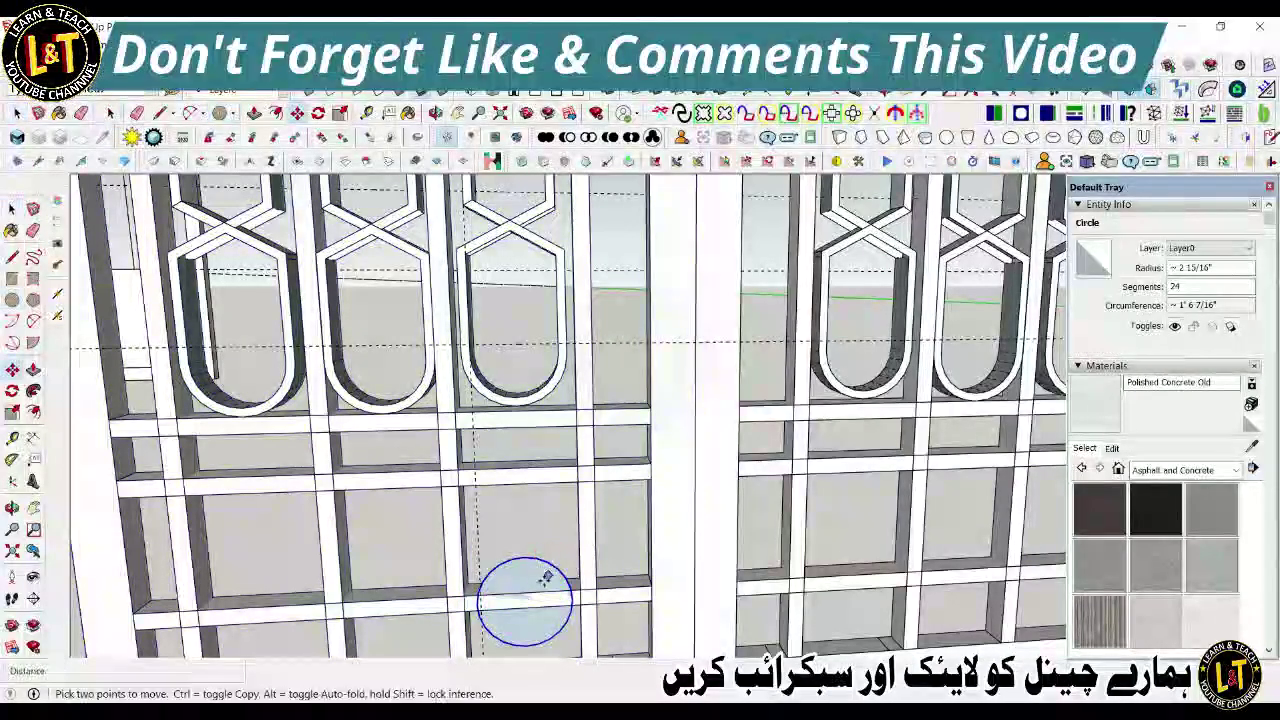
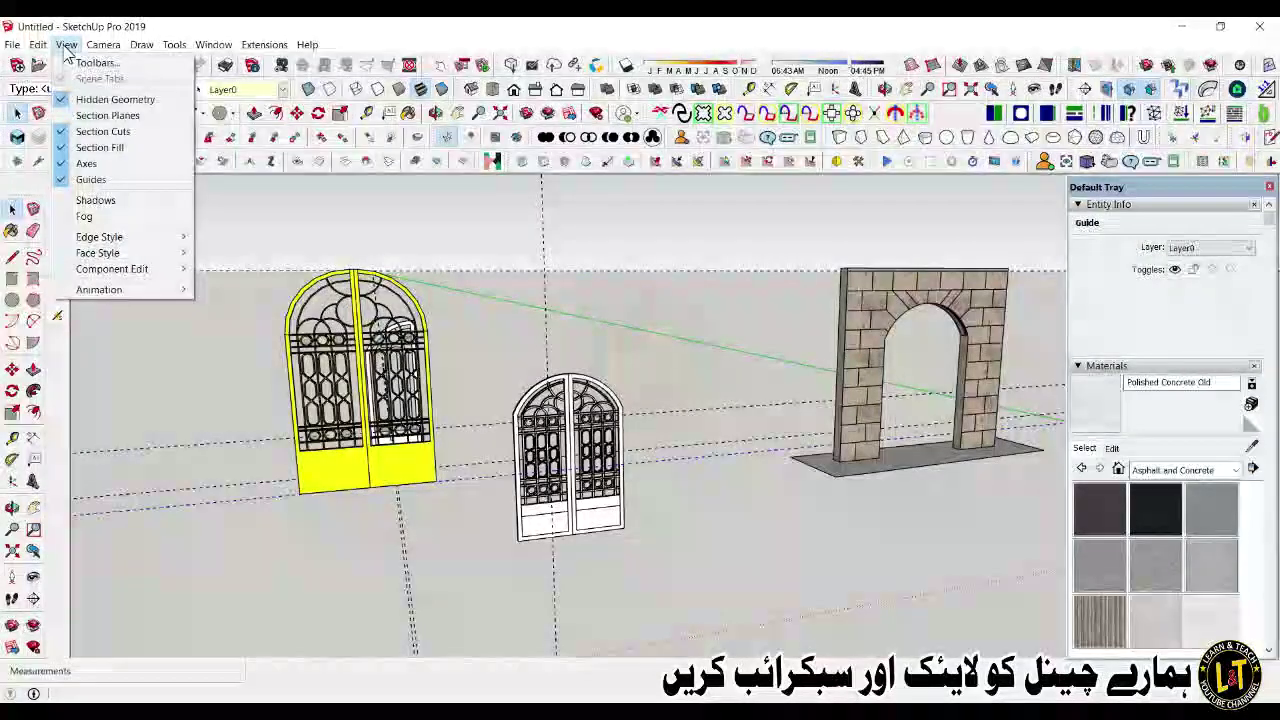
Step: Delete all guides in the model
{"action": "mouse_move", "coordinate": [36, 54]}
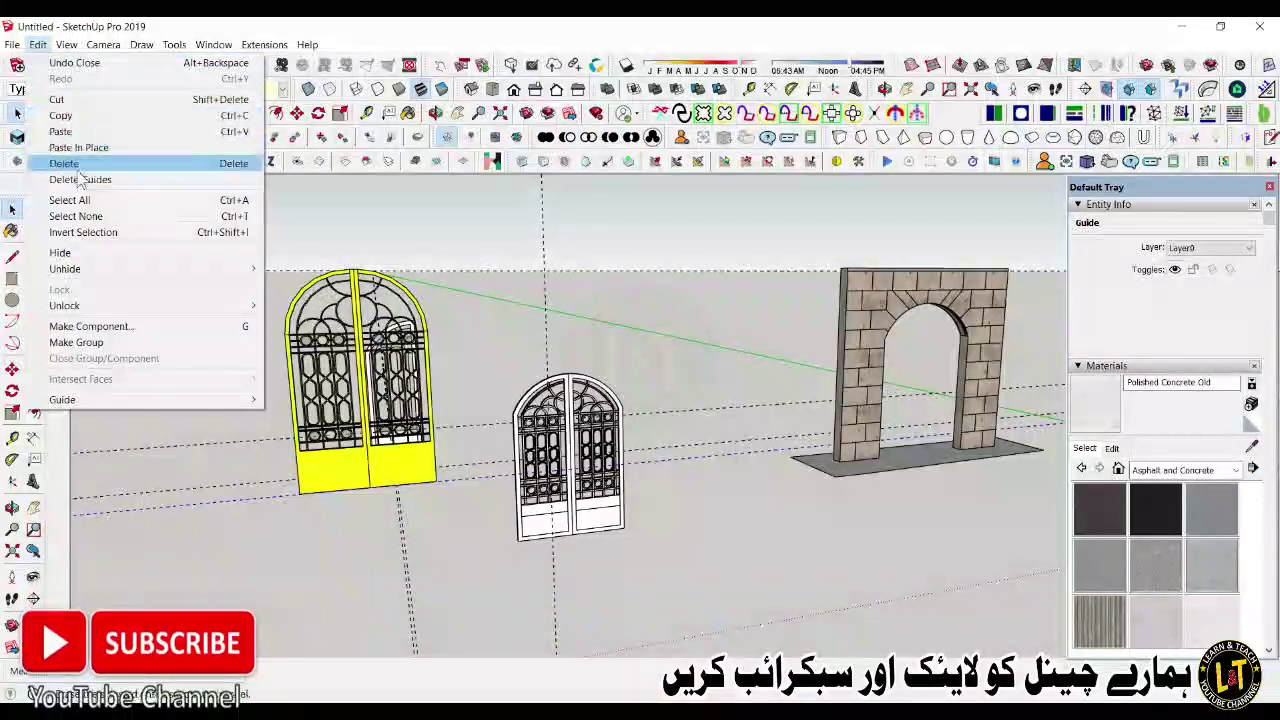
{"action": "scroll", "coordinate": [597, 497], "scroll_direction": "up", "scroll_amount": 5}
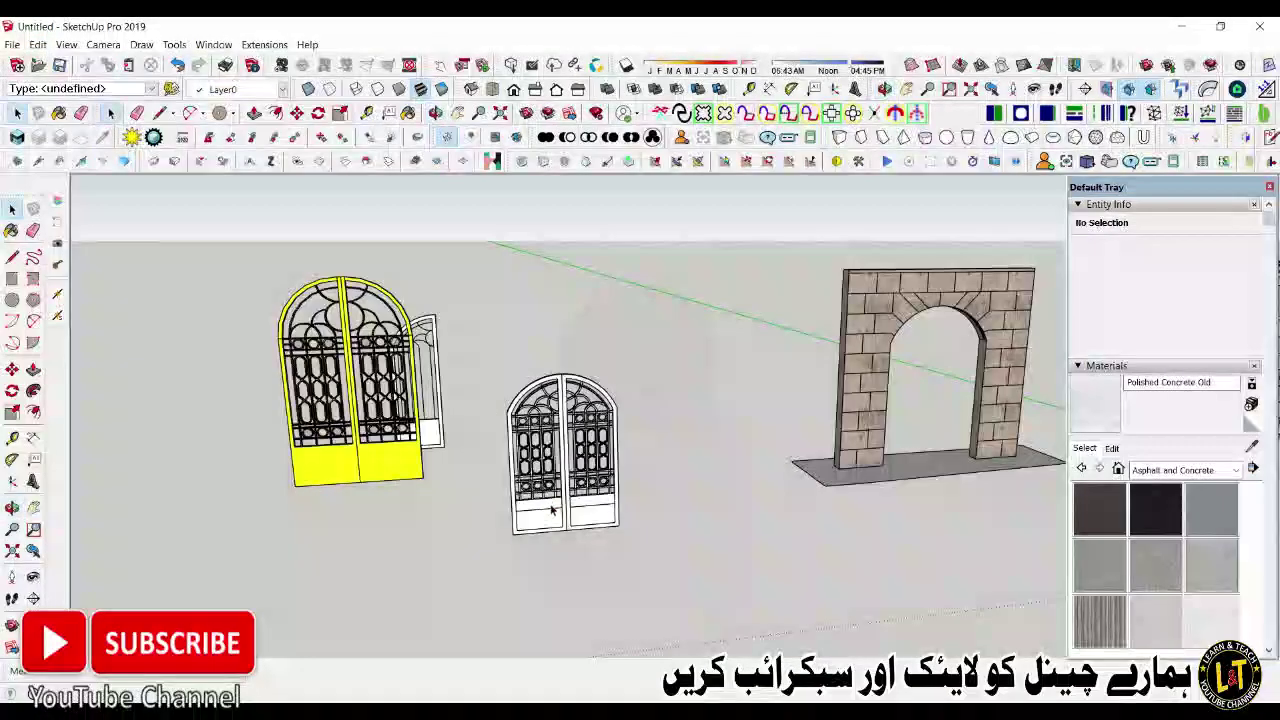
{"action": "scroll", "coordinate": [527, 478], "scroll_direction": "down", "scroll_amount": 5}
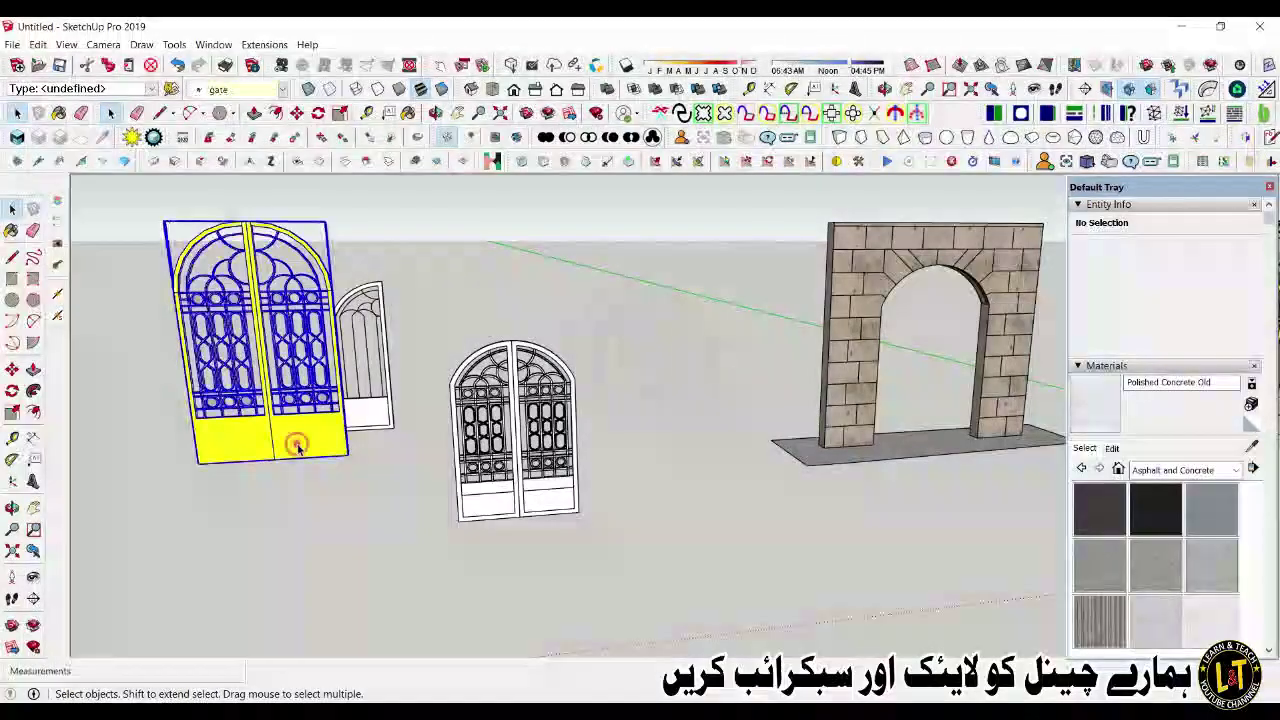
Step: Sample the gold material from the yellow reference door and paint the new double door with it
{"action": "key", "text": "b"}
{"action": "key", "text": "space"}
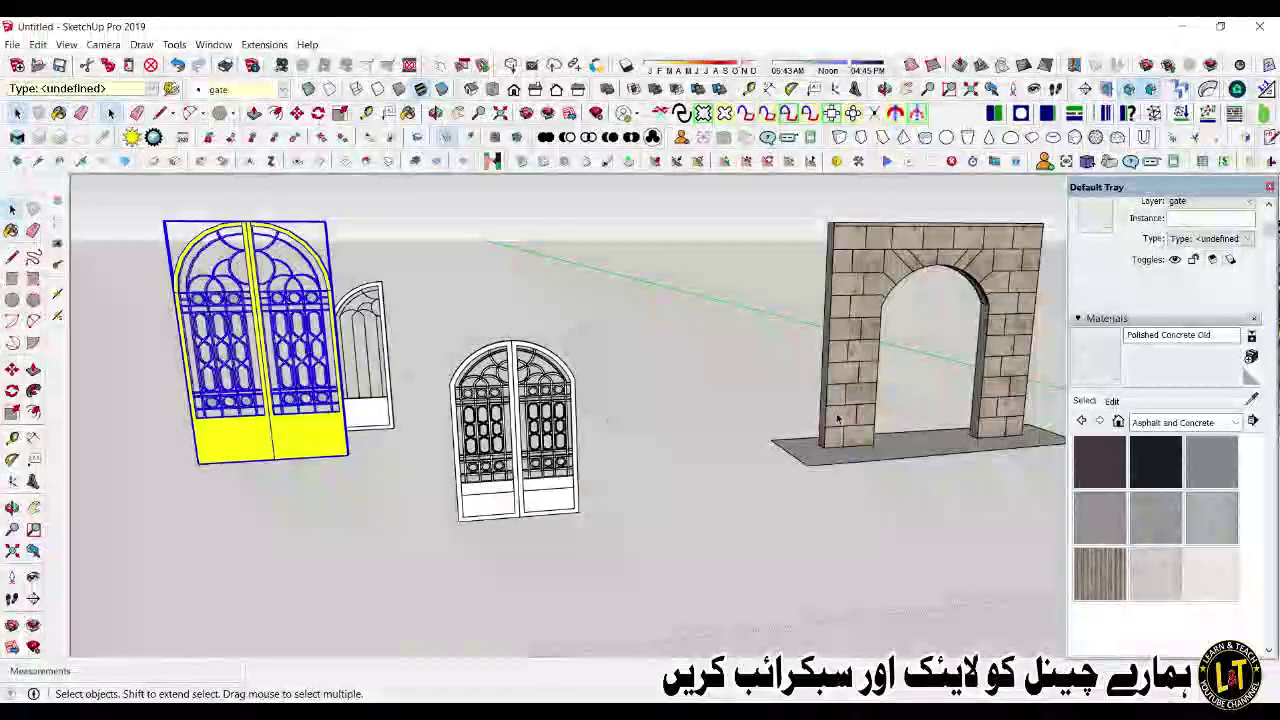
{"action": "left_click", "coordinate": [334, 451], "text": "alt"}
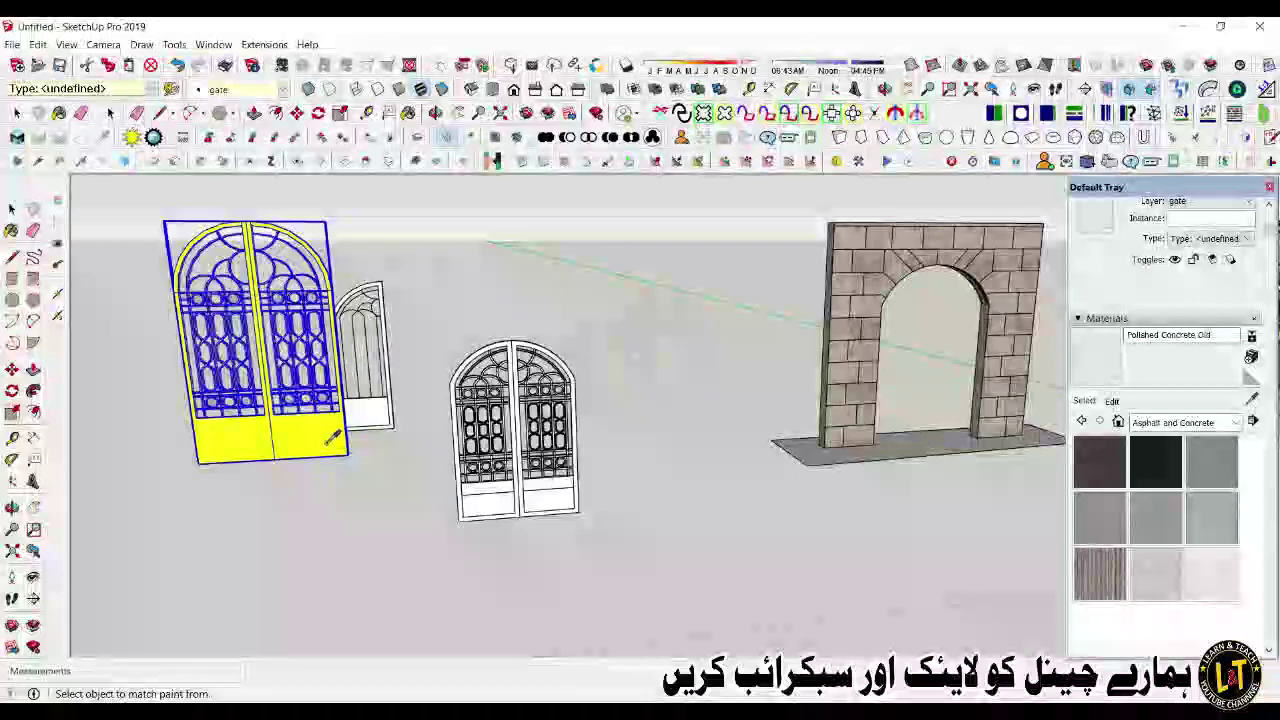
{"action": "scroll", "coordinate": [510, 510], "scroll_direction": "up", "scroll_amount": 2}
{"action": "left_click", "coordinate": [553, 519]}
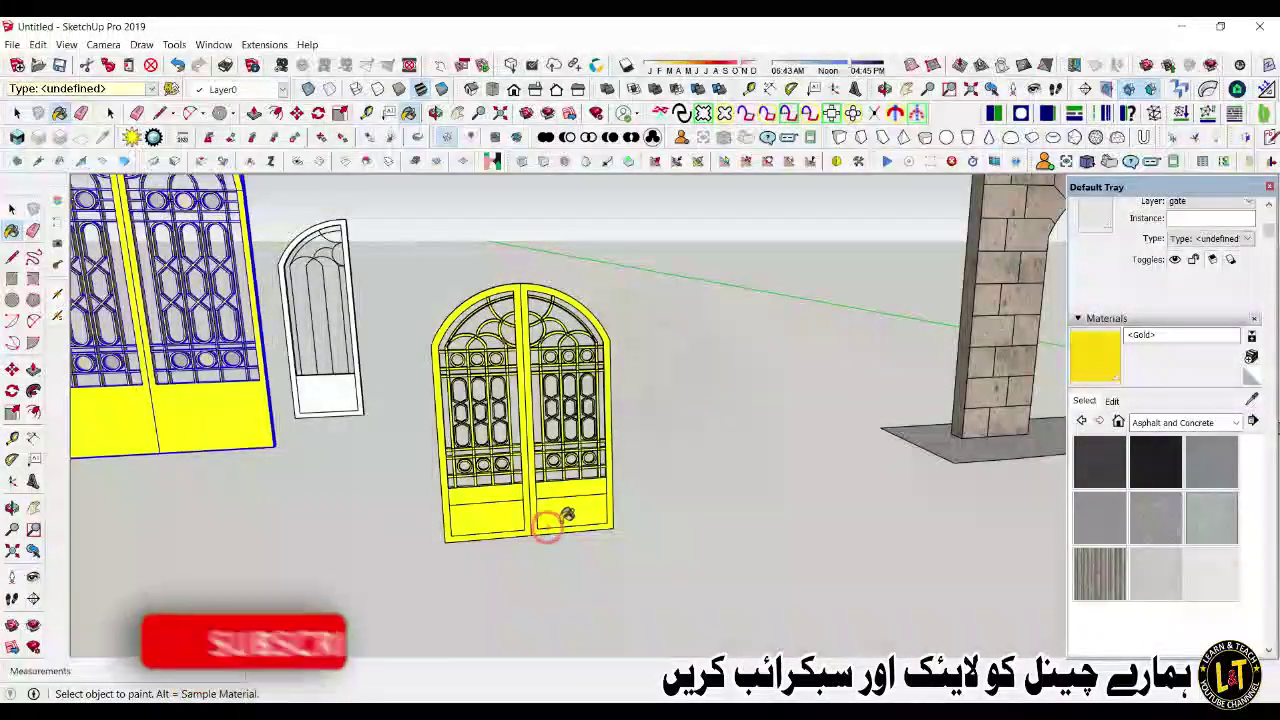
{"action": "key", "text": "space"}
{"action": "scroll", "coordinate": [545, 457], "scroll_direction": "up", "scroll_amount": 1}
{"action": "scroll", "coordinate": [547, 457], "scroll_direction": "up", "scroll_amount": 4}
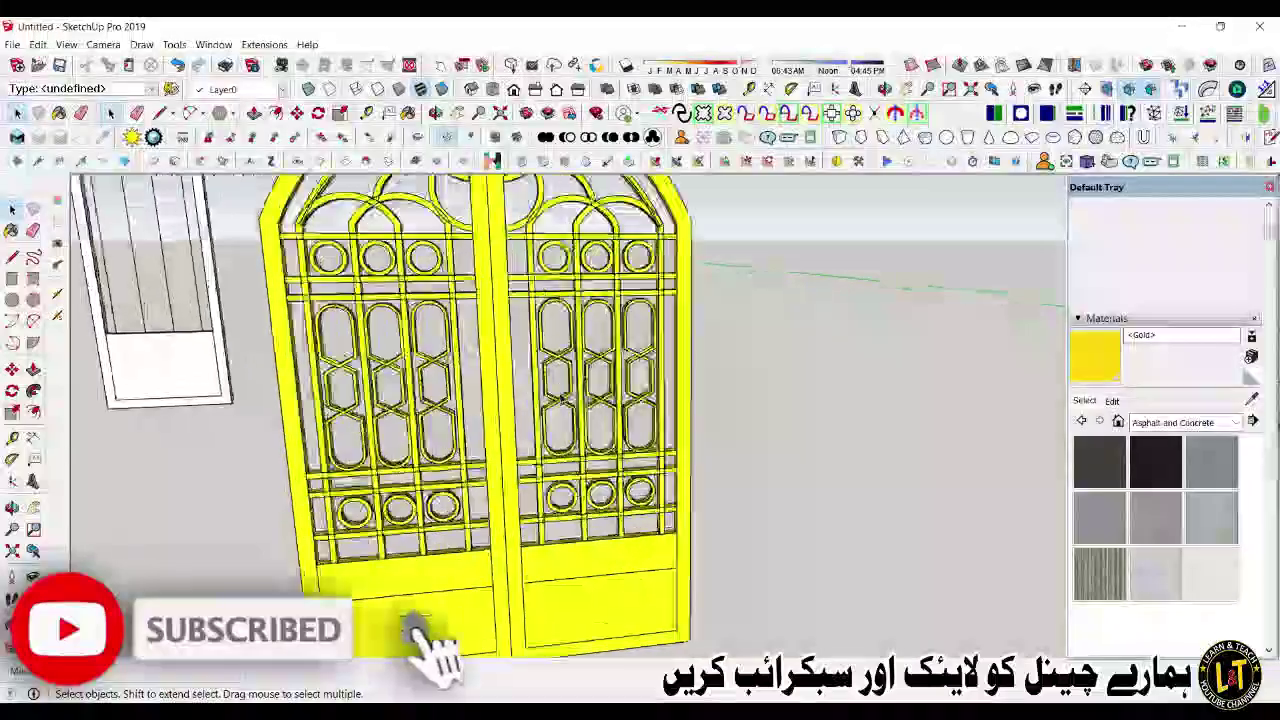
Step: Delete the leftover unfinished single door leaf standing between the reference door and the new door
{"action": "scroll", "coordinate": [565, 400], "scroll_direction": "down", "scroll_amount": 3}
{"action": "scroll", "coordinate": [565, 400], "scroll_direction": "down", "scroll_amount": 2}
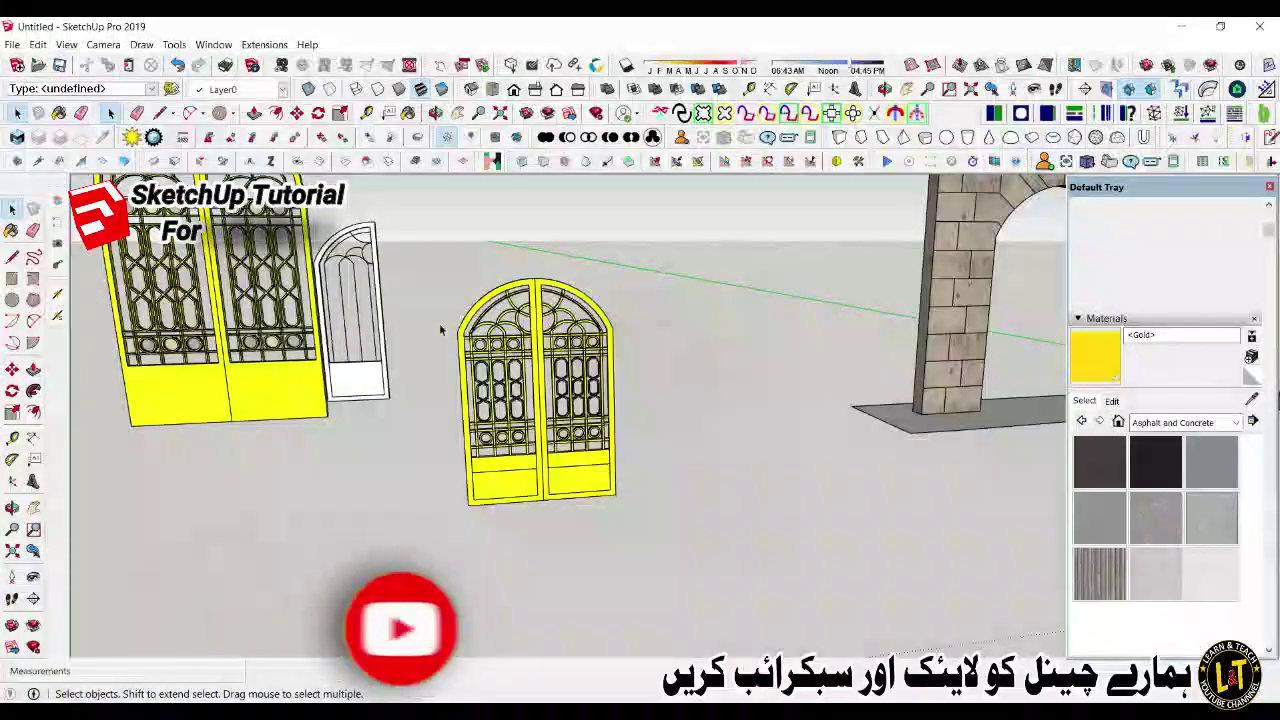
{"action": "left_click", "coordinate": [372, 307]}
{"action": "key", "text": "Delete"}
{"action": "scroll", "coordinate": [372, 314], "scroll_direction": "down", "scroll_amount": 2}
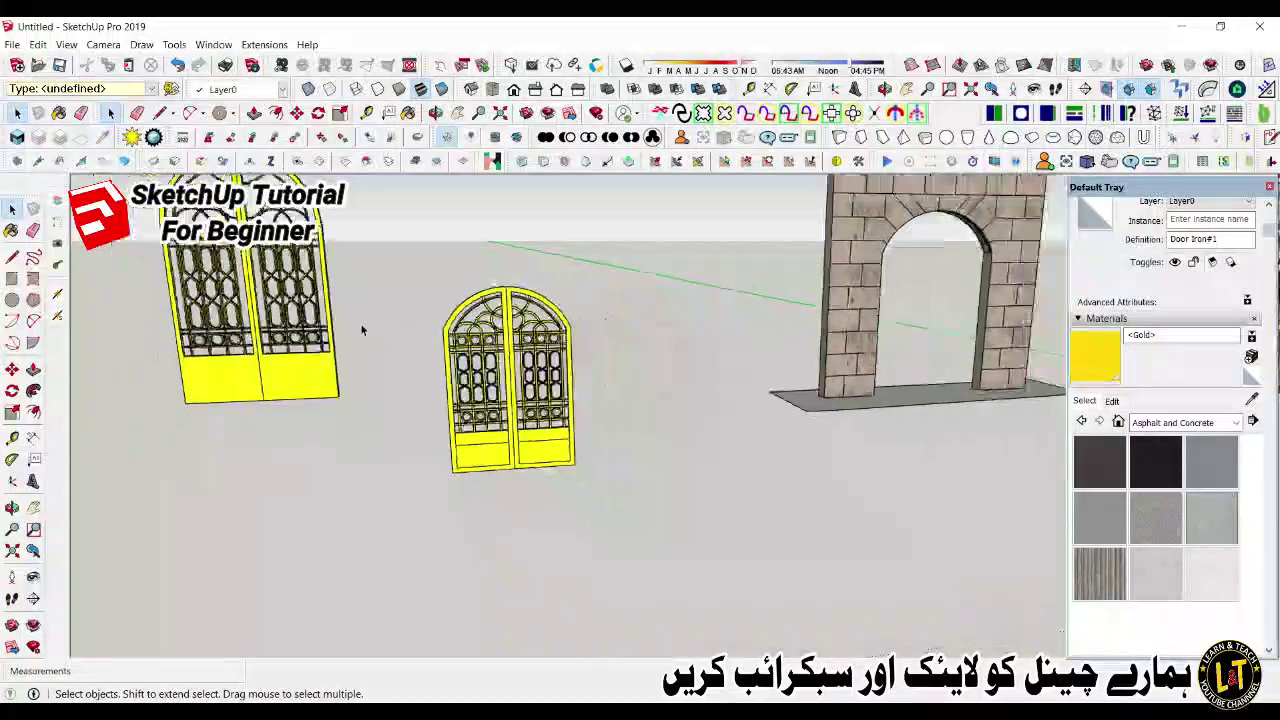
{"action": "scroll", "coordinate": [468, 452], "scroll_direction": "up", "scroll_amount": 1}
{"action": "left_click", "coordinate": [468, 444]}
{"action": "key", "text": "m"}
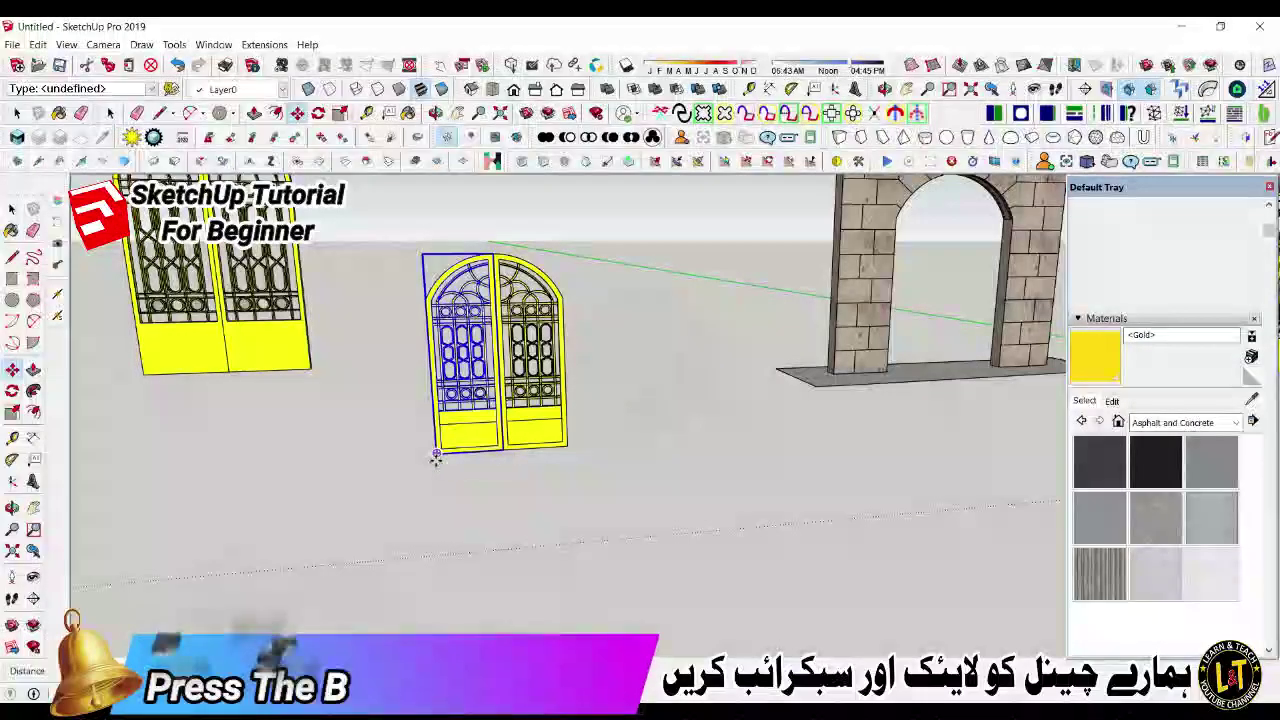
{"action": "left_click", "coordinate": [436, 456]}
{"action": "key", "text": "space"}
{"action": "left_click", "coordinate": [388, 221]}
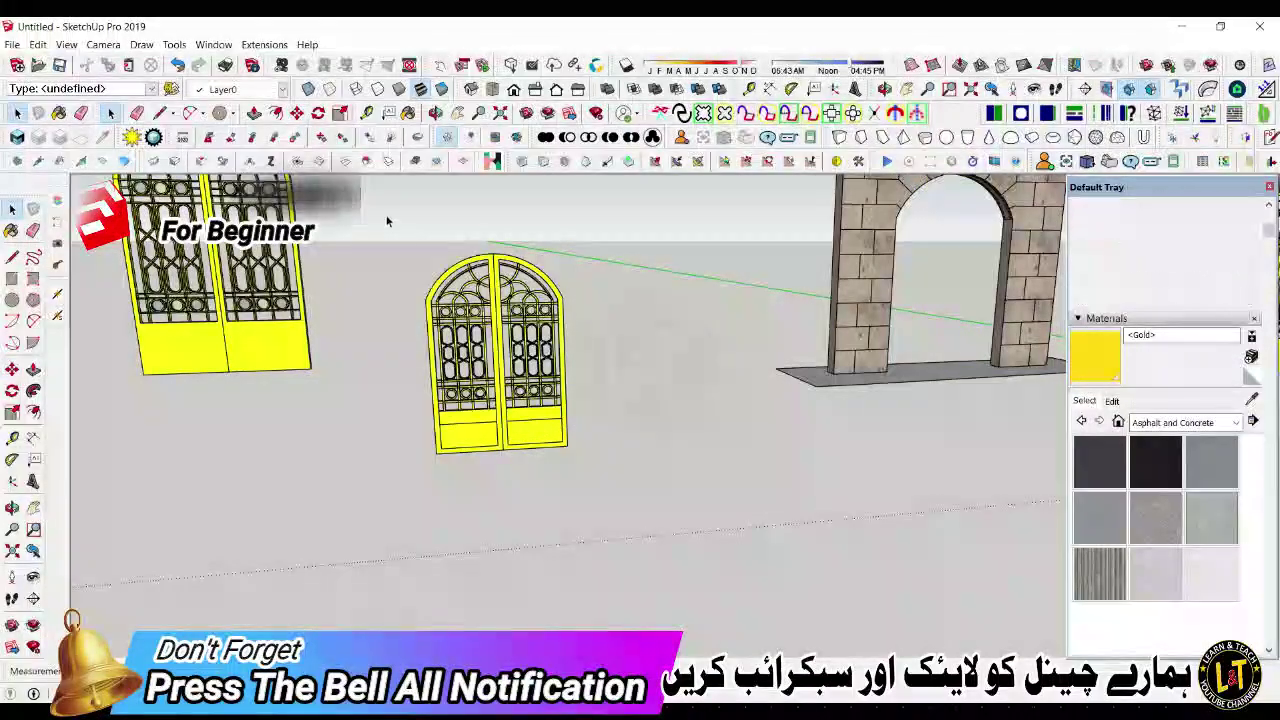
Step: Group the entire new gold double door
{"action": "left_click_drag", "start_coordinate": [382, 224], "coordinate": [577, 481]}
{"action": "right_click", "coordinate": [520, 449]}
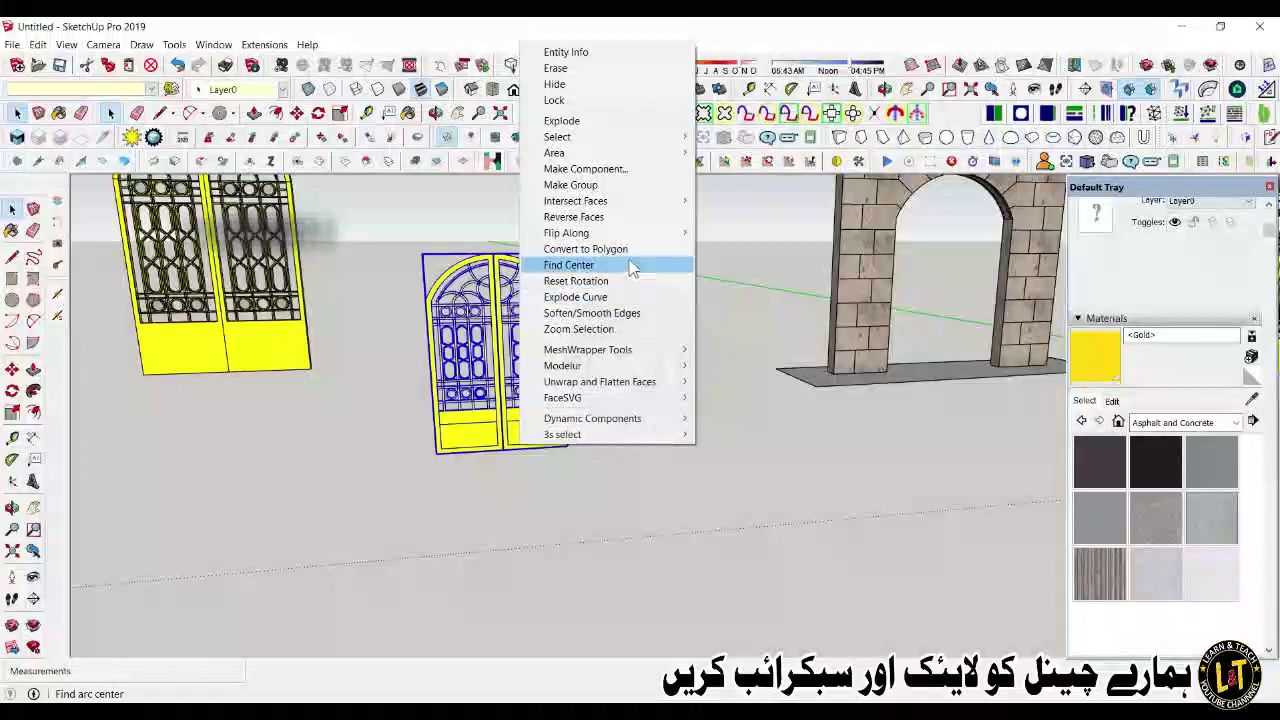
{"action": "left_click", "coordinate": [570, 185]}
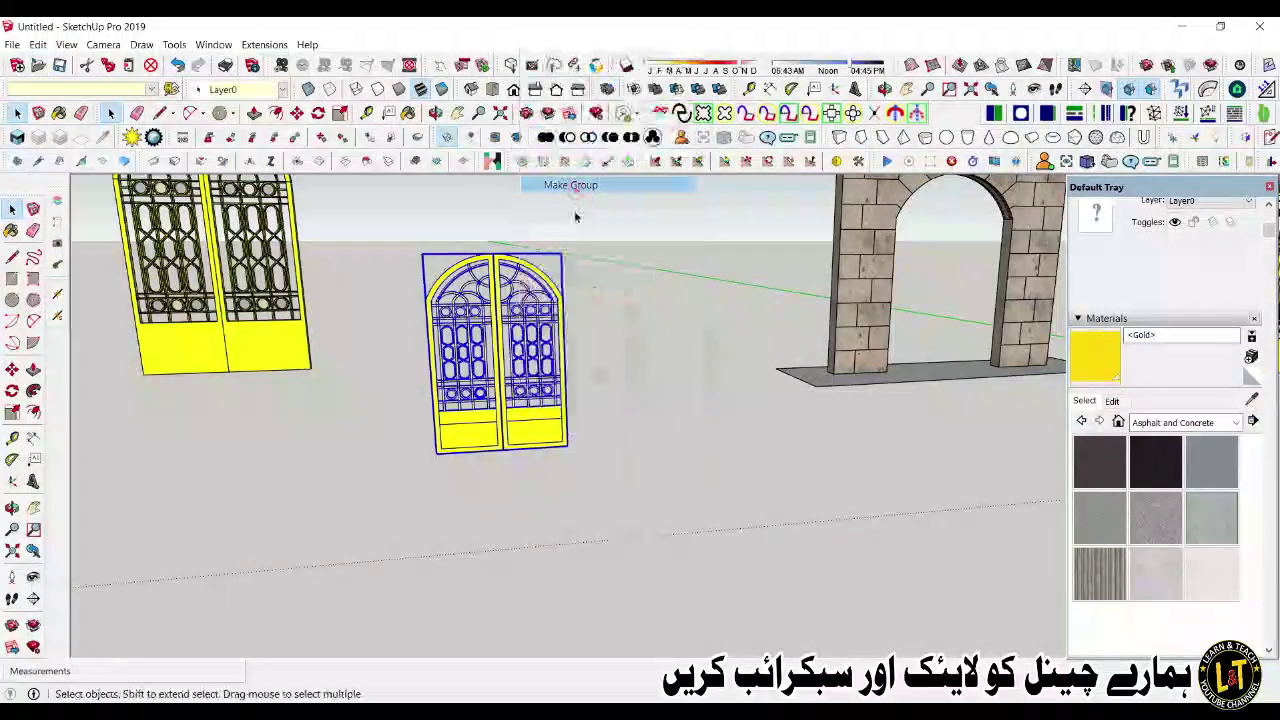
Step: Move the door group by its lower outer corner into the stone wall's arch opening
{"action": "left_click", "coordinate": [435, 453]}
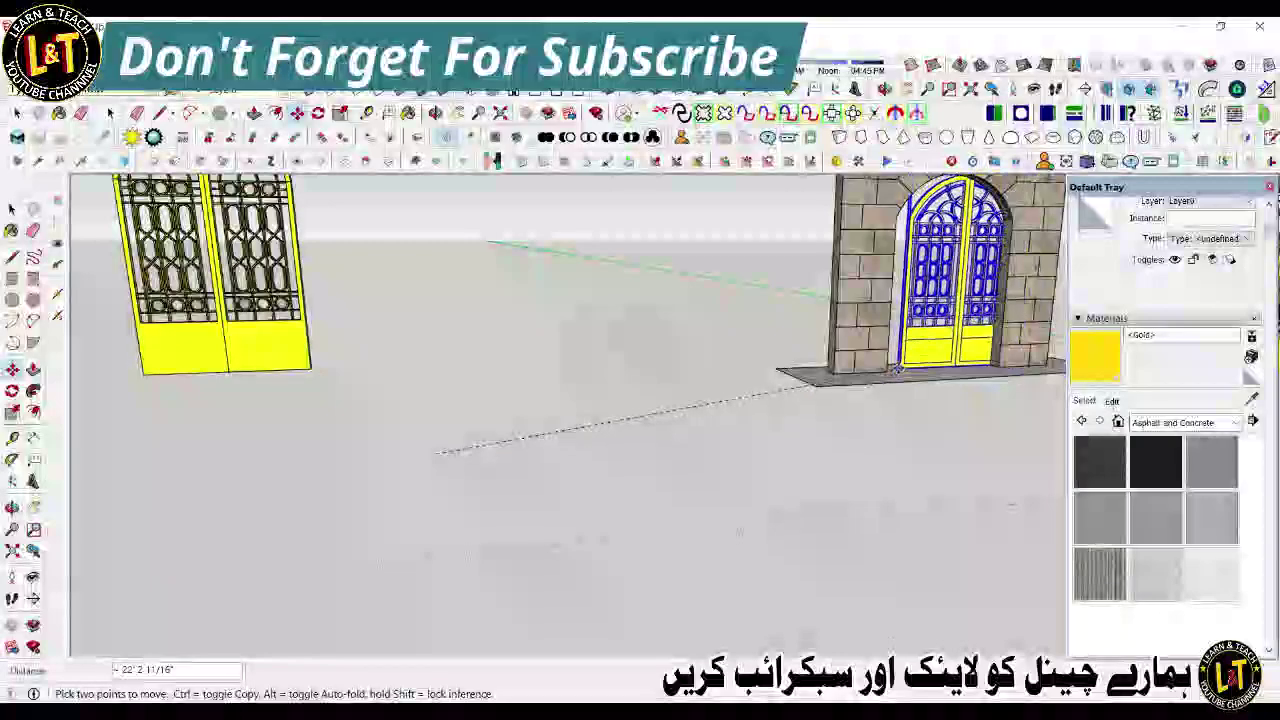
{"action": "scroll", "coordinate": [580, 502], "scroll_direction": "down", "scroll_amount": 3}
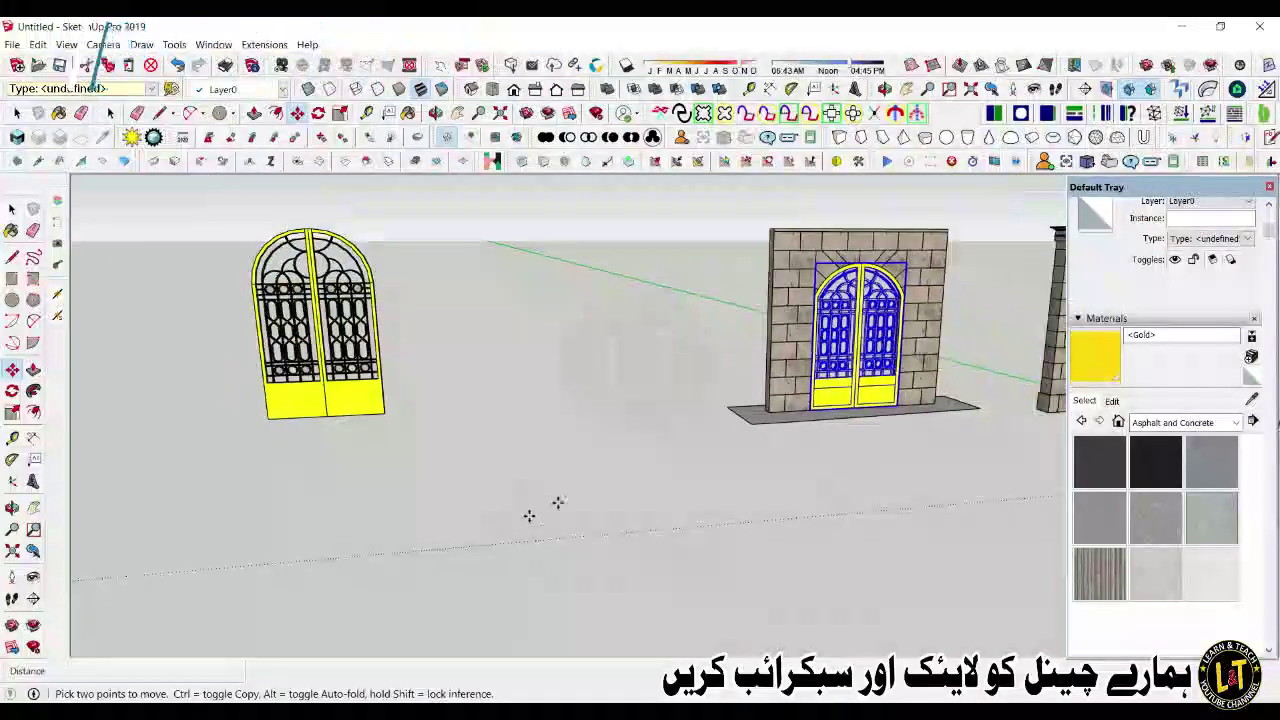
{"action": "scroll", "coordinate": [873, 386], "scroll_direction": "up", "scroll_amount": 3}
{"action": "key", "text": "space"}
{"action": "left_click", "coordinate": [997, 317]}
{"action": "scroll", "coordinate": [822, 342], "scroll_direction": "up", "scroll_amount": 1}
{"action": "scroll", "coordinate": [421, 444], "scroll_direction": "down", "scroll_amount": 4}
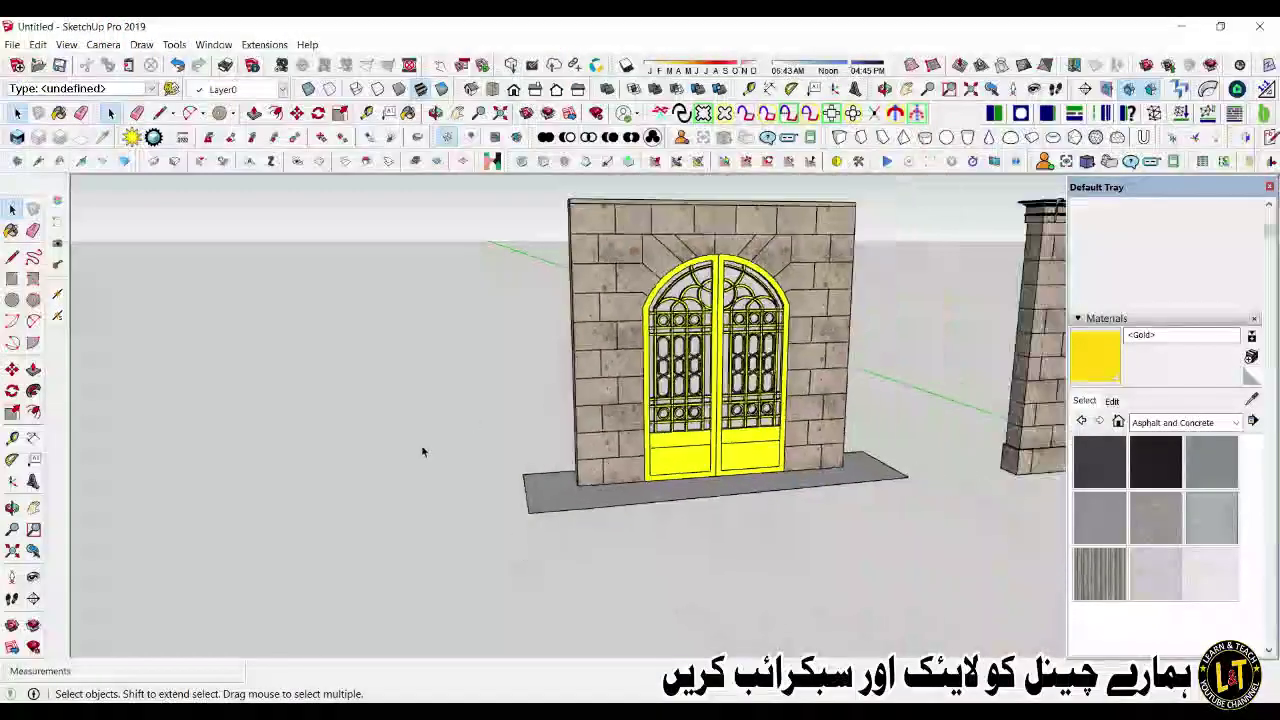
Step: Delete the freestanding yellow reference door and the blank white arched door outline near the origin
{"action": "scroll", "coordinate": [569, 440], "scroll_direction": "down", "scroll_amount": 2}
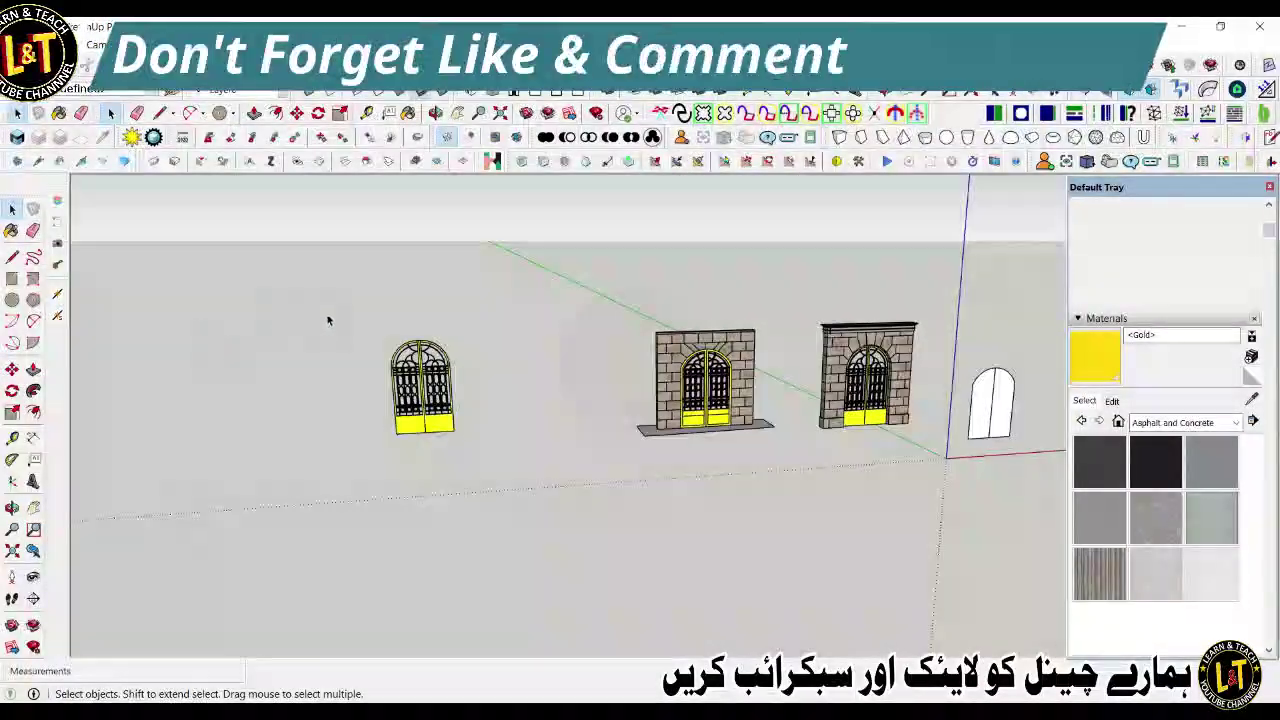
{"action": "left_click_drag", "start_coordinate": [300, 288], "coordinate": [486, 542]}
{"action": "key", "text": "Delete"}
{"action": "scroll", "coordinate": [1052, 446], "scroll_direction": "up", "scroll_amount": 1}
{"action": "scroll", "coordinate": [1052, 446], "scroll_direction": "up", "scroll_amount": 2}
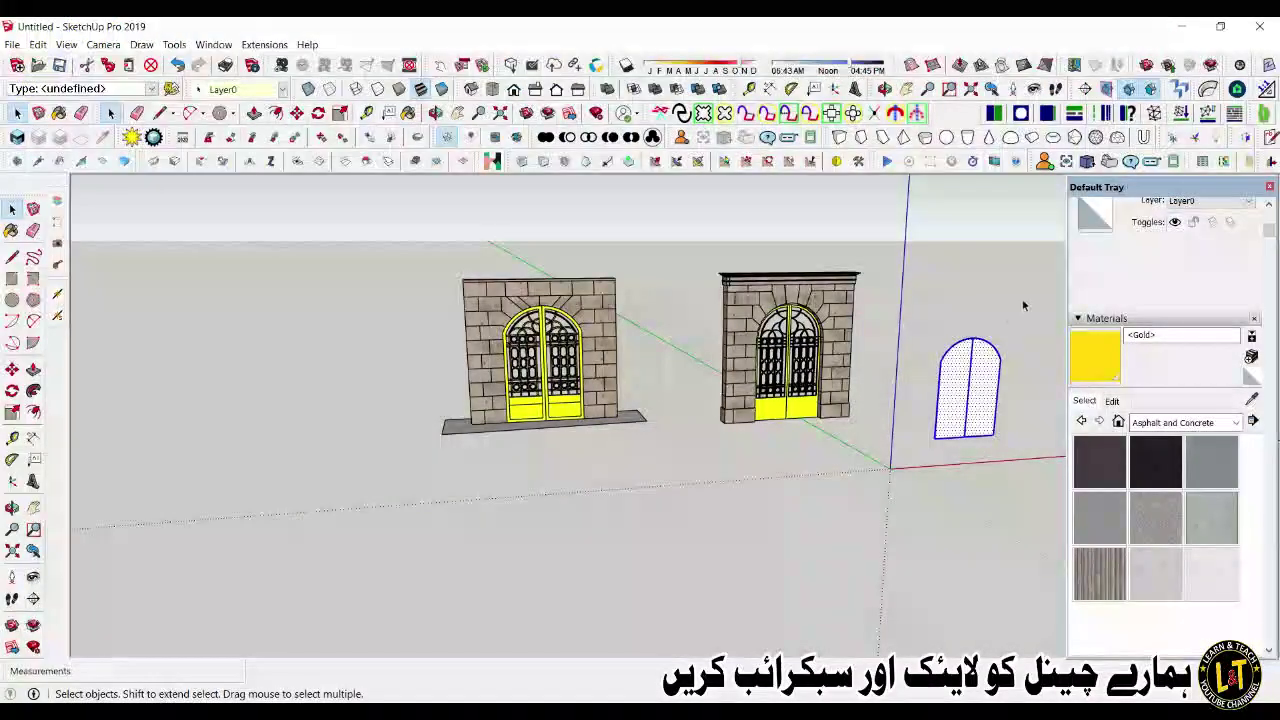
{"action": "key", "text": "Delete"}
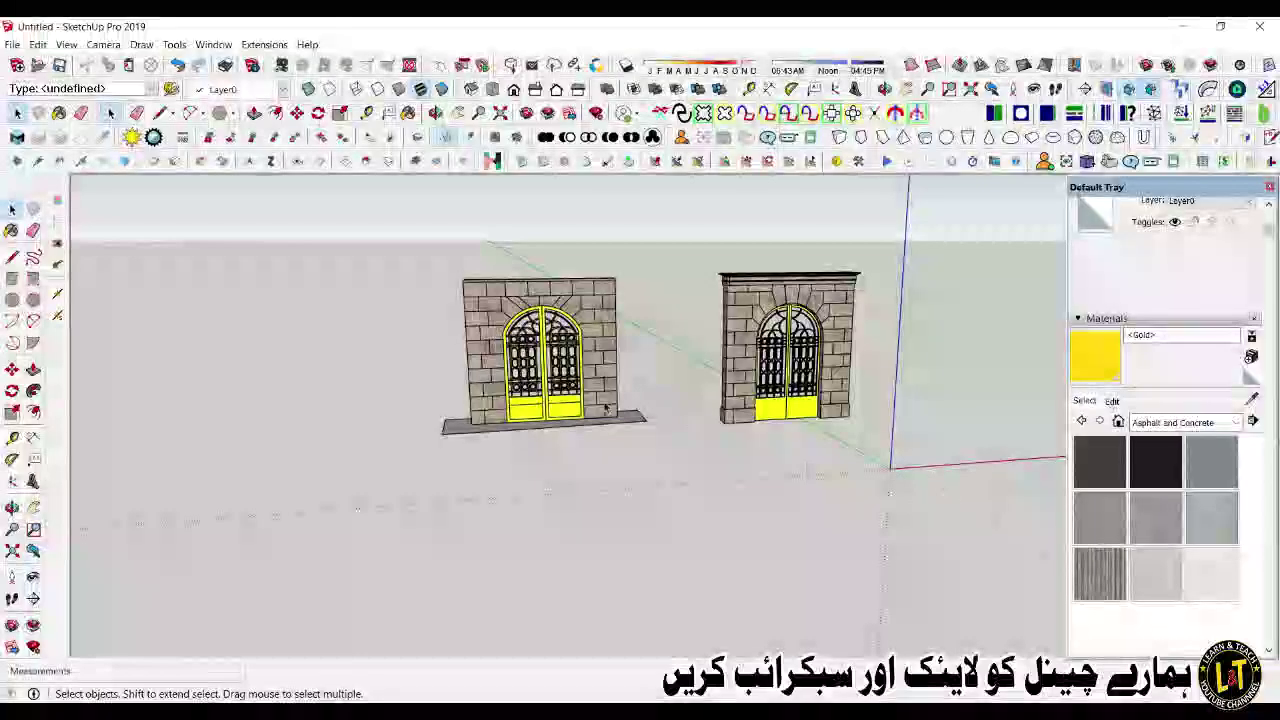
Step: Compare the new door wall with the finished reference wall and examine the reference's cornice and loose profile face
{"action": "scroll", "coordinate": [578, 395], "scroll_direction": "up", "scroll_amount": 4}
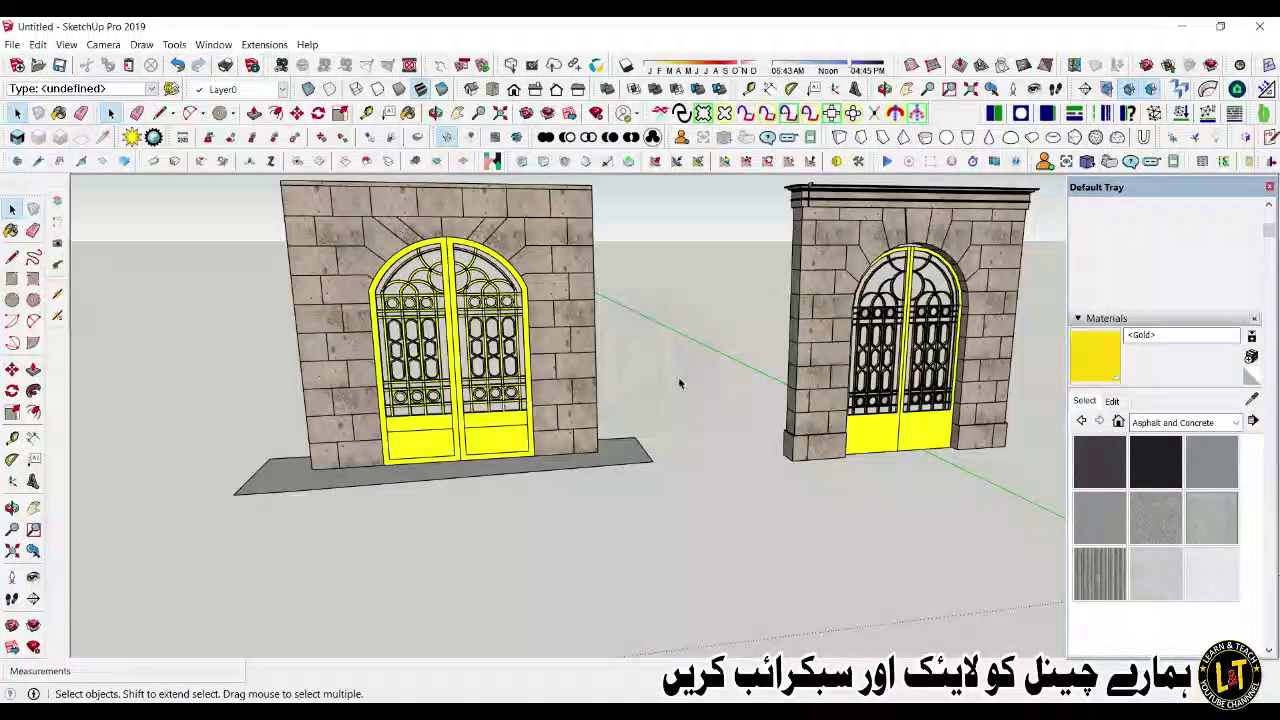
{"action": "scroll", "coordinate": [444, 336], "scroll_direction": "up", "scroll_amount": 2}
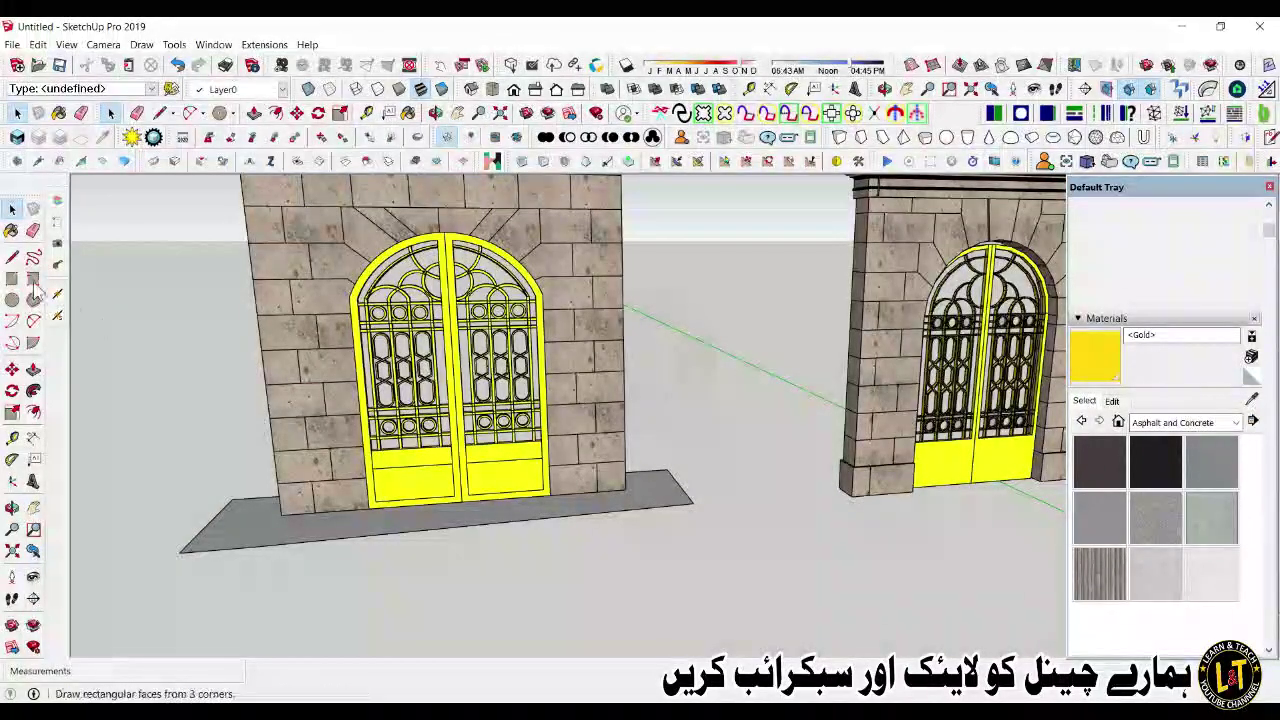
{"action": "scroll", "coordinate": [361, 314], "scroll_direction": "up", "scroll_amount": 2}
{"action": "middle_click_drag", "start_coordinate": [361, 314], "coordinate": [493, 373]}
{"action": "scroll", "coordinate": [480, 380], "scroll_direction": "down", "scroll_amount": 6}
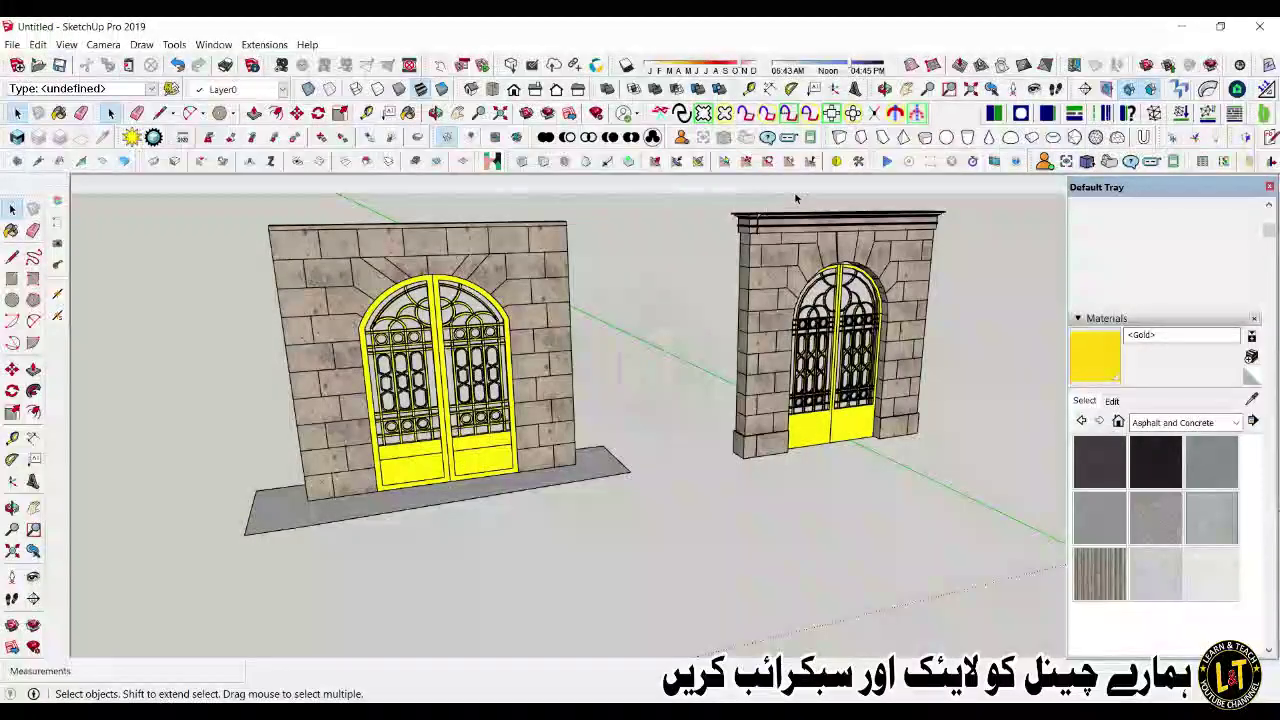
{"action": "middle_click_drag", "start_coordinate": [485, 250], "coordinate": [600, 290]}
{"action": "scroll", "coordinate": [722, 248], "scroll_direction": "up", "scroll_amount": 5}
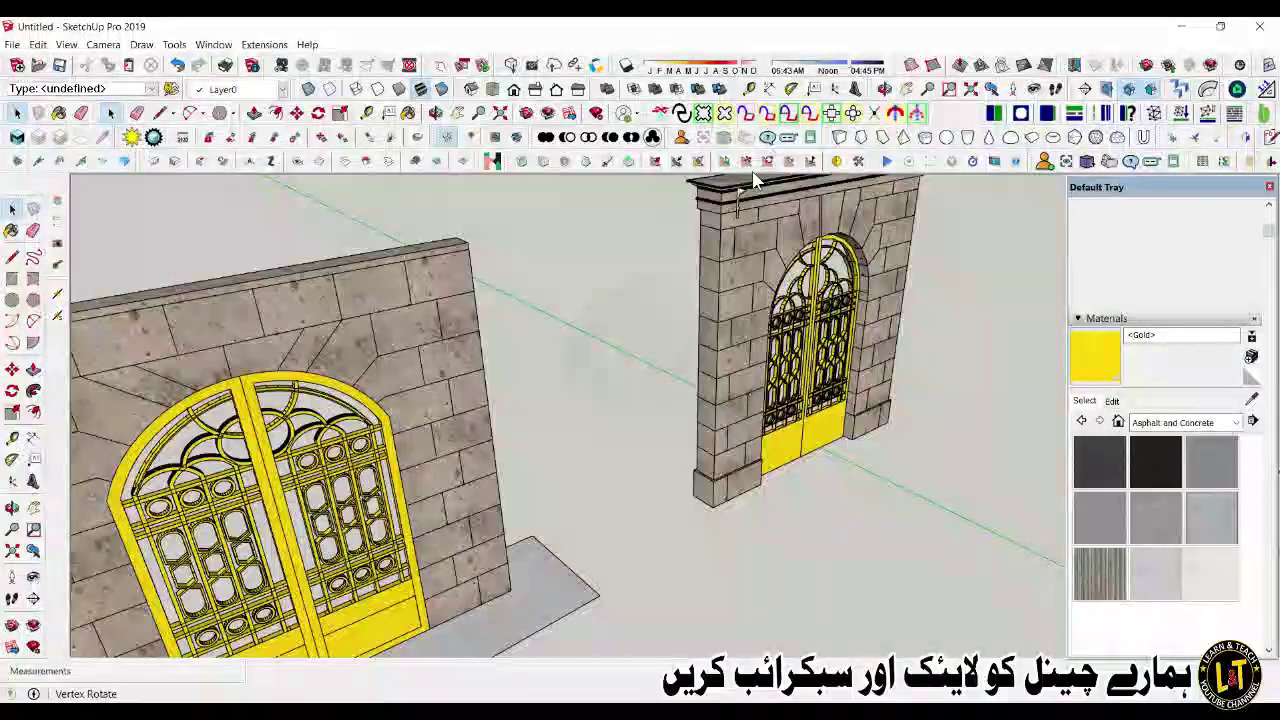
{"action": "scroll", "coordinate": [722, 248], "scroll_direction": "down", "scroll_amount": 3}
{"action": "scroll", "coordinate": [539, 437], "scroll_direction": "up", "scroll_amount": 8}
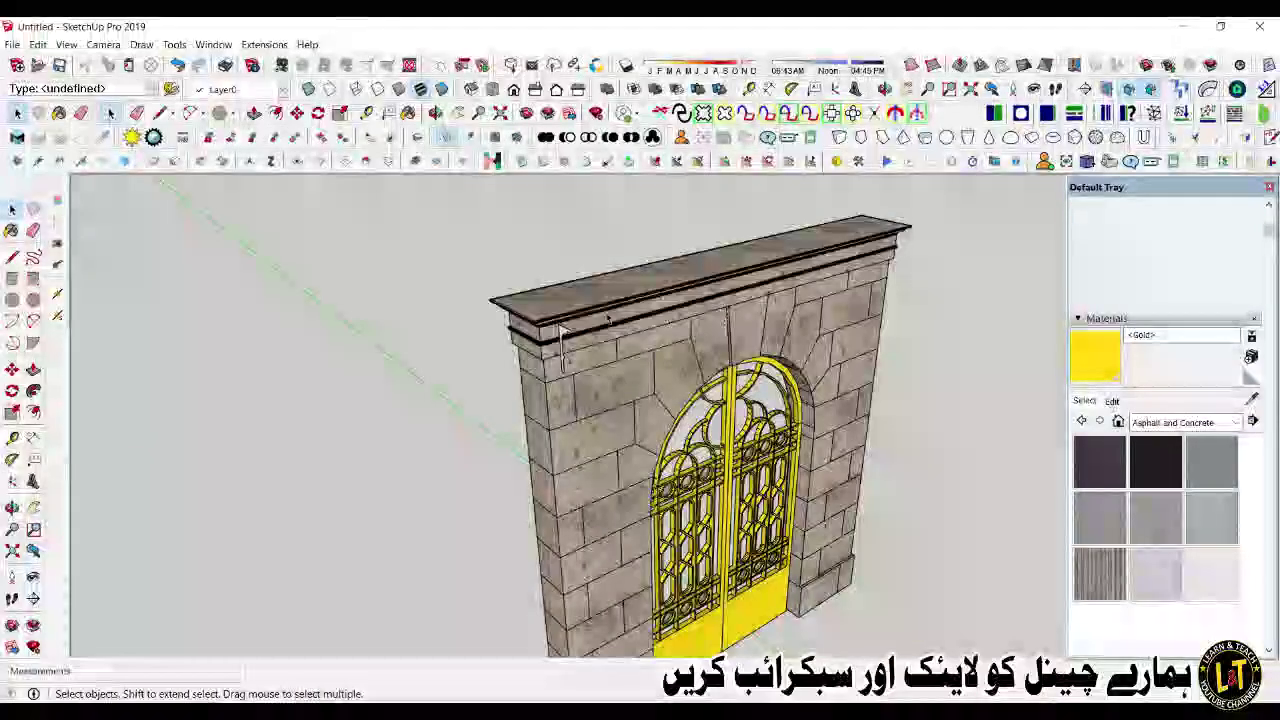
{"action": "middle_click_drag", "start_coordinate": [539, 437], "coordinate": [700, 268]}
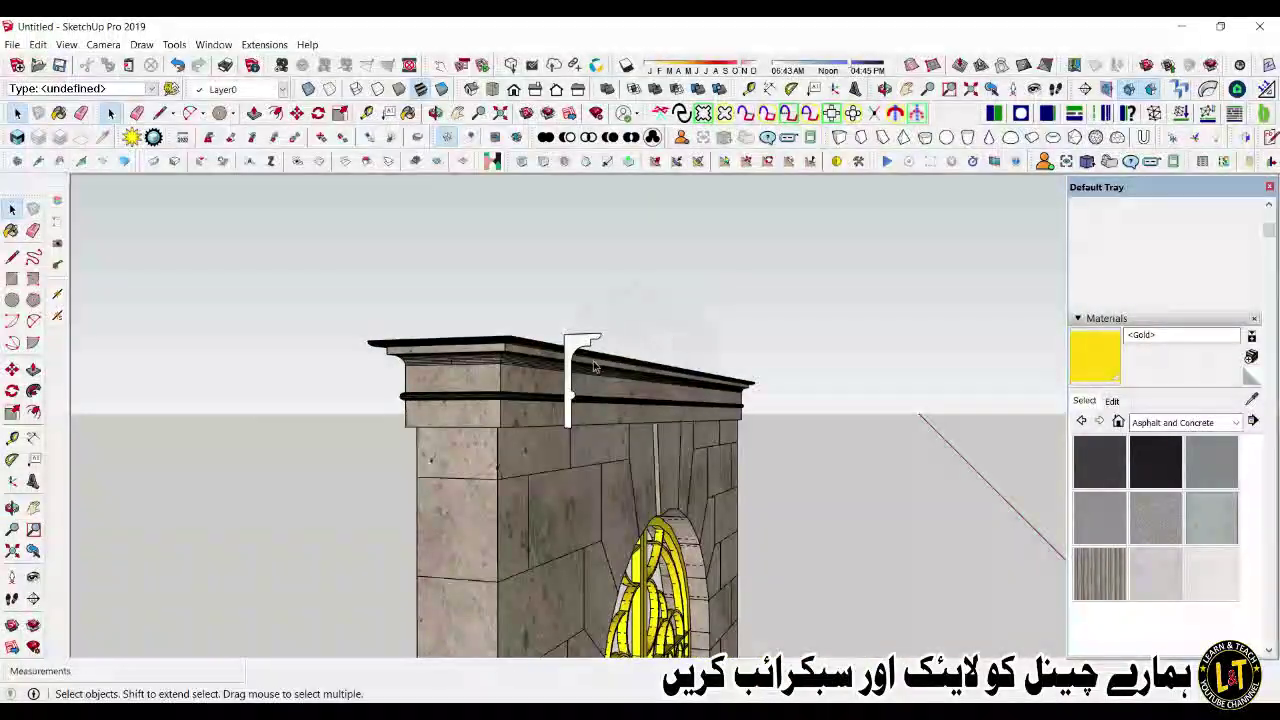
{"action": "scroll", "coordinate": [594, 367], "scroll_direction": "up", "scroll_amount": 2}
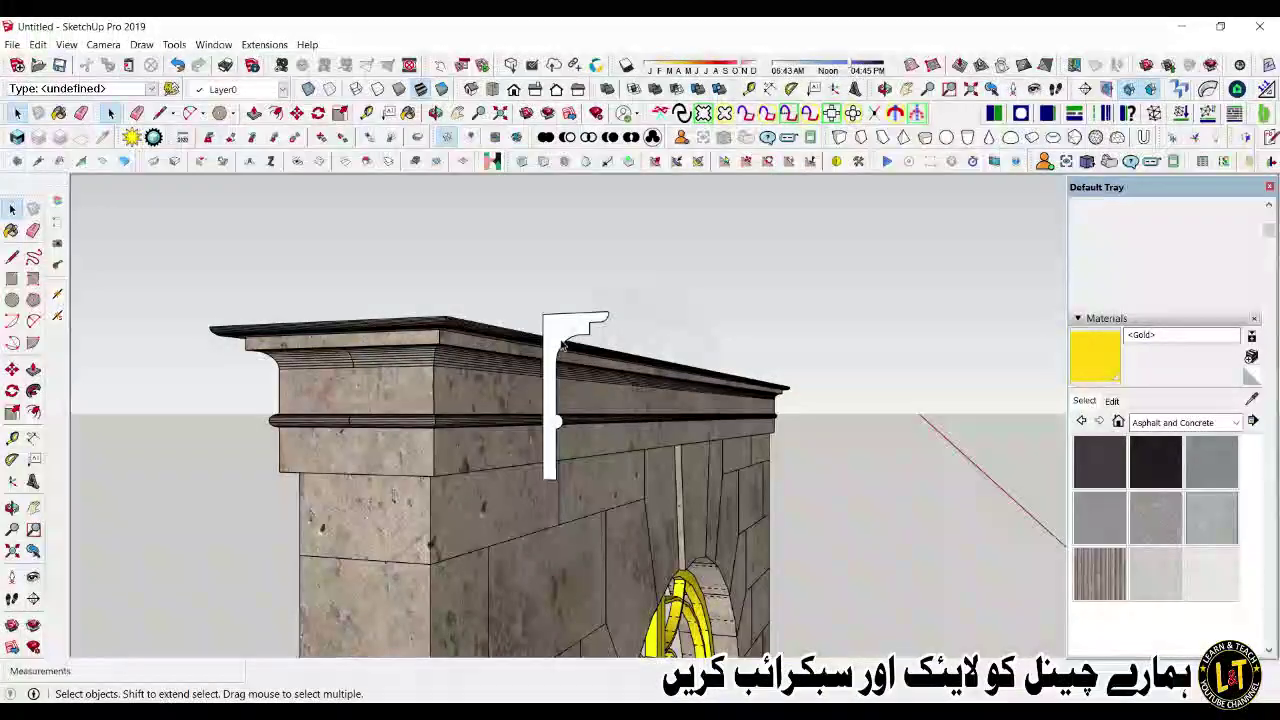
{"action": "middle_click_drag", "start_coordinate": [437, 440], "coordinate": [641, 439]}
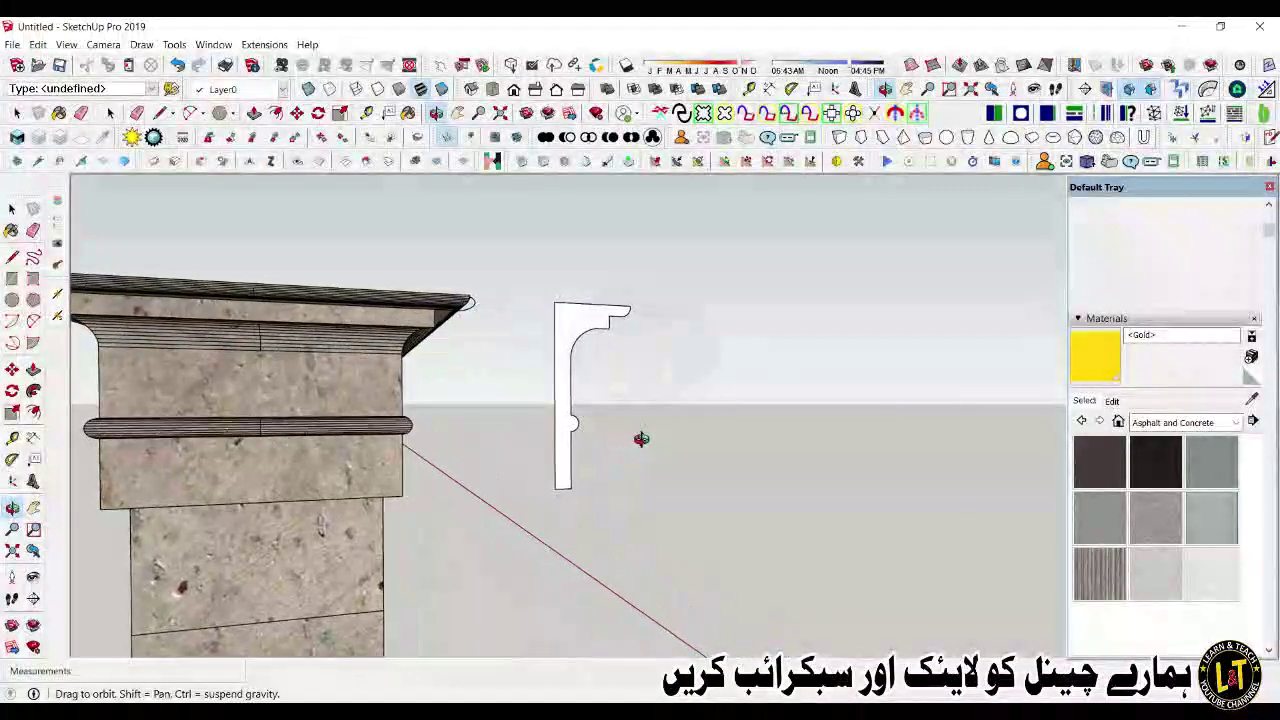
Step: Erase the stray arc edge at the outer corner of the reference wall's cornice
{"action": "left_click", "coordinate": [470, 307]}
{"action": "key", "text": "e"}
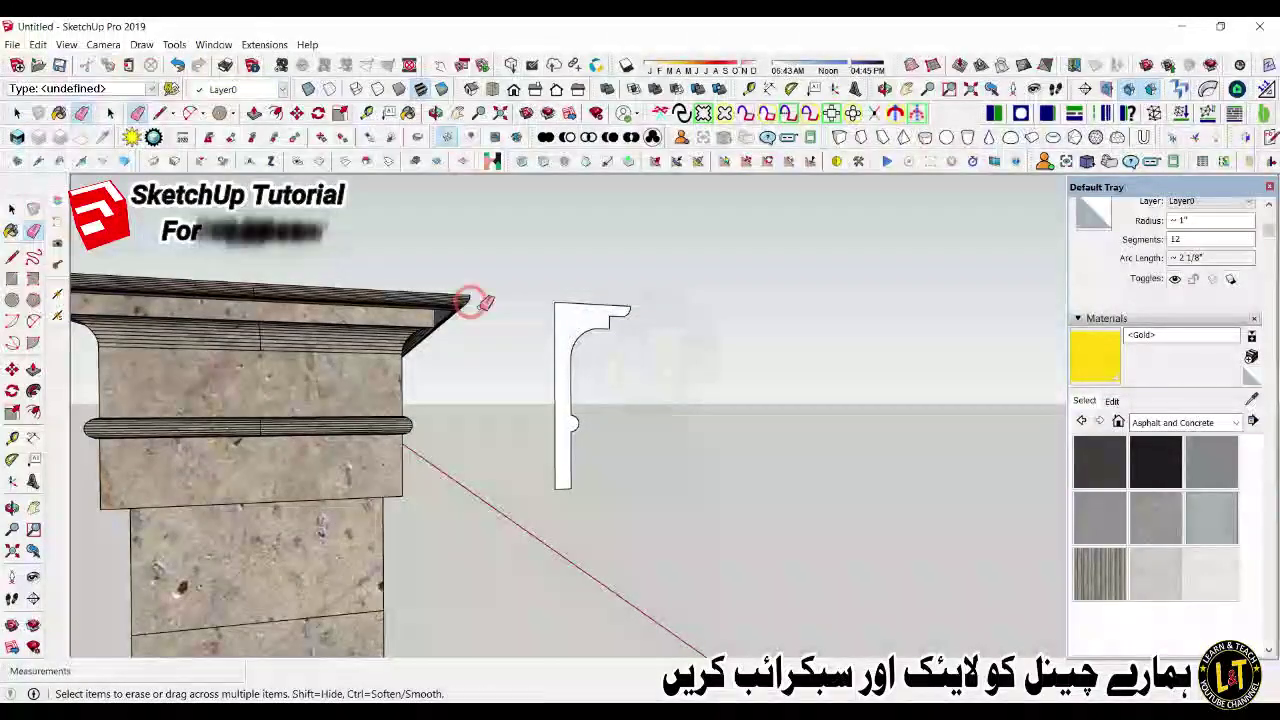
{"action": "left_click", "coordinate": [466, 306]}
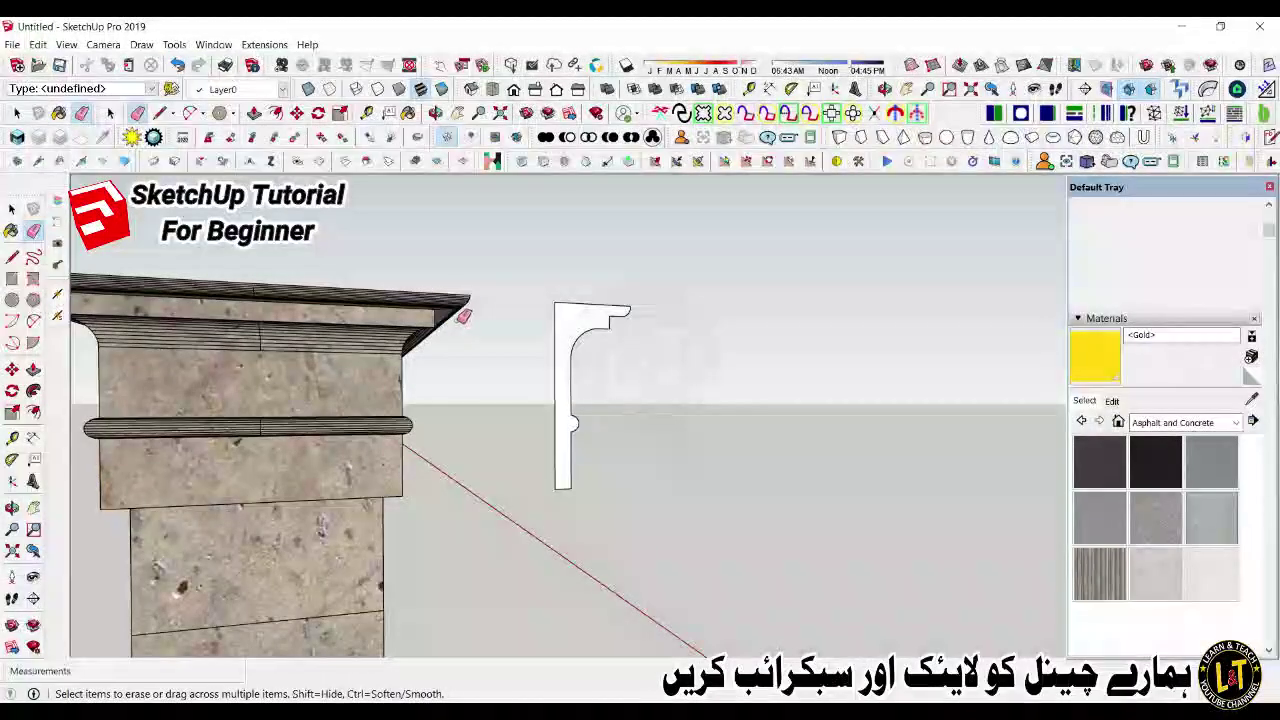
{"action": "left_click_drag", "start_coordinate": [432, 330], "coordinate": [418, 330]}
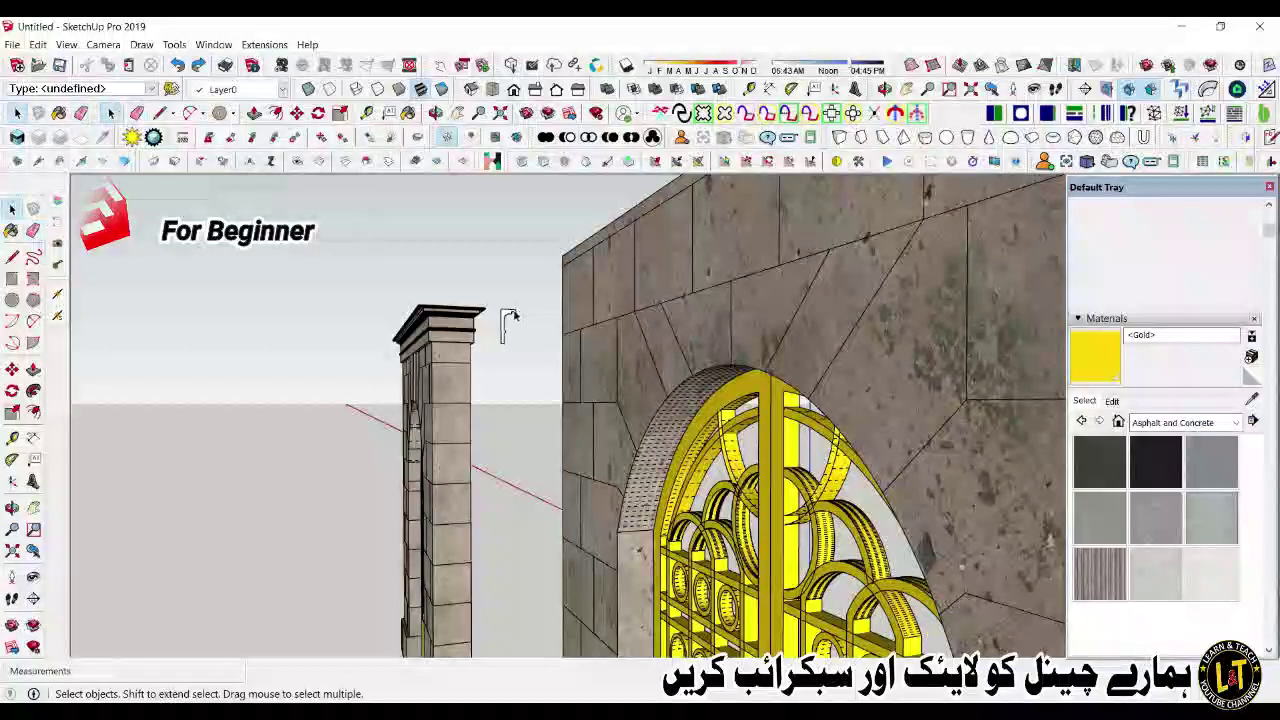
Step: Move the loose cornice profile face by its lower corner onto the front top corner at the new wall's near end
{"action": "left_click", "coordinate": [503, 314]}
{"action": "middle_click_drag", "start_coordinate": [520, 333], "coordinate": [293, 411]}
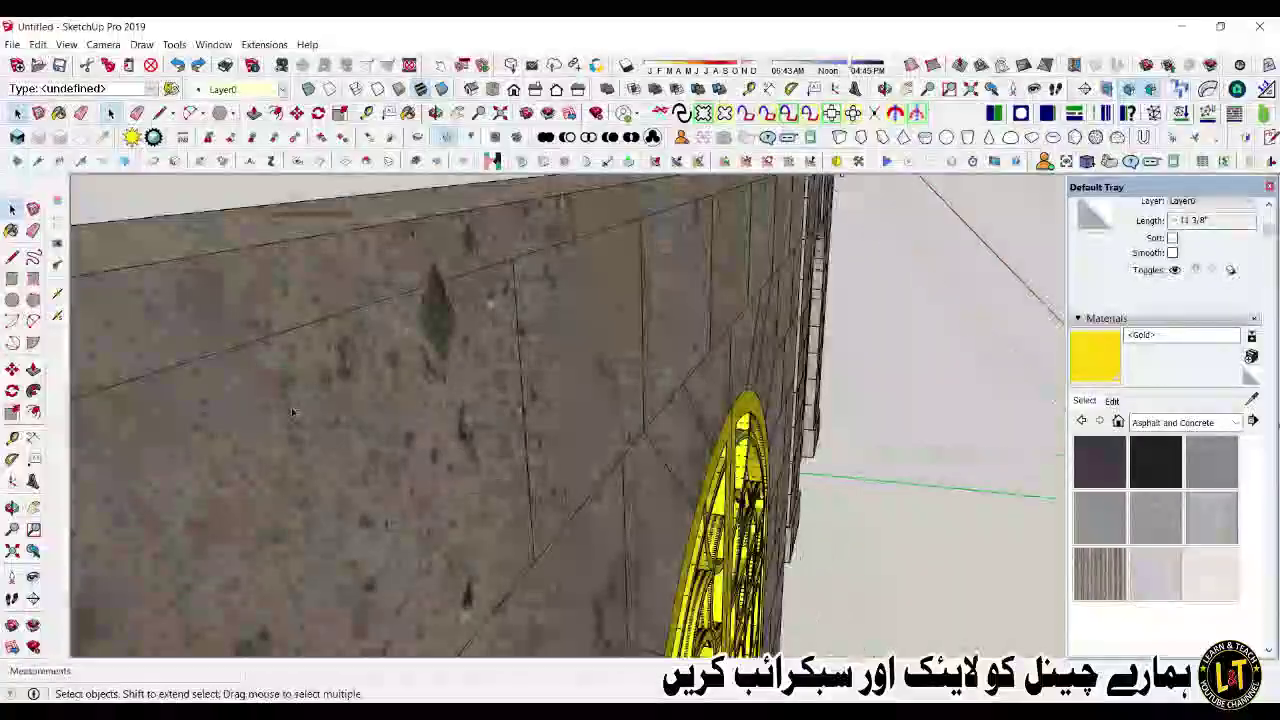
{"action": "scroll", "coordinate": [293, 411], "scroll_direction": "down", "scroll_amount": 2}
{"action": "scroll", "coordinate": [403, 377], "scroll_direction": "down", "scroll_amount": 6}
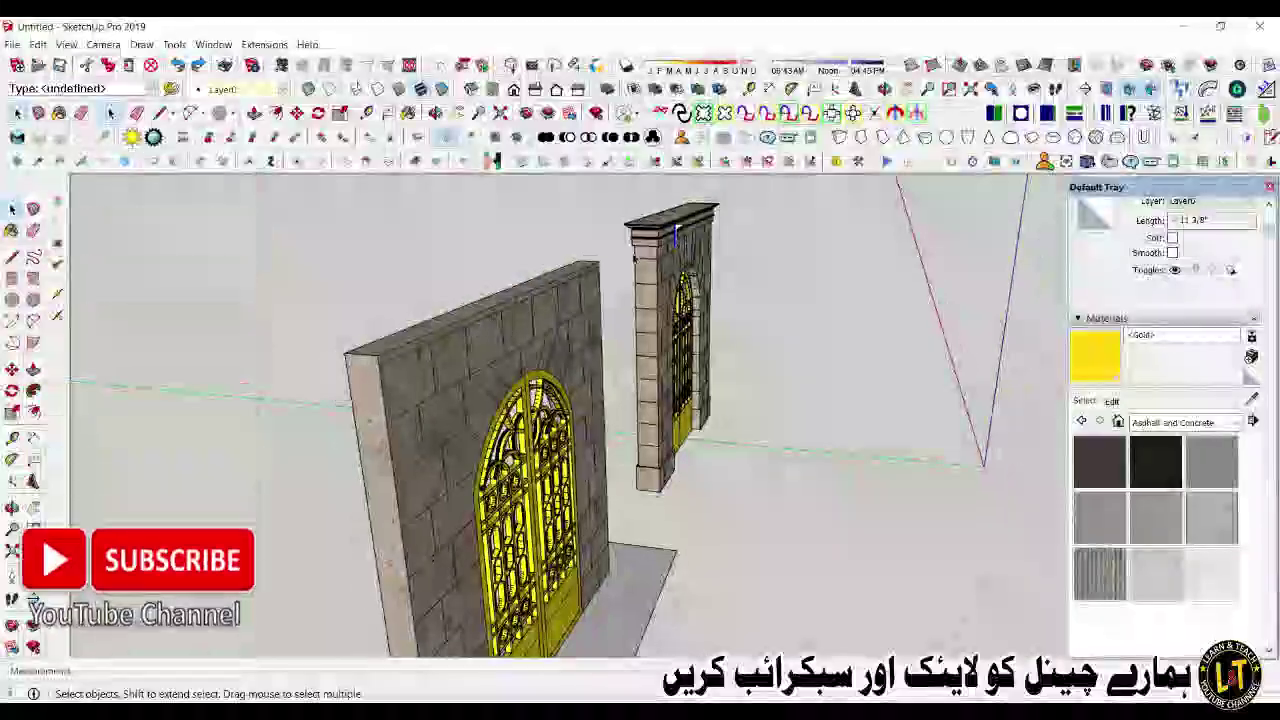
{"action": "scroll", "coordinate": [675, 228], "scroll_direction": "up", "scroll_amount": 4}
{"action": "scroll", "coordinate": [675, 228], "scroll_direction": "up", "scroll_amount": 3}
{"action": "double_click", "coordinate": [689, 255]}
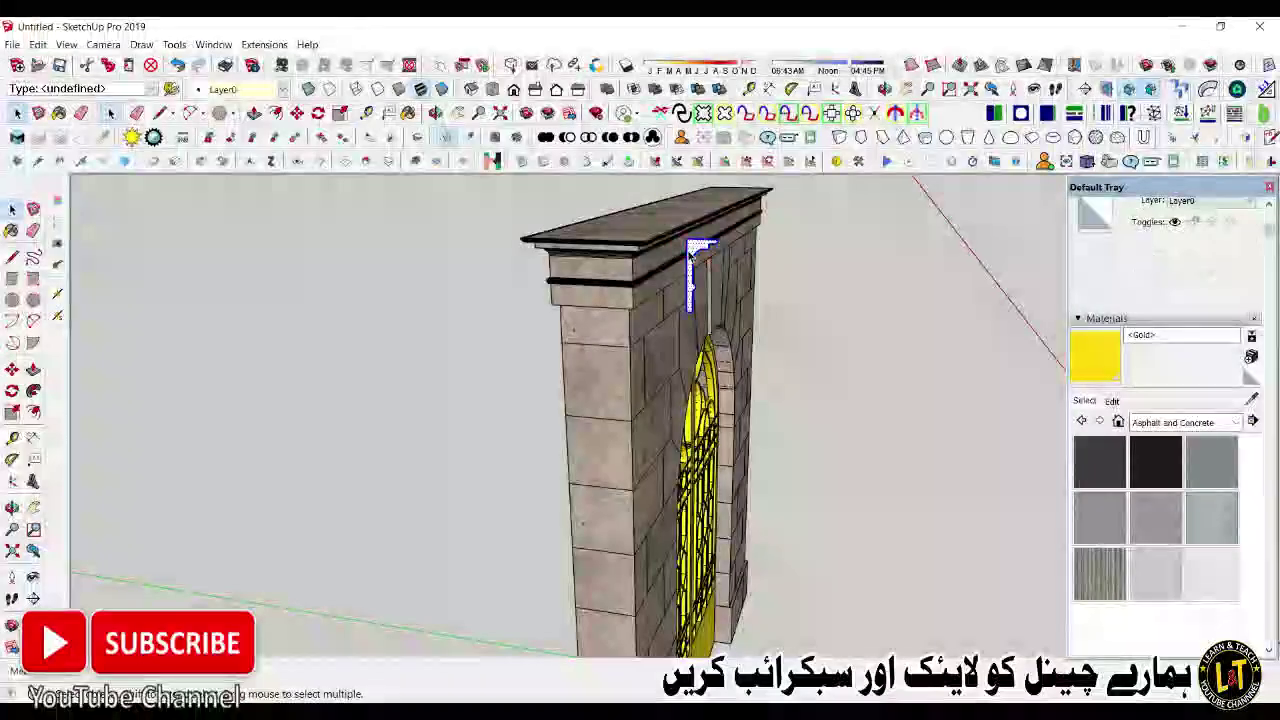
{"action": "left_click", "coordinate": [686, 311]}
{"action": "scroll", "coordinate": [760, 232], "scroll_direction": "down", "scroll_amount": 6}
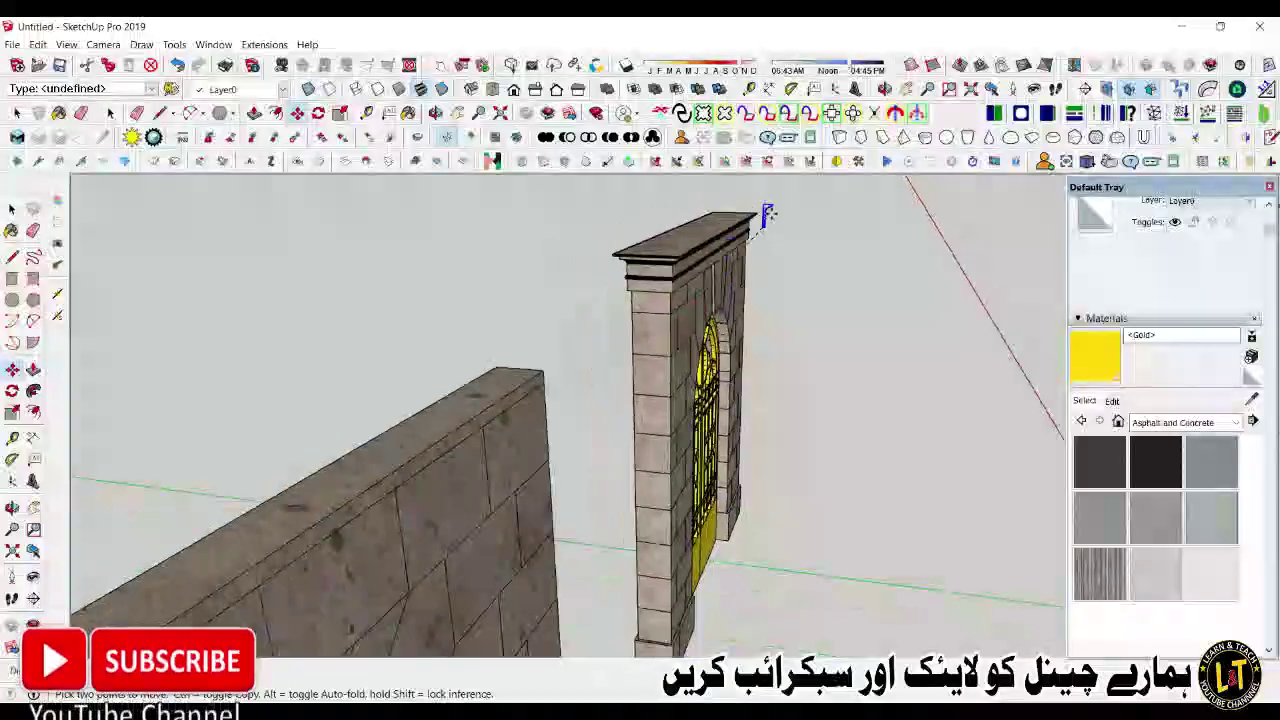
{"action": "scroll", "coordinate": [588, 352], "scroll_direction": "up", "scroll_amount": 3}
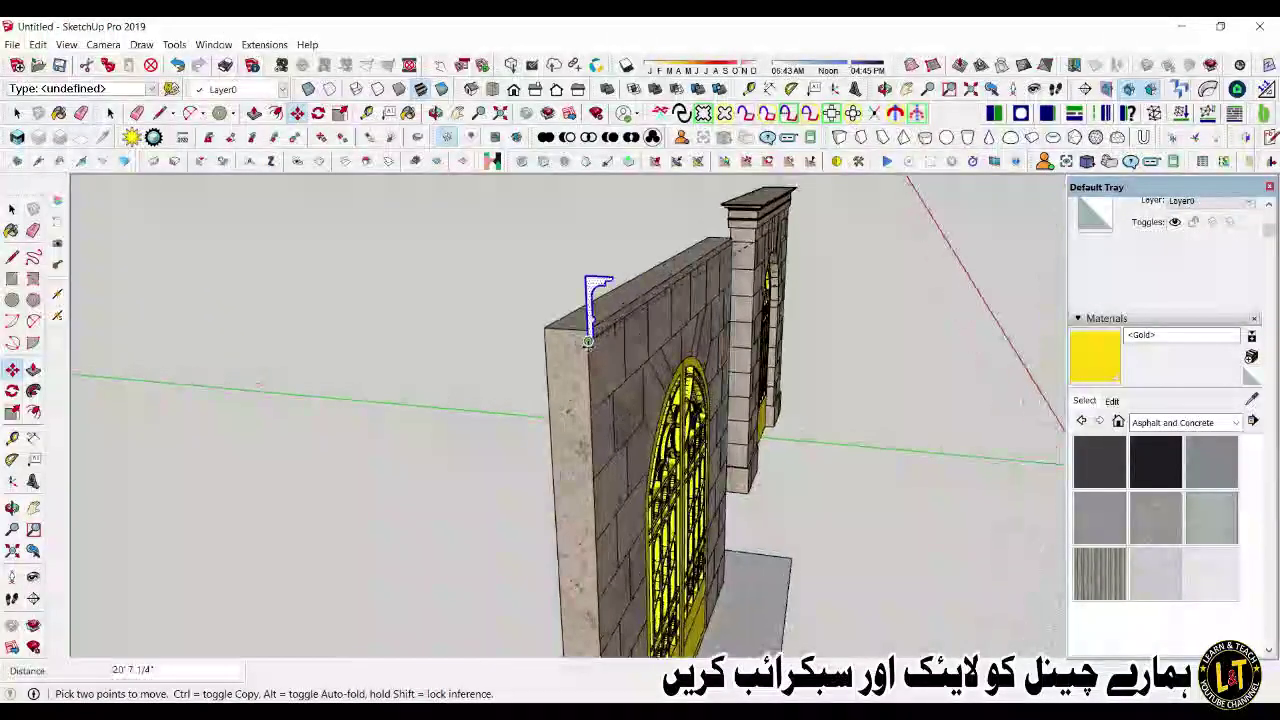
{"action": "left_click", "coordinate": [588, 320]}
{"action": "middle_click_drag", "start_coordinate": [588, 320], "coordinate": [598, 398]}
{"action": "key", "text": "space"}
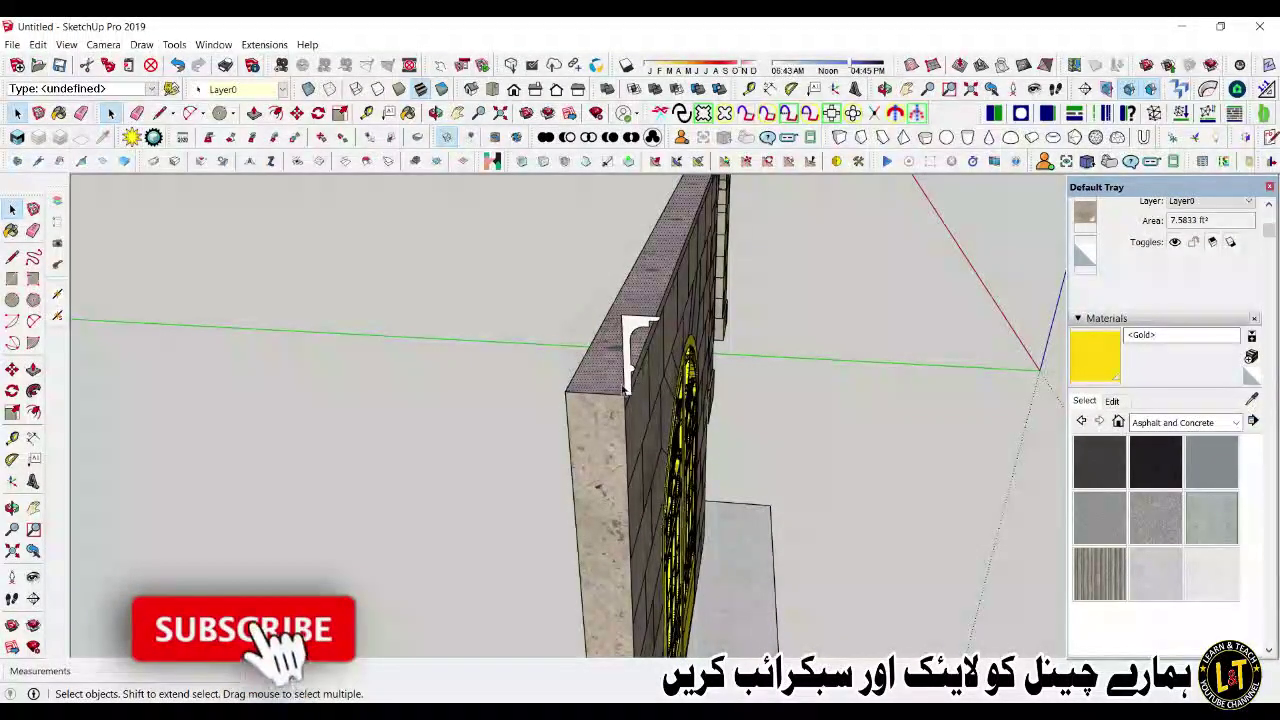
Step: Sweep the cornice profile around the new wall's top face with Follow Me and push/pull the recessed top flush with the cornice
{"action": "double_click", "coordinate": [609, 390]}
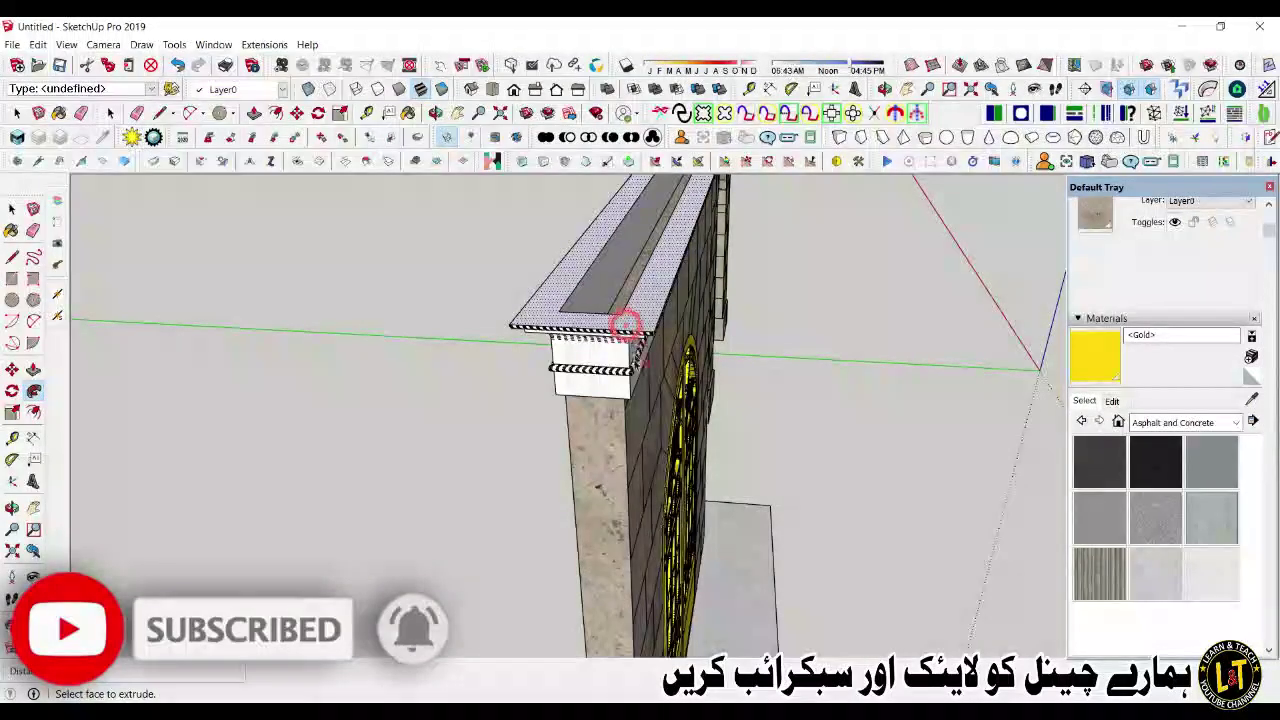
{"action": "mouse_move", "coordinate": [606, 390]}
{"action": "middle_mouse_down"}
{"action": "mouse_move", "coordinate": [611, 206]}
{"action": "mouse_move", "coordinate": [600, 370]}
{"action": "middle_mouse_up"}
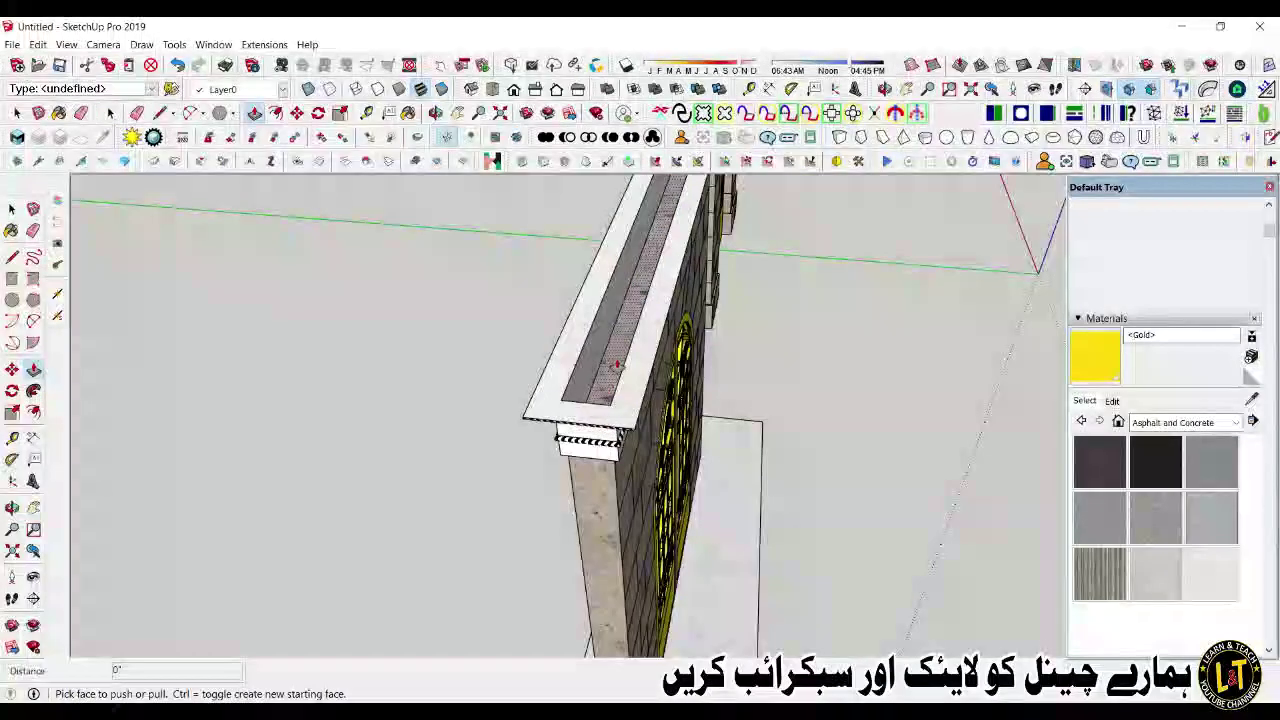
{"action": "key", "text": "space"}
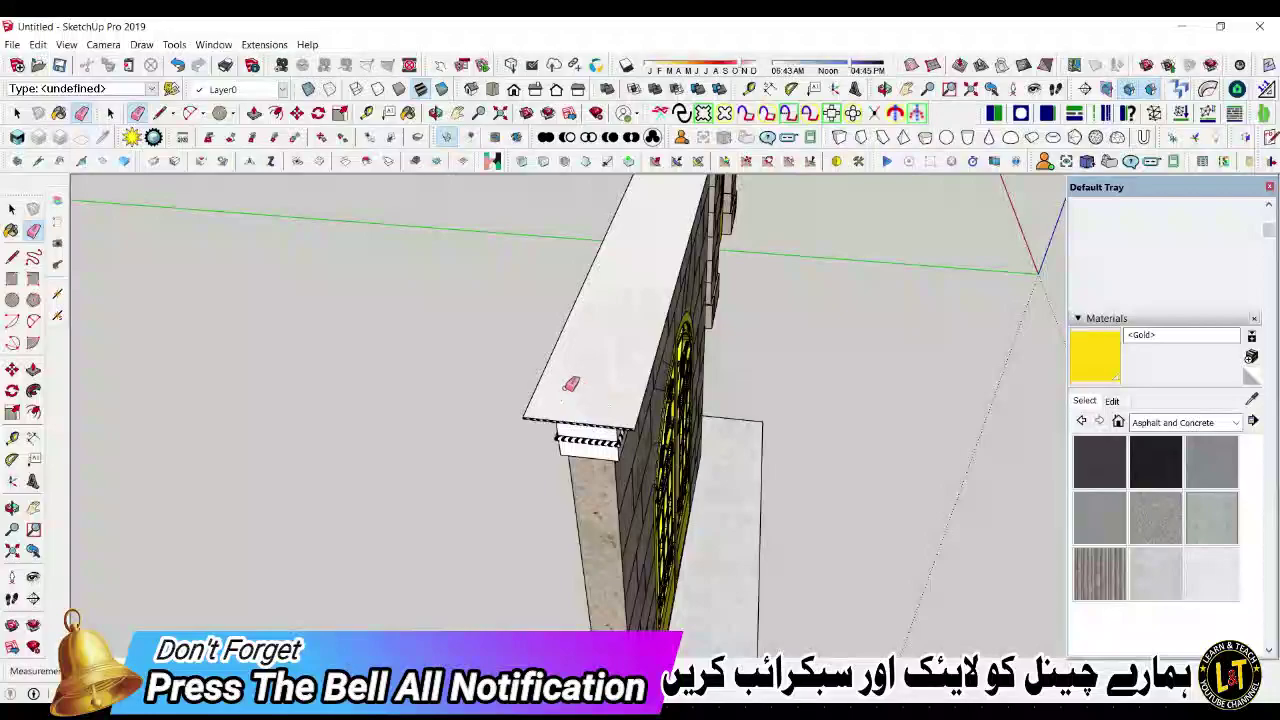
Step: Select the new wall with its cornice and base slab and paint them with the Concrete1 material sampled from the stone wall
{"action": "key", "text": "space"}
{"action": "triple_click", "coordinate": [585, 401]}
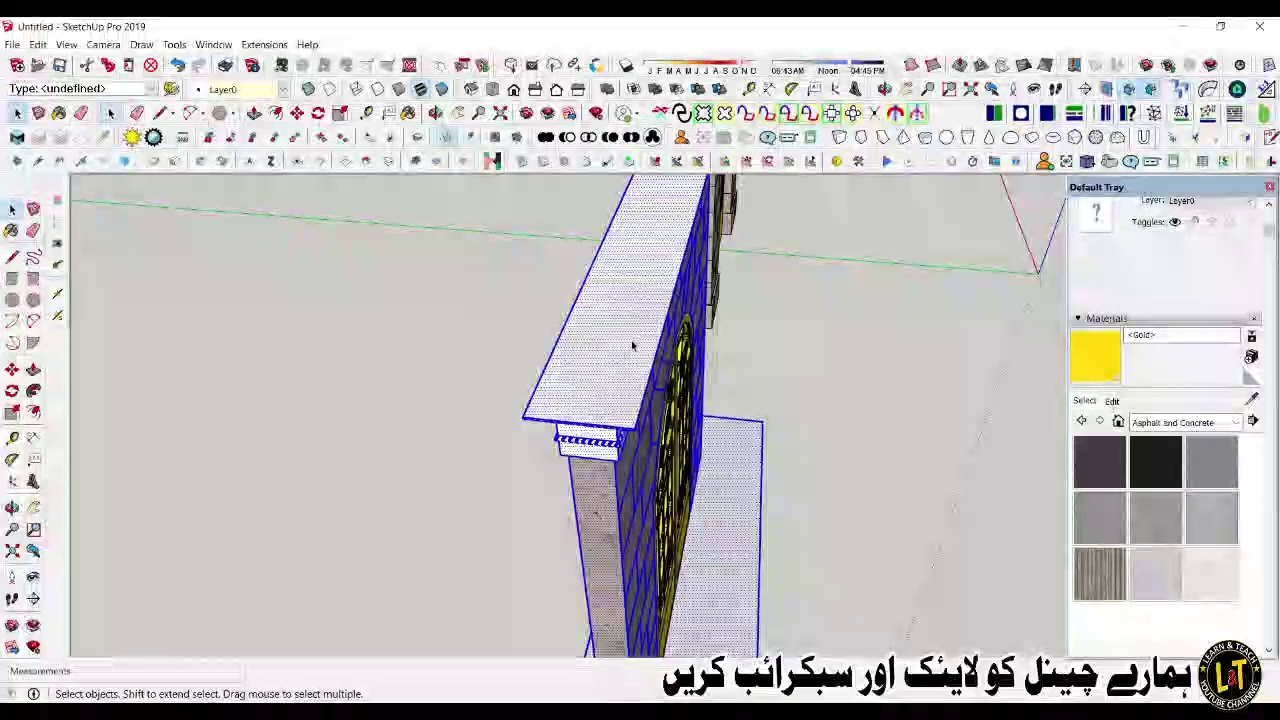
{"action": "key", "text": "b"}
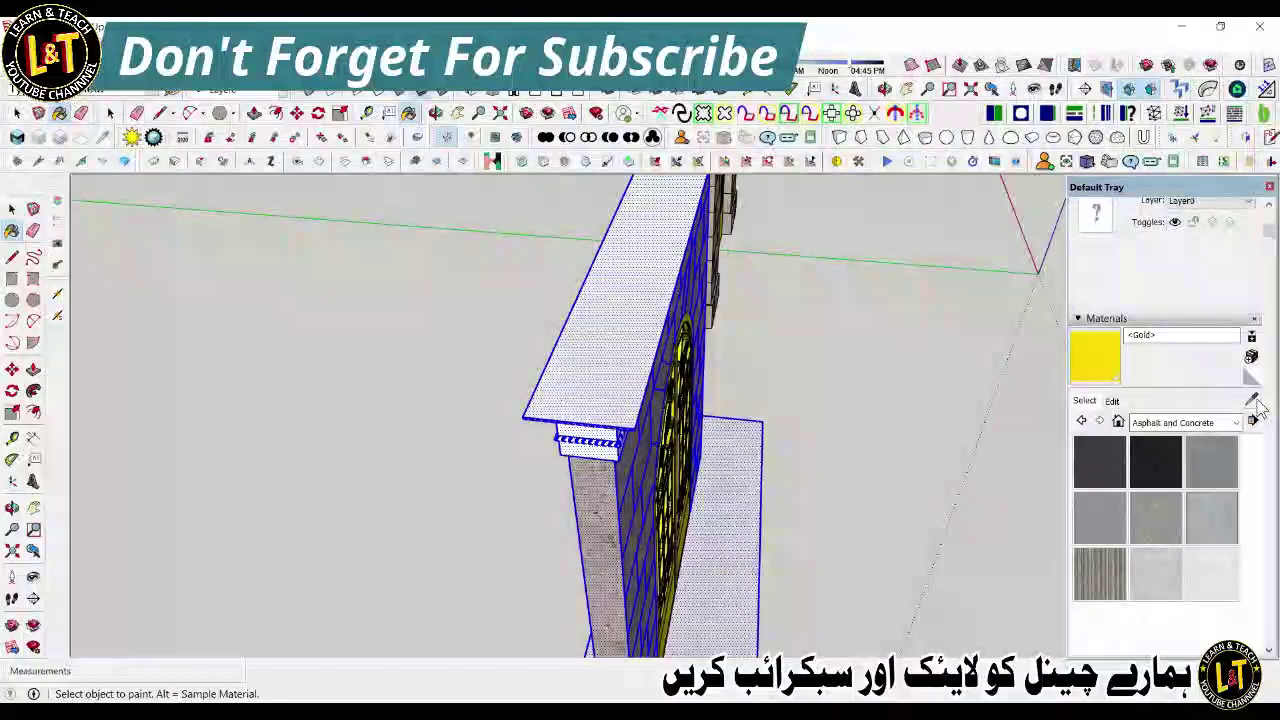
{"action": "left_click", "coordinate": [609, 415]}
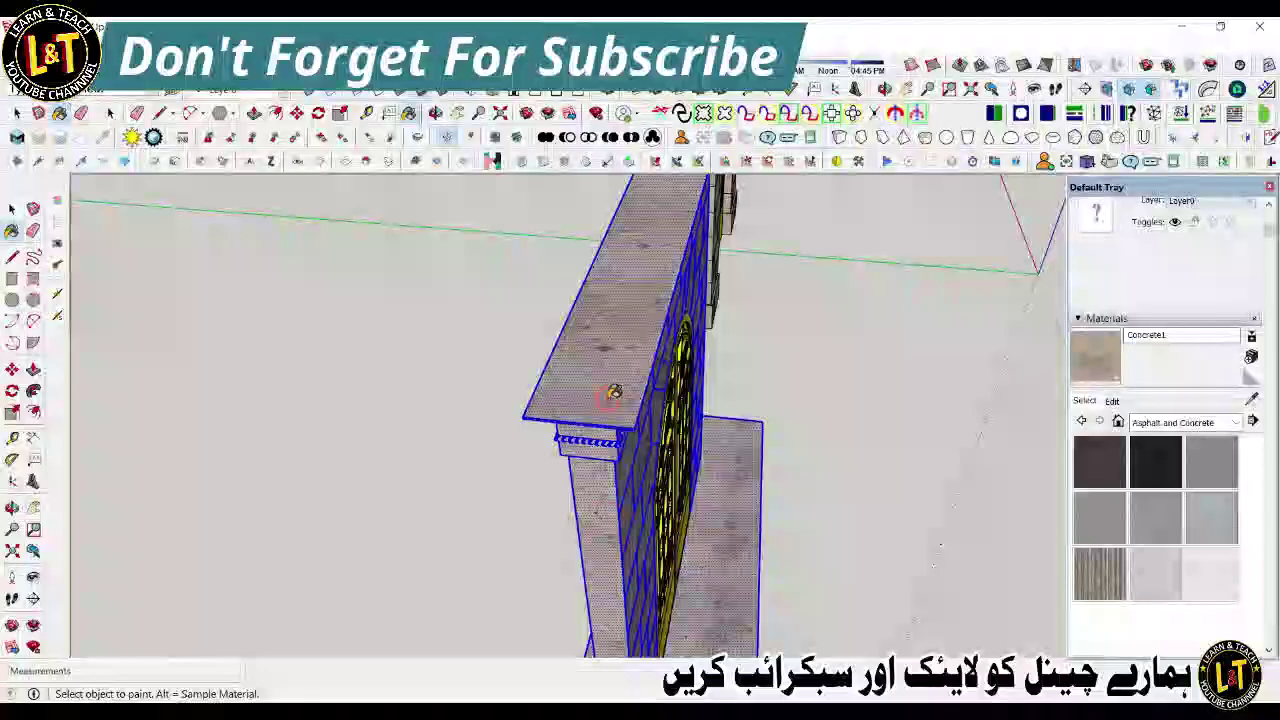
{"action": "key", "text": "space"}
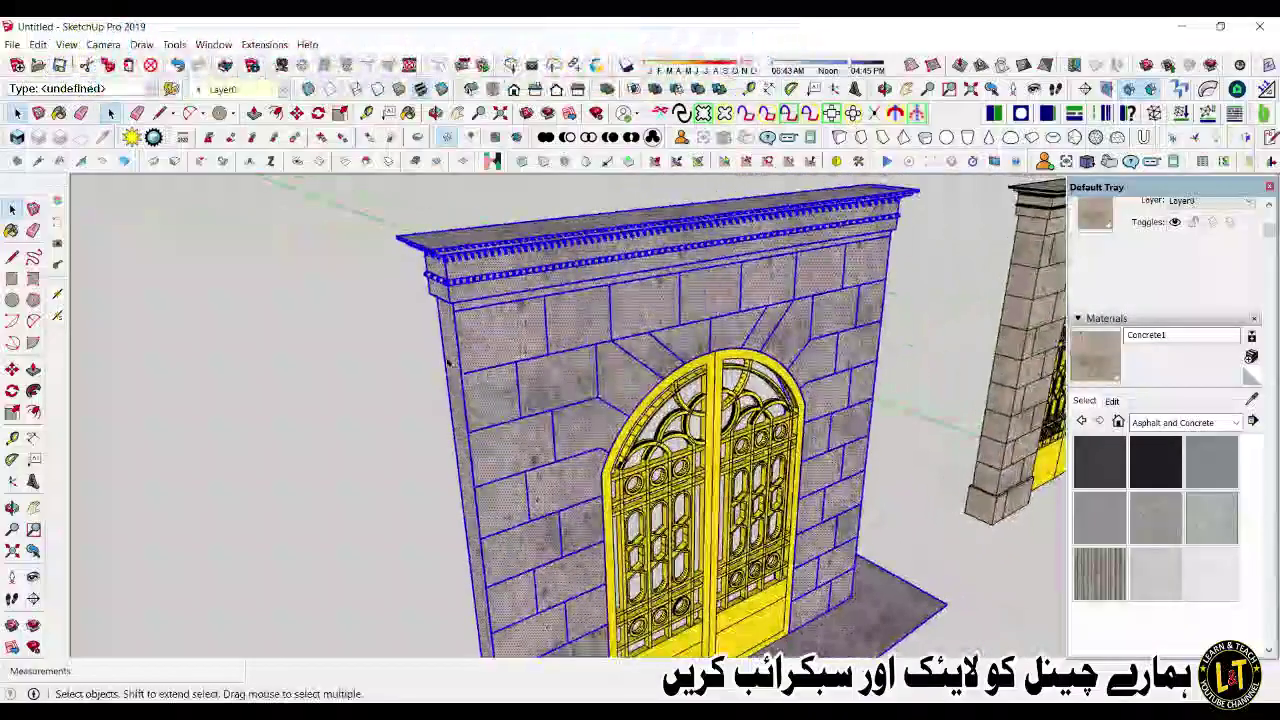
Step: Deselect the geometry and review the completed door wall beside the reference wall
{"action": "scroll", "coordinate": [450, 364], "scroll_direction": "down", "scroll_amount": 3}
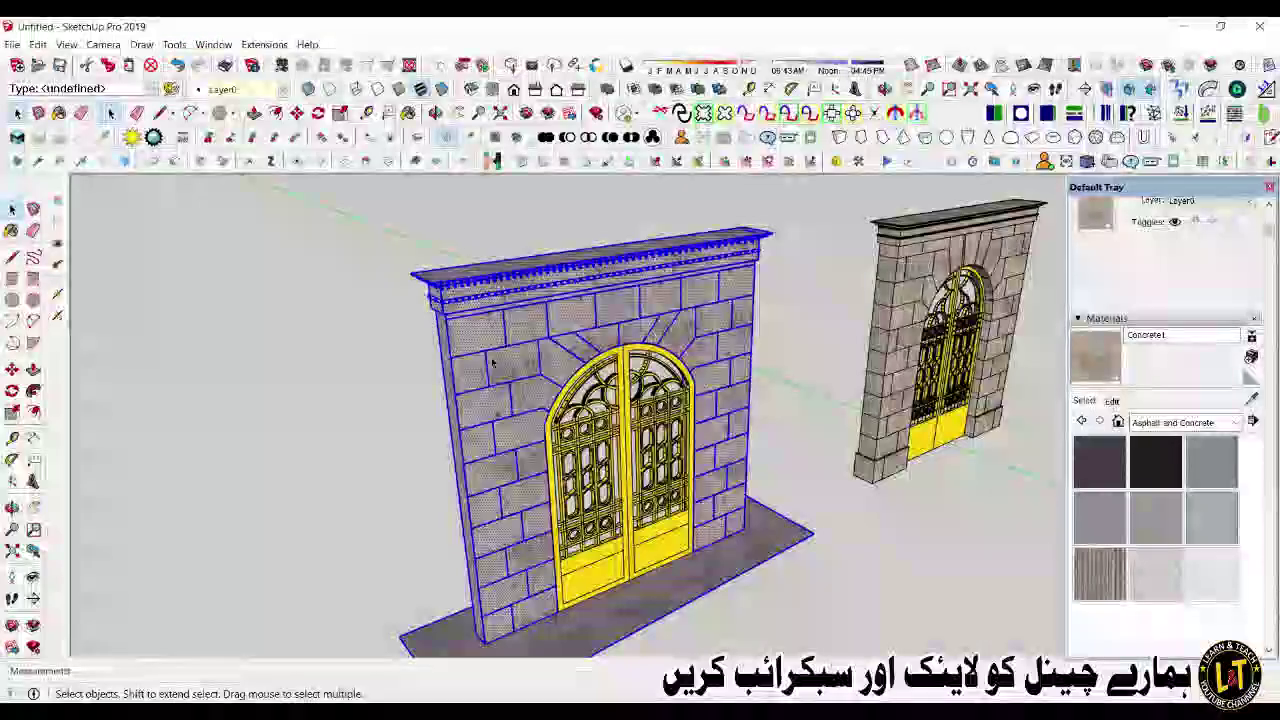
{"action": "left_click", "coordinate": [786, 428]}
{"action": "scroll", "coordinate": [725, 386], "scroll_direction": "down", "scroll_amount": 2}
{"action": "middle_click_drag", "start_coordinate": [593, 322], "coordinate": [543, 226]}
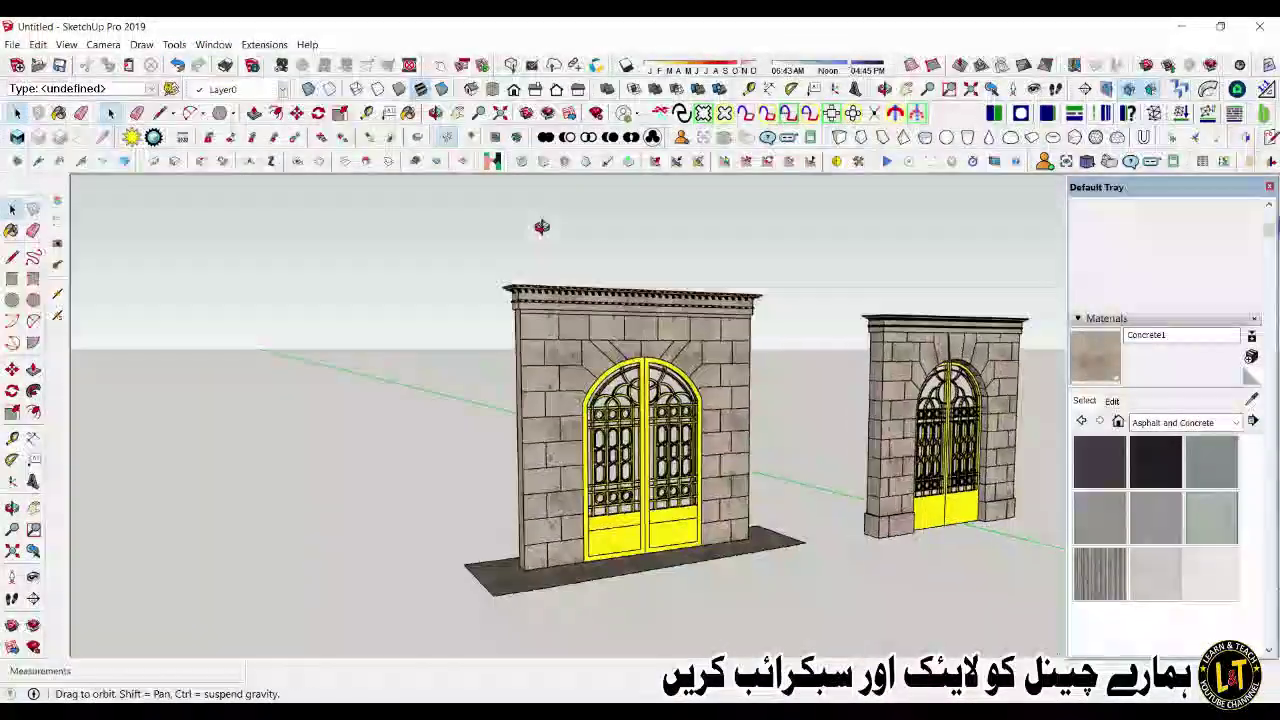
{"action": "scroll", "coordinate": [612, 297], "scroll_direction": "up", "scroll_amount": 3}
{"action": "scroll", "coordinate": [414, 311], "scroll_direction": "down", "scroll_amount": 4}
{"action": "scroll", "coordinate": [384, 325], "scroll_direction": "down", "scroll_amount": 1}
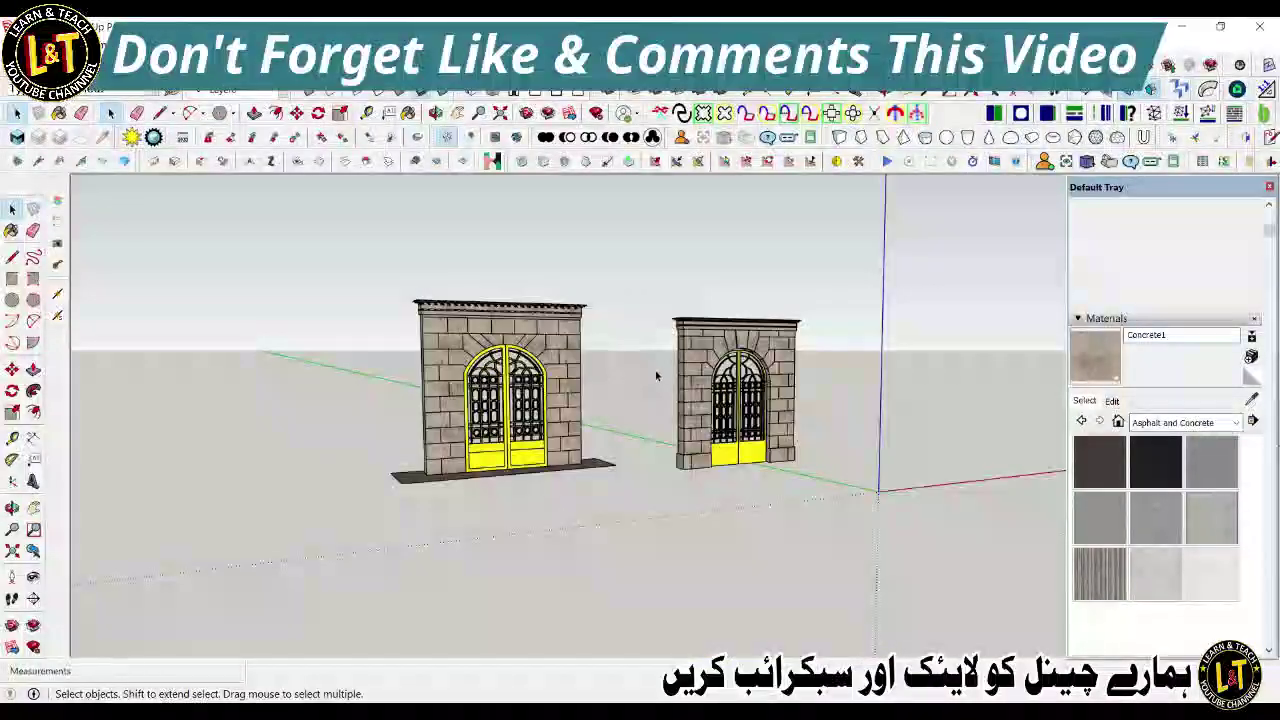
Step: Draw a rectangular walkway face extending forward from the front edge of the base slab before the larger door wall
{"action": "middle_click_drag", "start_coordinate": [657, 374], "coordinate": [571, 491]}
{"action": "scroll", "coordinate": [547, 398], "scroll_direction": "up", "scroll_amount": 1}
{"action": "scroll", "coordinate": [548, 398], "scroll_direction": "down", "scroll_amount": 3}
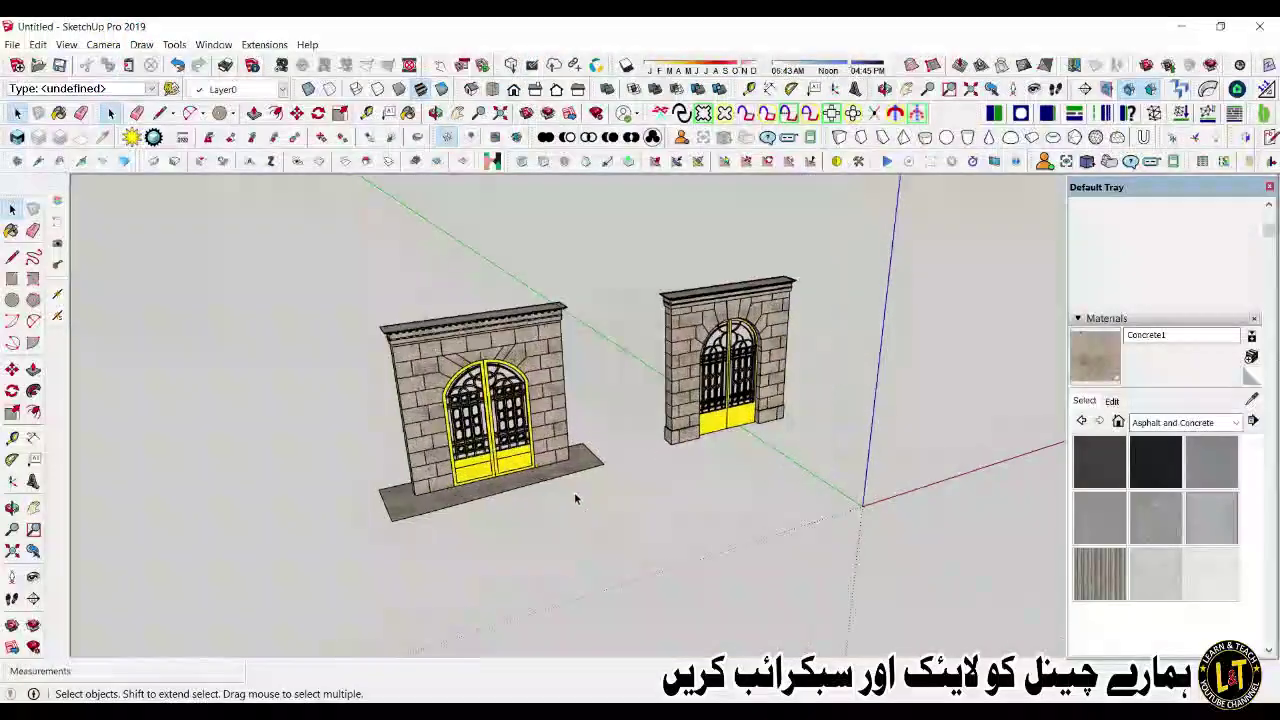
{"action": "scroll", "coordinate": [516, 484], "scroll_direction": "up", "scroll_amount": 4}
{"action": "scroll", "coordinate": [516, 484], "scroll_direction": "down", "scroll_amount": 5}
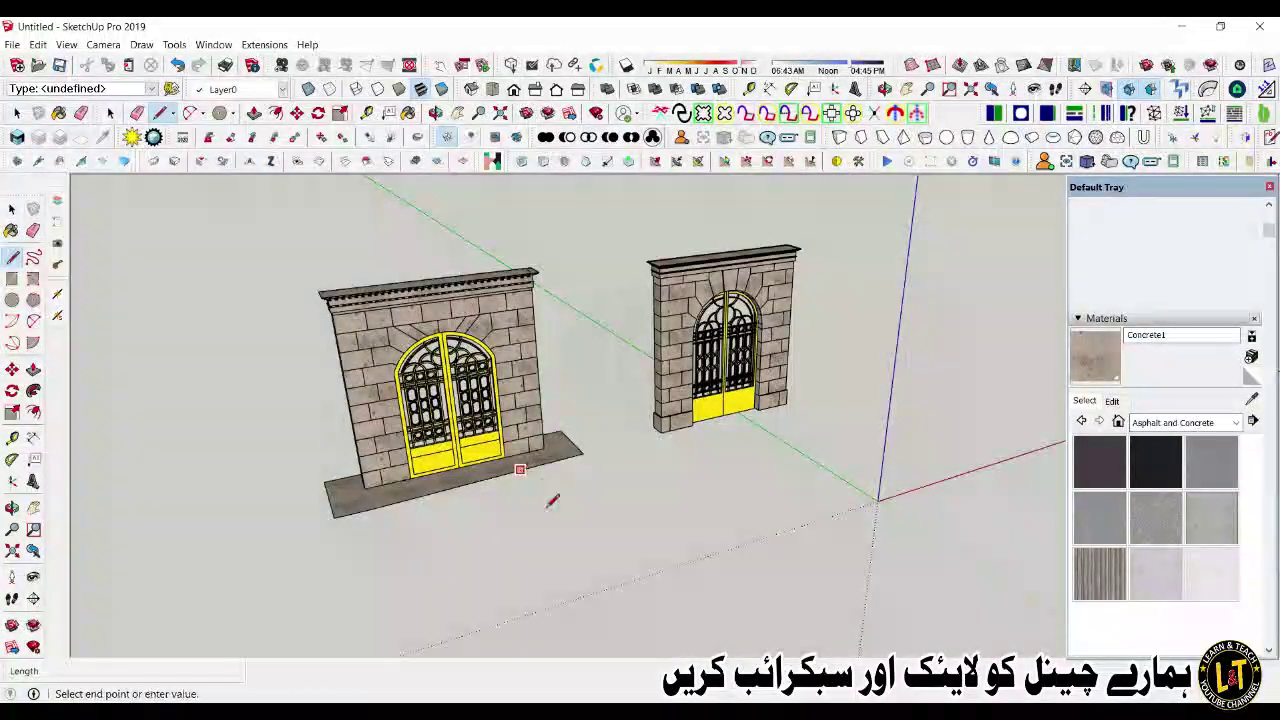
{"action": "left_click", "coordinate": [586, 553]}
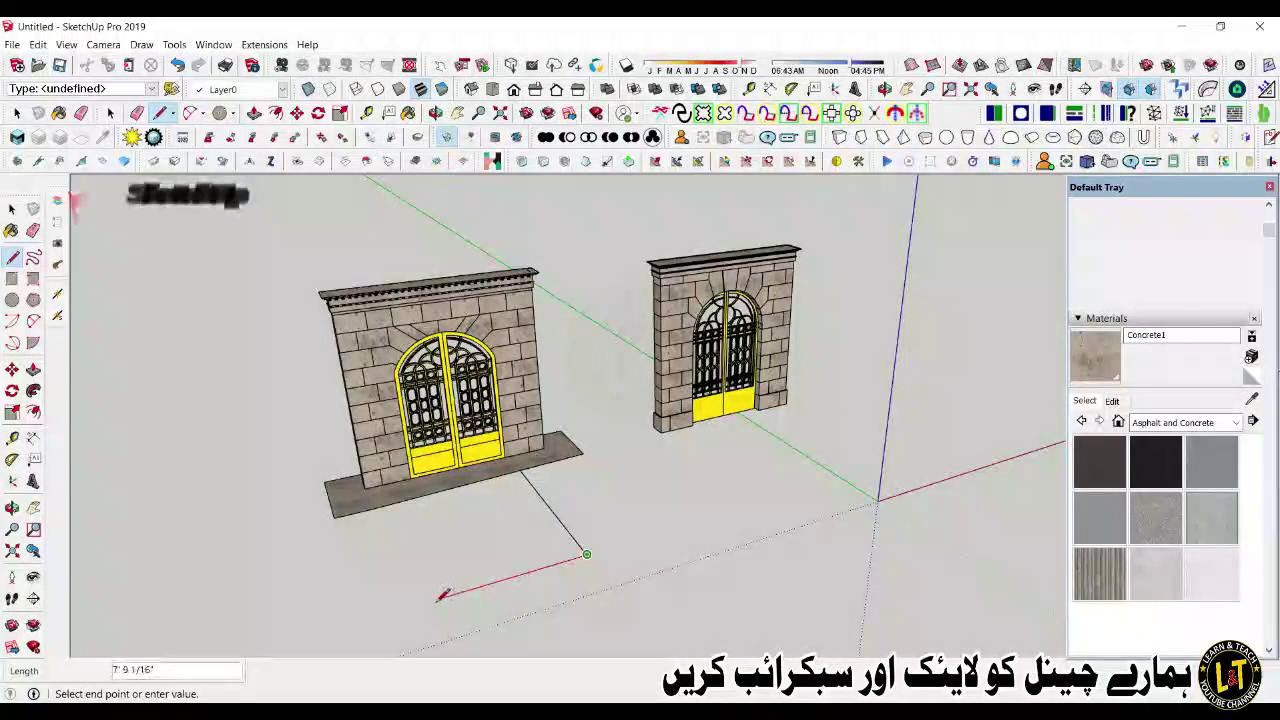
{"action": "left_click", "coordinate": [424, 602]}
{"action": "left_click", "coordinate": [385, 505]}
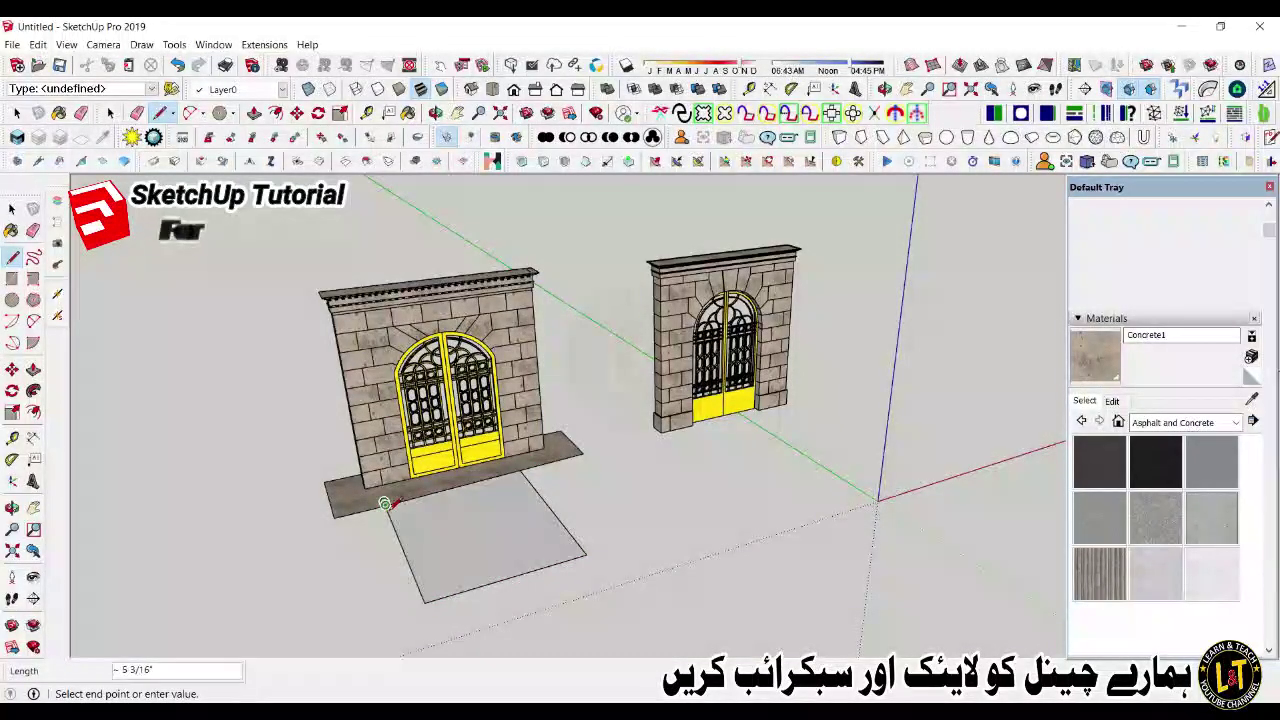
Step: Erase the shared edge between the base slab and the walkway to merge them into one face
{"action": "key", "text": "space"}
{"action": "key", "text": "e"}
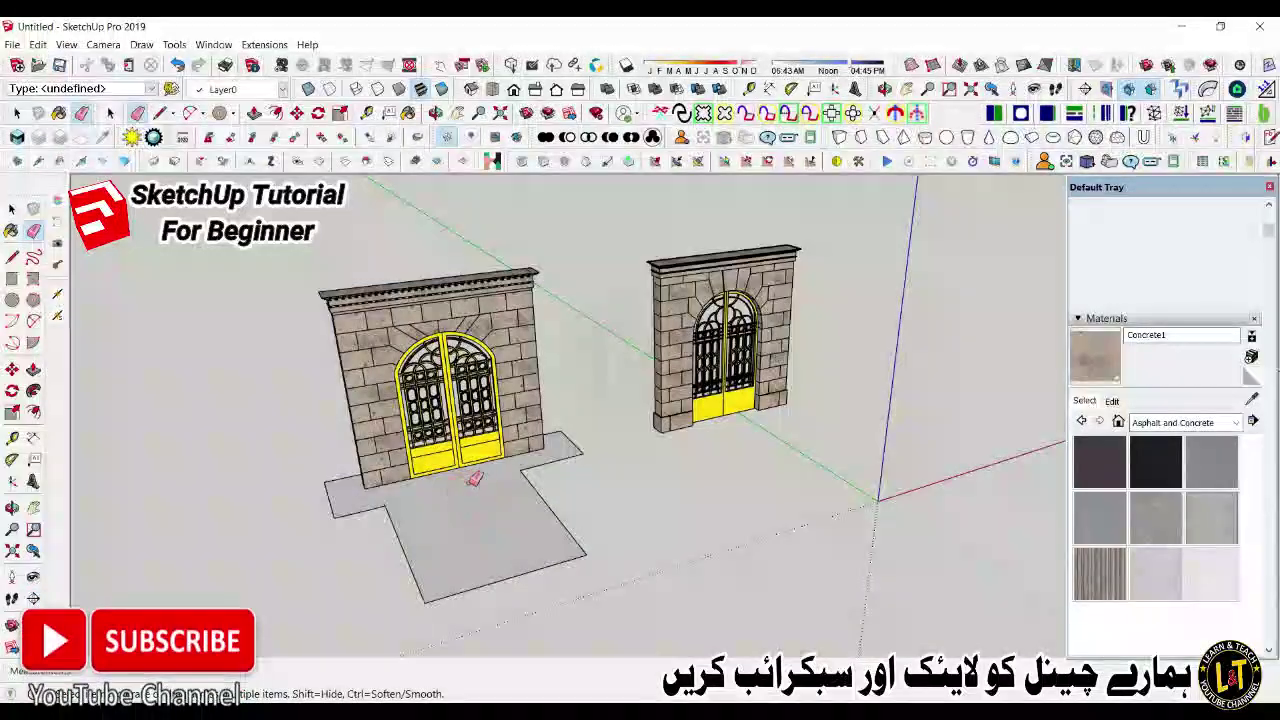
{"action": "scroll", "coordinate": [405, 505], "scroll_direction": "up", "scroll_amount": 2}
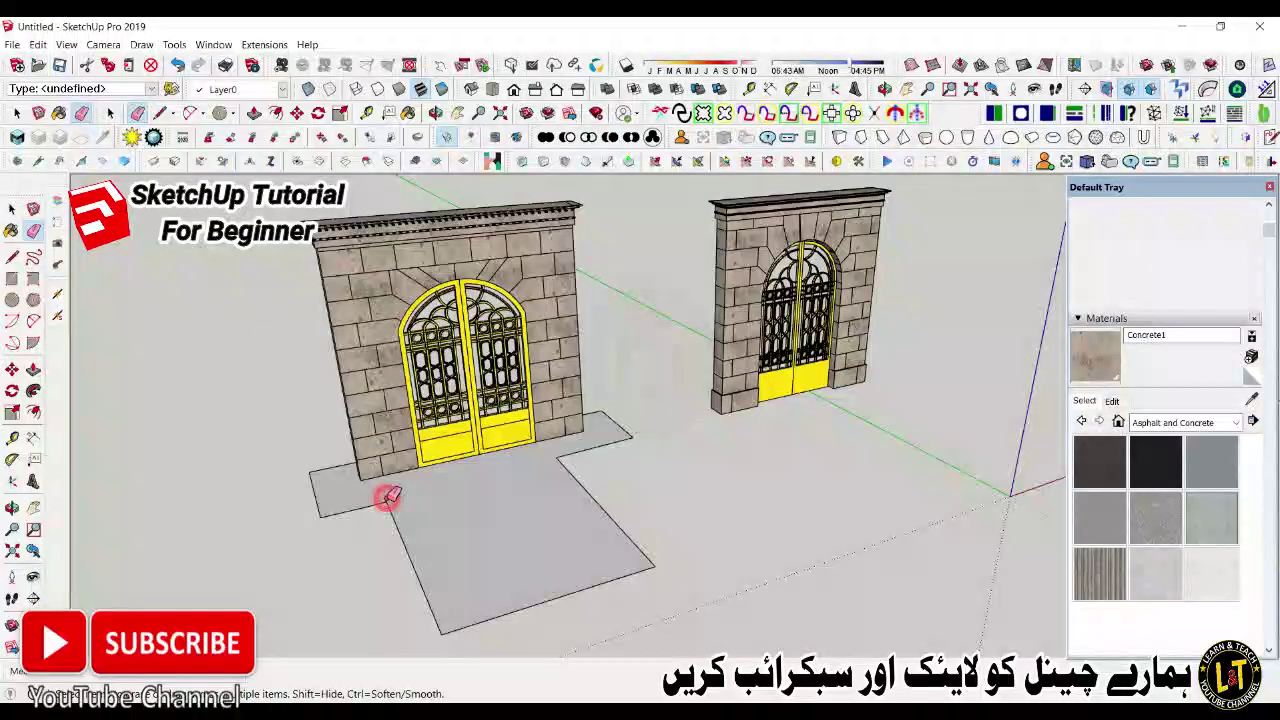
{"action": "scroll", "coordinate": [400, 485], "scroll_direction": "down", "scroll_amount": 4}
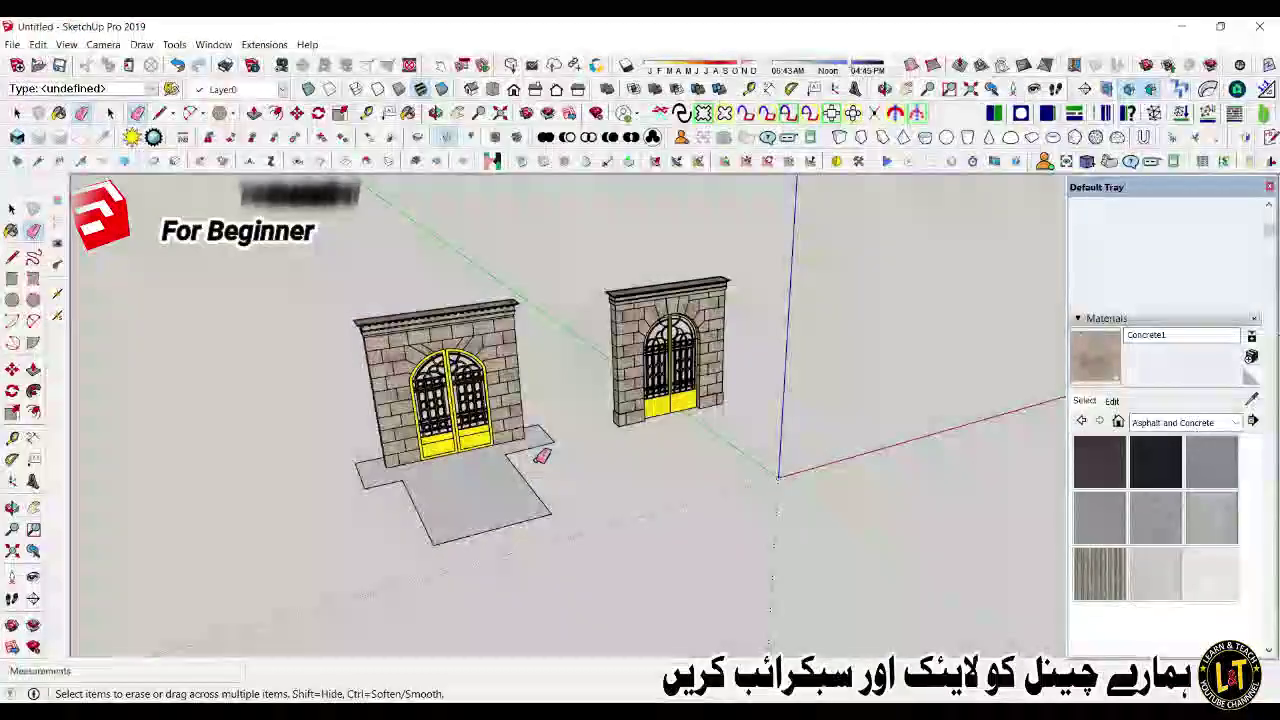
{"action": "key", "text": "l"}
{"action": "left_click", "coordinate": [530, 447]}
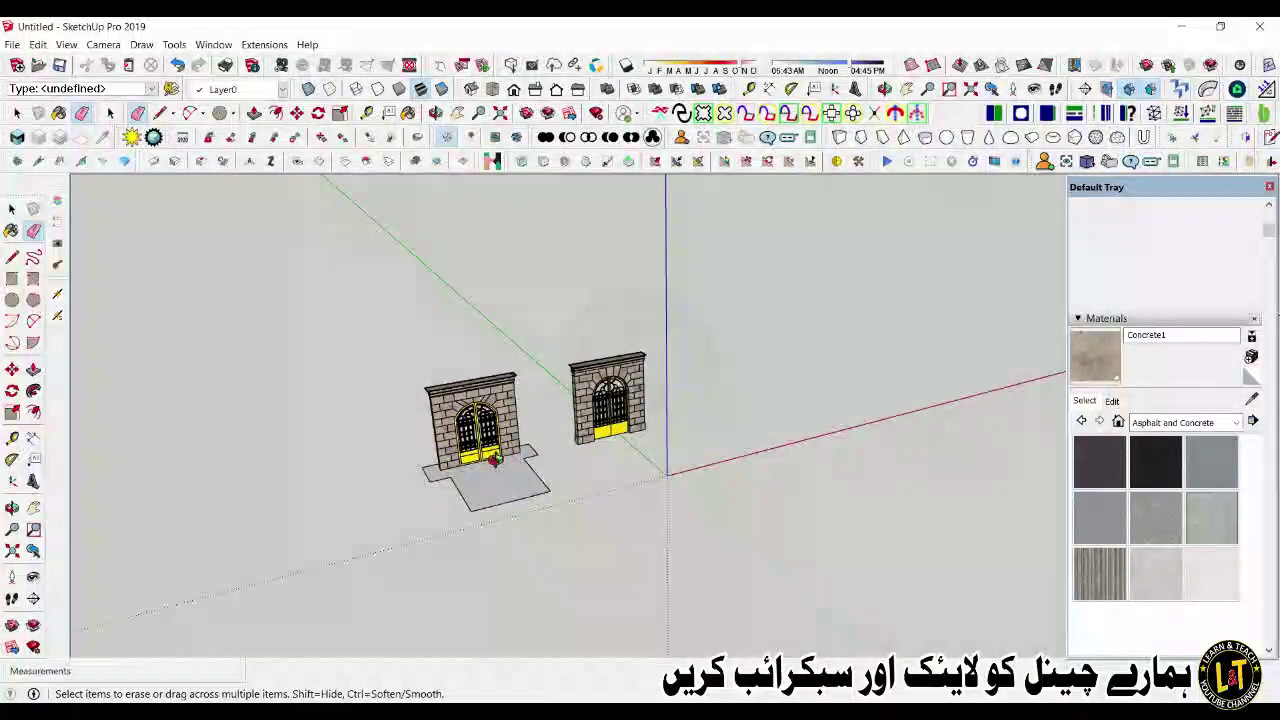
Step: Turn off the display of hidden geometry to clear the dashed lines along the new wall's cornice
{"action": "scroll", "coordinate": [493, 458], "scroll_direction": "up", "scroll_amount": 8}
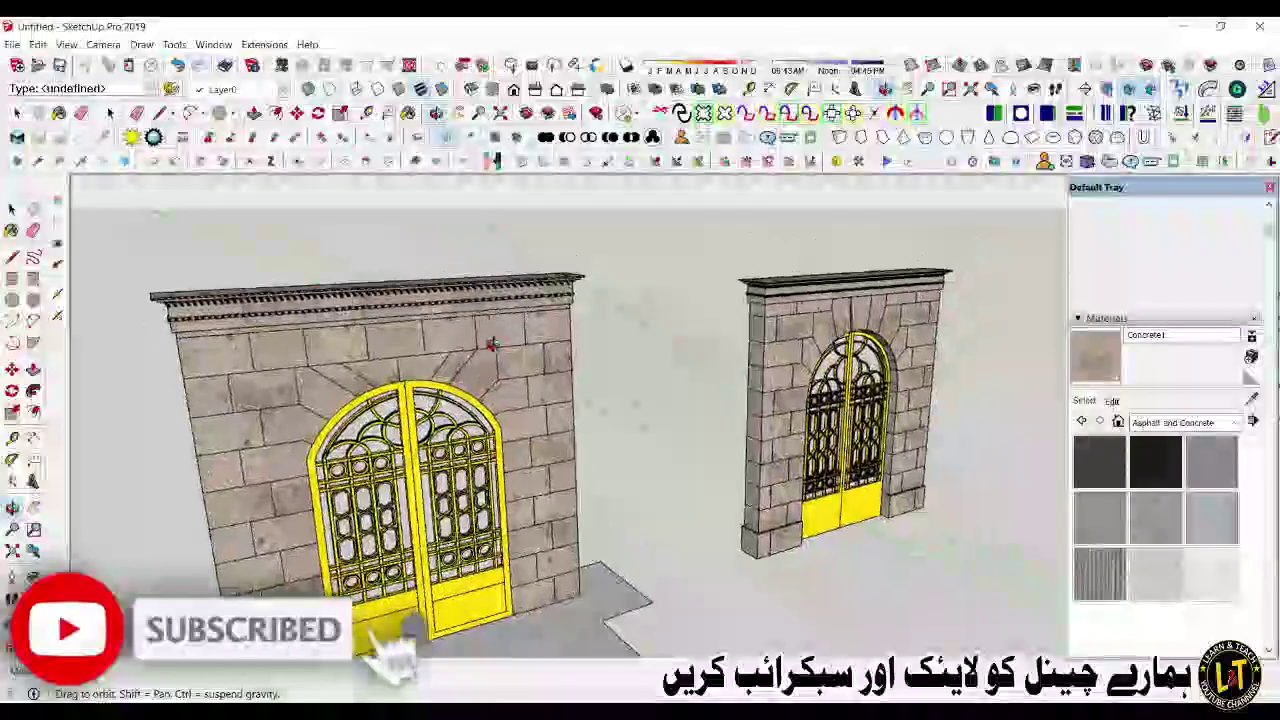
{"action": "key", "text": "e"}
{"action": "scroll", "coordinate": [421, 270], "scroll_direction": "up", "scroll_amount": 10}
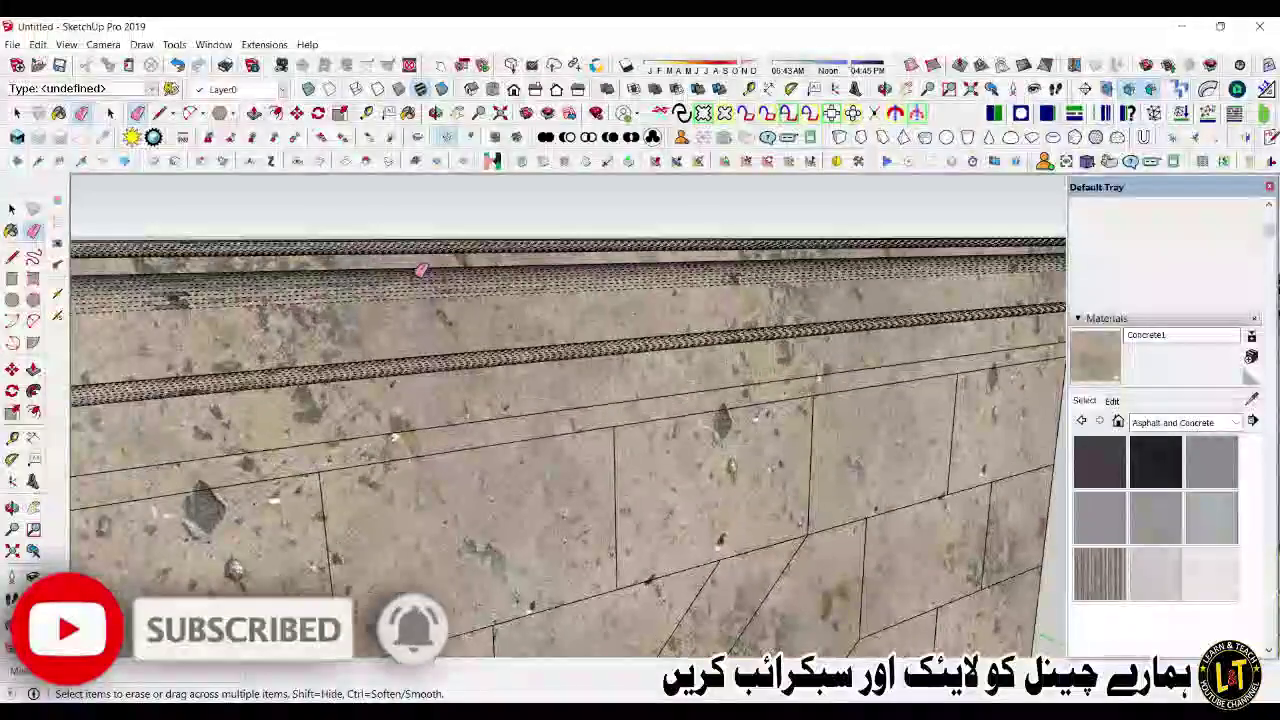
{"action": "scroll", "coordinate": [421, 270], "scroll_direction": "down", "scroll_amount": 10}
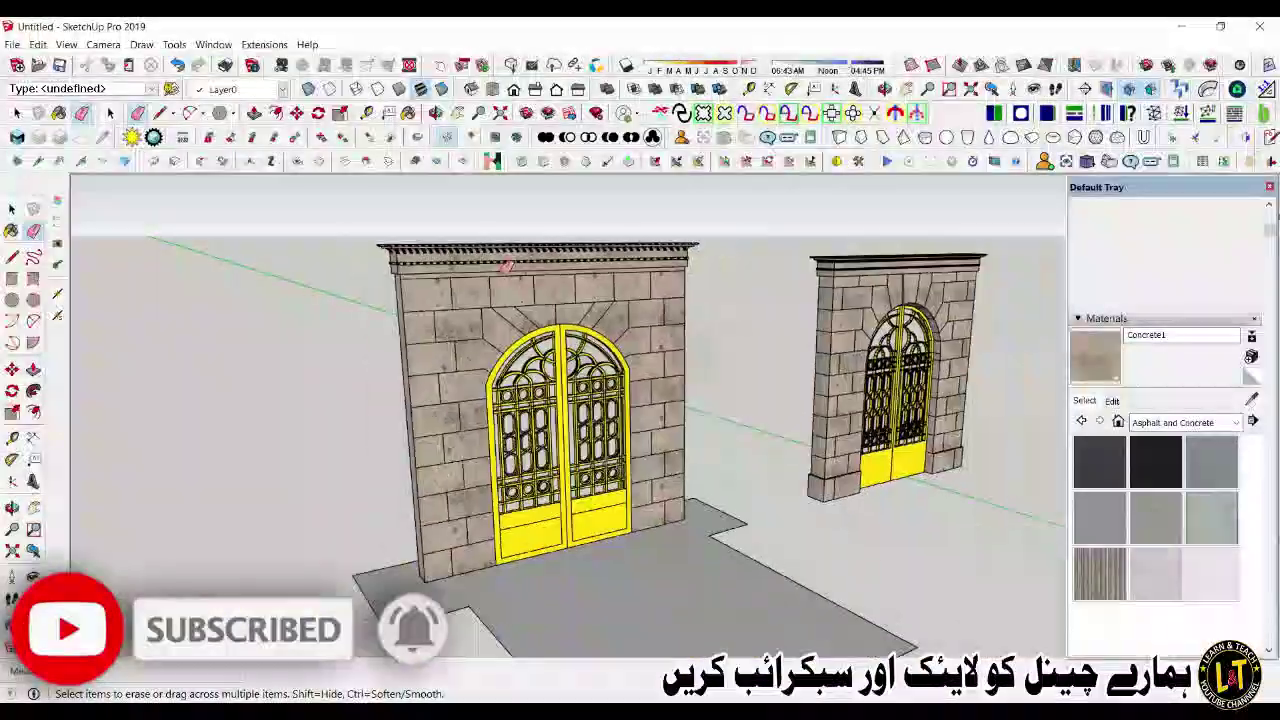
{"action": "scroll", "coordinate": [487, 284], "scroll_direction": "up", "scroll_amount": 2}
{"action": "key", "text": "space"}
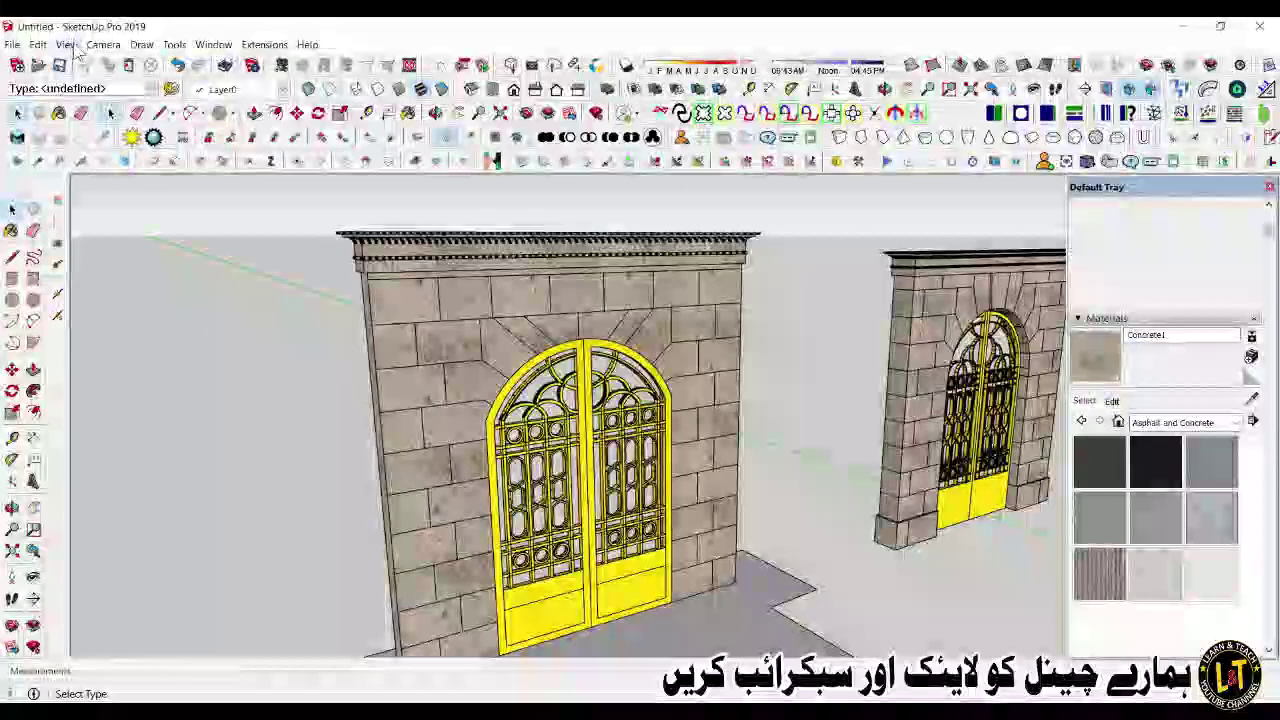
{"action": "left_click", "coordinate": [66, 45]}
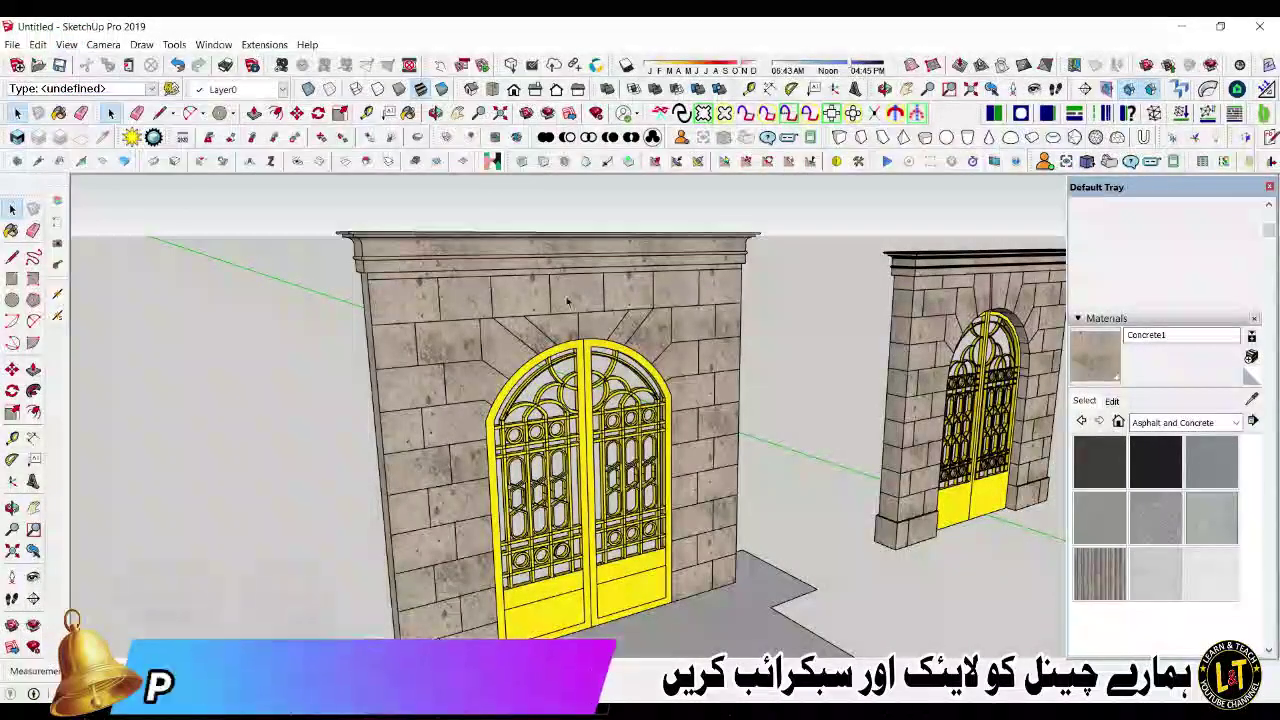
Step: Examine the cornice profile at the new wall's near end and review the finished door wall beside the reference wall
{"action": "scroll", "coordinate": [567, 302], "scroll_direction": "down", "scroll_amount": 5}
{"action": "middle_click_drag", "start_coordinate": [567, 302], "coordinate": [494, 316]}
{"action": "scroll", "coordinate": [365, 290], "scroll_direction": "up", "scroll_amount": 2}
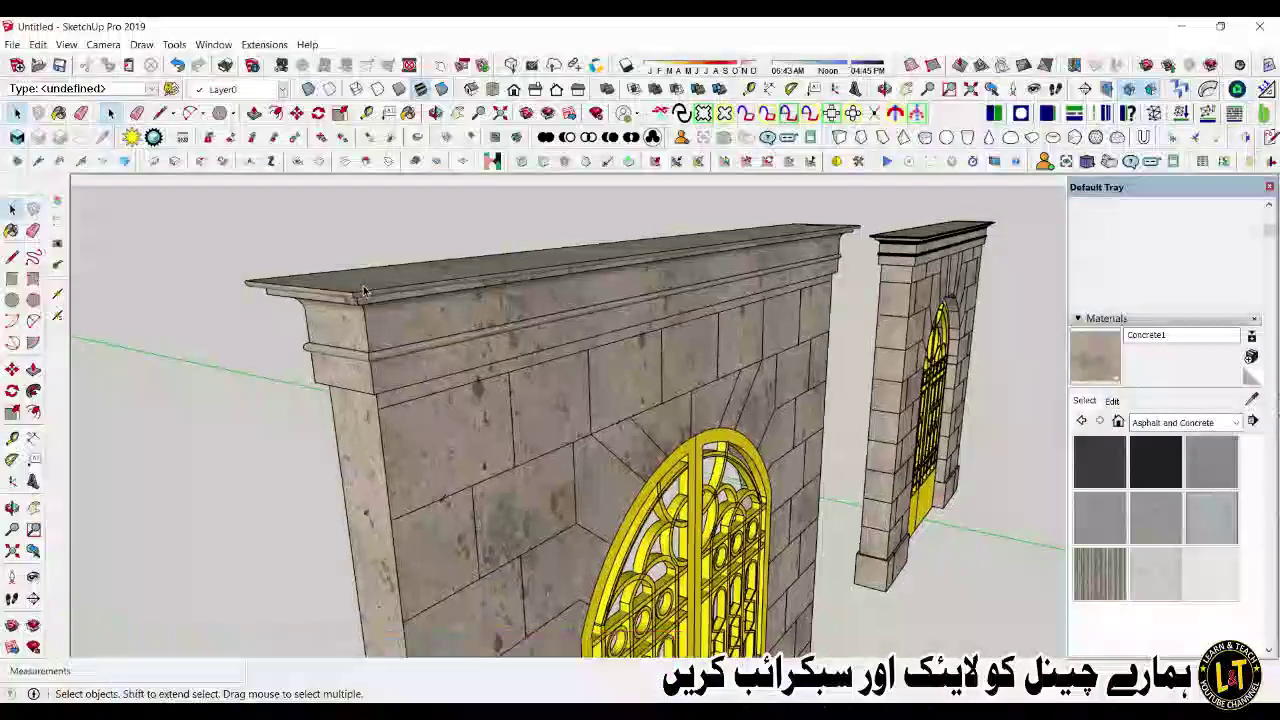
{"action": "scroll", "coordinate": [371, 363], "scroll_direction": "up", "scroll_amount": 4}
{"action": "mouse_move", "coordinate": [371, 363]}
{"action": "middle_mouse_down"}
{"action": "mouse_move", "coordinate": [592, 364]}
{"action": "mouse_move", "coordinate": [365, 371]}
{"action": "middle_mouse_up"}
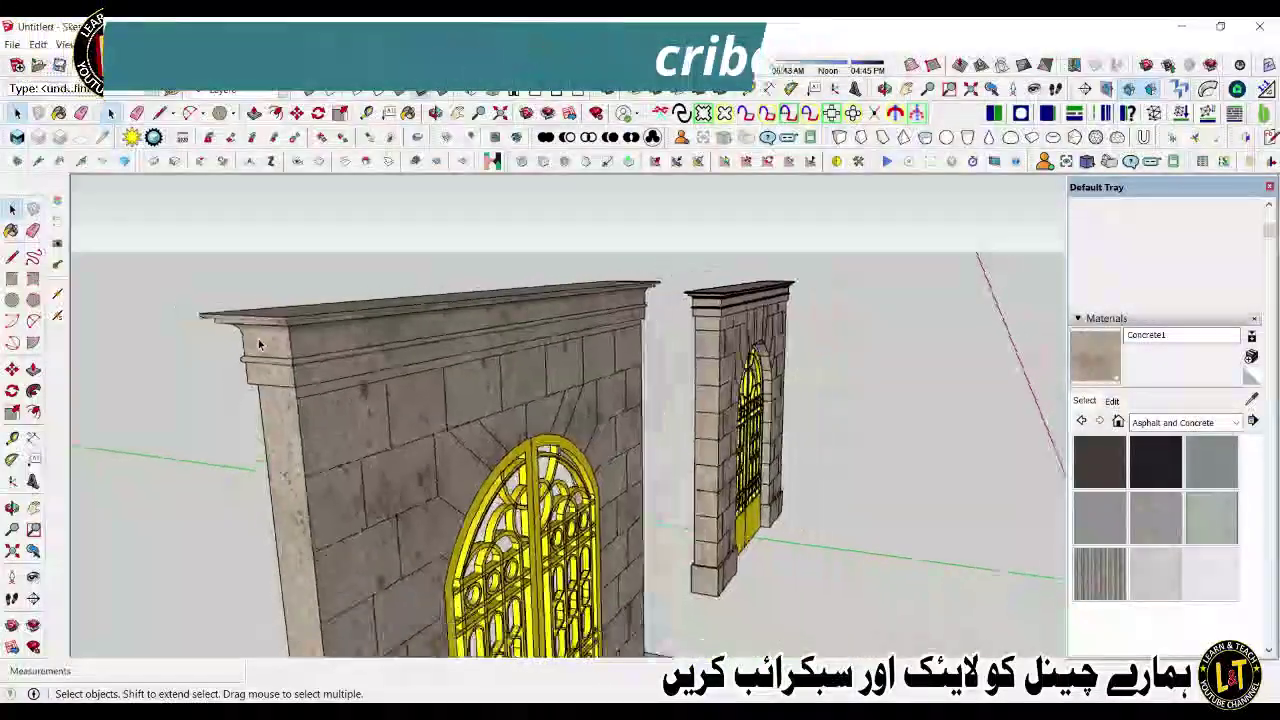
{"action": "scroll", "coordinate": [334, 376], "scroll_direction": "up", "scroll_amount": 6}
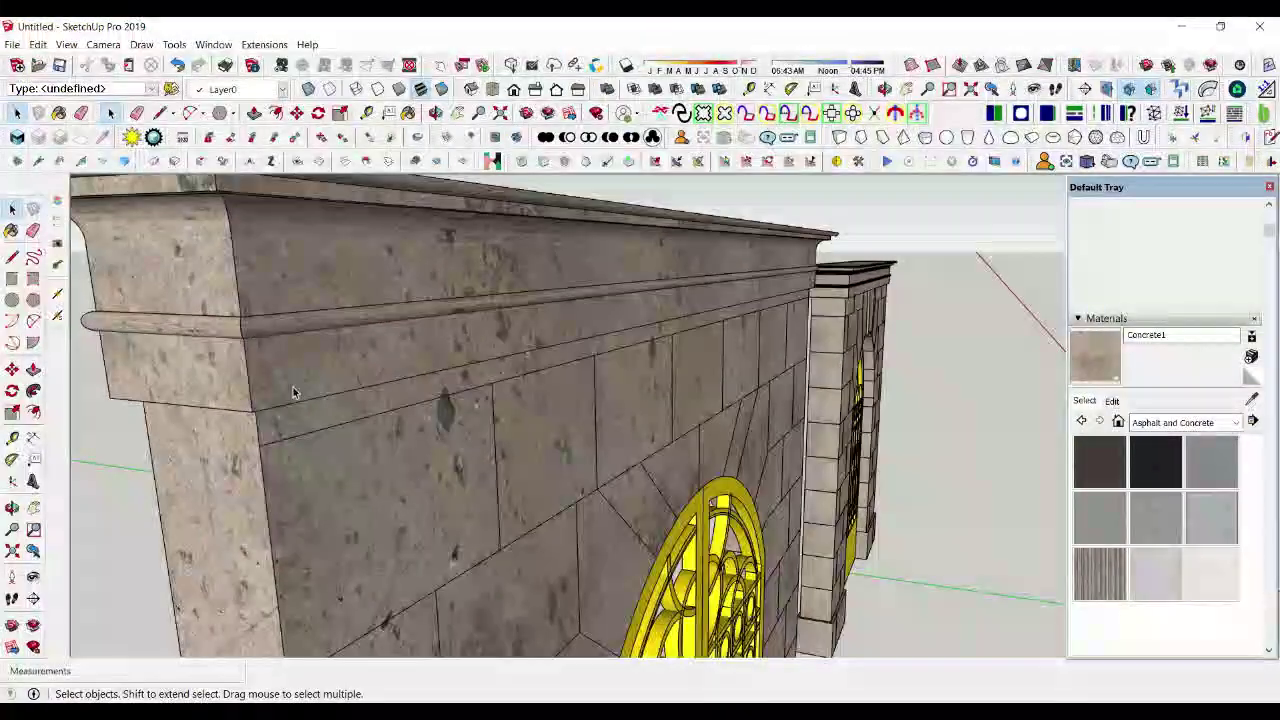
{"action": "middle_click_drag", "start_coordinate": [289, 405], "coordinate": [443, 368]}
{"action": "scroll", "coordinate": [331, 369], "scroll_direction": "down", "scroll_amount": 8}
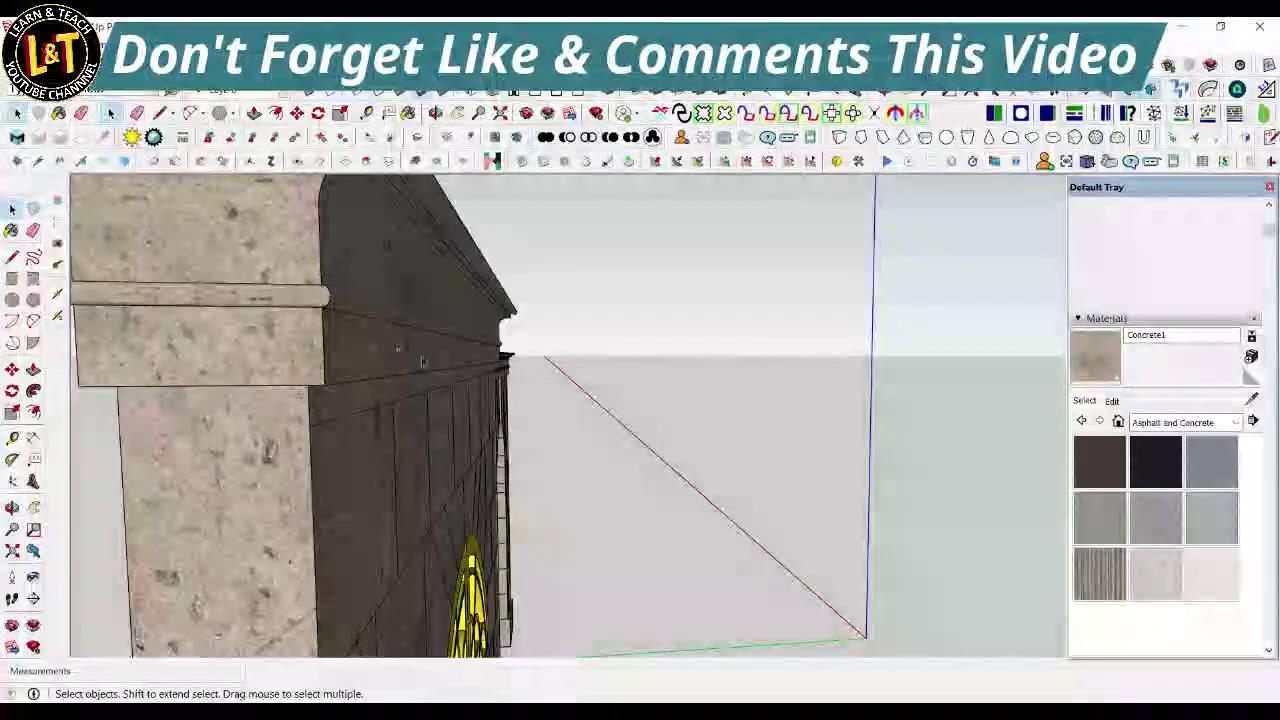
{"action": "scroll", "coordinate": [548, 360], "scroll_direction": "down", "scroll_amount": 2}
{"action": "middle_click_drag", "start_coordinate": [600, 423], "coordinate": [337, 449]}
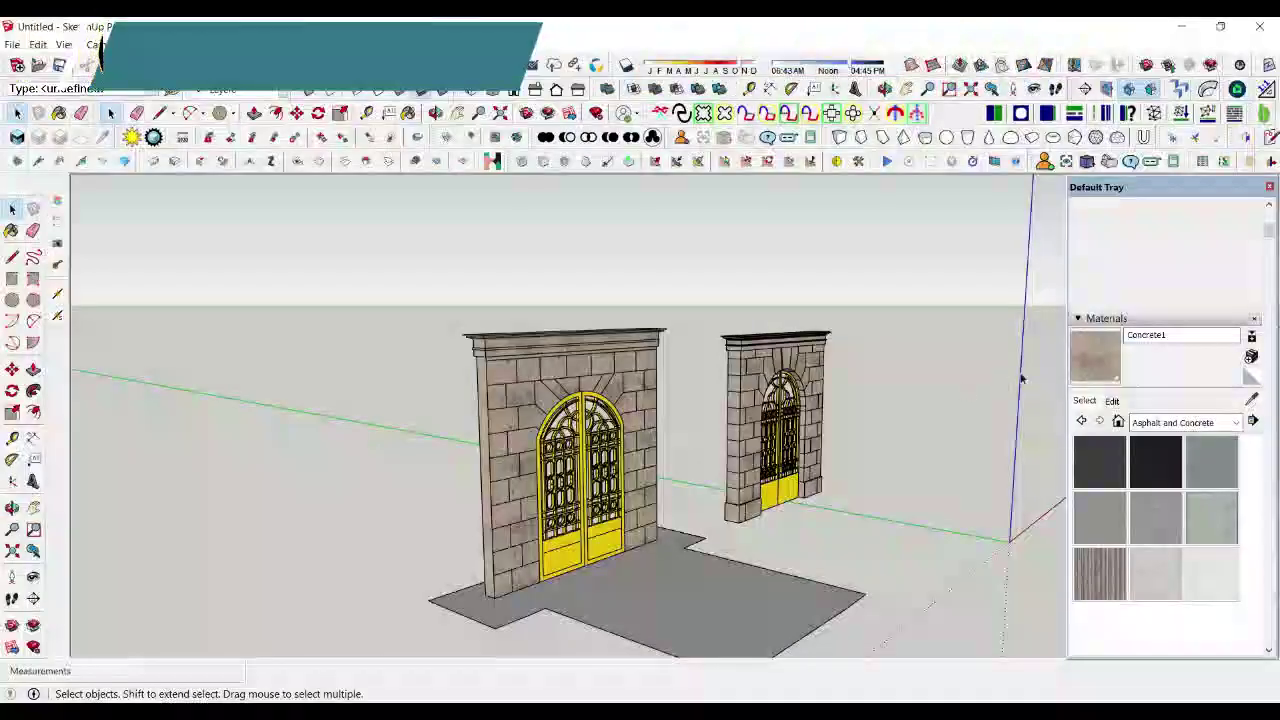
{"action": "scroll", "coordinate": [982, 355], "scroll_direction": "up", "scroll_amount": 3}
{"action": "scroll", "coordinate": [982, 355], "scroll_direction": "down", "scroll_amount": 3}
{"action": "scroll", "coordinate": [585, 548], "scroll_direction": "up", "scroll_amount": 2}
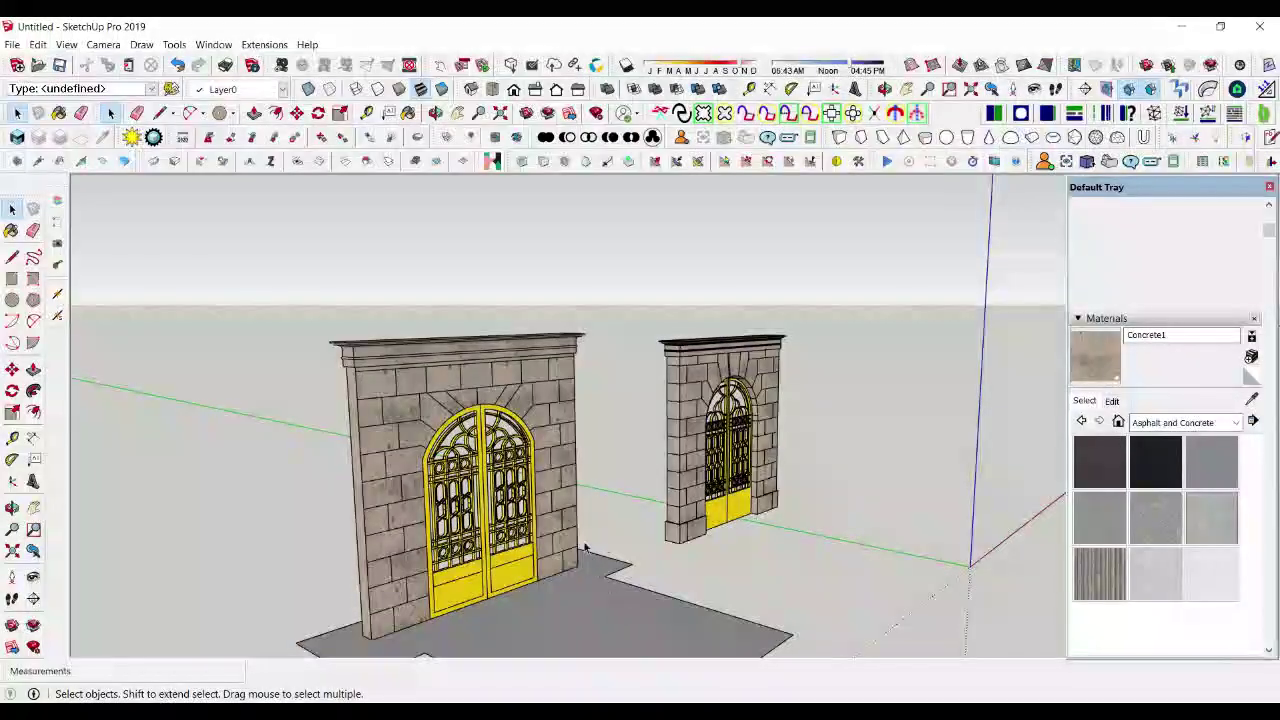
{"action": "scroll", "coordinate": [454, 378], "scroll_direction": "down", "scroll_amount": 2}
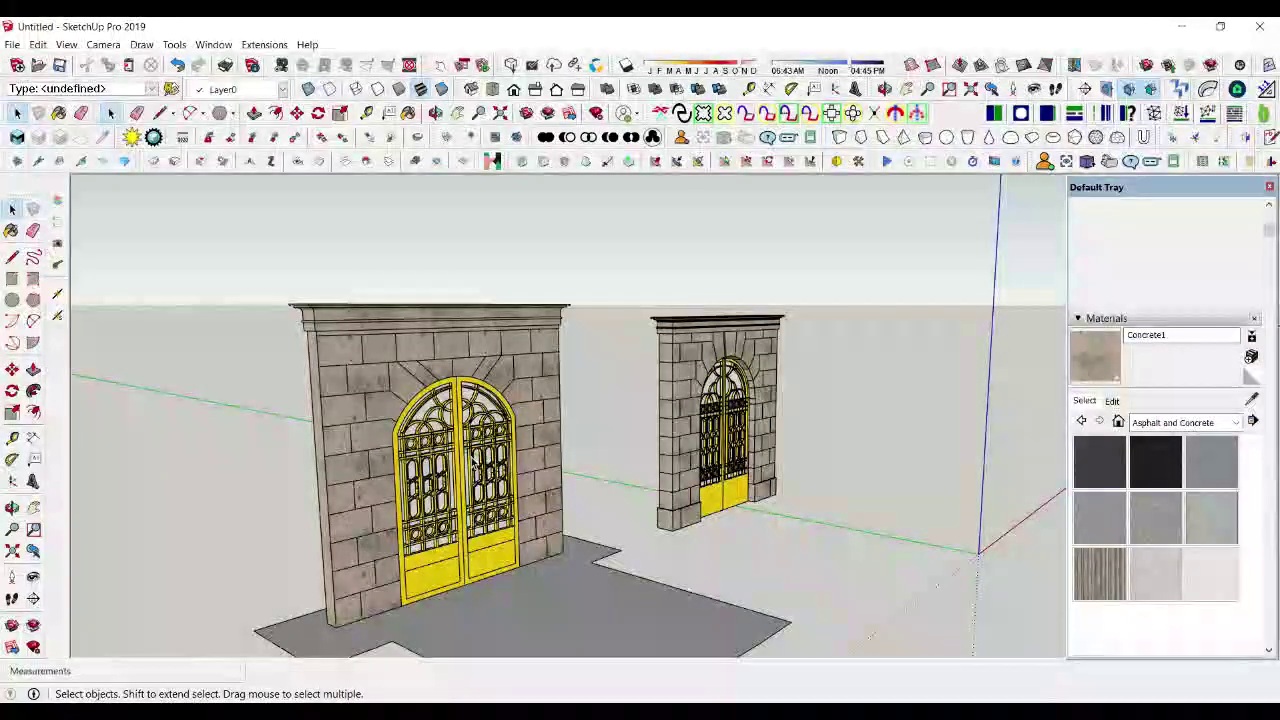